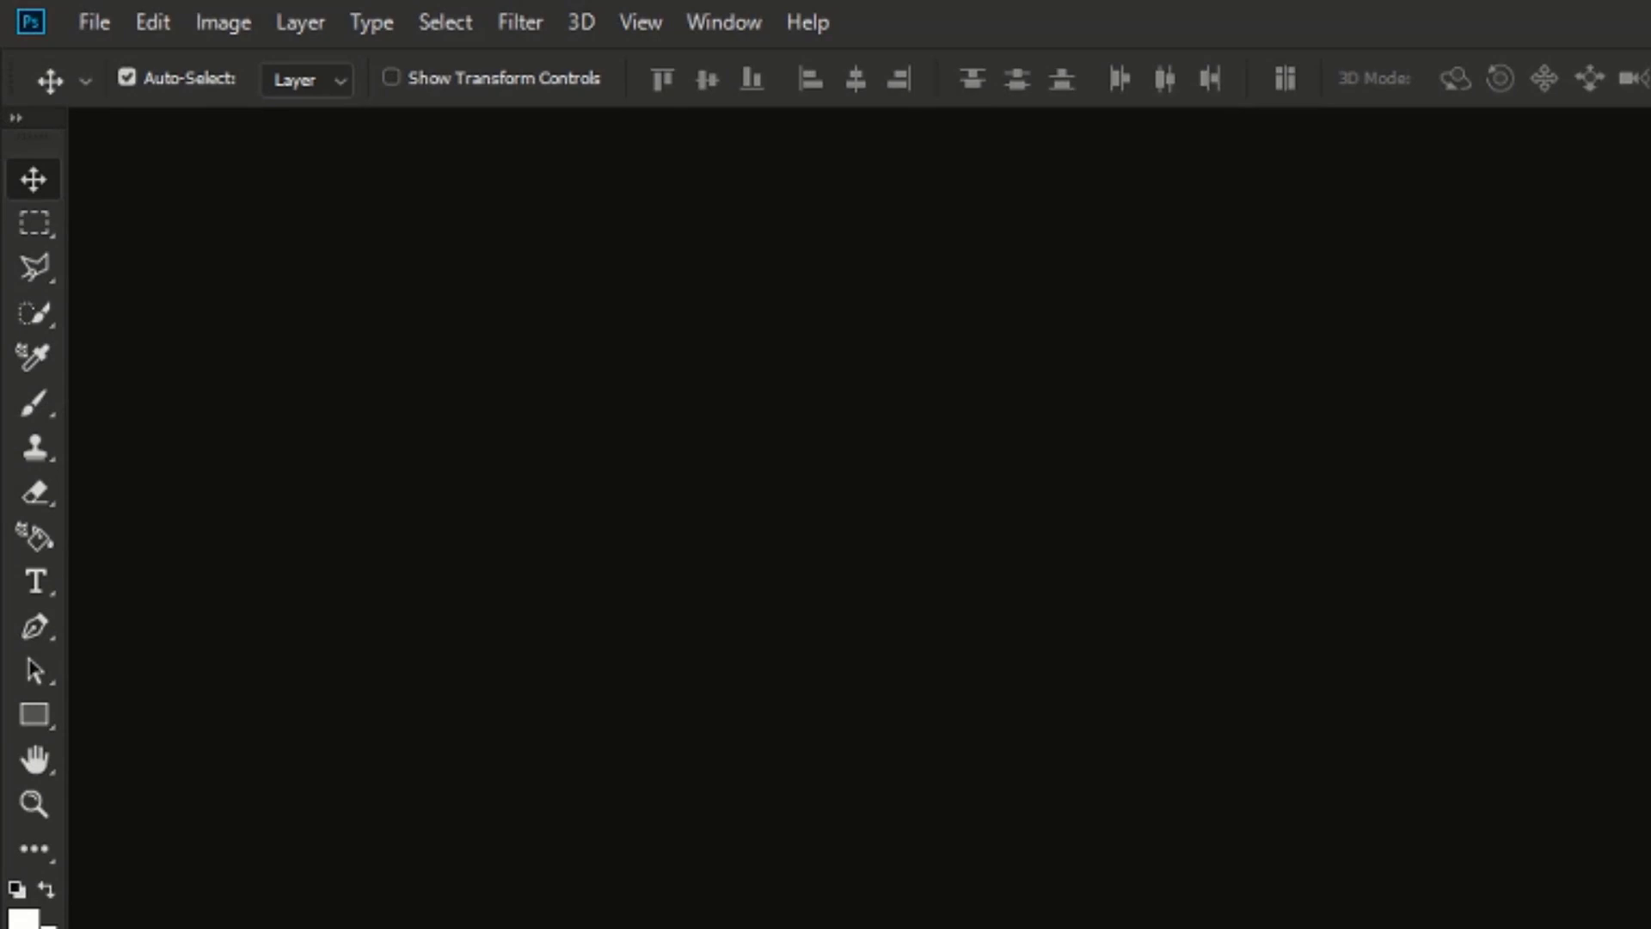
Step: Create a new document named banner5, 820 × 312 pixels at 300 pixels/inch, in 8-bit RGB Color
click(102, 19)
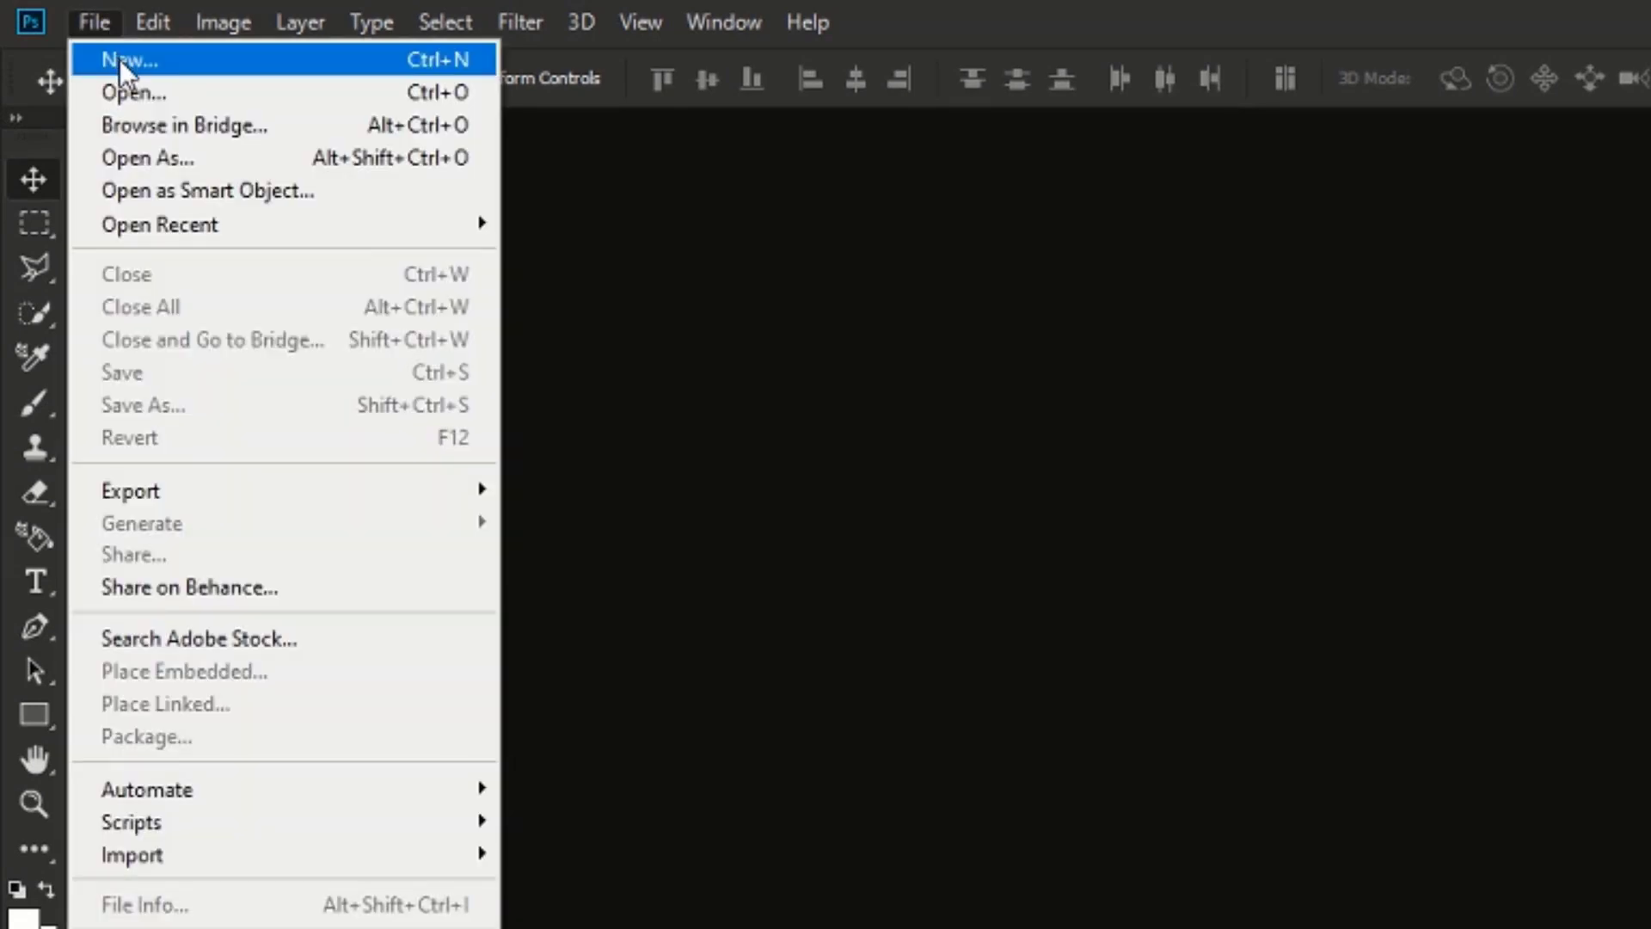
click(225, 65)
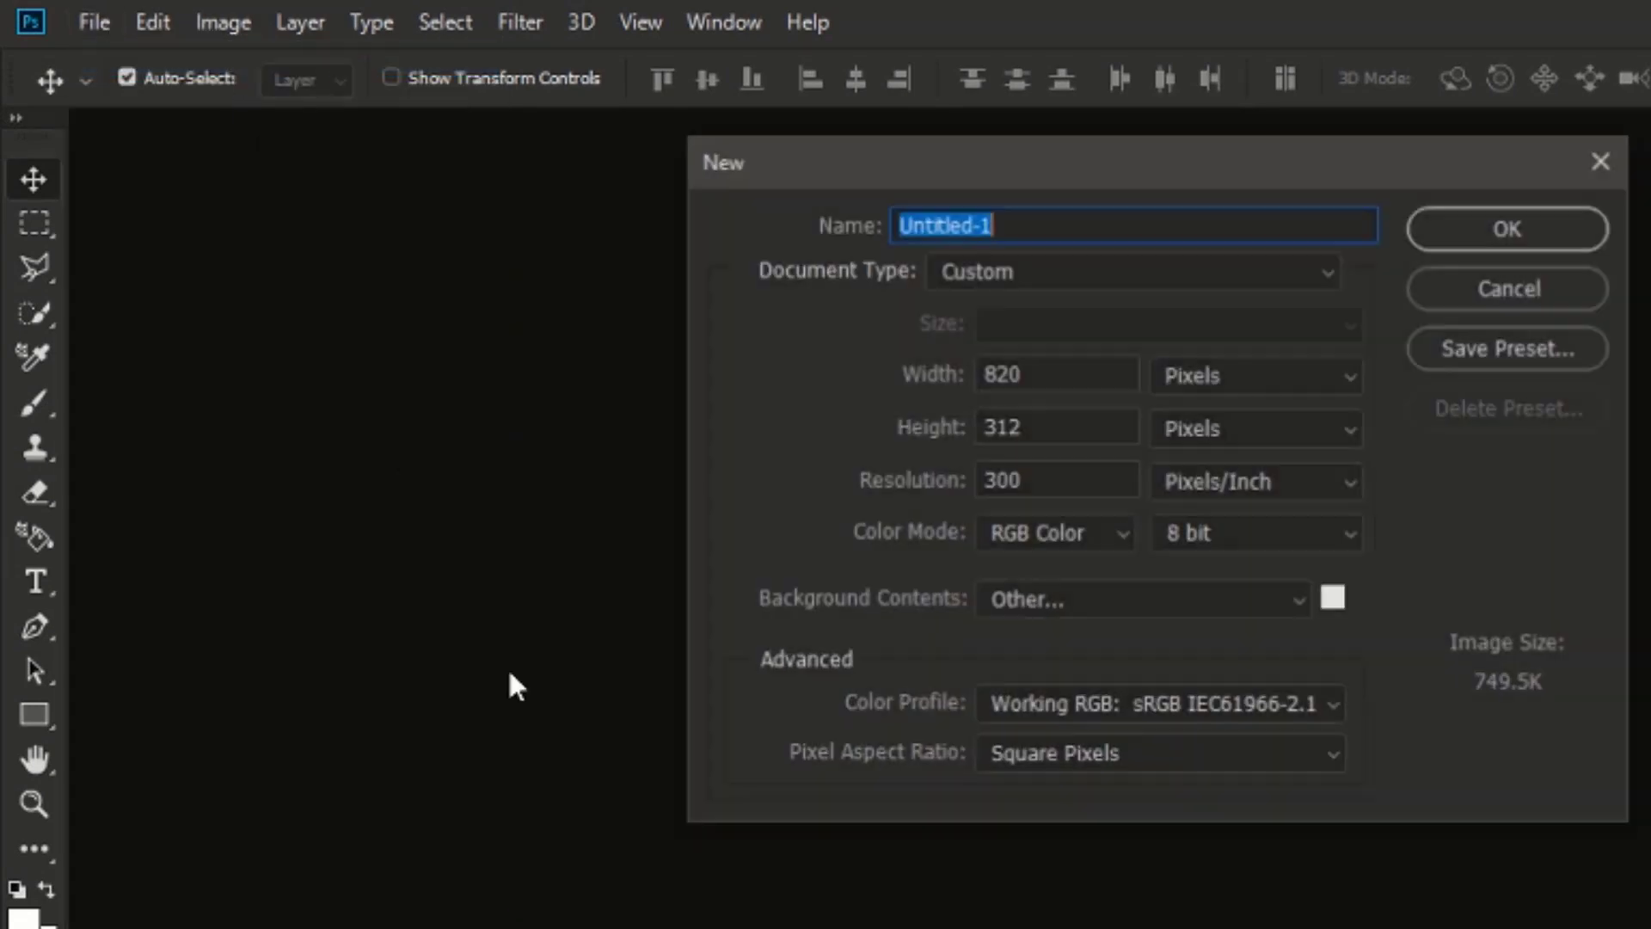
double_click(1054, 372)
key(Tab)
key(Tab)
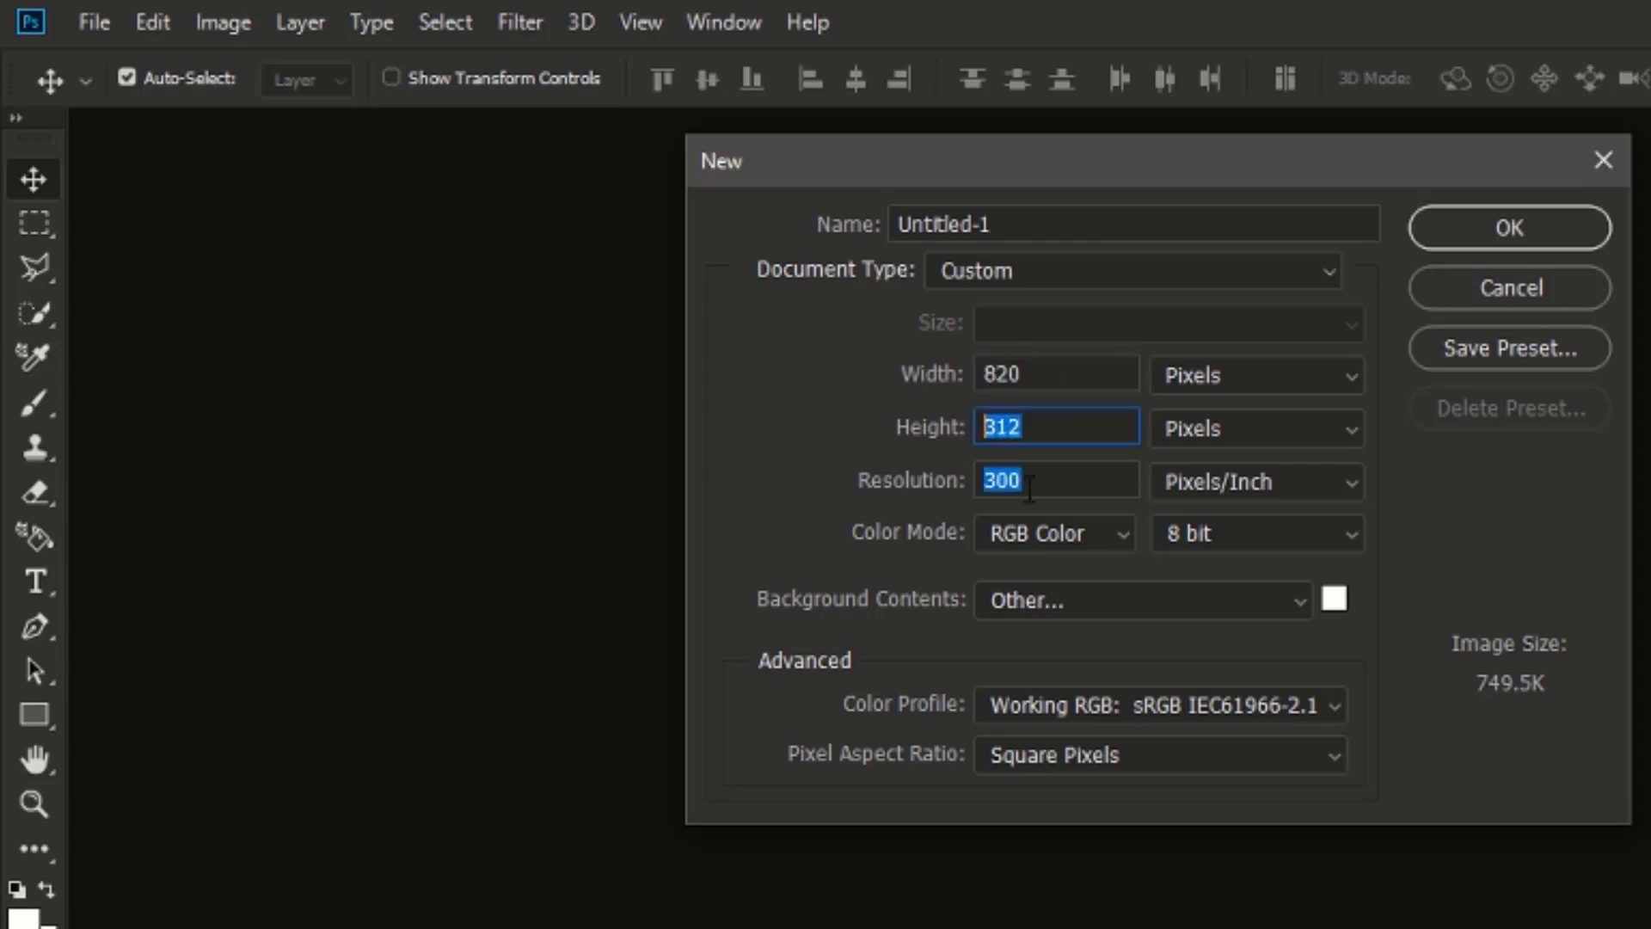
double_click(1085, 217)
text(banner5)
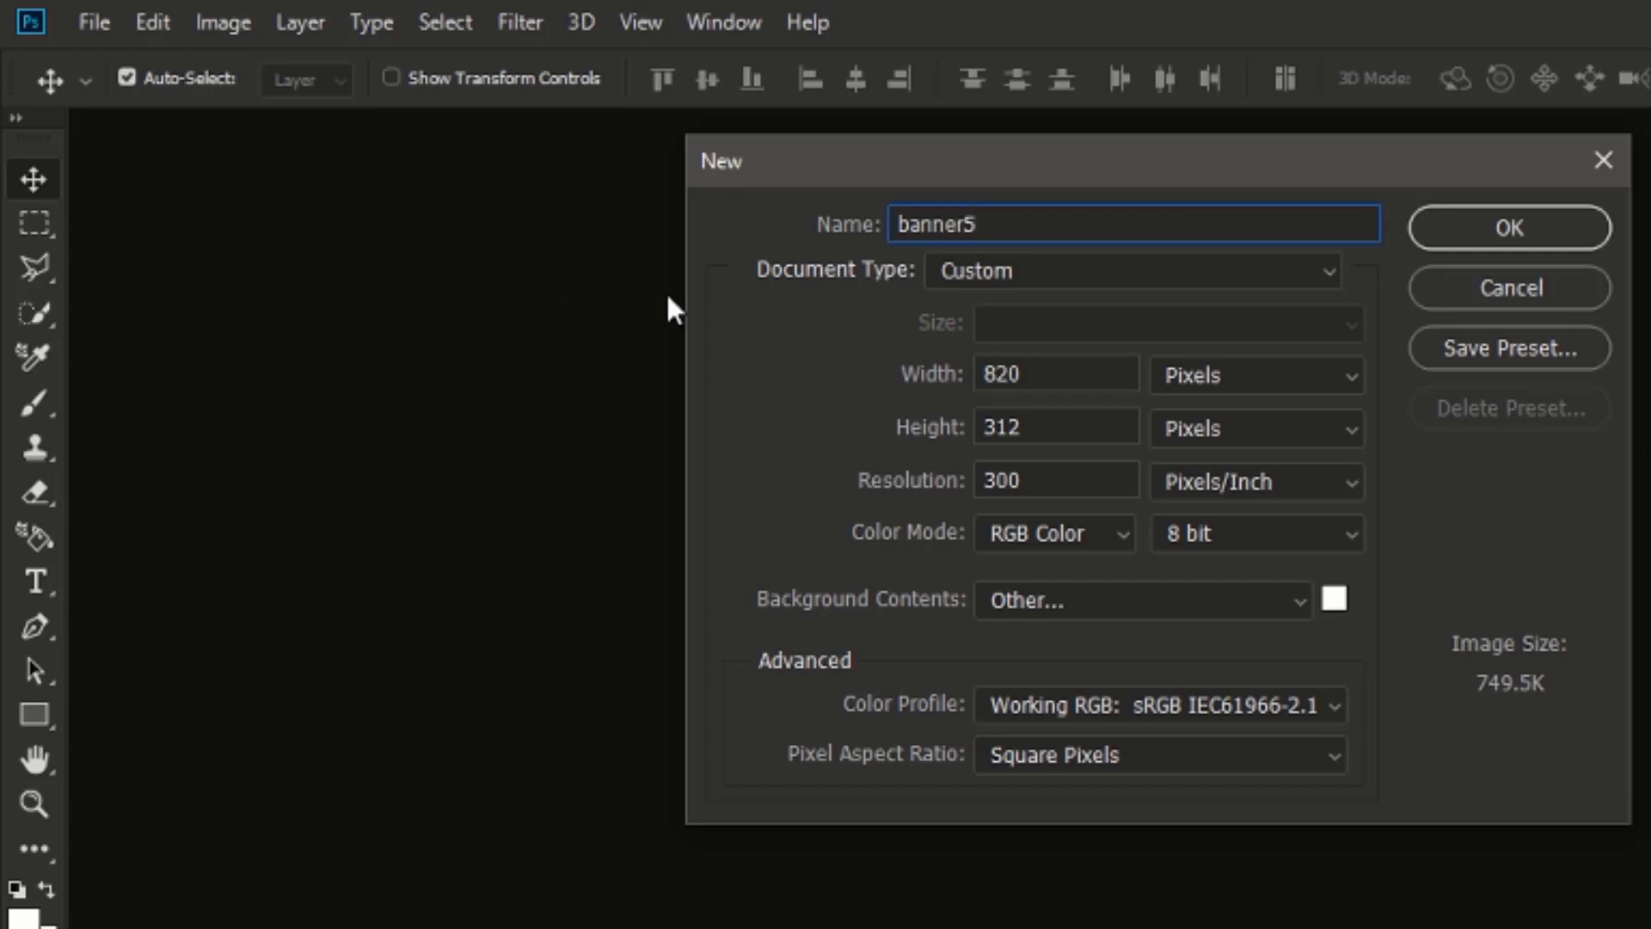
drag(1071, 225, 768, 224)
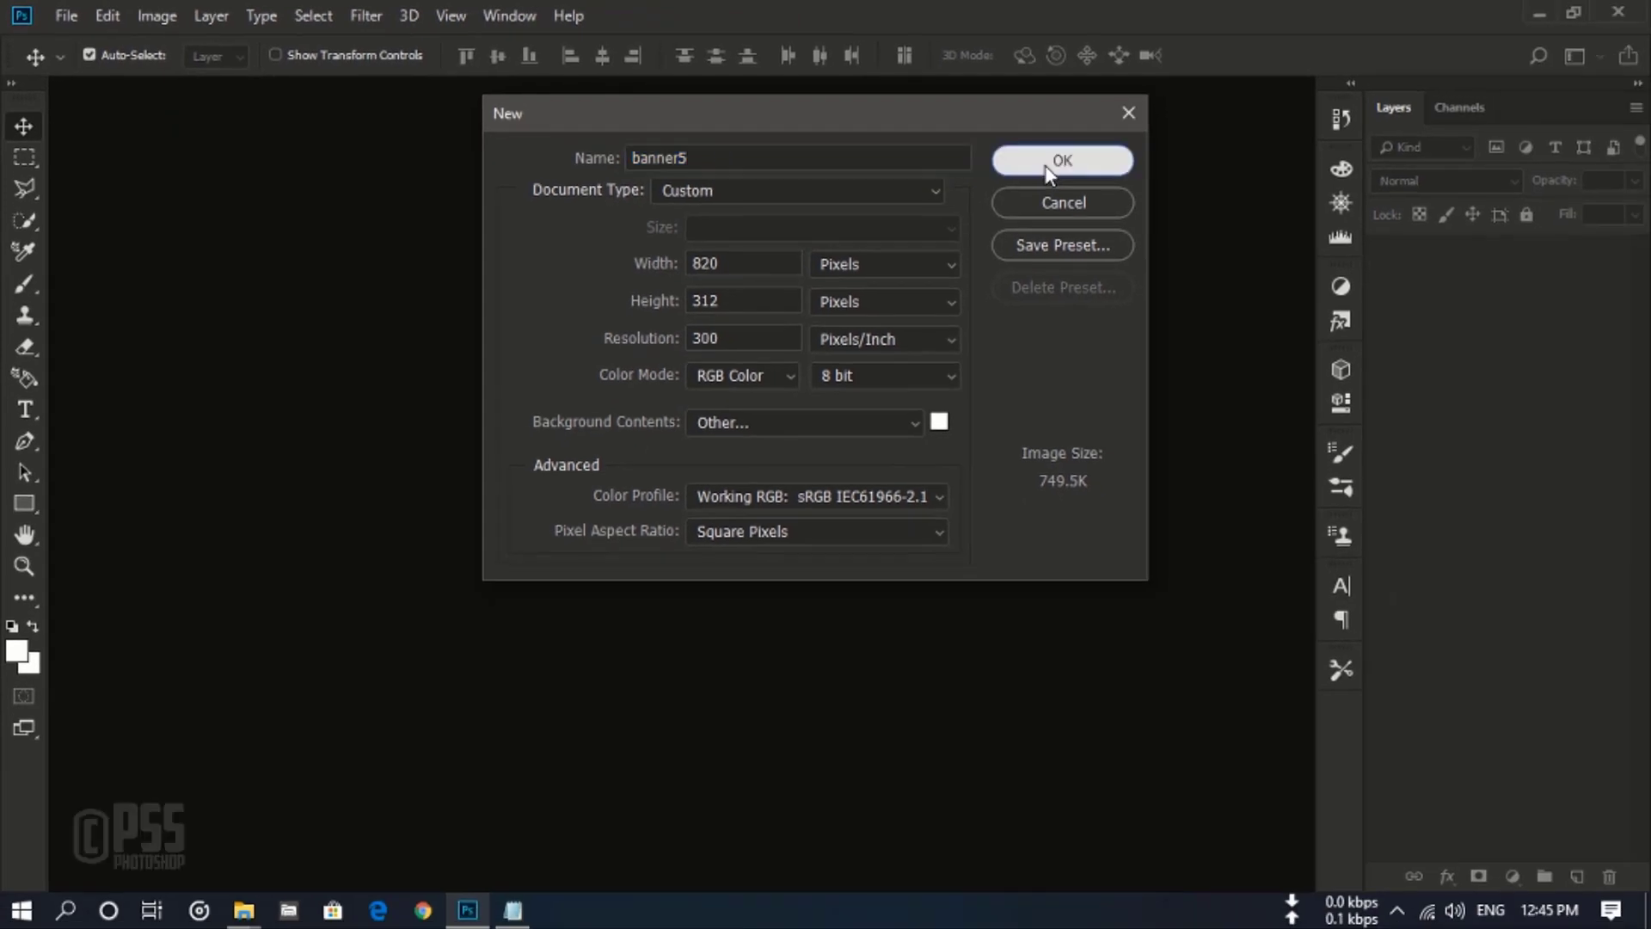
click(1119, 171)
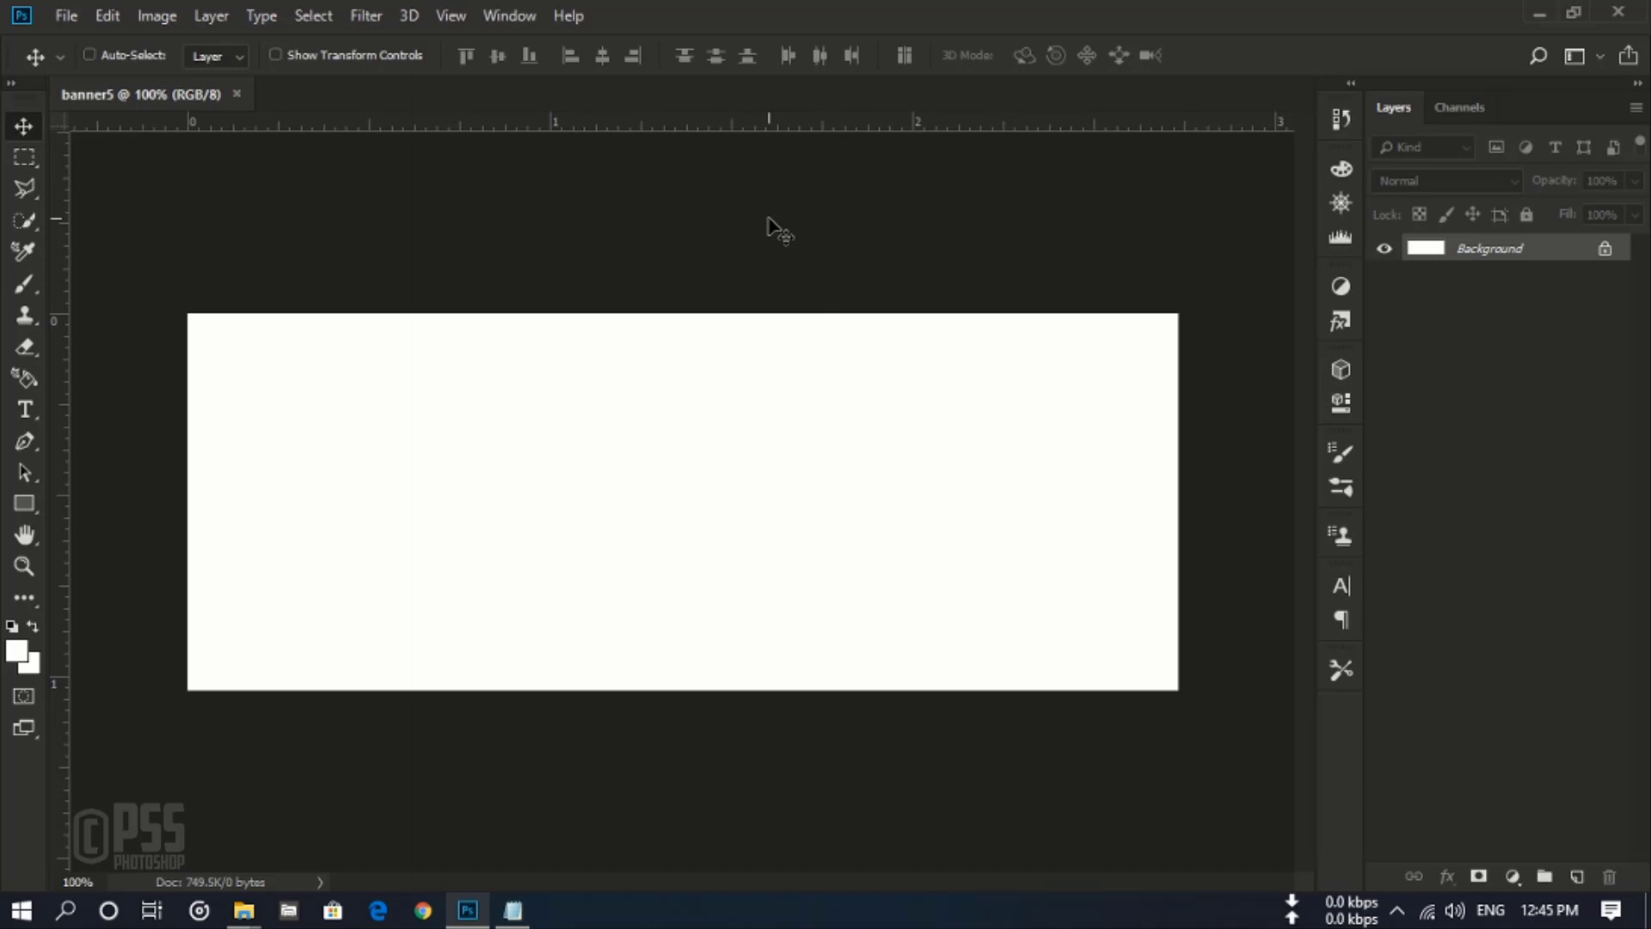
Step: Hide the rulers and show them again
key(ctrl+r)
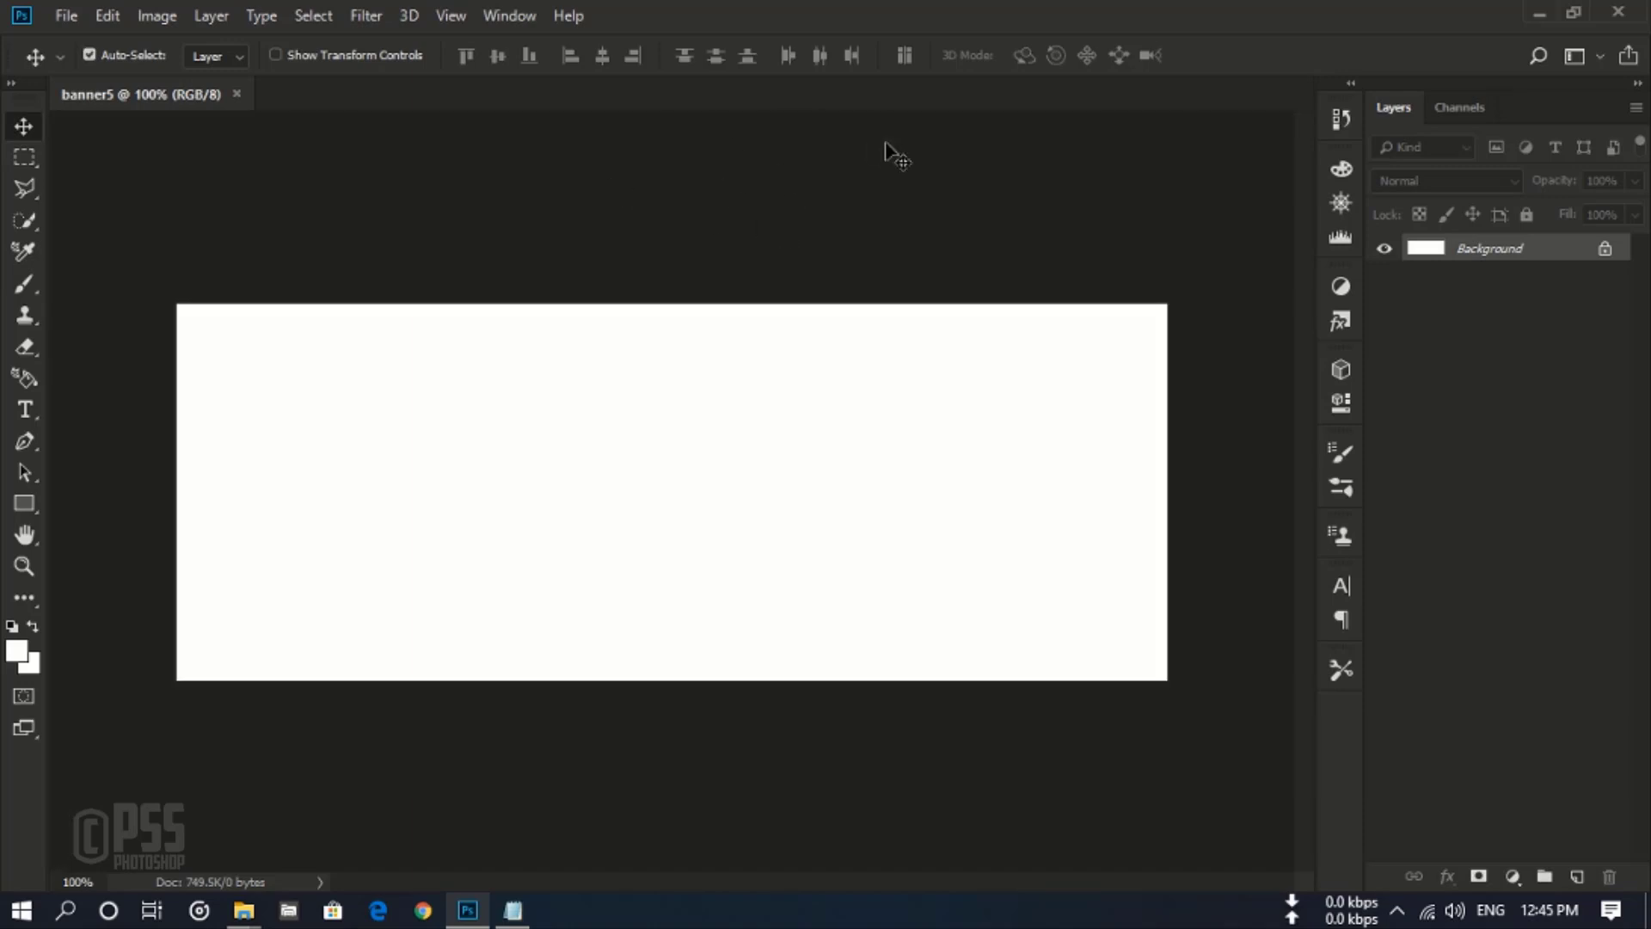
key(ctrl+r)
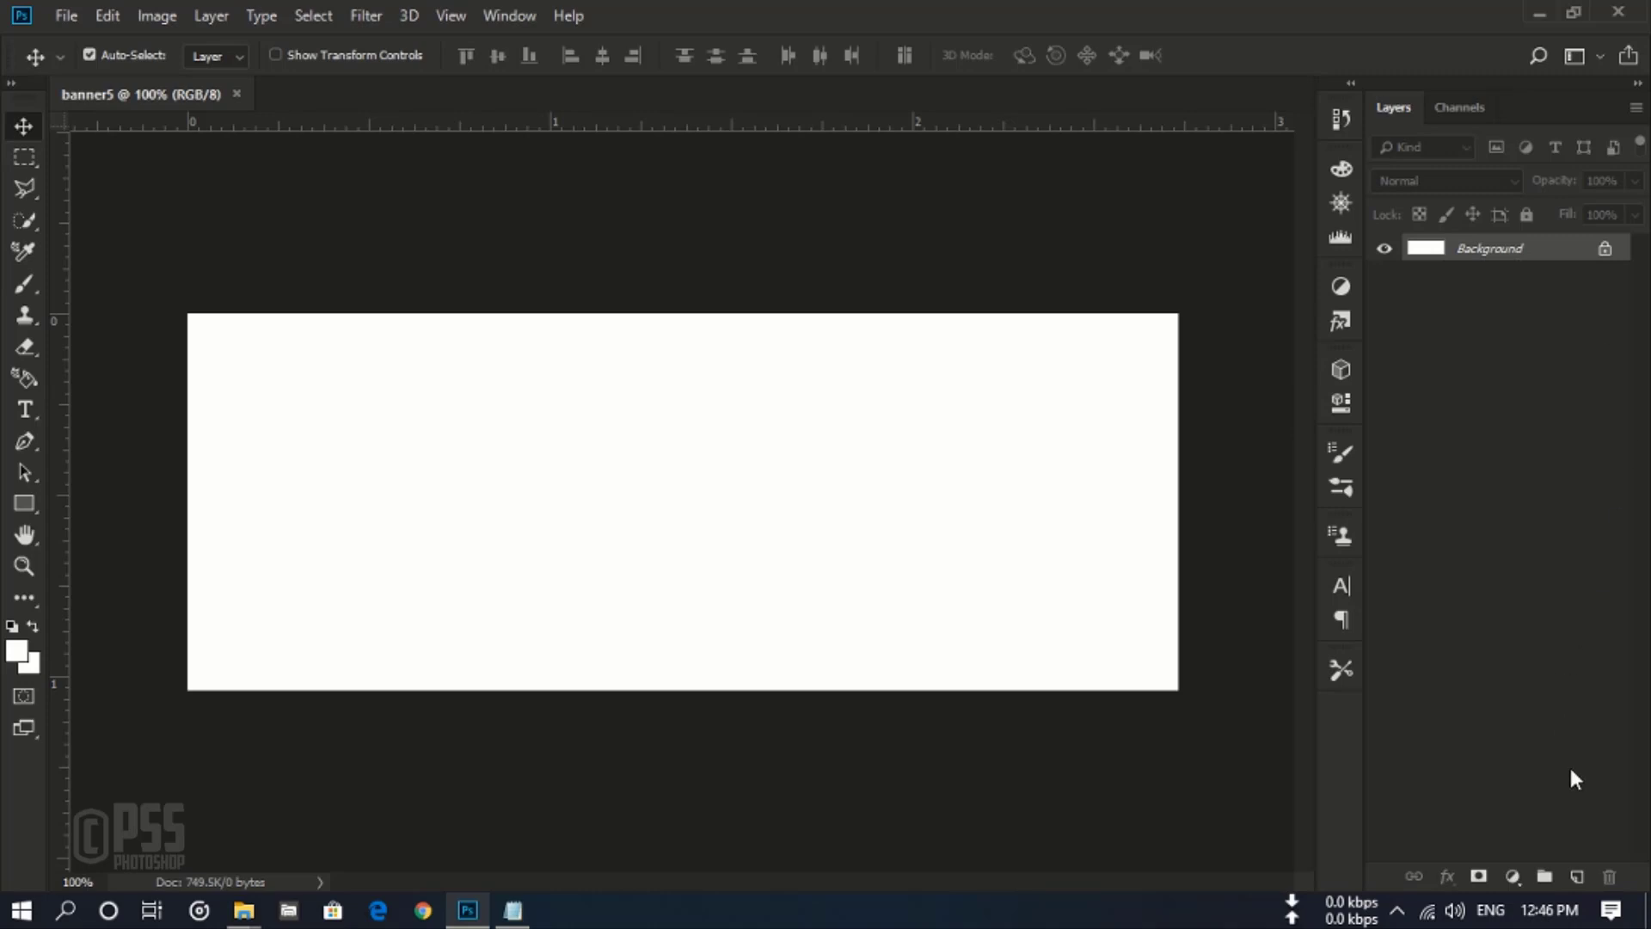
Step: Add a new layer and draw a near-circular ellipse shape about 209 × 212 px near the canvas middle
click(1579, 876)
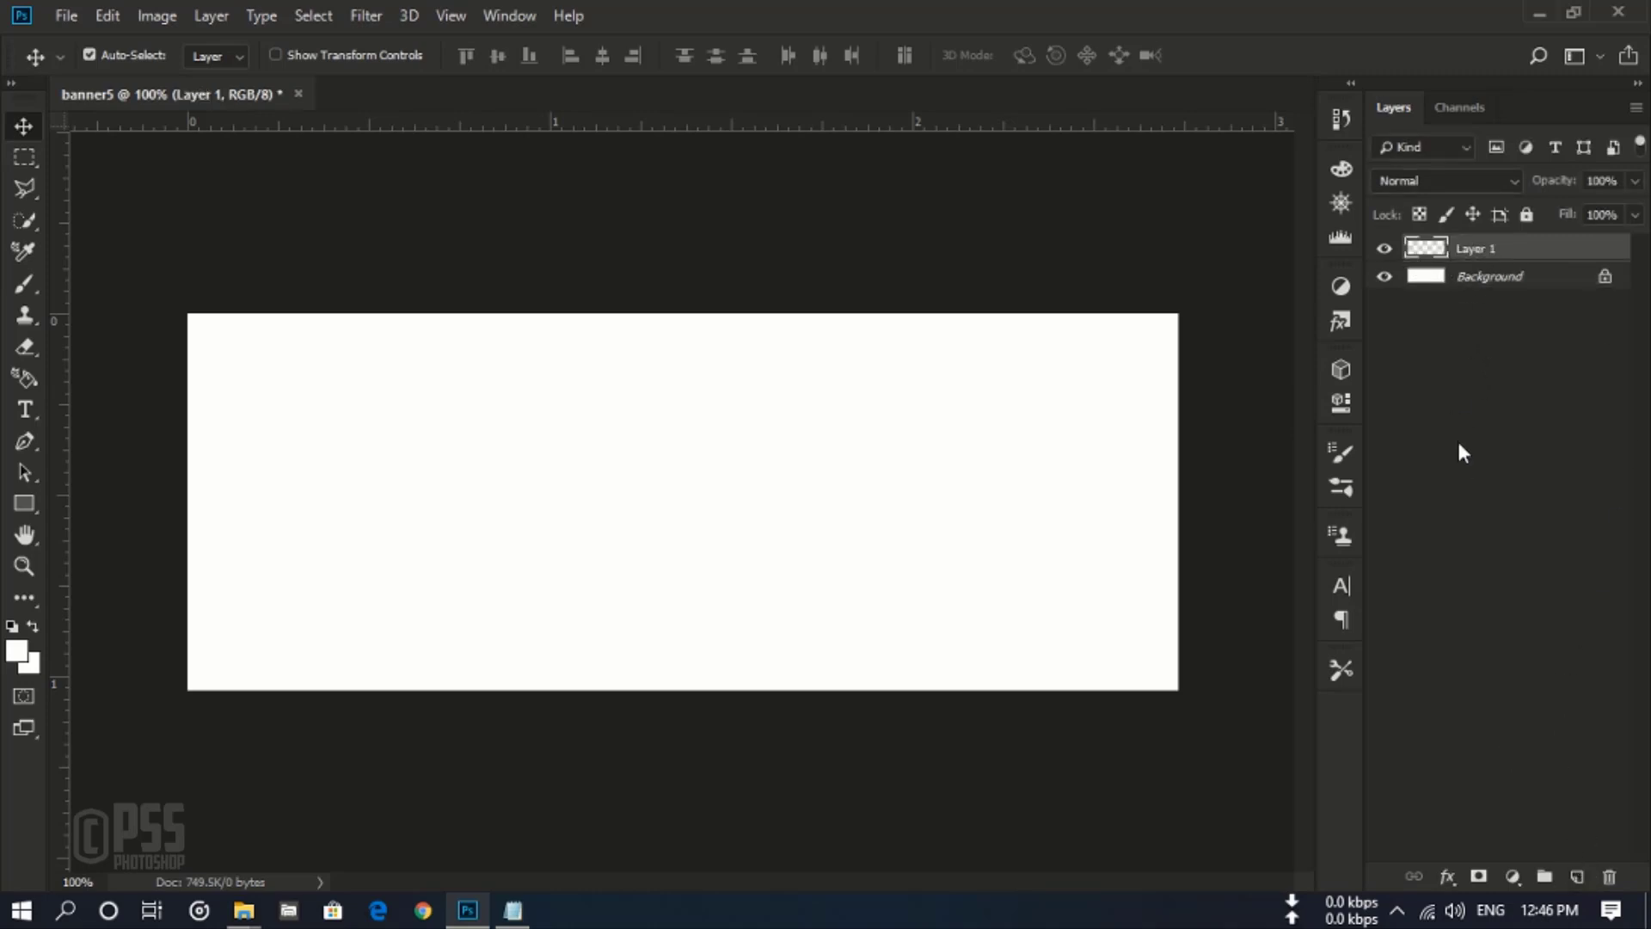
click(27, 498)
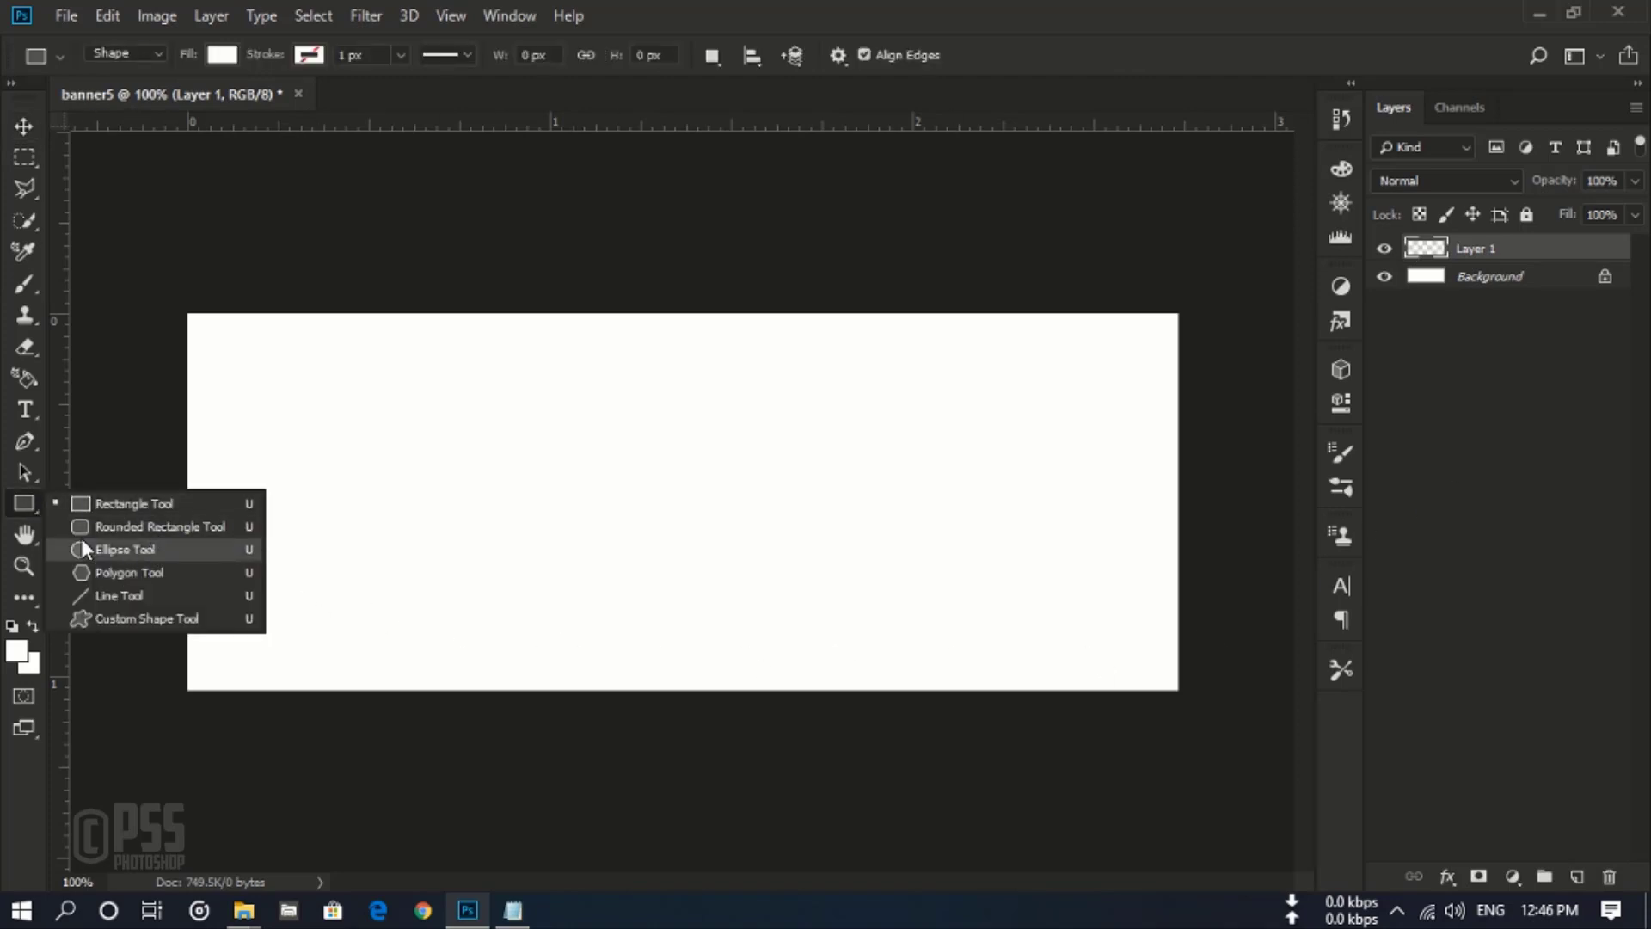
click(201, 549)
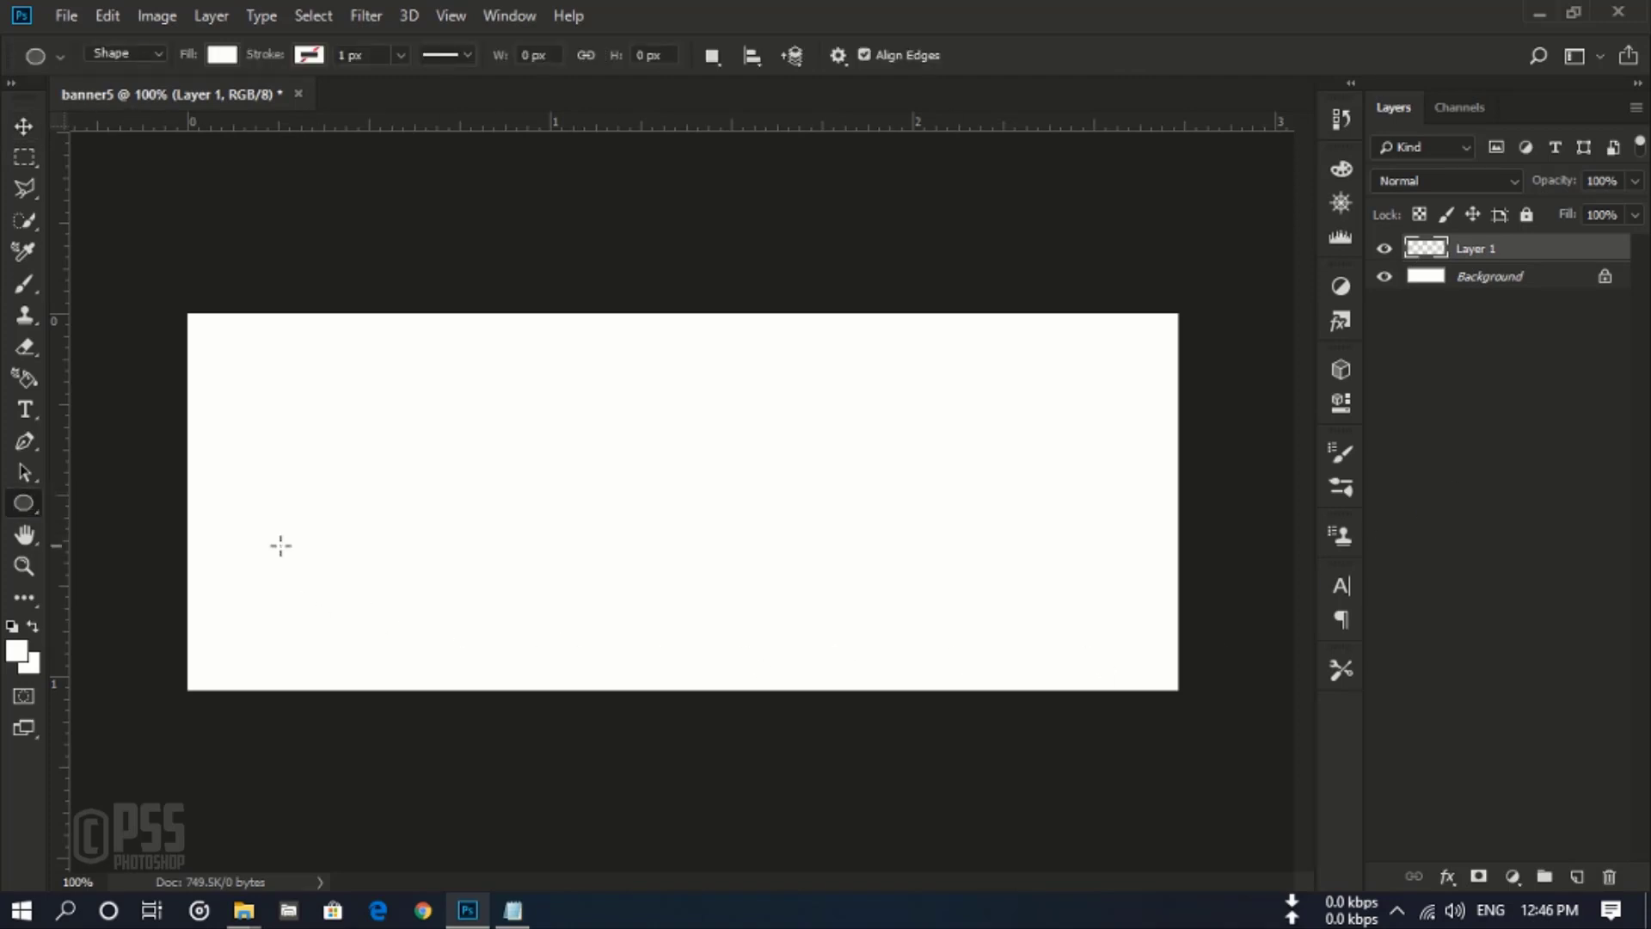
drag(617, 421, 863, 670)
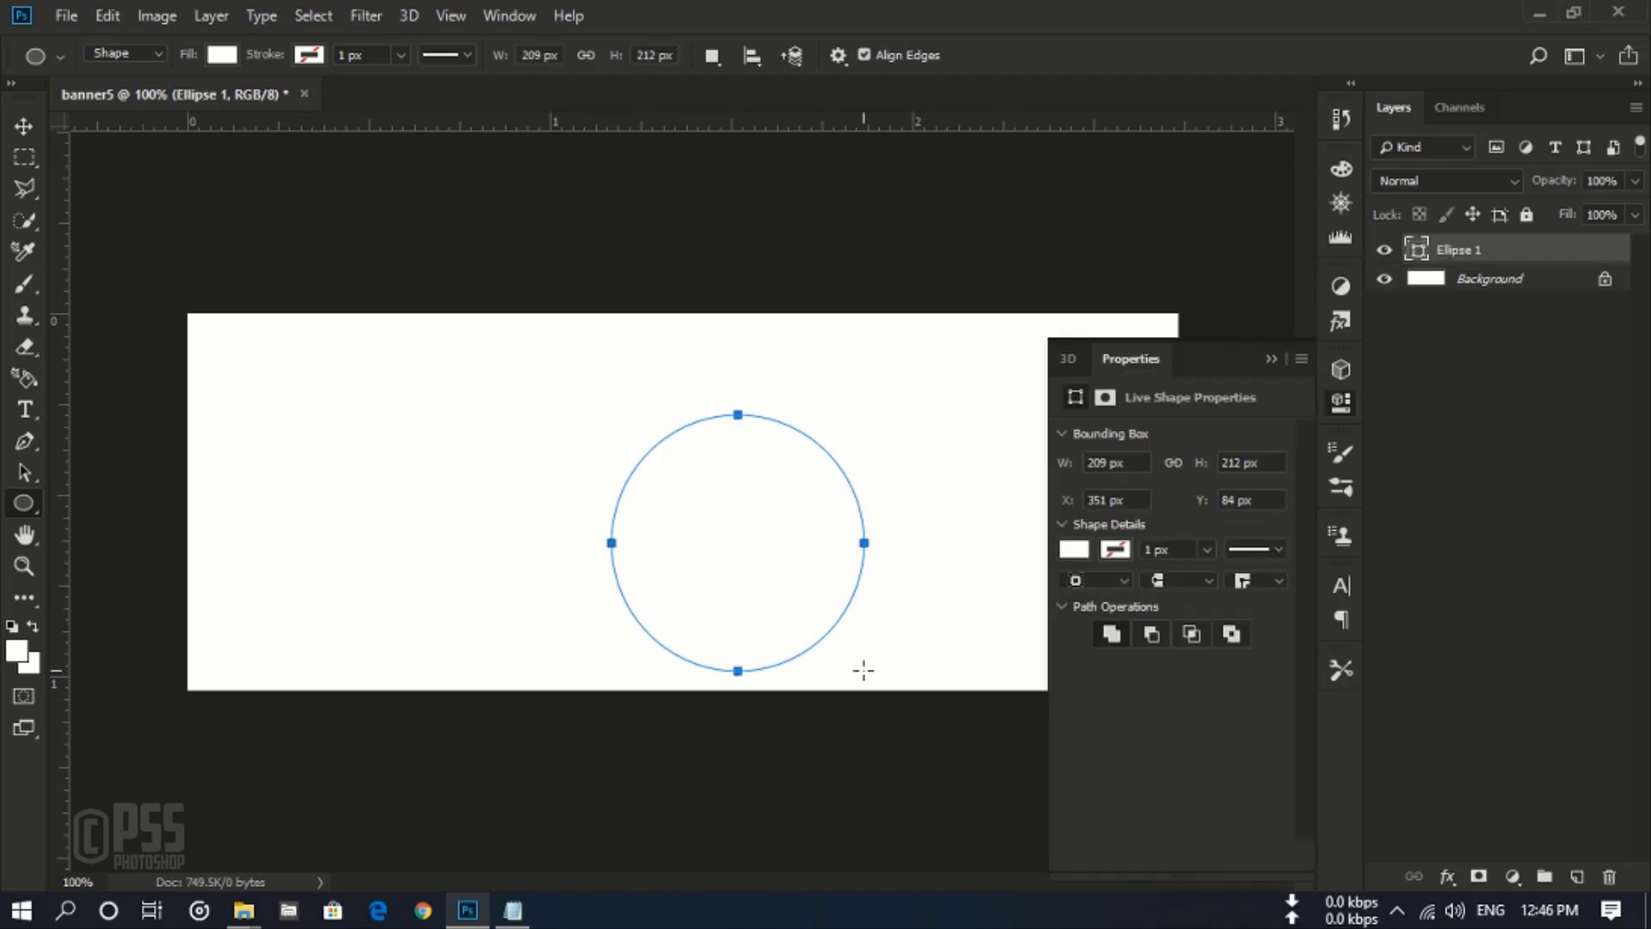
Step: Fill the ellipse shape with light blue
click(1073, 551)
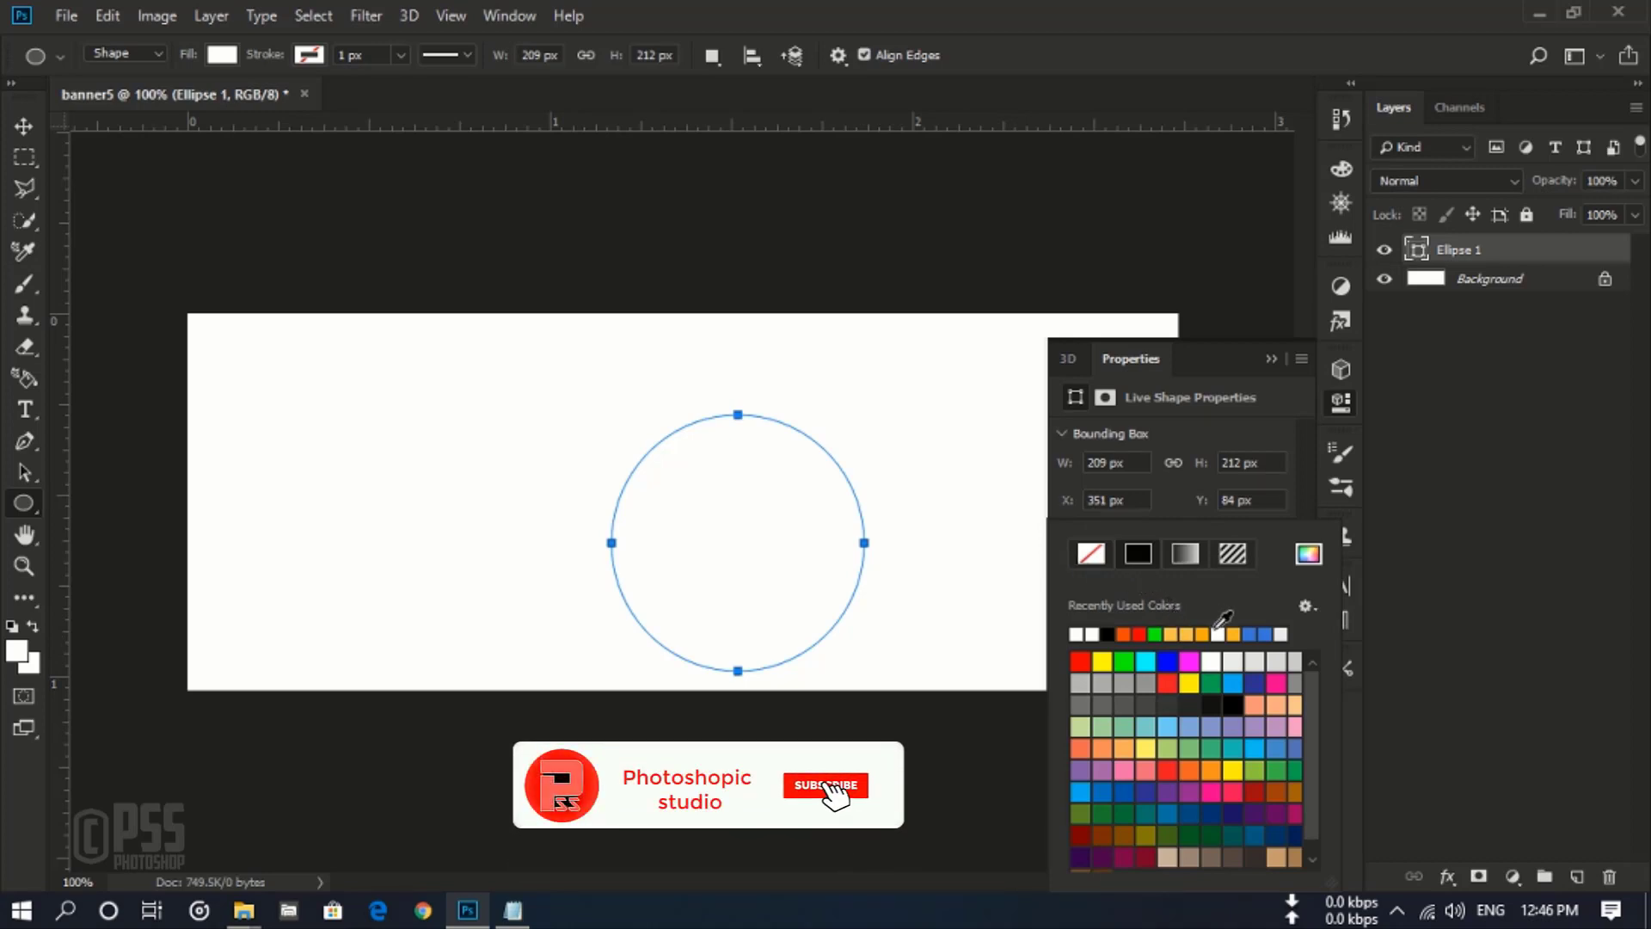
click(1261, 752)
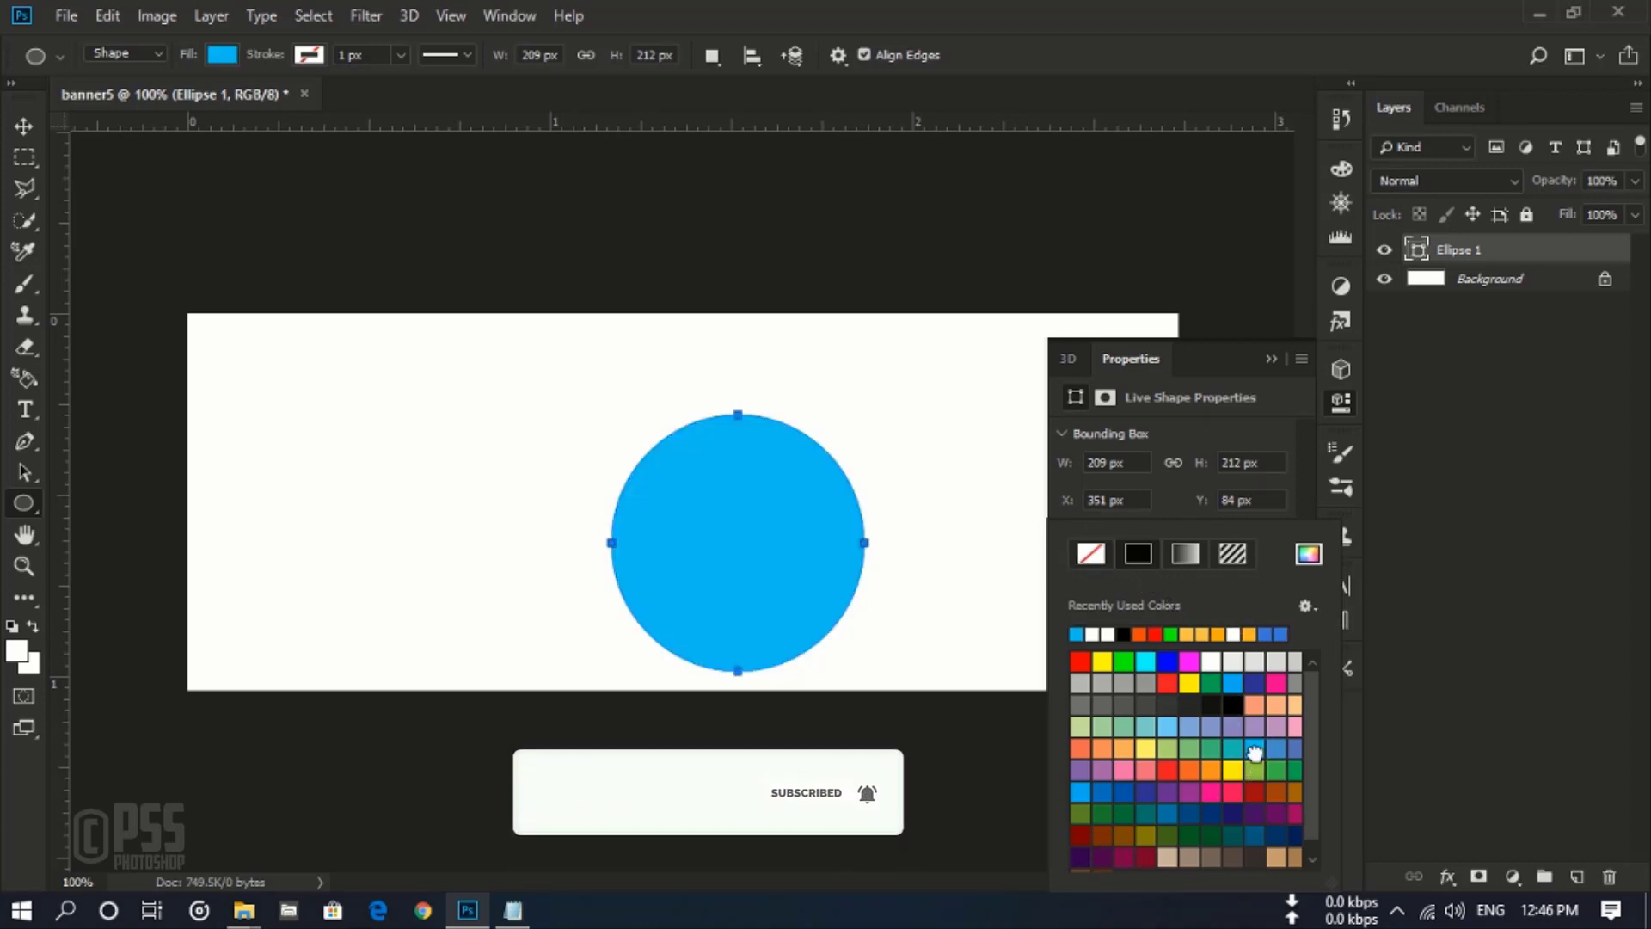
click(1270, 359)
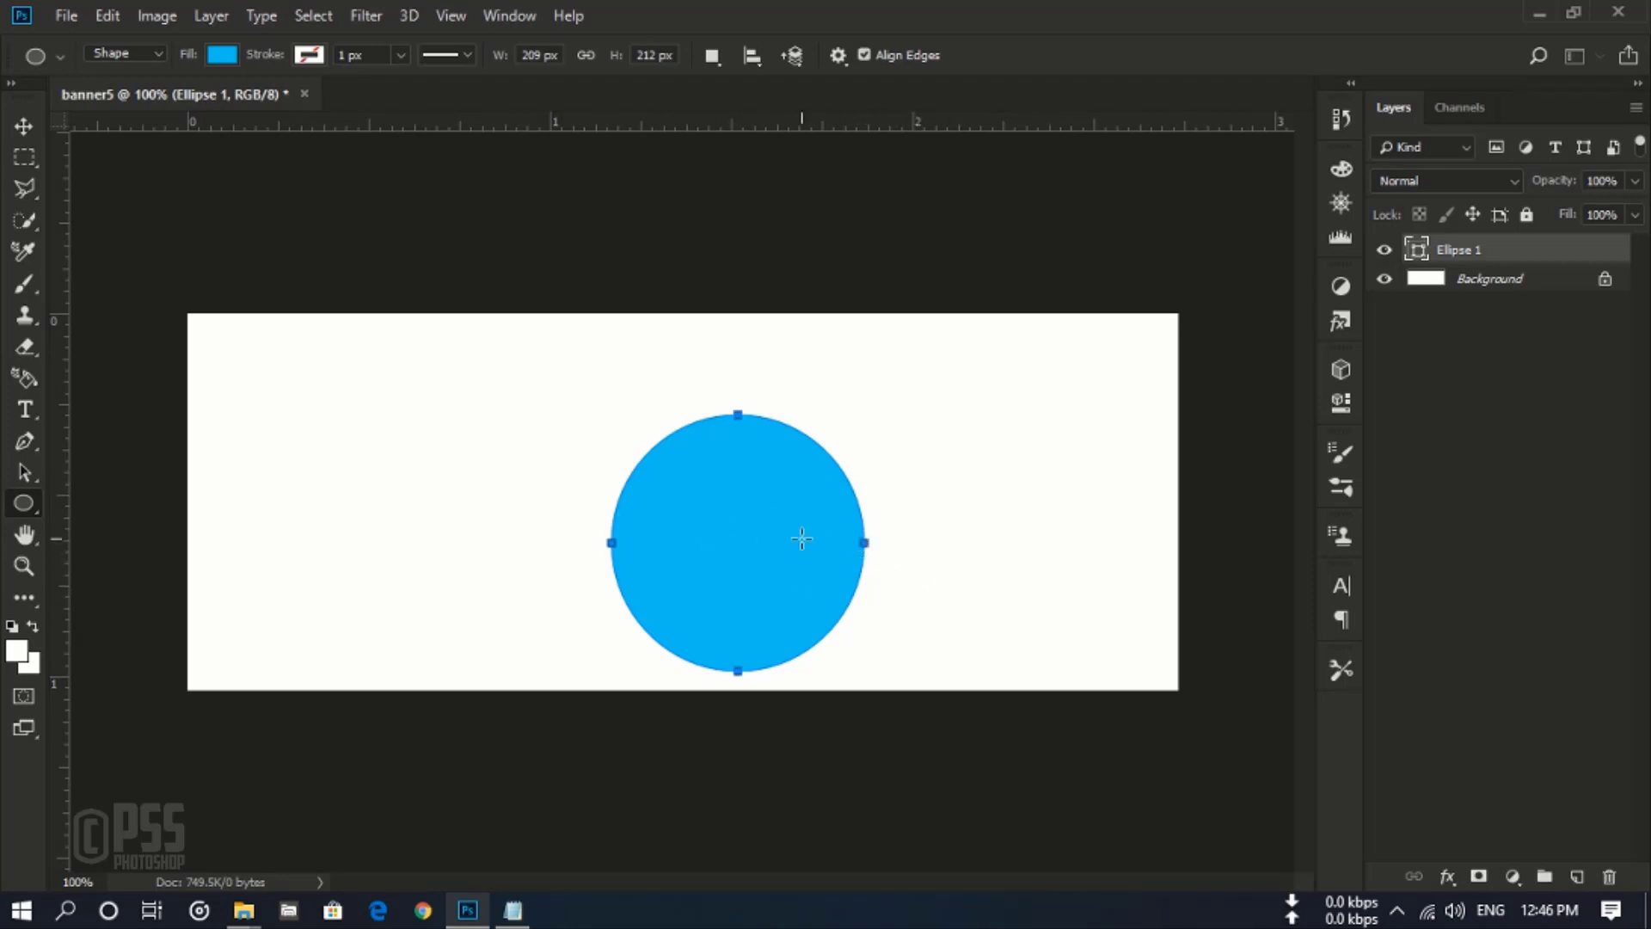
Step: Enlarge the blue ellipse to about 161% and centre it on the canvas so it overlaps the upper and lower edges
click(21, 129)
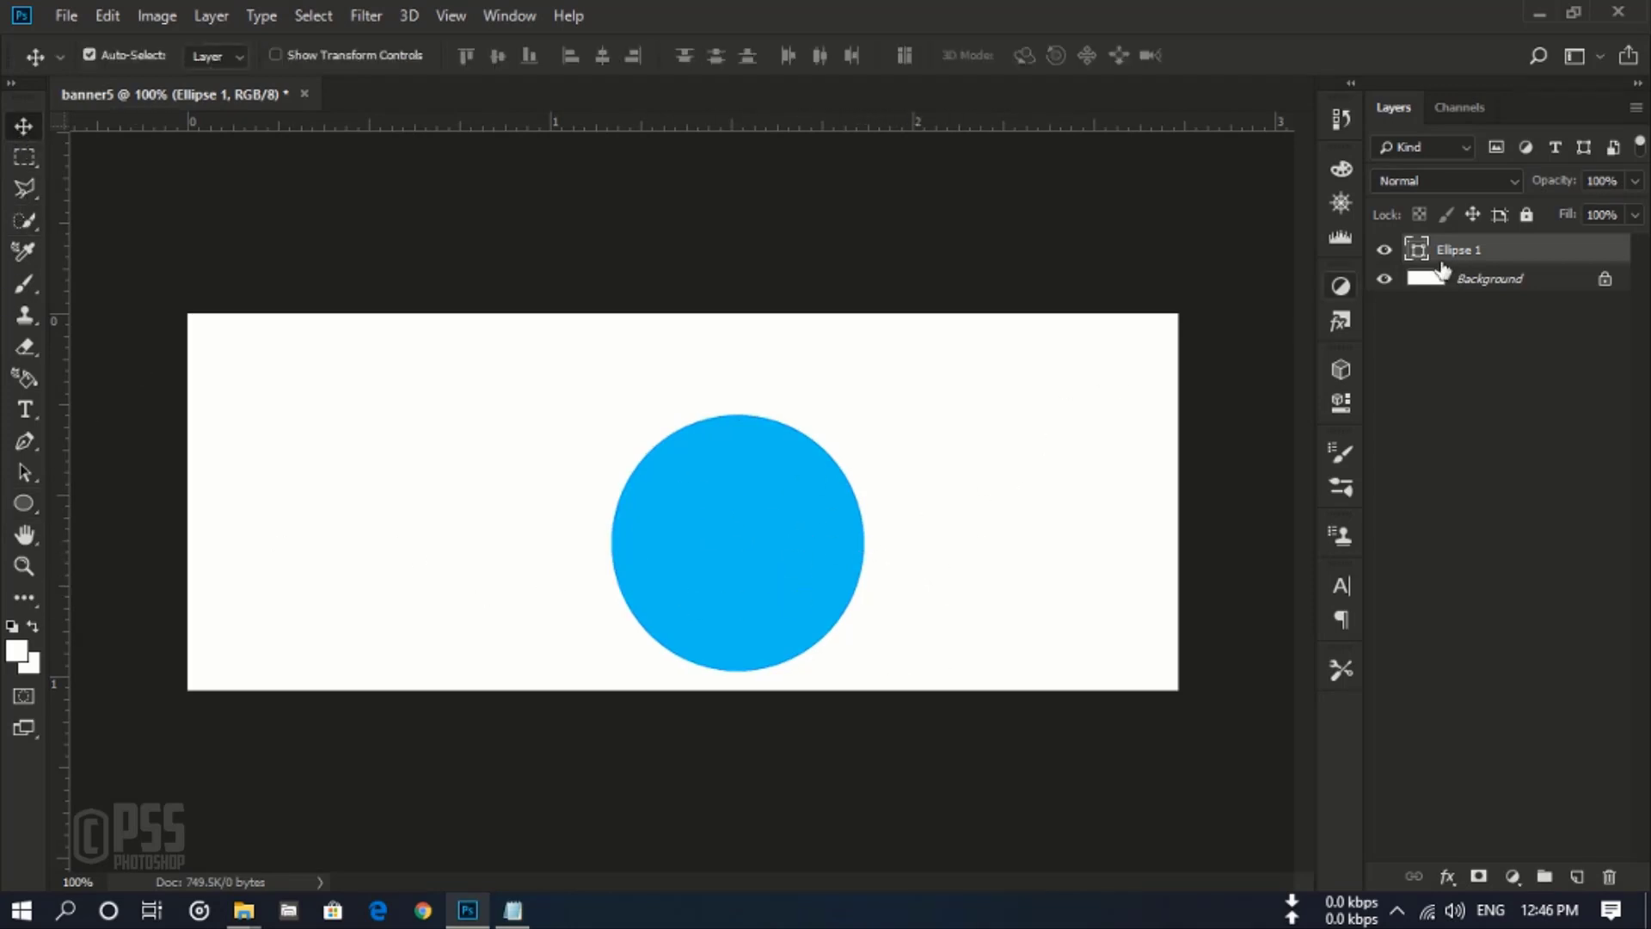
key(ctrl+t)
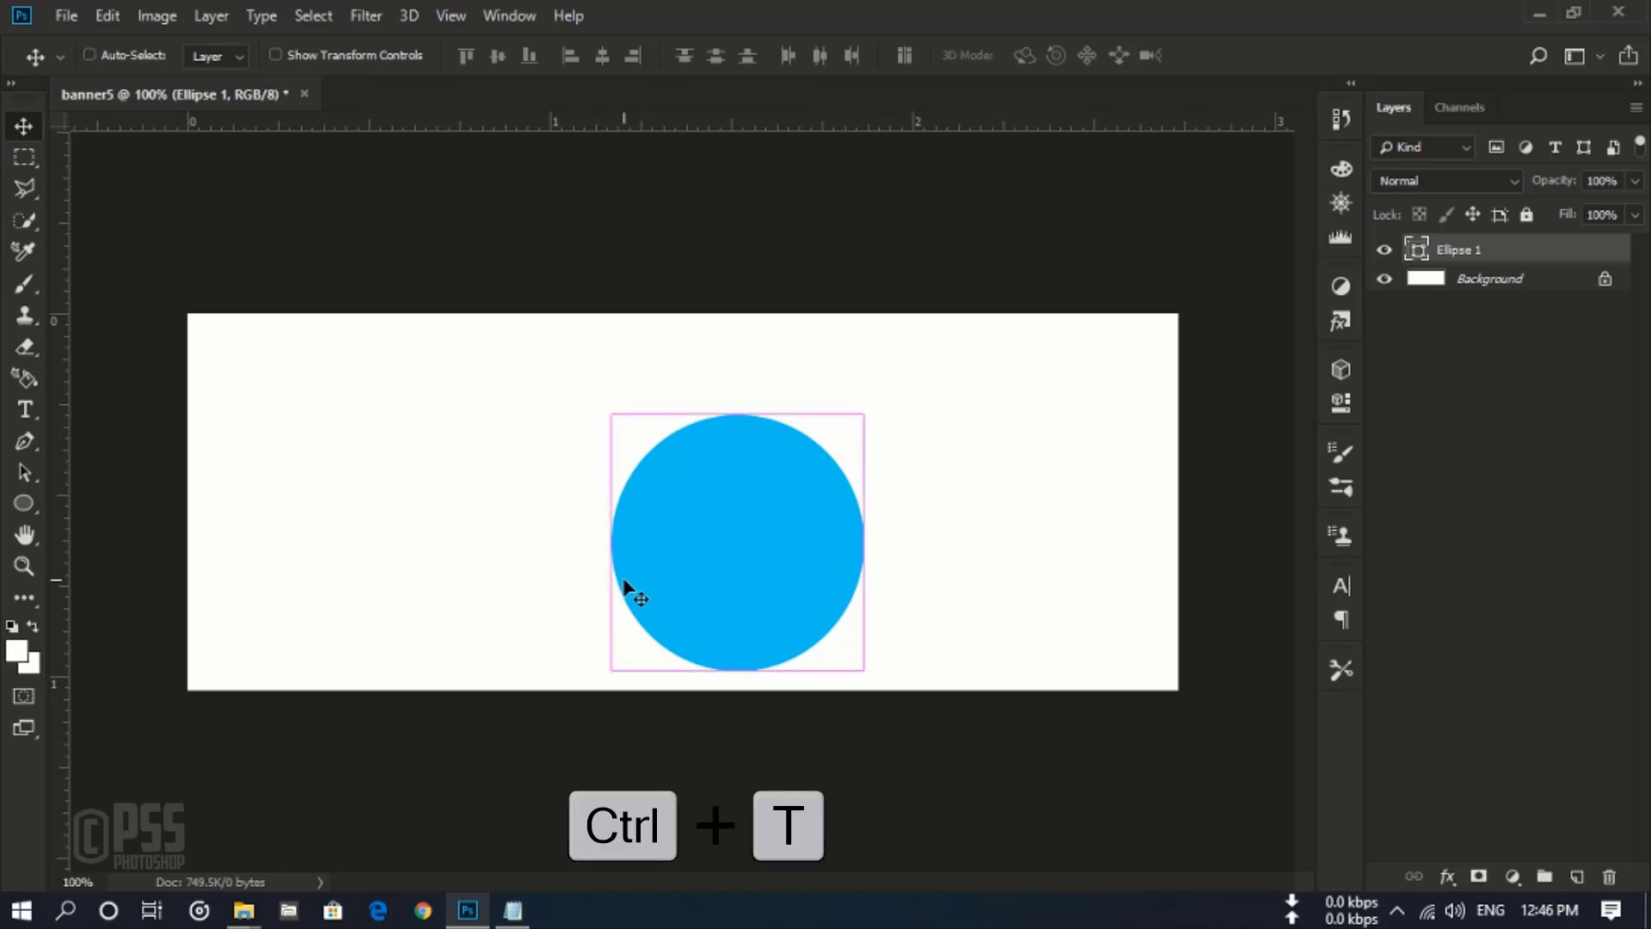
drag(776, 581, 703, 526)
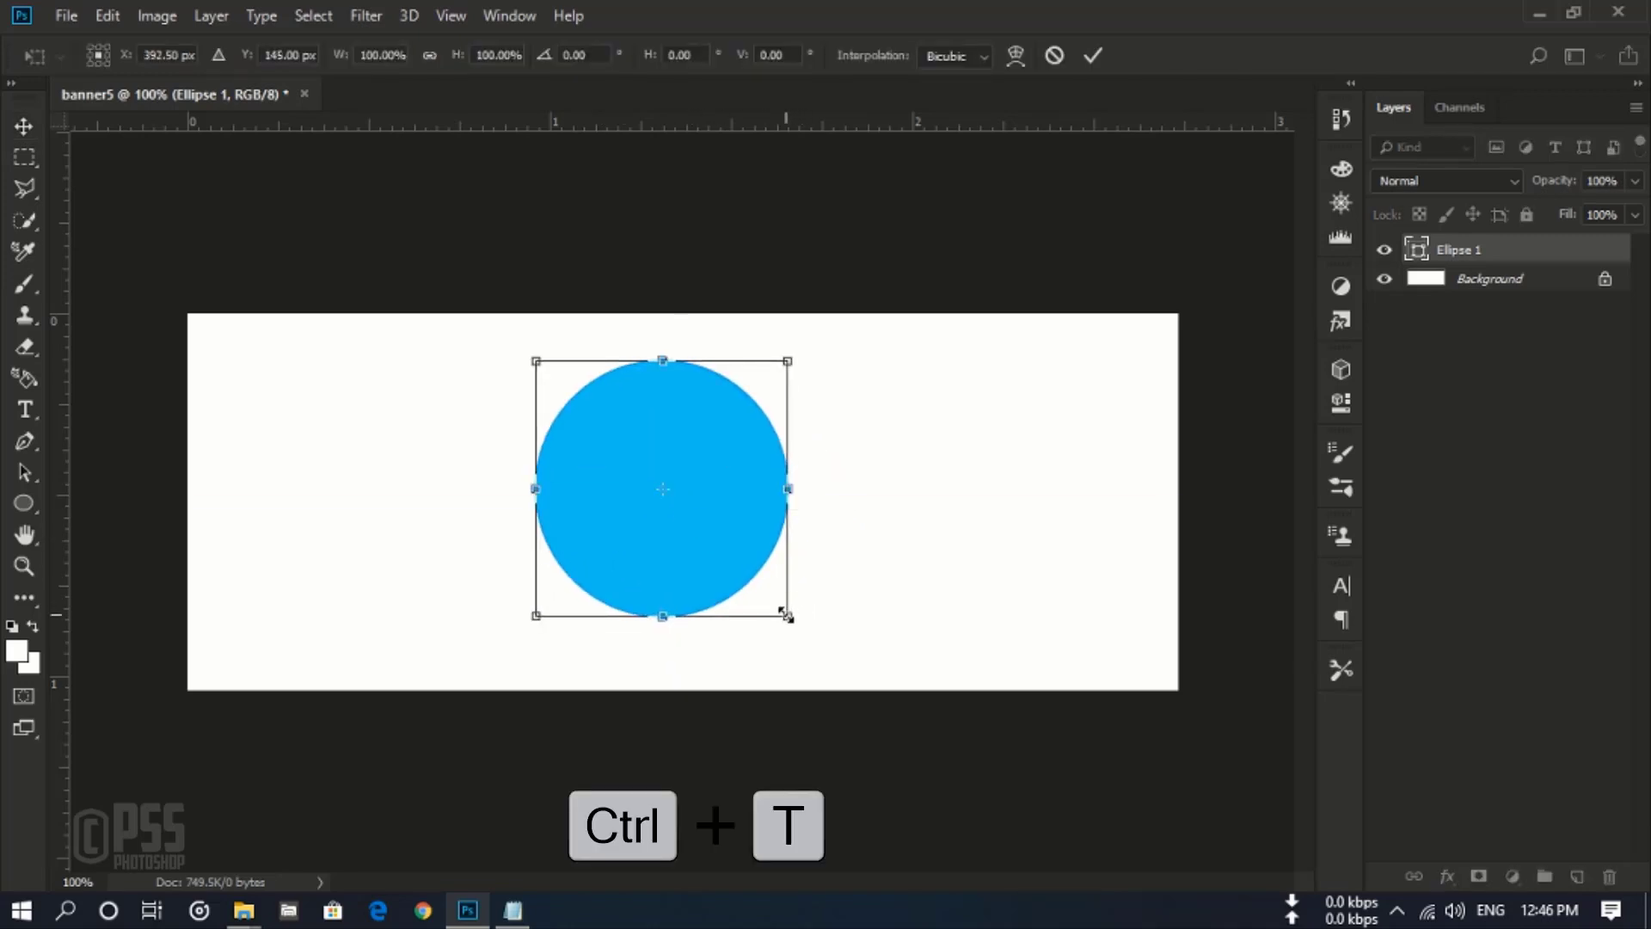
drag(787, 616, 879, 686)
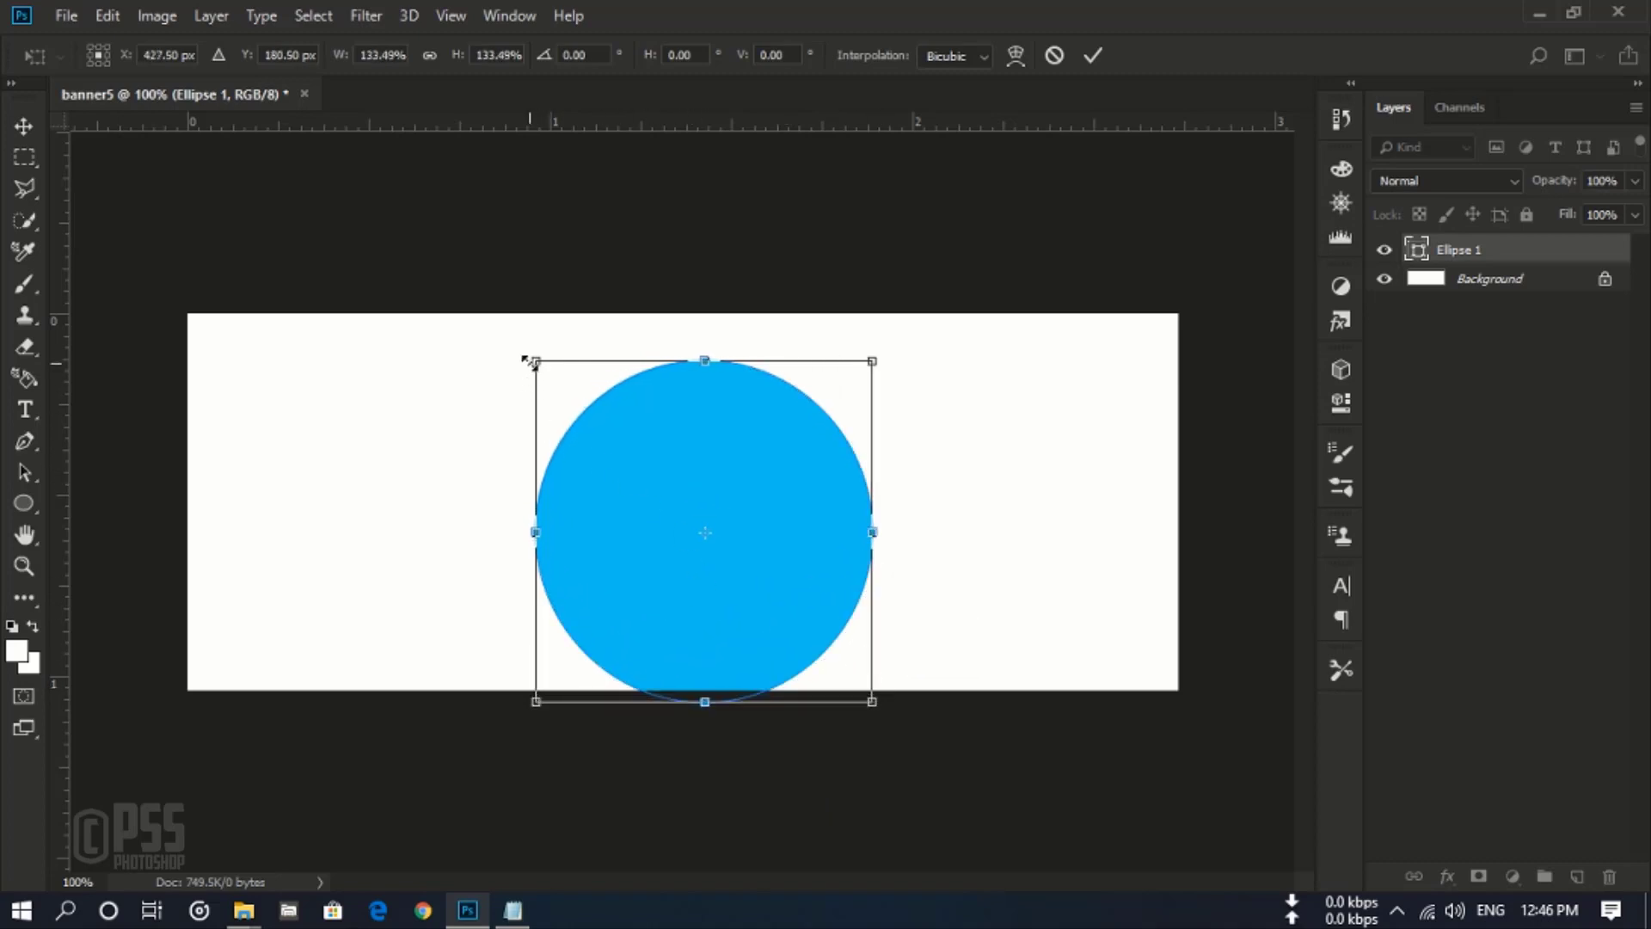
drag(533, 359, 488, 311)
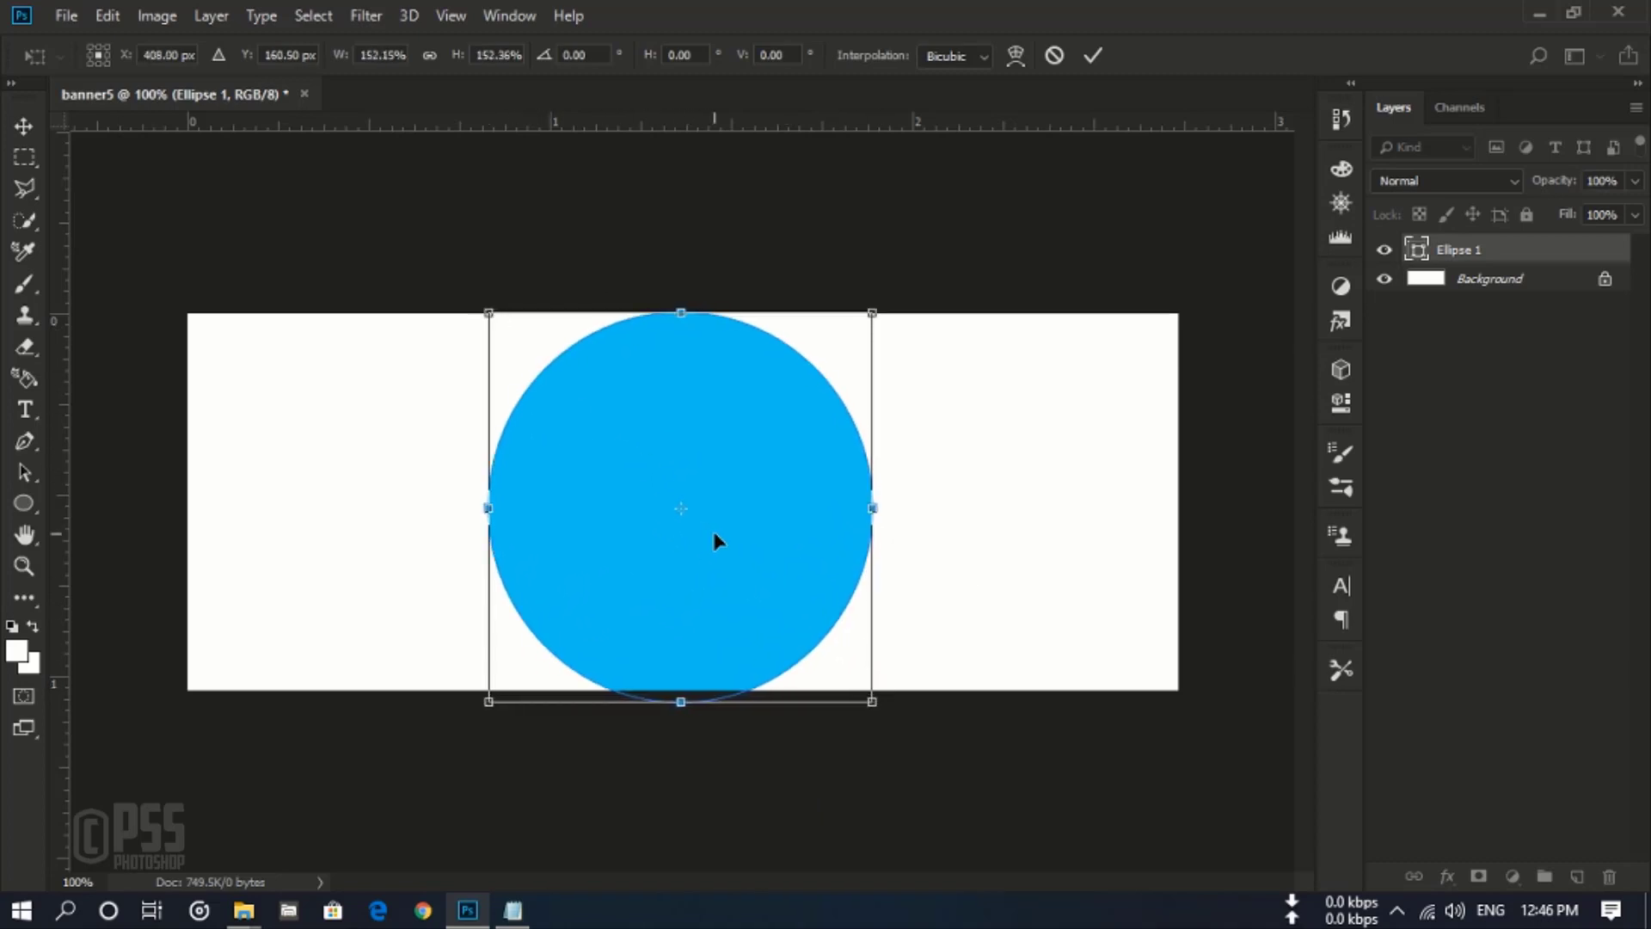
key(Up)
key(Up)
key(Up)
key(Up)
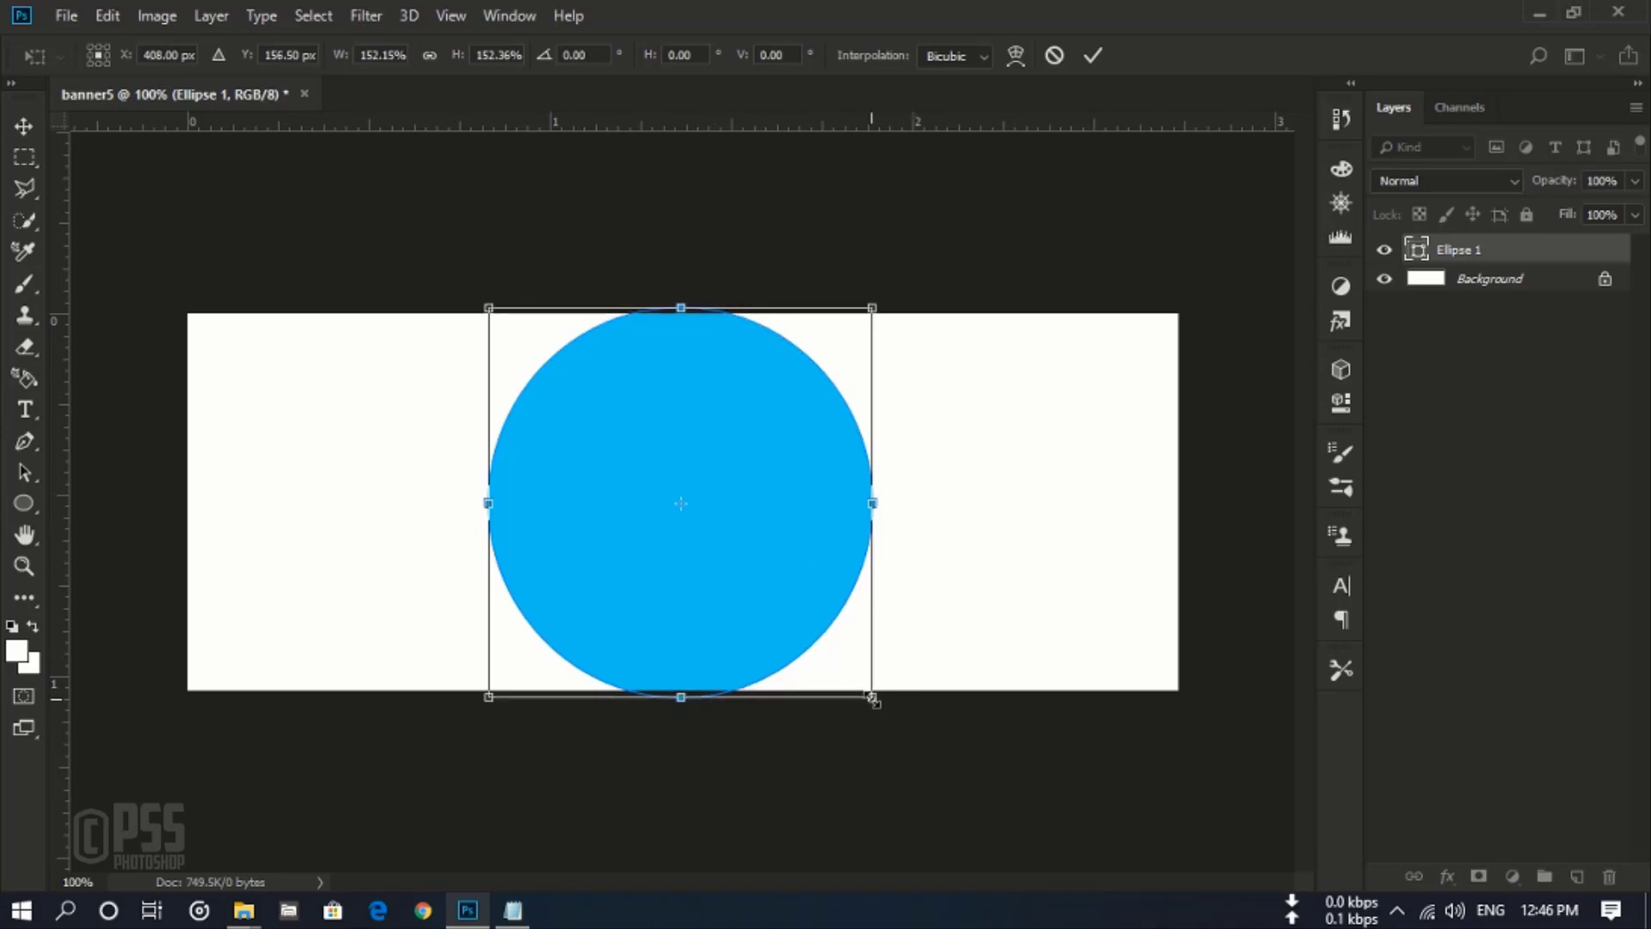
drag(872, 698, 895, 721)
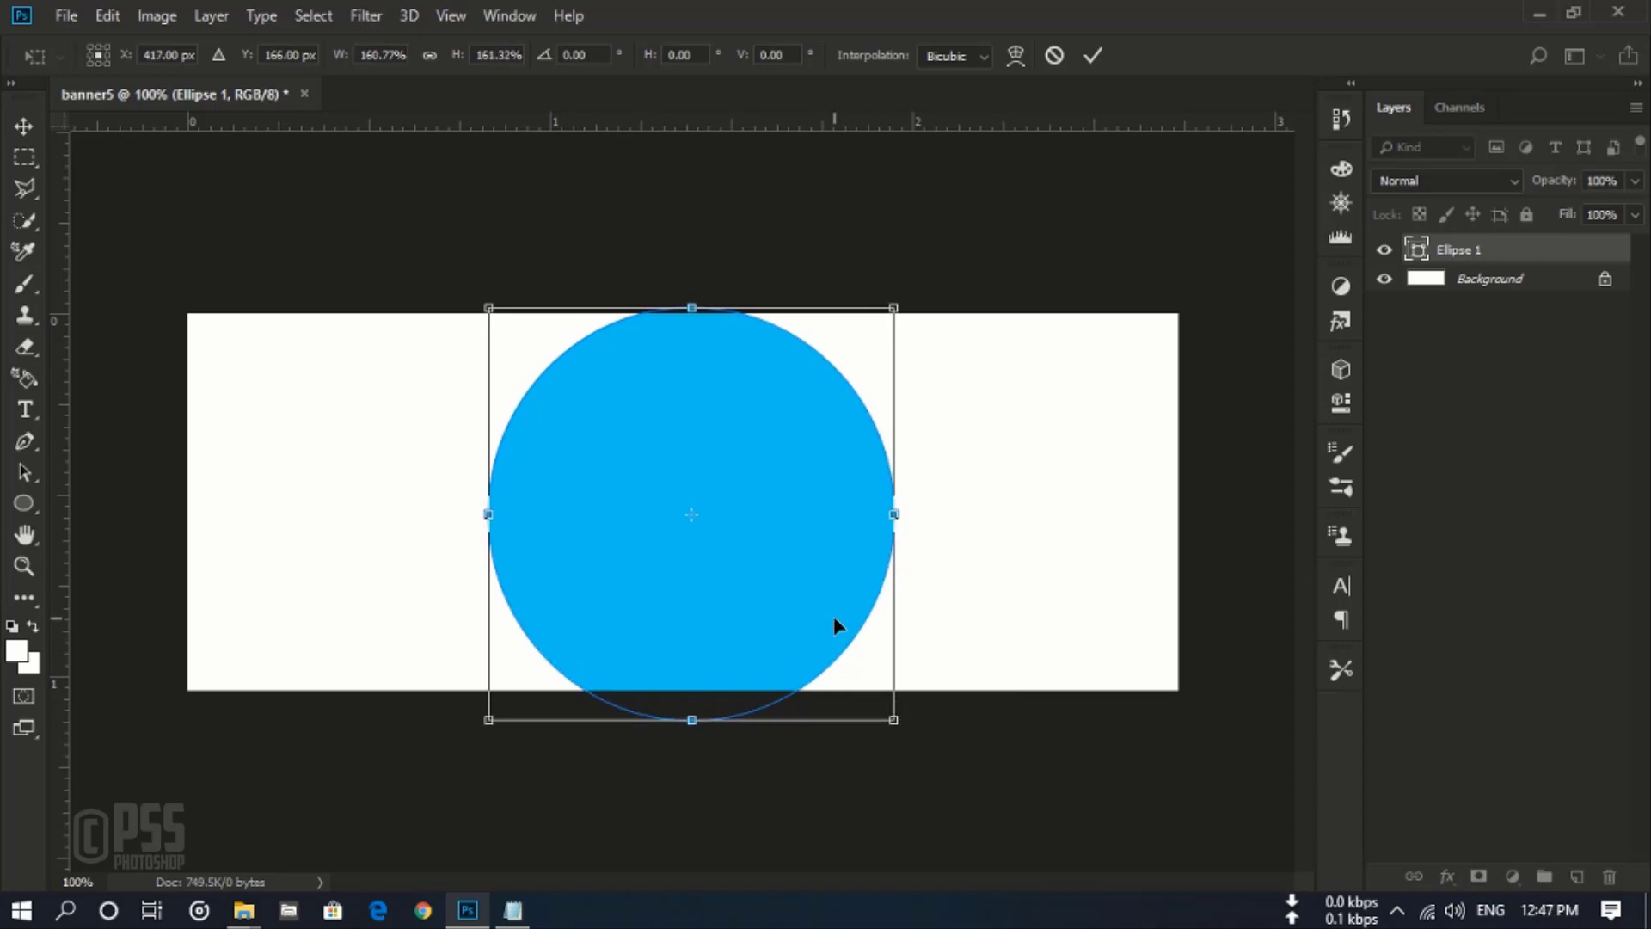
drag(835, 619, 832, 612)
click(1092, 55)
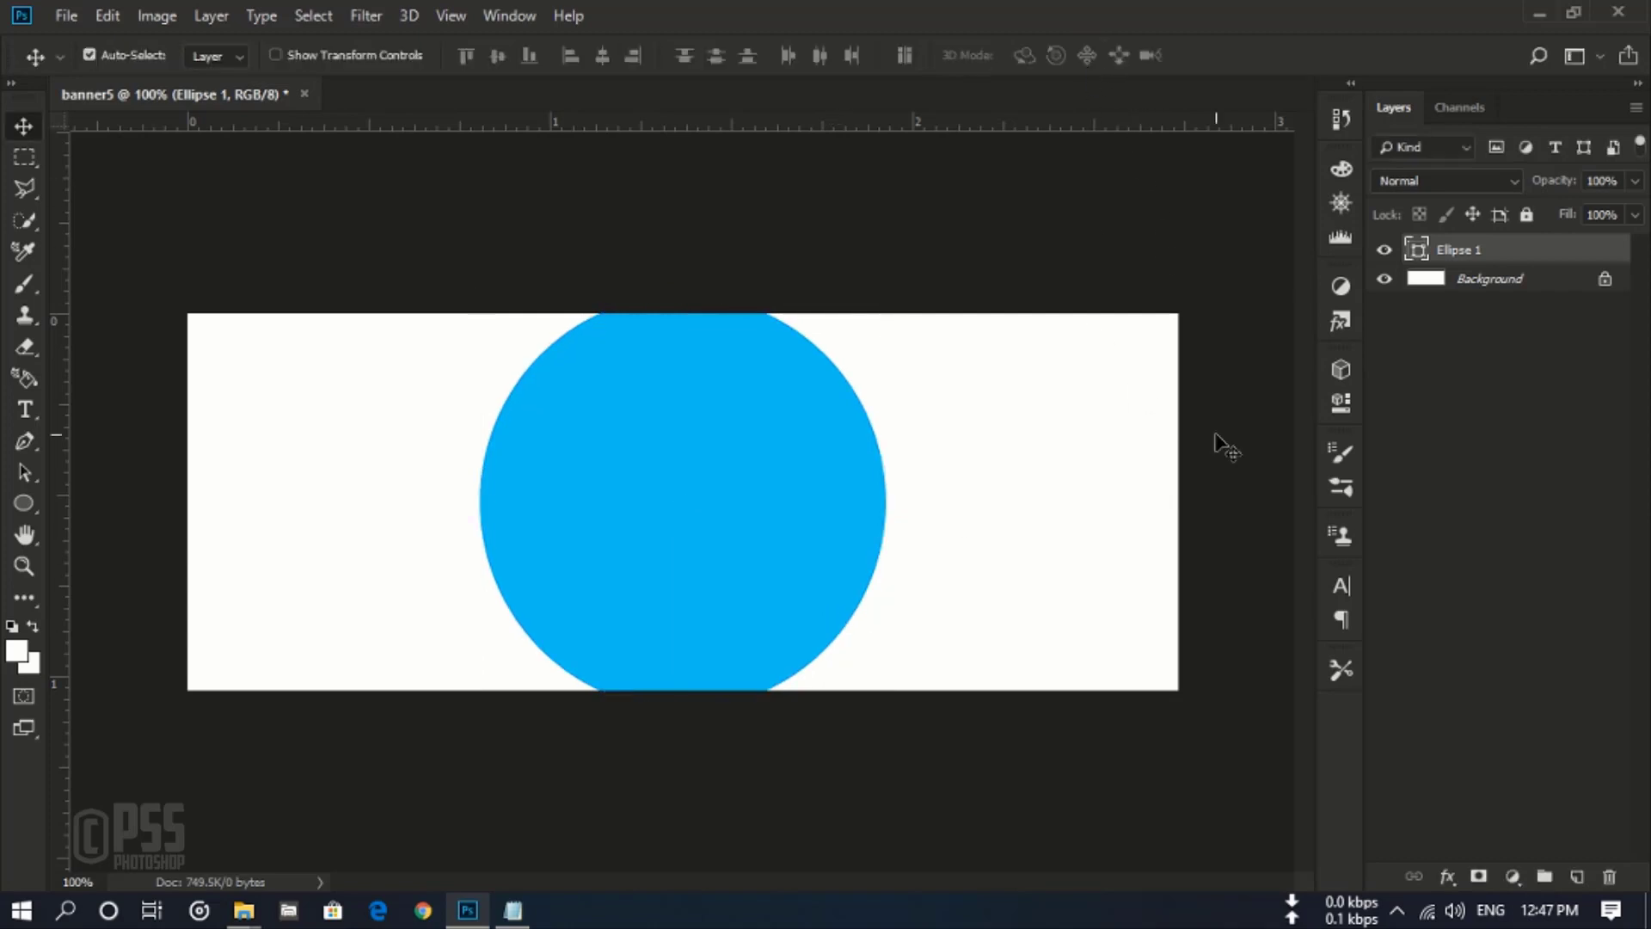
Step: Select the entire canvas and clear the selection
key(ctrl+a)
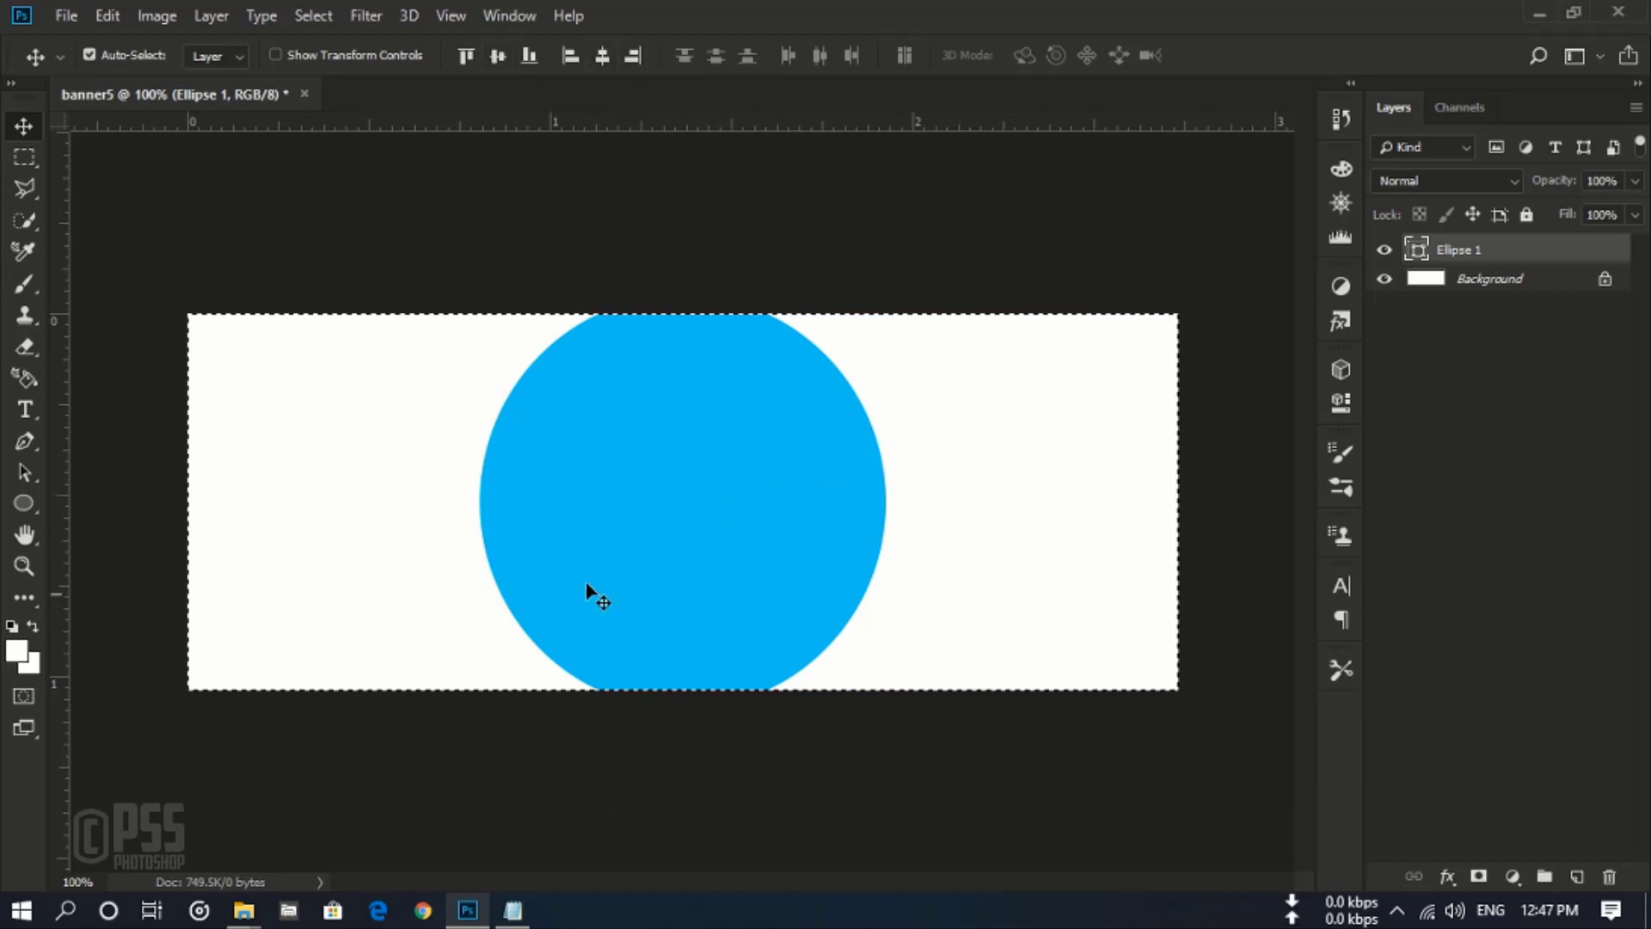
key(ctrl+d)
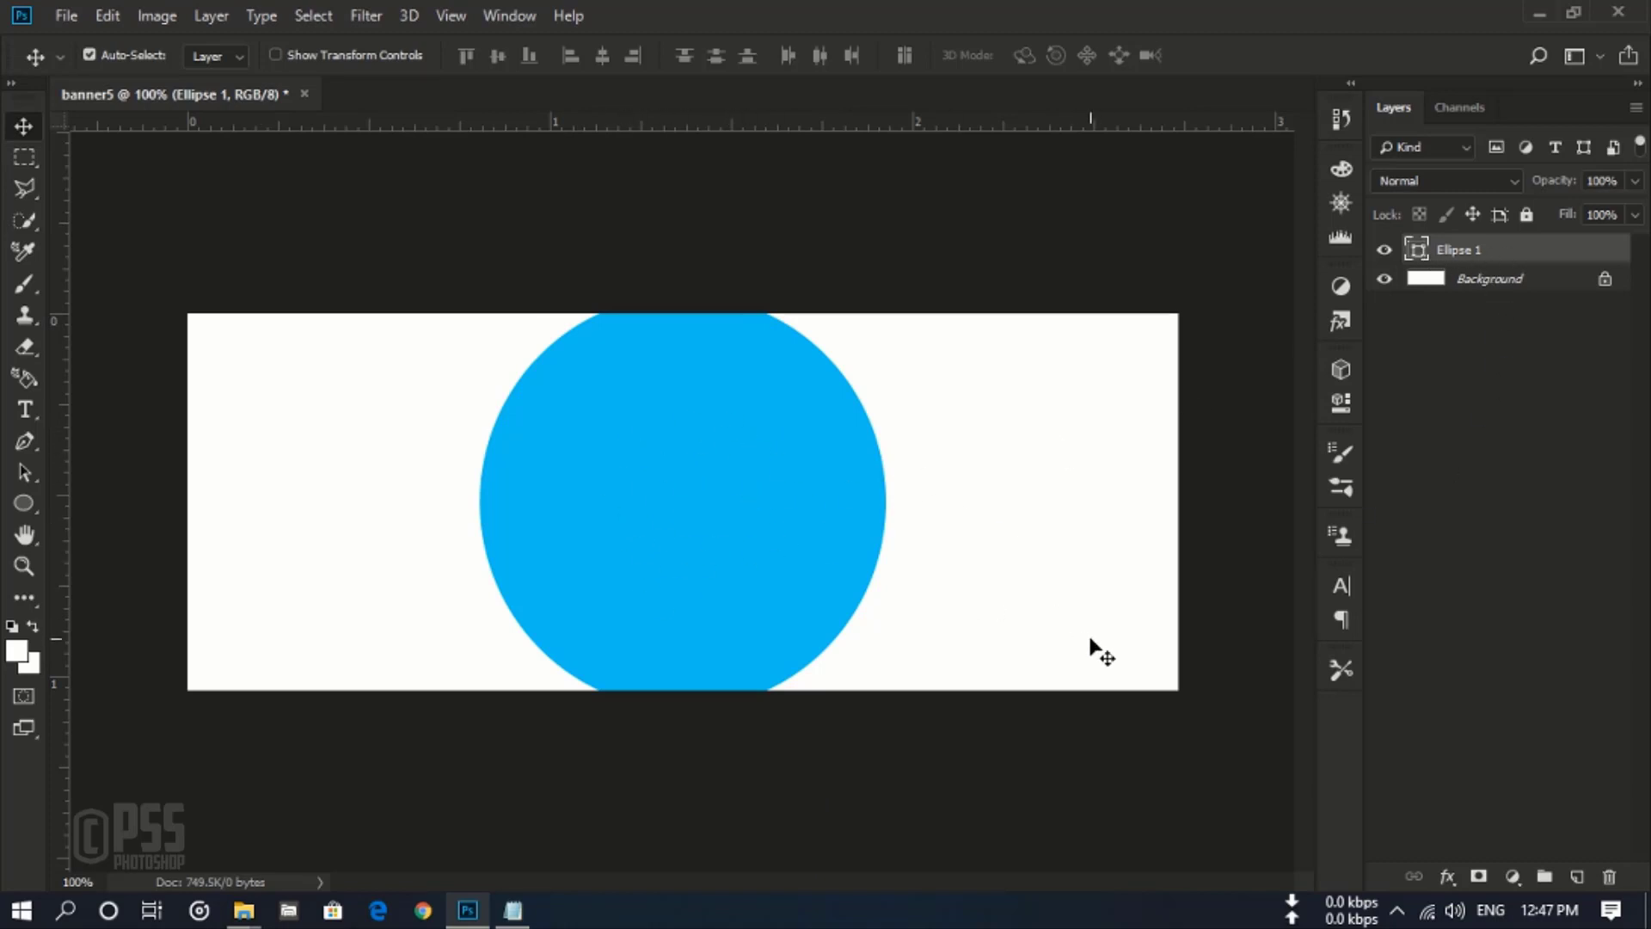
Step: Duplicate the Ellipse 1 layer and shift the original ellipse horizontally to X 400 px so it extends past the copy's left edge
key(ctrl+j)
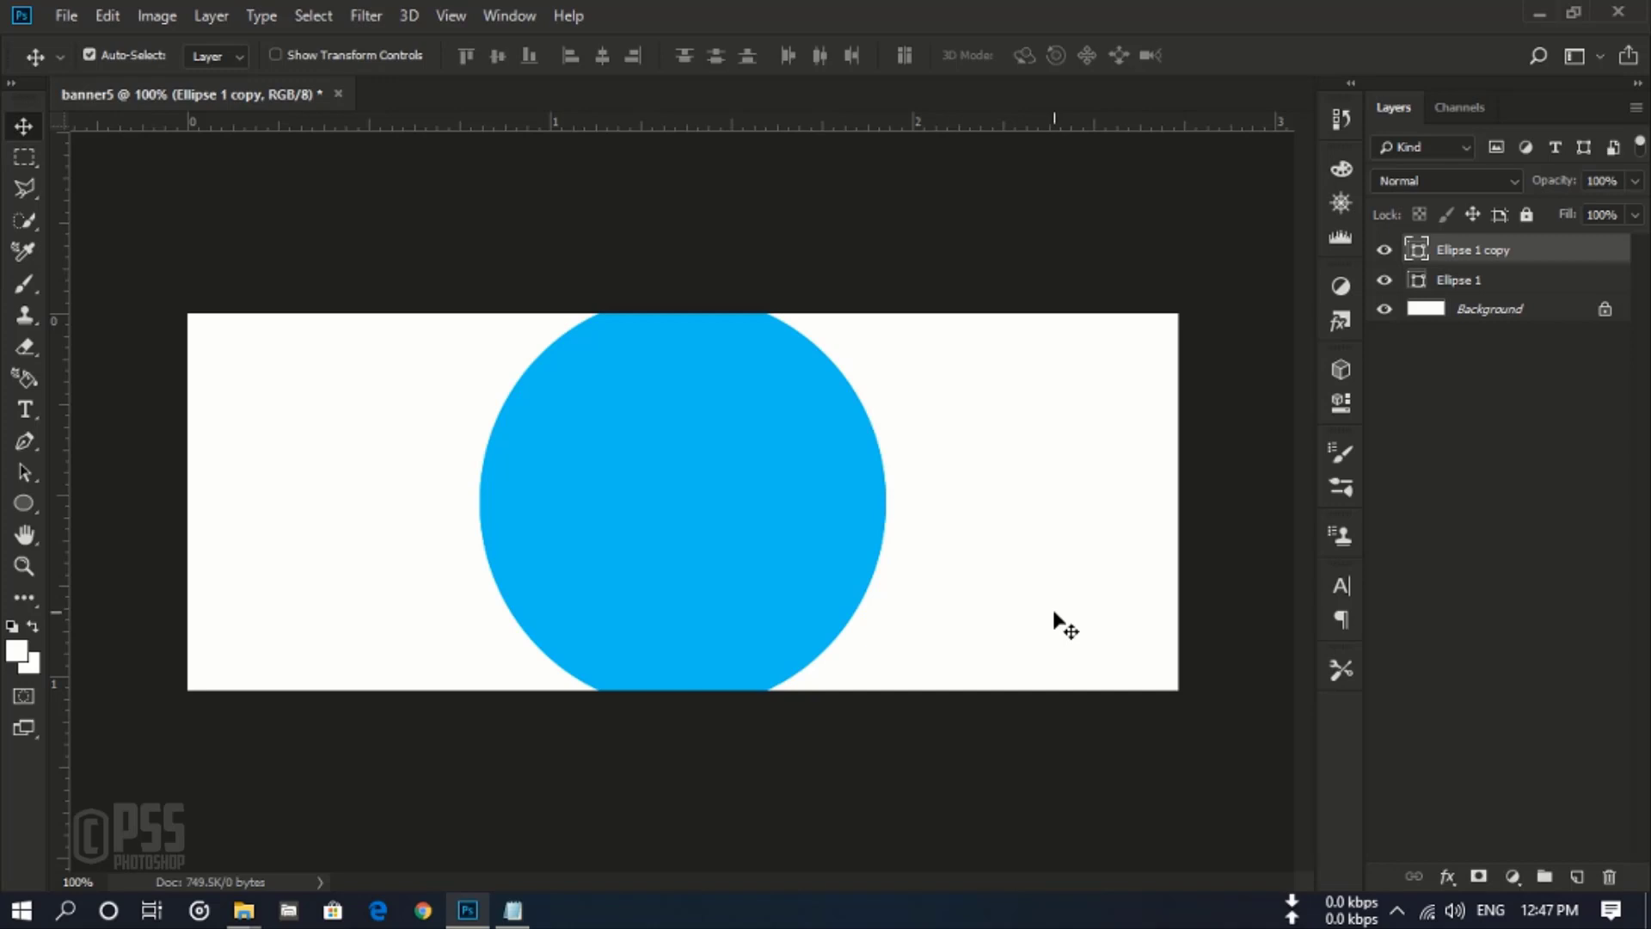
click(1480, 290)
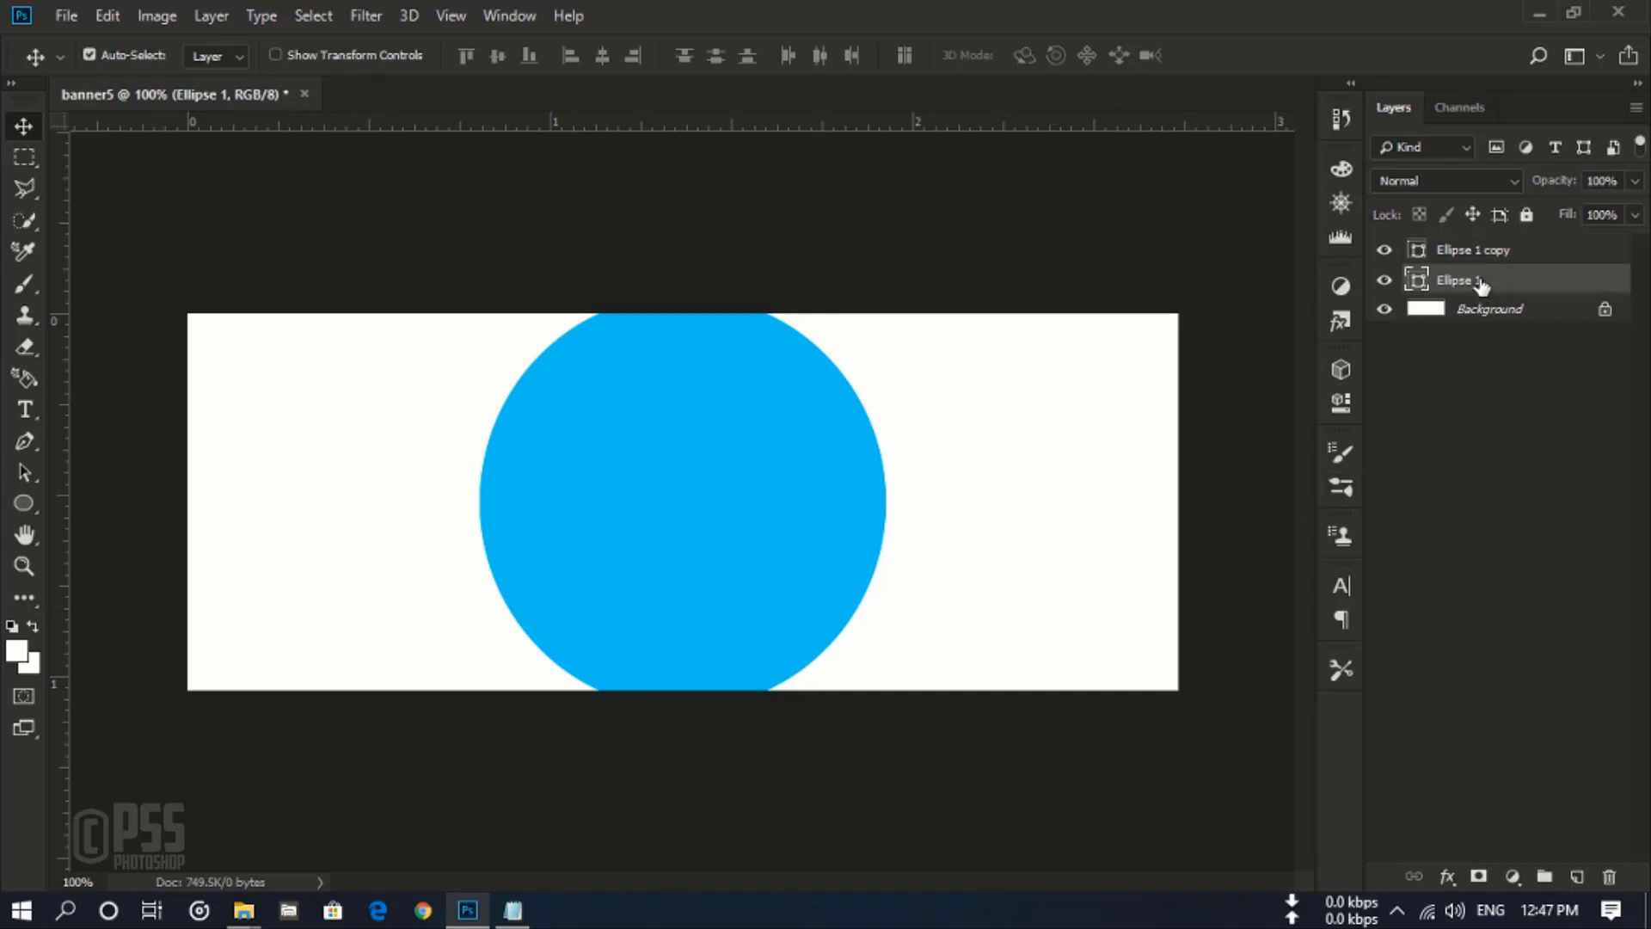
key(ctrl+t)
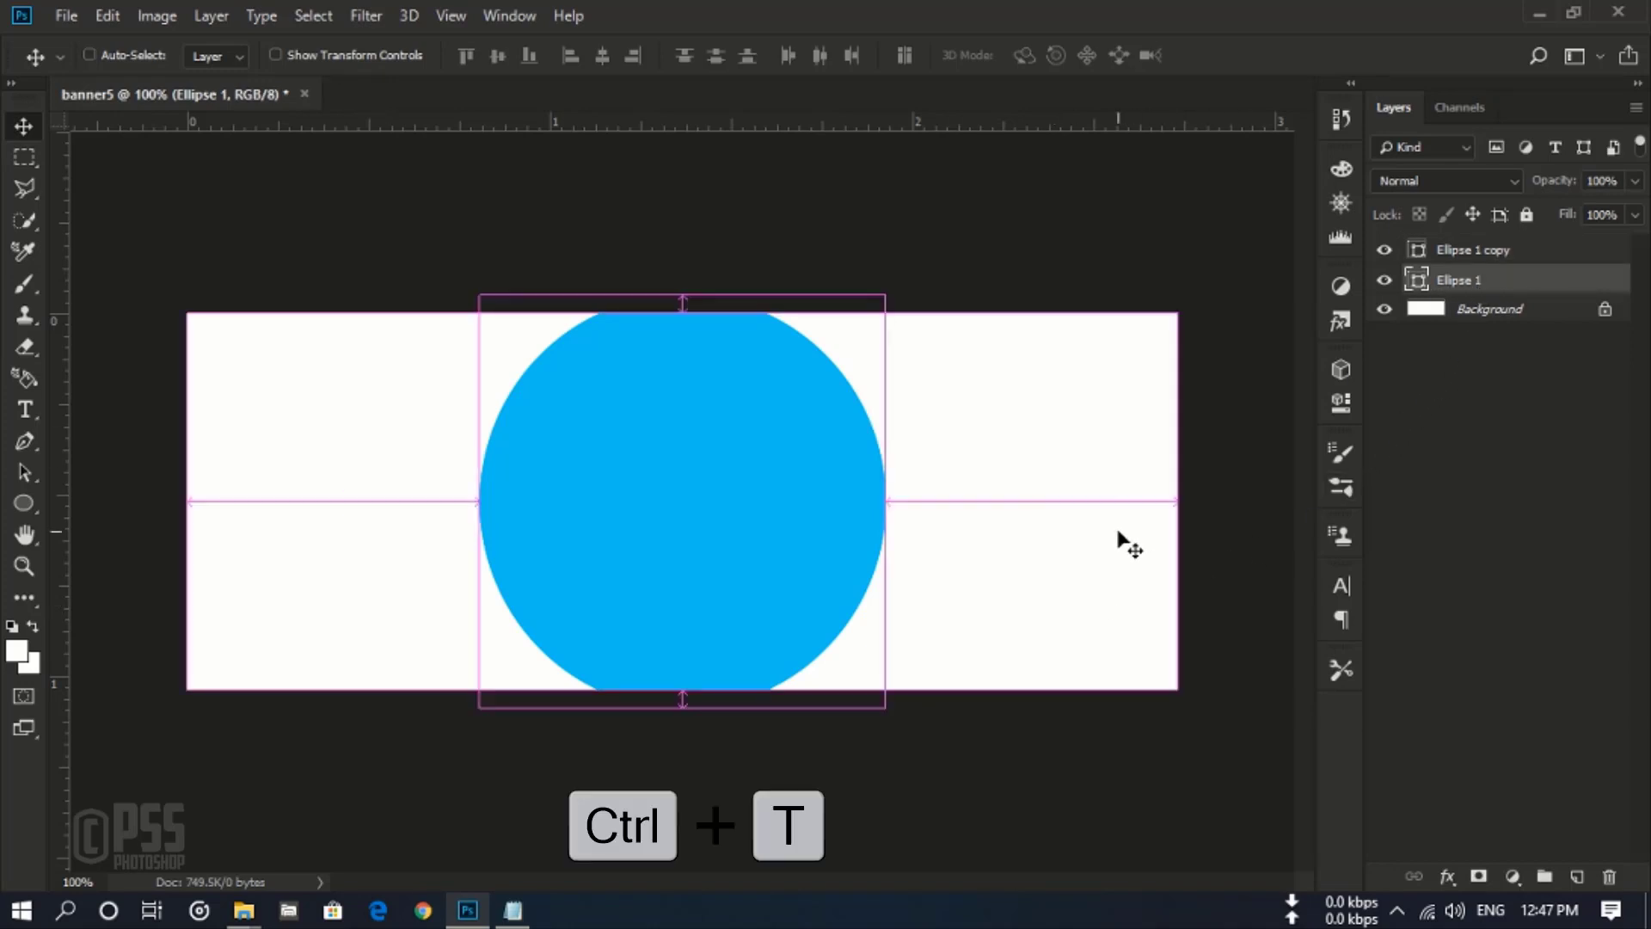
key(Left)
key(Left)
key(Left)
key(Left)
key(Left)
key(Left)
key(Left)
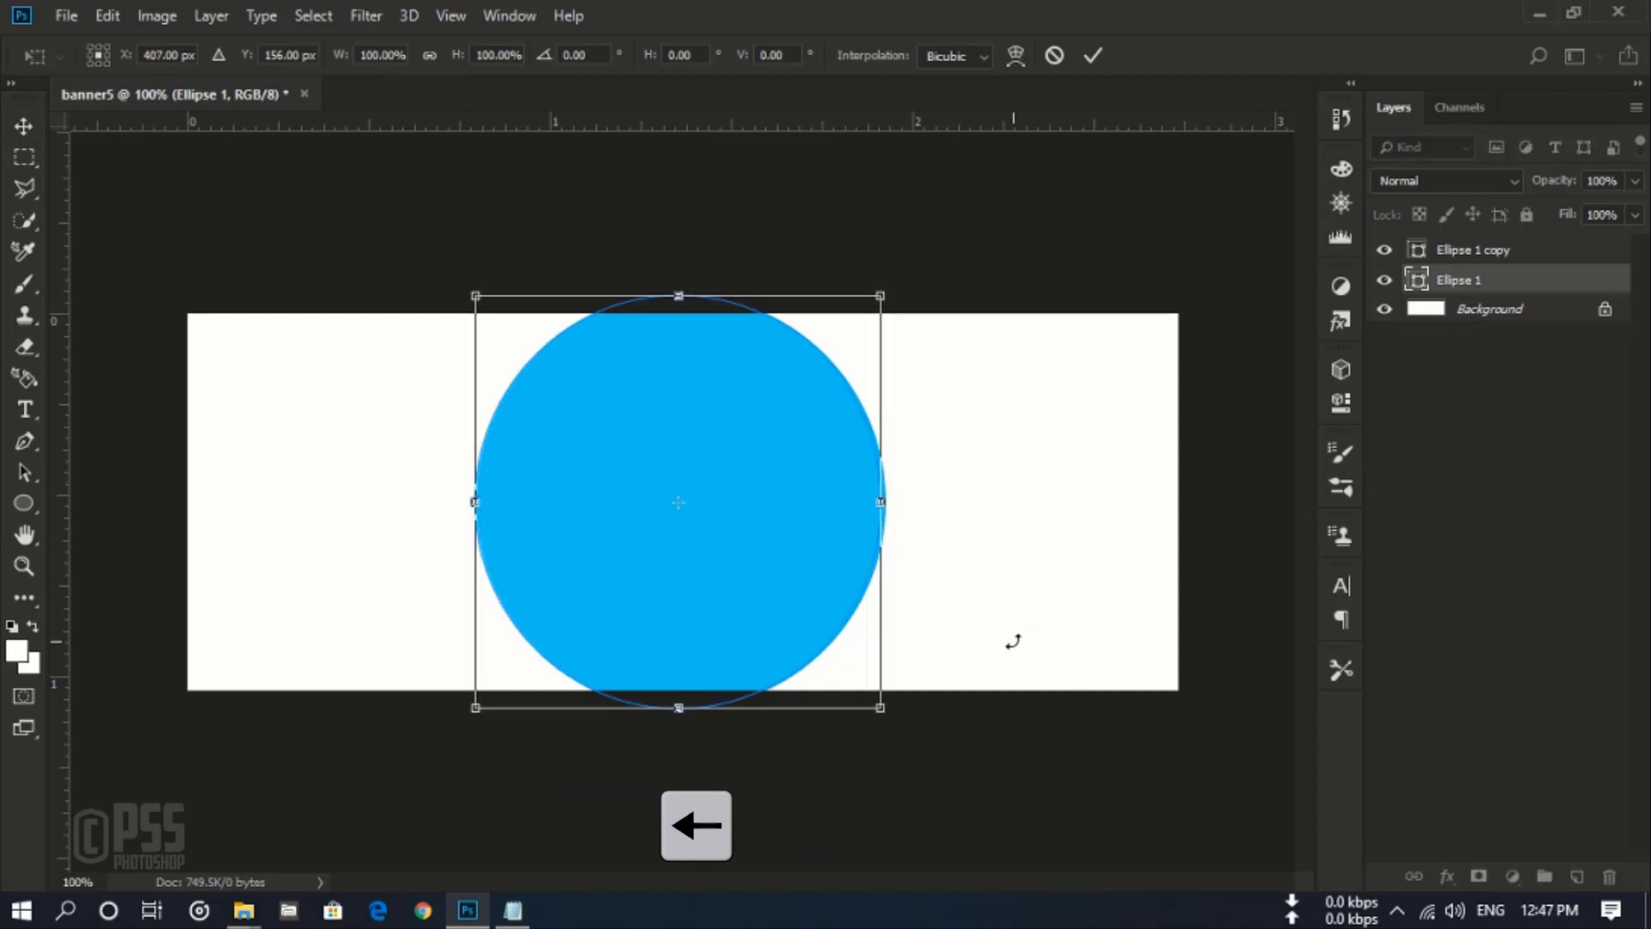
key(Left)
key(Left)
key(Left)
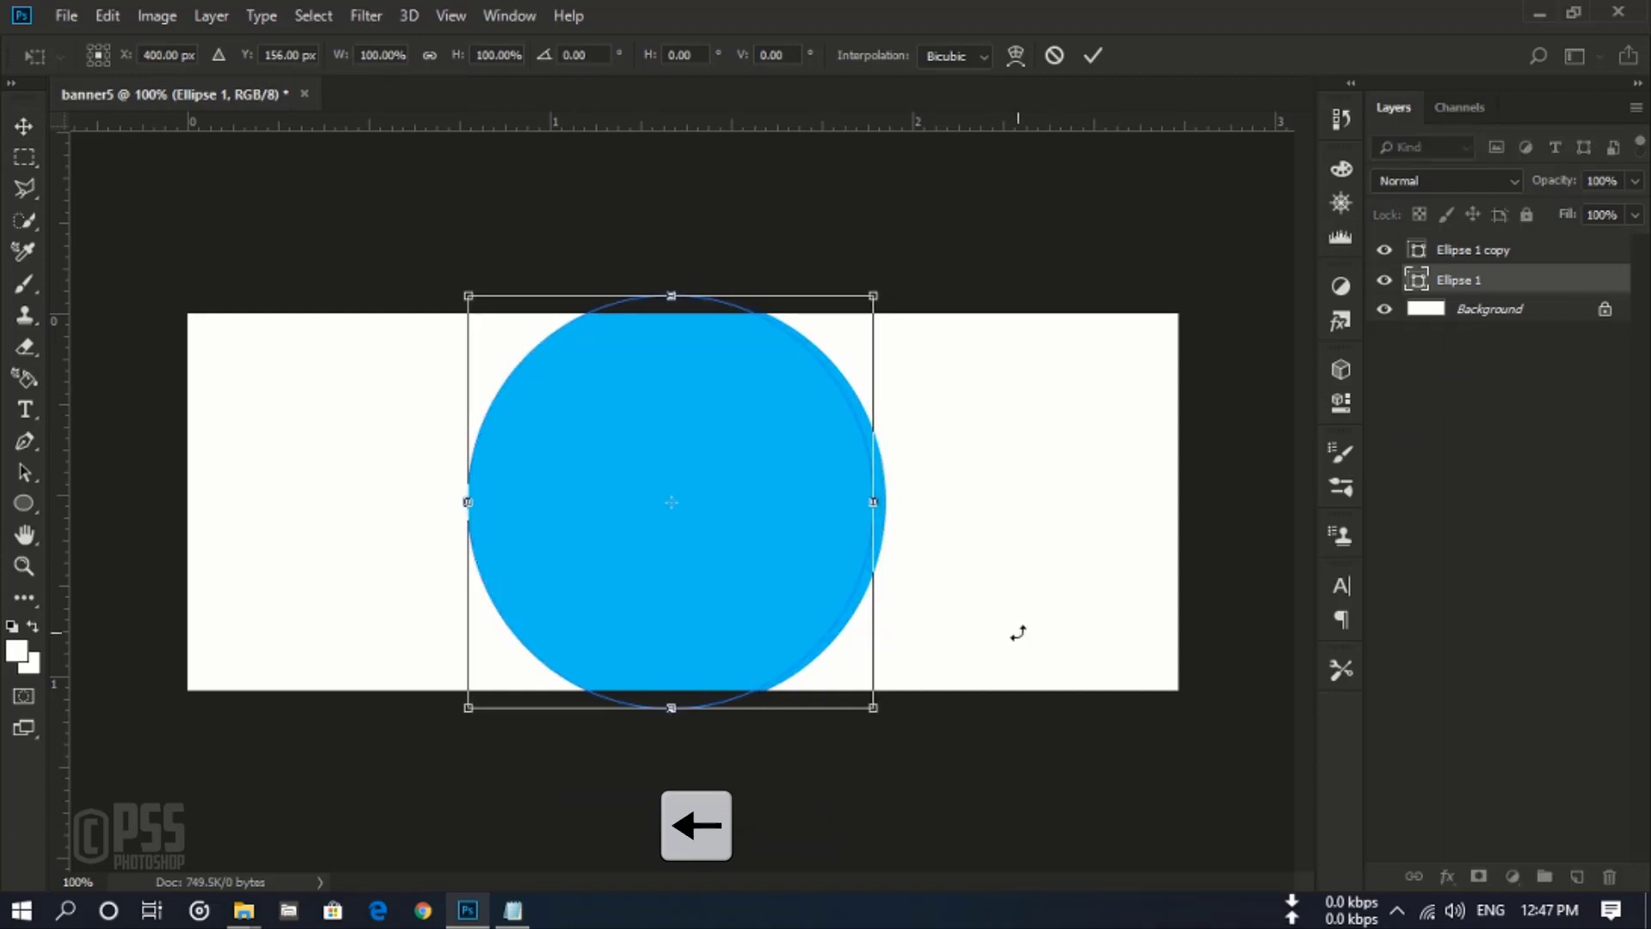
click(1098, 56)
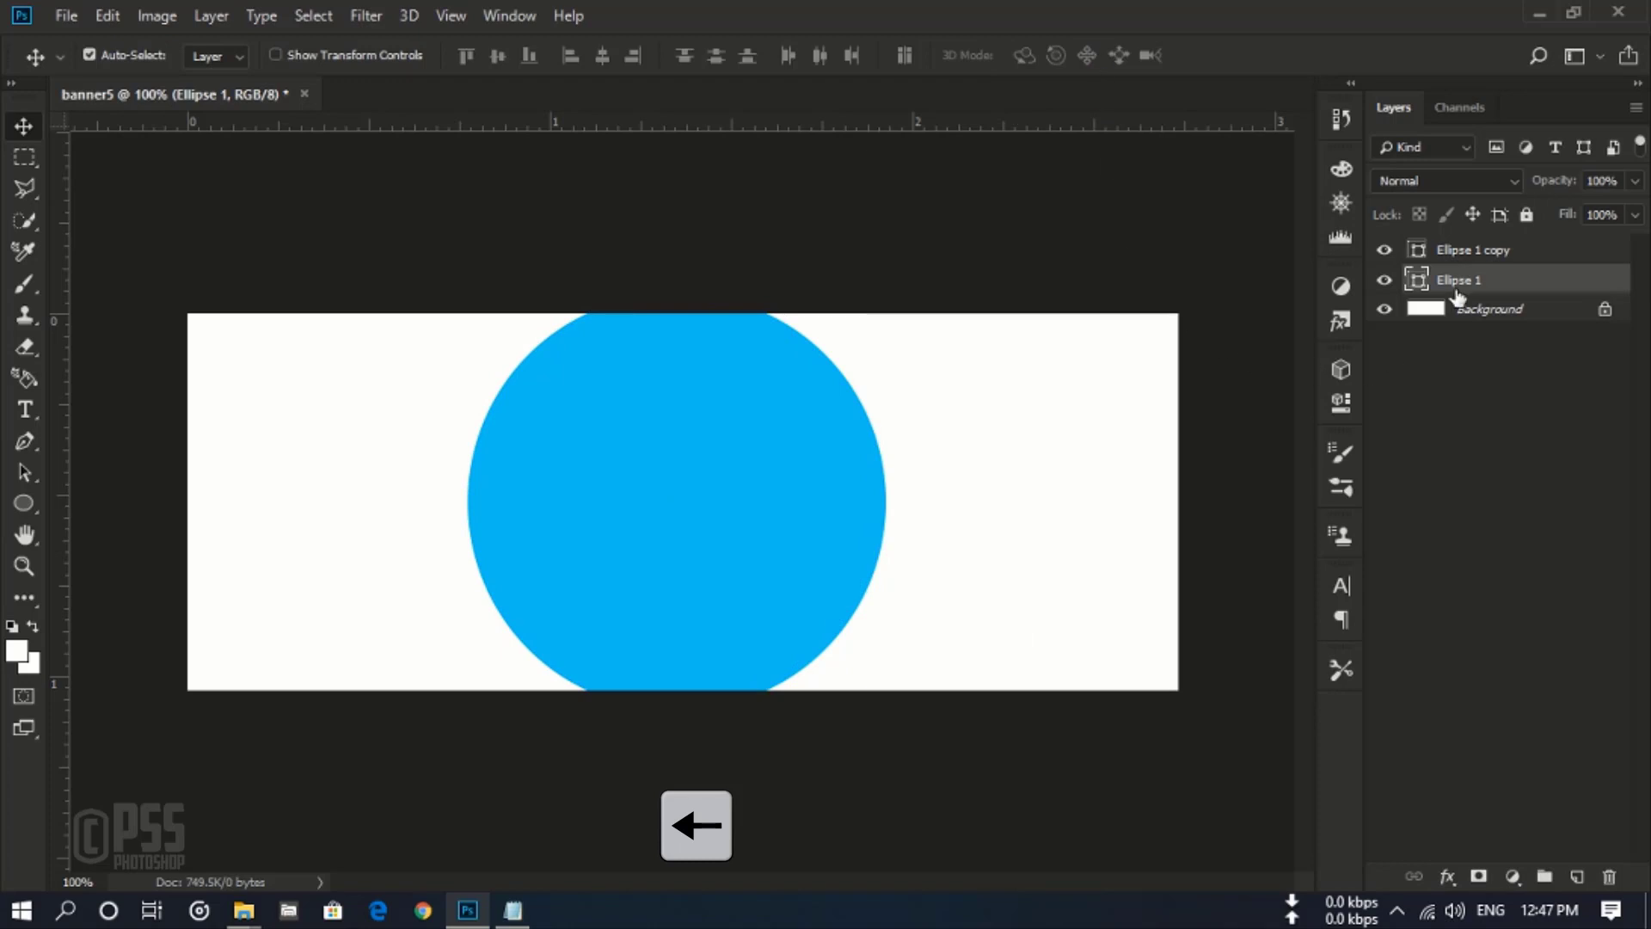
Step: Embed the food photo from the Desktop's banner6 folder above Ellipse 1 copy and clip it to that ellipse
click(1449, 250)
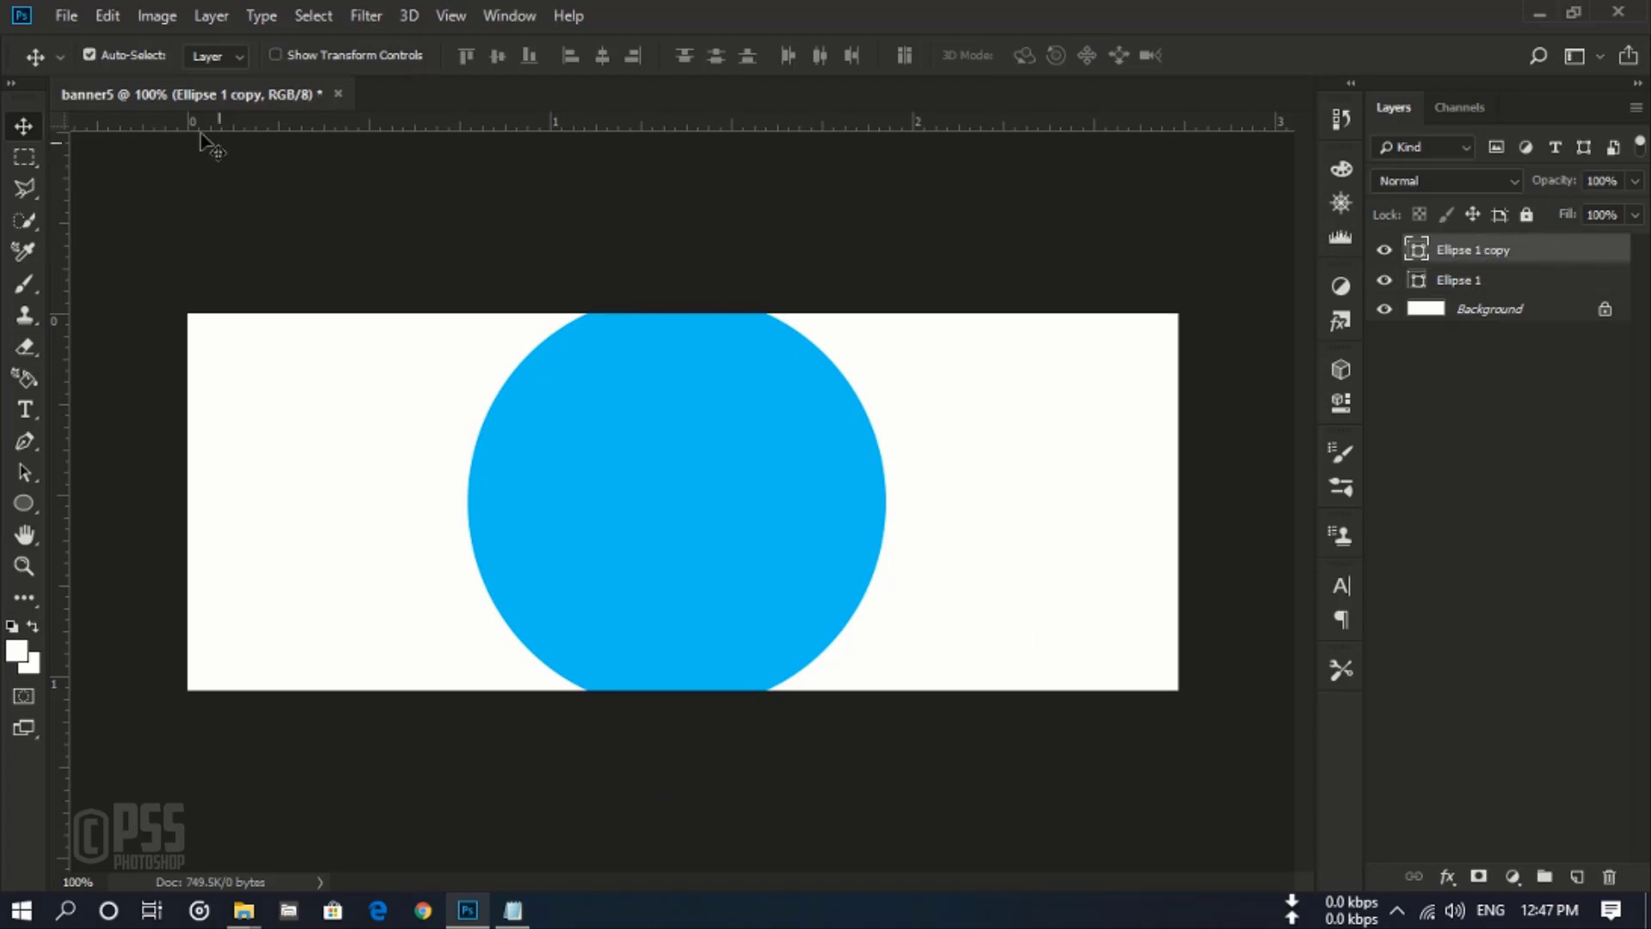
click(69, 17)
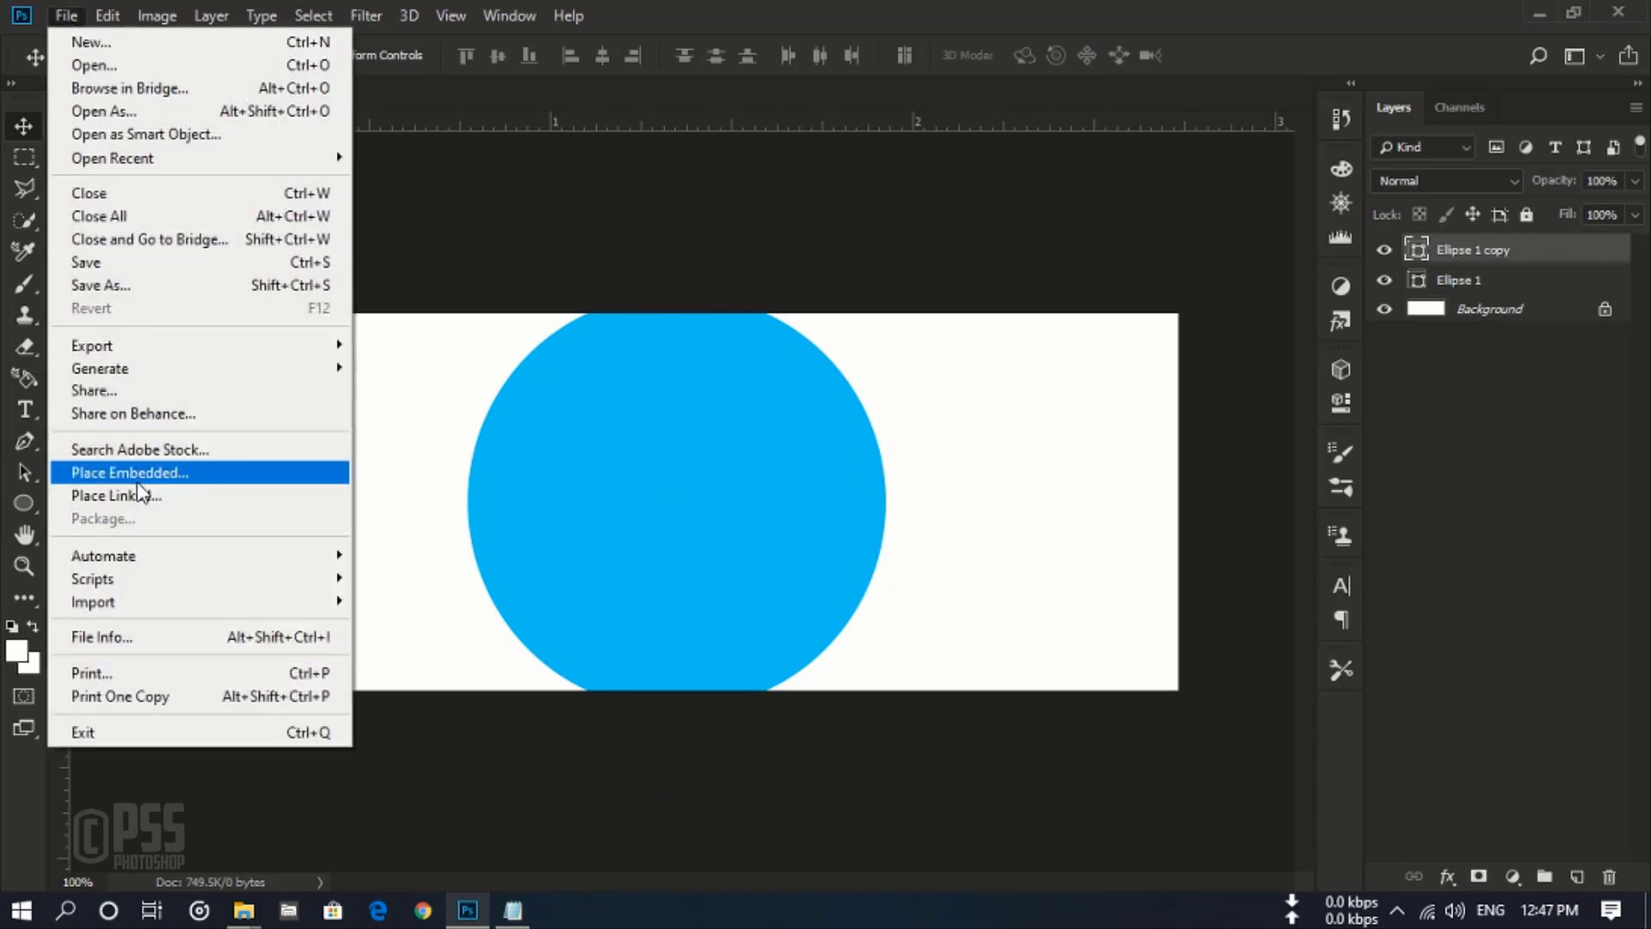
click(245, 483)
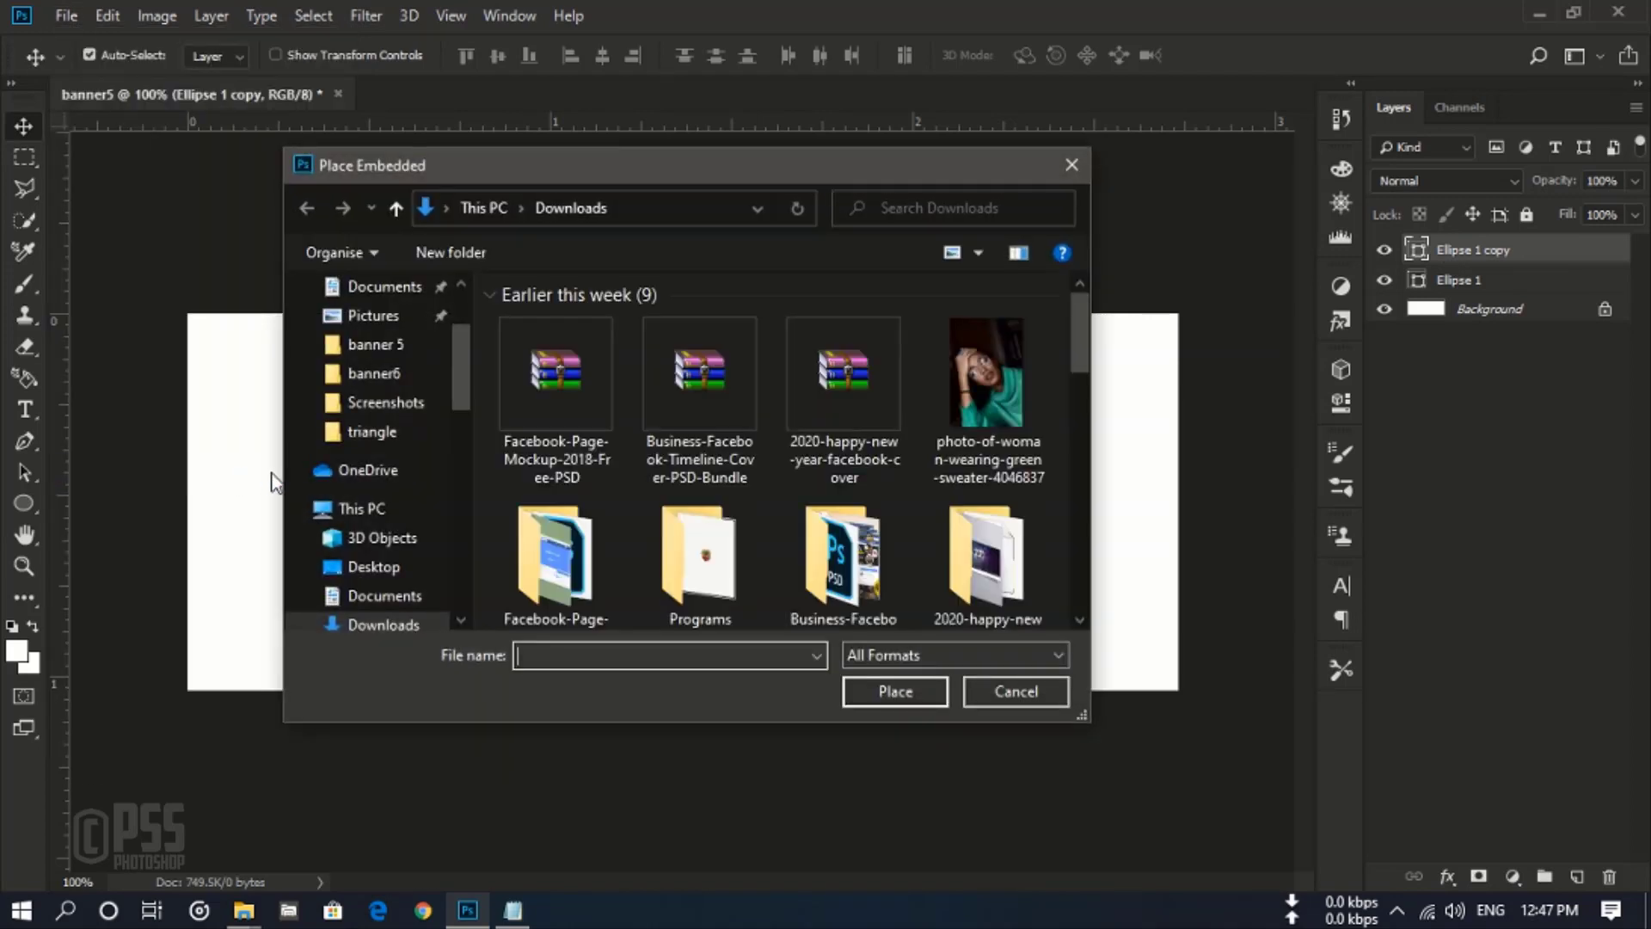
scroll(378, 375, up, 1)
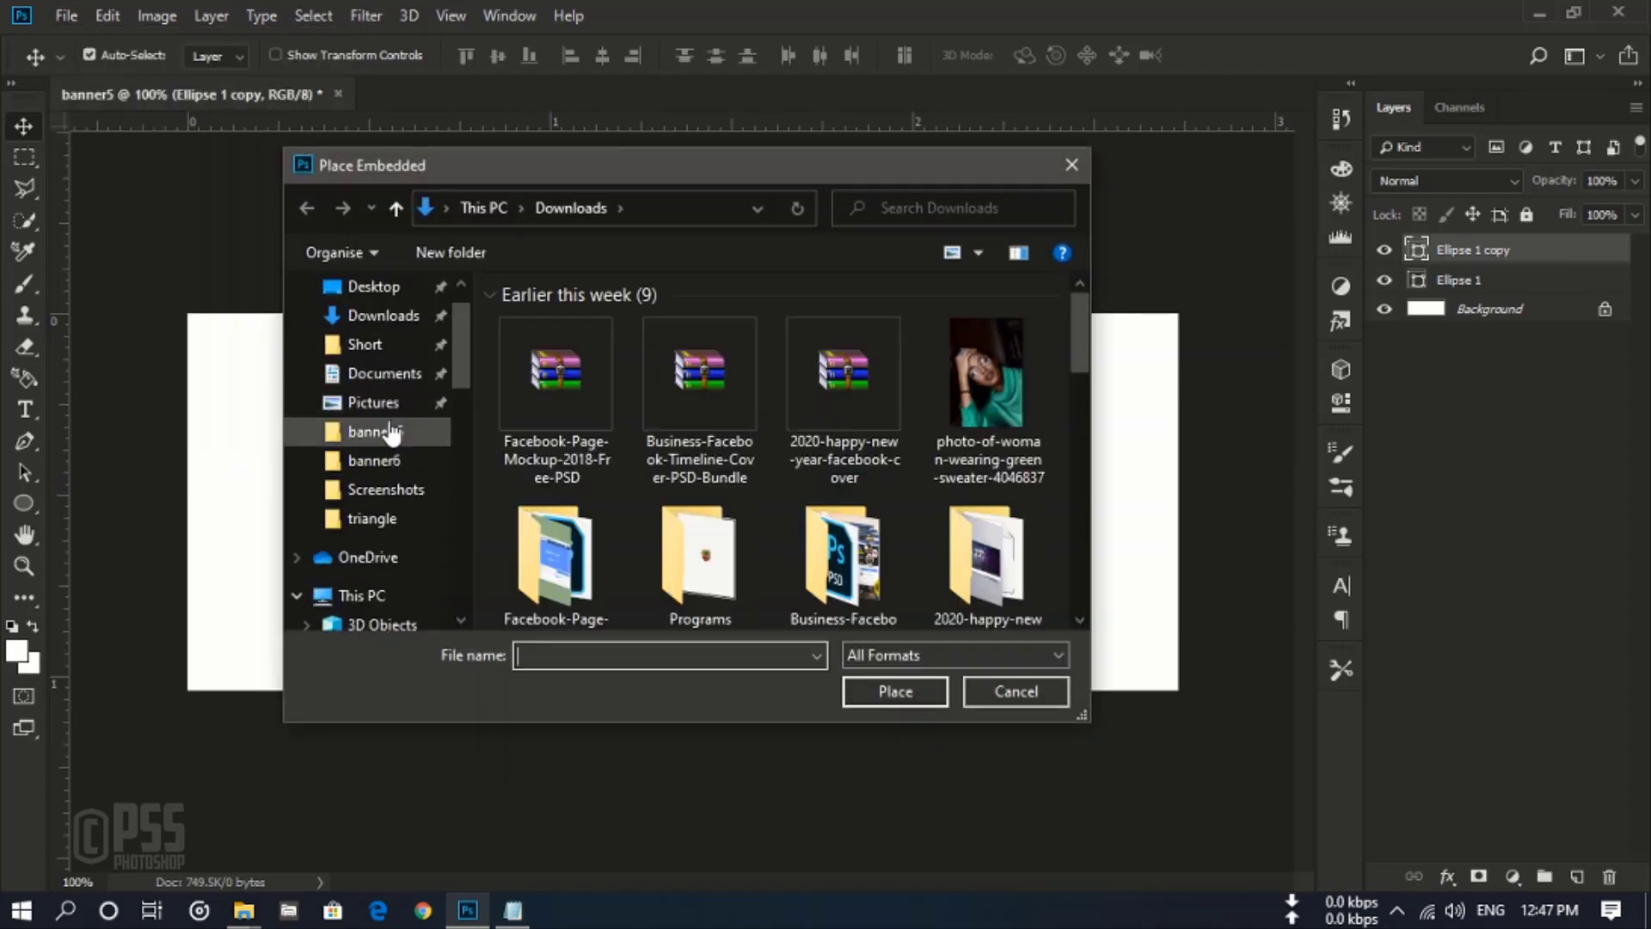
scroll(391, 387, up, 1)
click(373, 335)
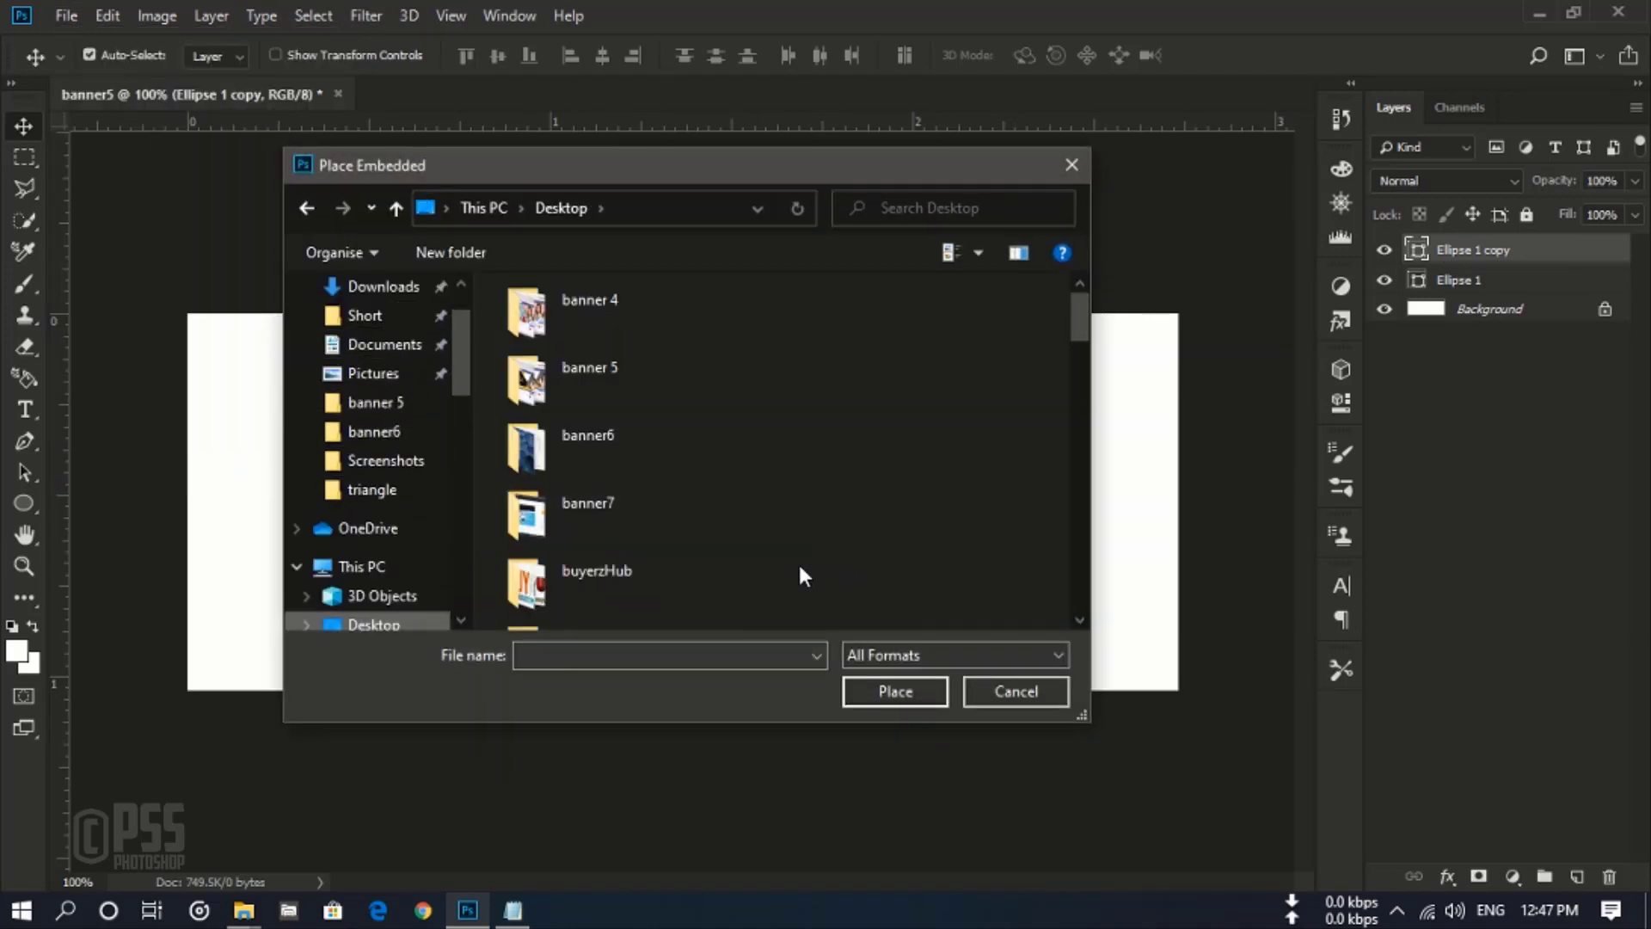
double_click(686, 444)
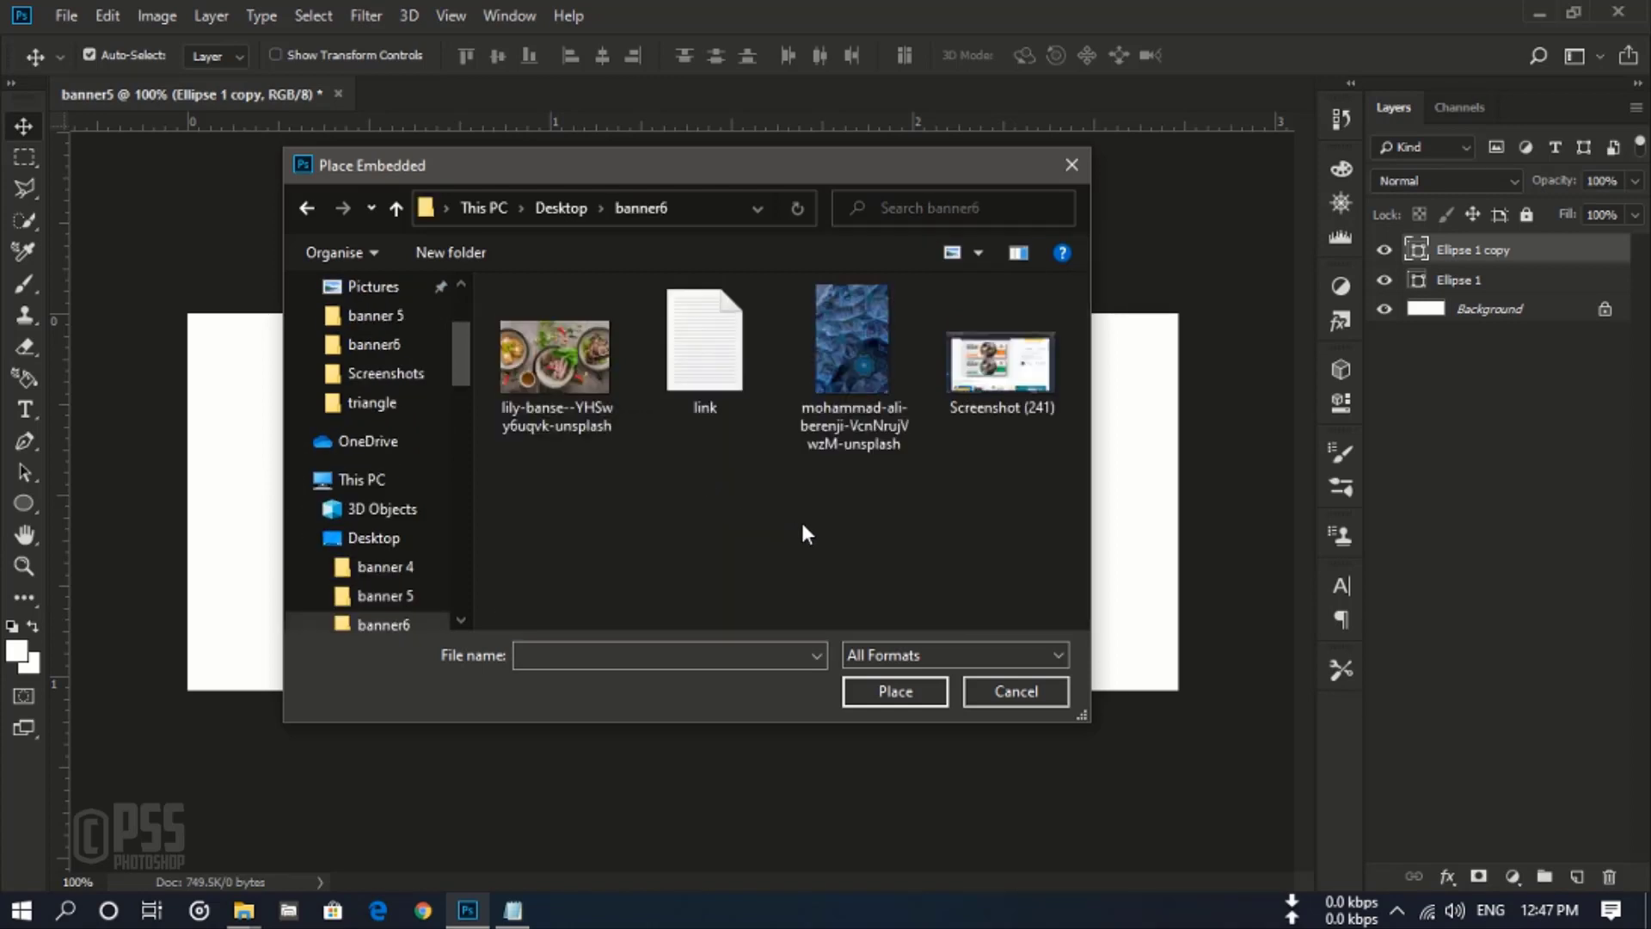
click(599, 383)
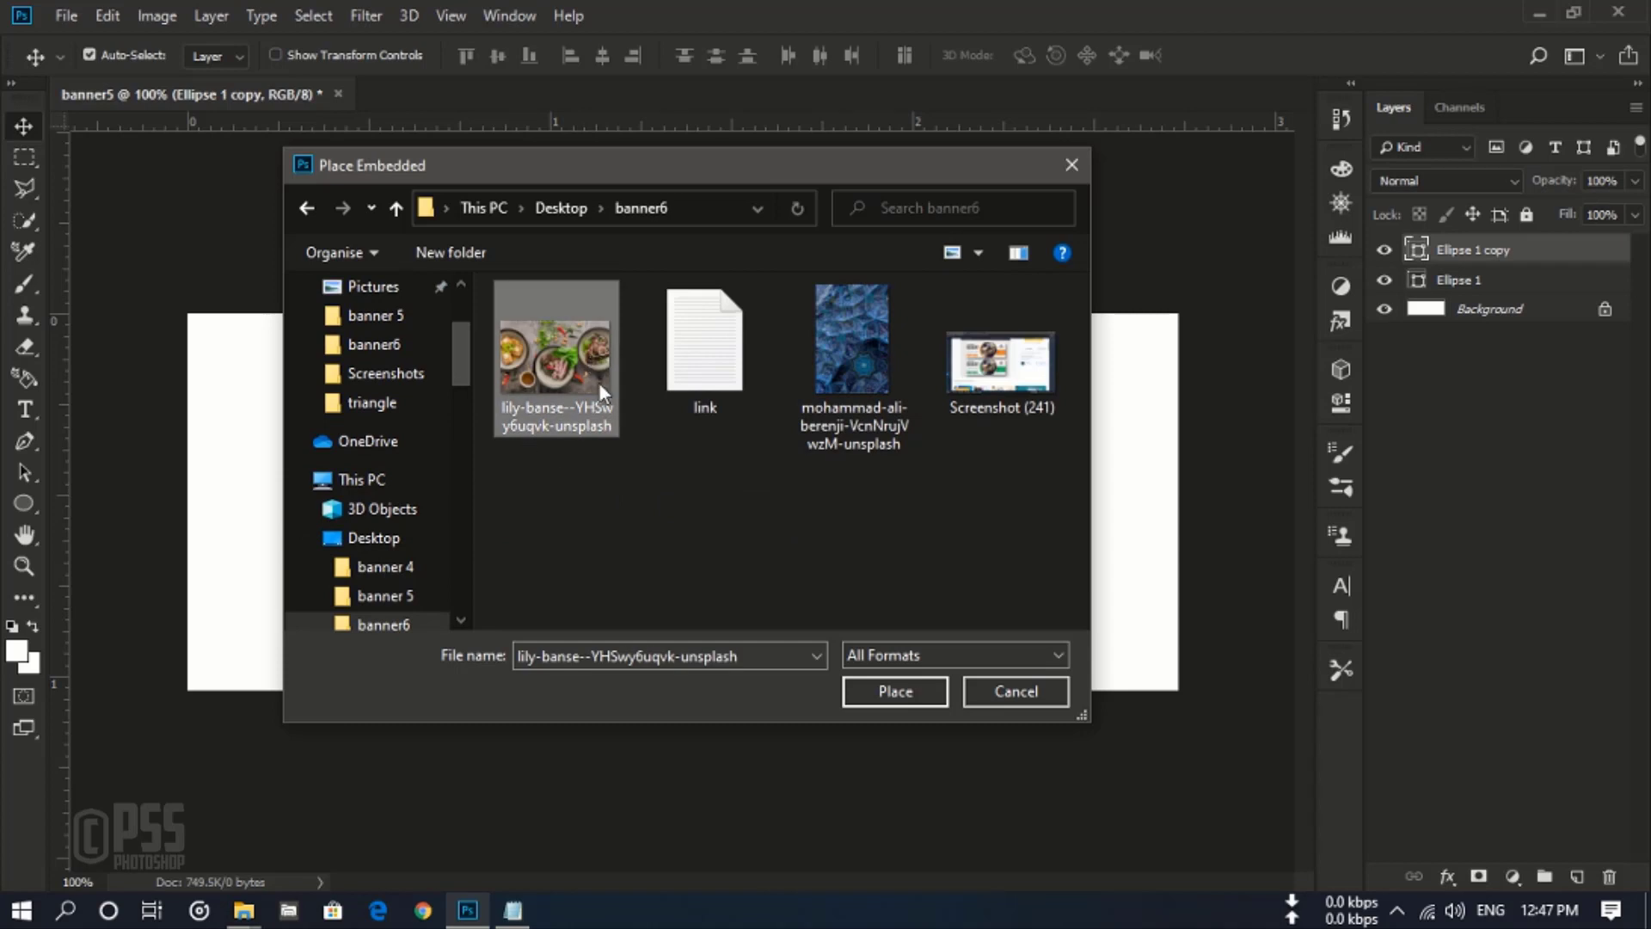
click(904, 684)
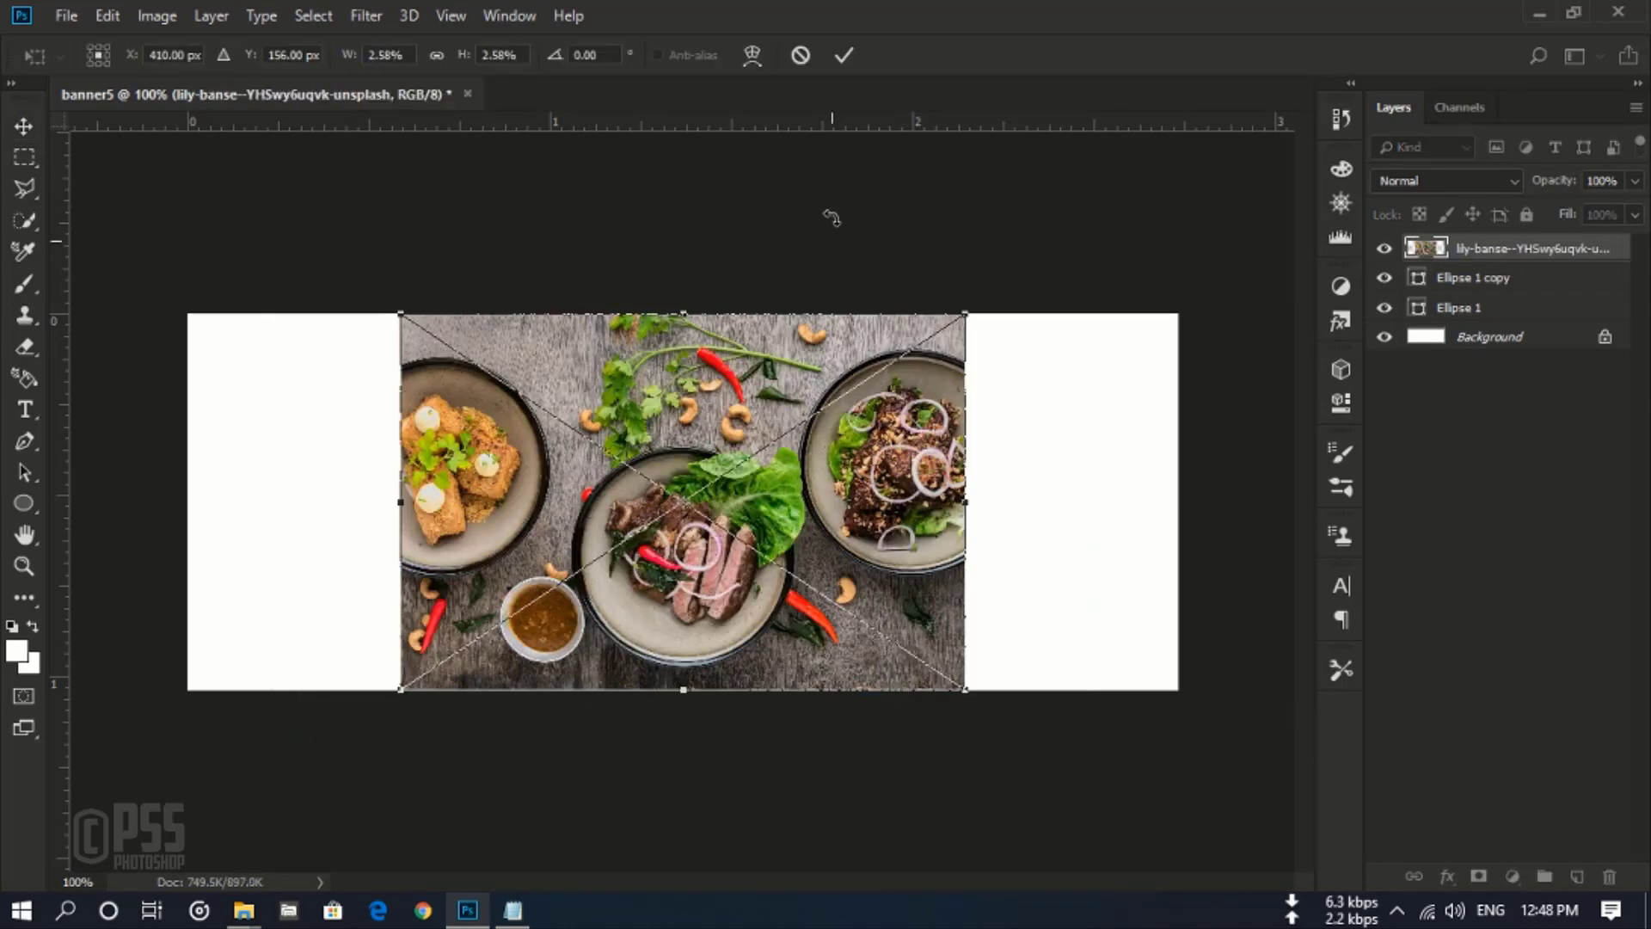
click(844, 62)
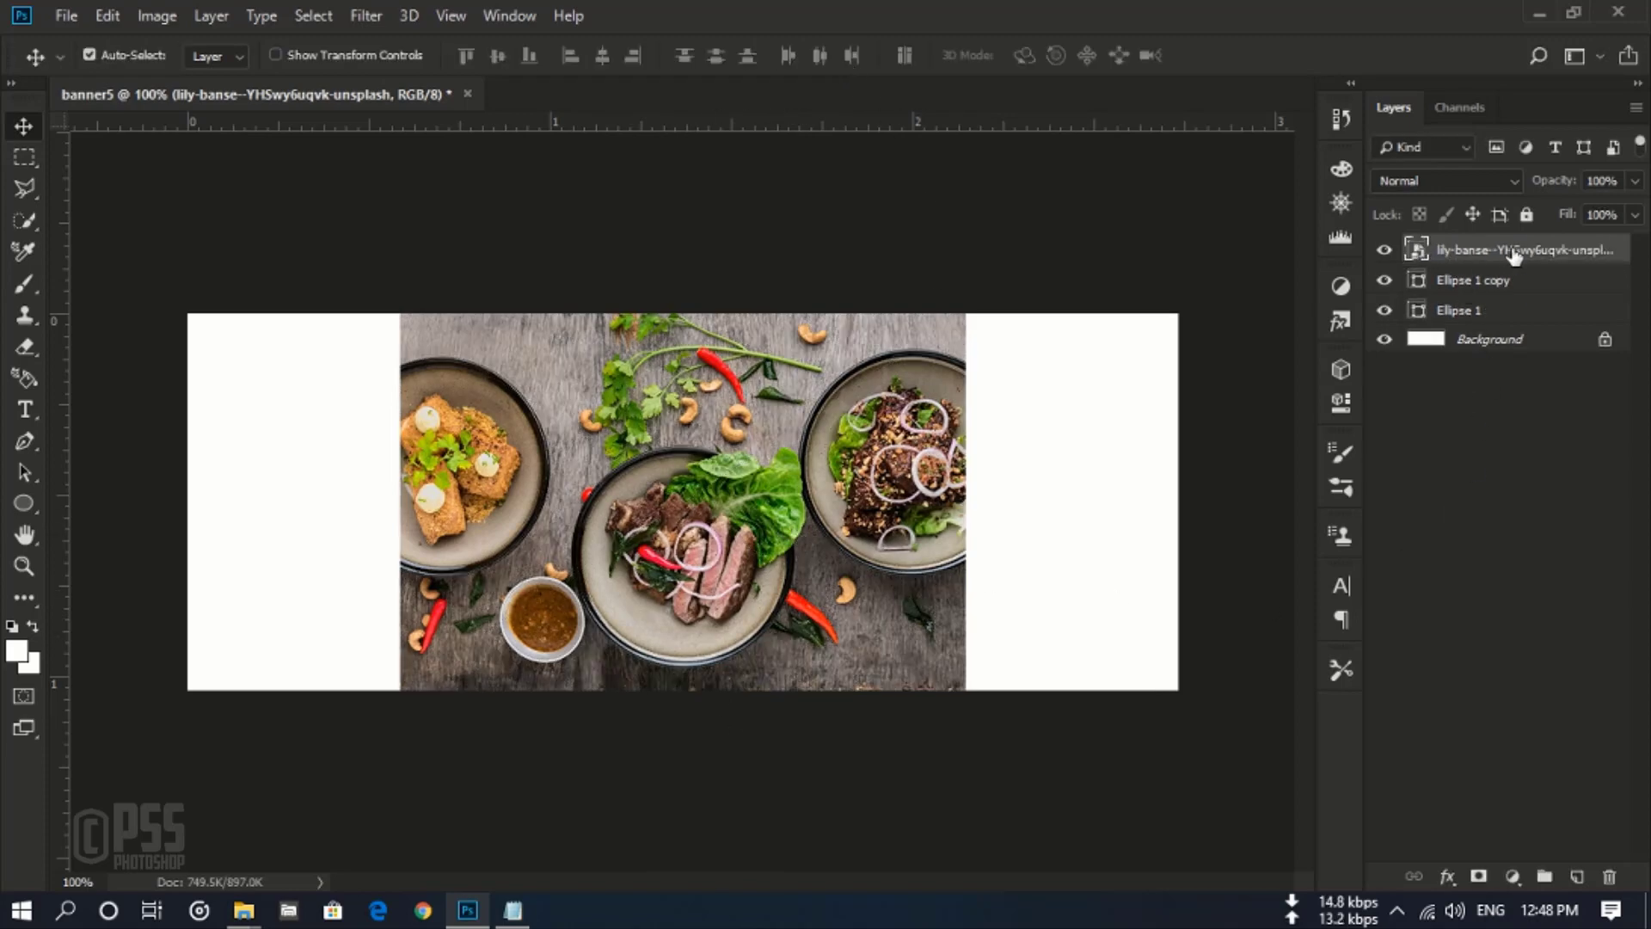
right_click(1457, 246)
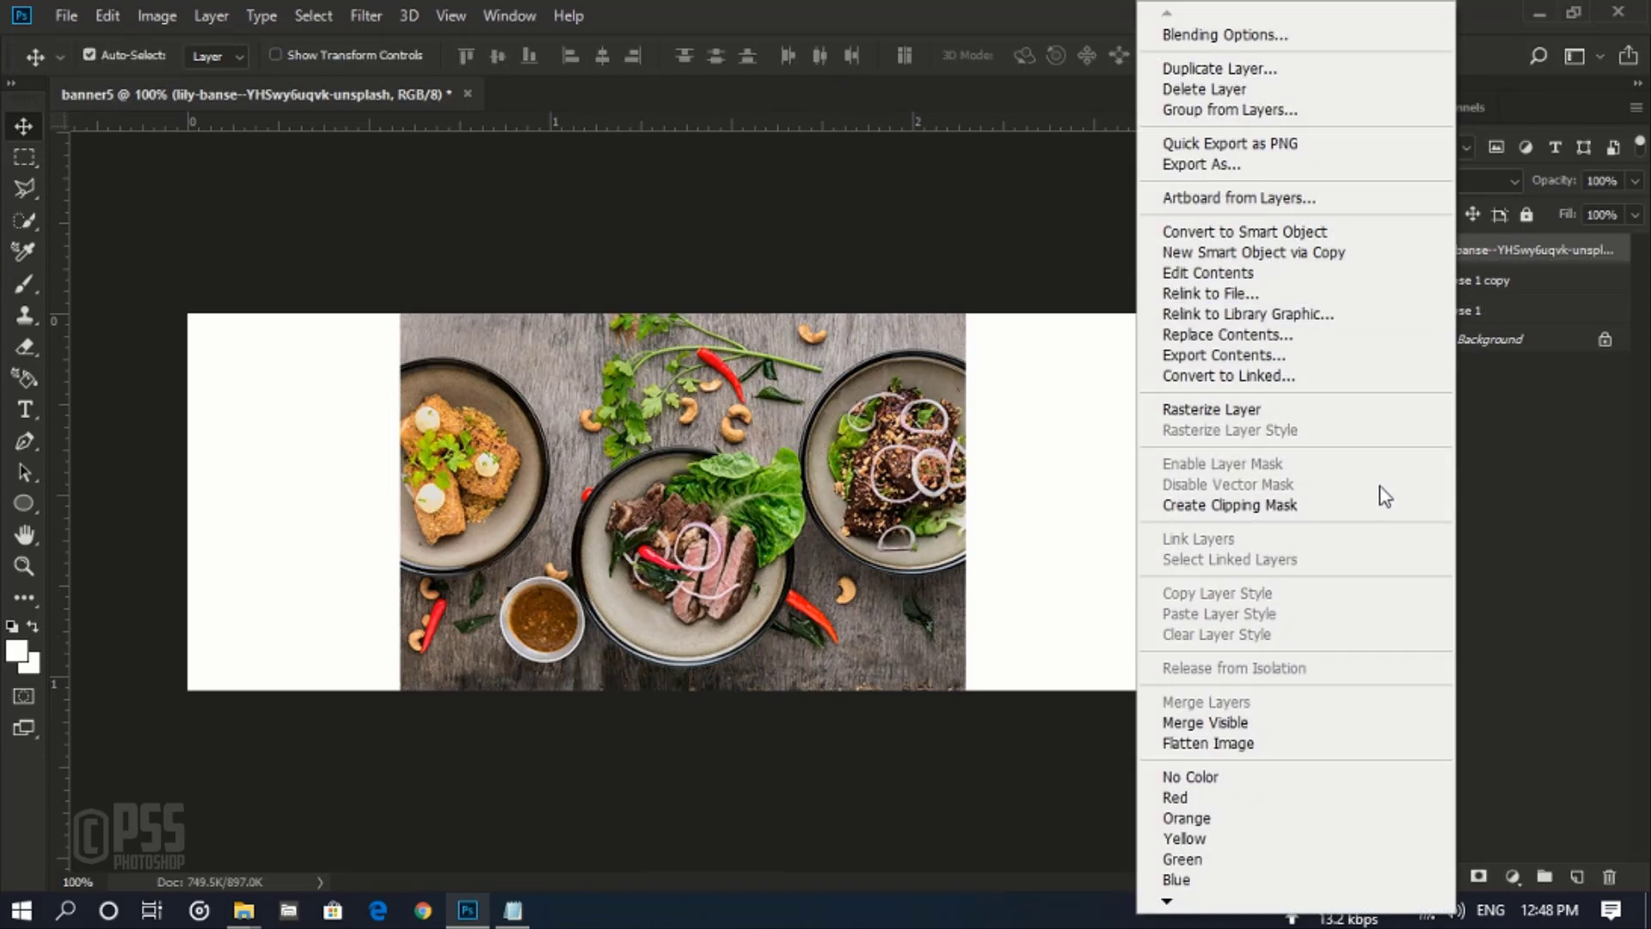
click(1356, 508)
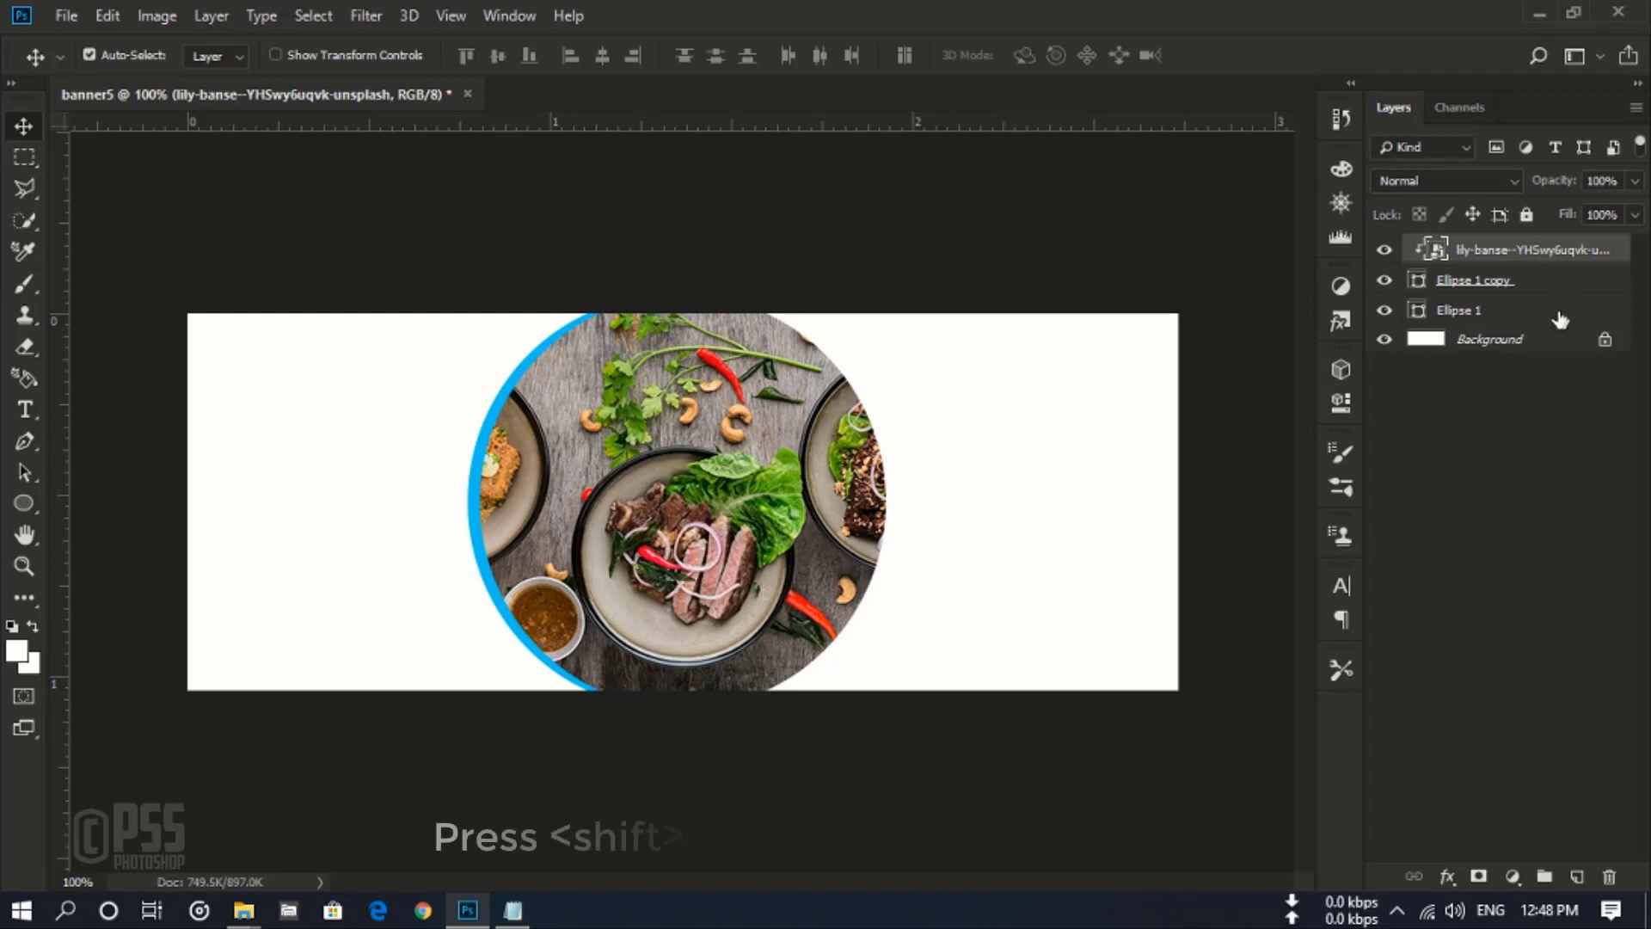
Step: Transform the clipped photo and Ellipse 1 copy together, shifting them horizontally to X 456 px
shift+click(1544, 280)
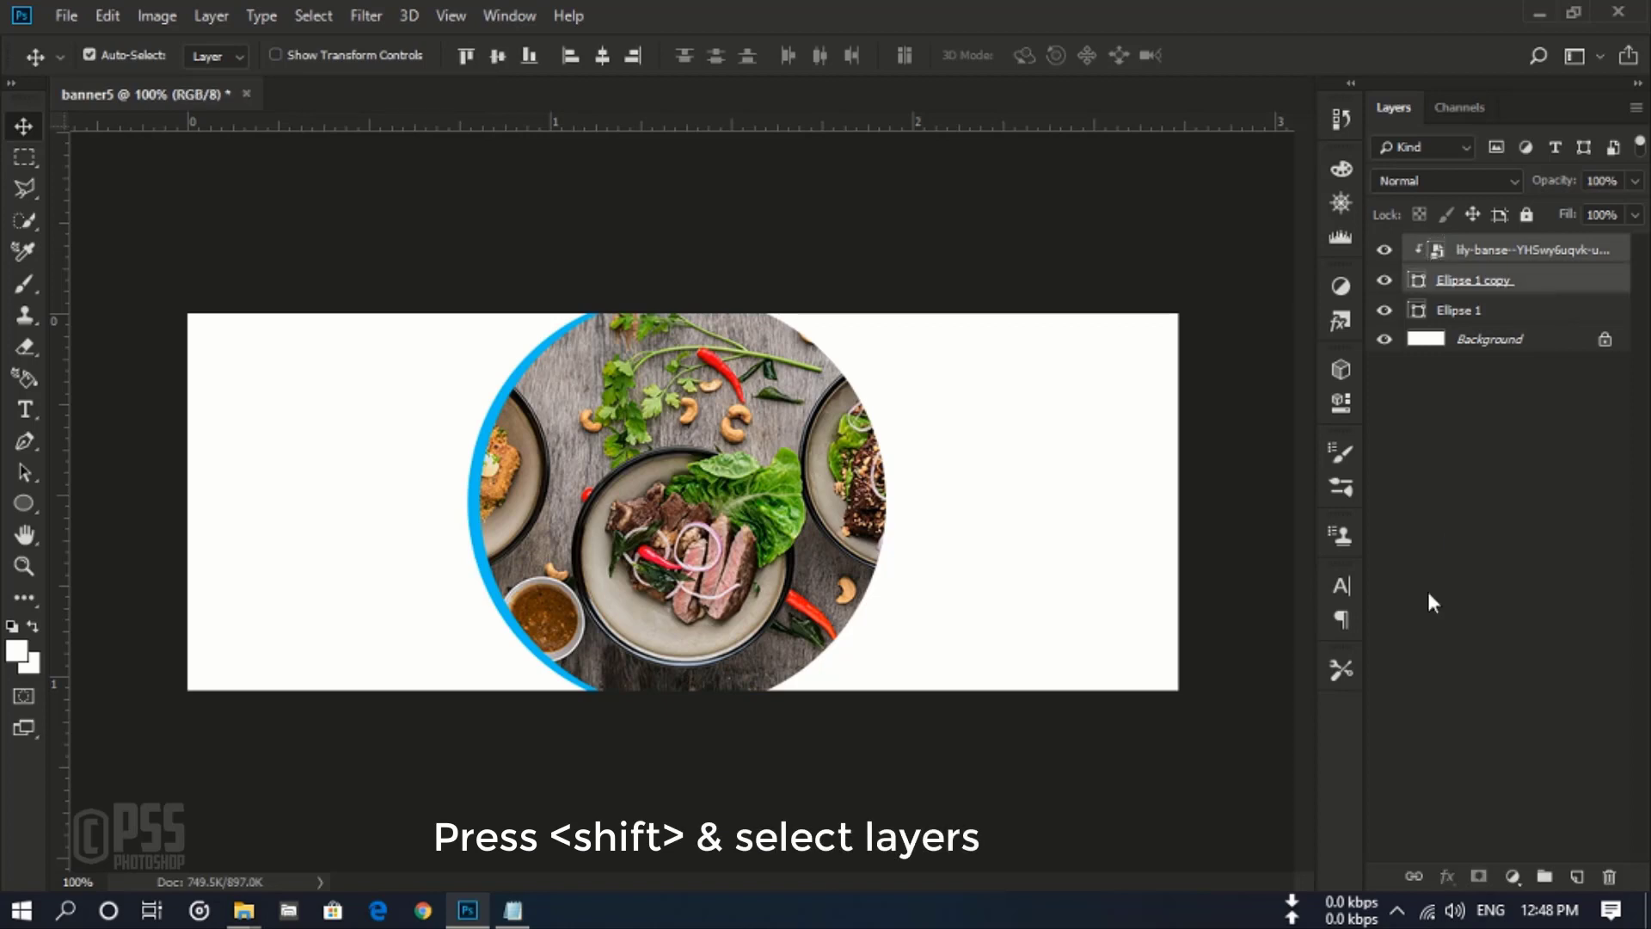
key(ctrl+t)
key(Right)
key(Right)
key(Right)
key(Right)
key(Right)
key(Right)
key(Right)
key(Right)
key(Right)
key(Right)
key(Right)
key(Right)
key(Right)
key(Right)
key(Right)
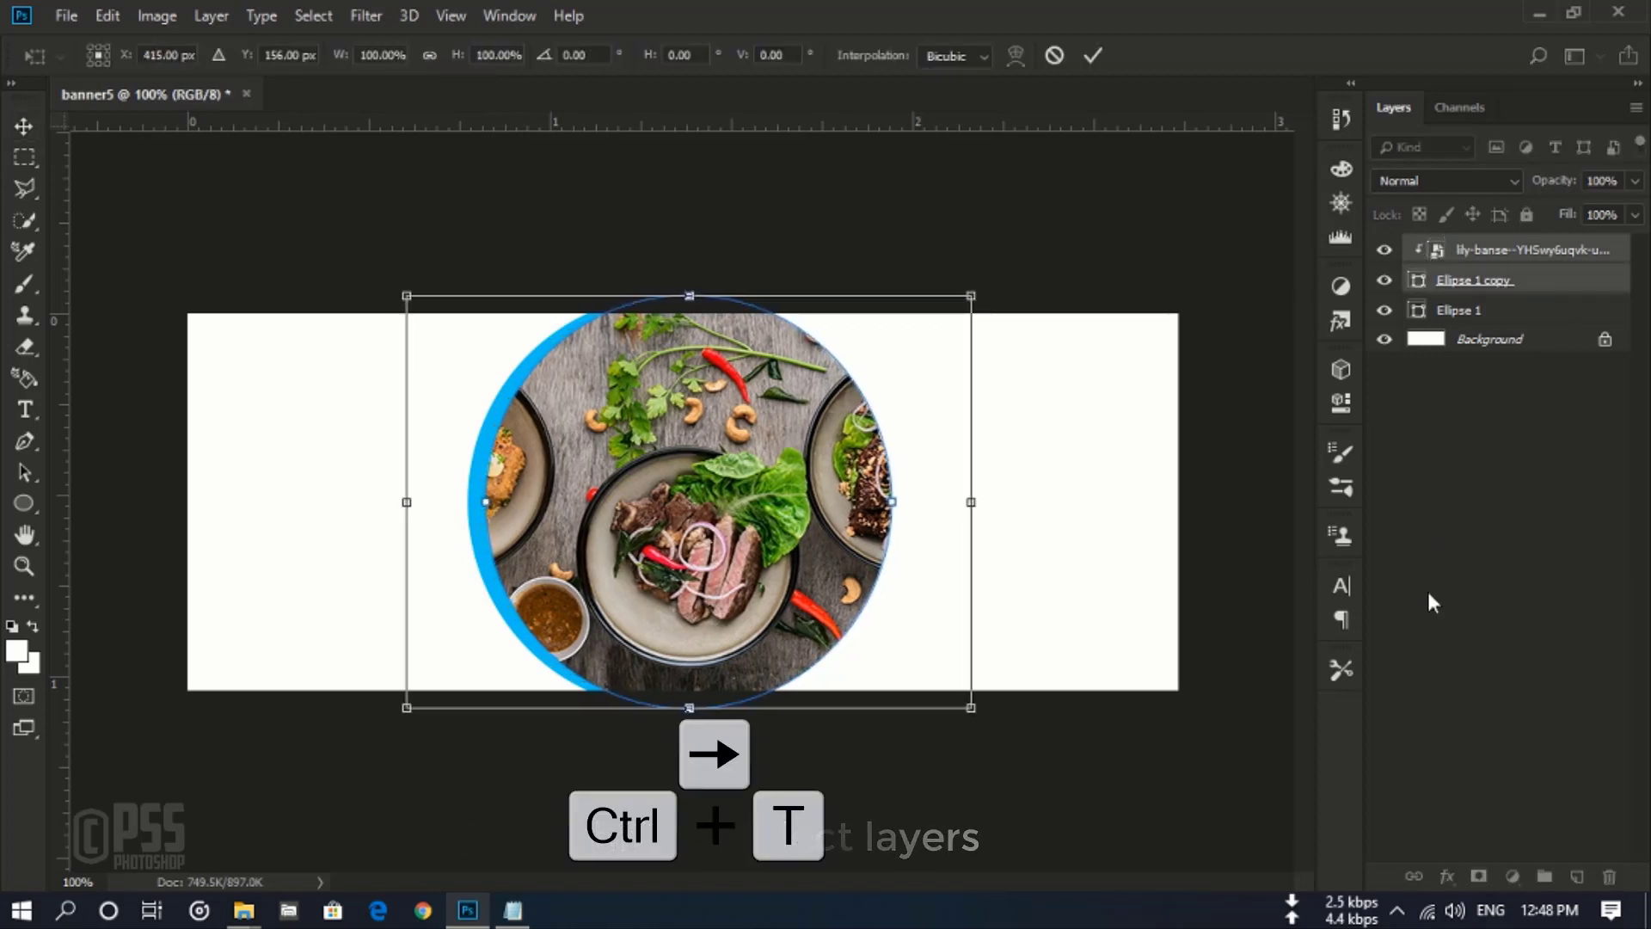
key(Right)
key(Right)
key(Right)
key(Right)
key(Right)
key(Right)
key(Right)
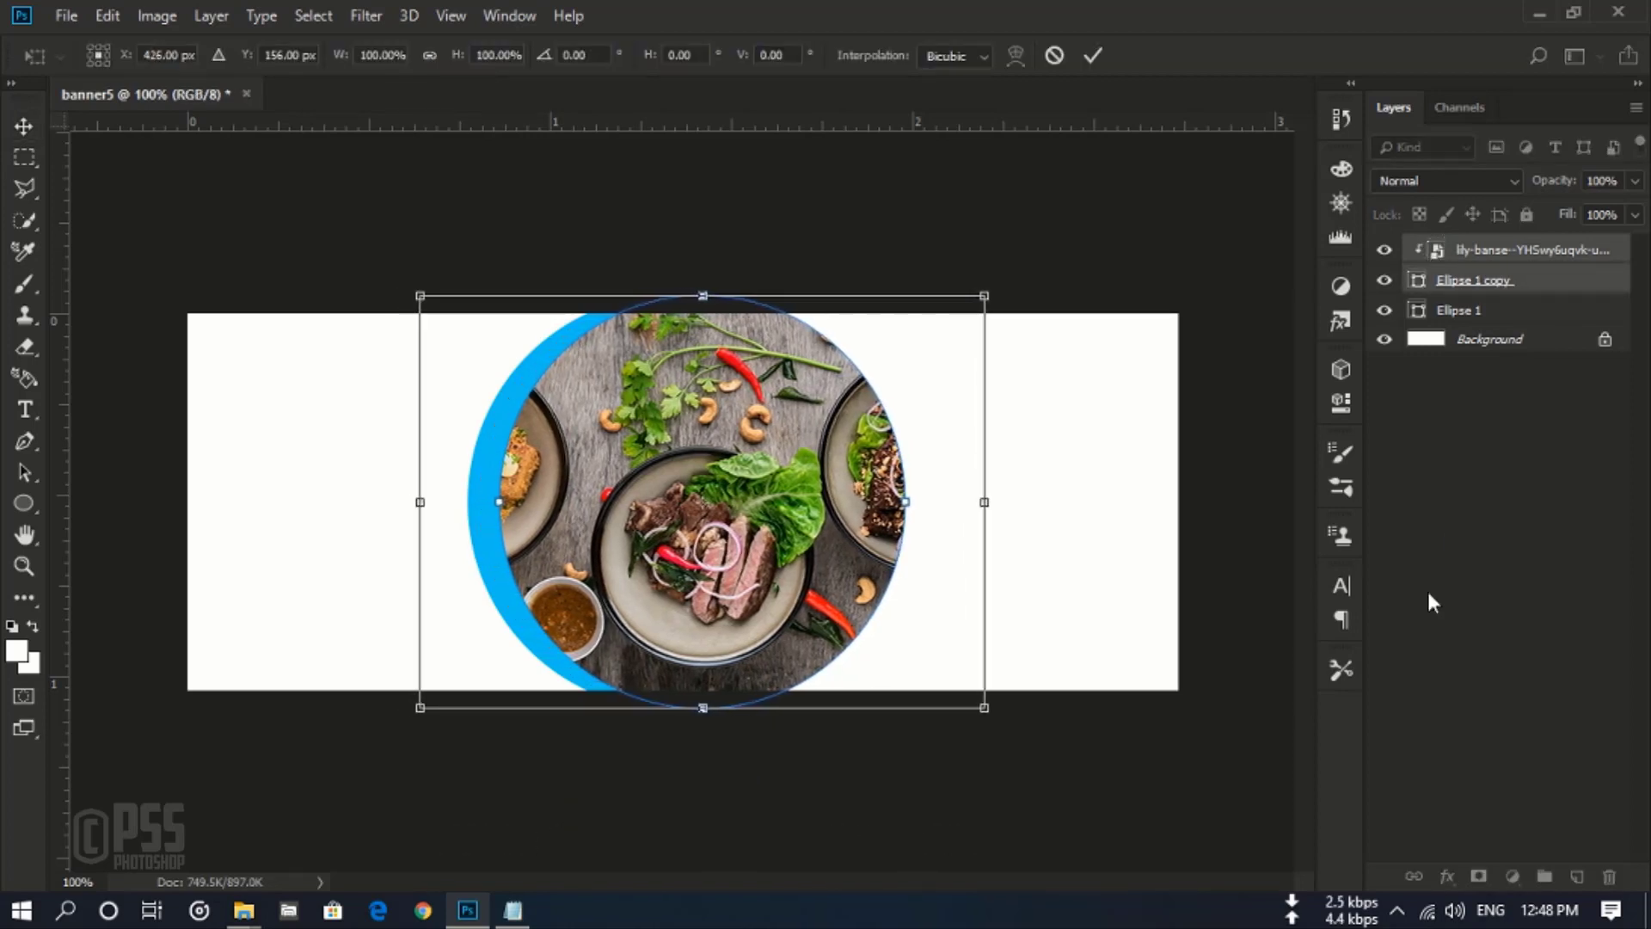
key(Right)
key(Right)
key(Right)
key(Right)
key(Right)
key(Right)
key(Right)
key(Right)
key(Right)
key(Right)
key(Right)
key(Right)
key(Right)
key(Right)
key(Right)
key(Right)
key(Right)
key(Right)
key(Right)
key(Right)
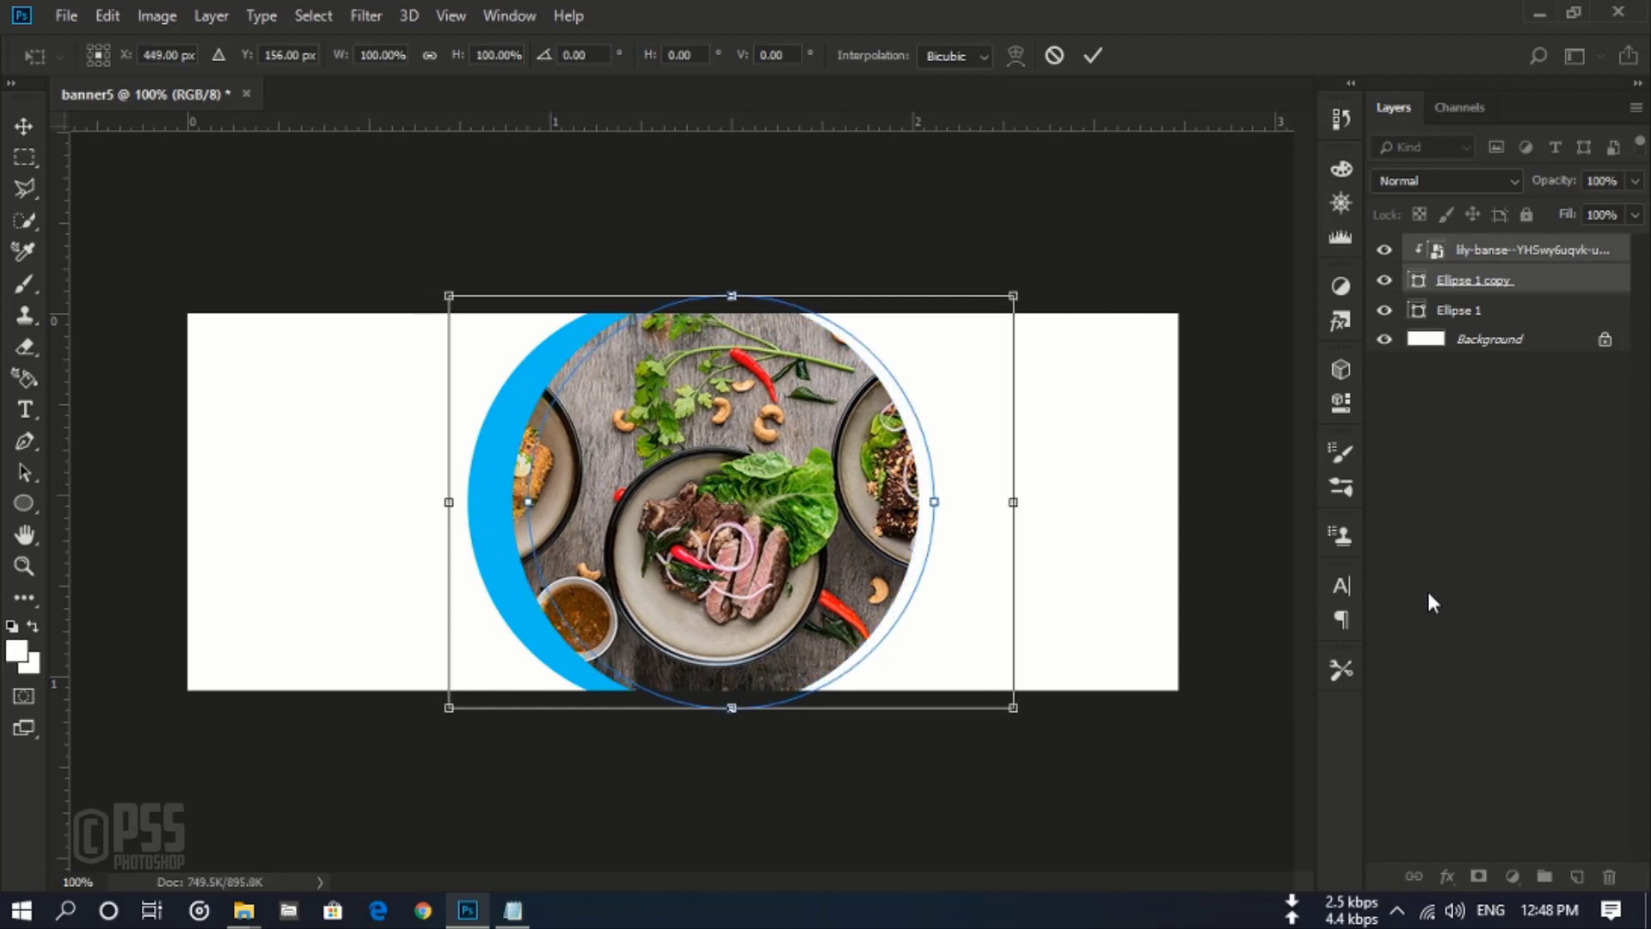
key(Right)
key(Right)
key(Right)
key(Right)
key(Right)
key(Right)
key(Right)
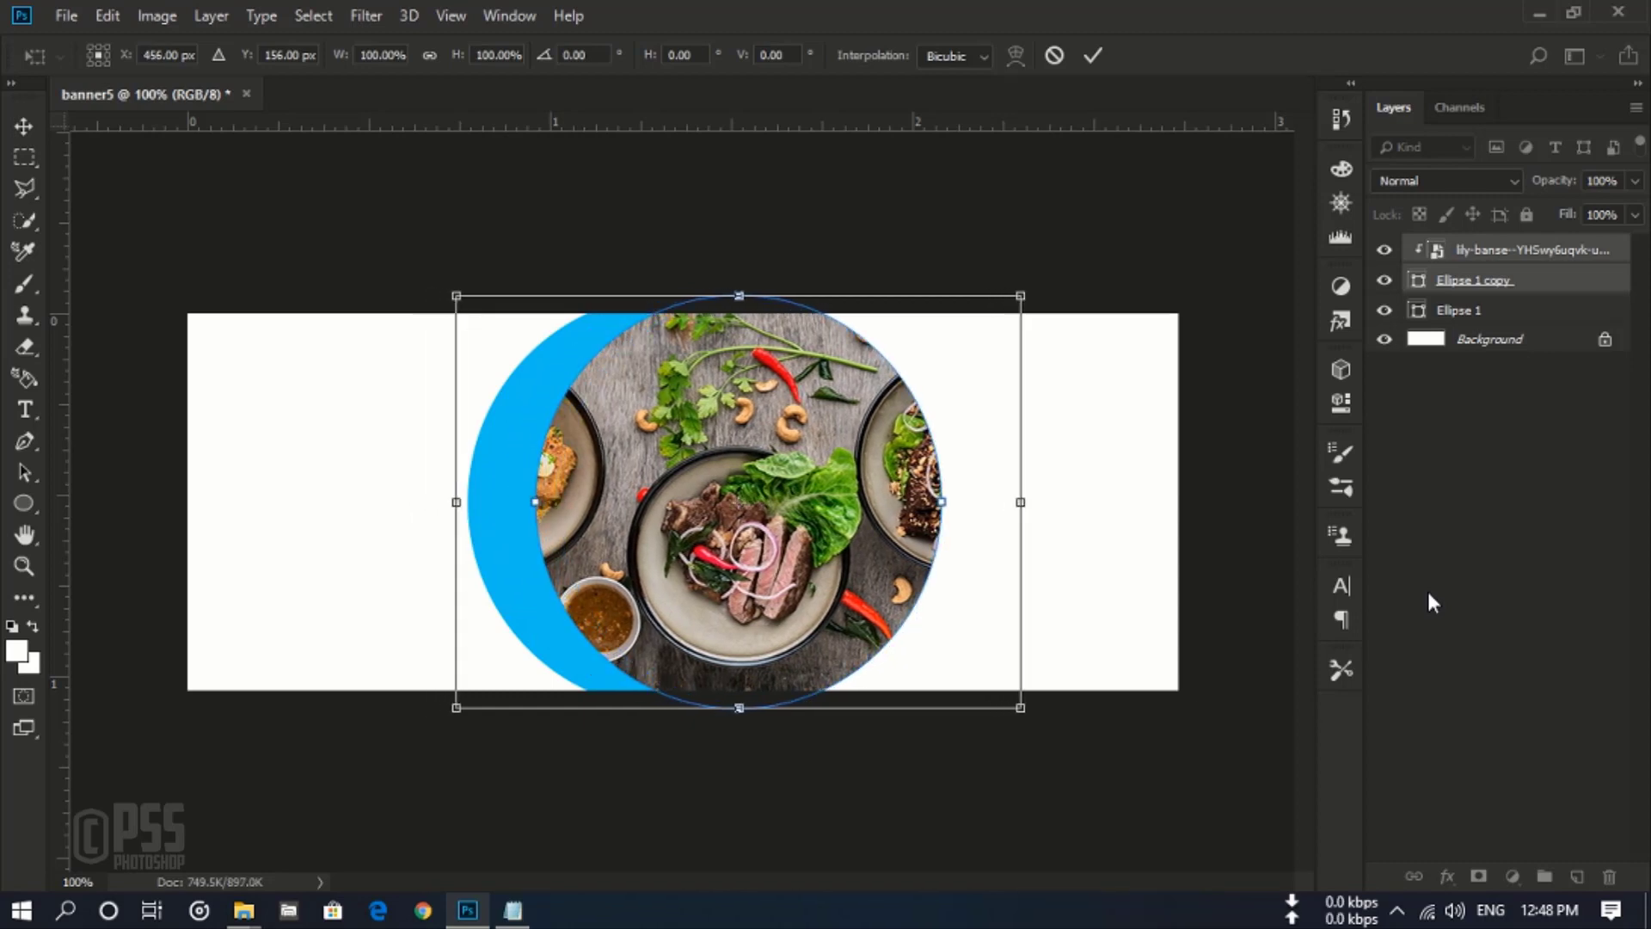
Step: Try raising the clipped photo and its ellipse together to Y 143 px
key(Up)
key(Up)
key(Up)
key(Up)
key(Up)
key(Up)
key(Up)
key(Up)
key(Up)
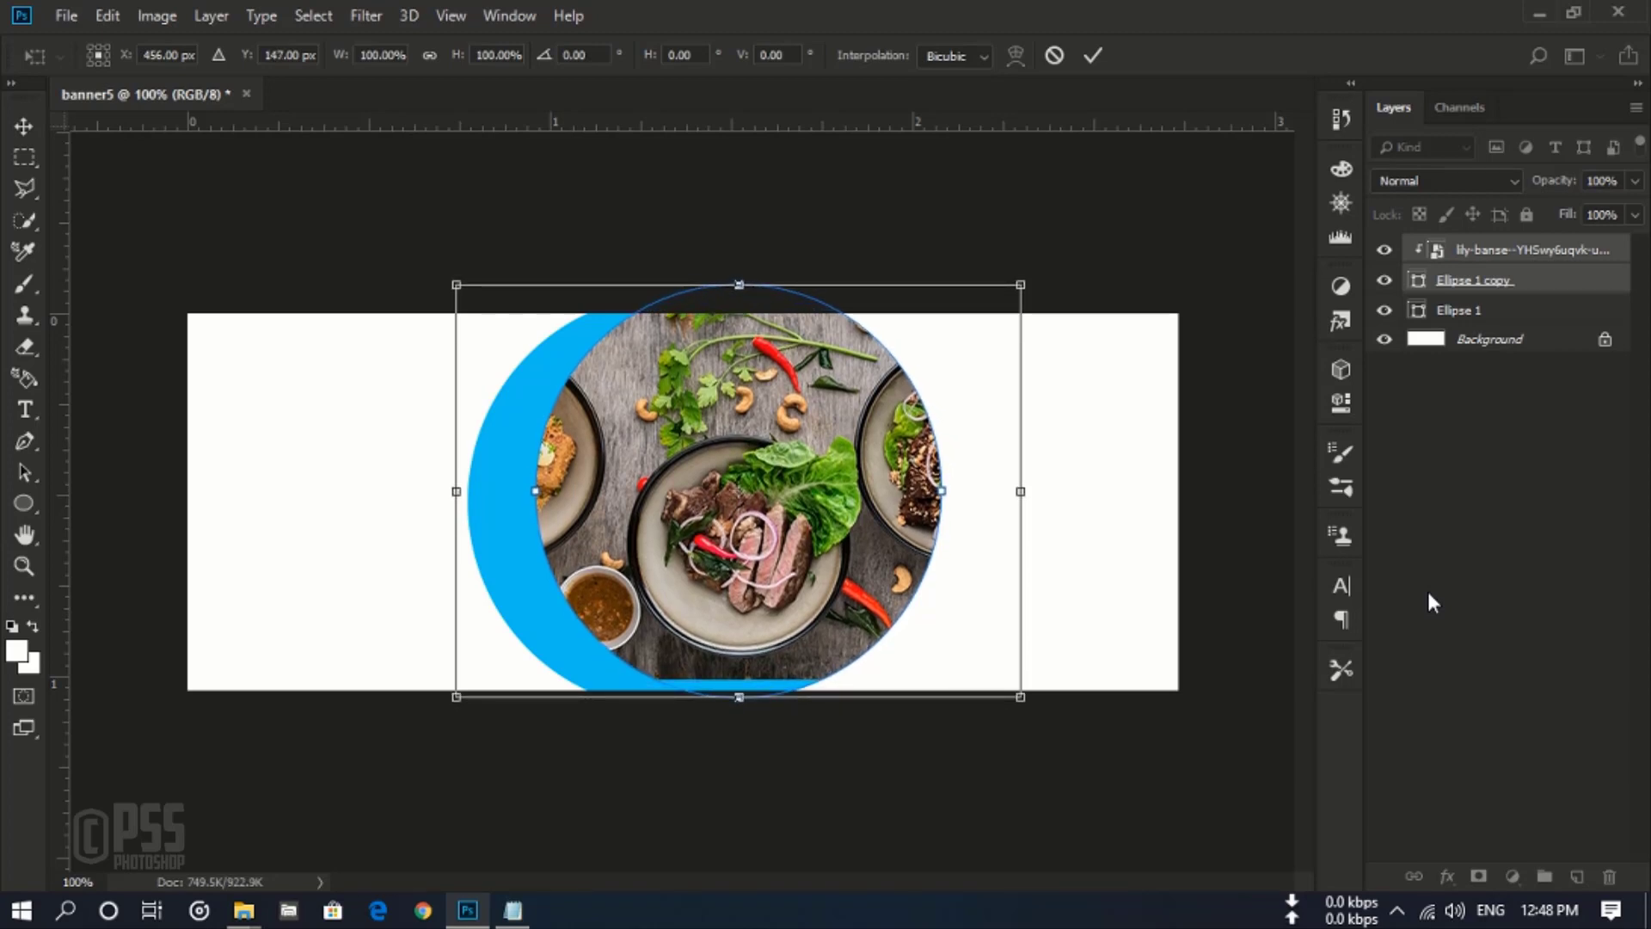
key(Up)
key(Up)
key(Up)
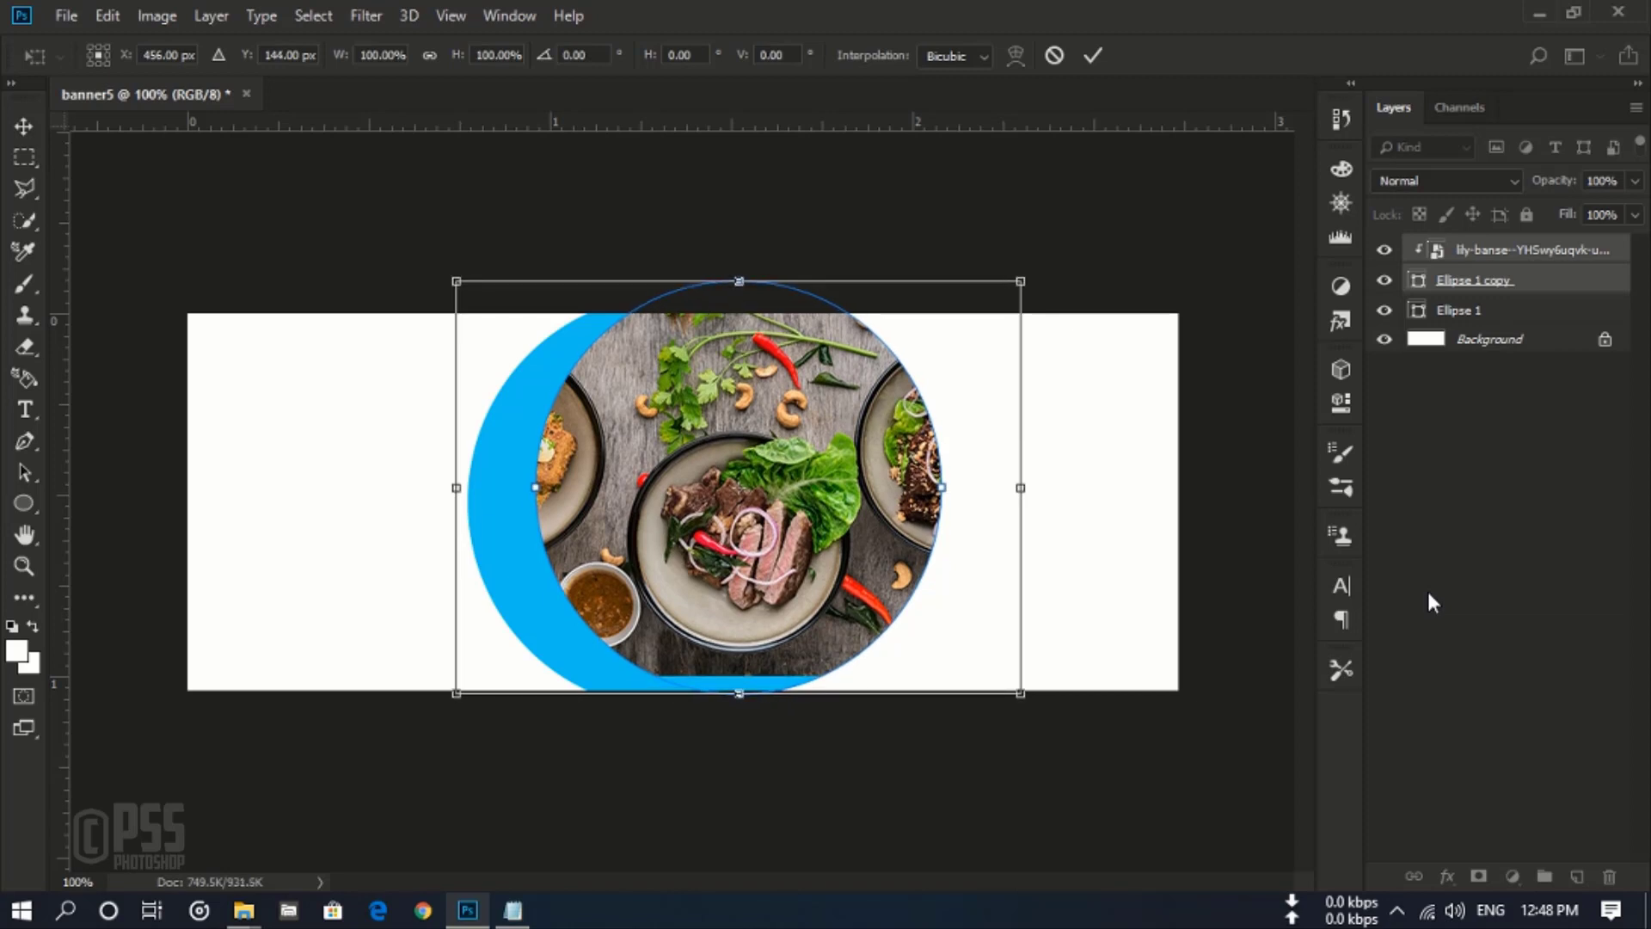
key(Up)
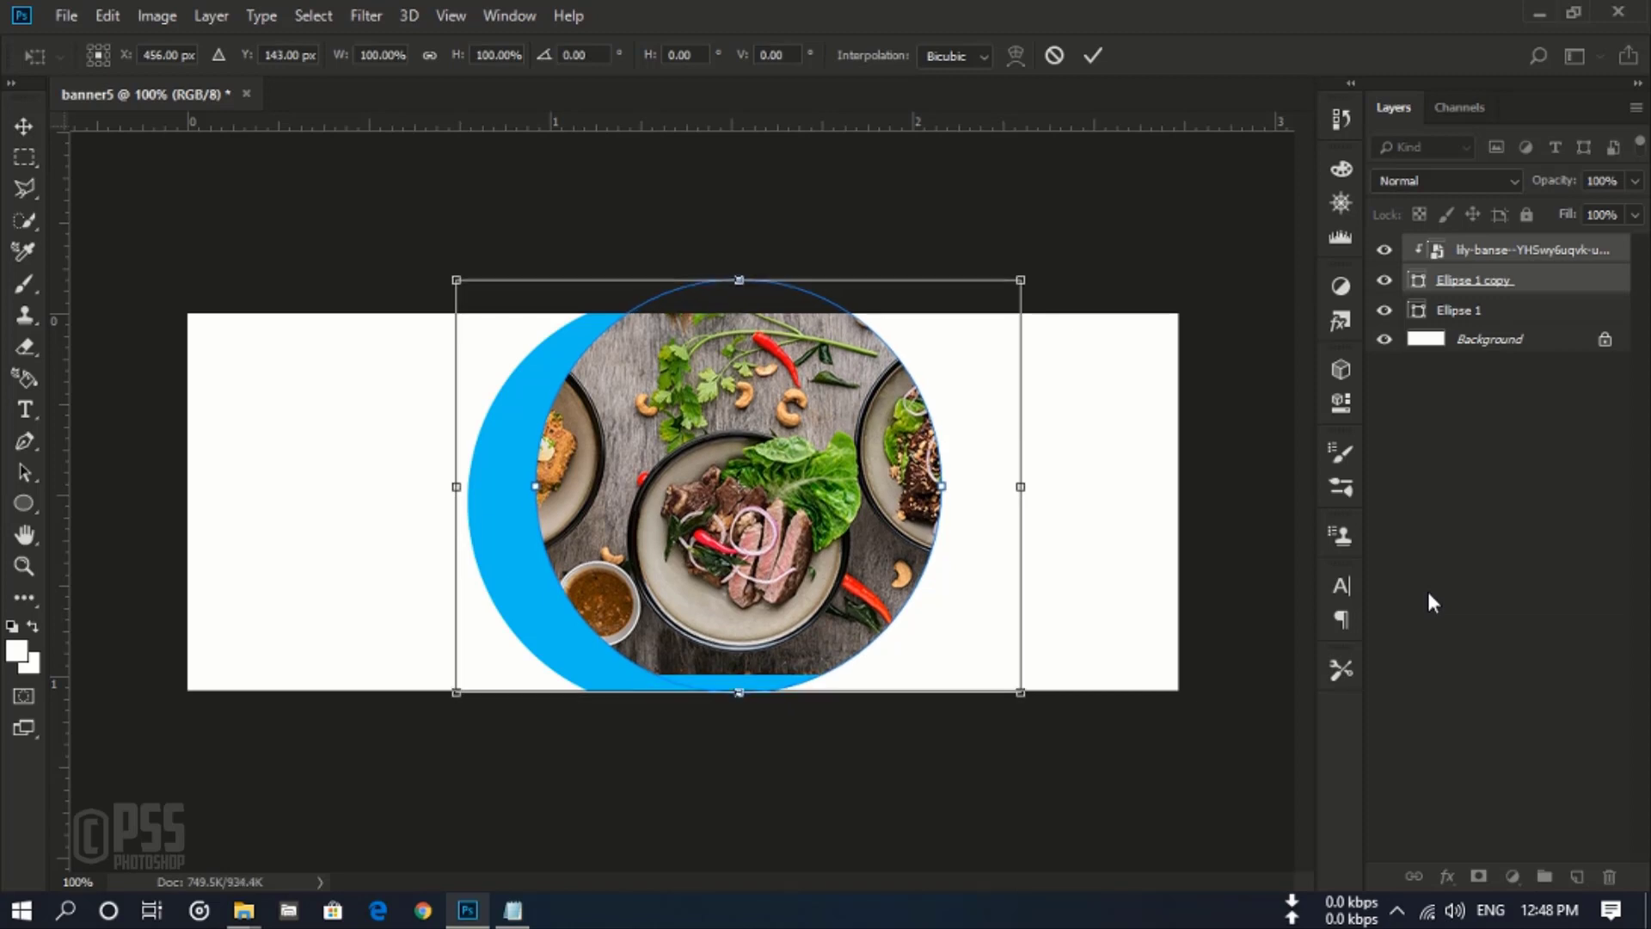
Step: Lower the clipped photo and its ellipse to Y 152 px, and slightly further until the photo reaches the canvas's lower edge
key(Down)
key(Down)
key(Down)
key(Down)
key(Down)
key(Down)
key(Down)
key(Down)
key(Down)
key(Down)
key(Down)
key(Down)
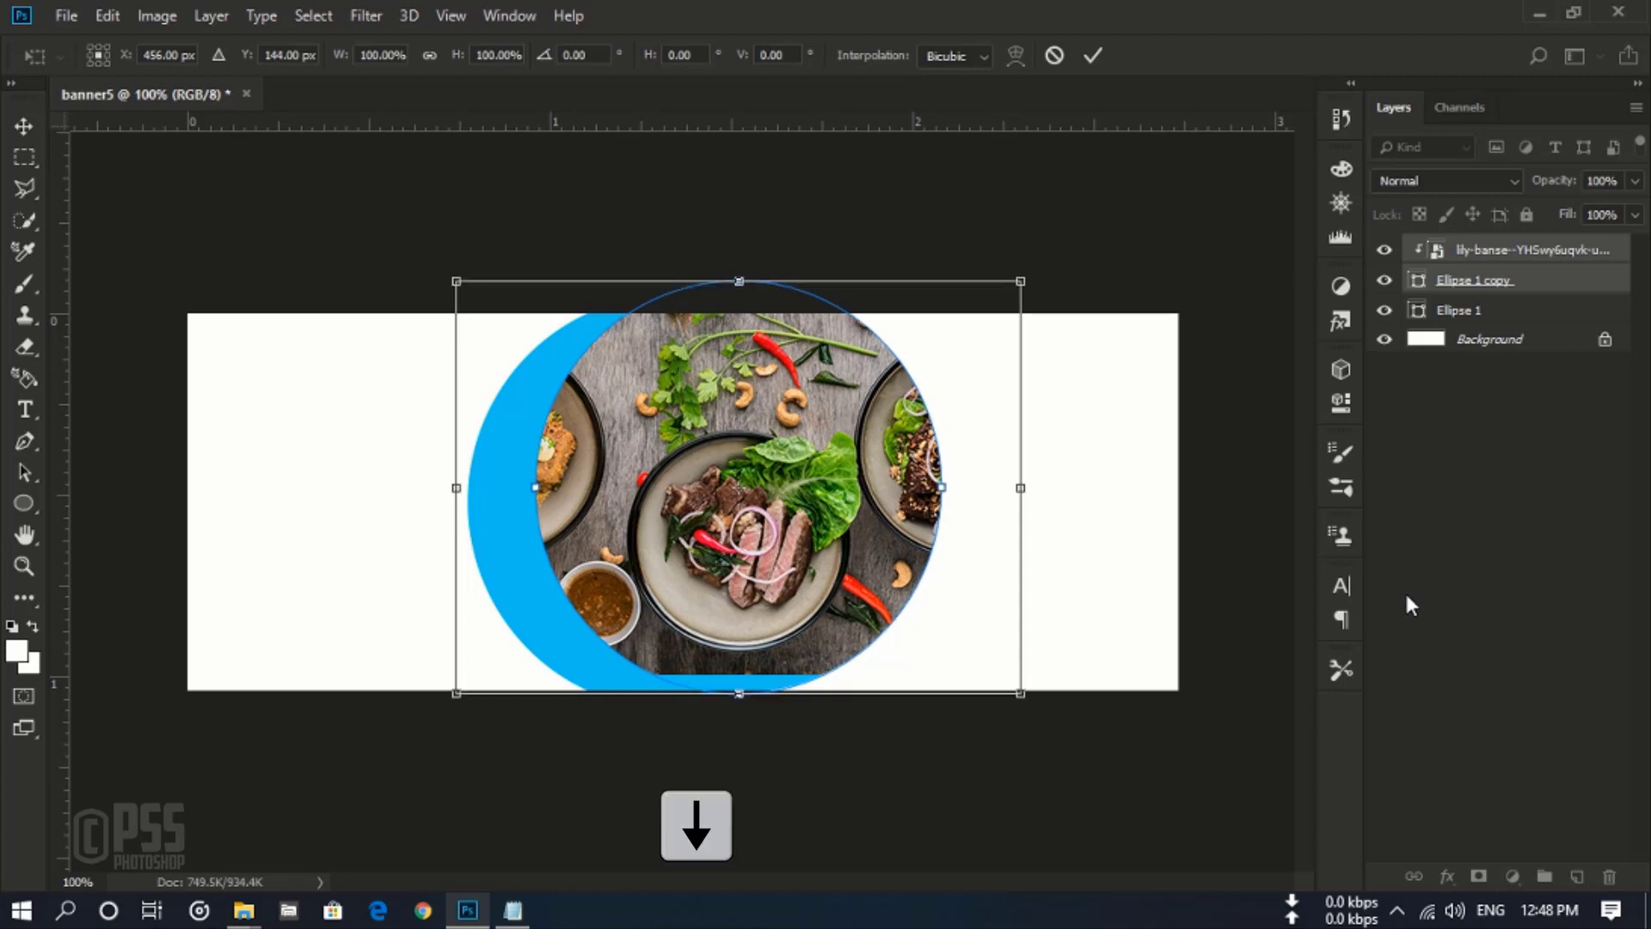
key(Up)
key(Up)
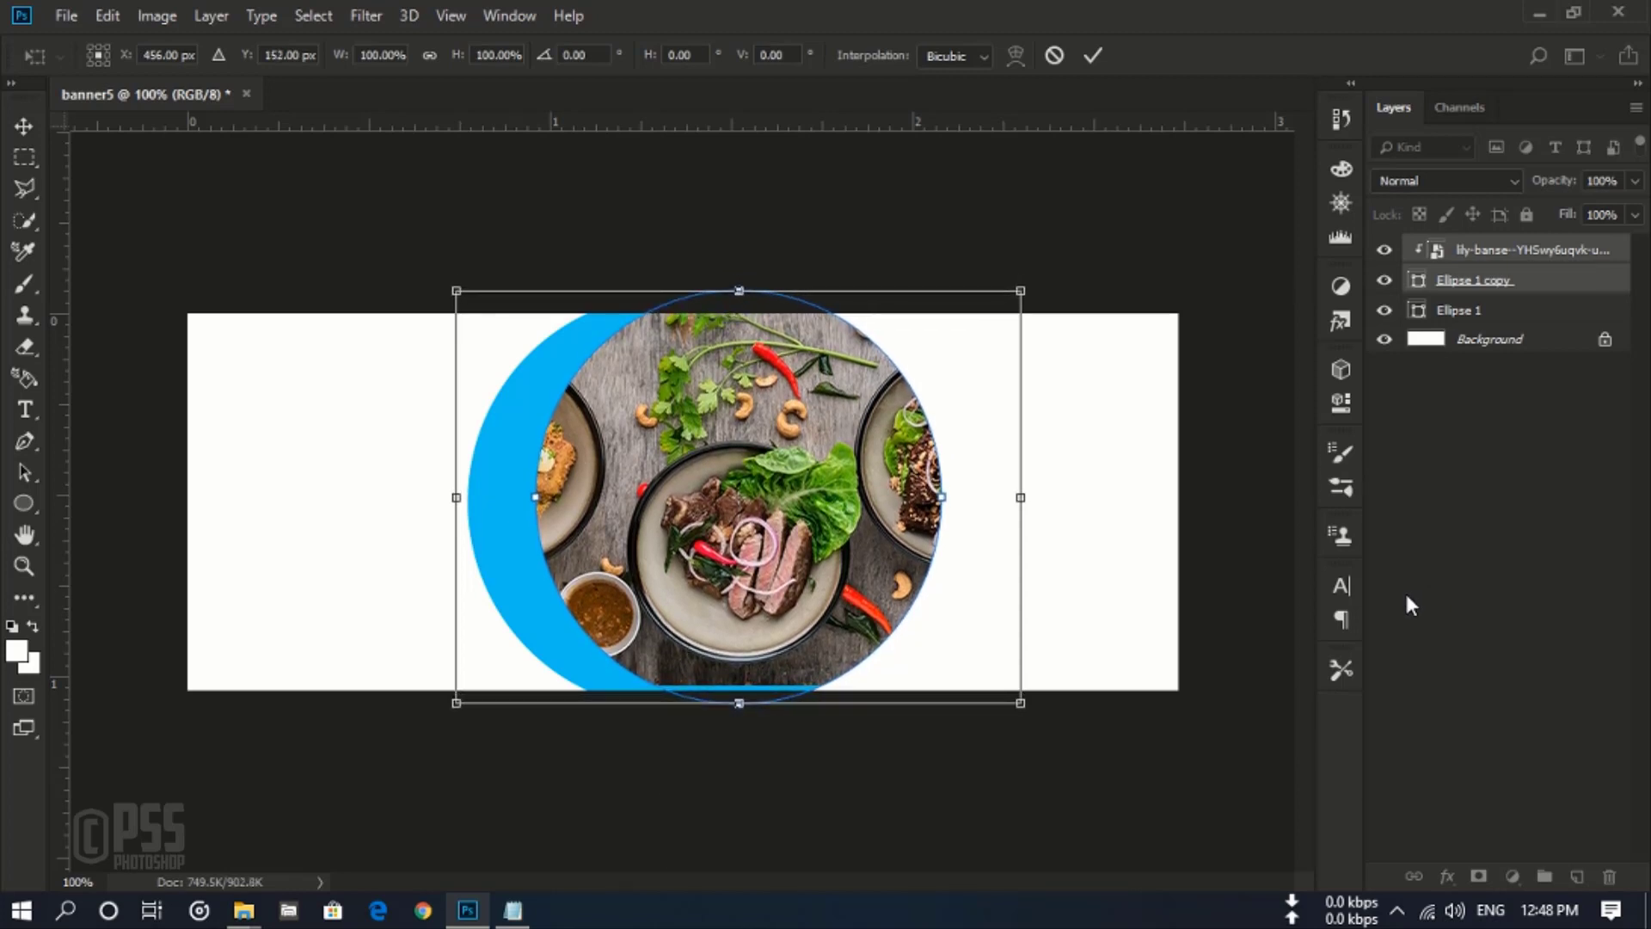
click(1092, 56)
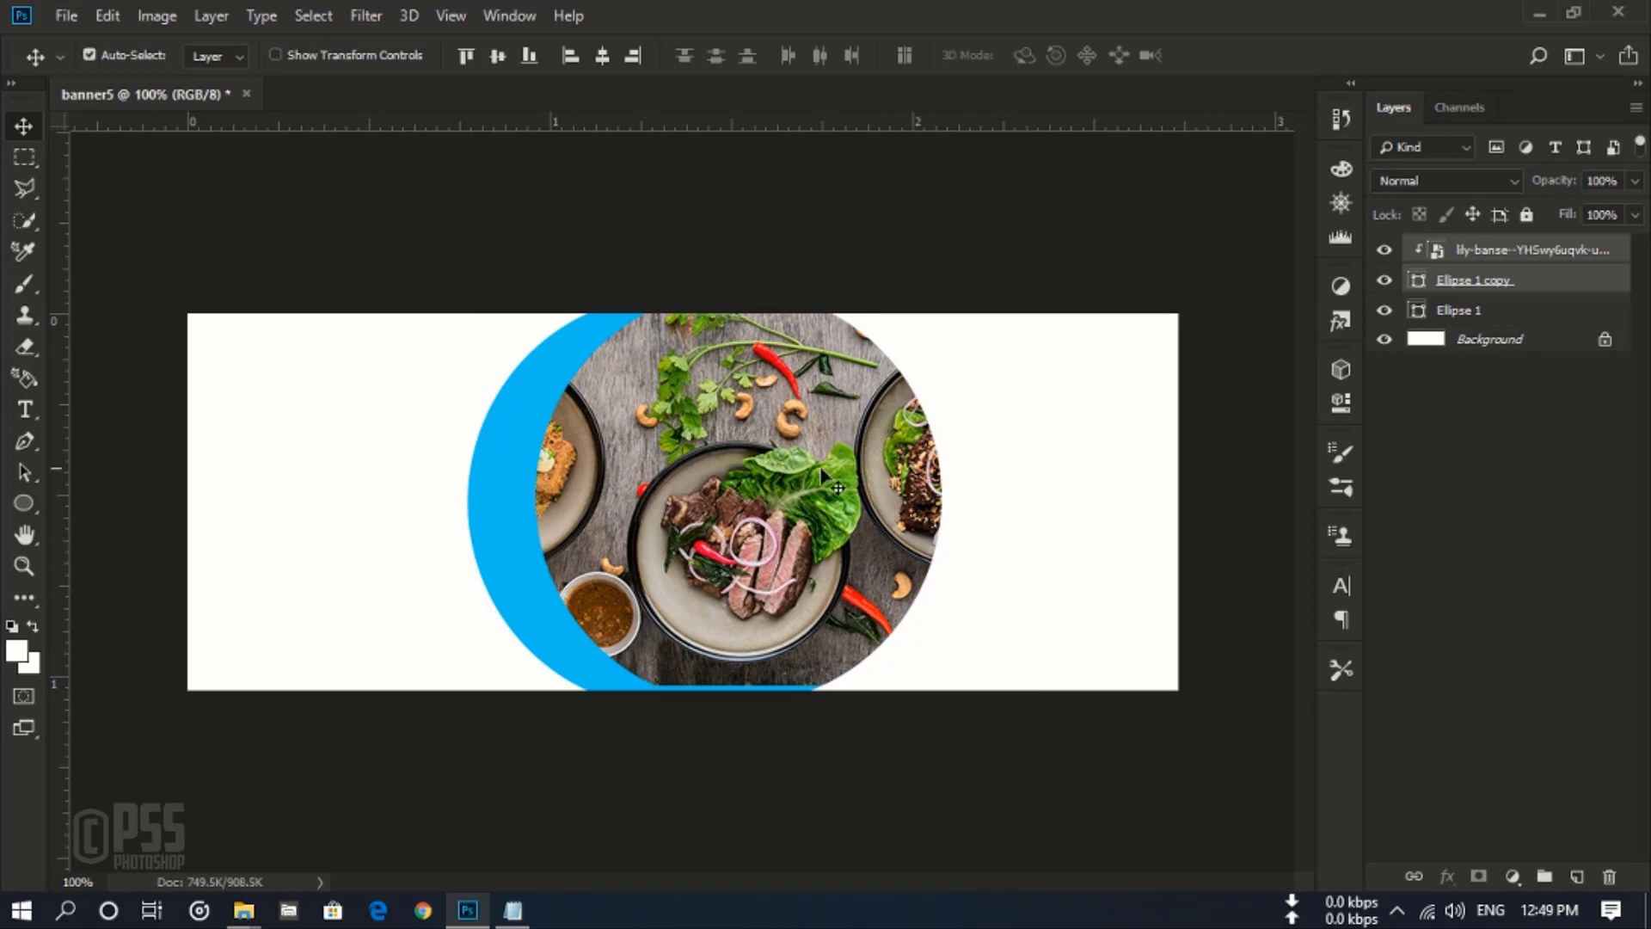
click(750, 468)
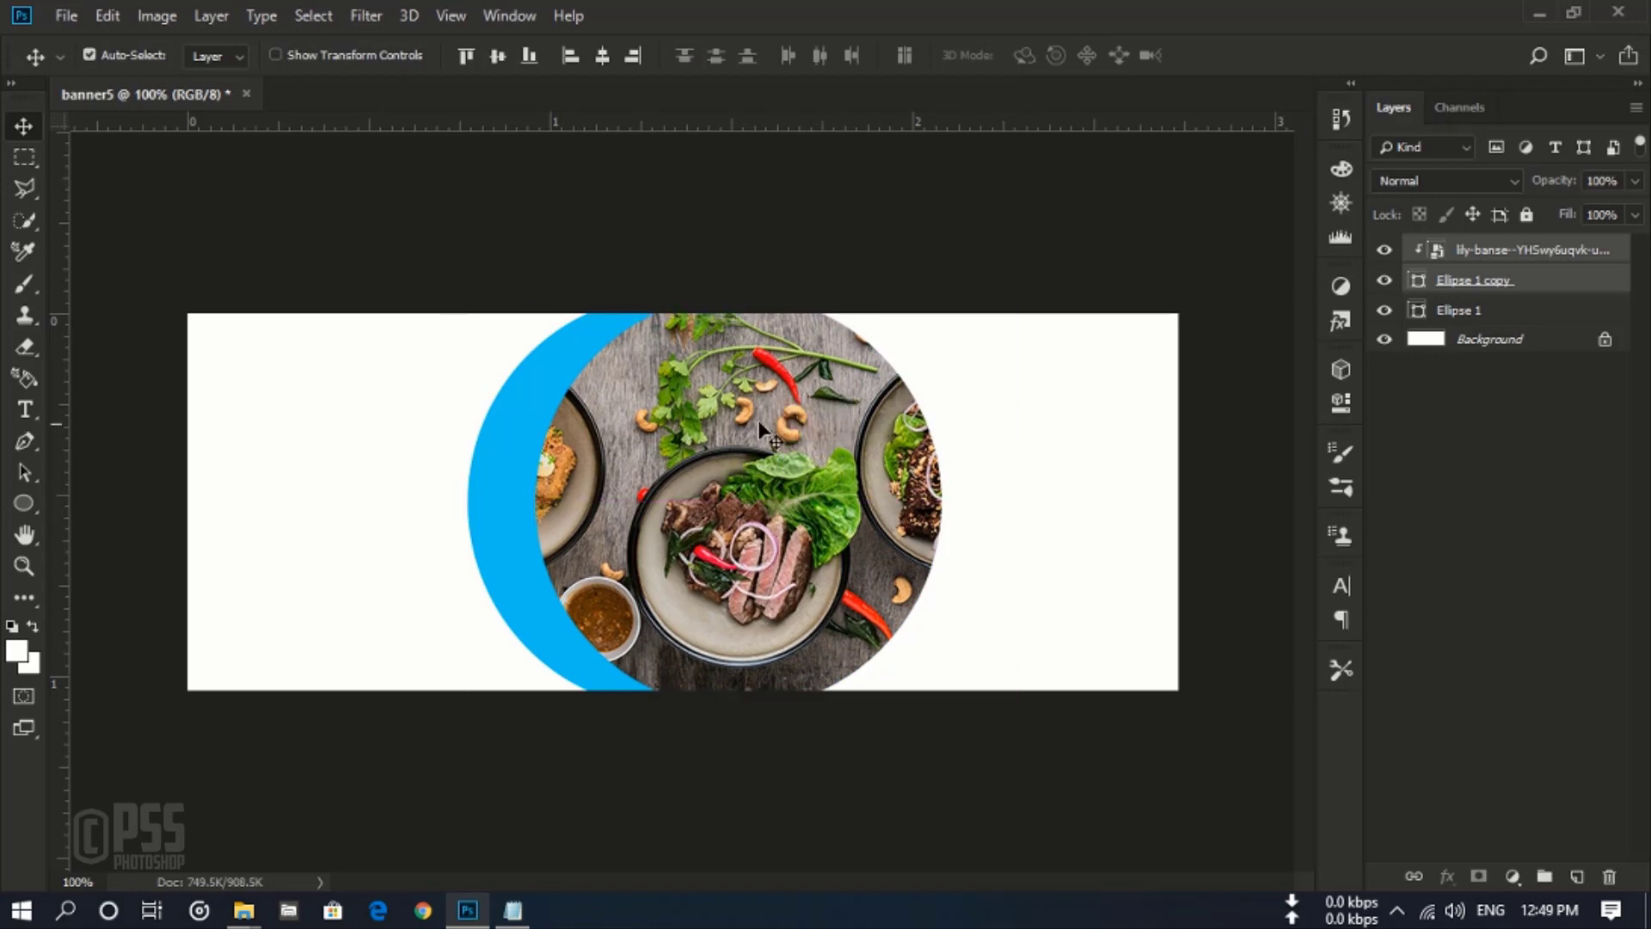
Step: Shift the blue Ellipse 1 behind the photo horizontally to X 431 px, narrowing the blue crescent
click(486, 477)
key(ctrl+t)
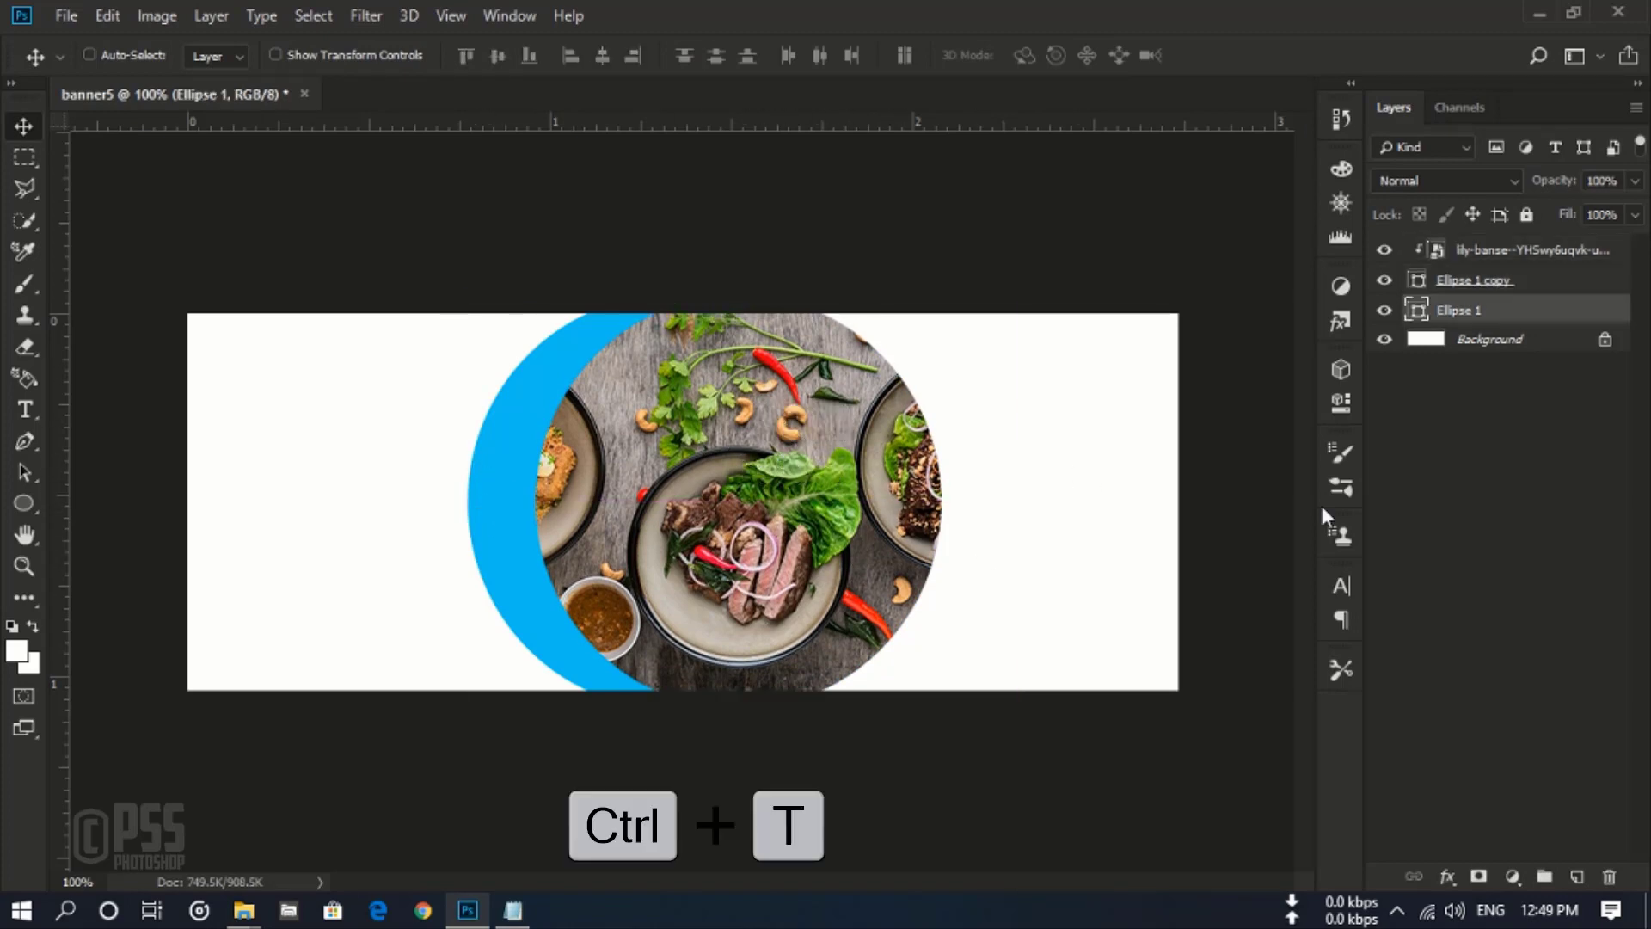
key(Right)
key(Right)
key(Right)
key(Right)
key(Right)
key(Right)
key(Right)
key(Right)
key(Right)
key(Right)
key(Right)
key(Right)
key(Right)
key(Right)
key(Right)
key(Right)
key(Right)
key(Right)
key(Right)
key(Right)
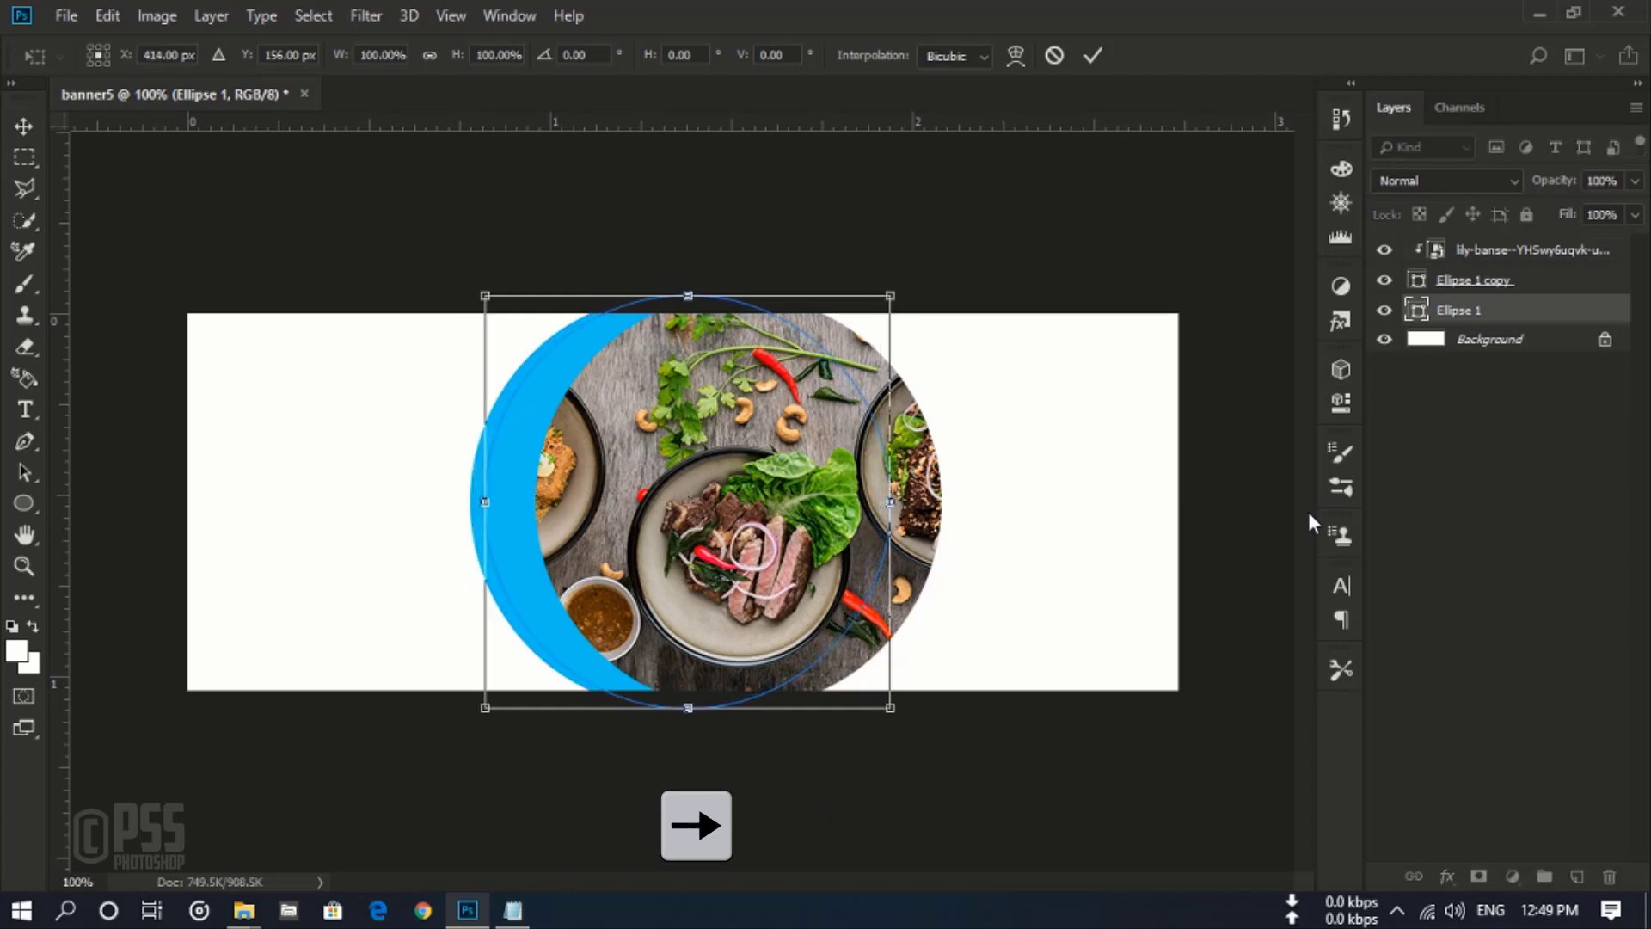
key(Right)
key(Right)
key(Right)
key(Right)
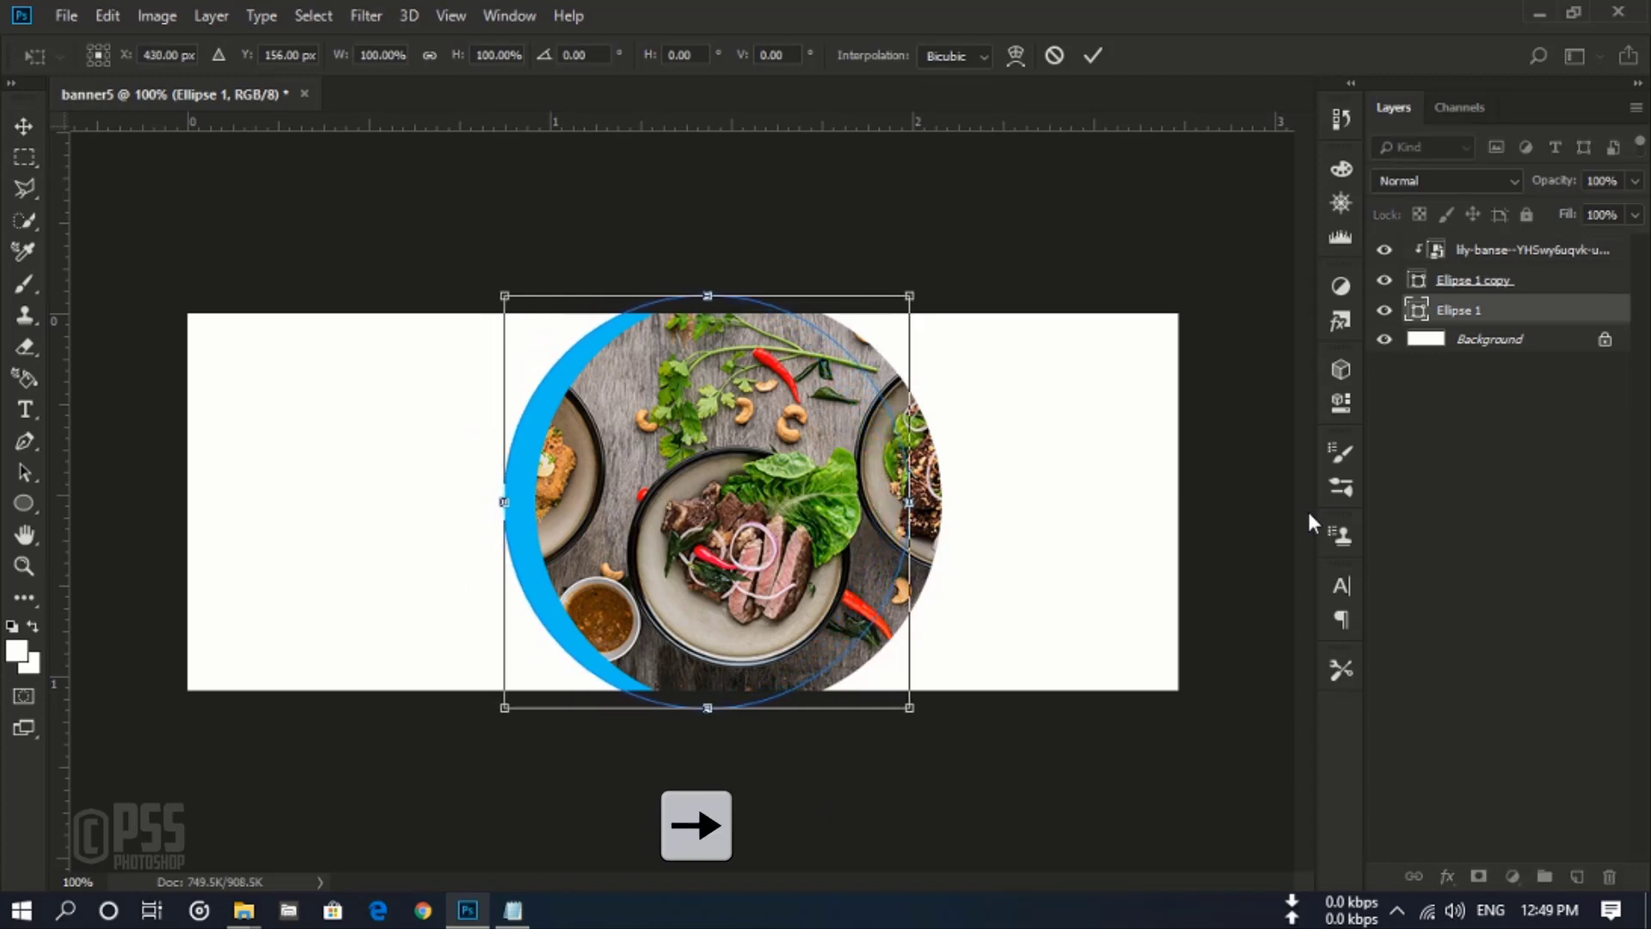
Step: Fine-tune the blue ellipse's position to X 434 px and Y 164 px and apply the transform
key(Down)
key(Down)
key(Down)
key(Down)
key(Down)
key(Down)
key(Down)
key(Down)
key(Down)
key(Down)
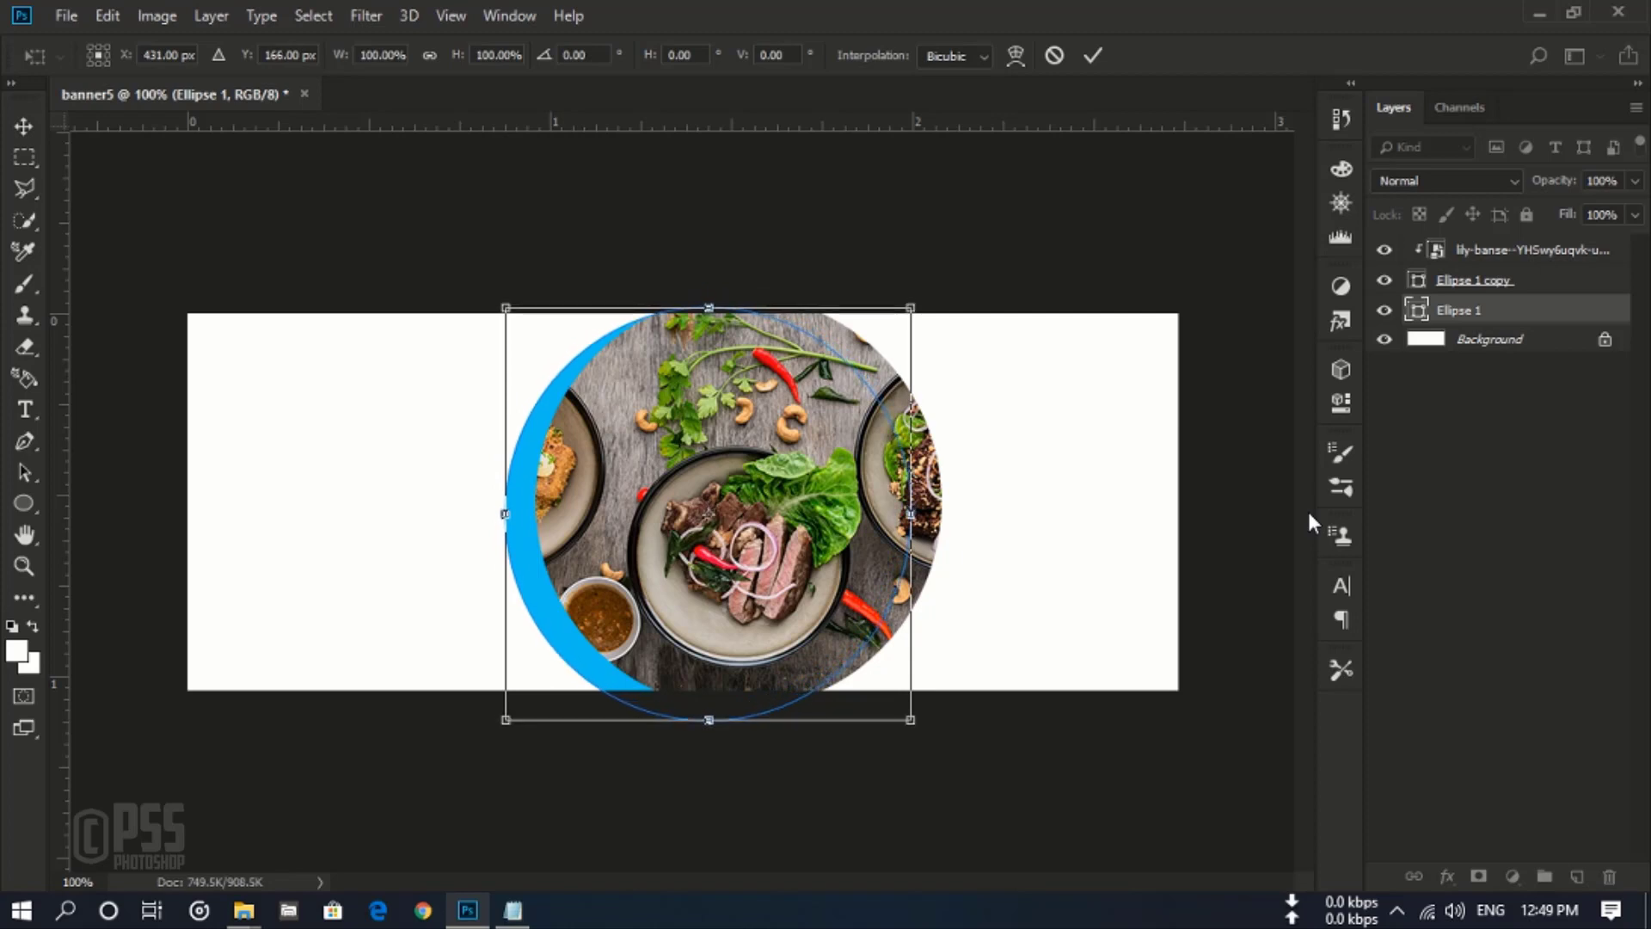
key(Up)
key(Up)
key(Right)
key(Right)
key(Right)
key(Right)
key(Right)
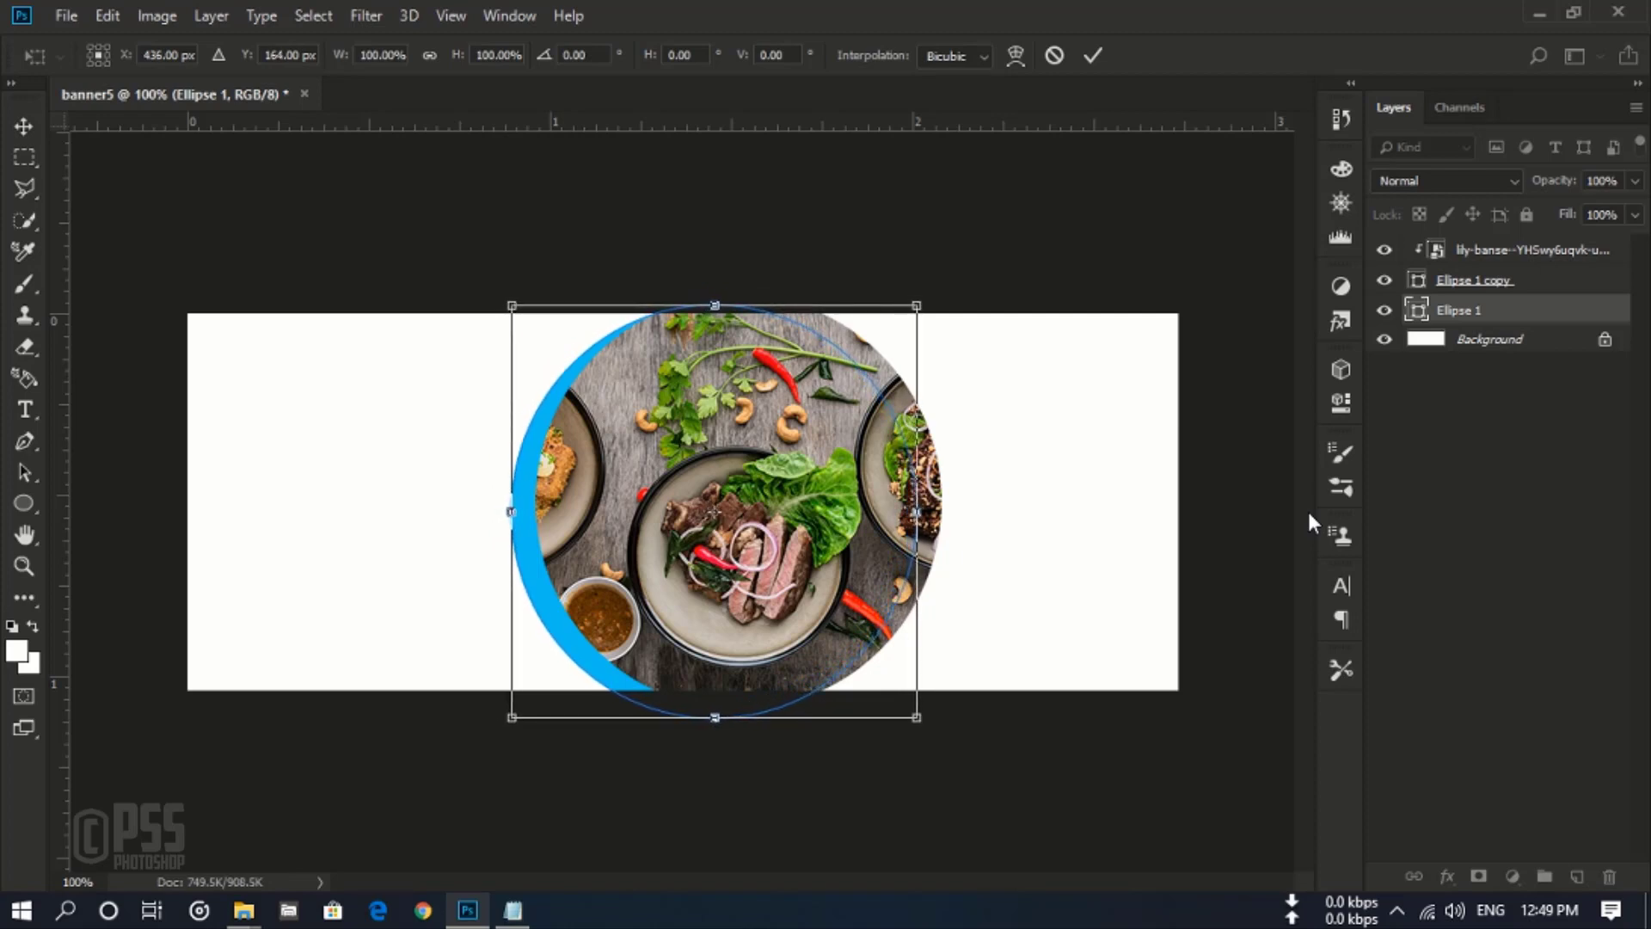
key(Right)
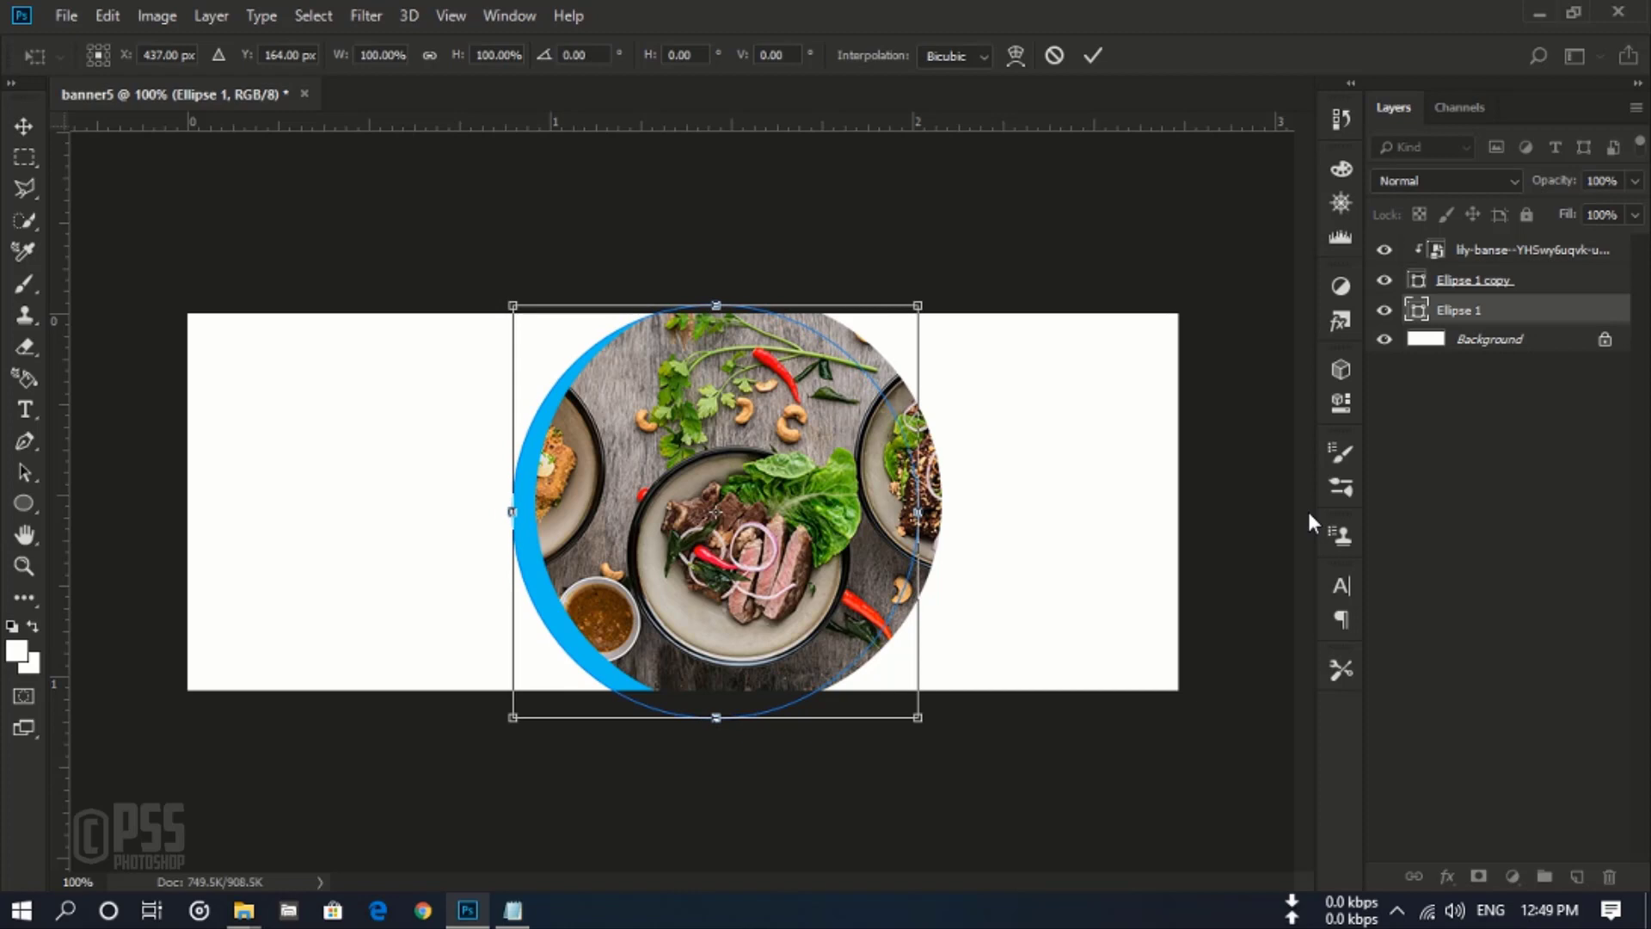
key(Left)
key(Left)
key(Left)
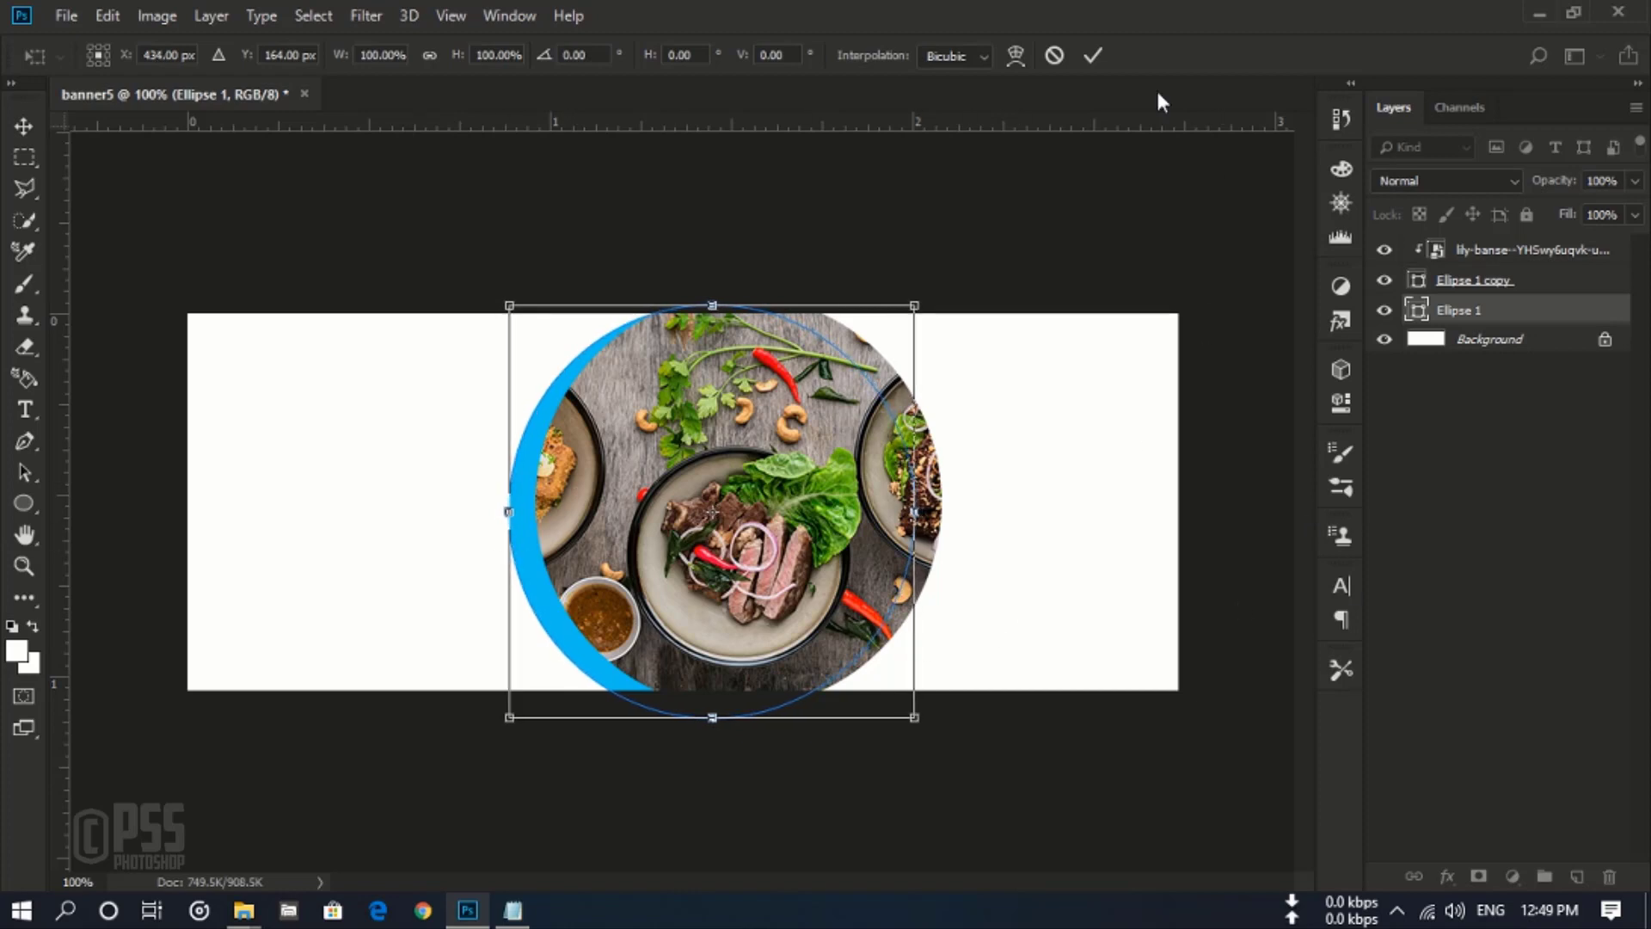
click(1094, 55)
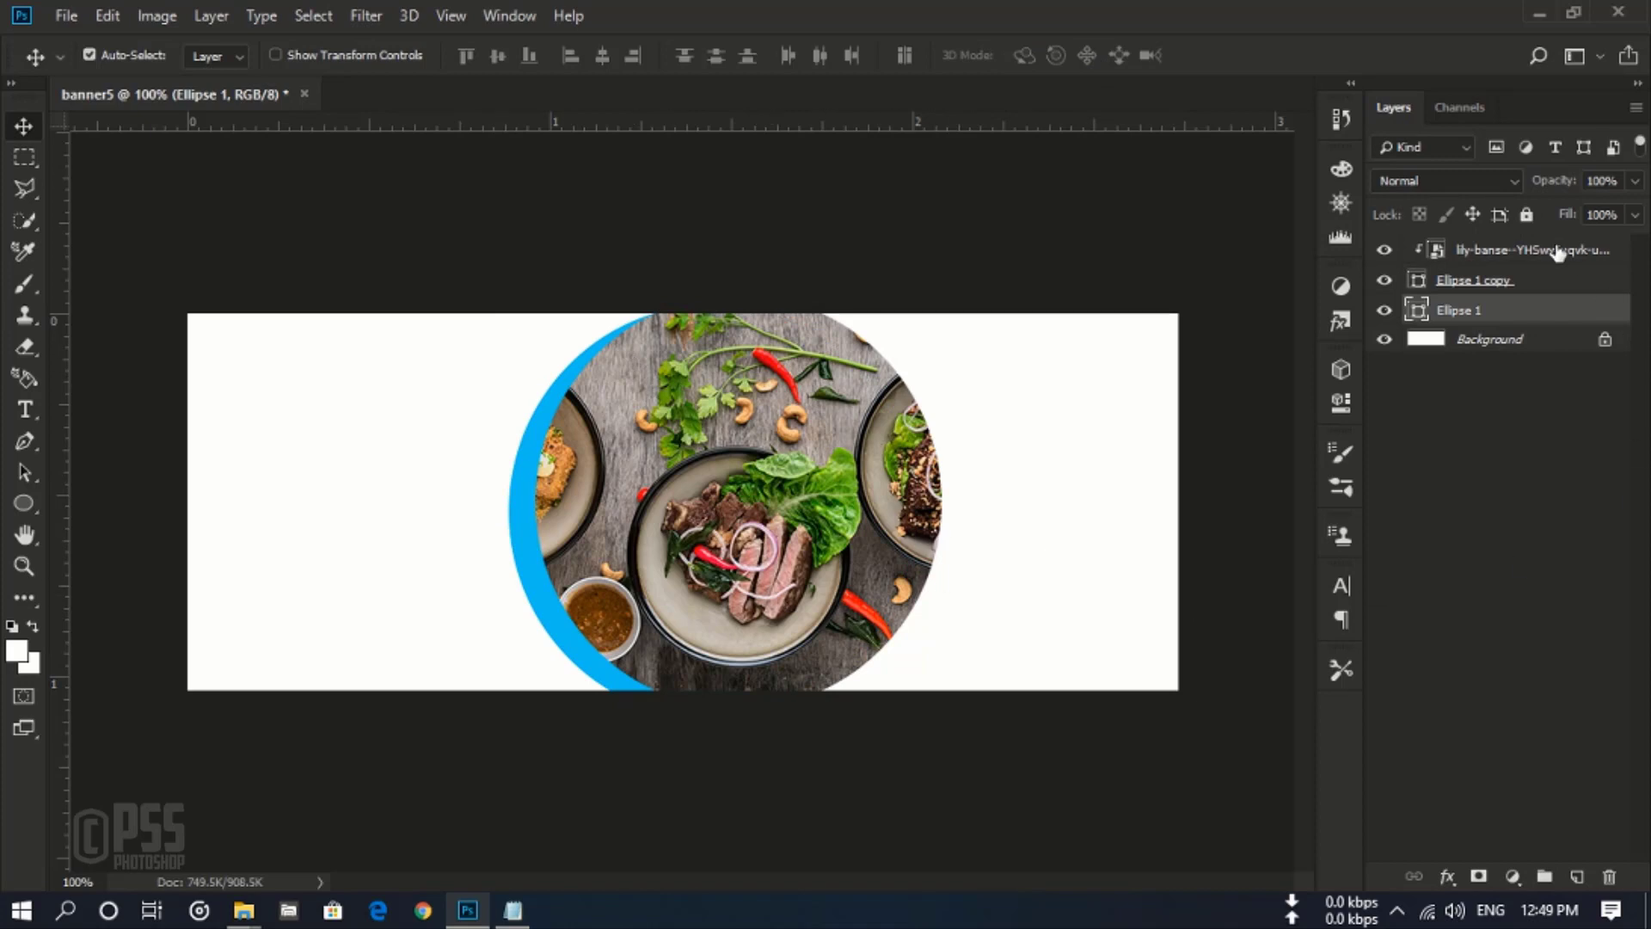
Step: Add a Stroke layer style to the Ellipse 1 copy layer and set its size to 4 px
click(1527, 277)
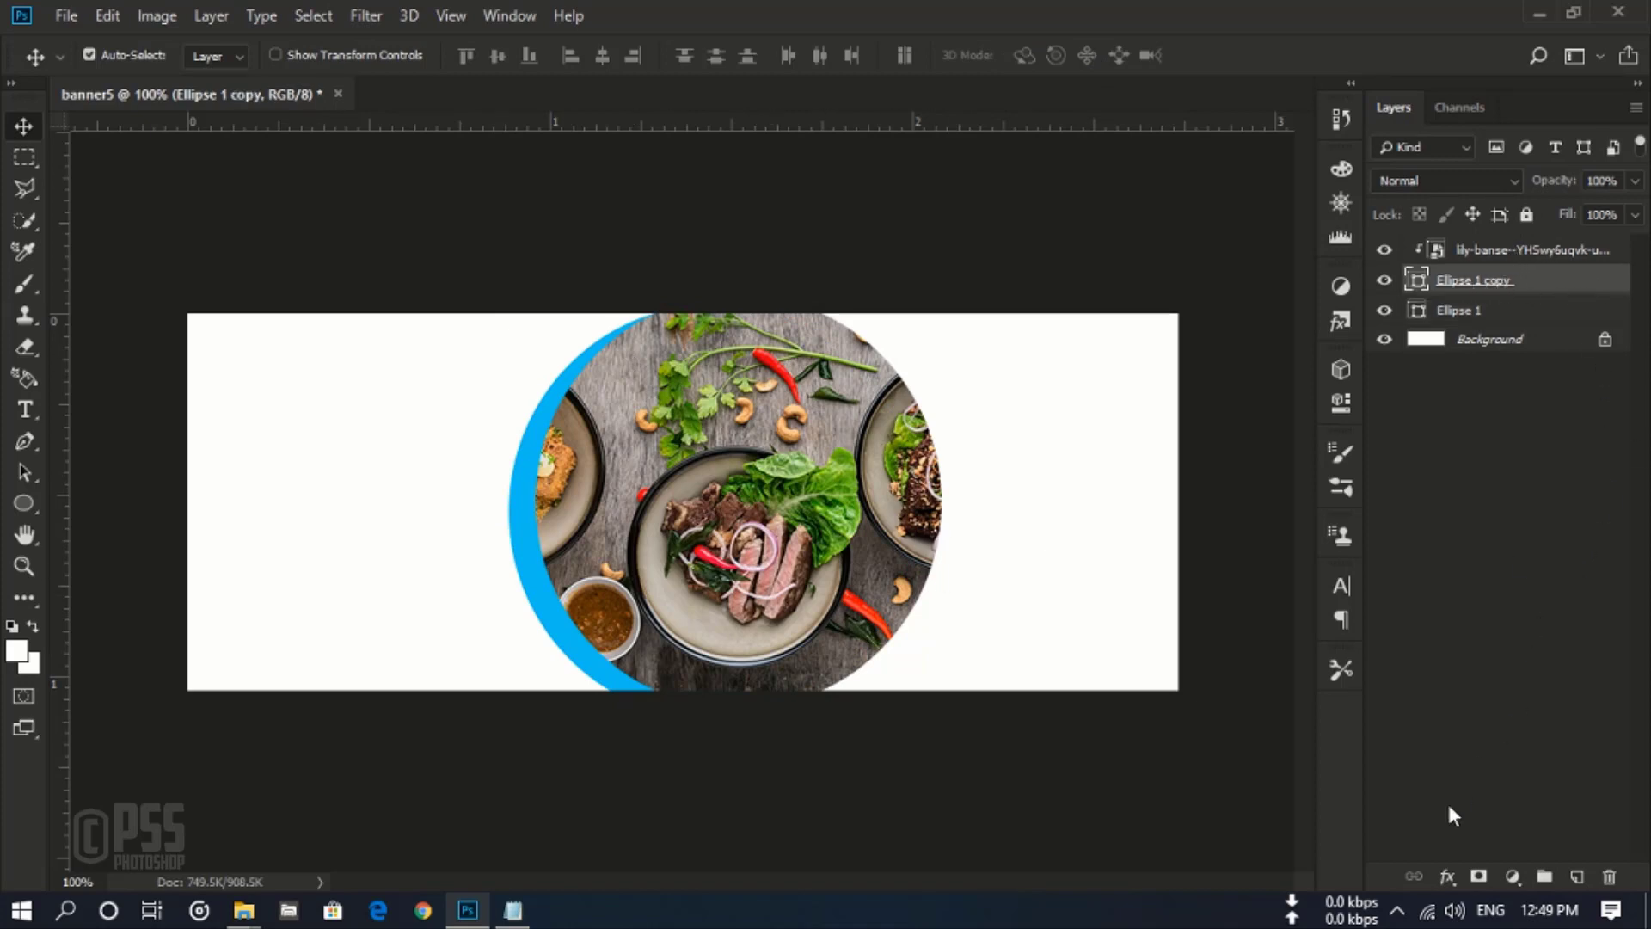
click(1446, 877)
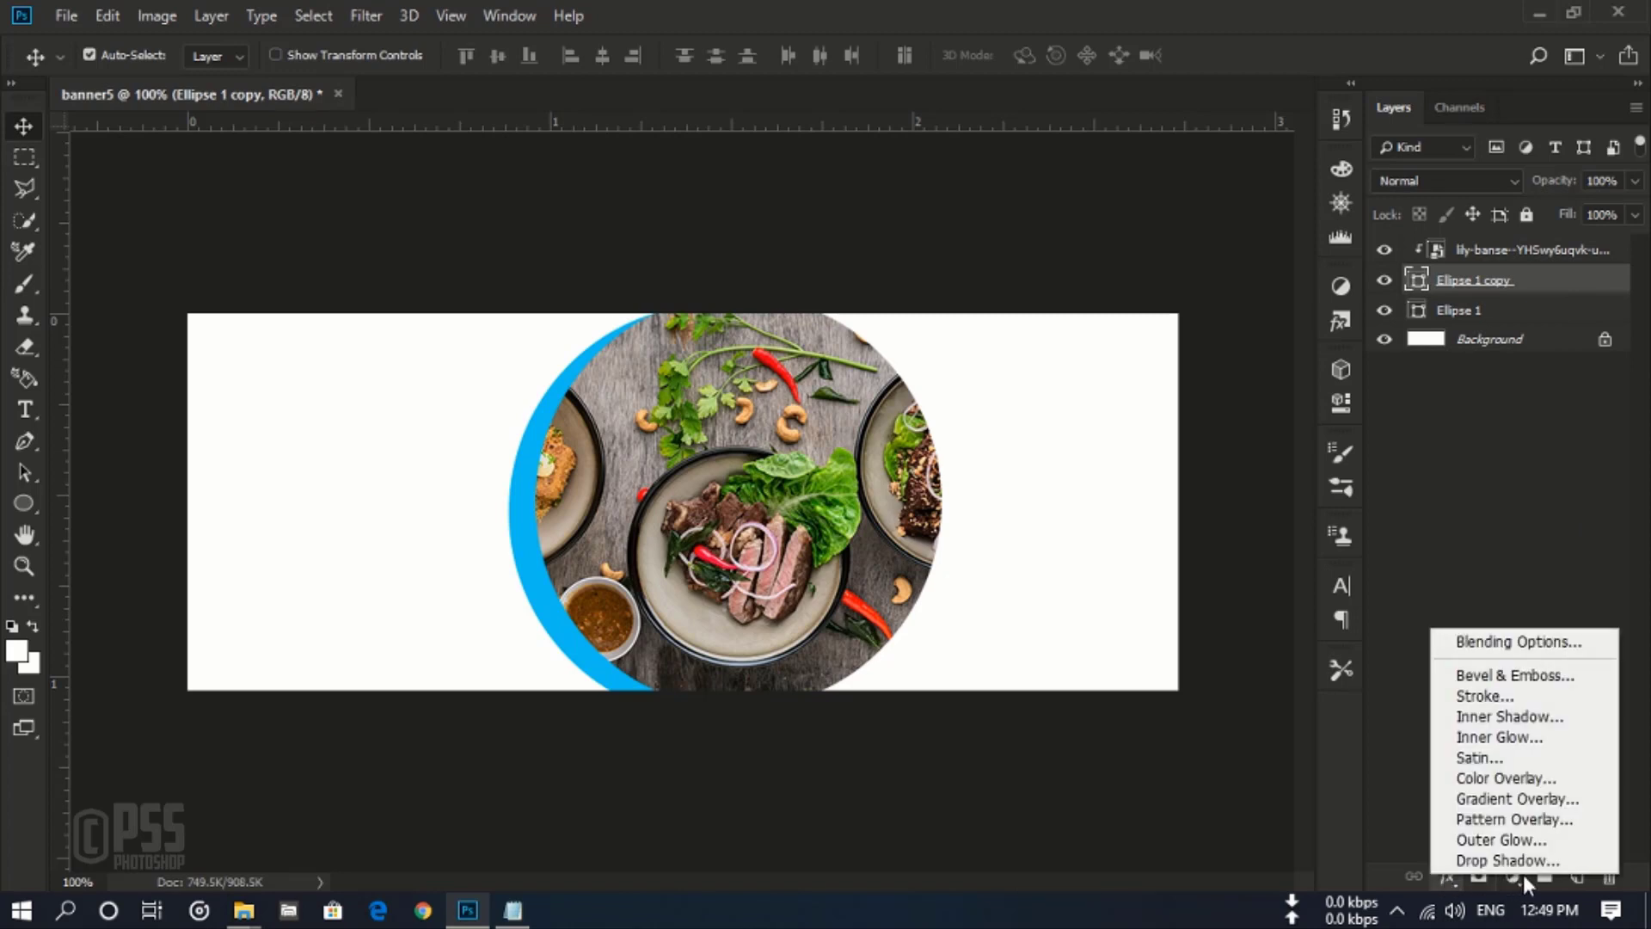
click(1552, 698)
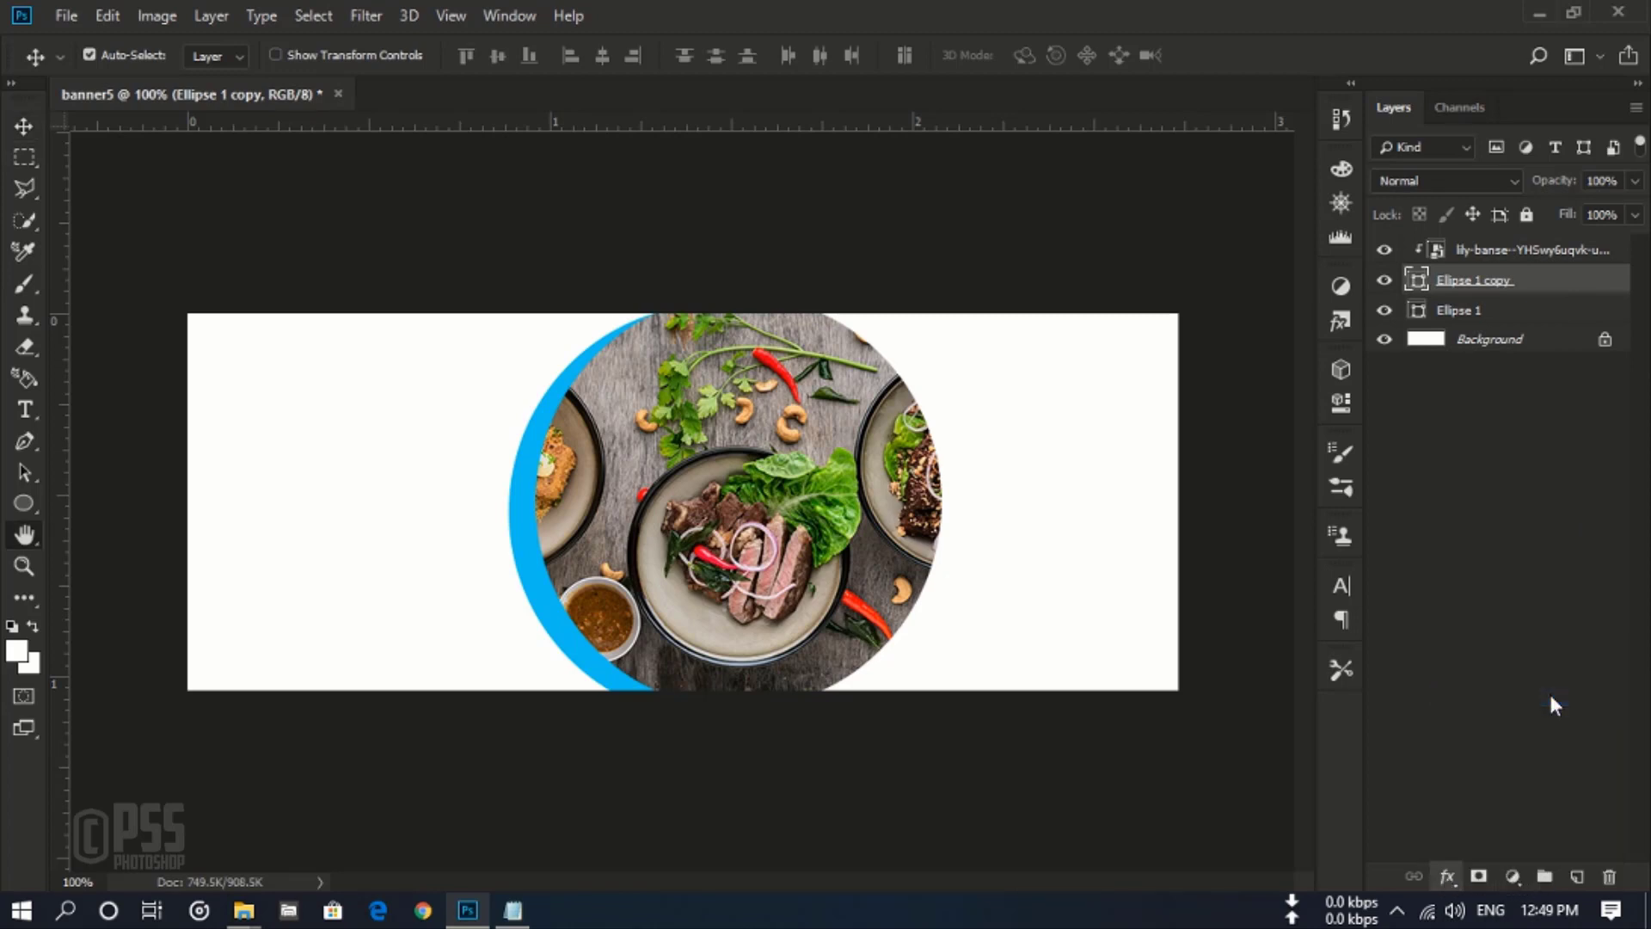
drag(1174, 172, 1233, 296)
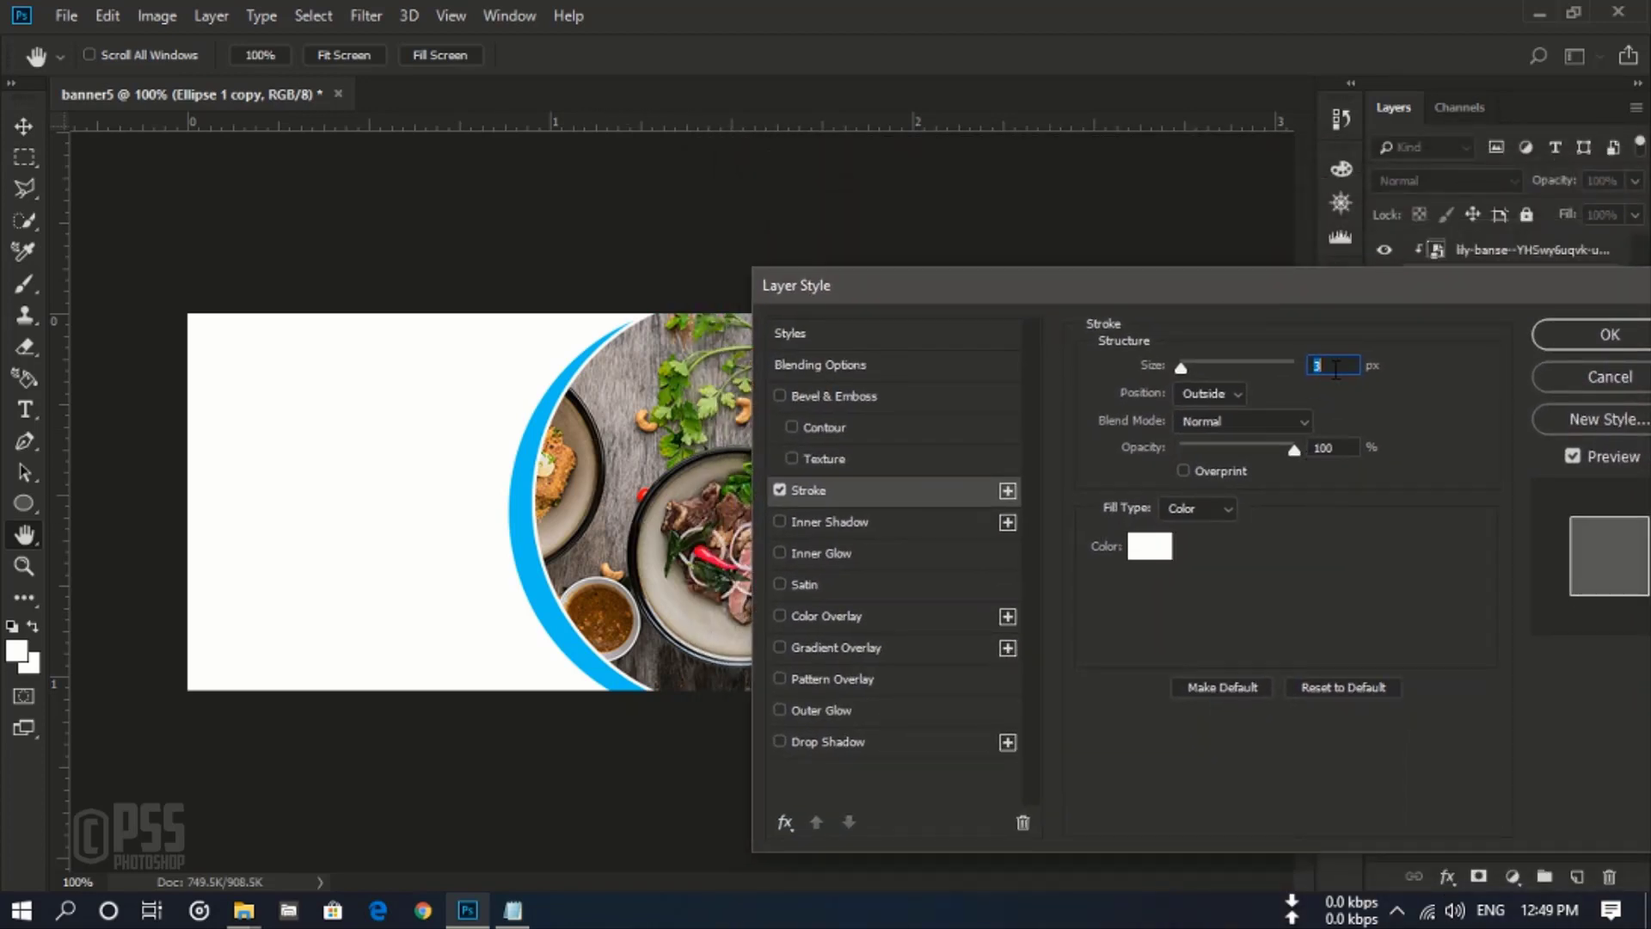
text(4)
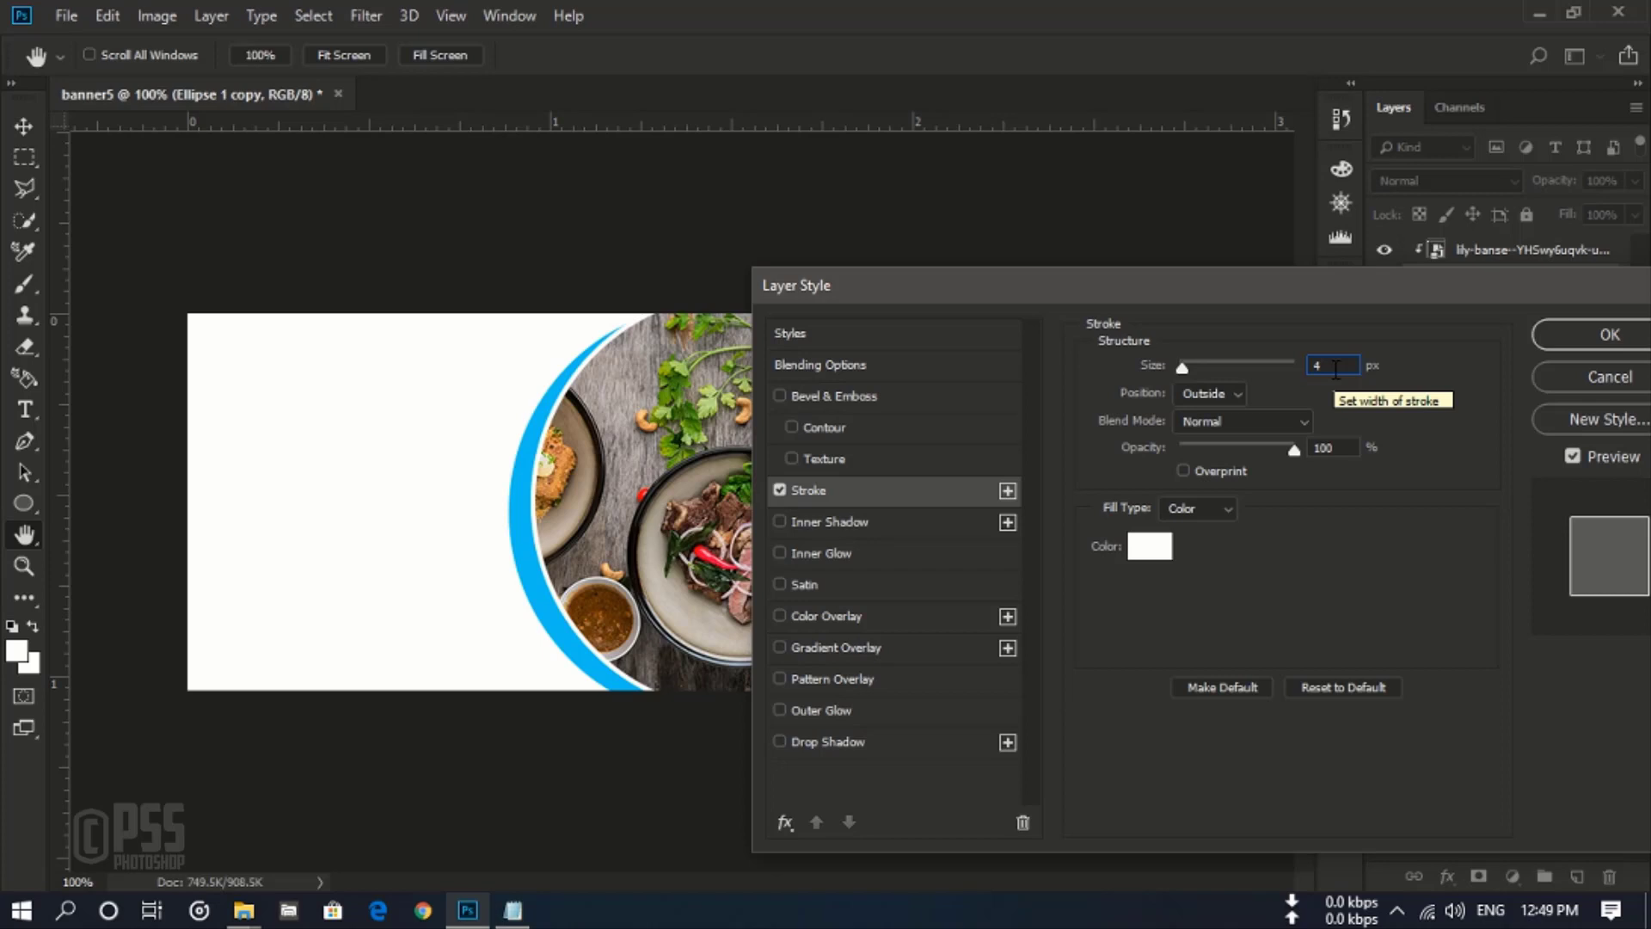
Step: Try the Inside position for the Ellipse 1 copy stroke and return it to Outside
click(1207, 394)
click(1205, 418)
click(1215, 391)
click(1207, 434)
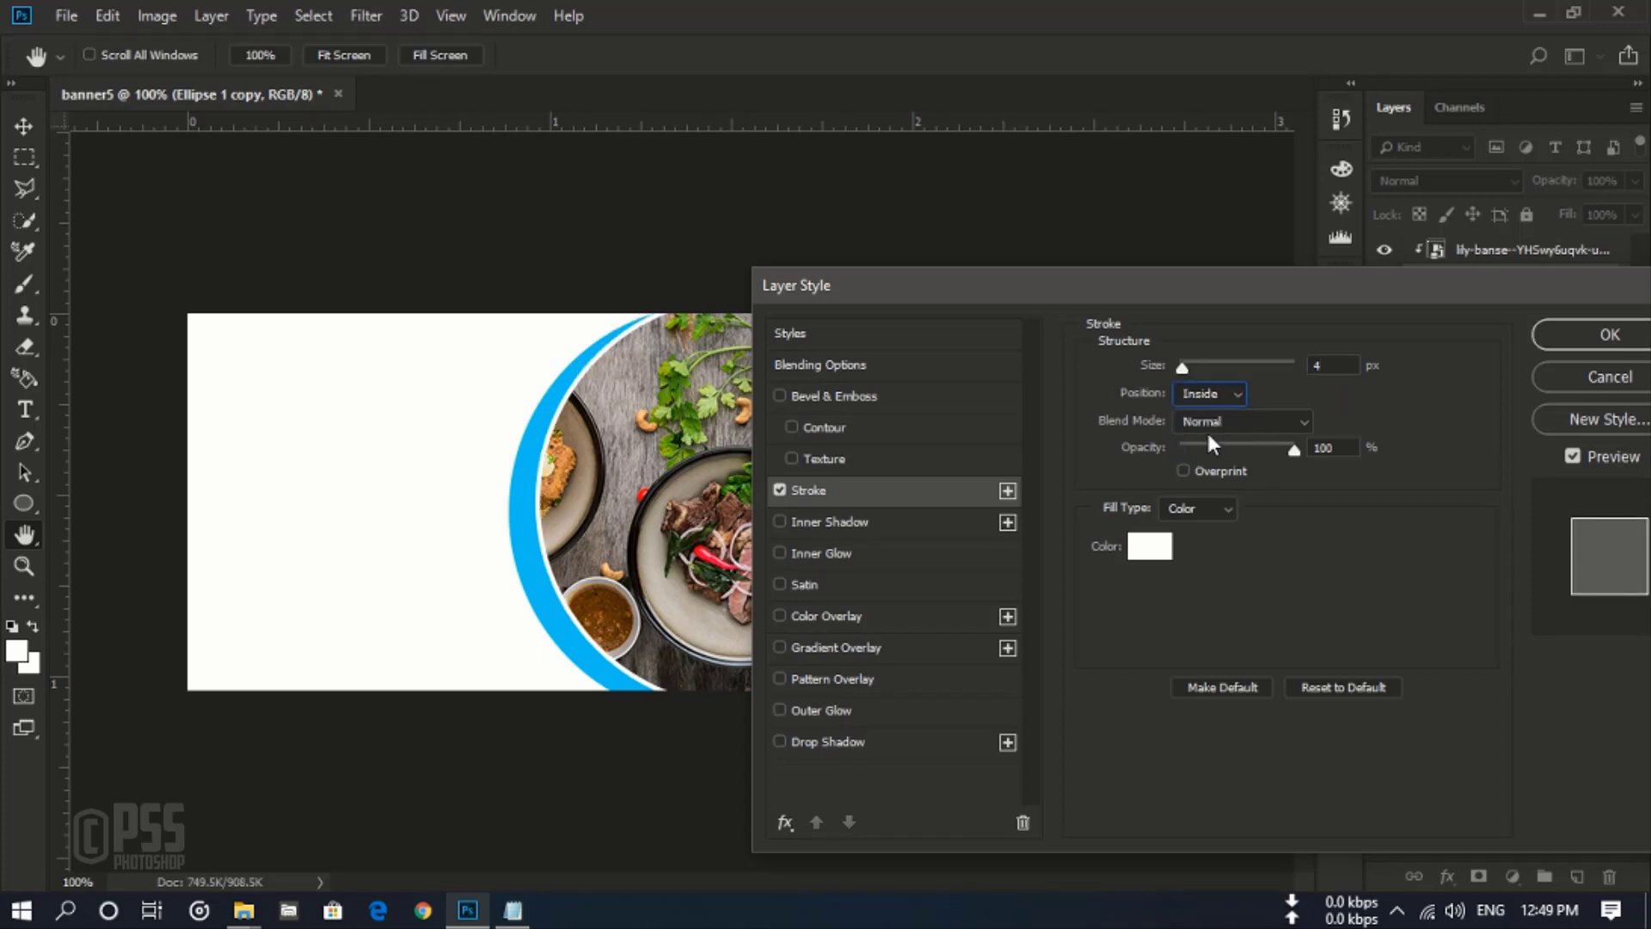
click(1208, 396)
click(1201, 421)
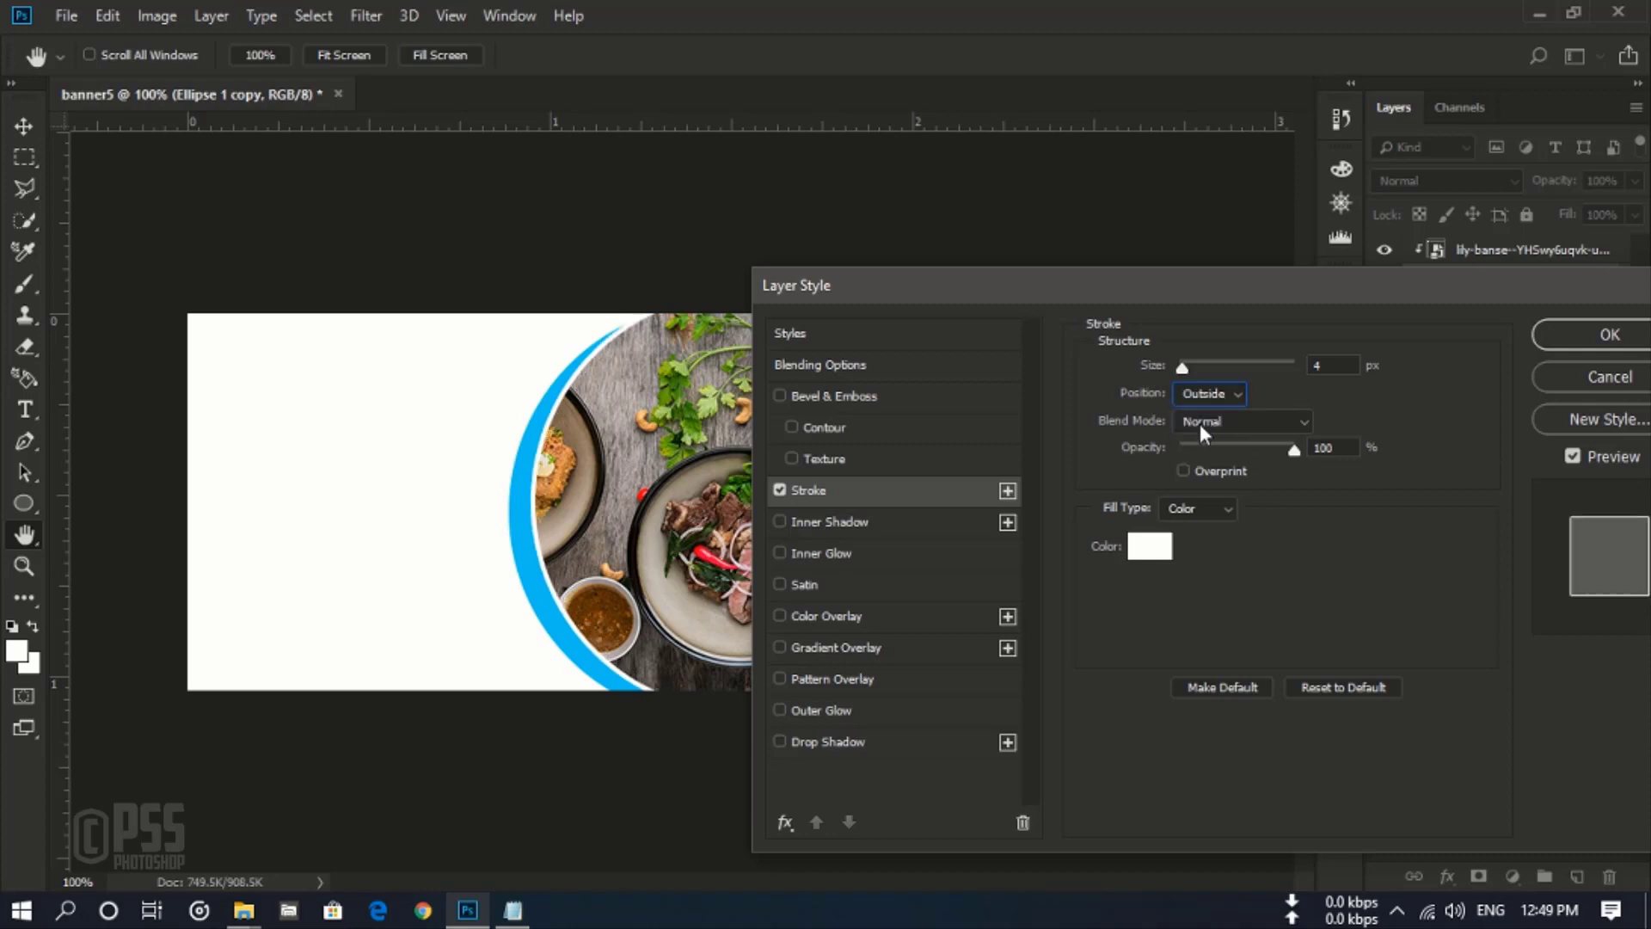
Step: Confirm white (ffffff) as the stroke colour and apply the layer style to Ellipse 1 copy
click(1157, 555)
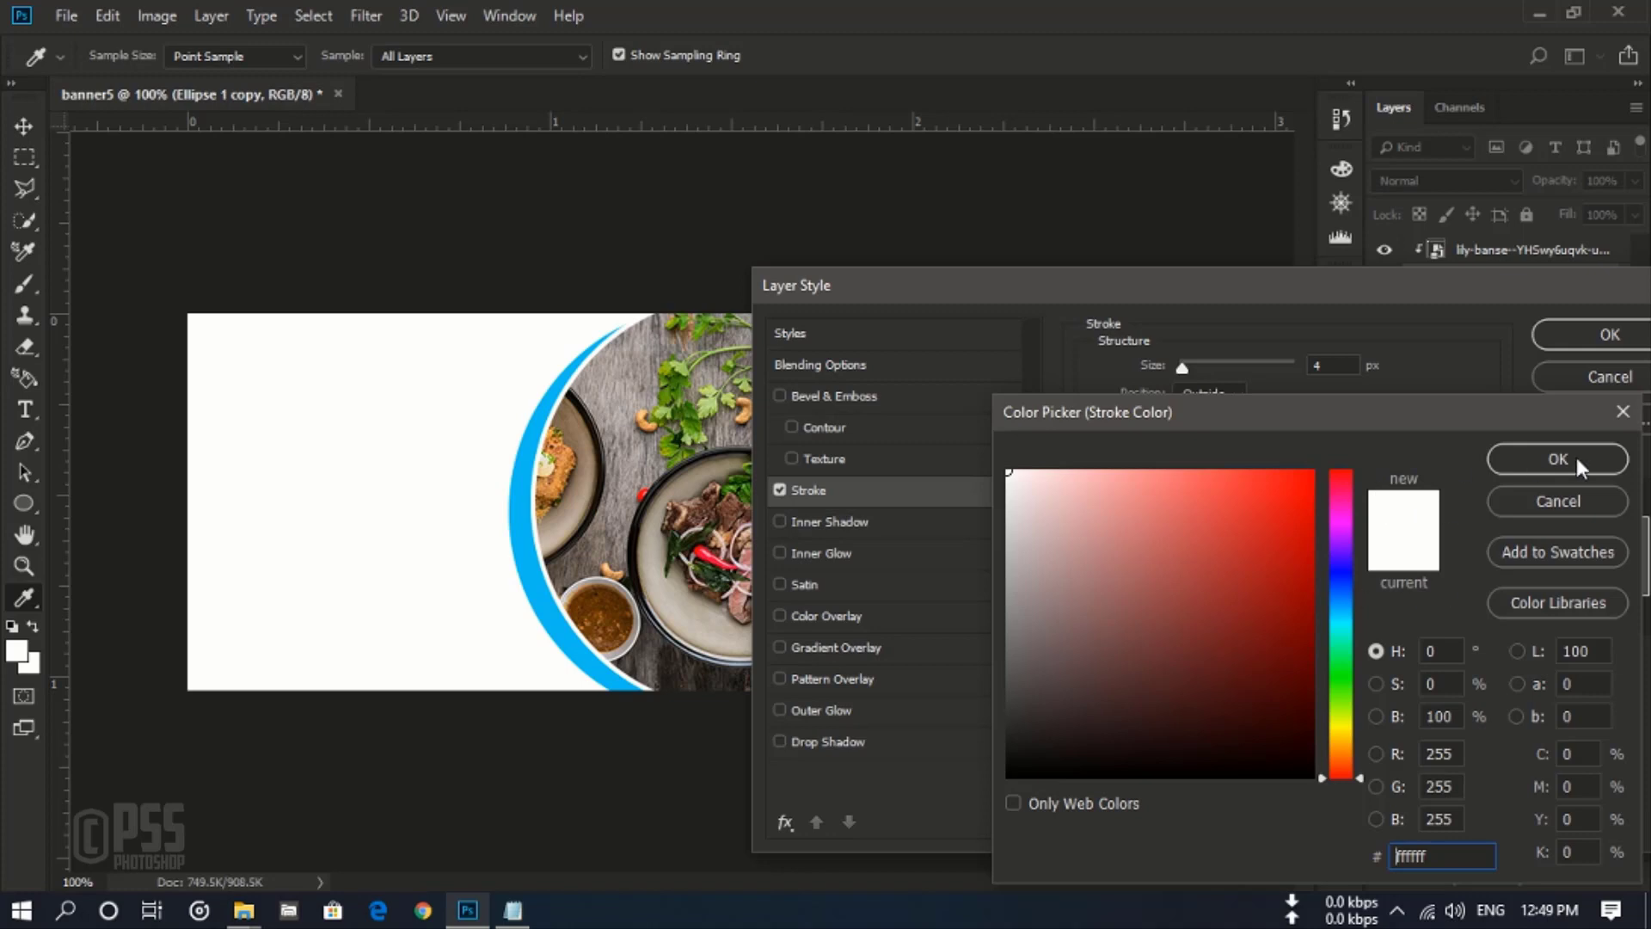
click(1576, 458)
click(1596, 342)
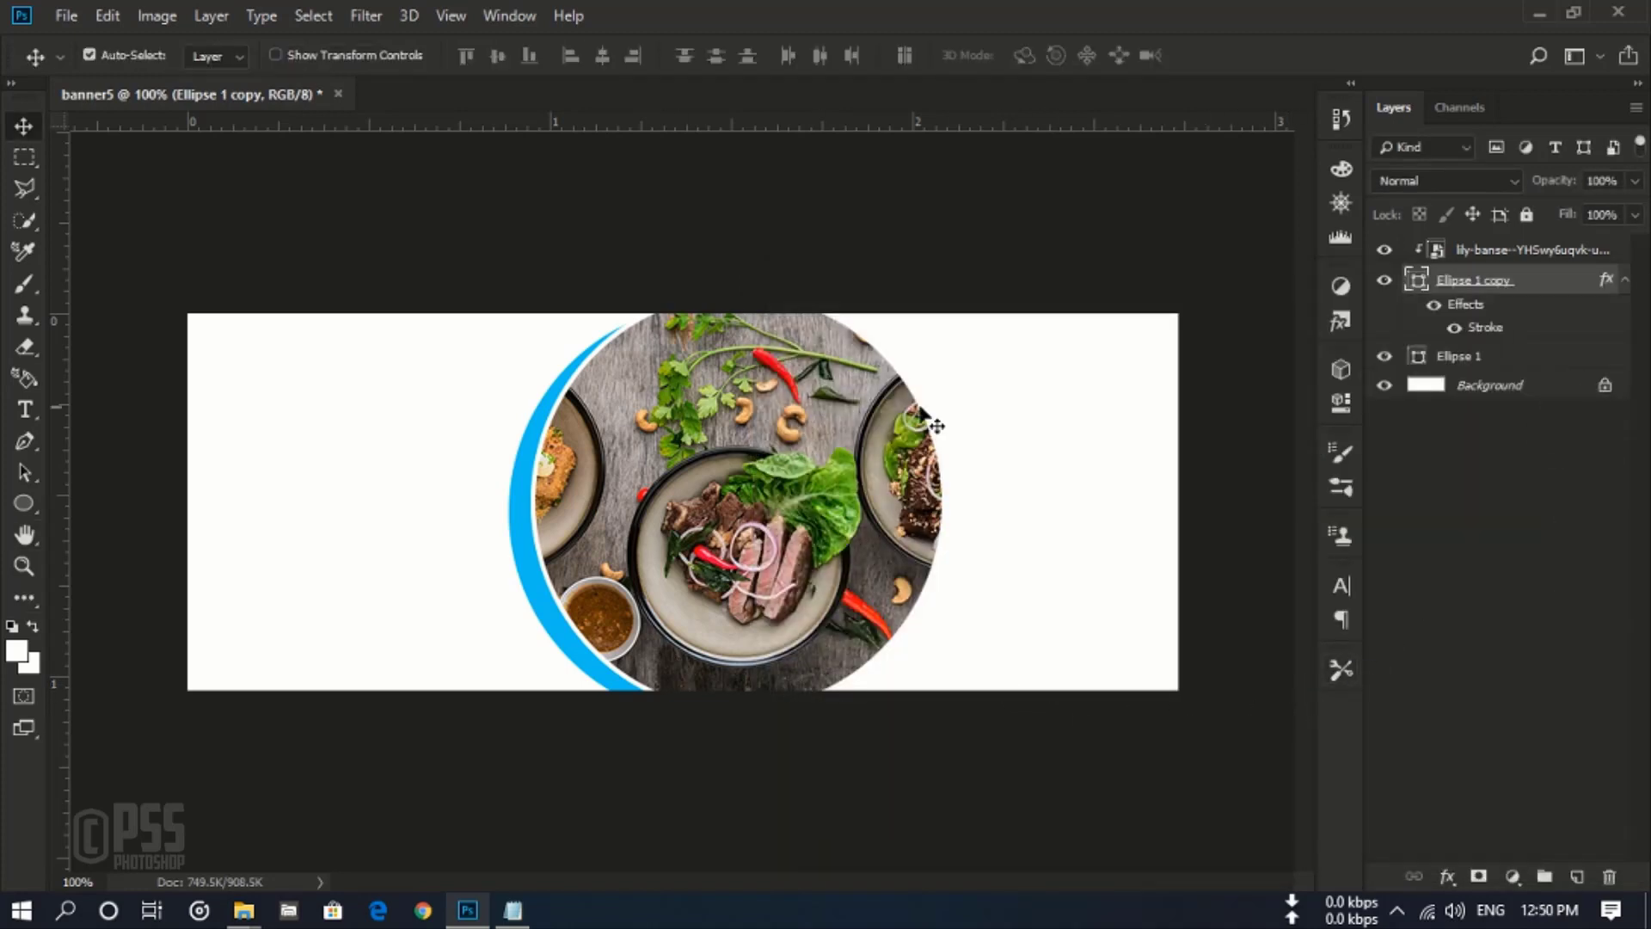
Step: Add a white outside Stroke layer style to the blue Ellipse 1 layer and collapse the effects list of Ellipse 1 copy
click(1445, 360)
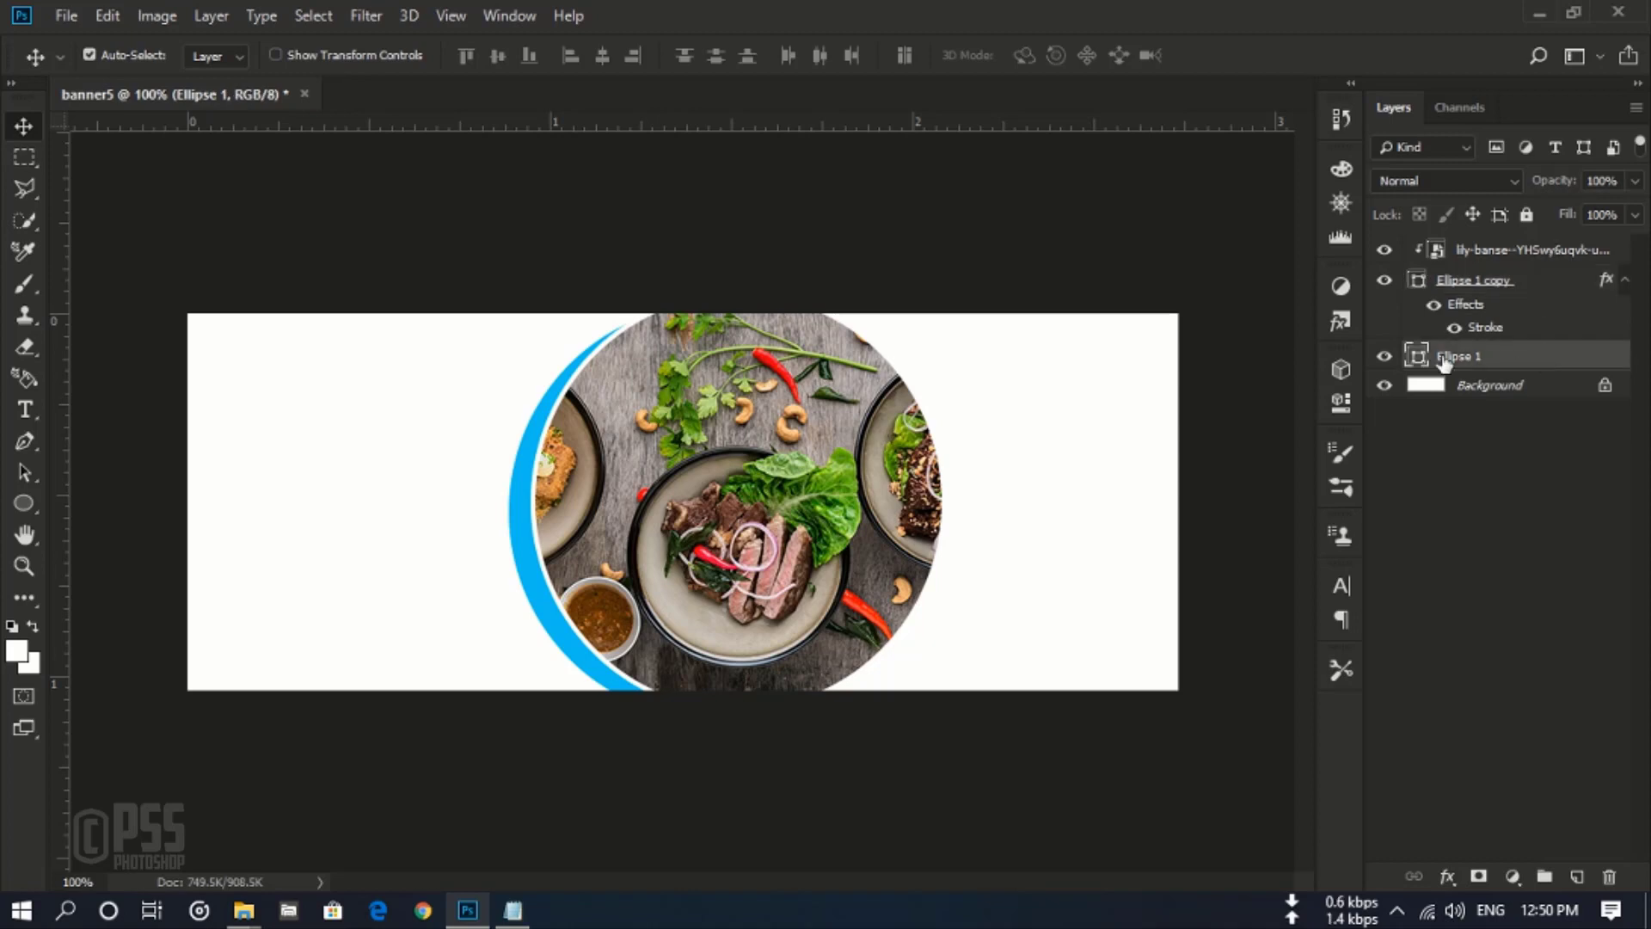
click(1625, 280)
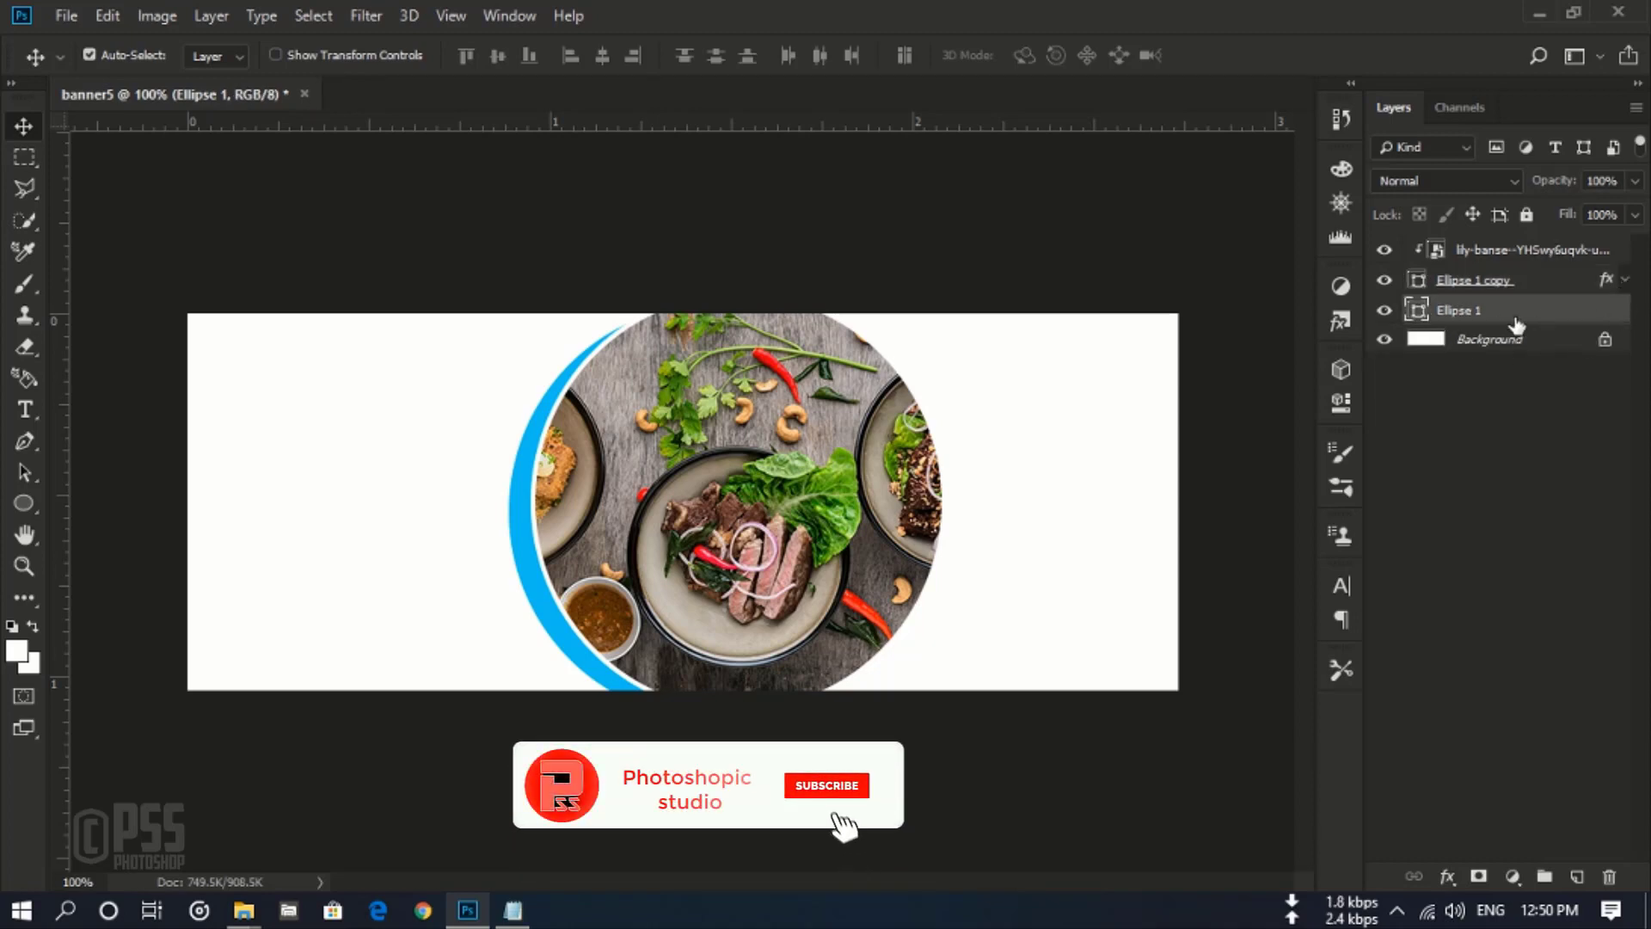
click(1447, 877)
click(1473, 706)
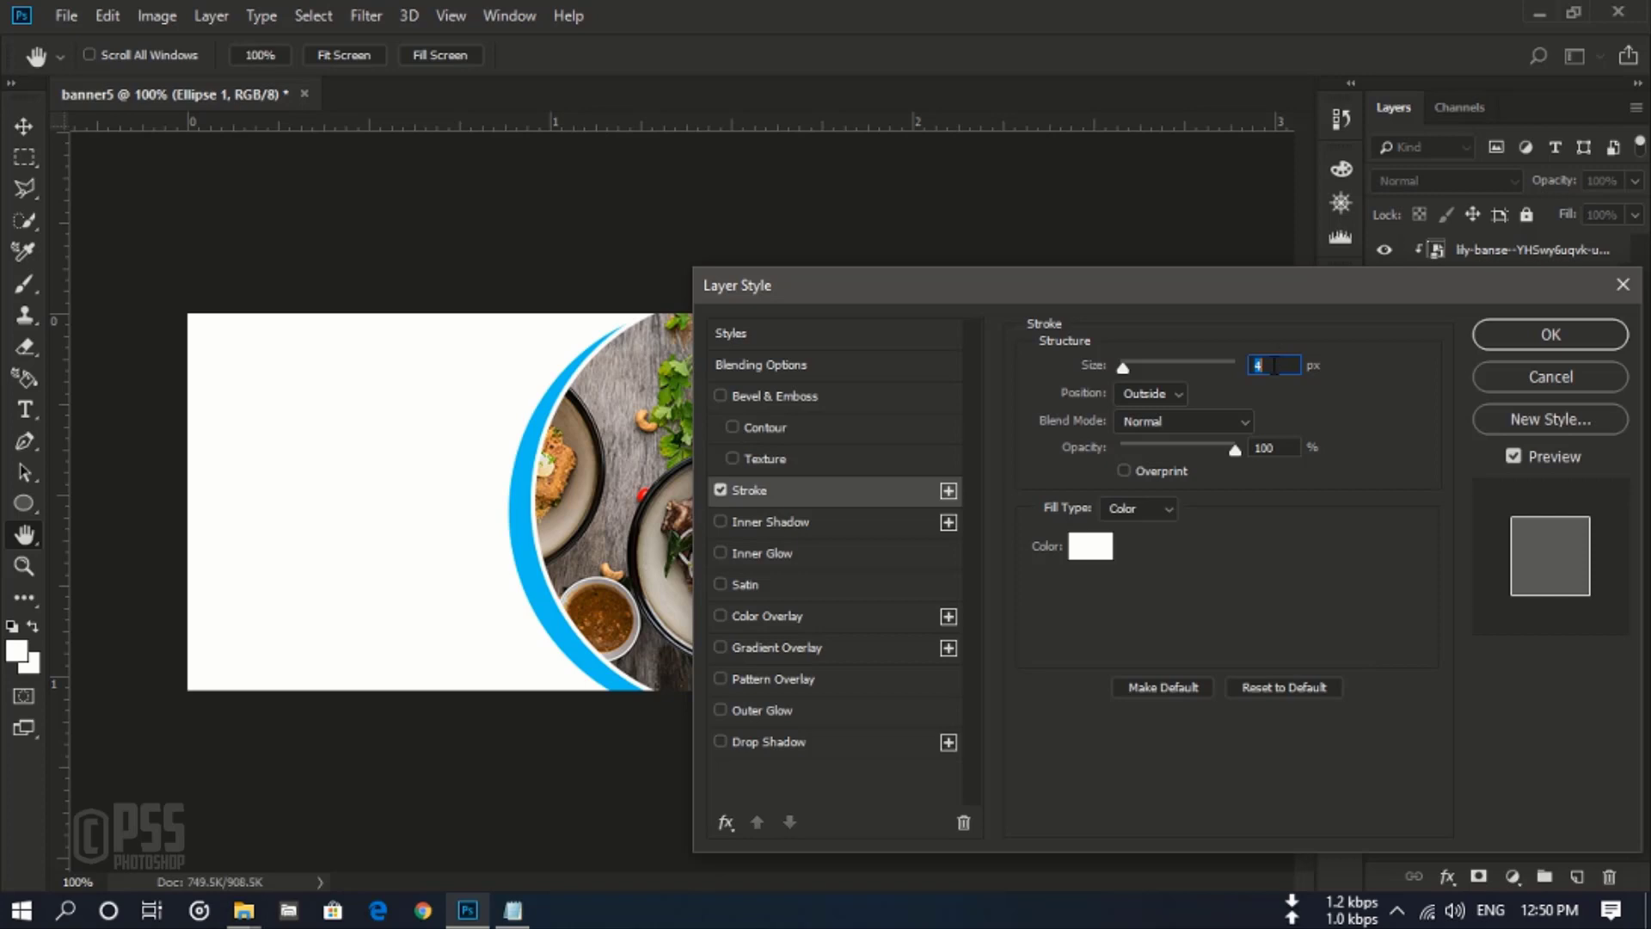
key(BackSpace)
click(1552, 335)
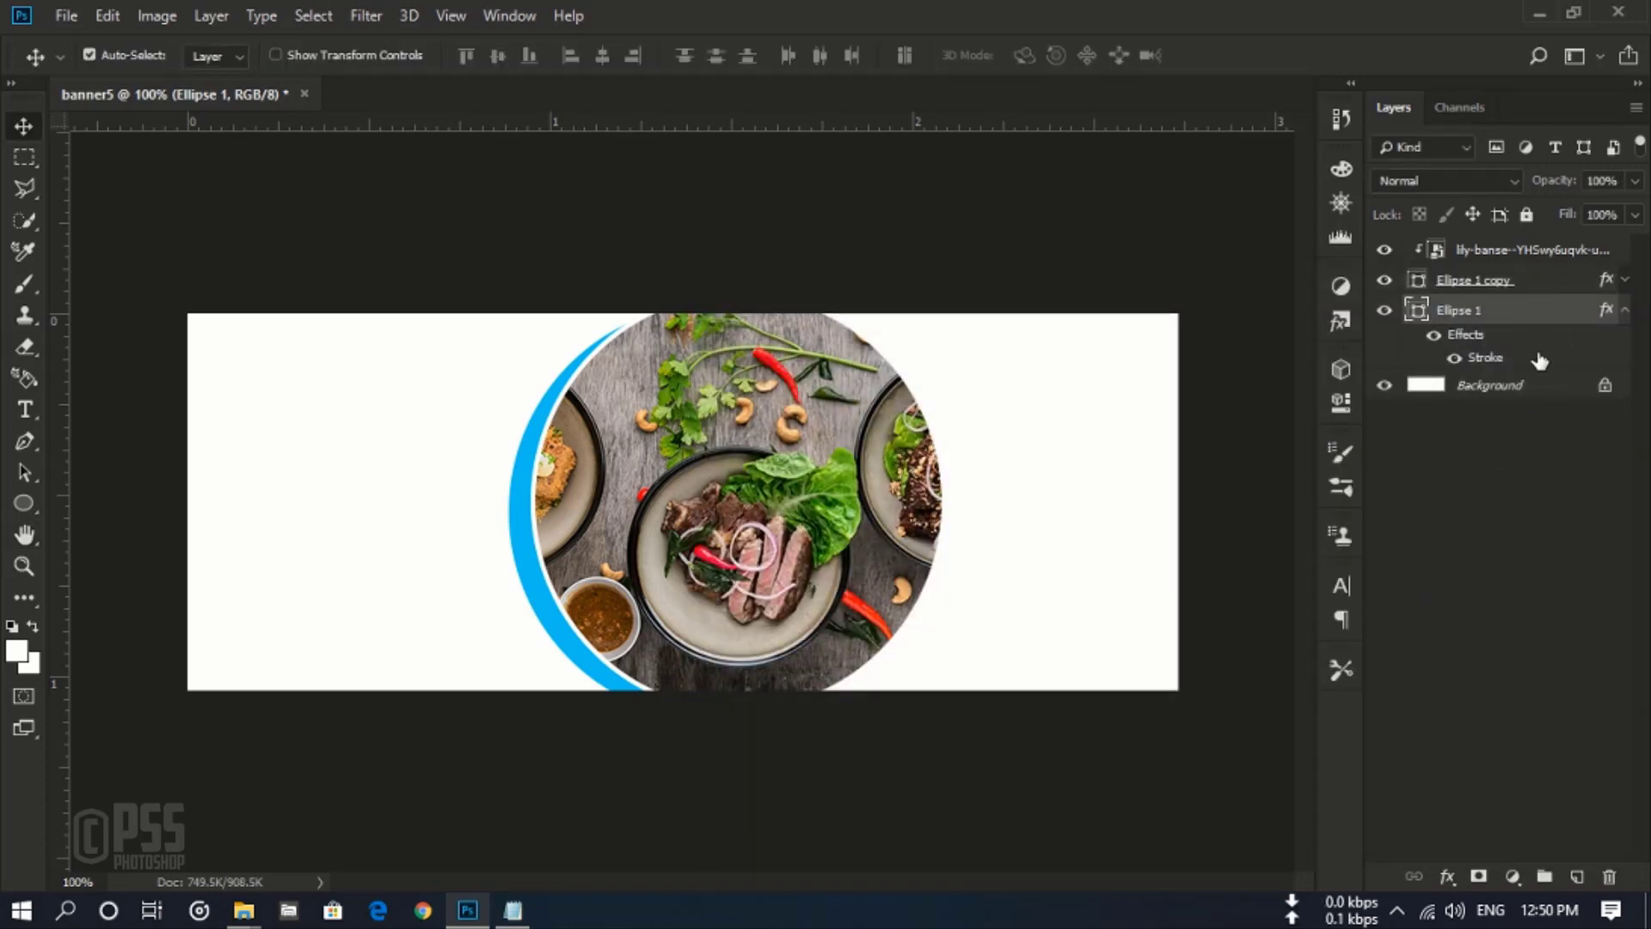
Step: Collapse the Ellipse 1 effects and place the blue mosaic image from the banner6 folder as an embedded layer directly above the Background
click(1525, 381)
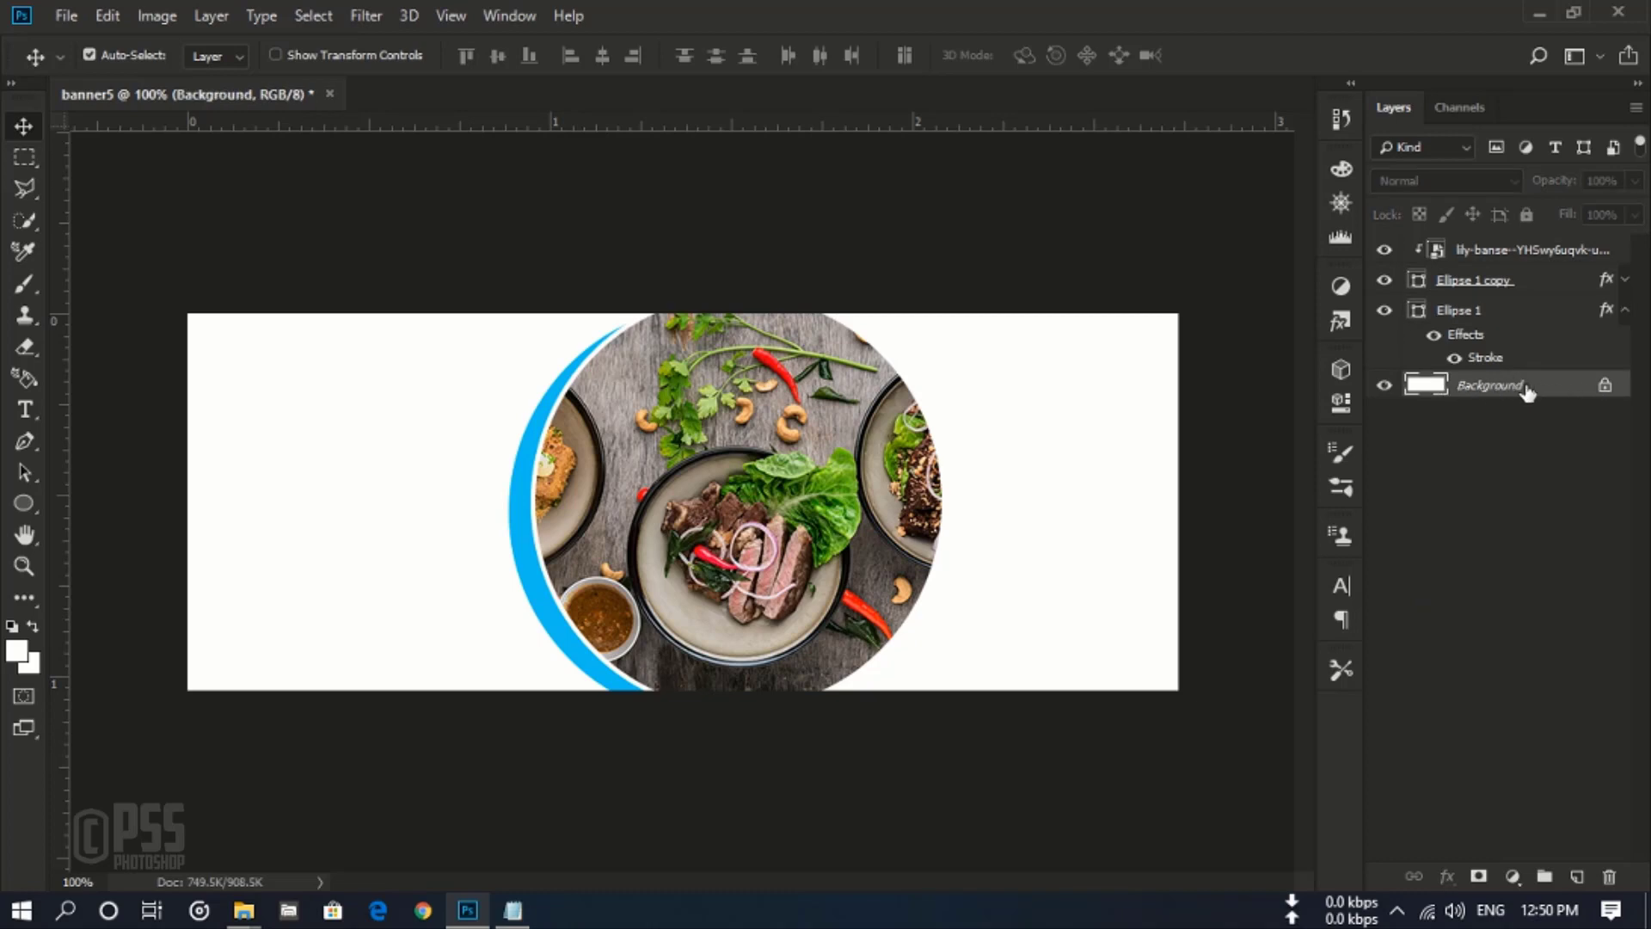
click(1625, 309)
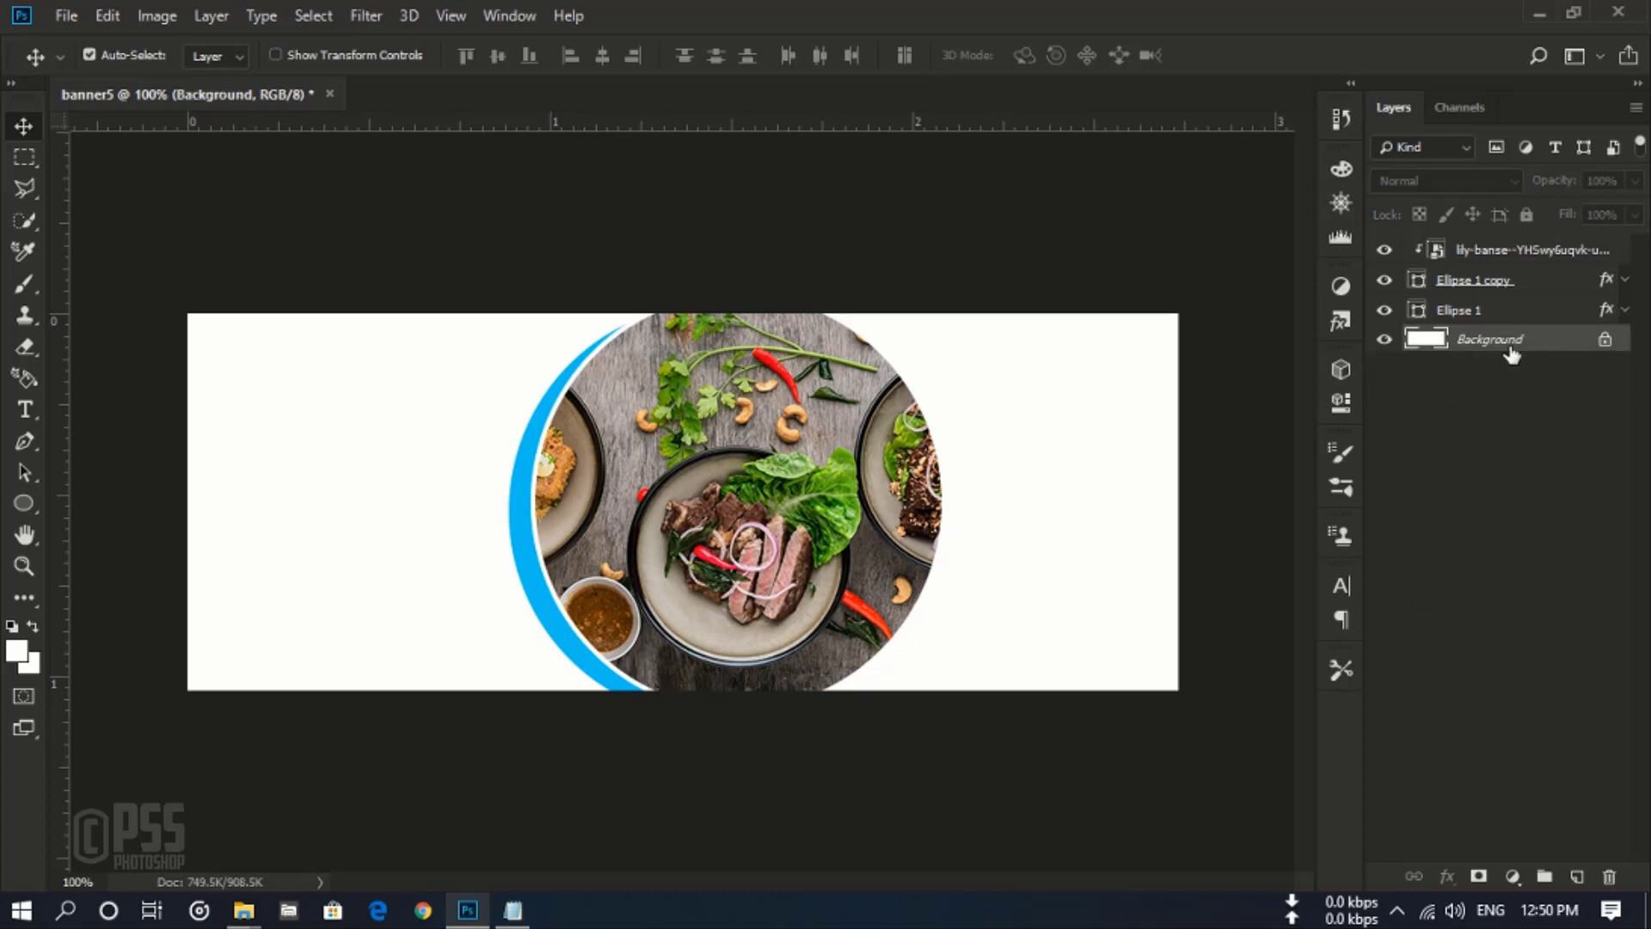
click(67, 16)
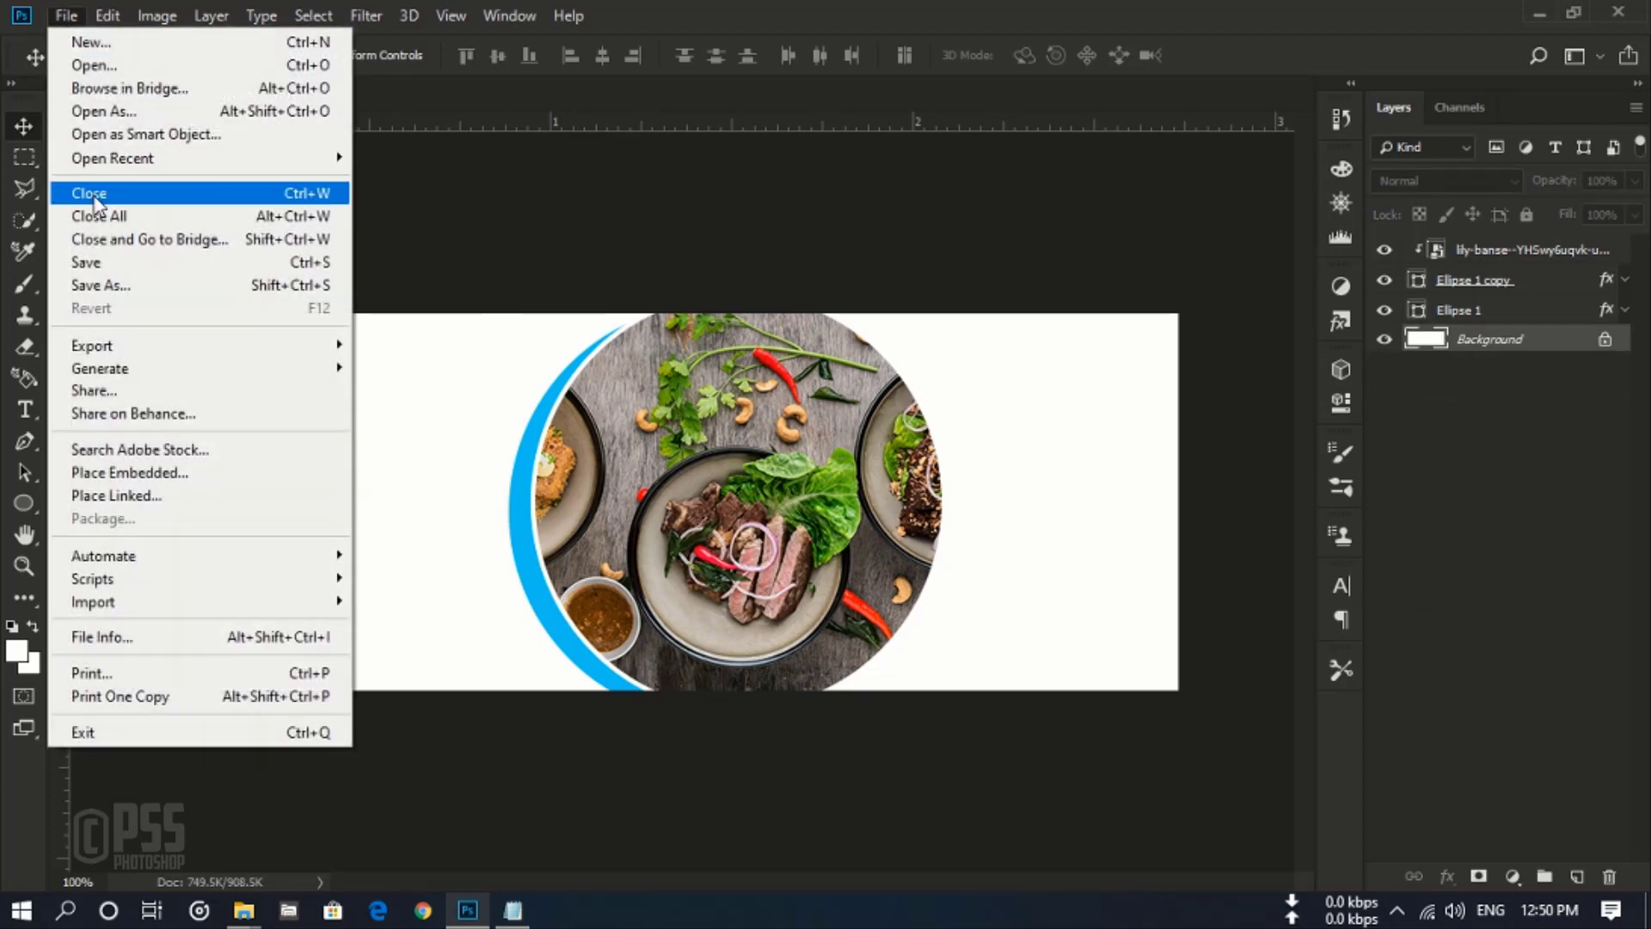
click(171, 472)
click(869, 370)
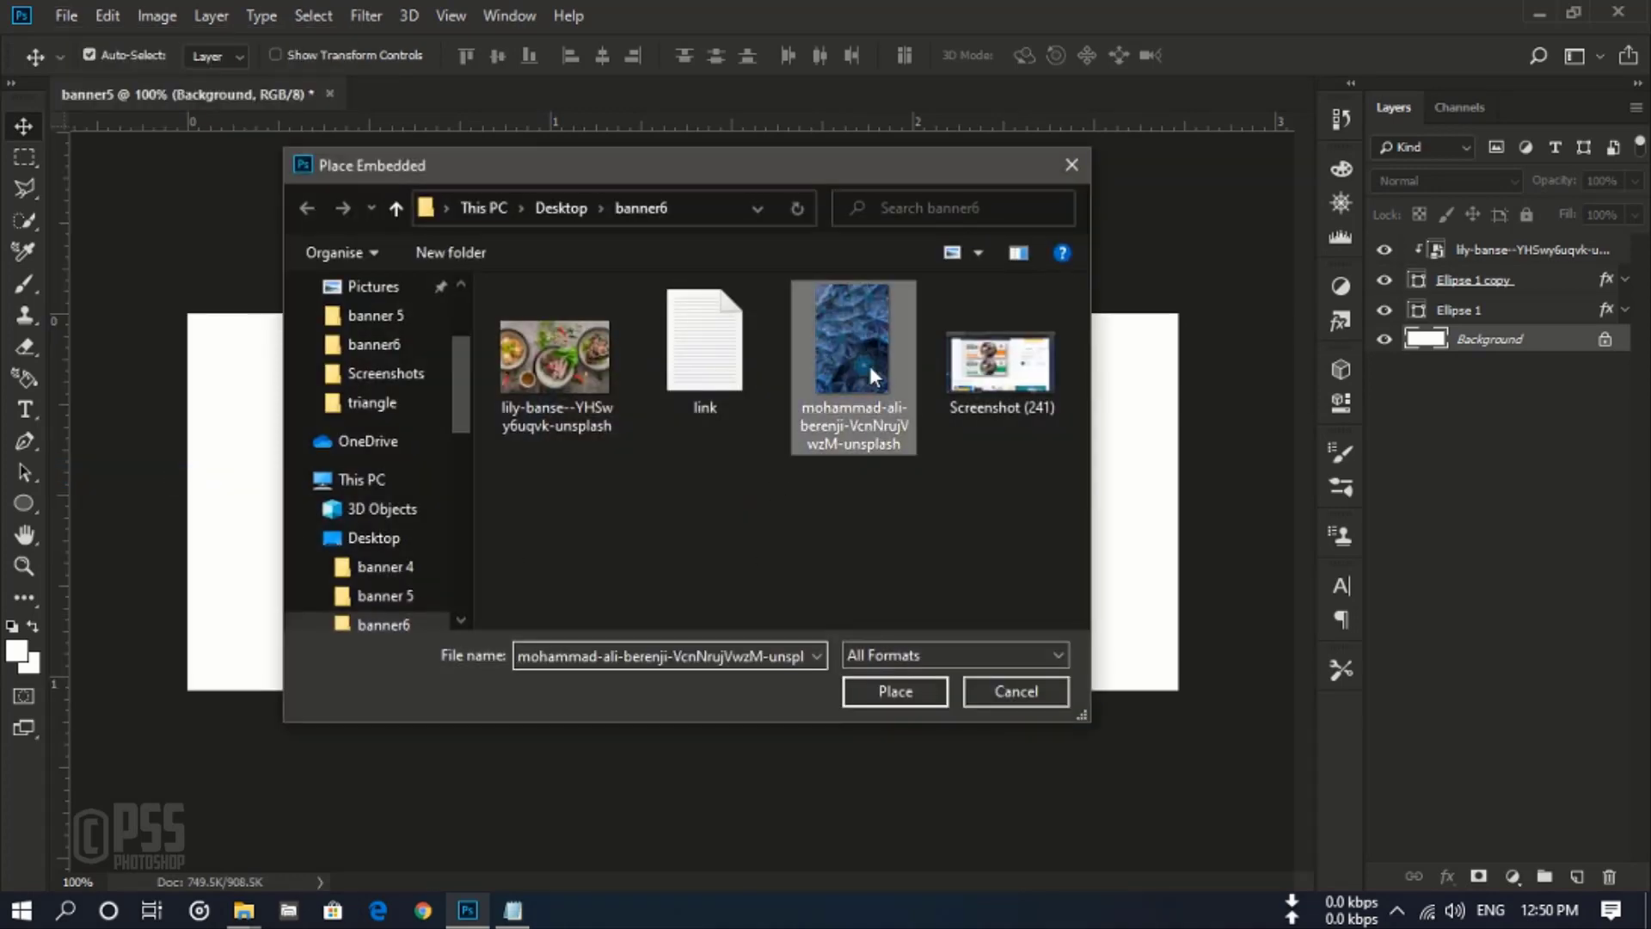
click(917, 699)
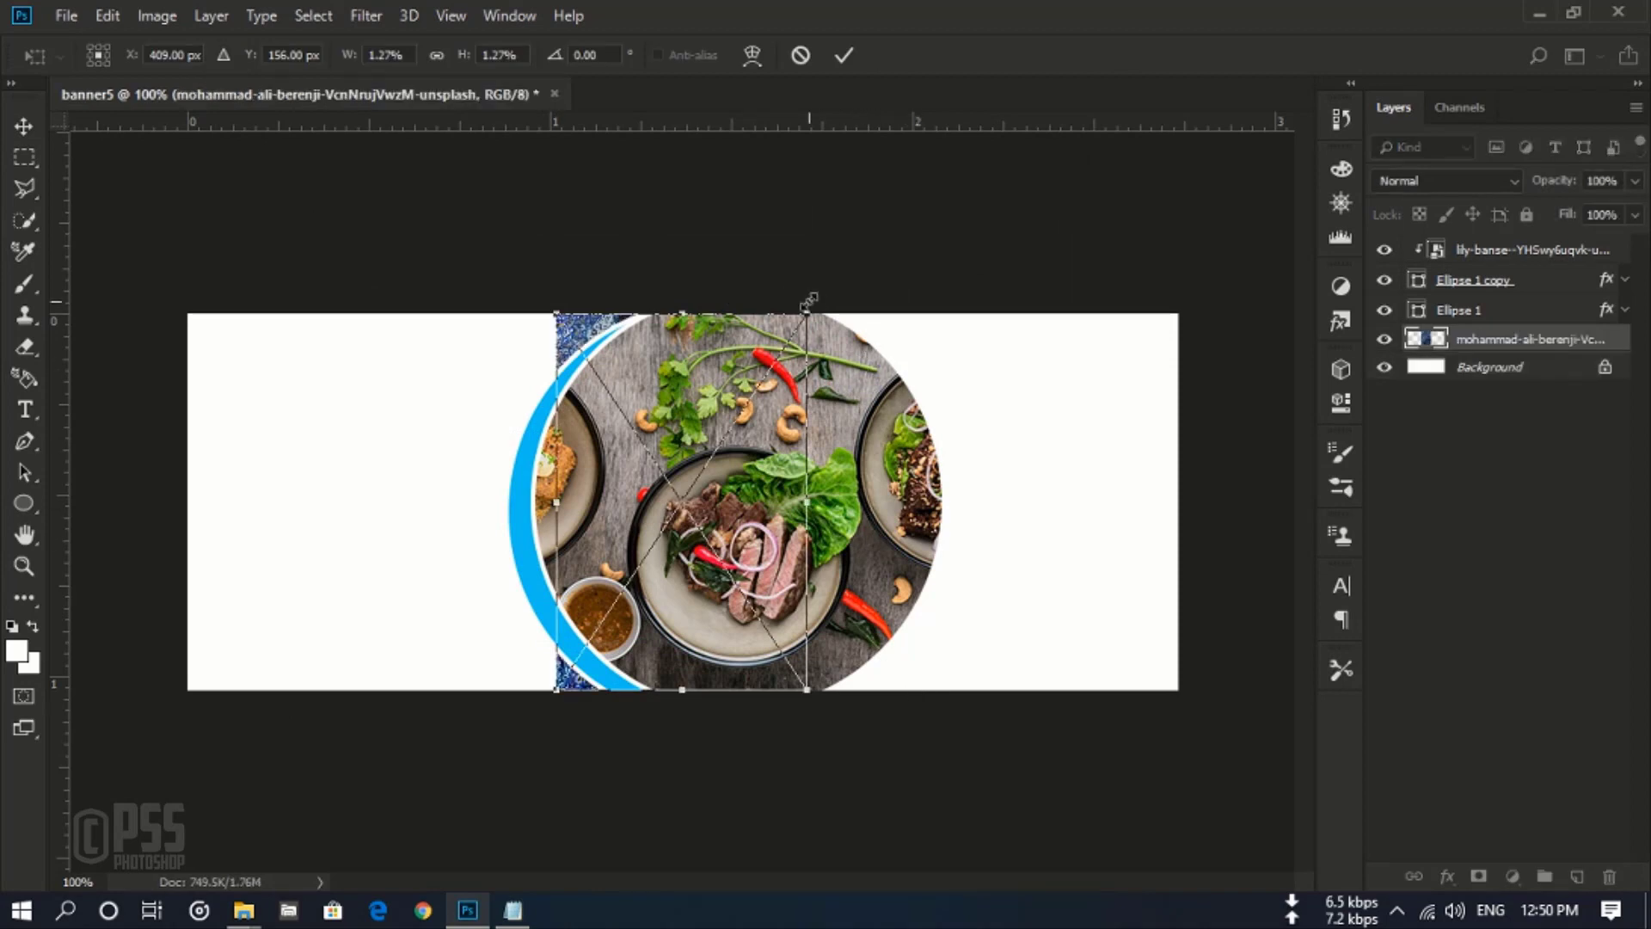
Step: Rotate the placed mosaic image to about 90.32° and align it with the canvas's upper-left corner at about X 155.81 px, Y 104.74 px
drag(821, 300, 982, 719)
drag(694, 458, 389, 397)
drag(587, 307, 591, 312)
key(Right)
key(Right)
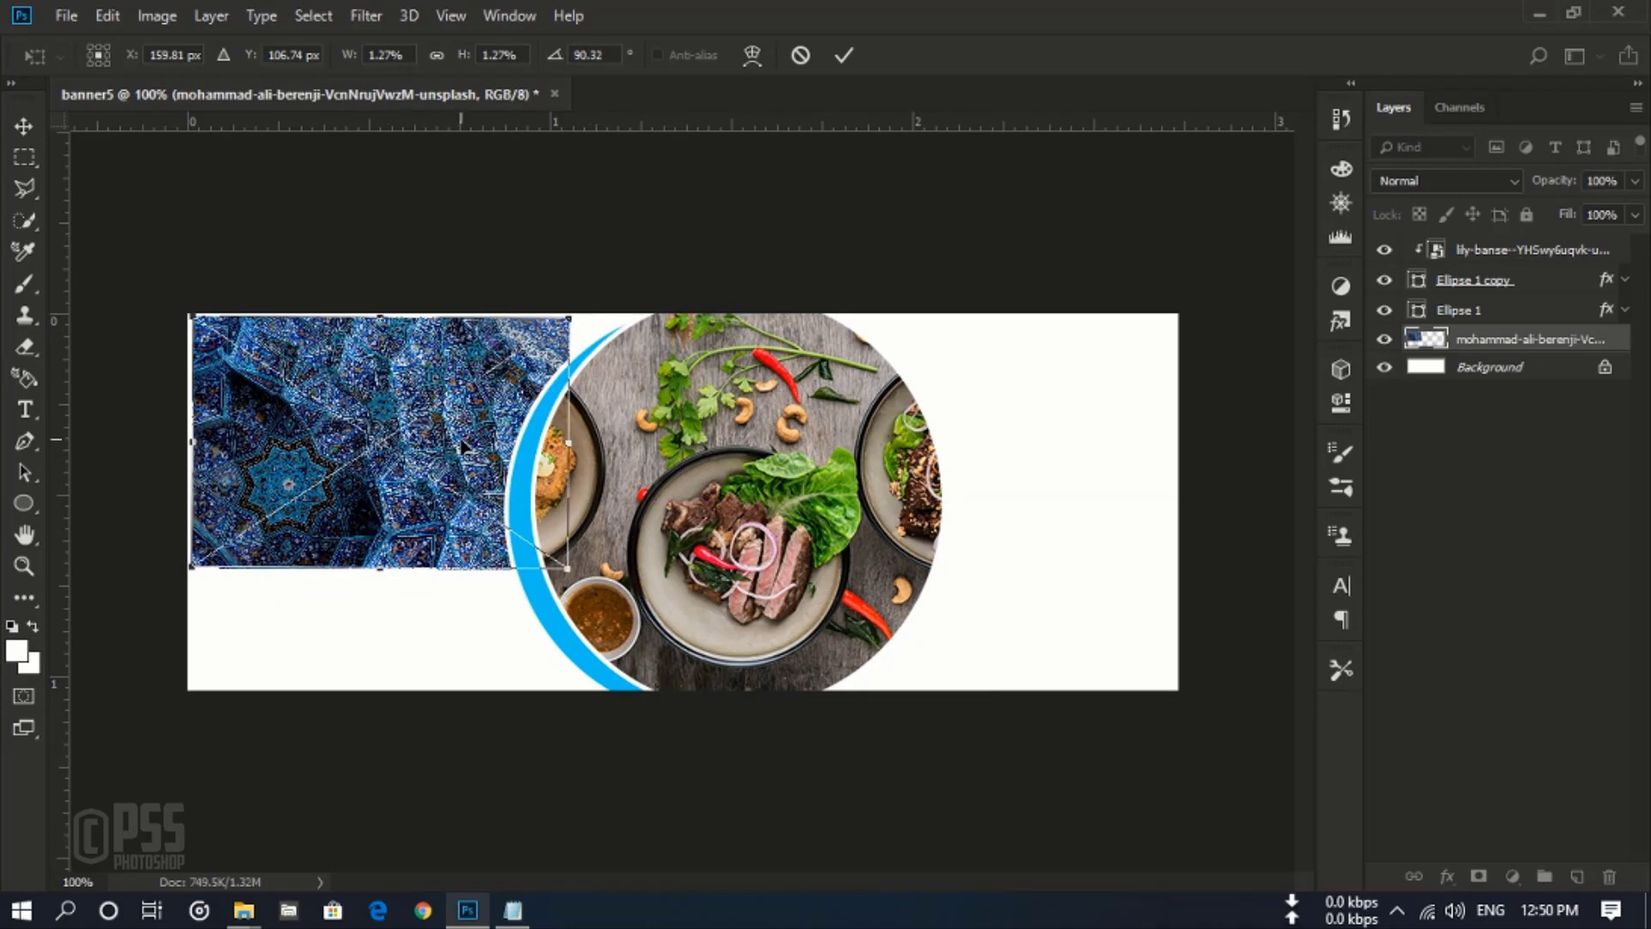
key(Left)
key(Left)
key(Left)
key(Left)
key(Up)
key(Up)
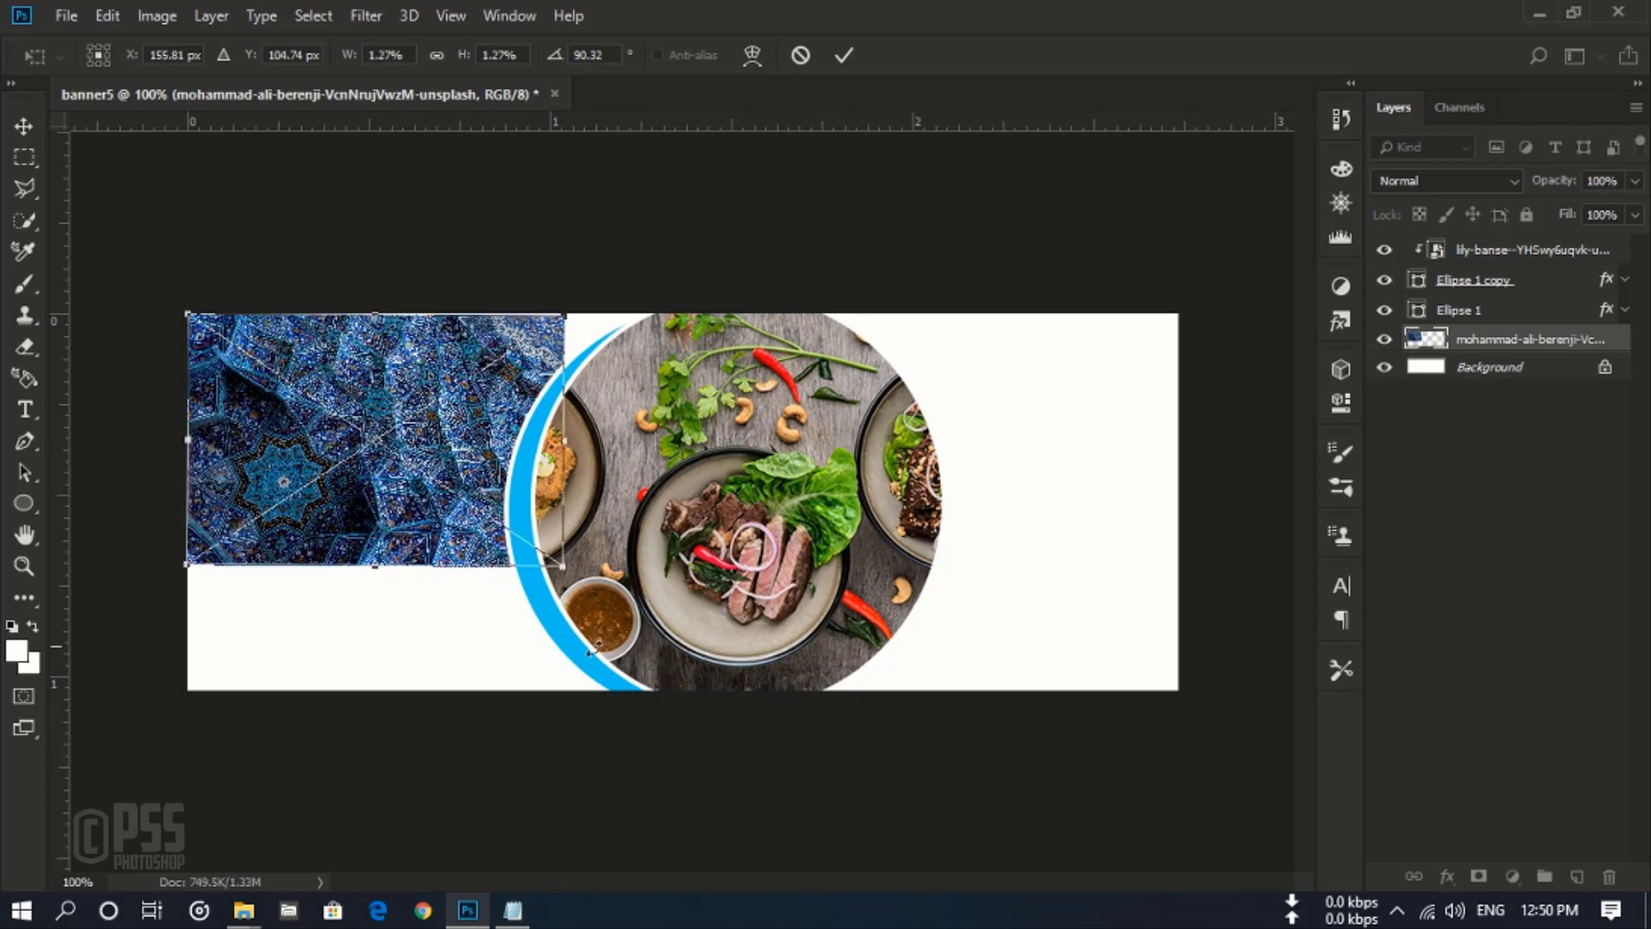
Step: Scale the mosaic image proportionally to about 3.37% so it covers the whole canvas, and apply the transform
drag(563, 566, 1095, 693)
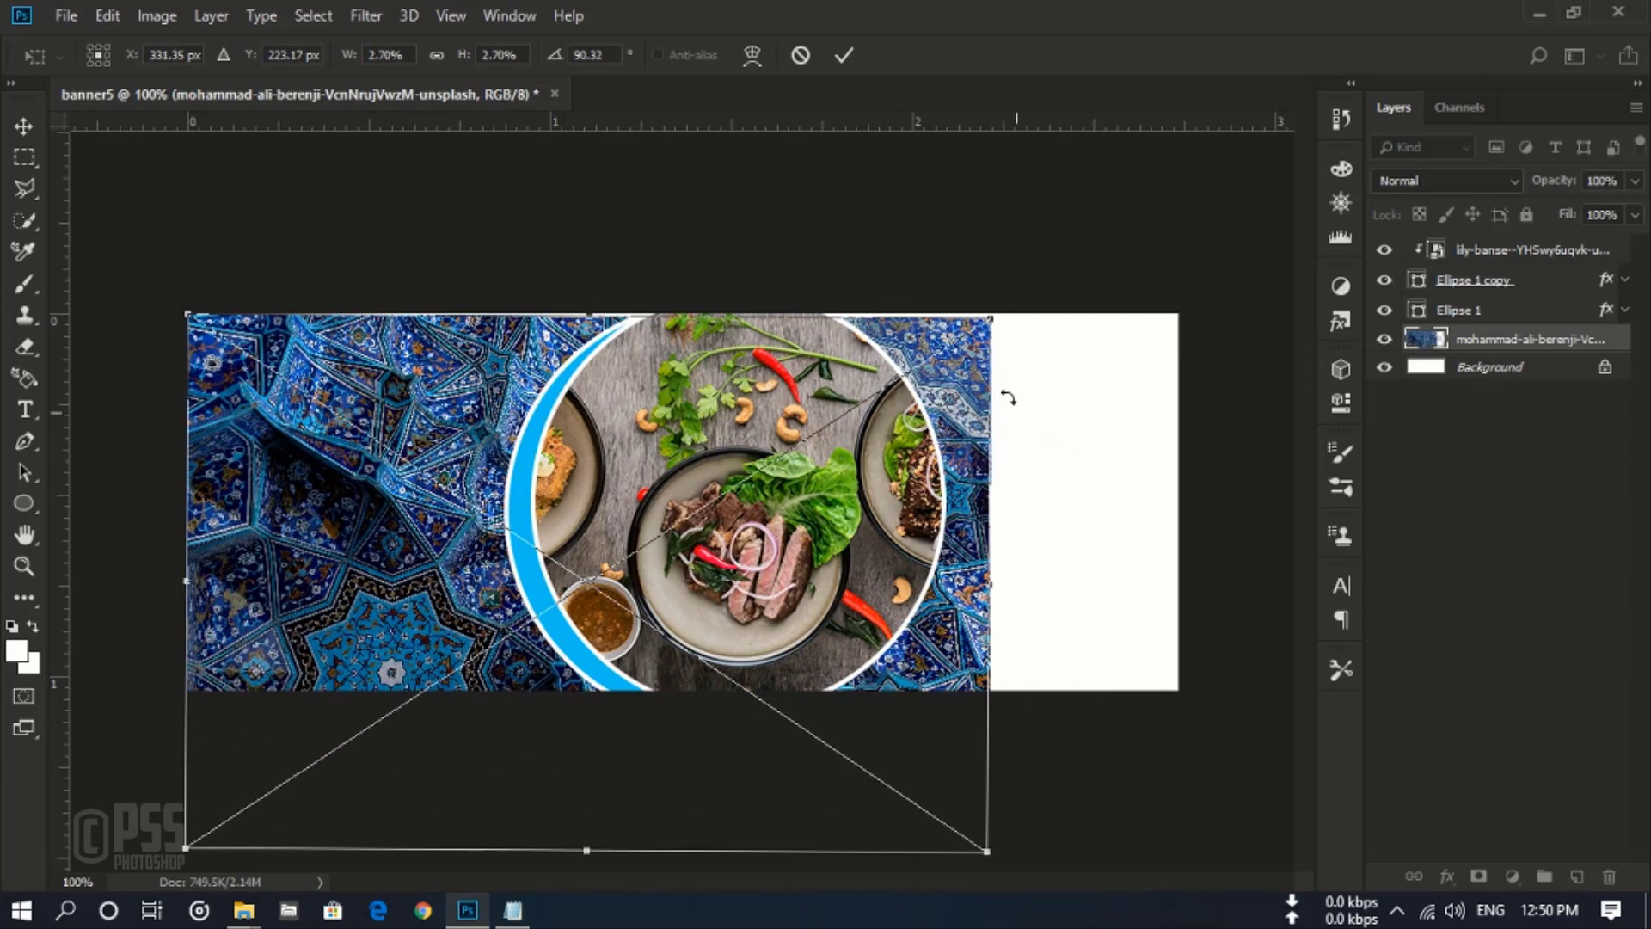
drag(1064, 316, 1239, 272)
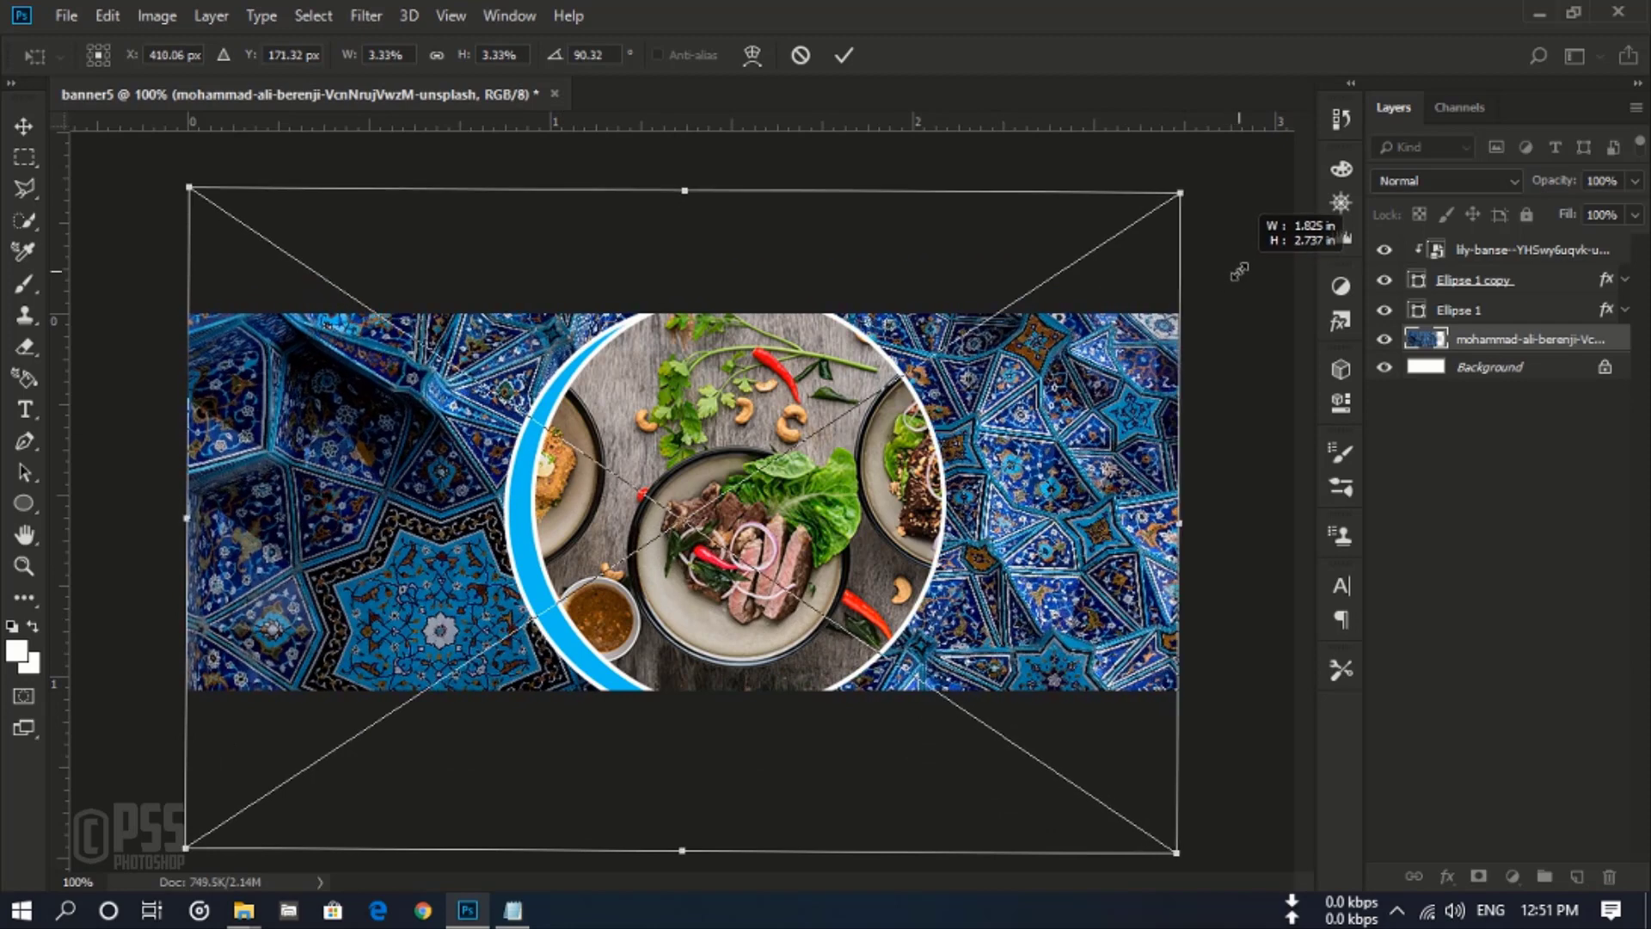
click(842, 54)
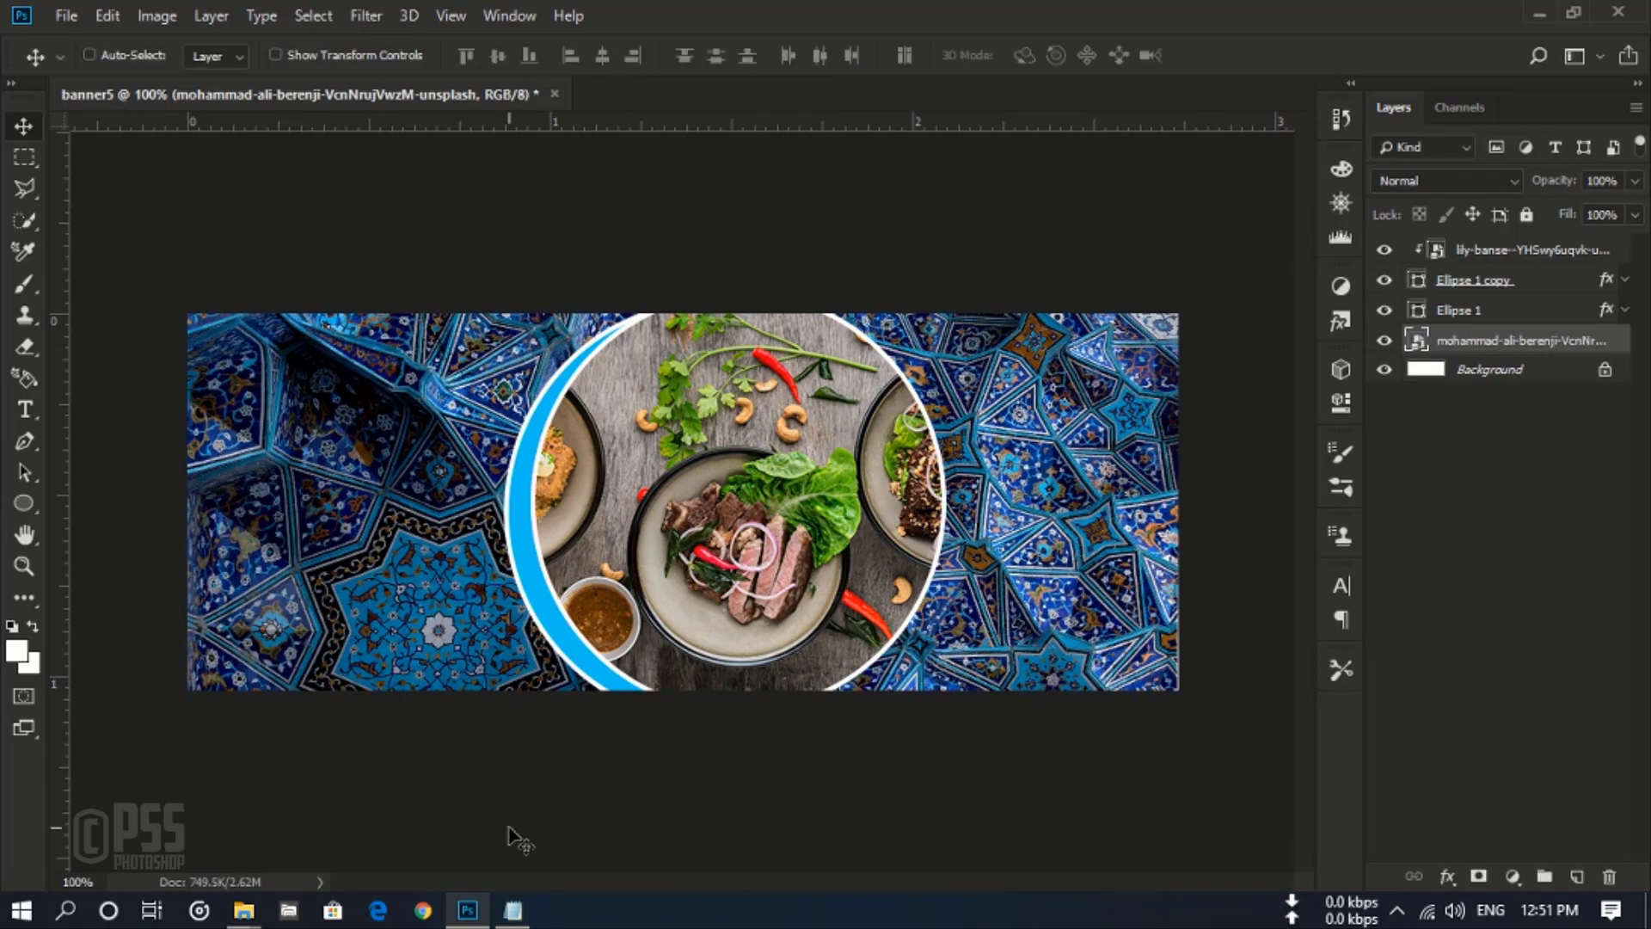
key(ctrl+t)
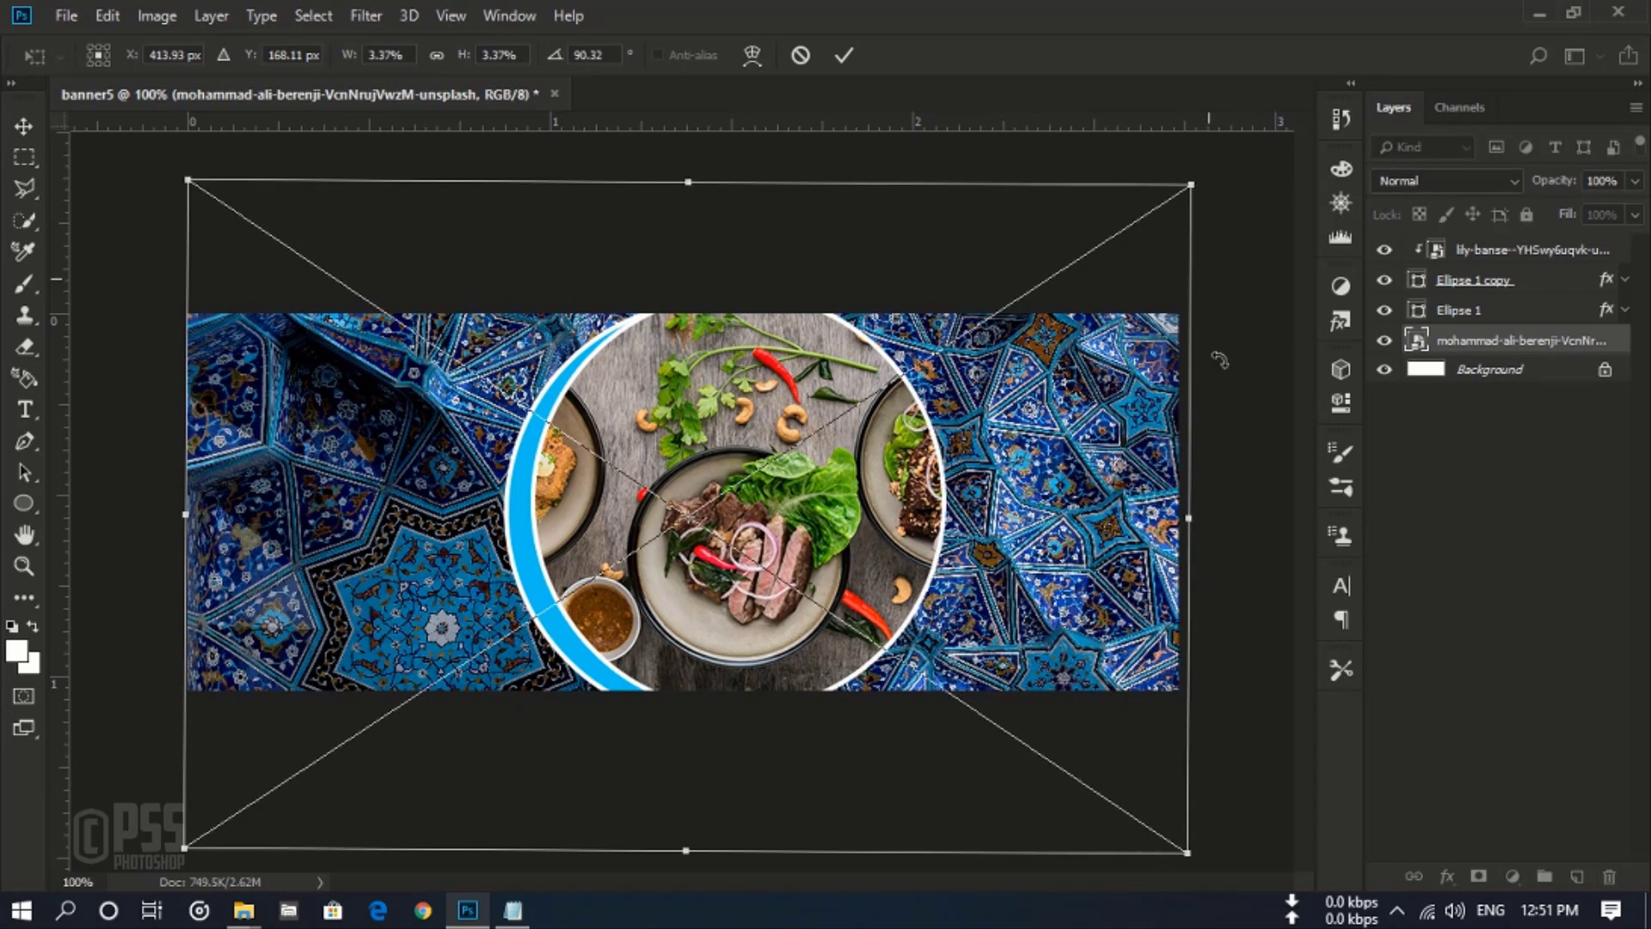
key(Return)
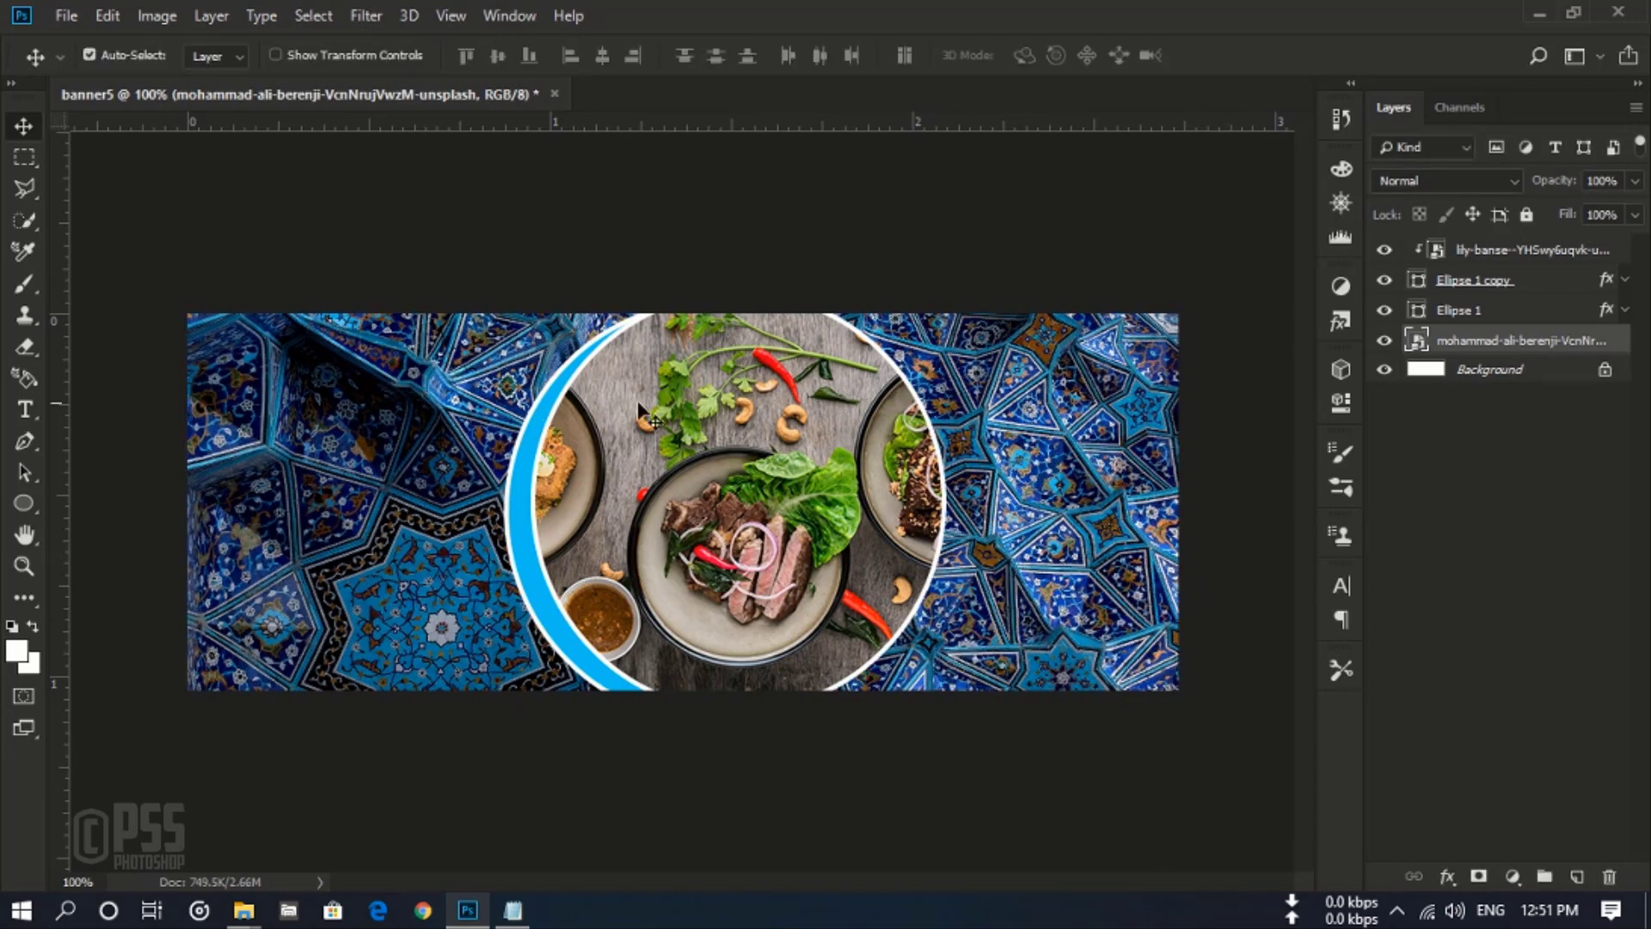
Step: Recolour the Ellipse 1 crescent to the darker blue 0278a3 sampled from the star in the mosaic background
click(555, 618)
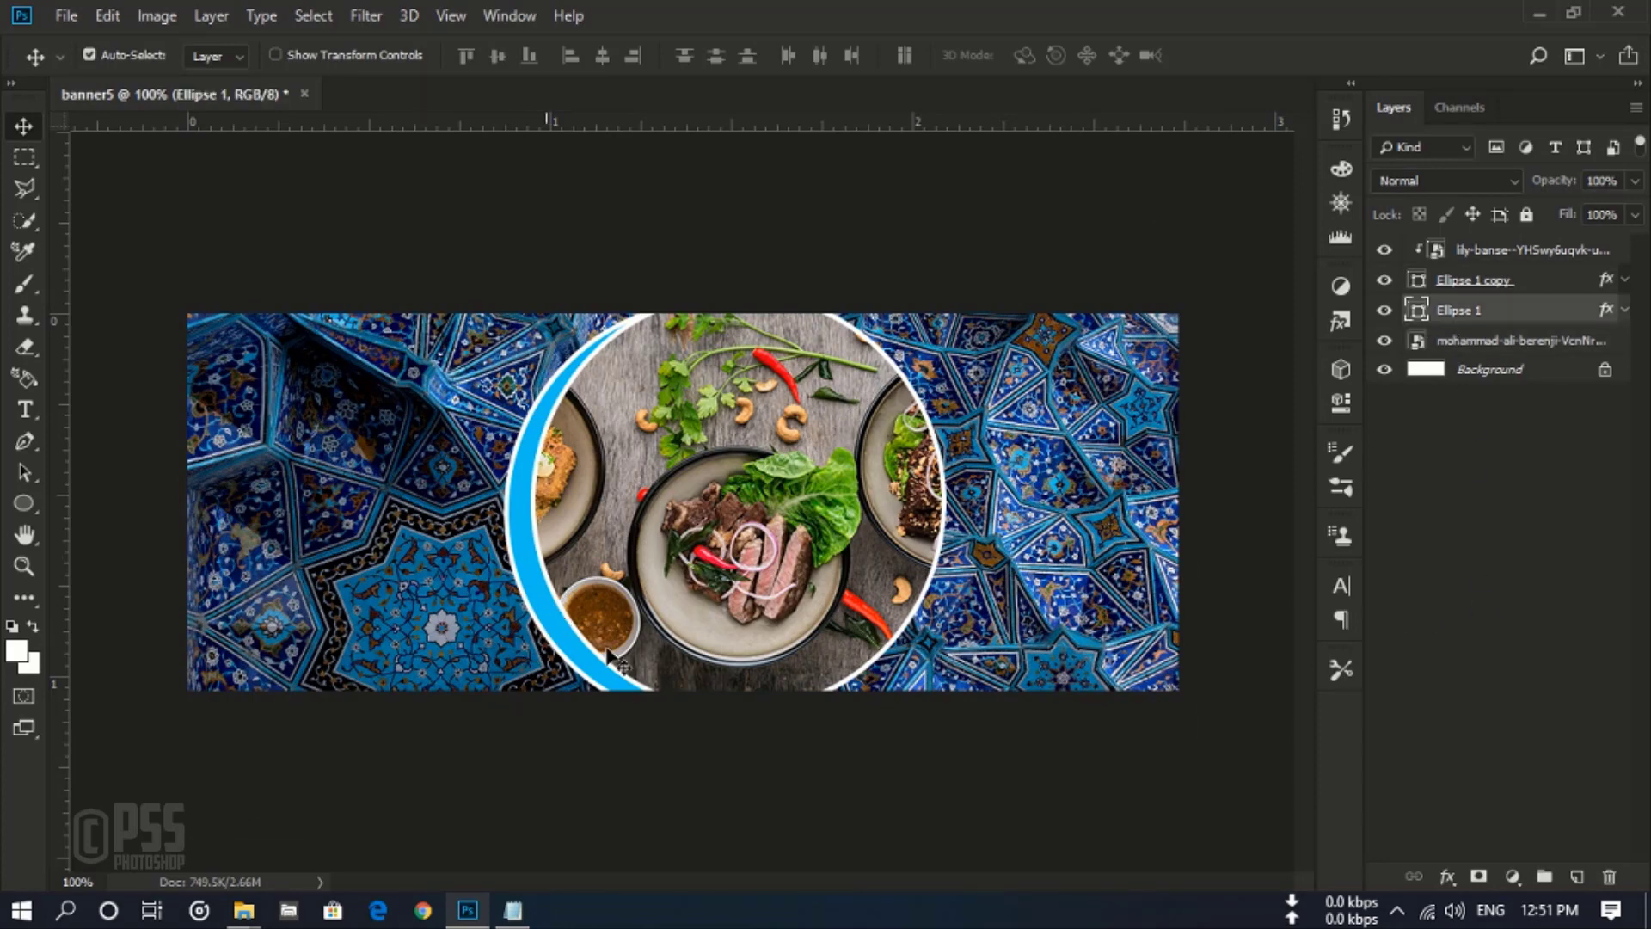
double_click(1417, 311)
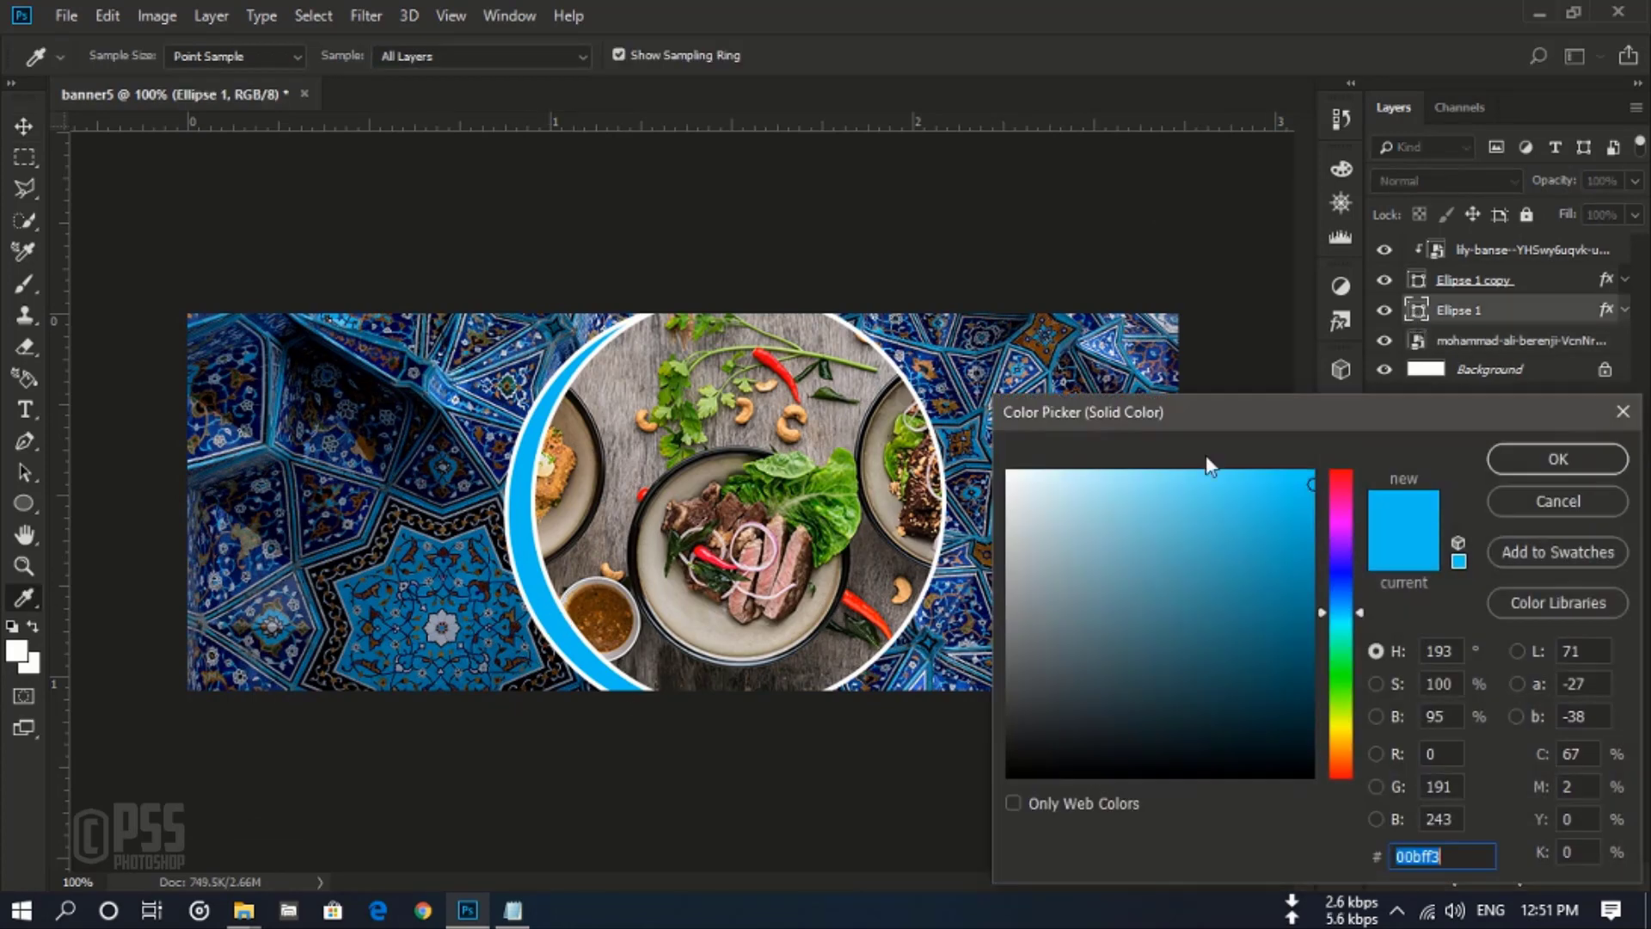
click(347, 573)
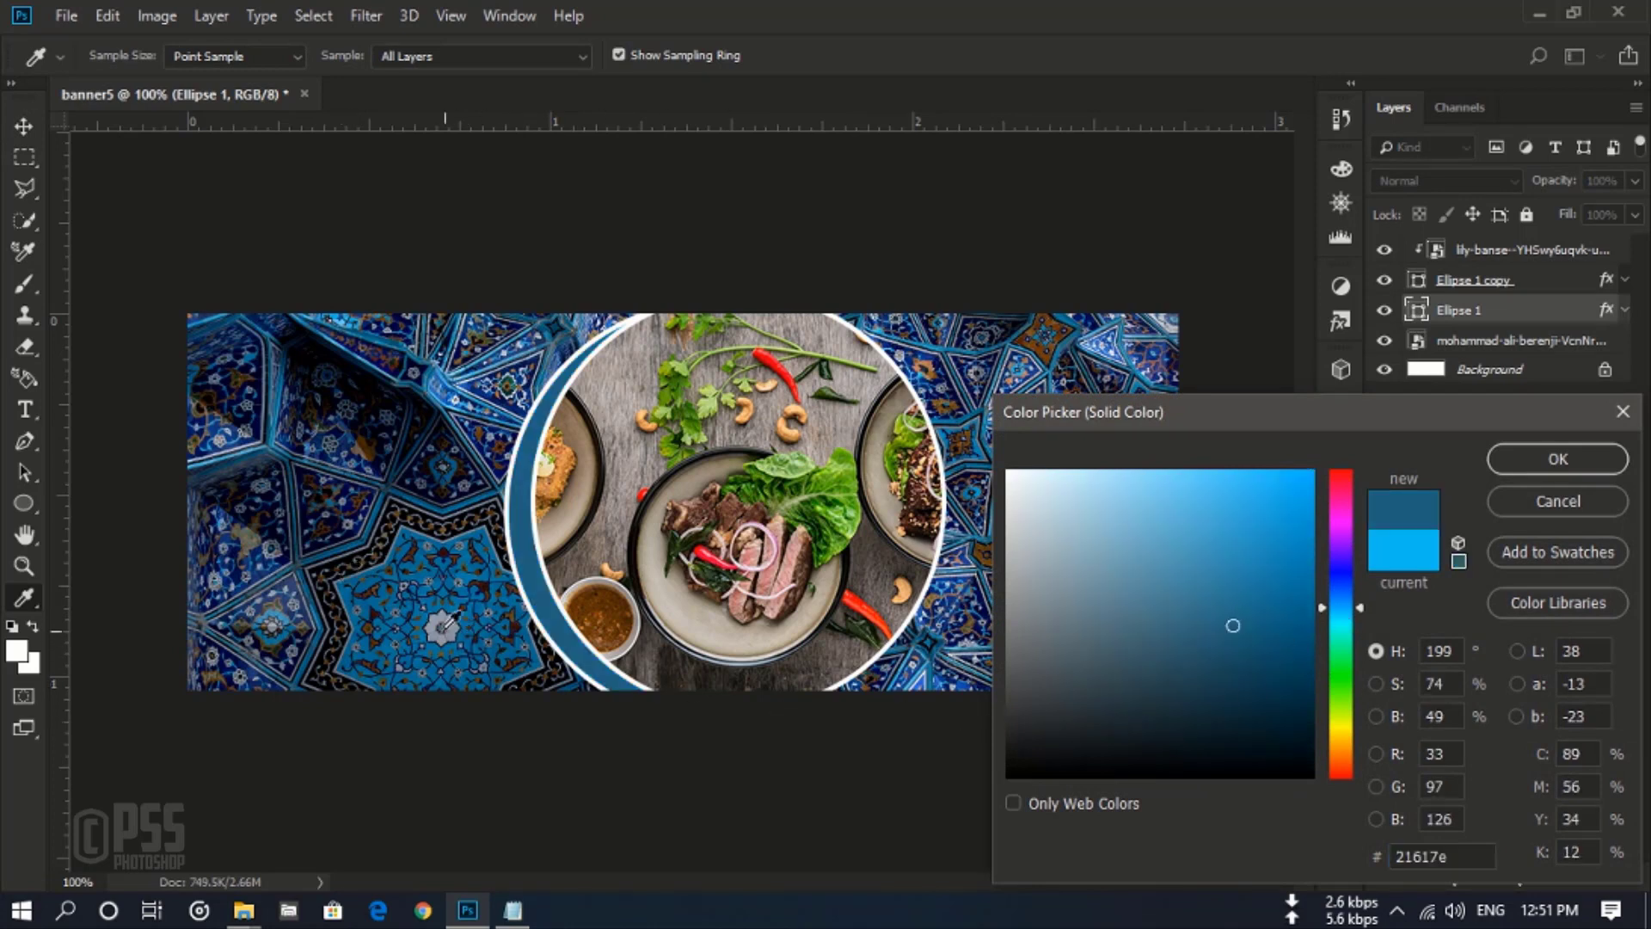
click(457, 598)
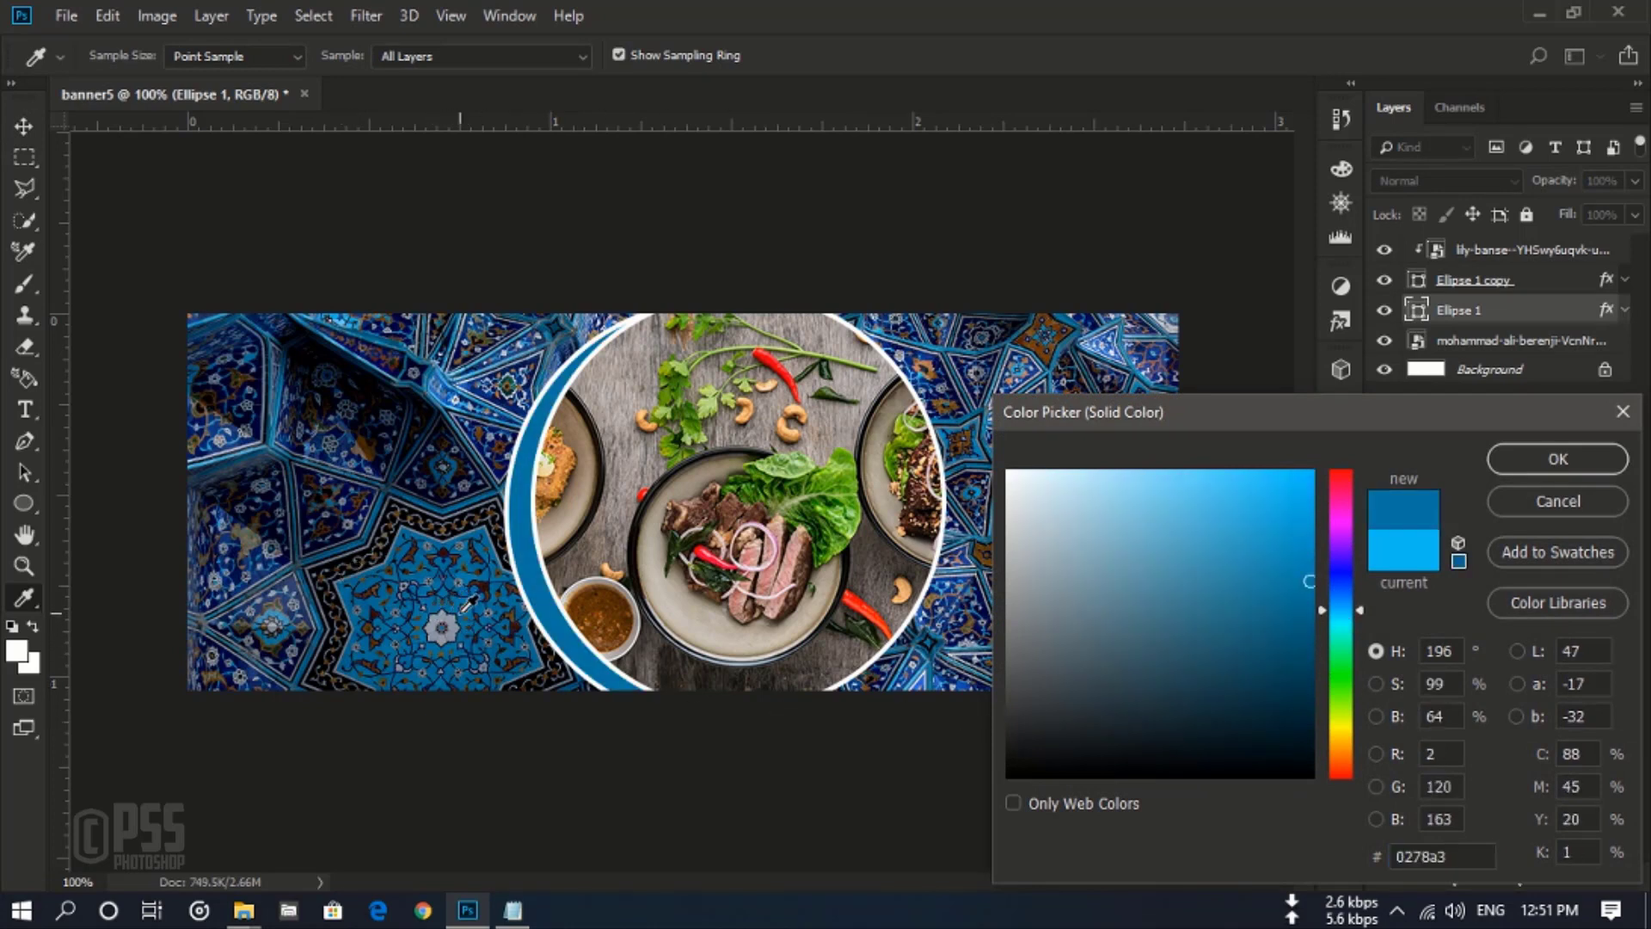
click(1575, 462)
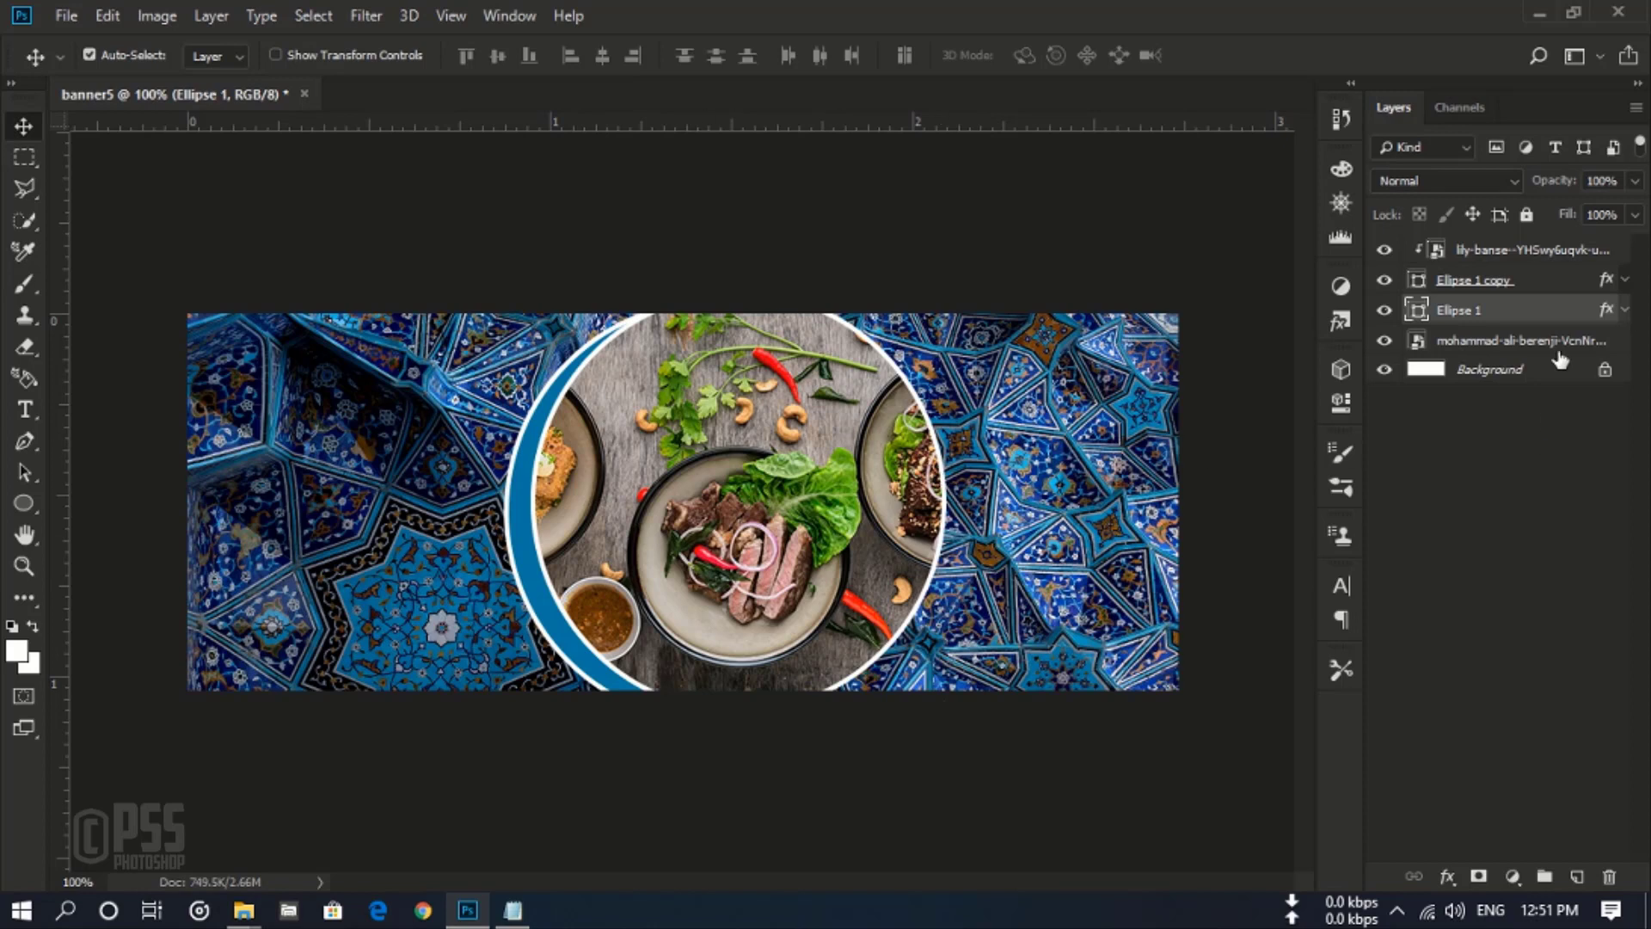
Step: Add a new empty layer above the clipped food photo and make it the active layer
click(1485, 260)
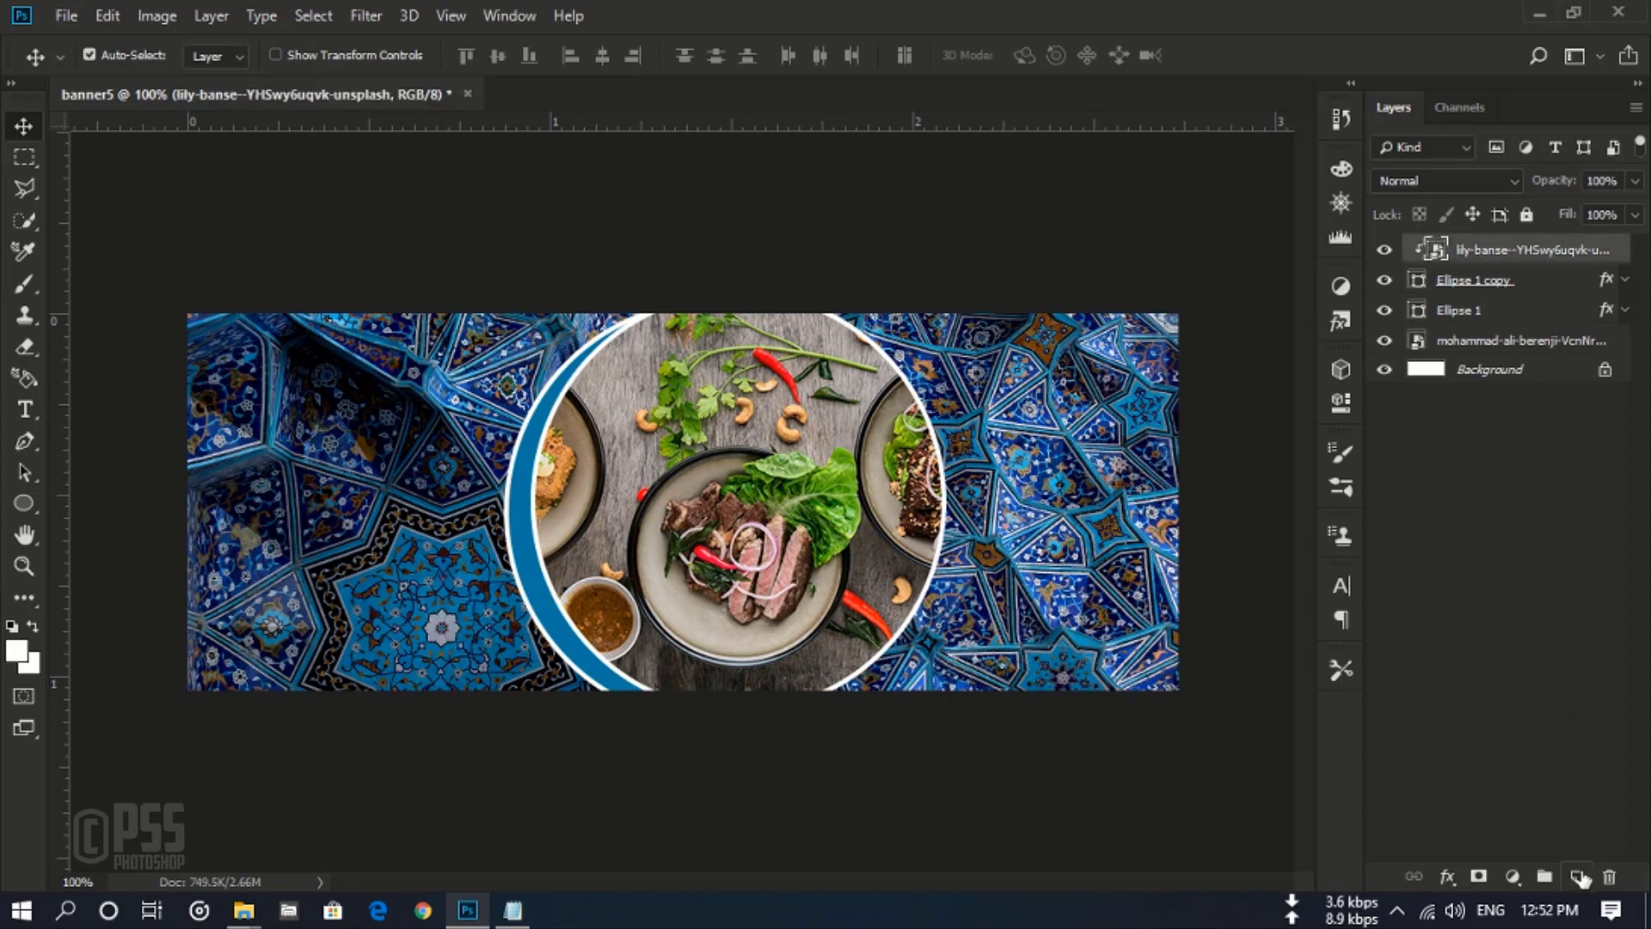
click(1579, 876)
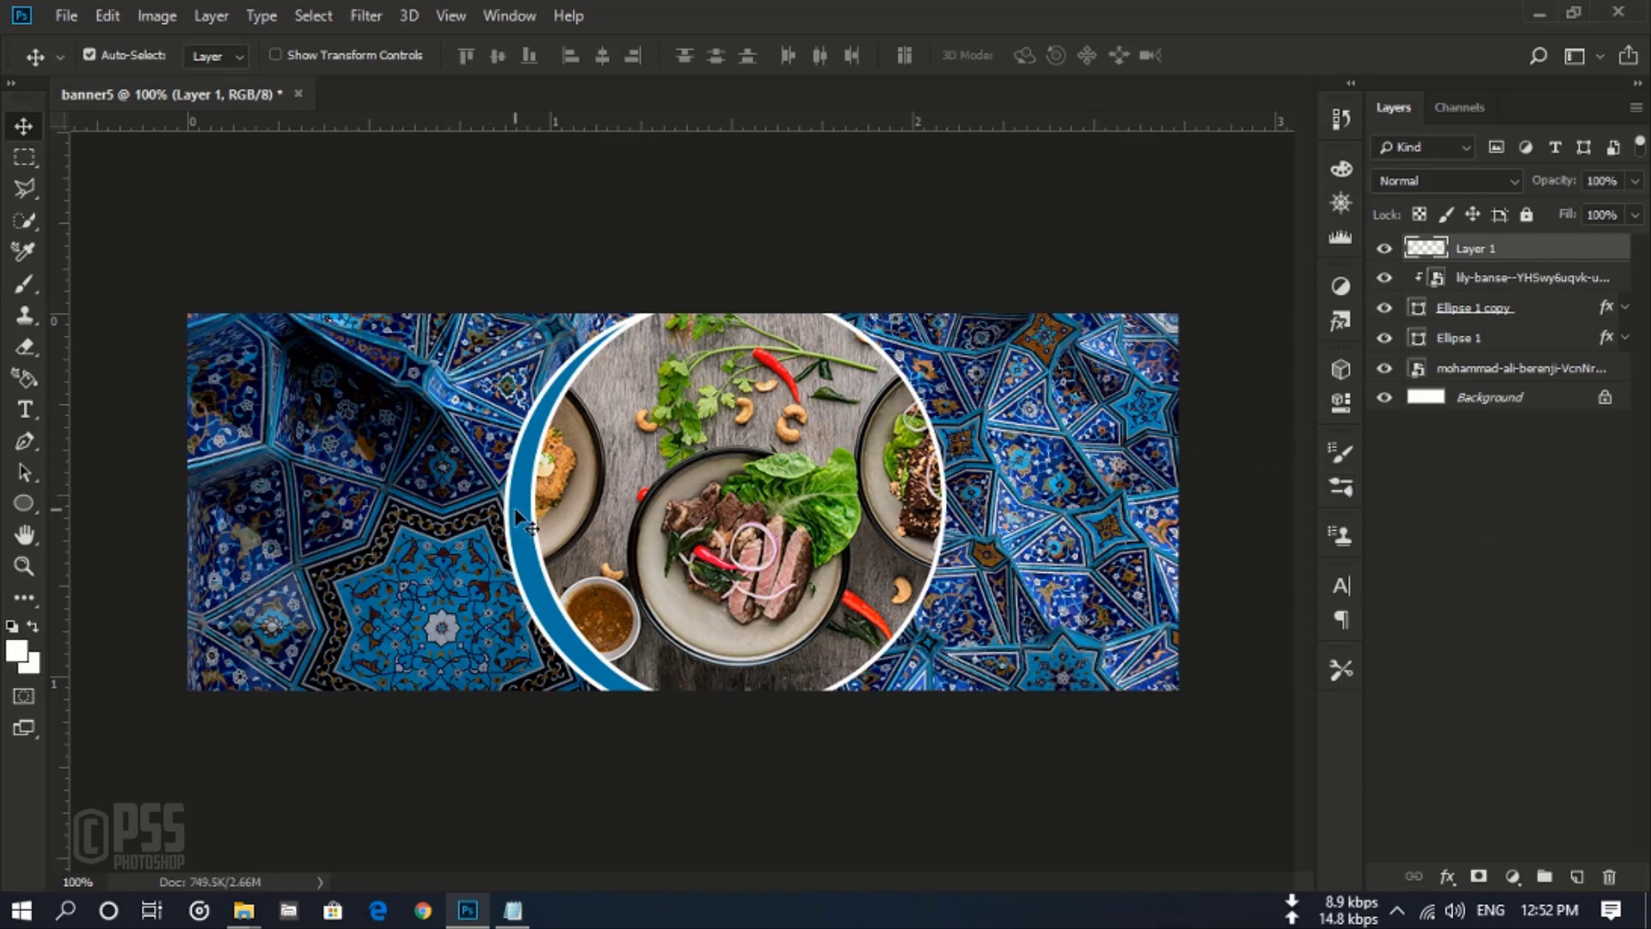
click(1488, 342)
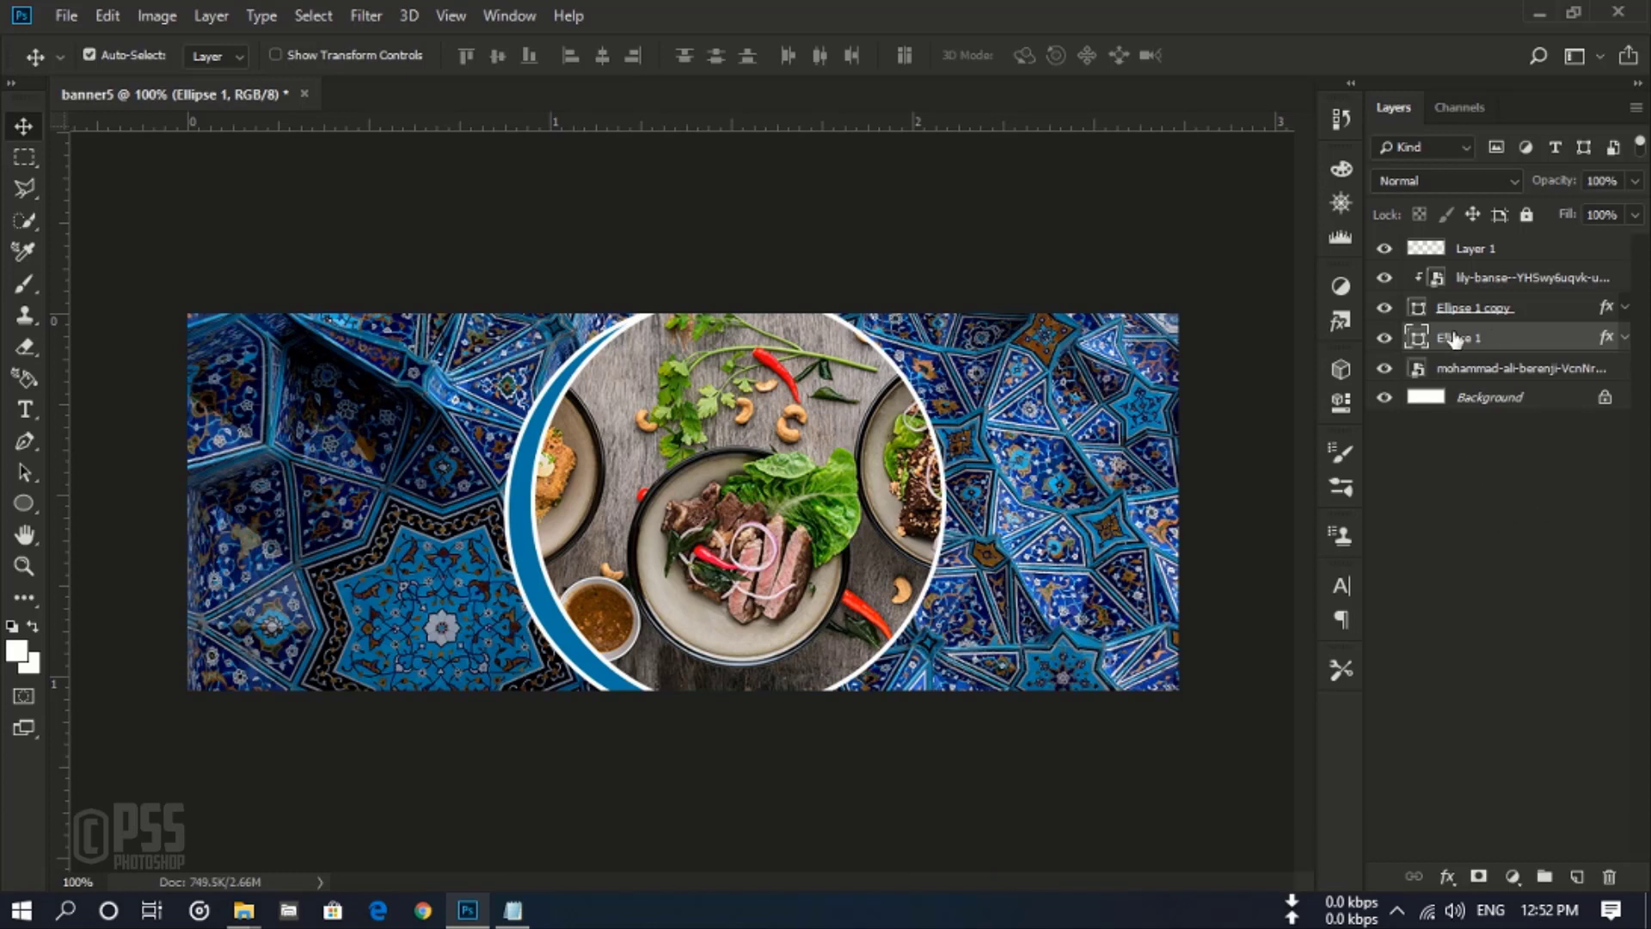
click(1488, 258)
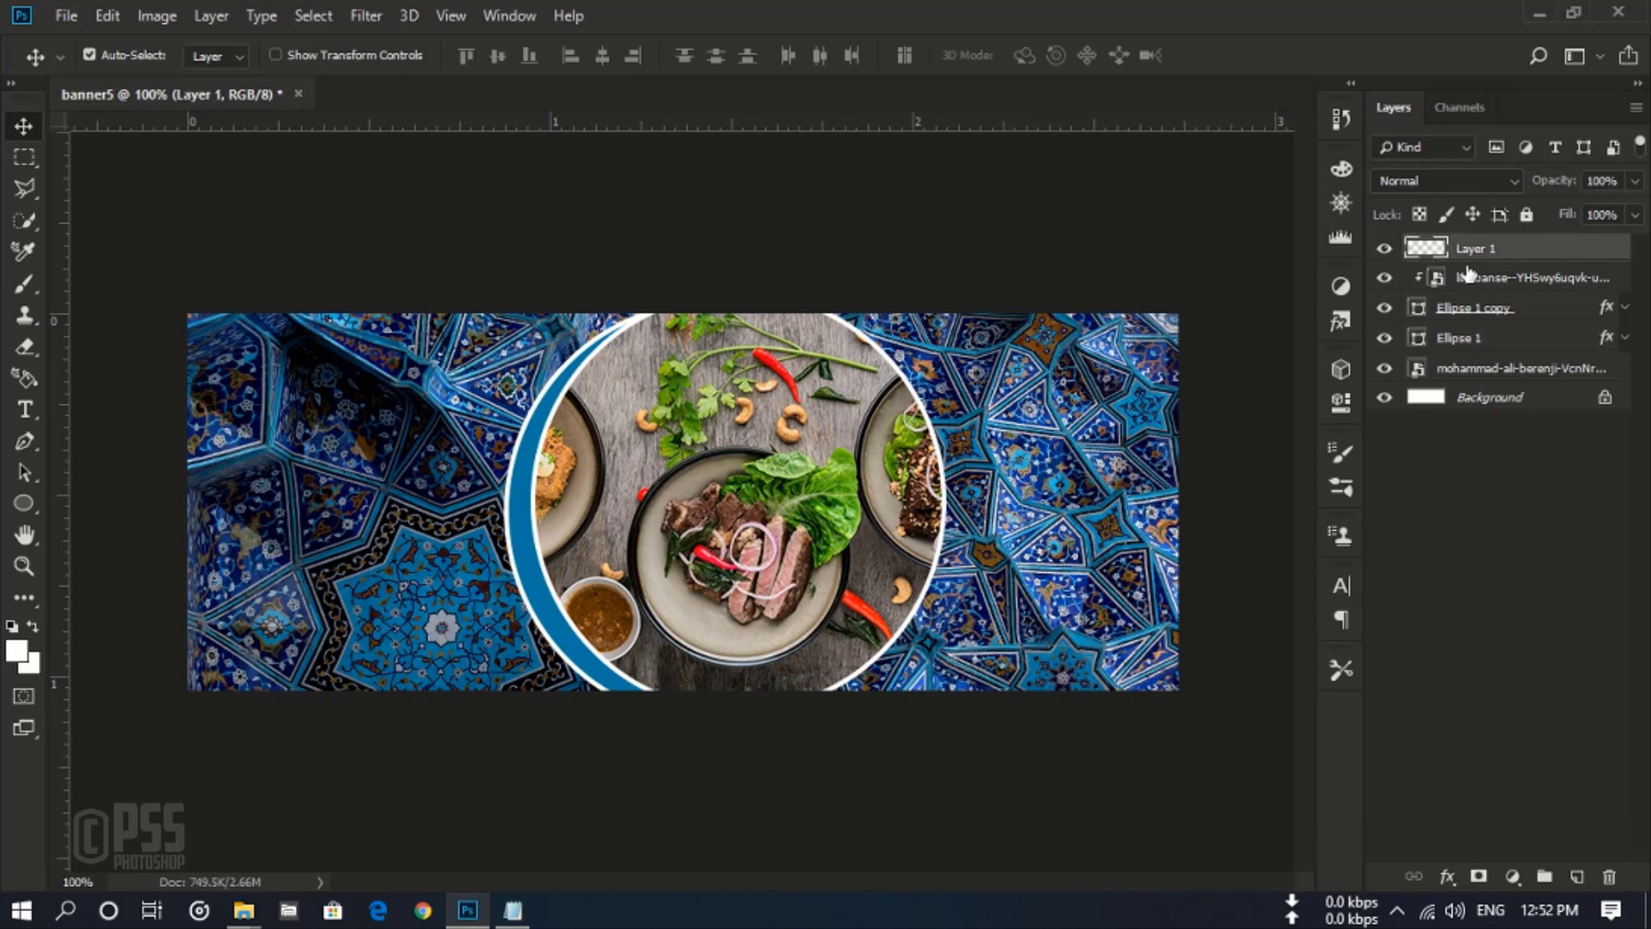
Step: Draw a white rectangle shape of about 325 × 133 px overlapping the circular food photo's left half
click(24, 503)
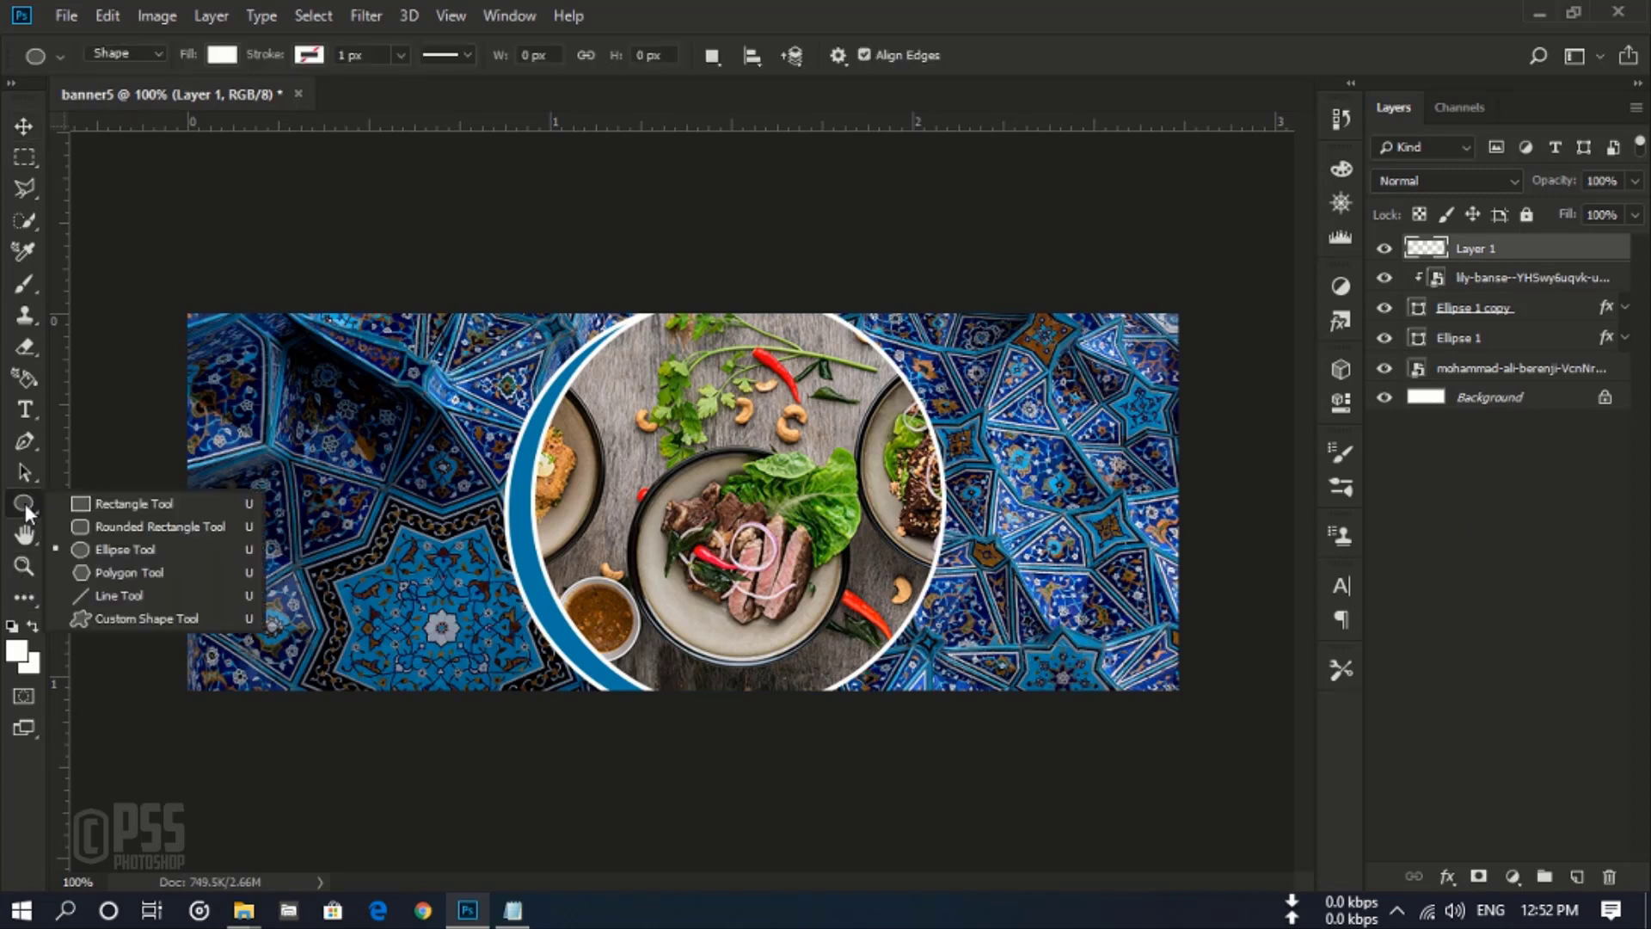
click(172, 507)
drag(420, 482, 774, 600)
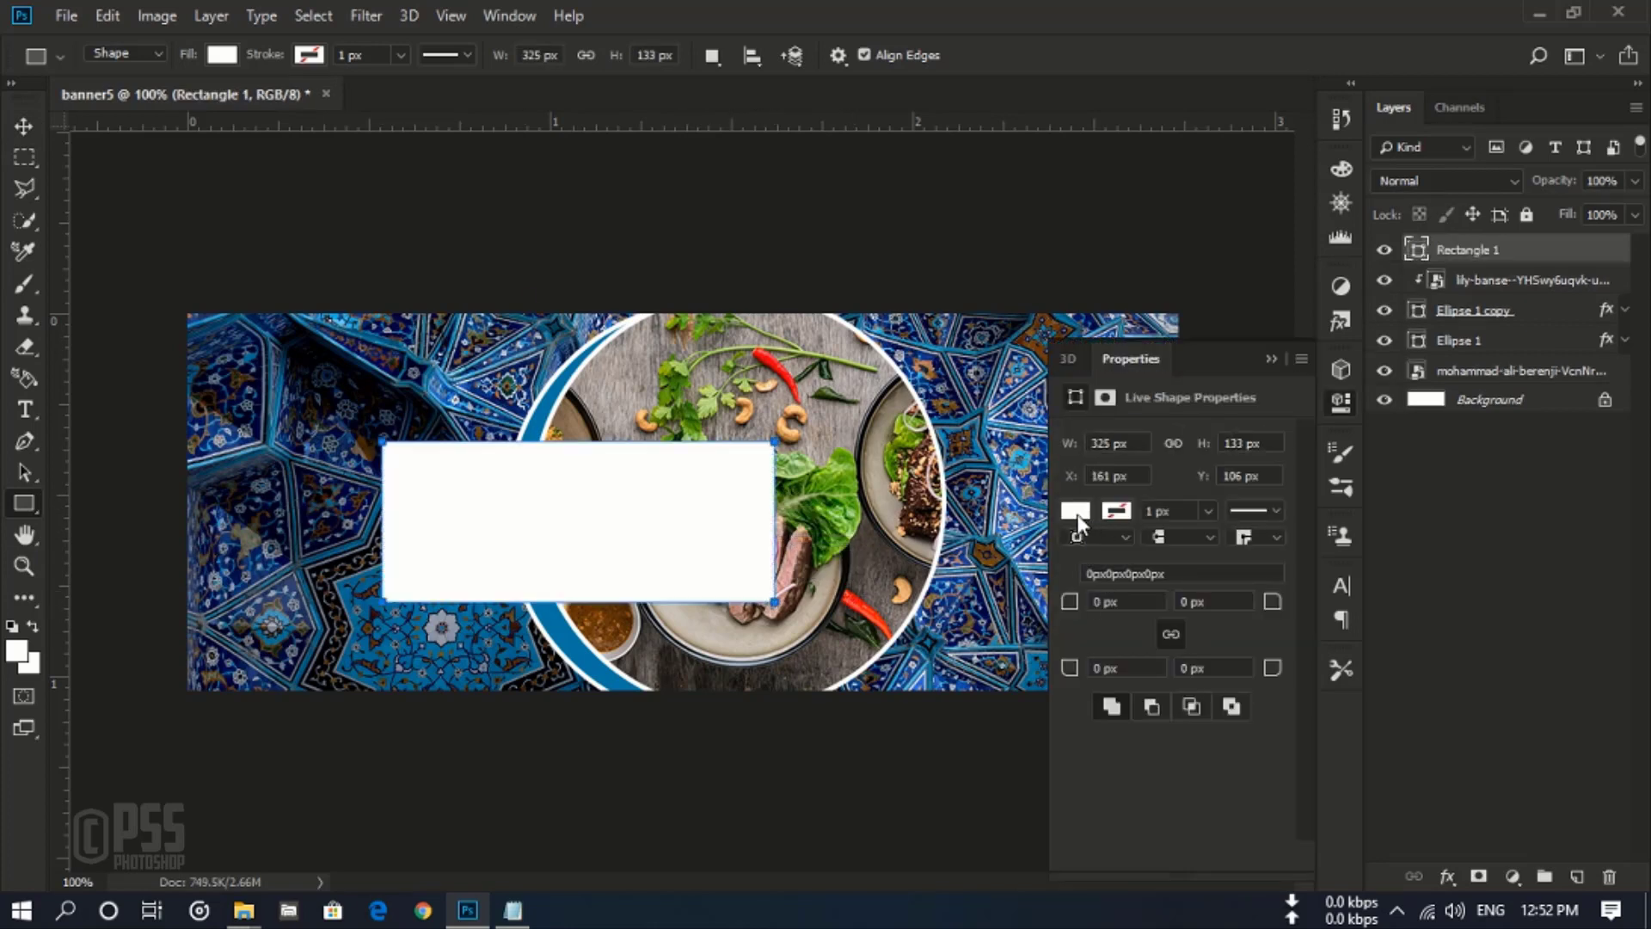
Step: Fill the new rectangle with the darker blue 0278a3 sampled from the crescent around the food photo
click(1076, 511)
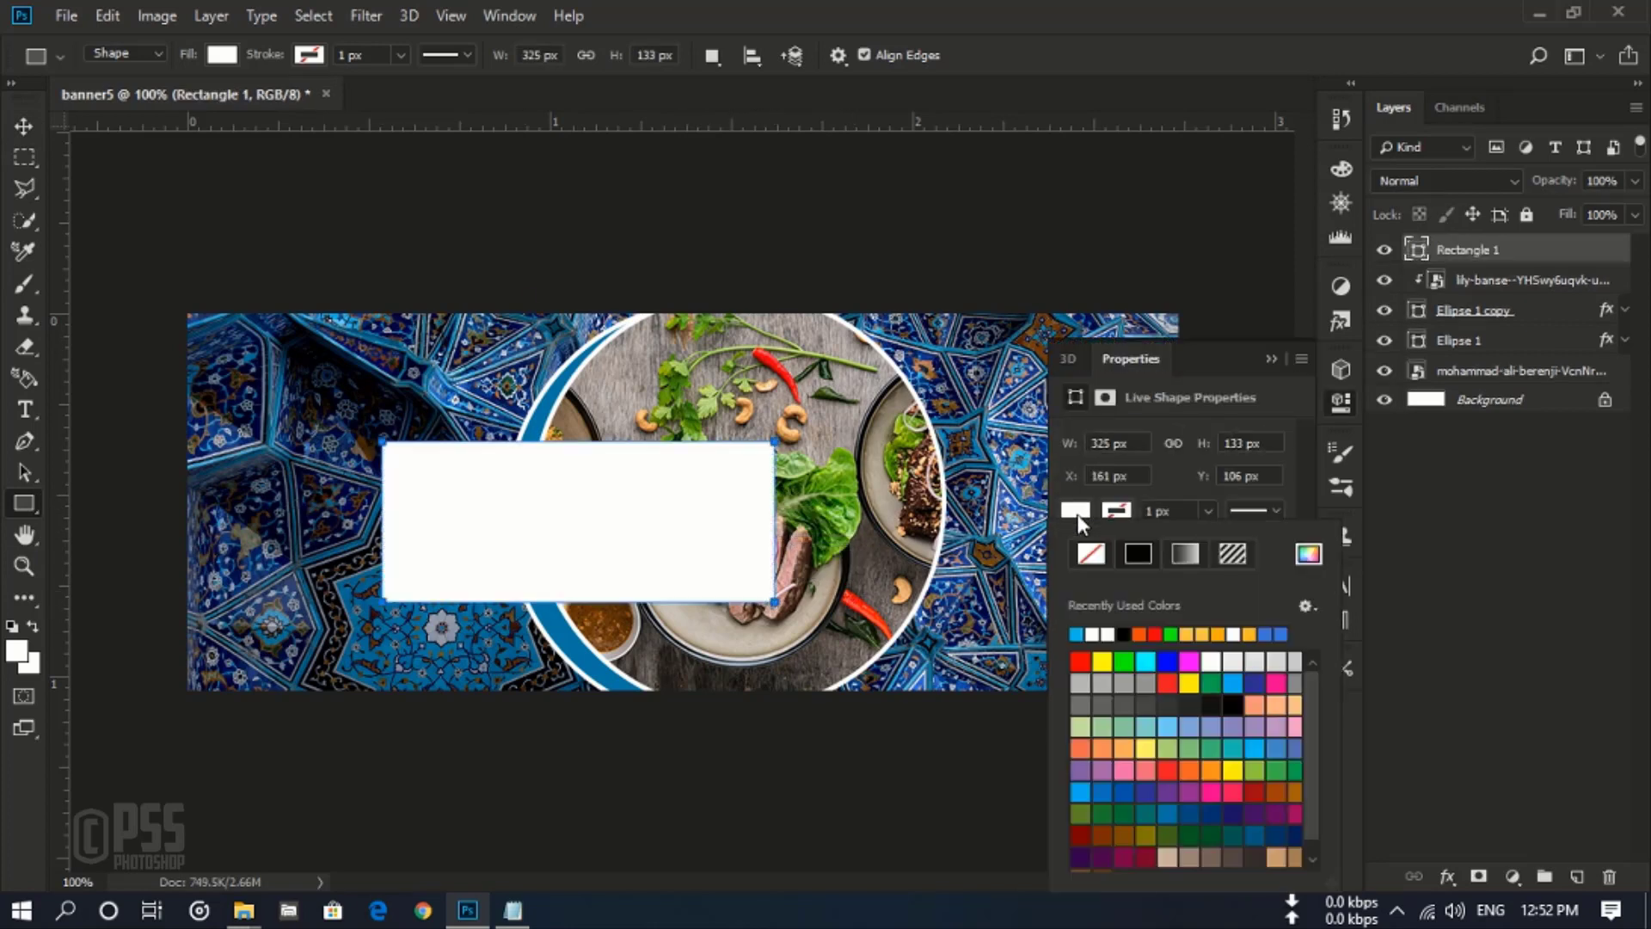
click(1308, 554)
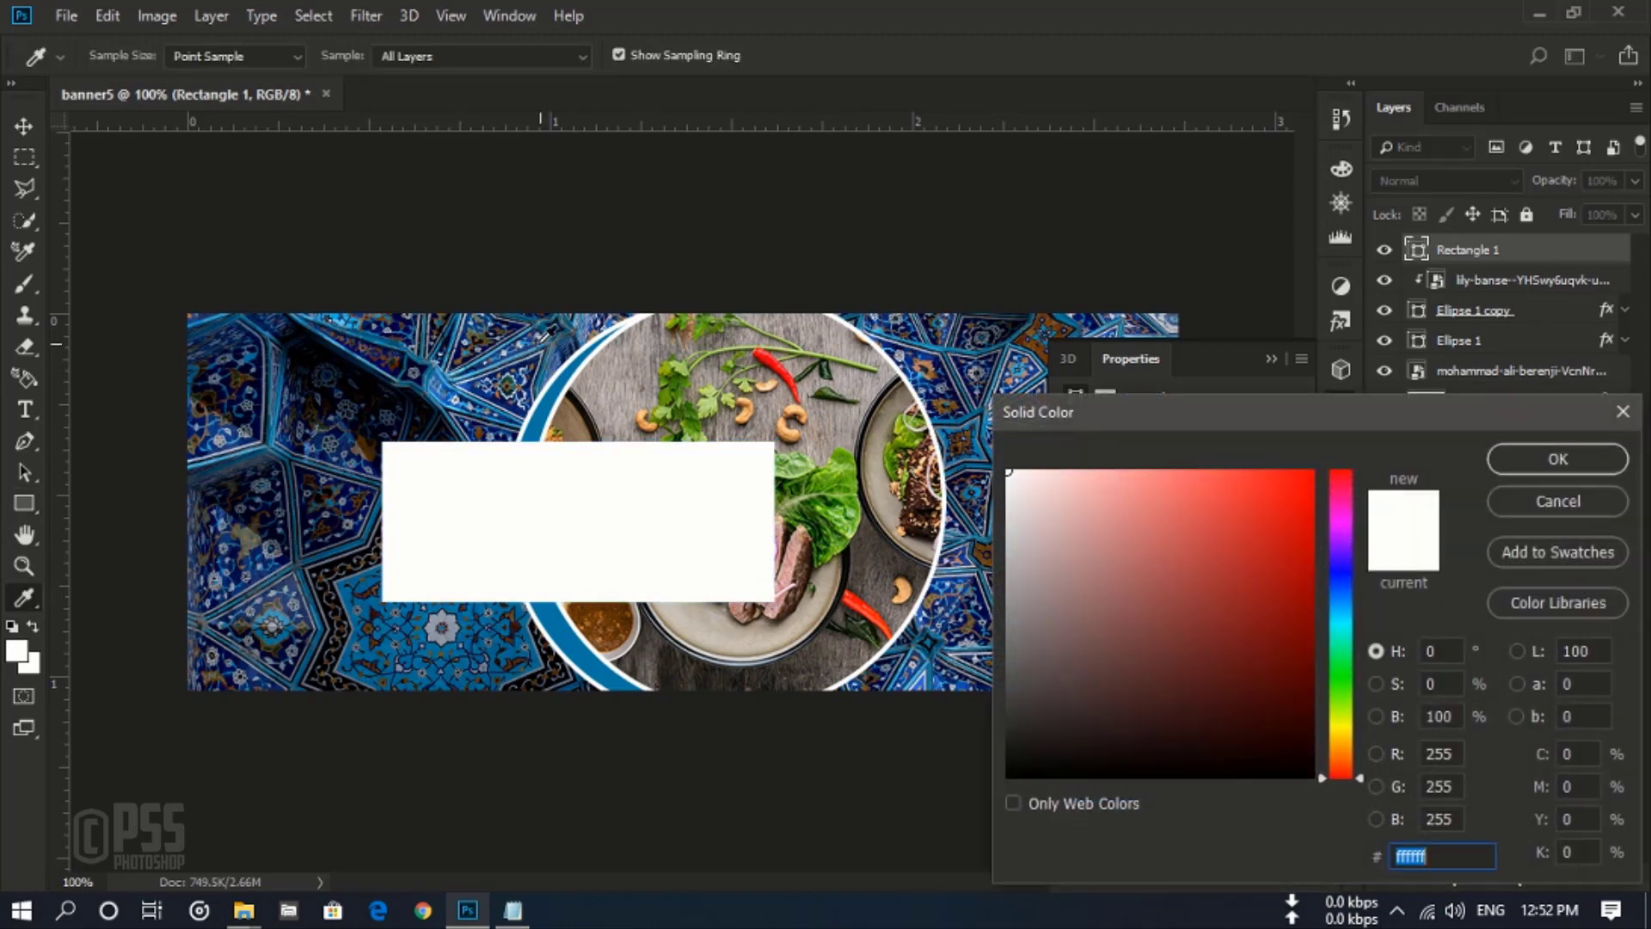
click(548, 401)
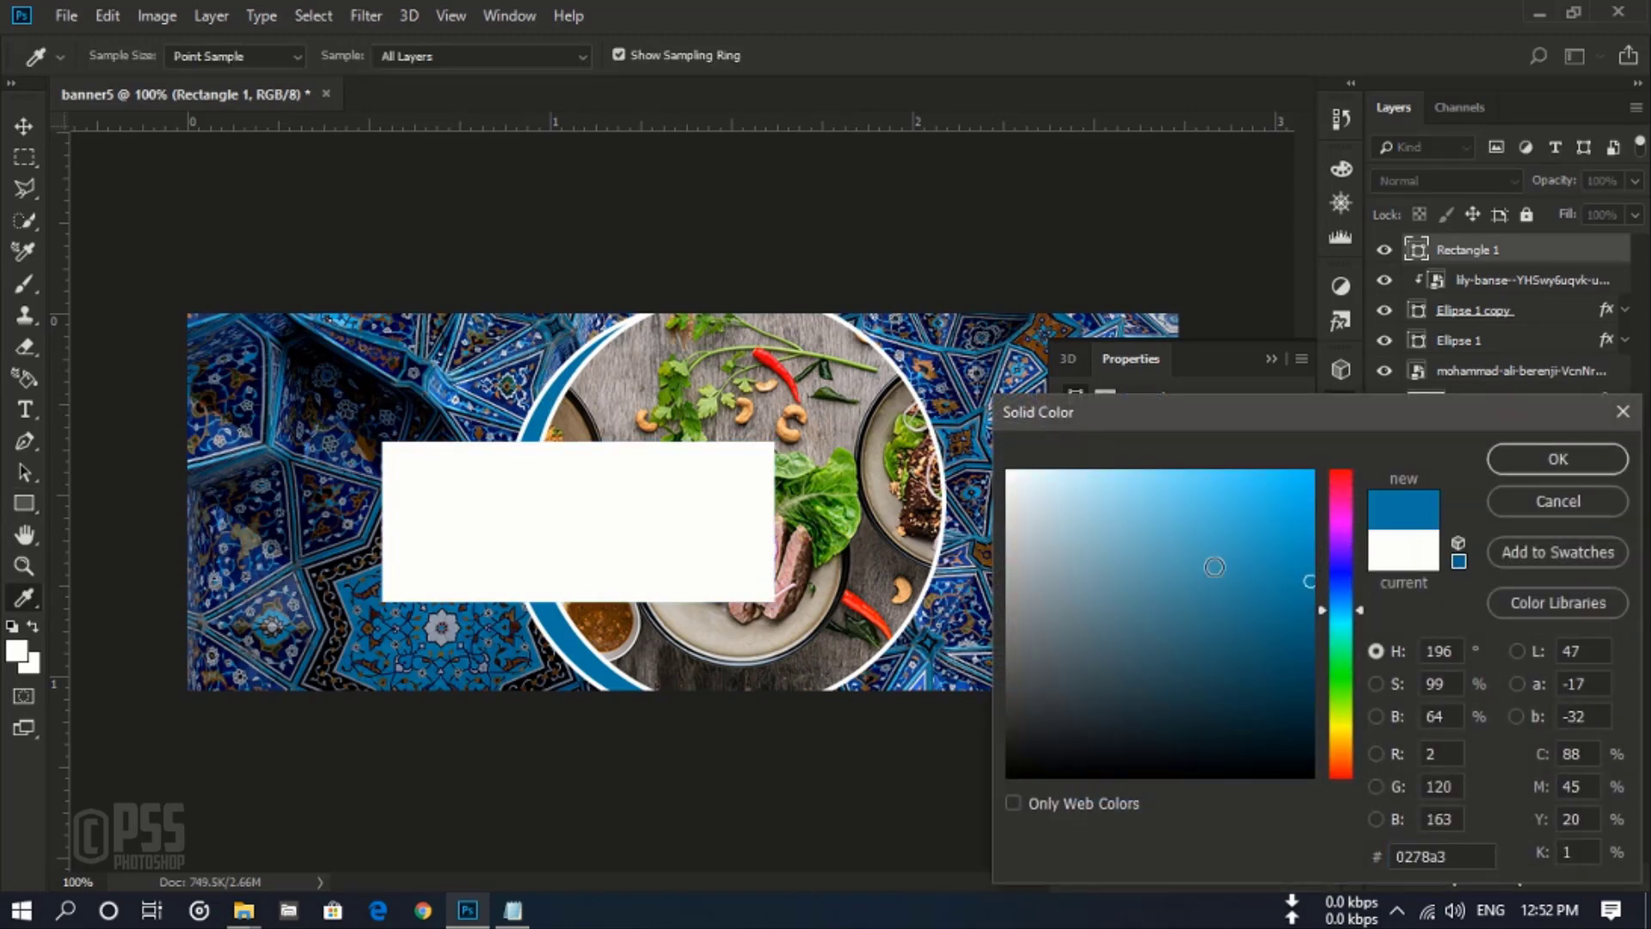
click(1546, 465)
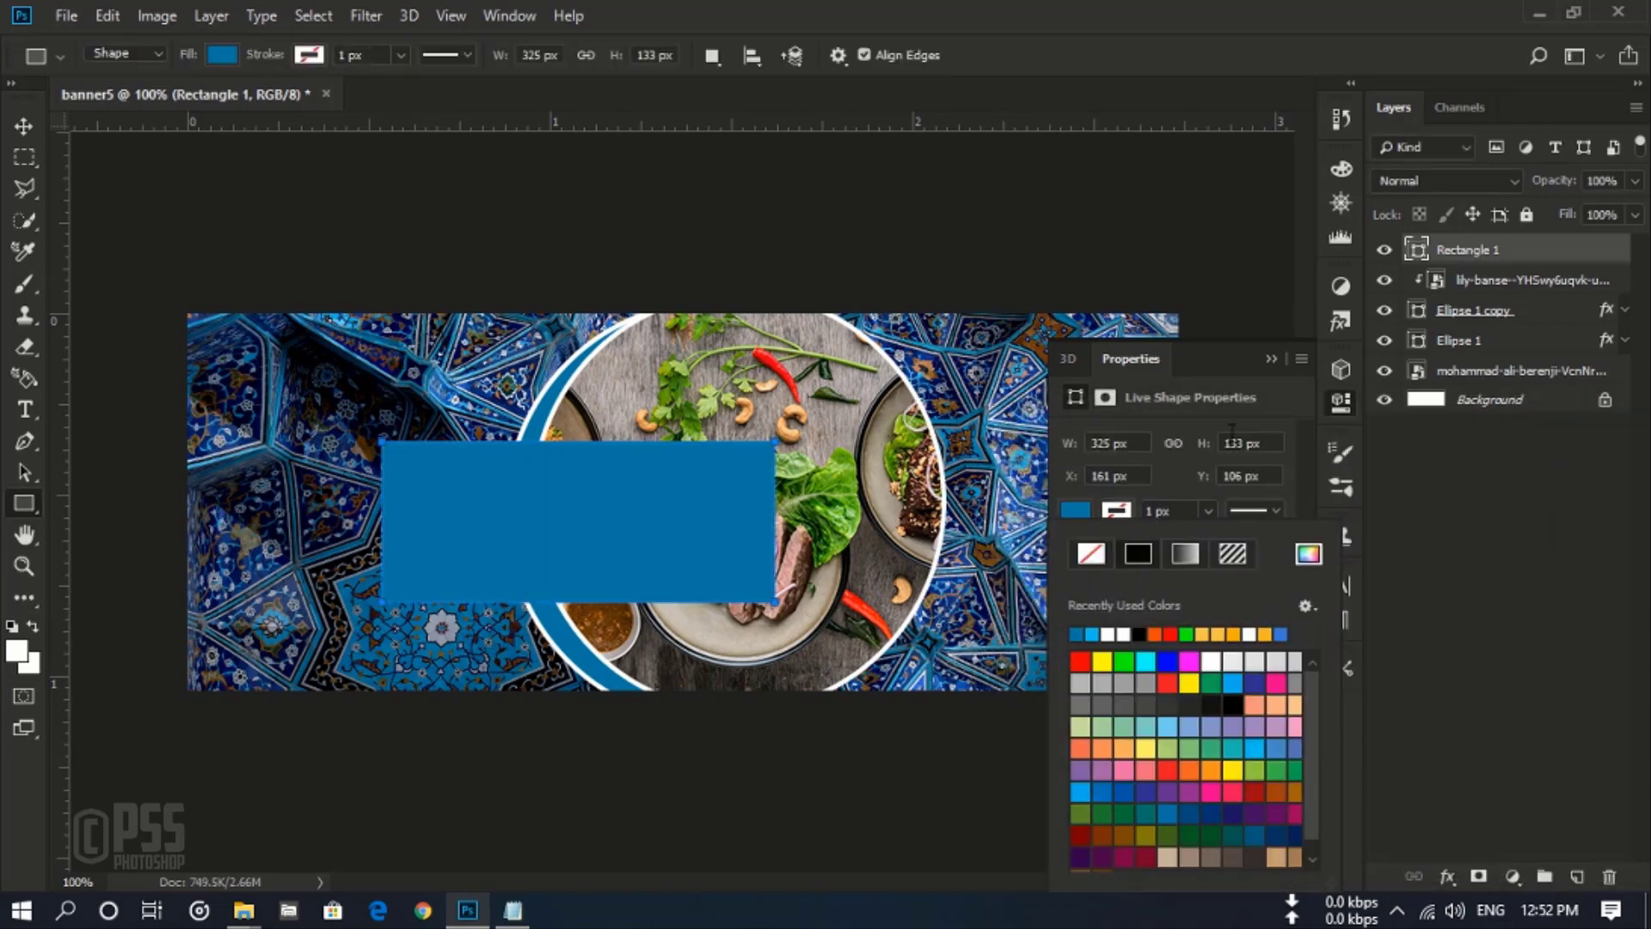
click(1271, 358)
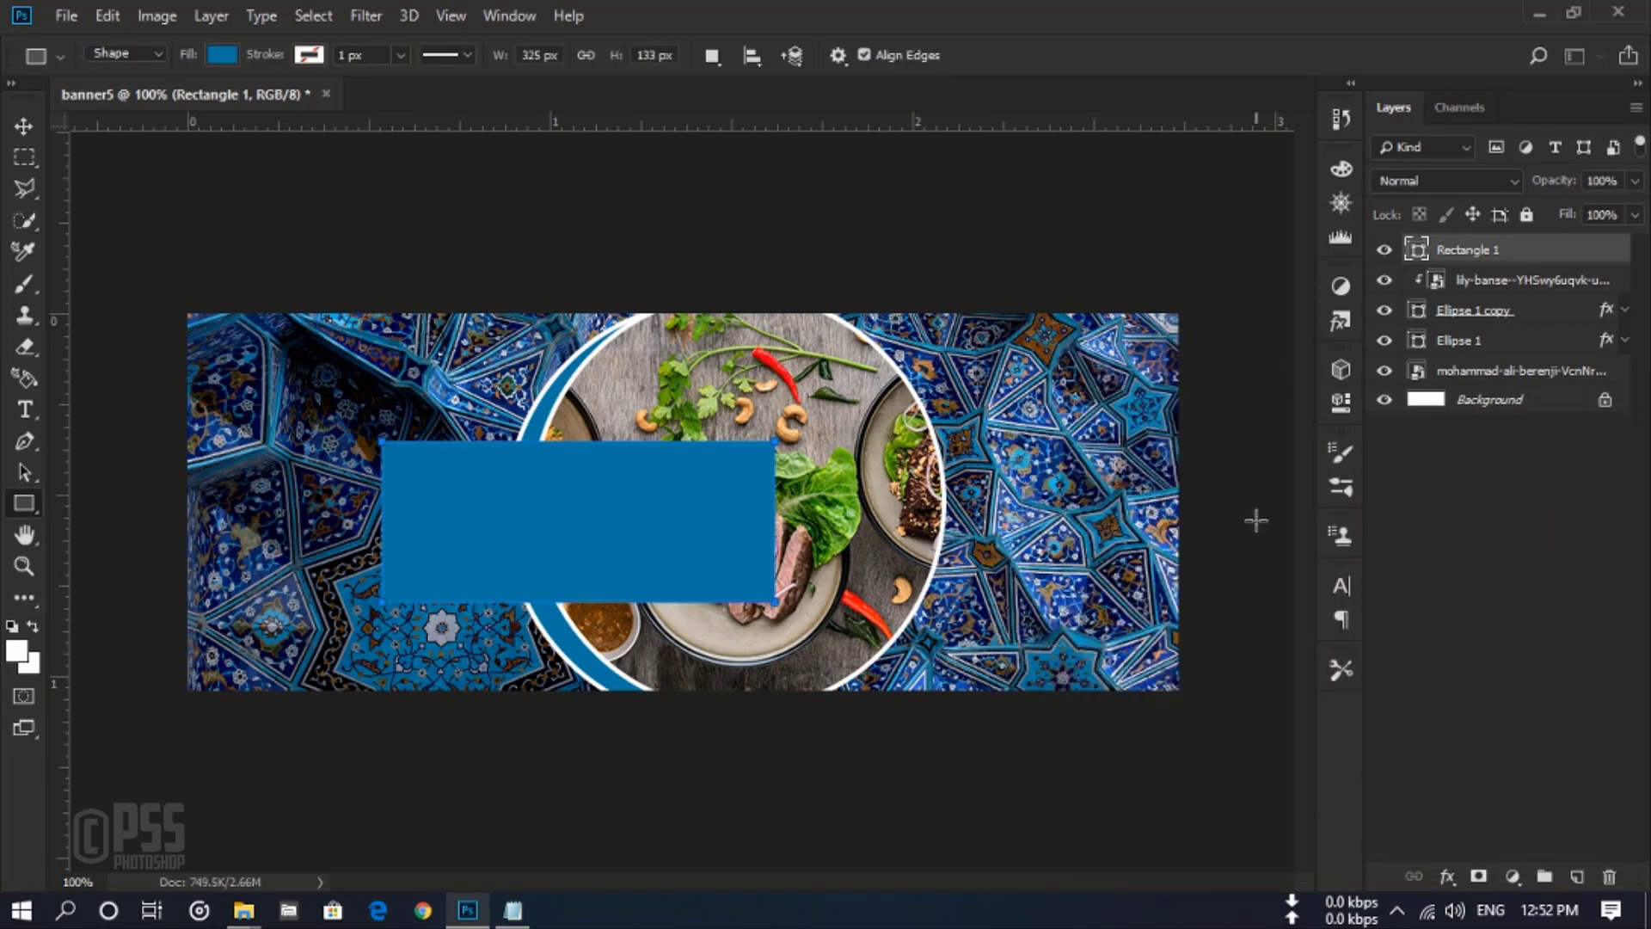
Step: Move the blue rectangle past the banner's right edge, scaled to about 109.54% × 109.77% and centred at about X 755 px, Y 156 px
click(20, 124)
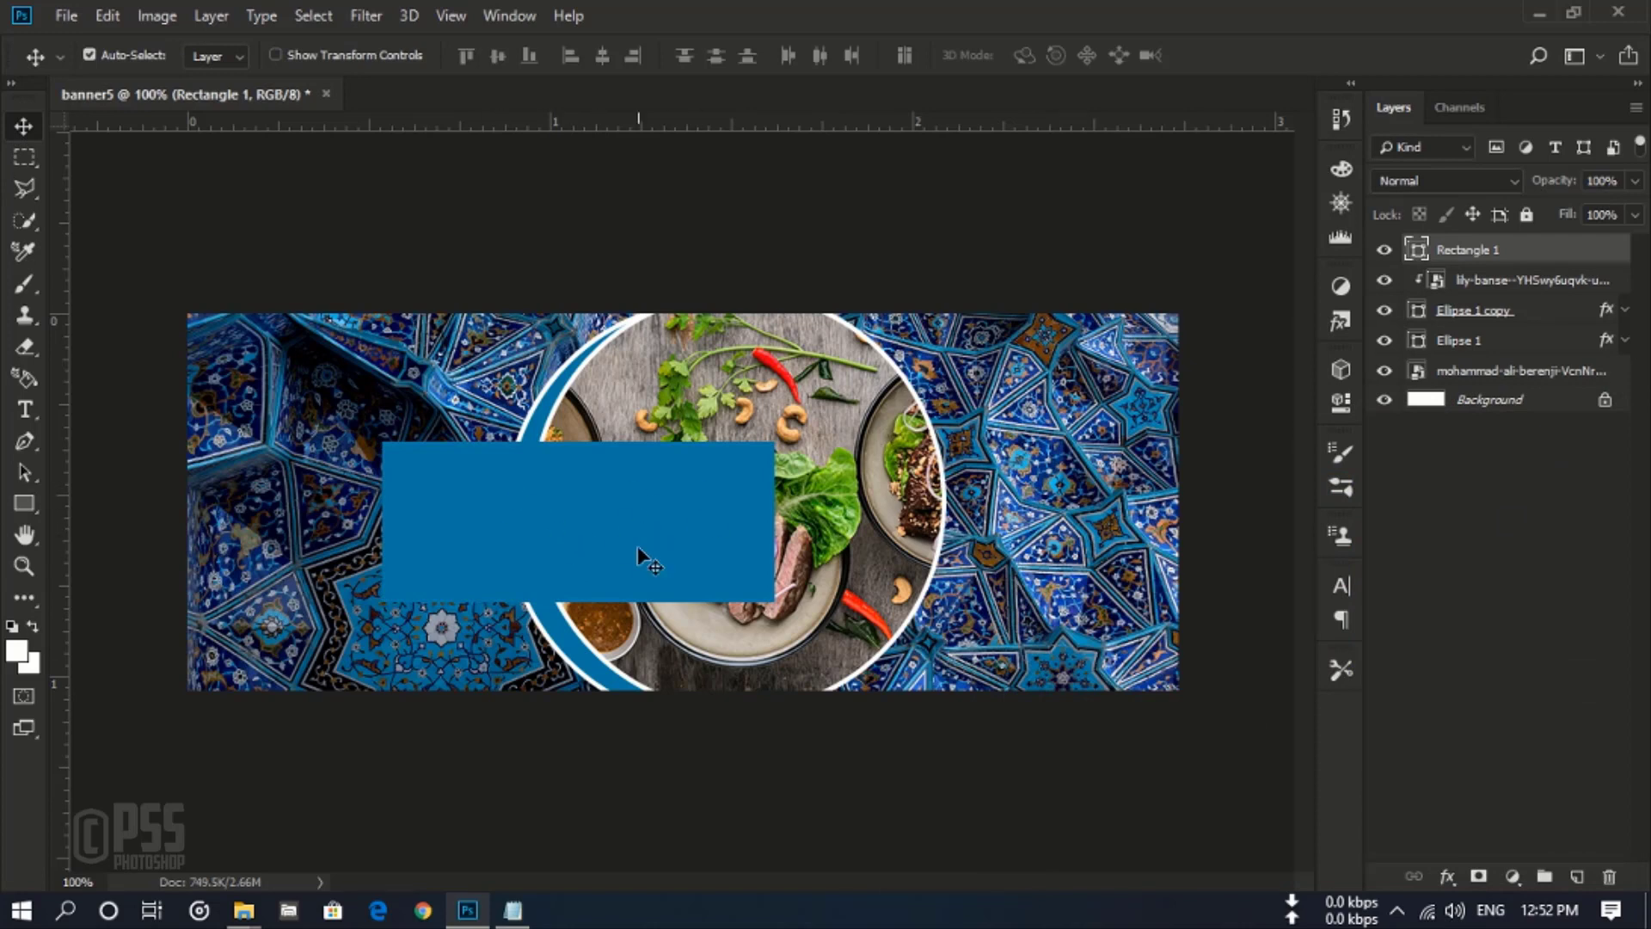
key(ctrl+t)
drag(614, 566, 1170, 511)
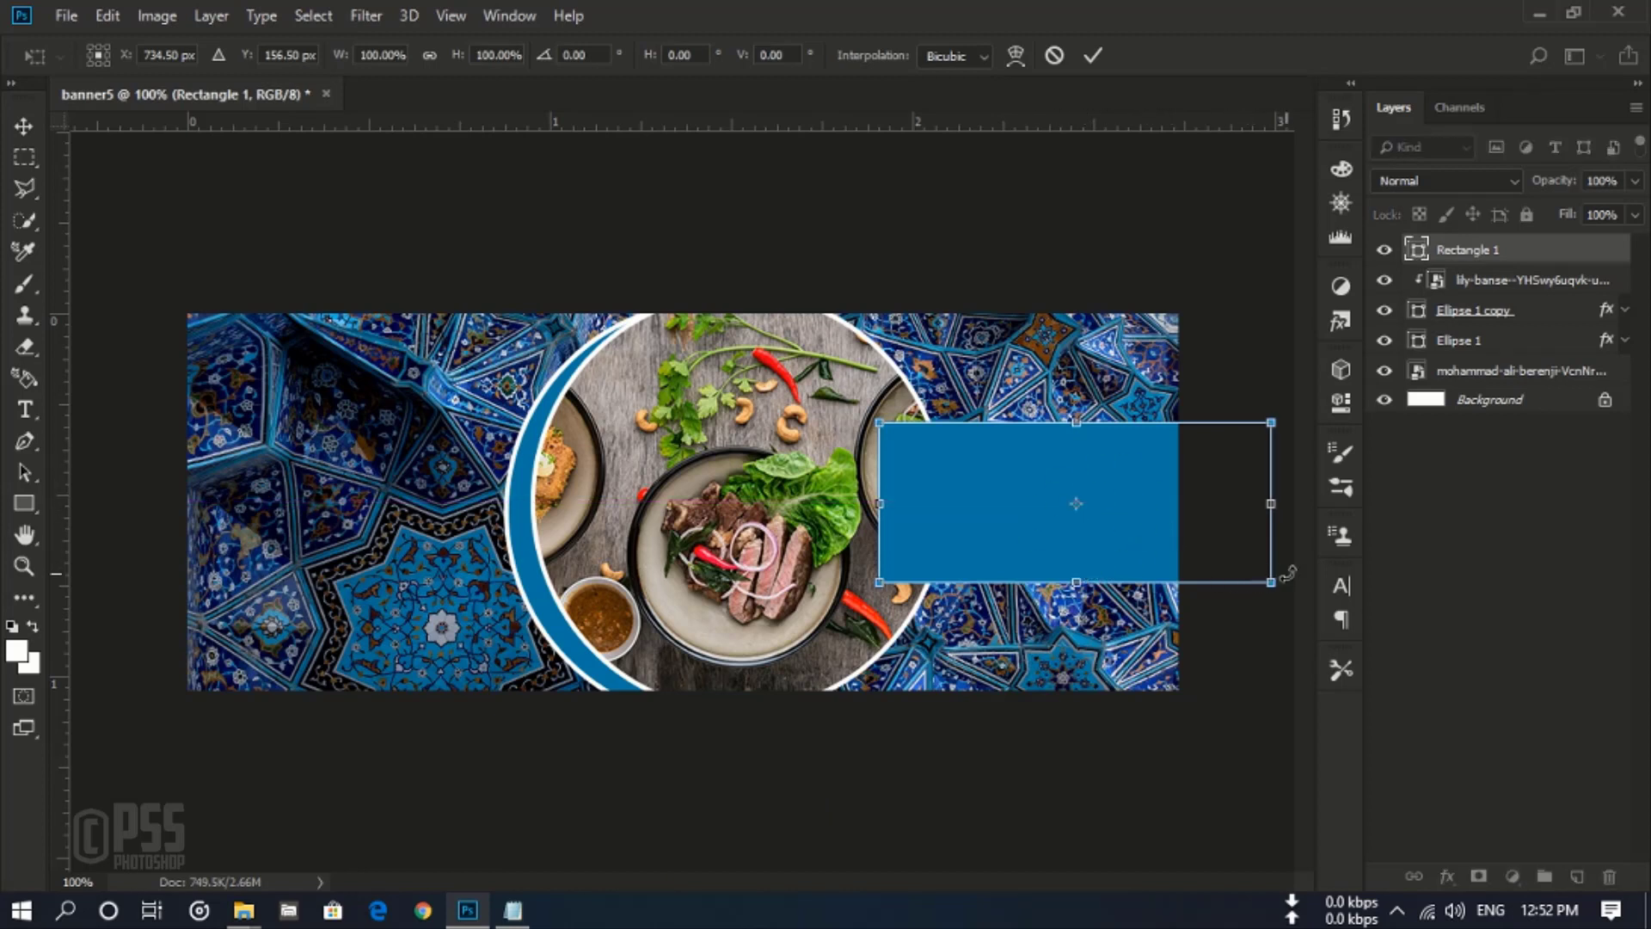
drag(1276, 585, 1314, 600)
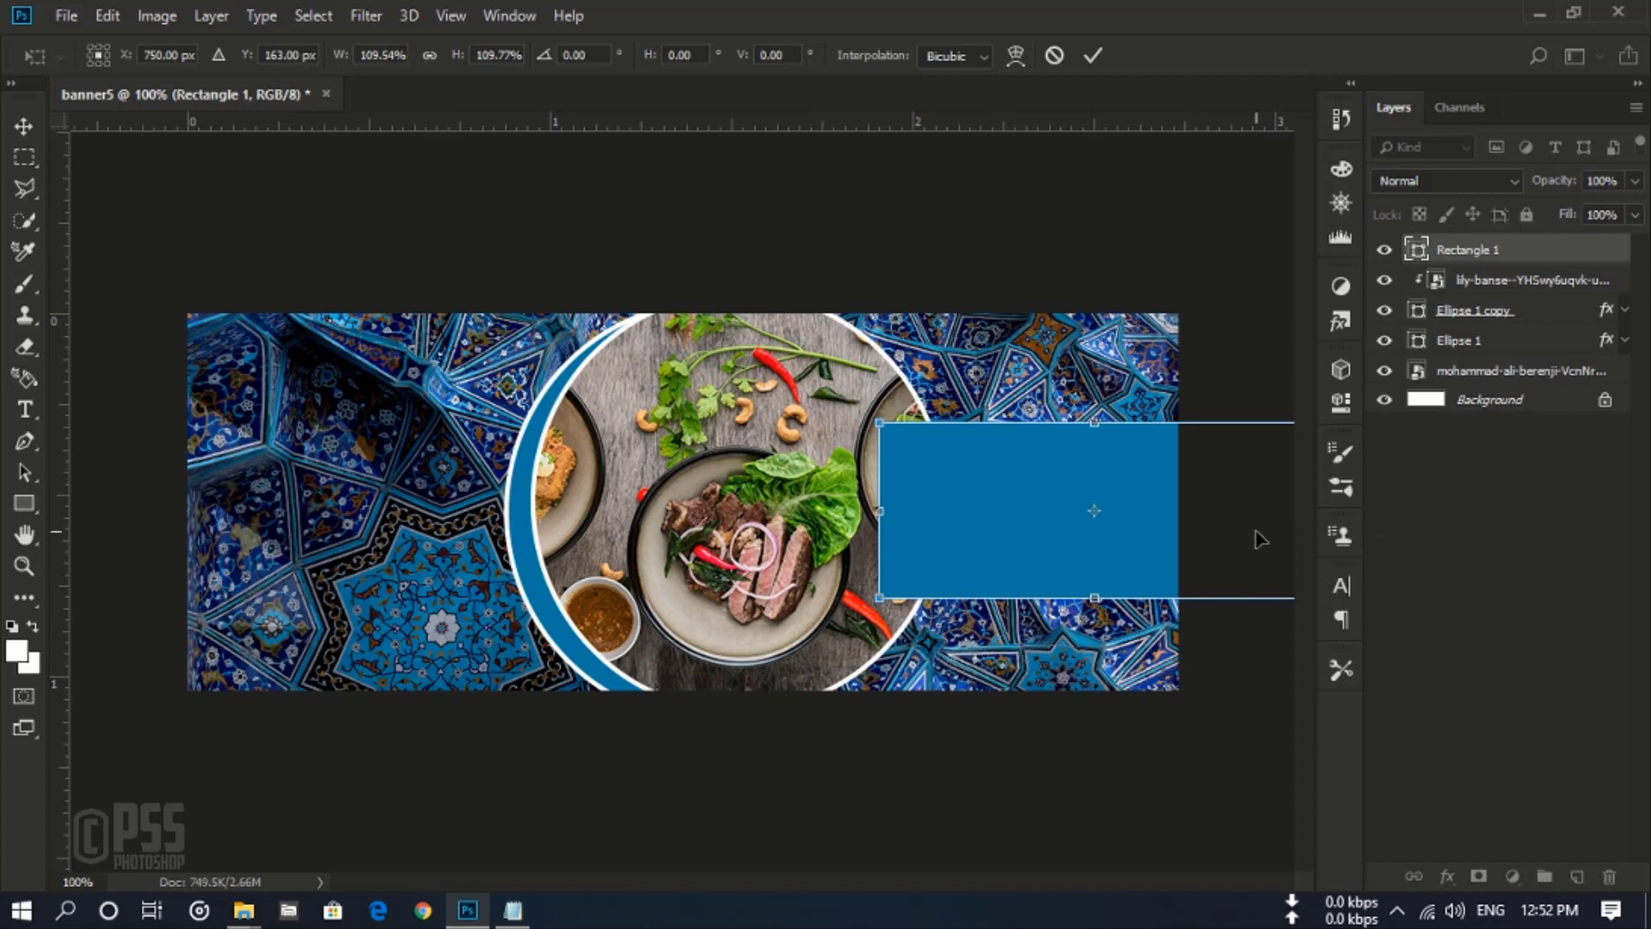
drag(1259, 539, 1266, 531)
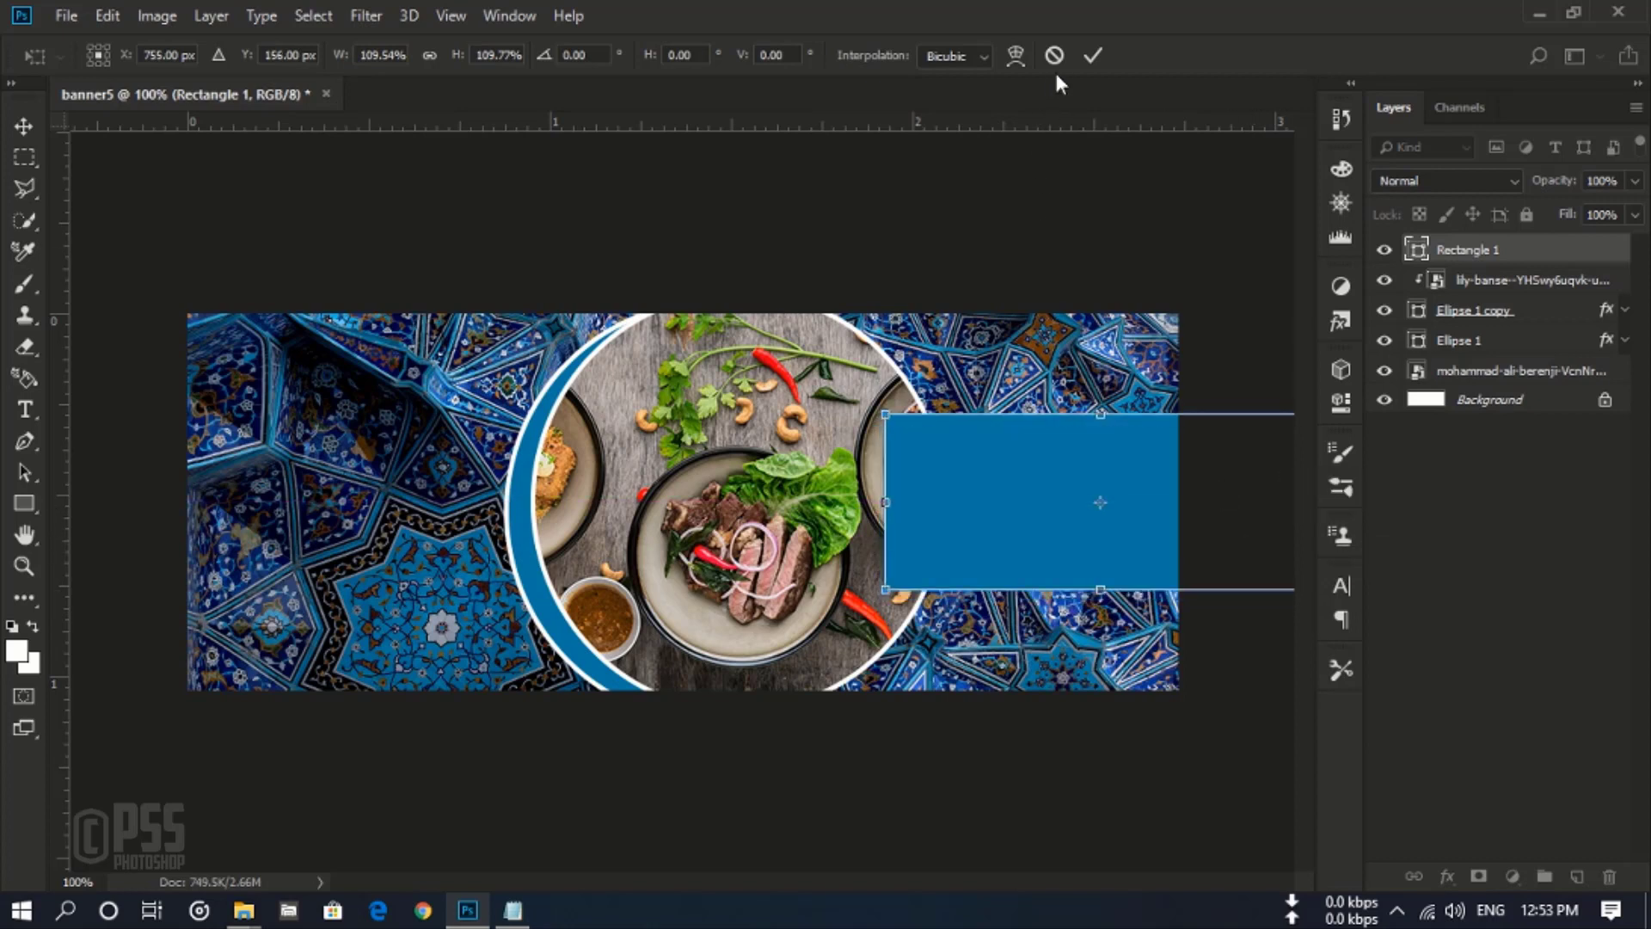
click(1090, 60)
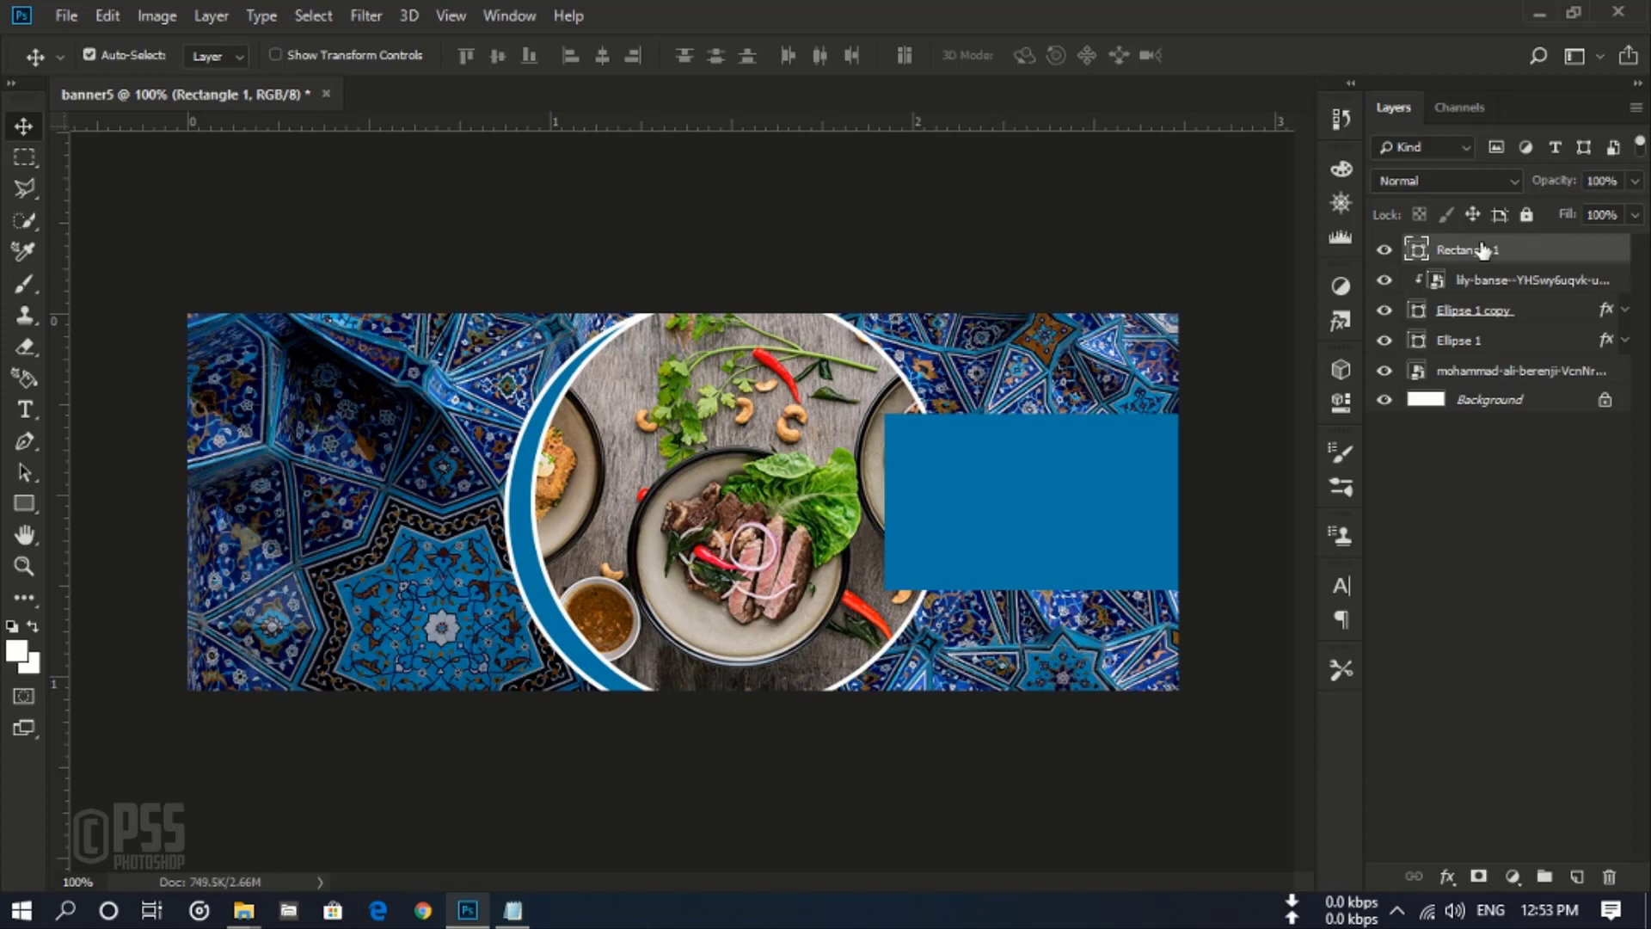
Step: Place the Rectangle 1 layer directly below Ellipse 1 and stretch its height to about 108.9%, centred at about X 753 px, Y 156.5 px
drag(1492, 260, 1528, 361)
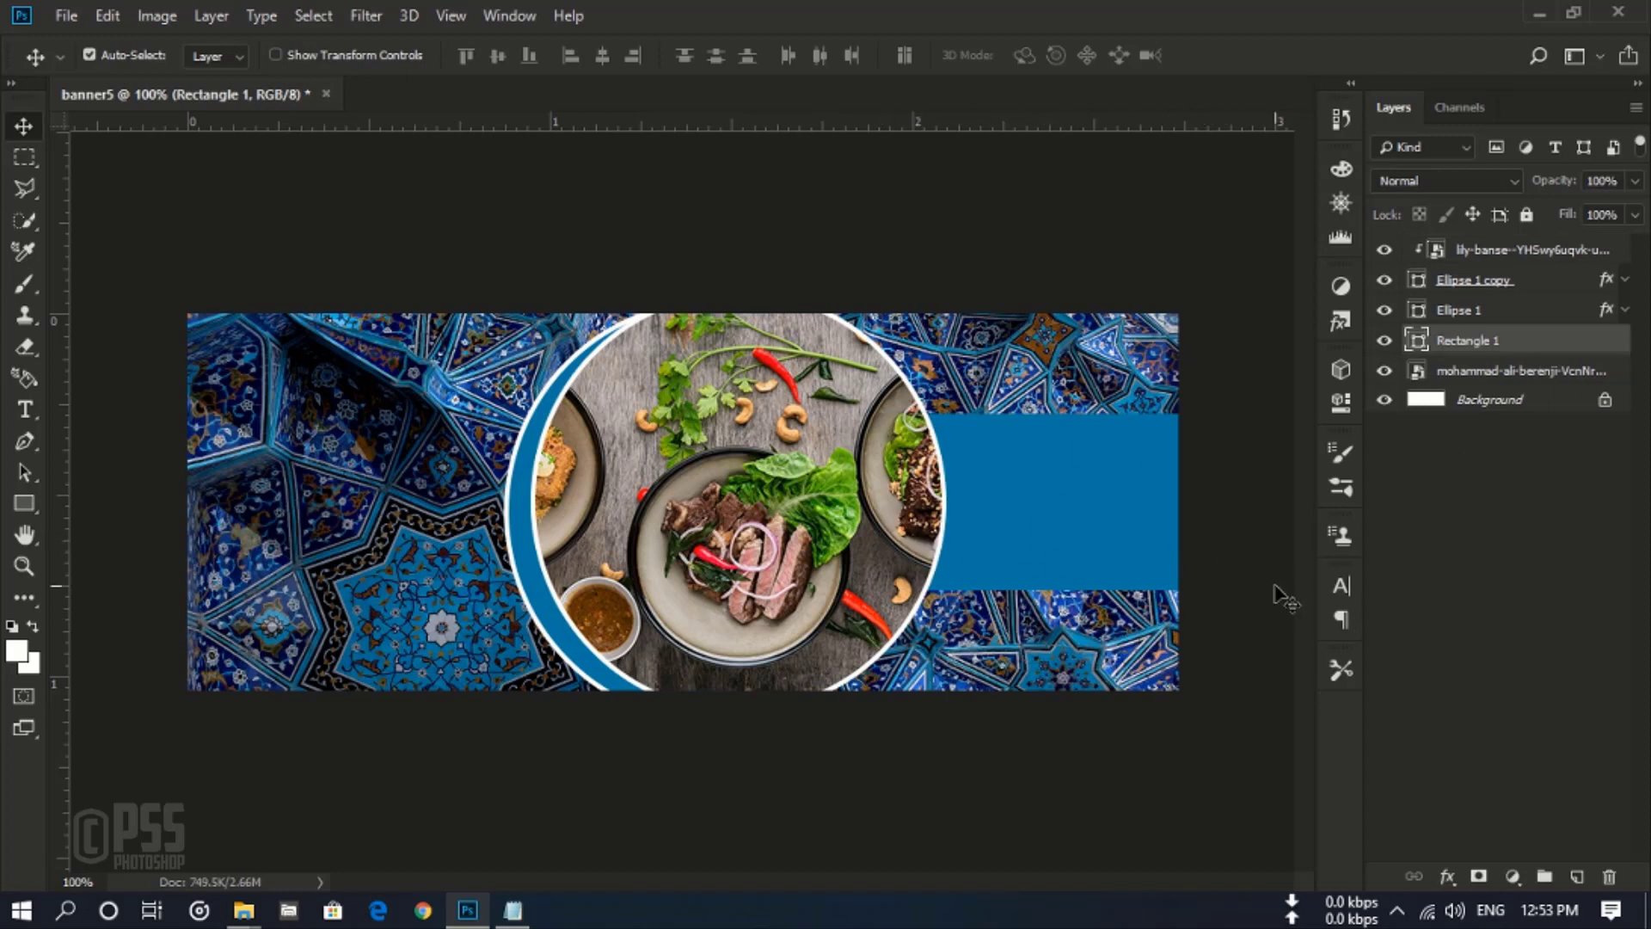
key(ctrl+t)
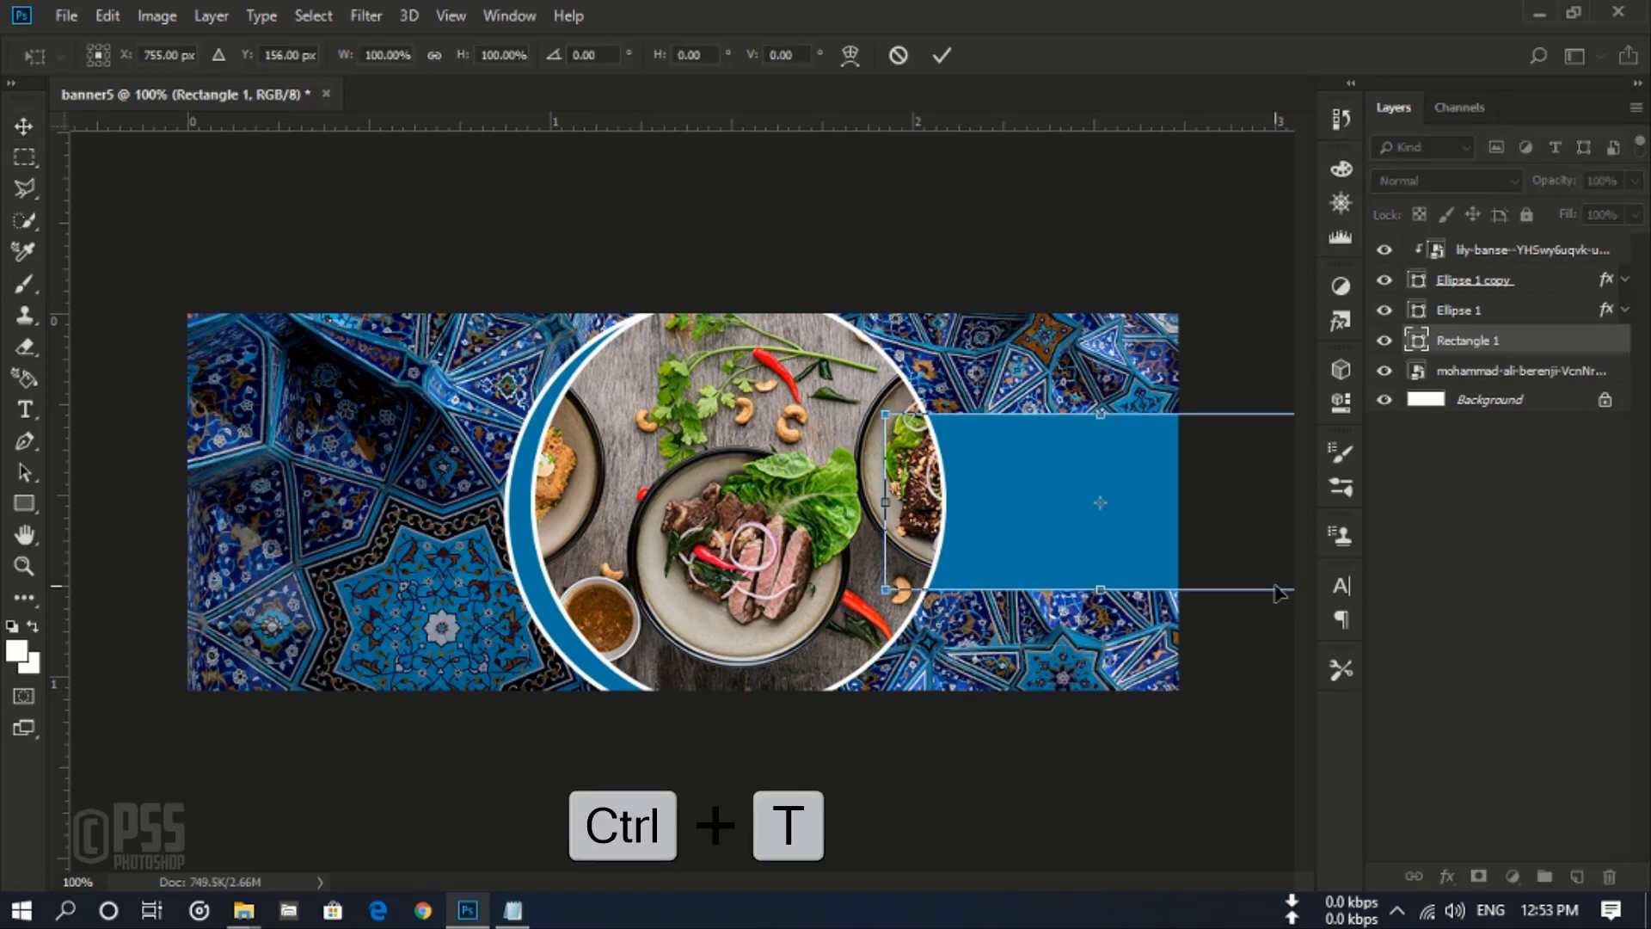
drag(1090, 590, 1095, 601)
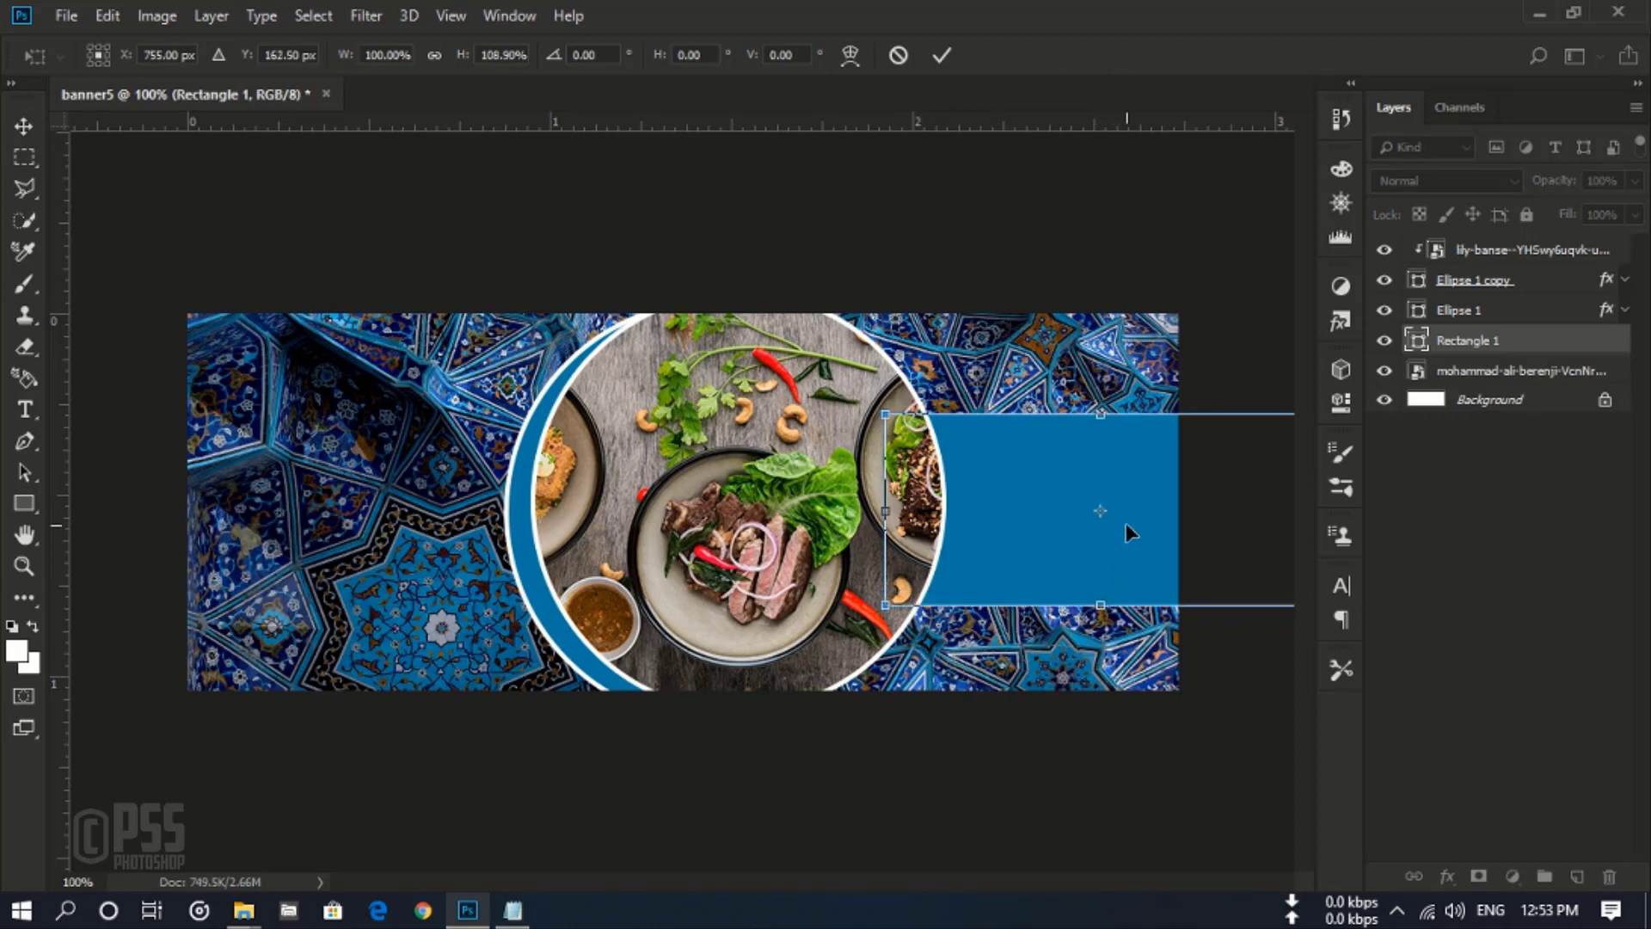
drag(1126, 523, 1123, 517)
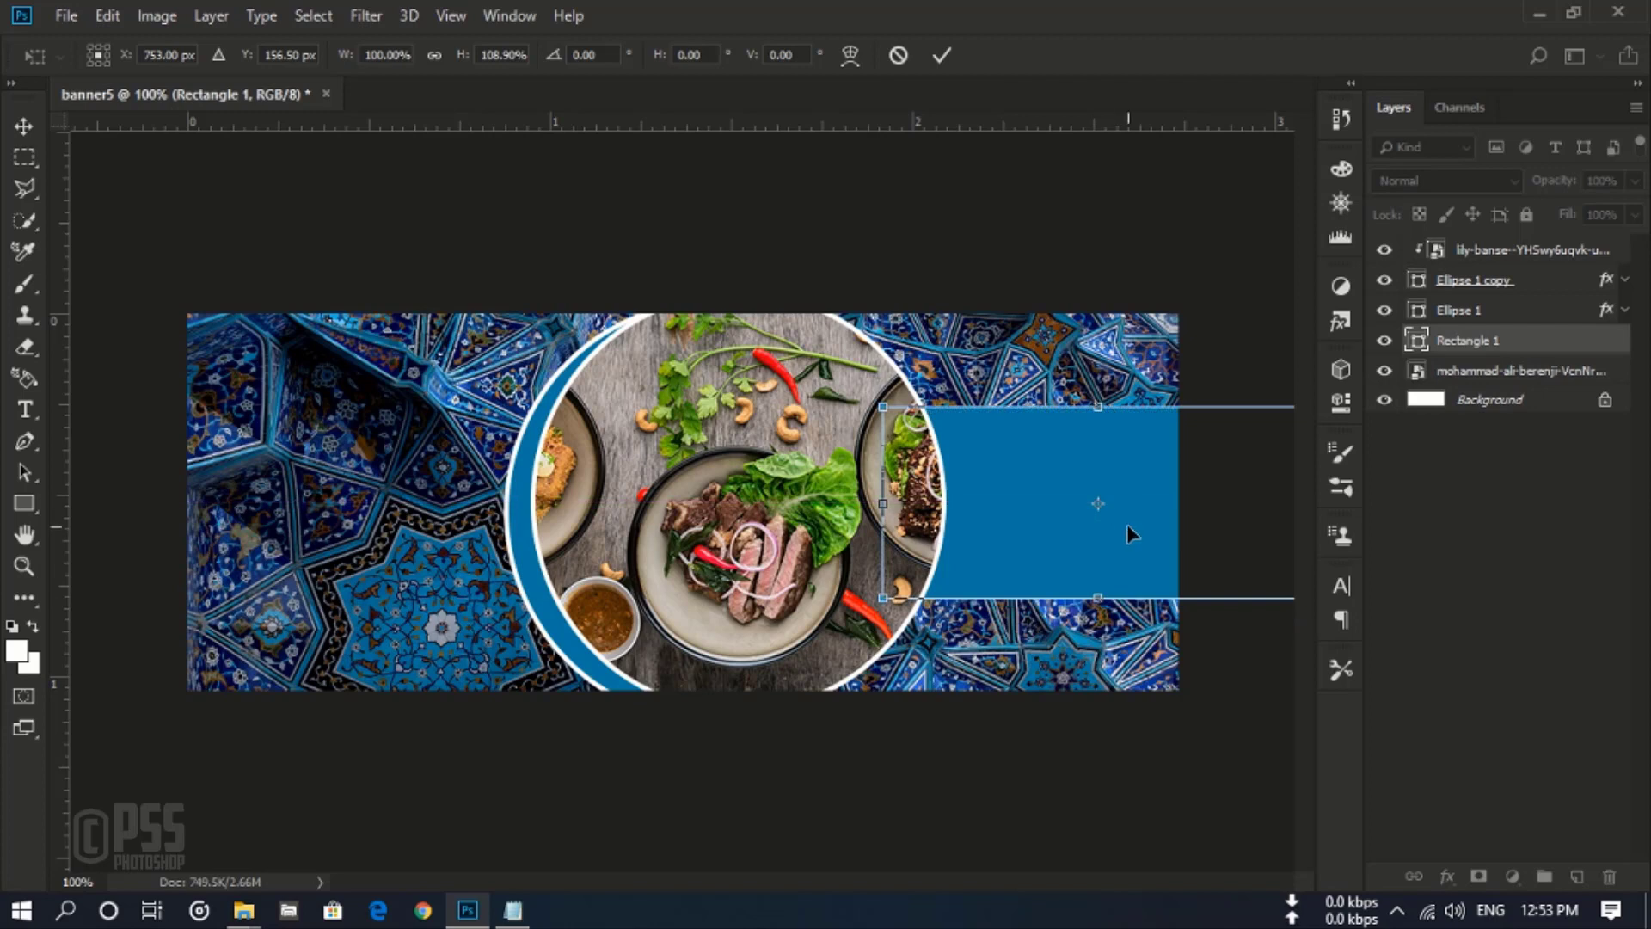
click(942, 56)
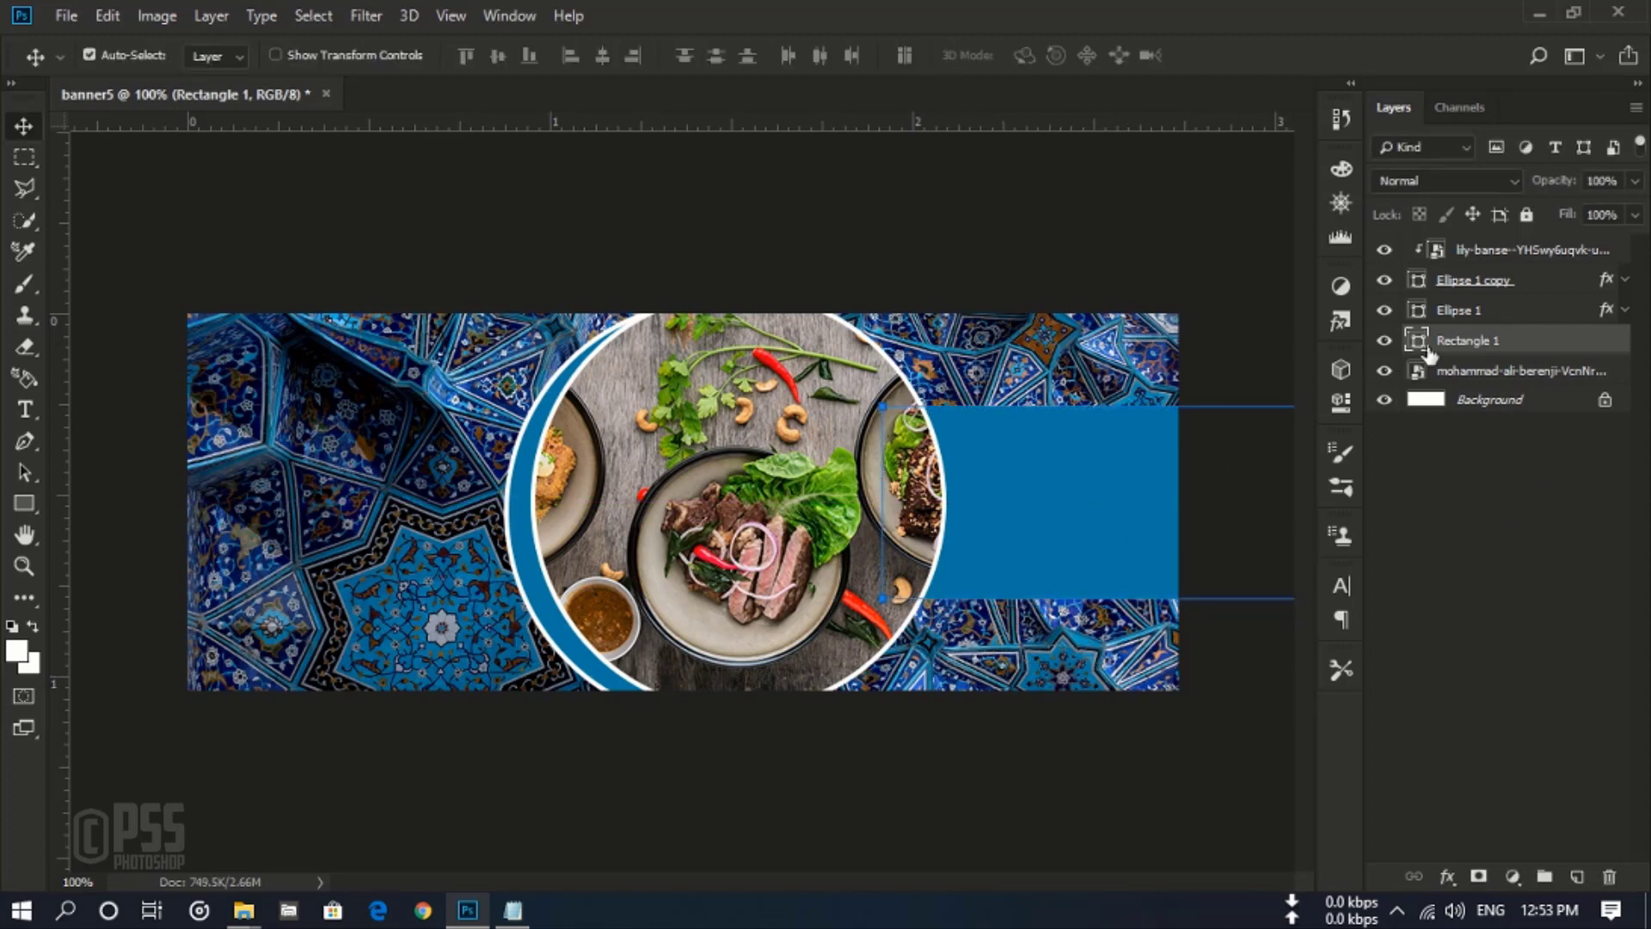
Step: Duplicate the Rectangle 1 layer and recolour the copy to the grey 56666c
key(ctrl+j)
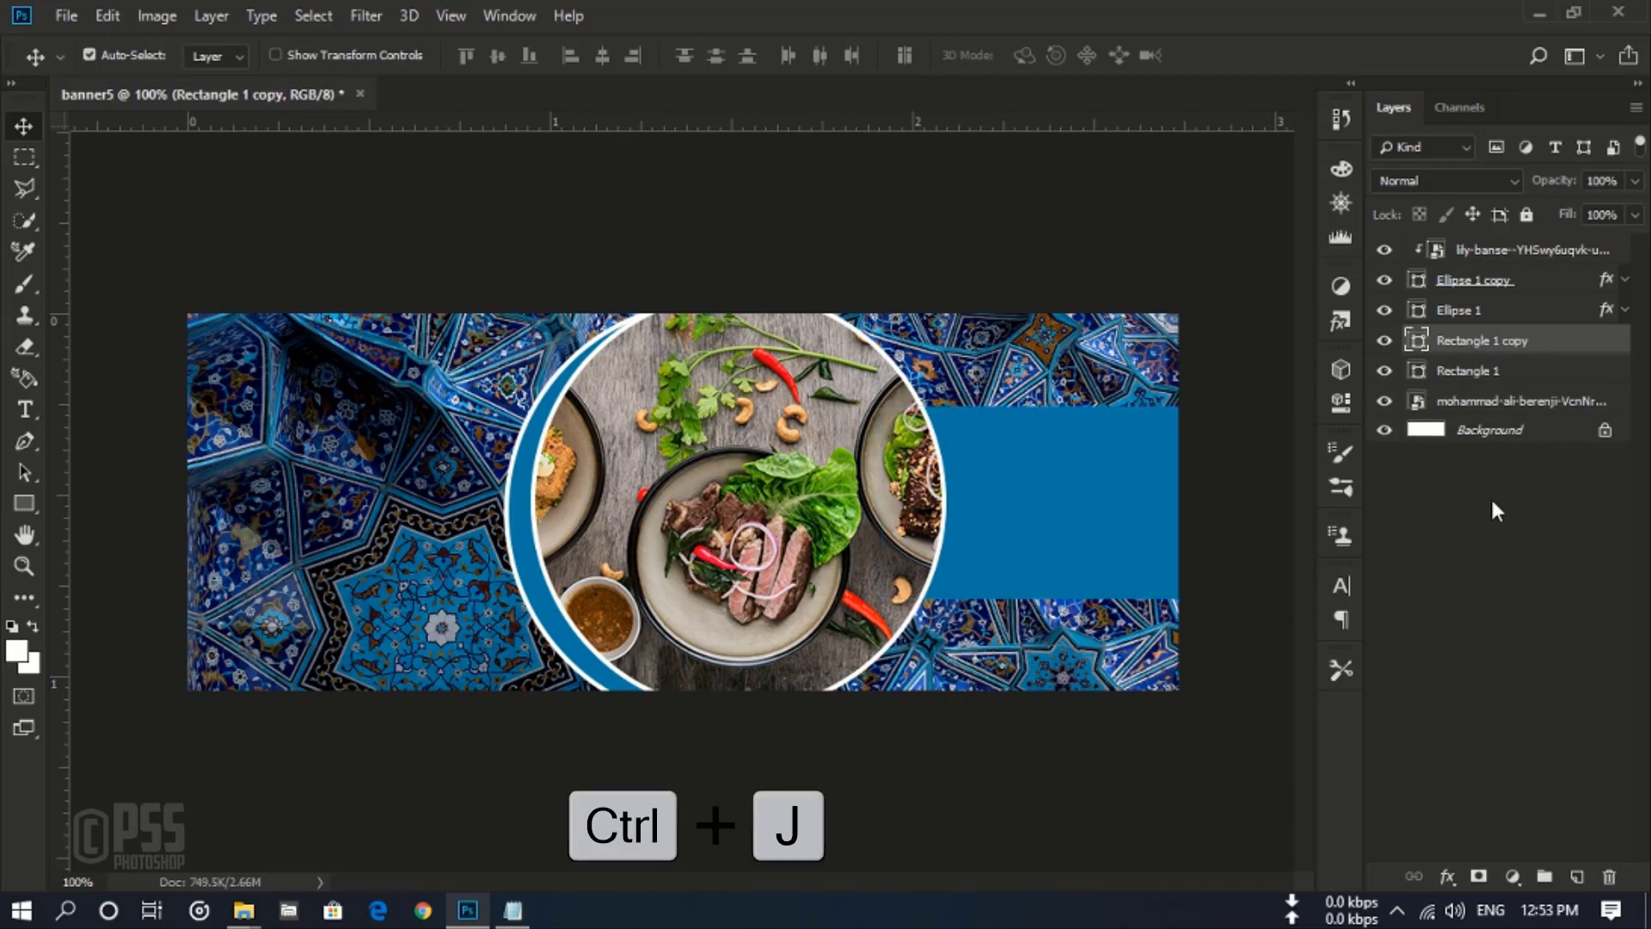
double_click(1418, 343)
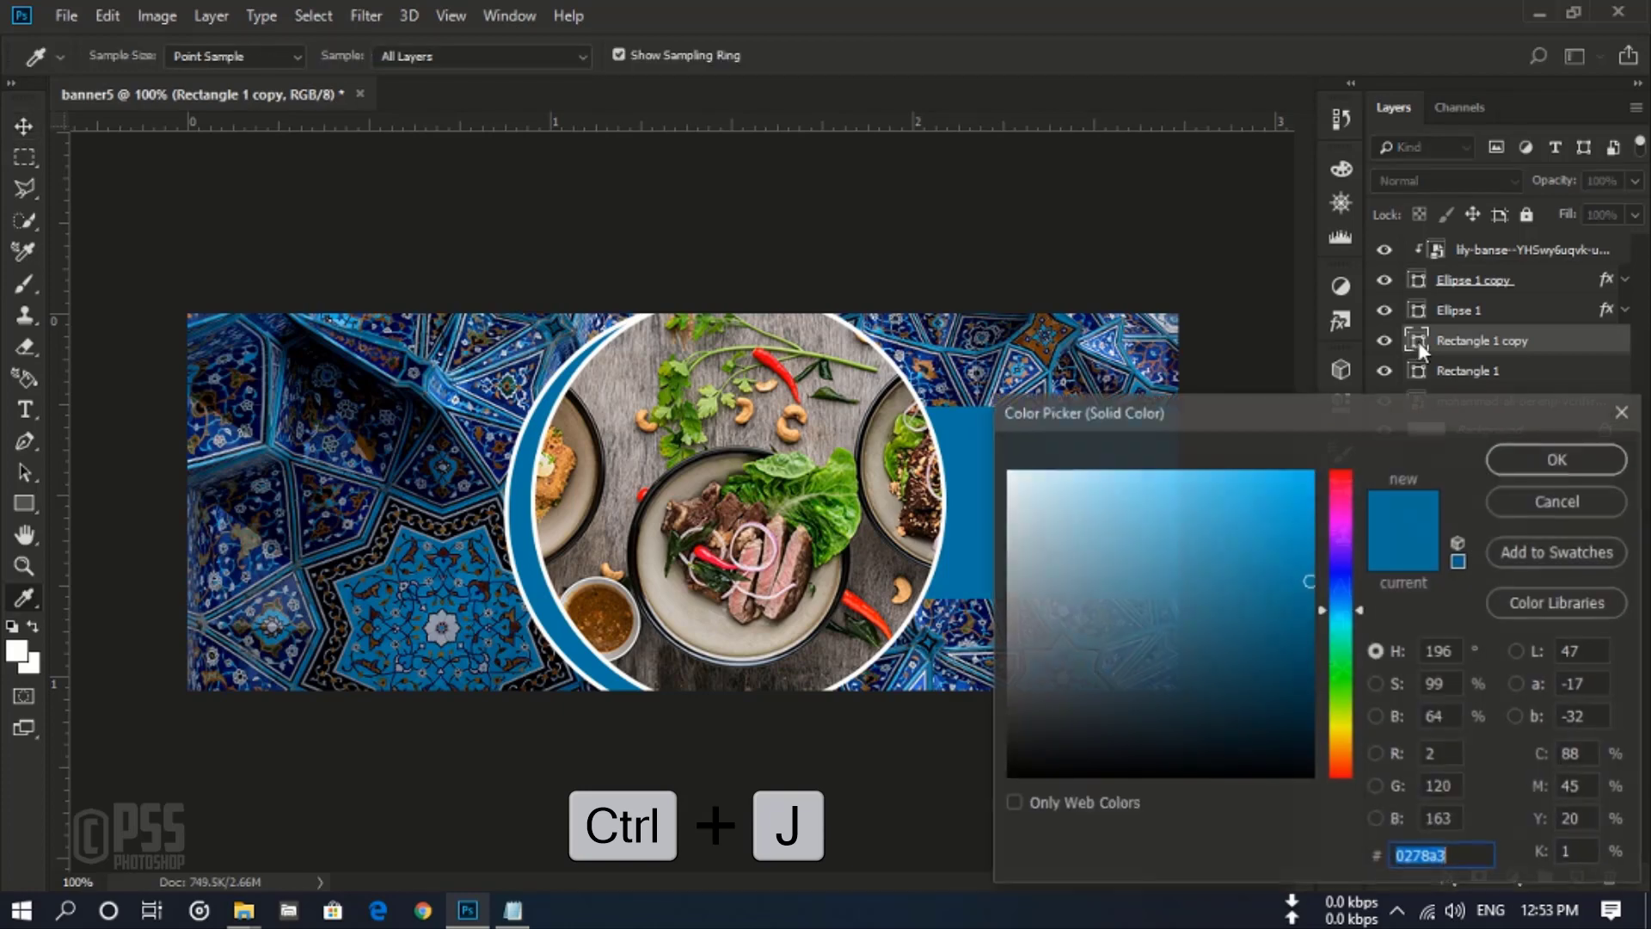
click(1250, 504)
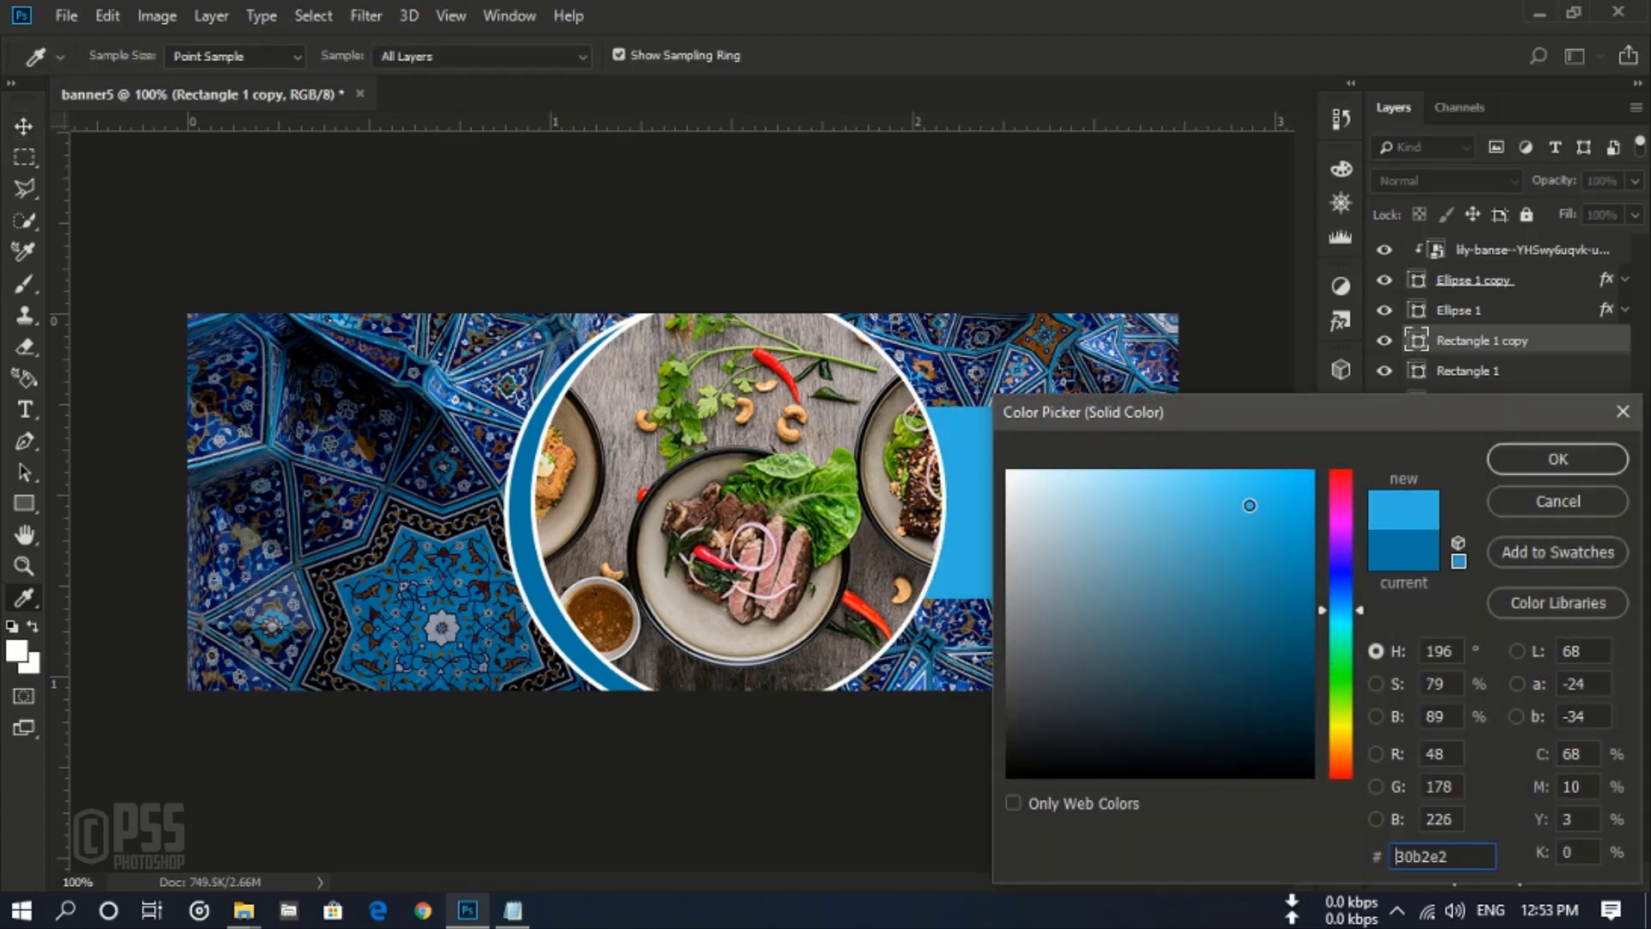
mouse_move(1249, 505)
mouse_down()
mouse_move(1260, 719)
mouse_move(1176, 641)
mouse_up()
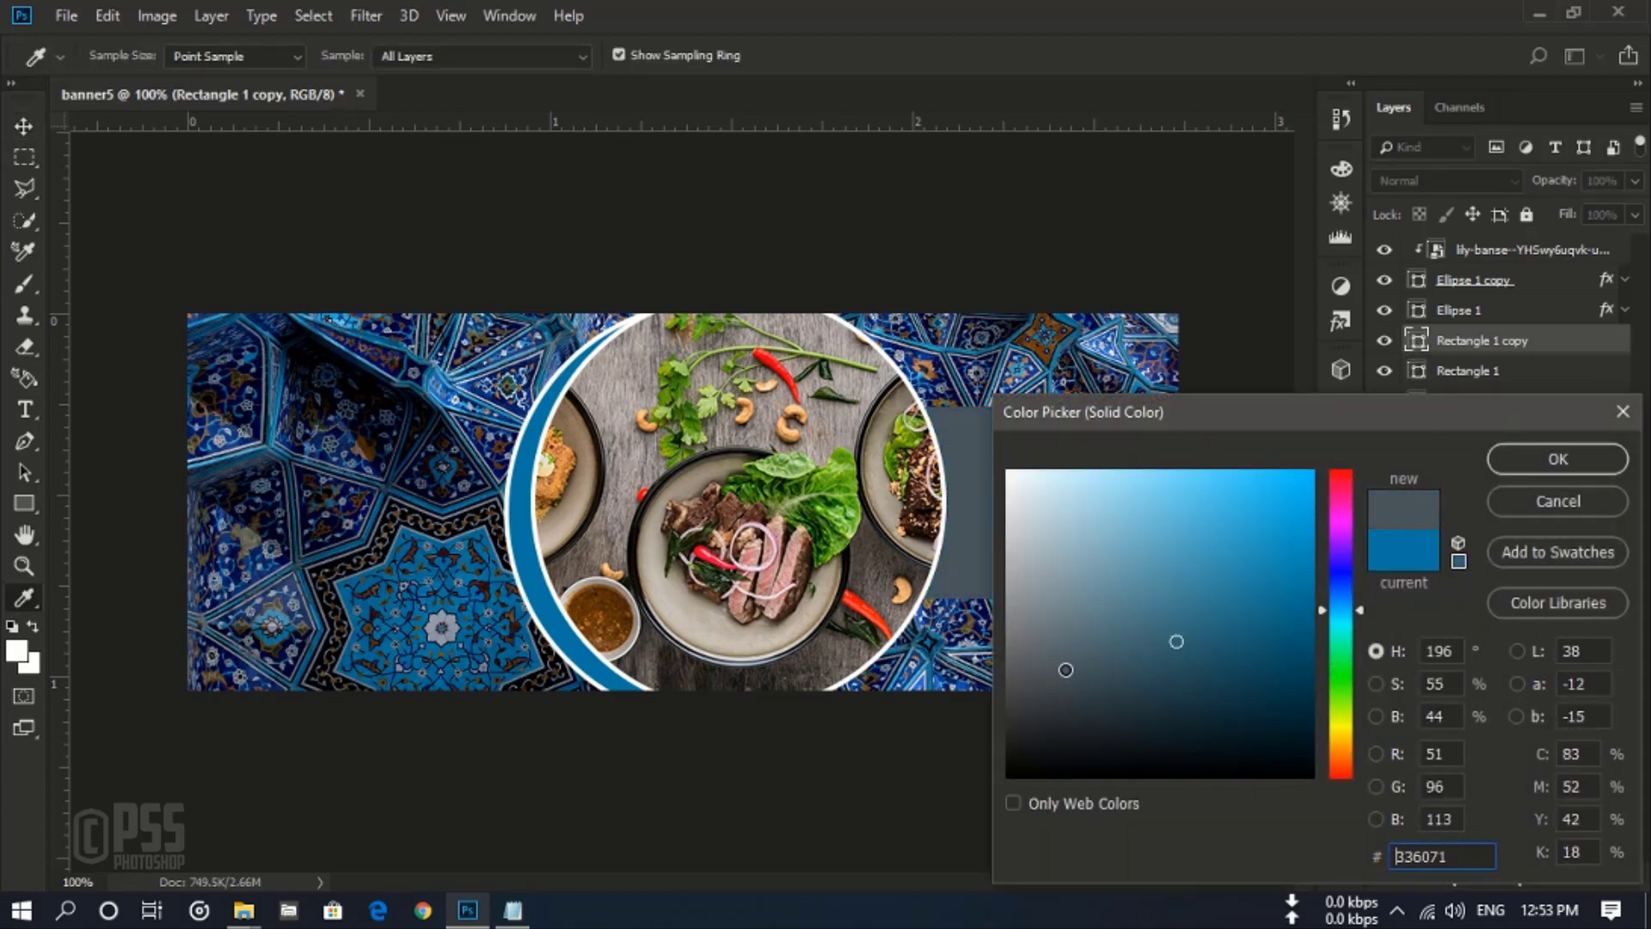
mouse_move(1065, 670)
mouse_down()
mouse_move(1046, 678)
mouse_move(1099, 660)
mouse_move(1055, 684)
mouse_up()
click(1061, 623)
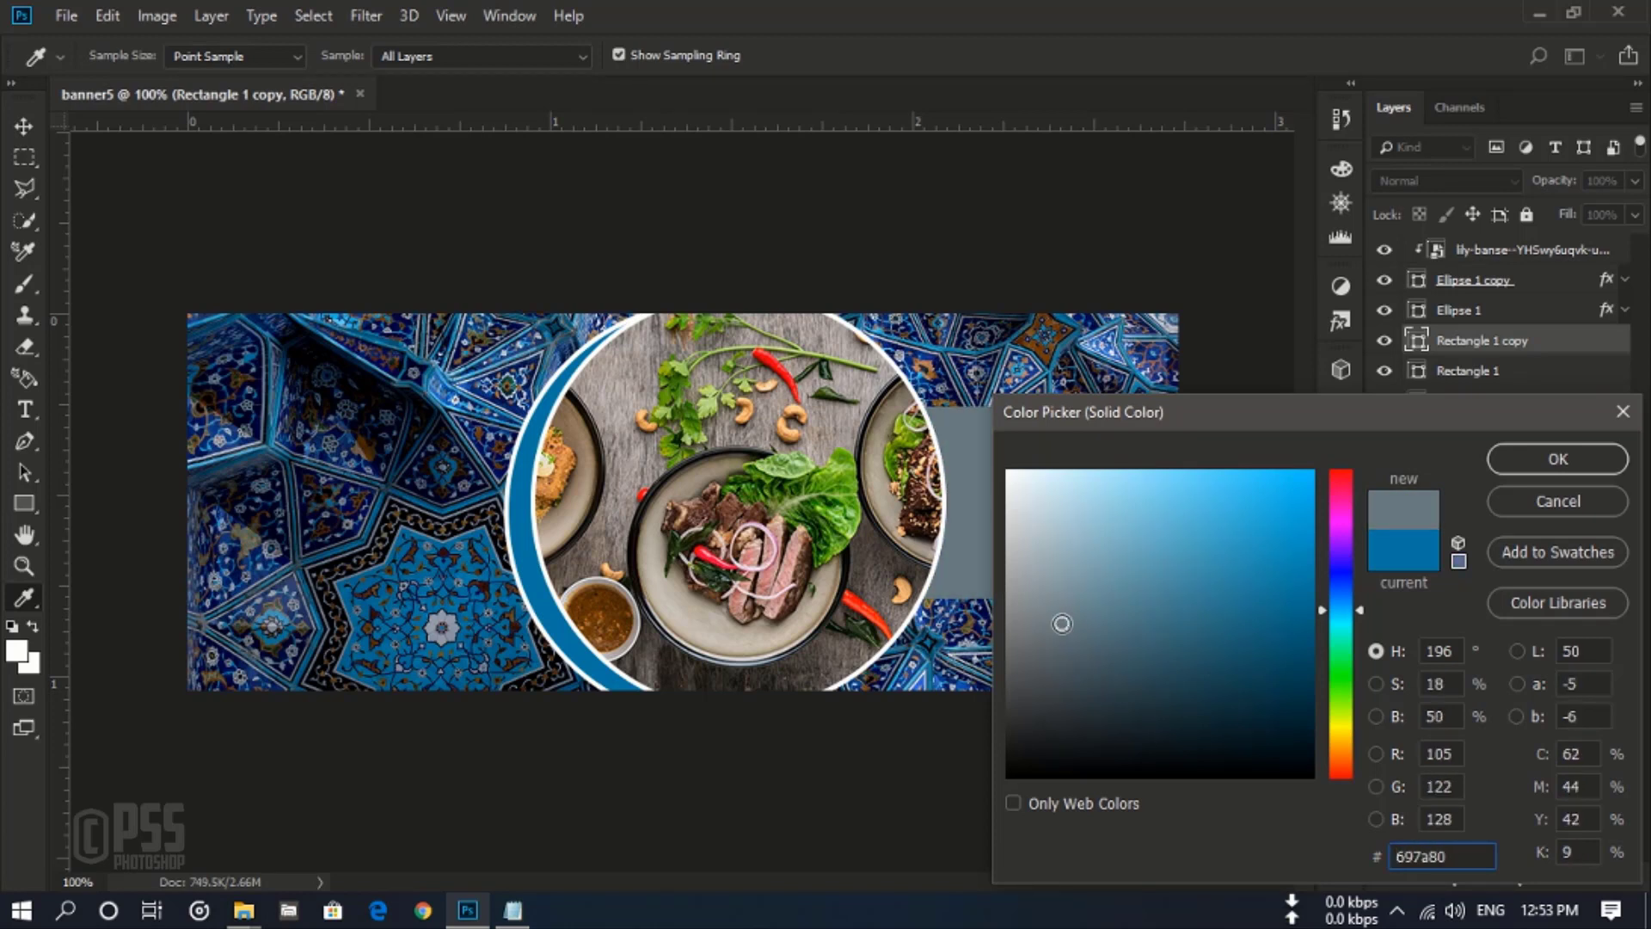
click(1069, 648)
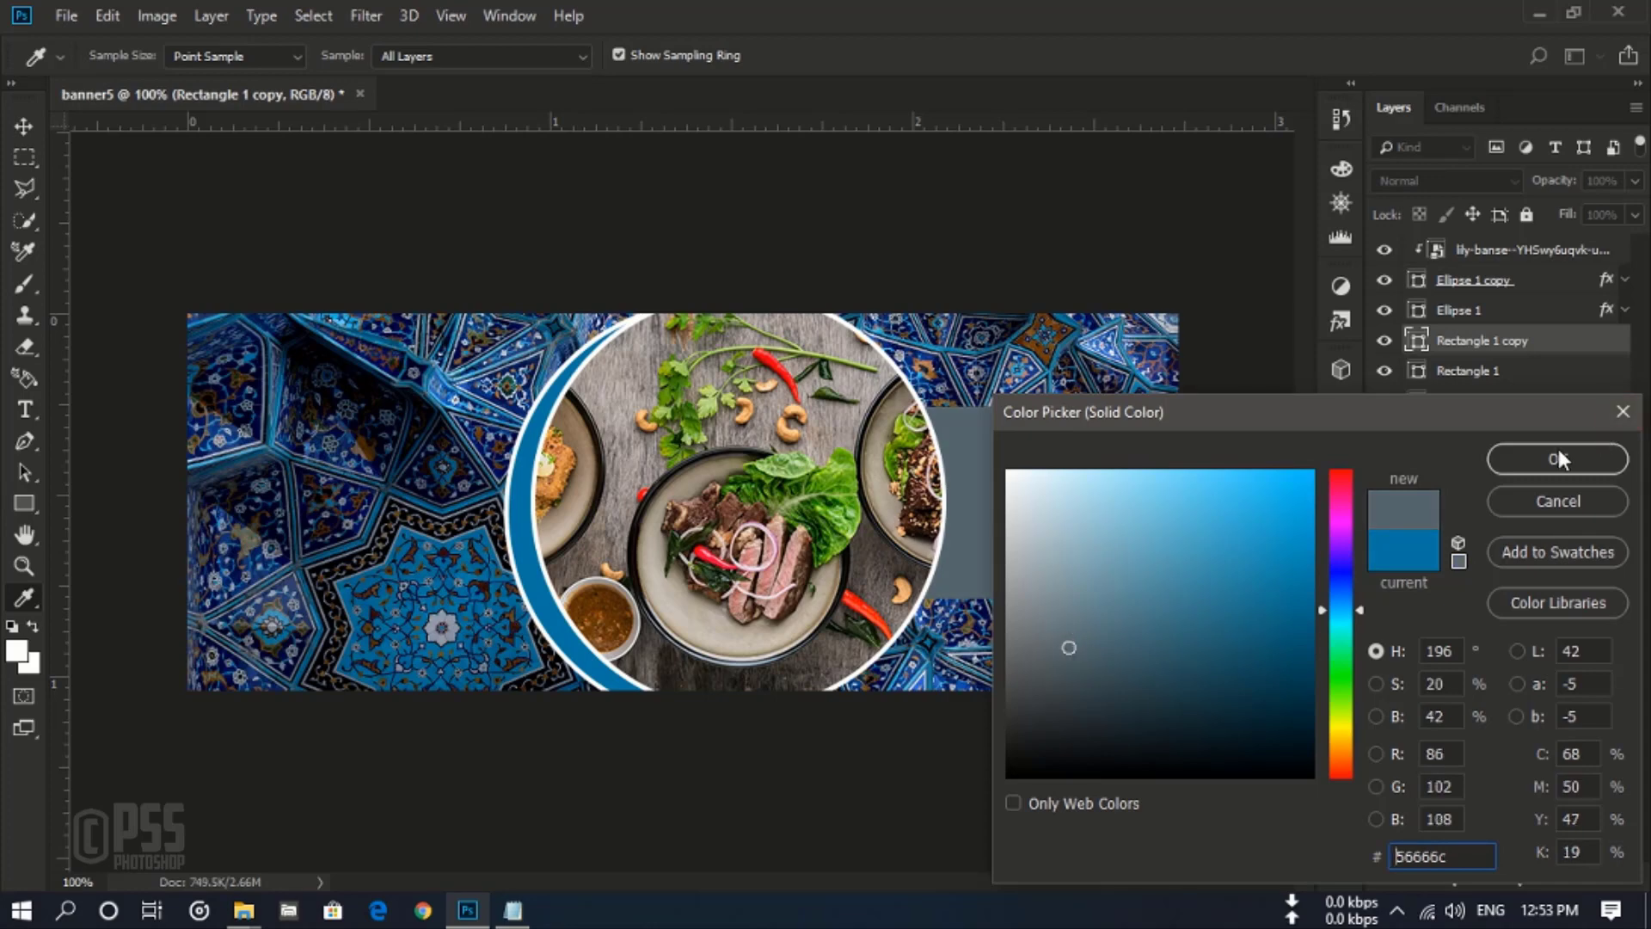
click(1558, 454)
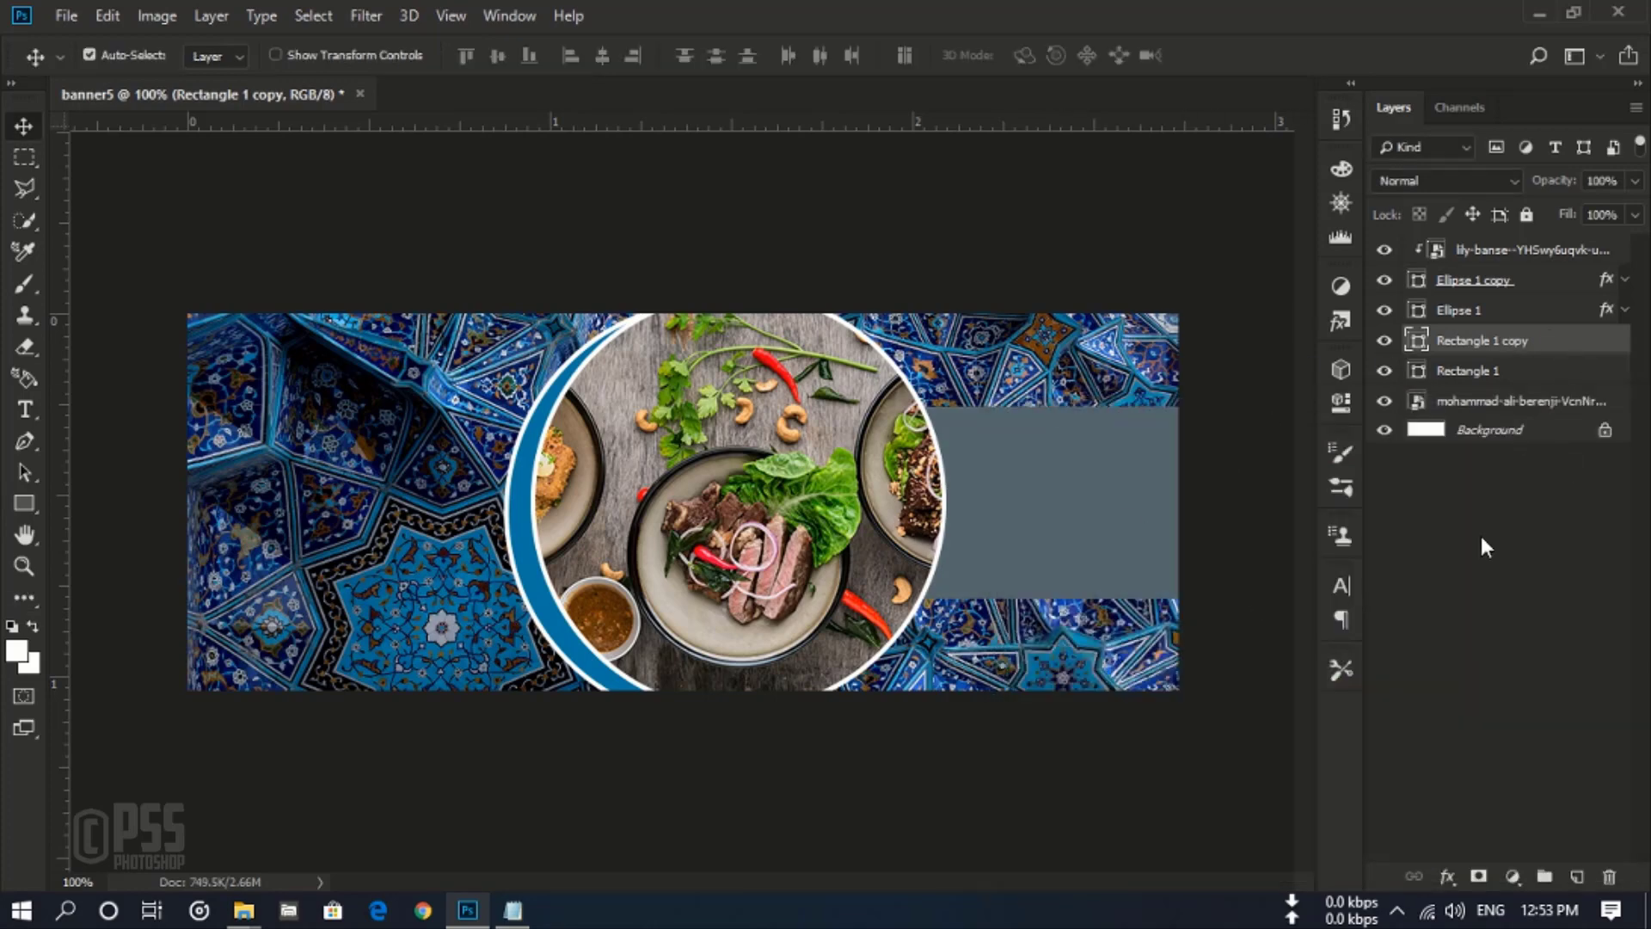
Step: Reduce the grey rectangle copy's height from its upper and lower edges, exposing thin, even blue strips of Rectangle 1 above and below
key(ctrl+t)
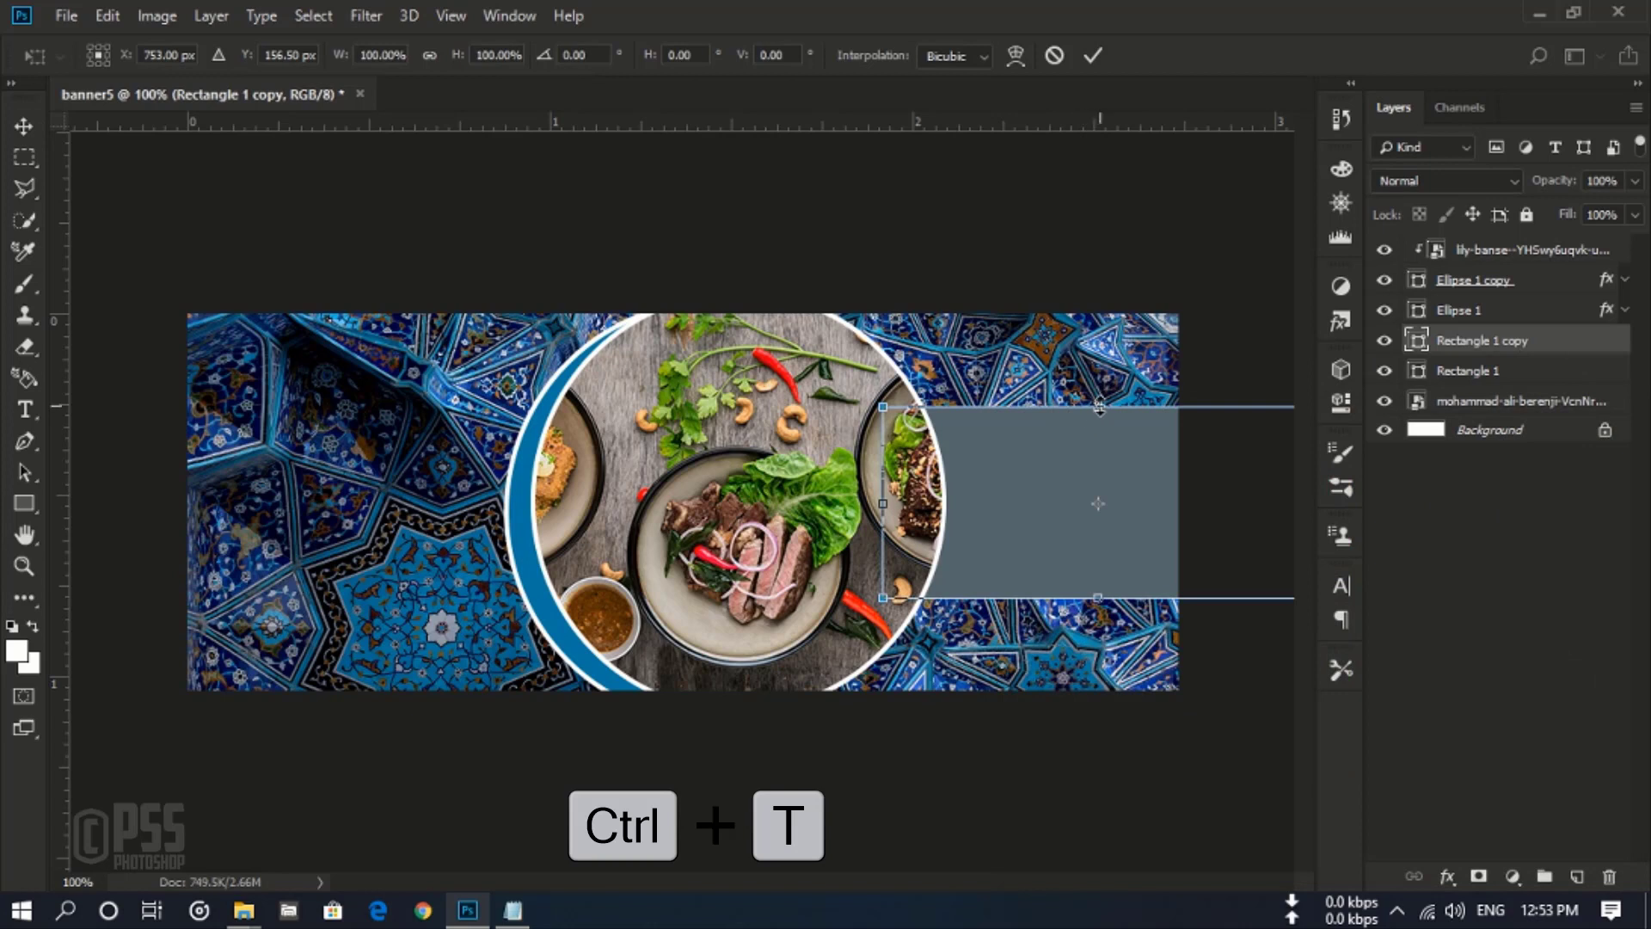
drag(1097, 406, 1095, 419)
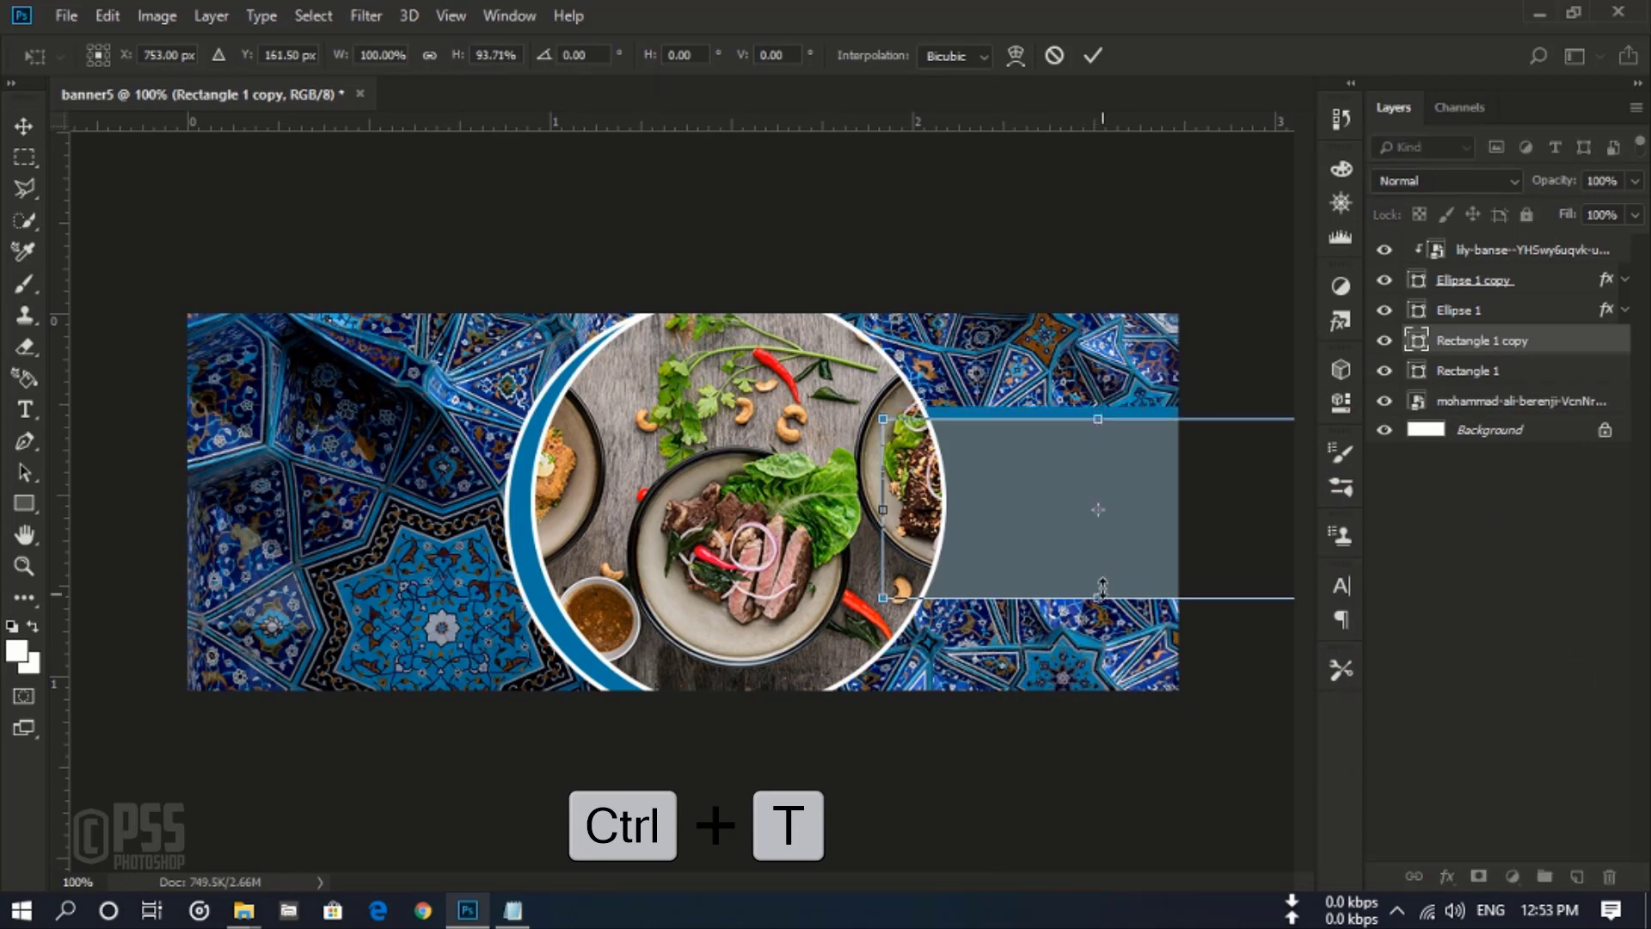
drag(1097, 596, 1097, 586)
click(1093, 55)
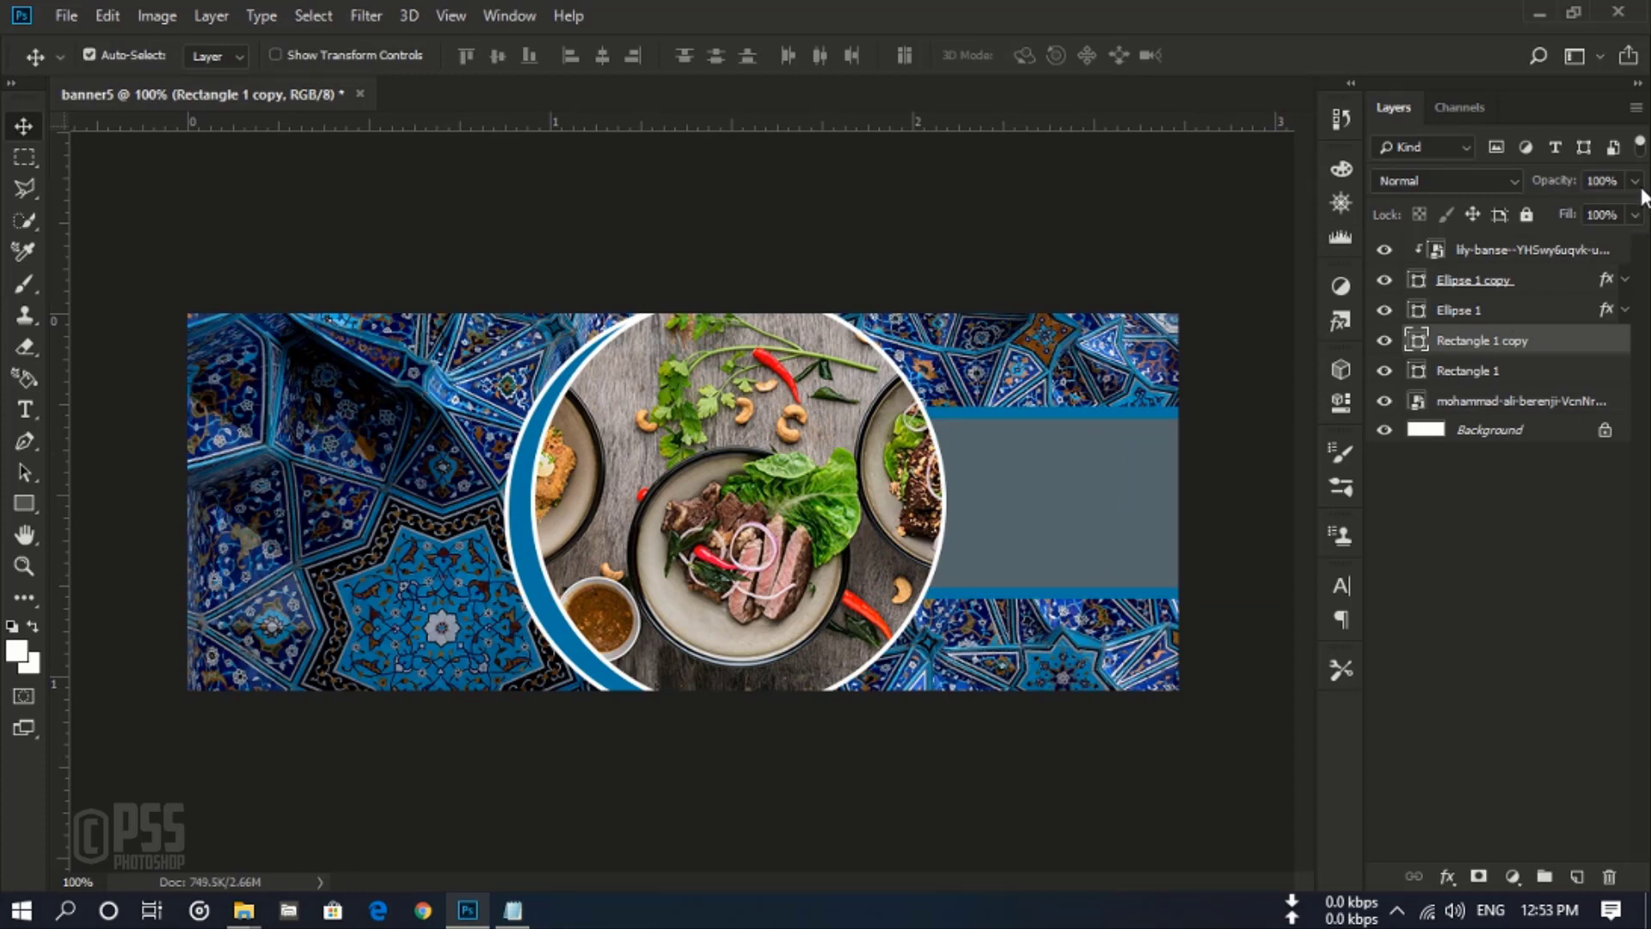
Step: Lower the opacity of the Rectangle 1 copy layer to 87%
click(1634, 214)
drag(1631, 212, 1597, 209)
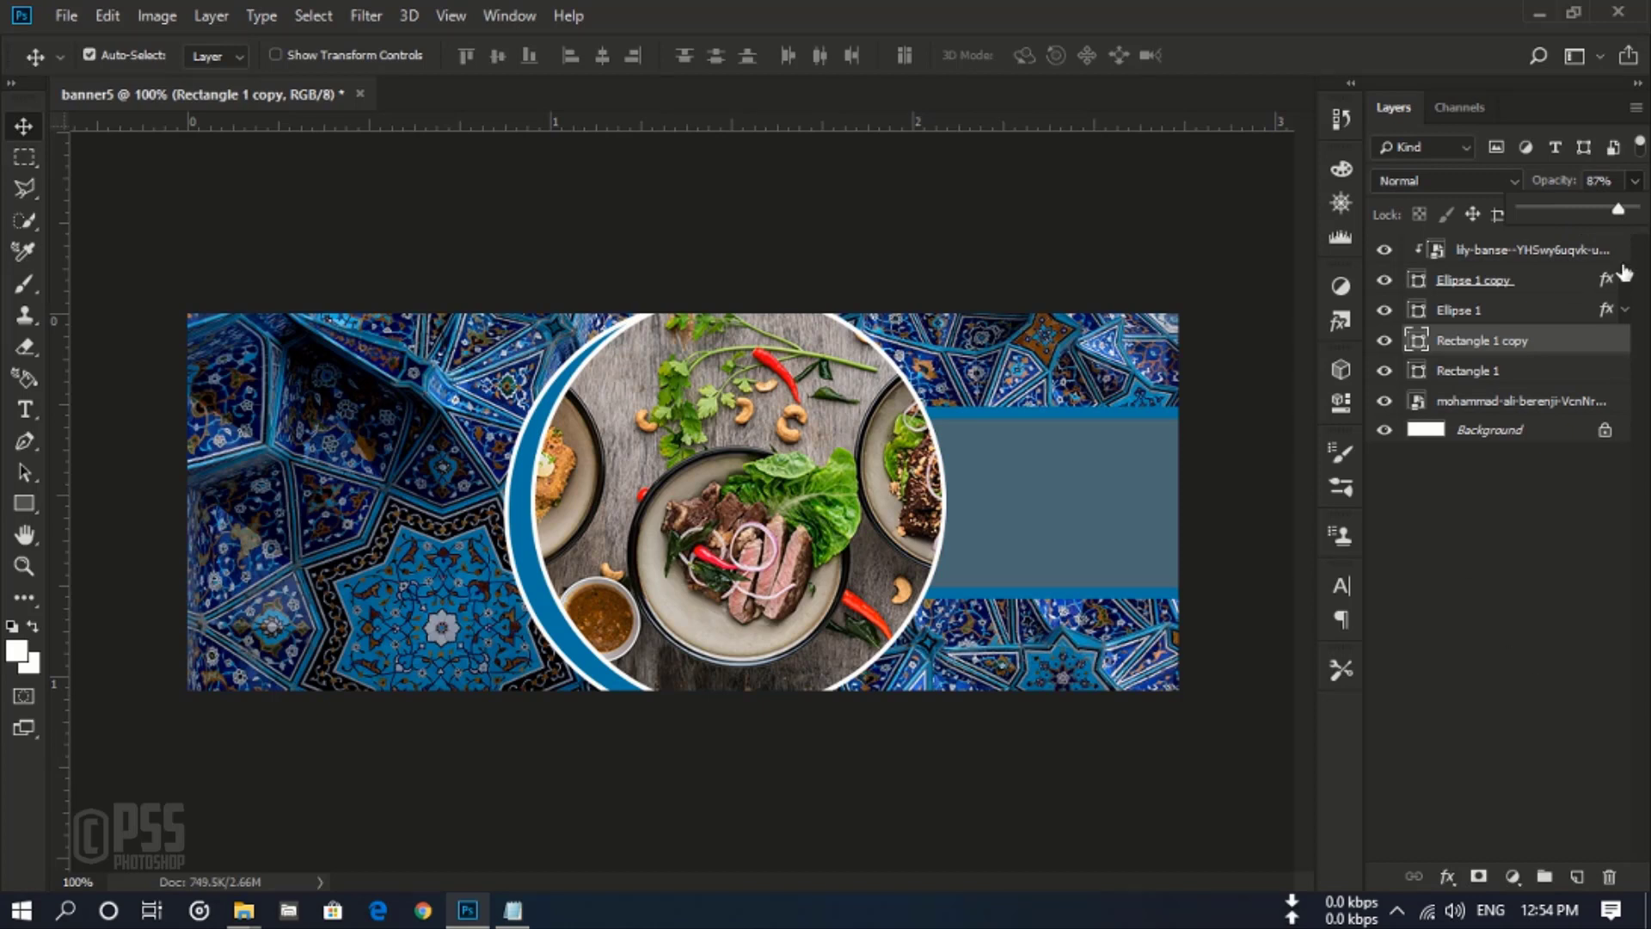
click(1588, 560)
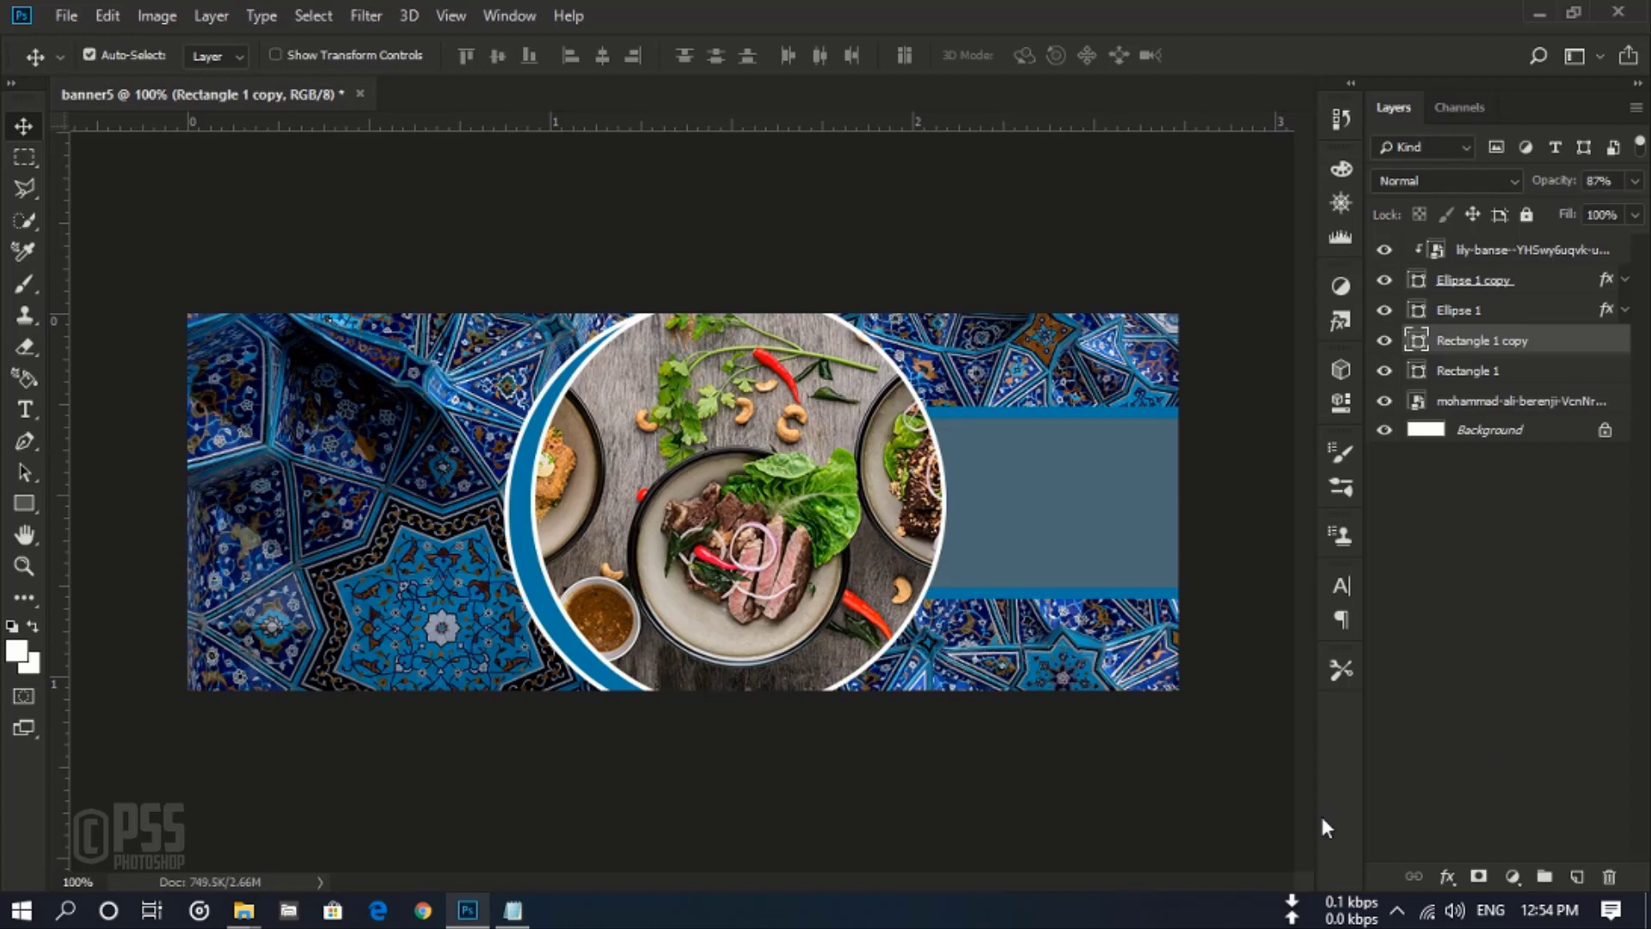
Step: Create another empty layer at the top of the layer stack, above the lily-banse food photo
click(1450, 251)
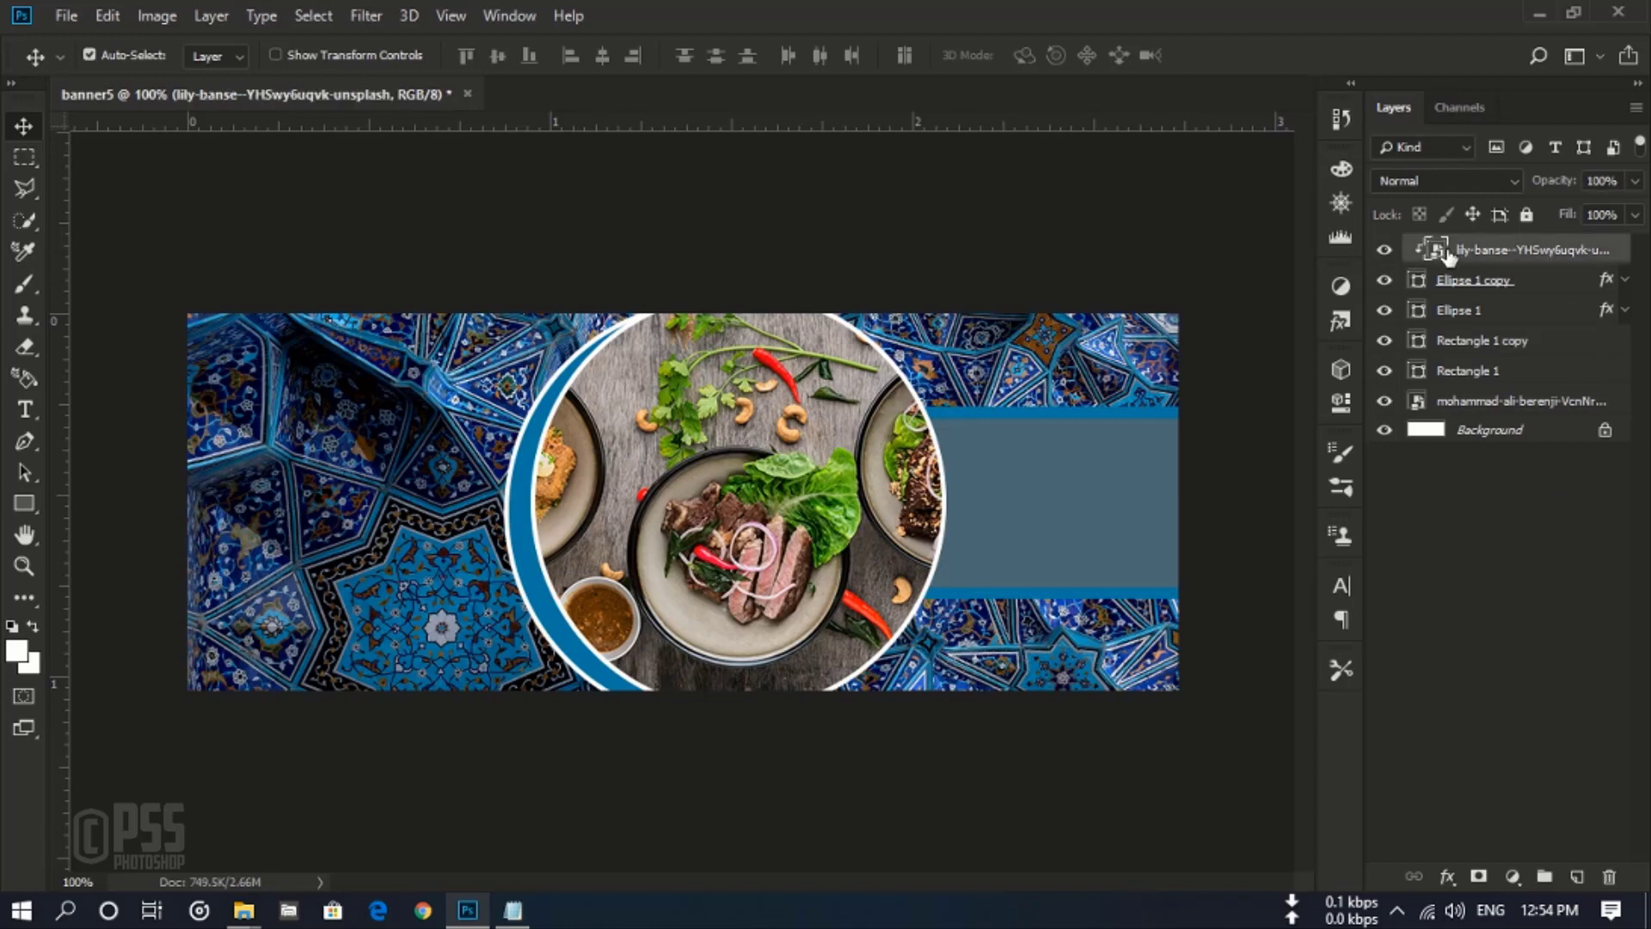
click(1575, 877)
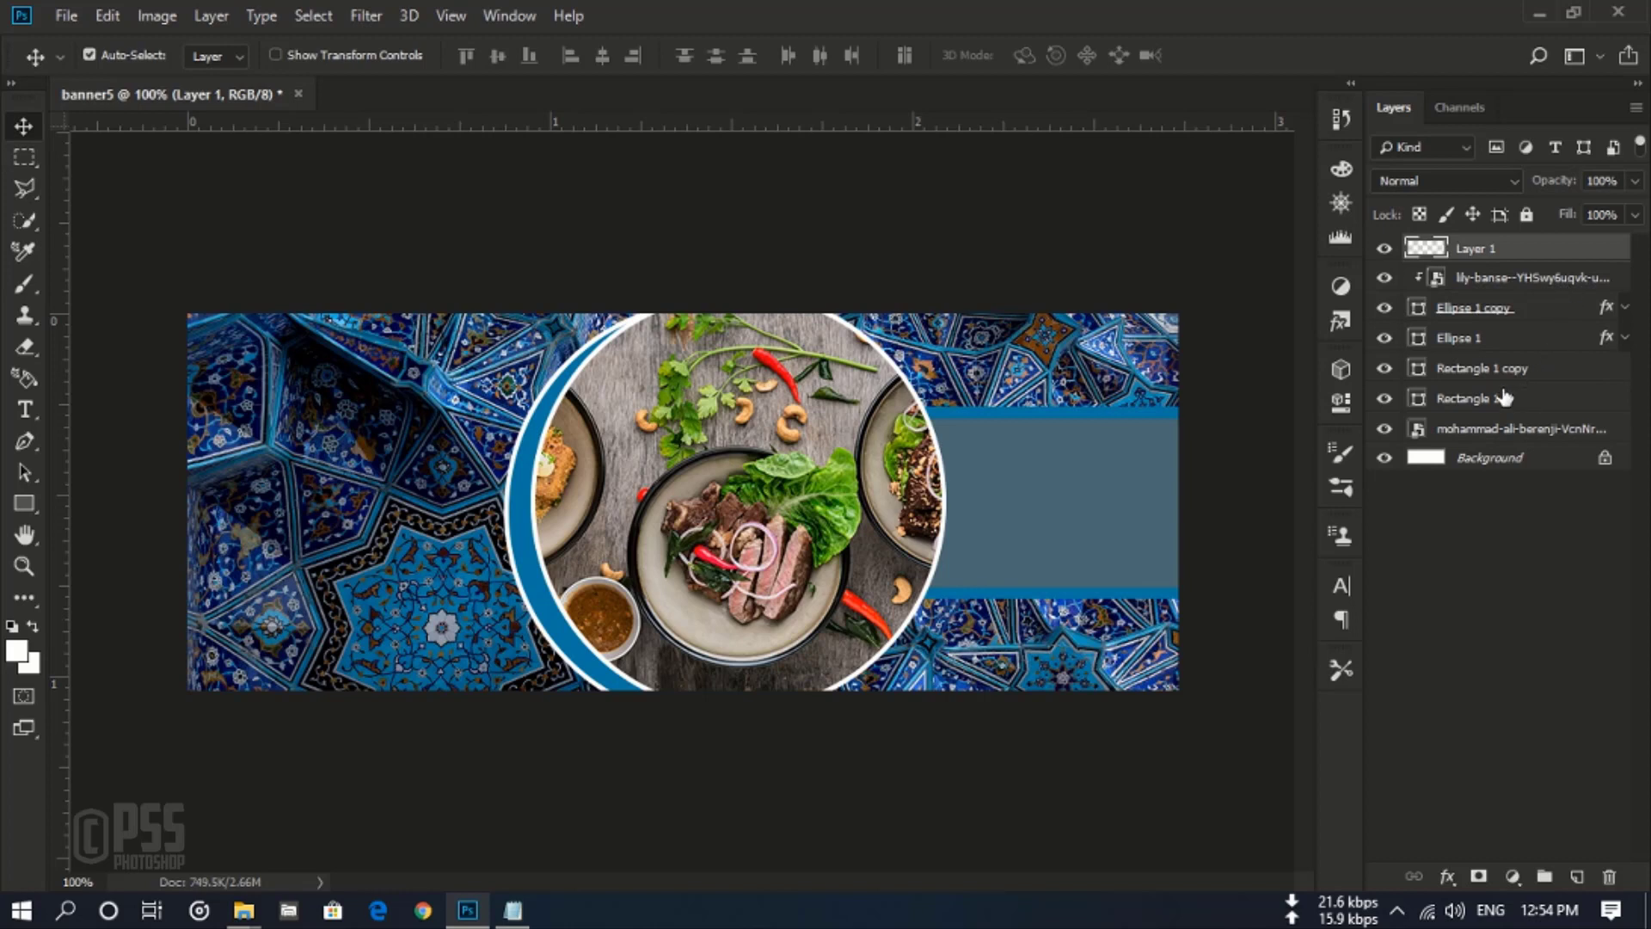
Step: Select Rectangle 1 copy and Rectangle 1 together and nudge them down slightly below the banner's vertical centre
click(1110, 457)
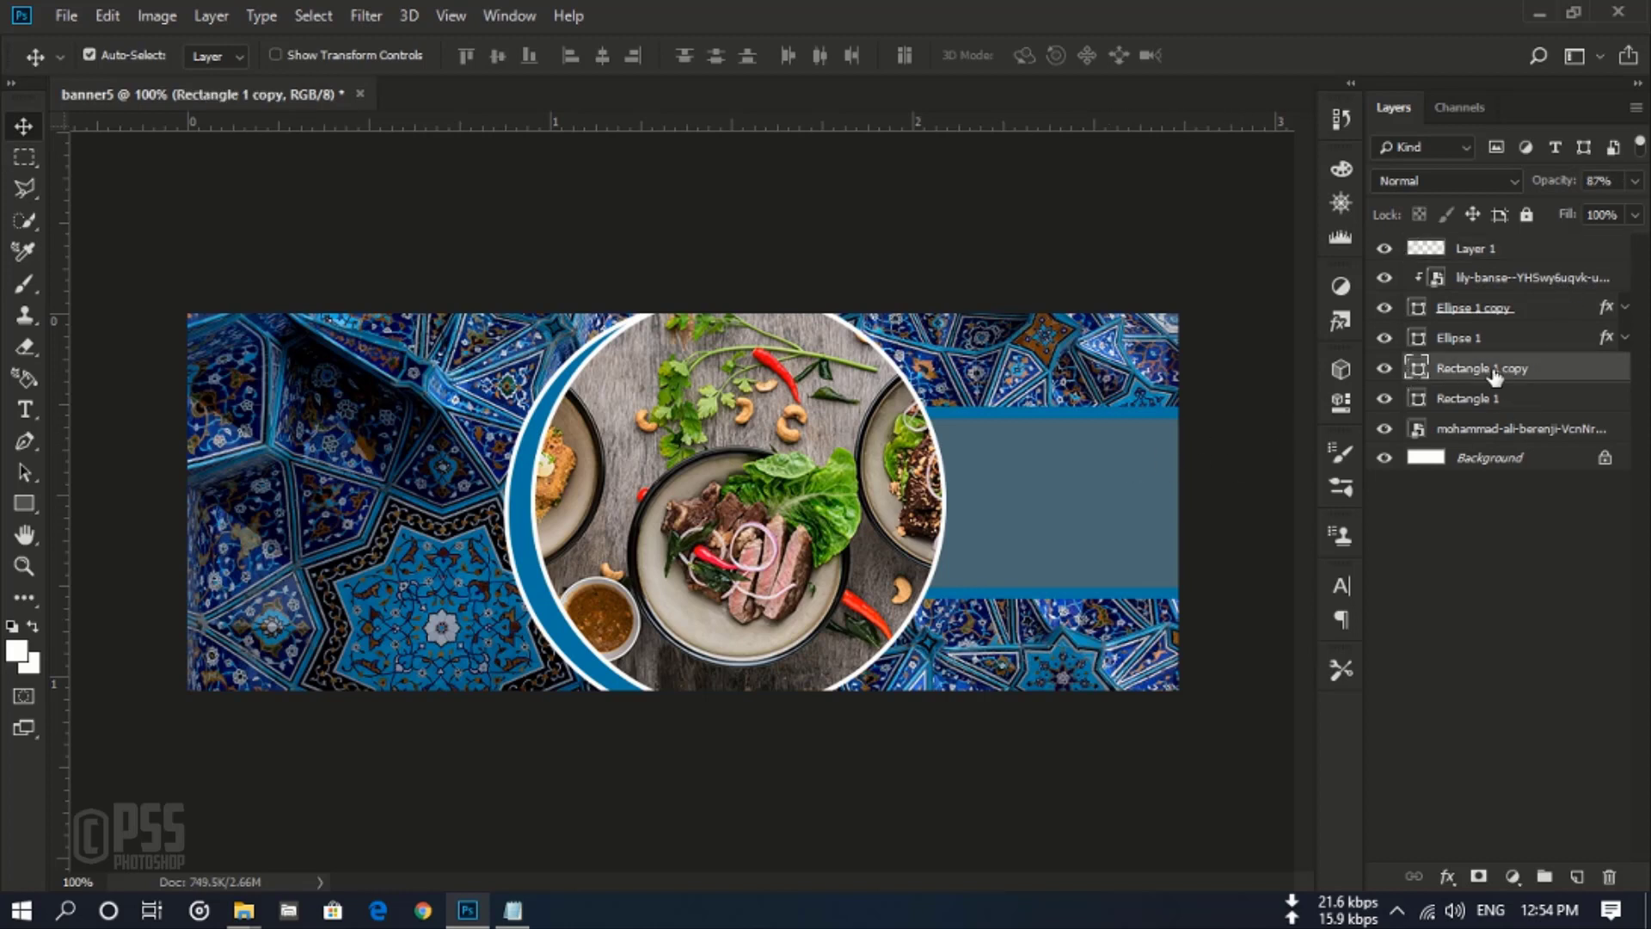
shift+click(1494, 397)
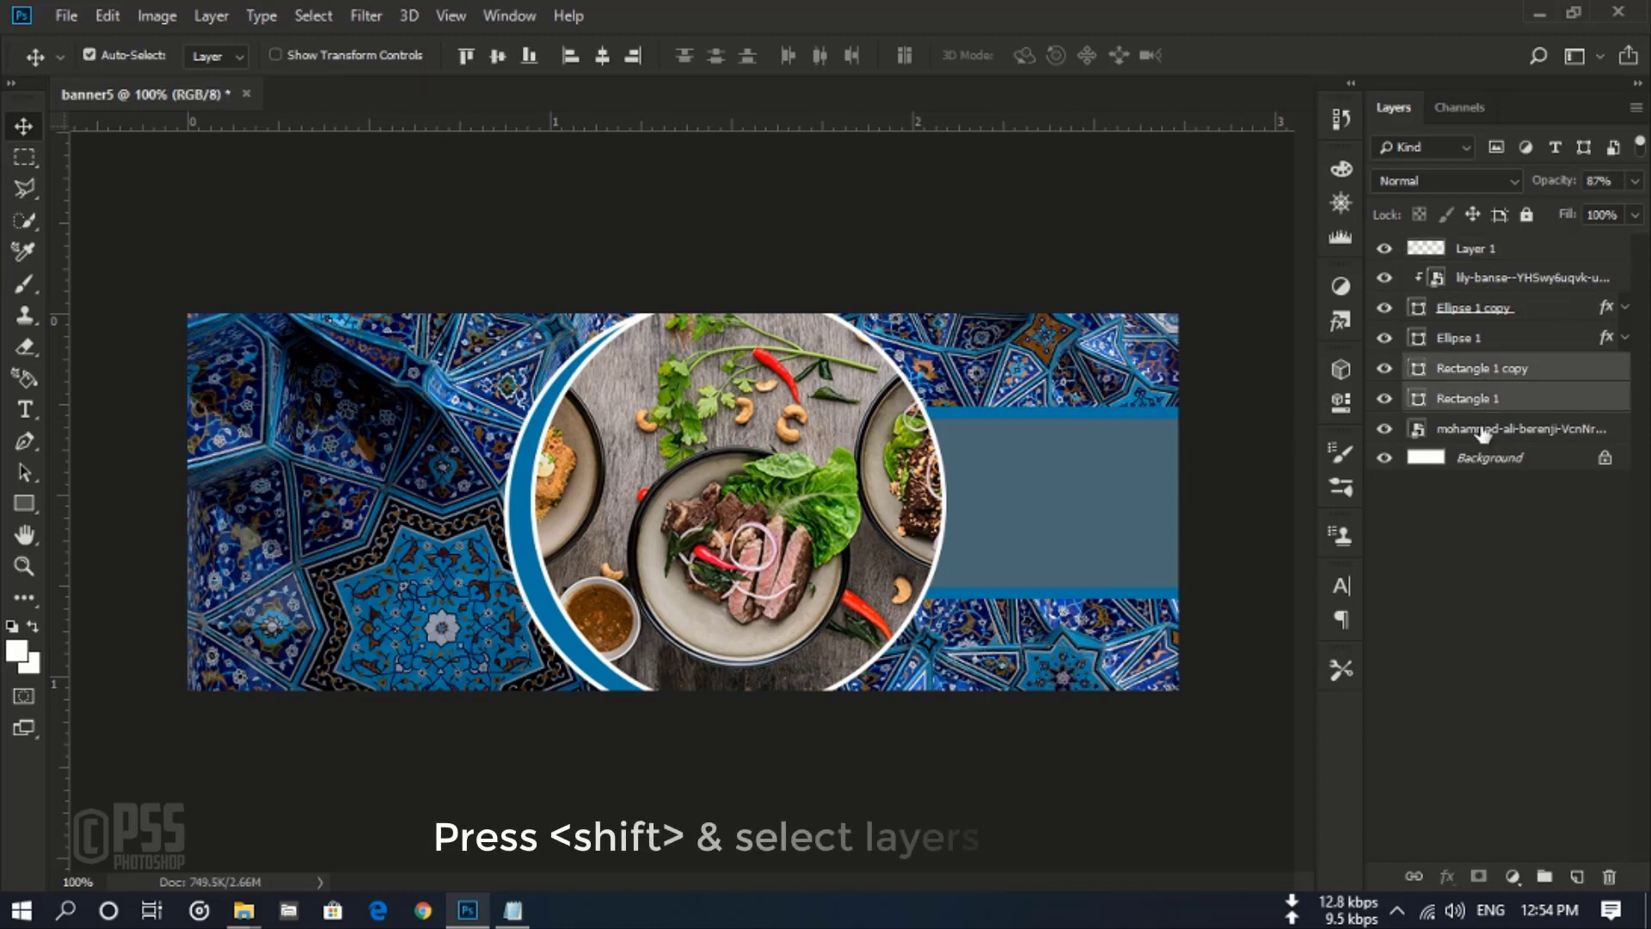
key(shift+Down)
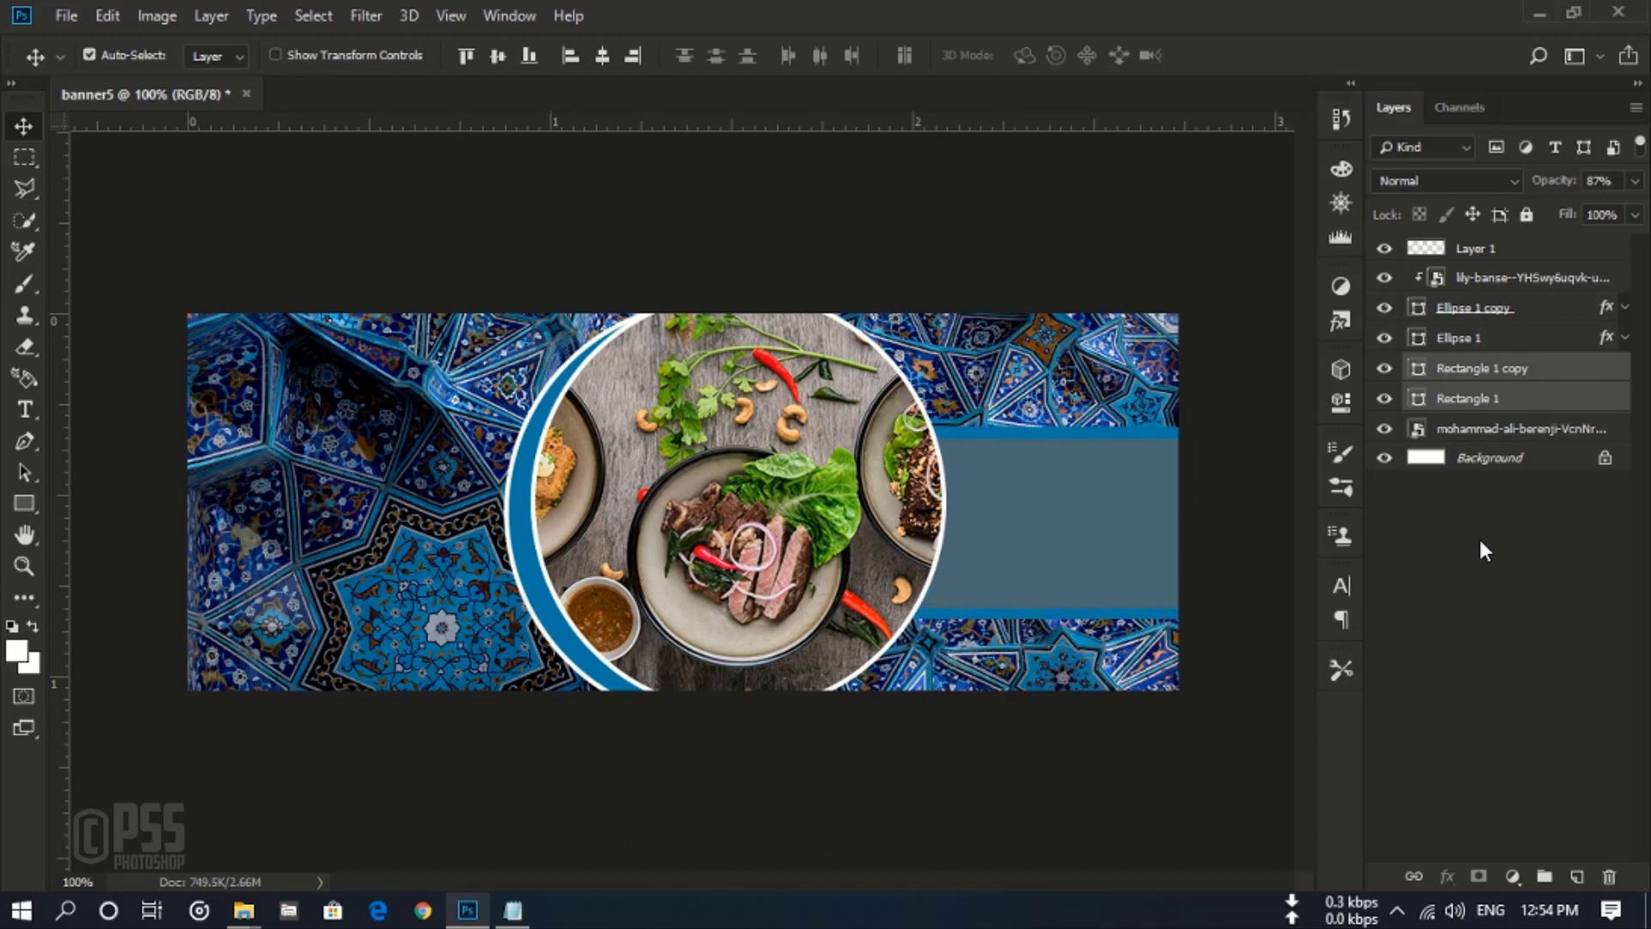
key(Down)
key(Down)
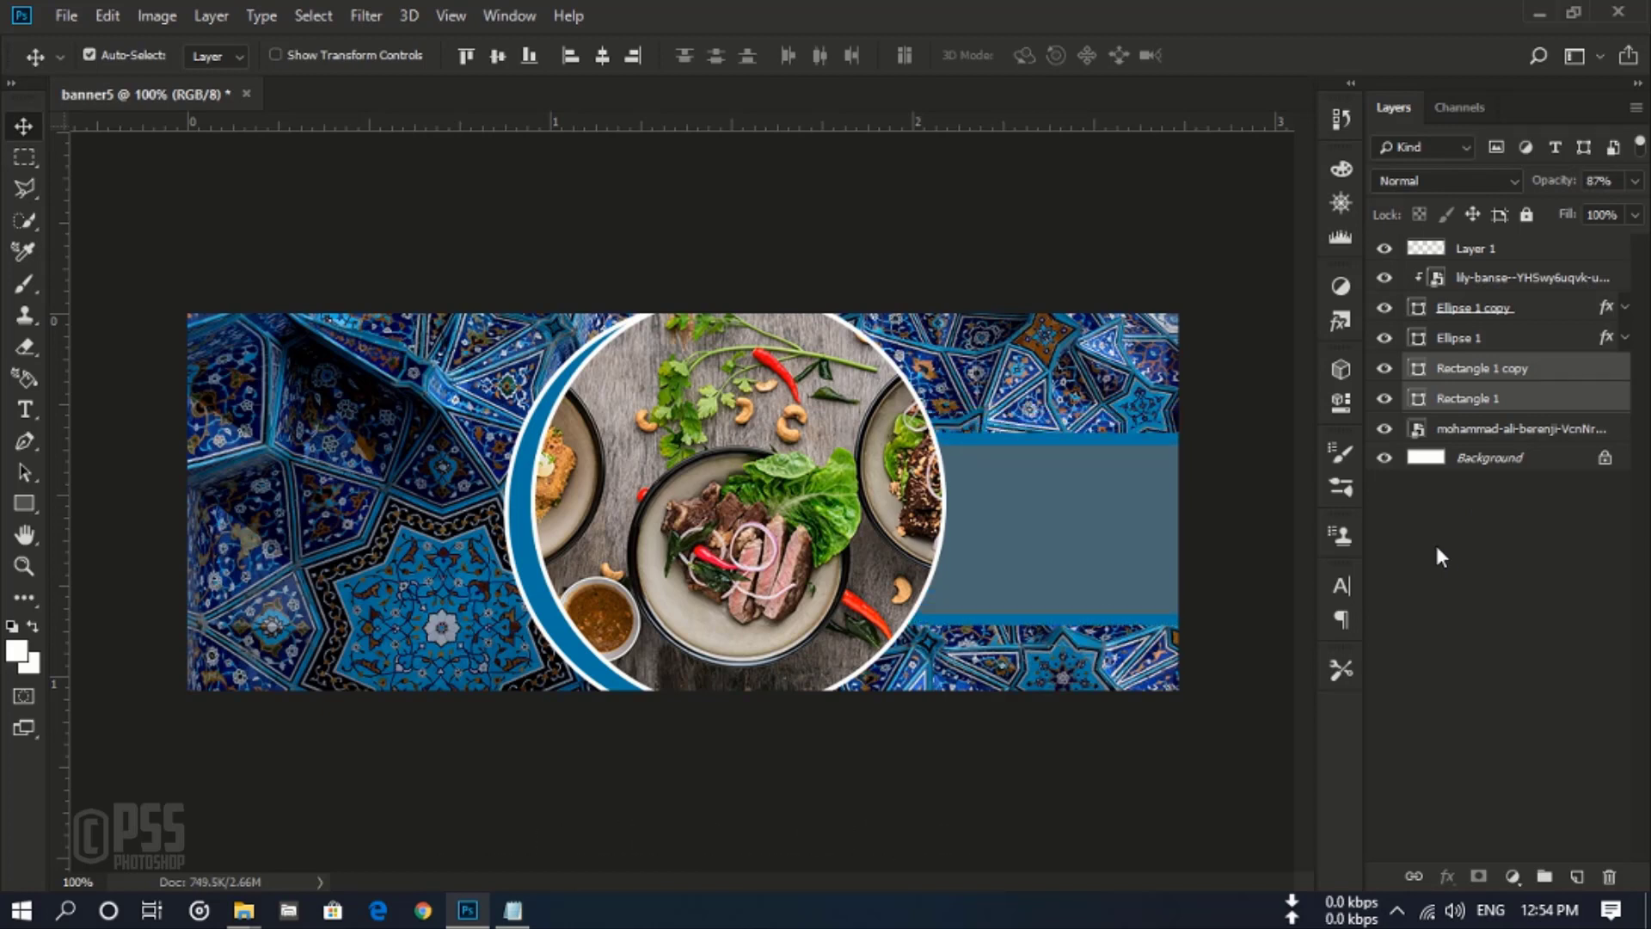
Step: Draw a white rounded rectangle about 121 × 36 px with 10 px corners over the mosaic's lower-left area
click(1575, 255)
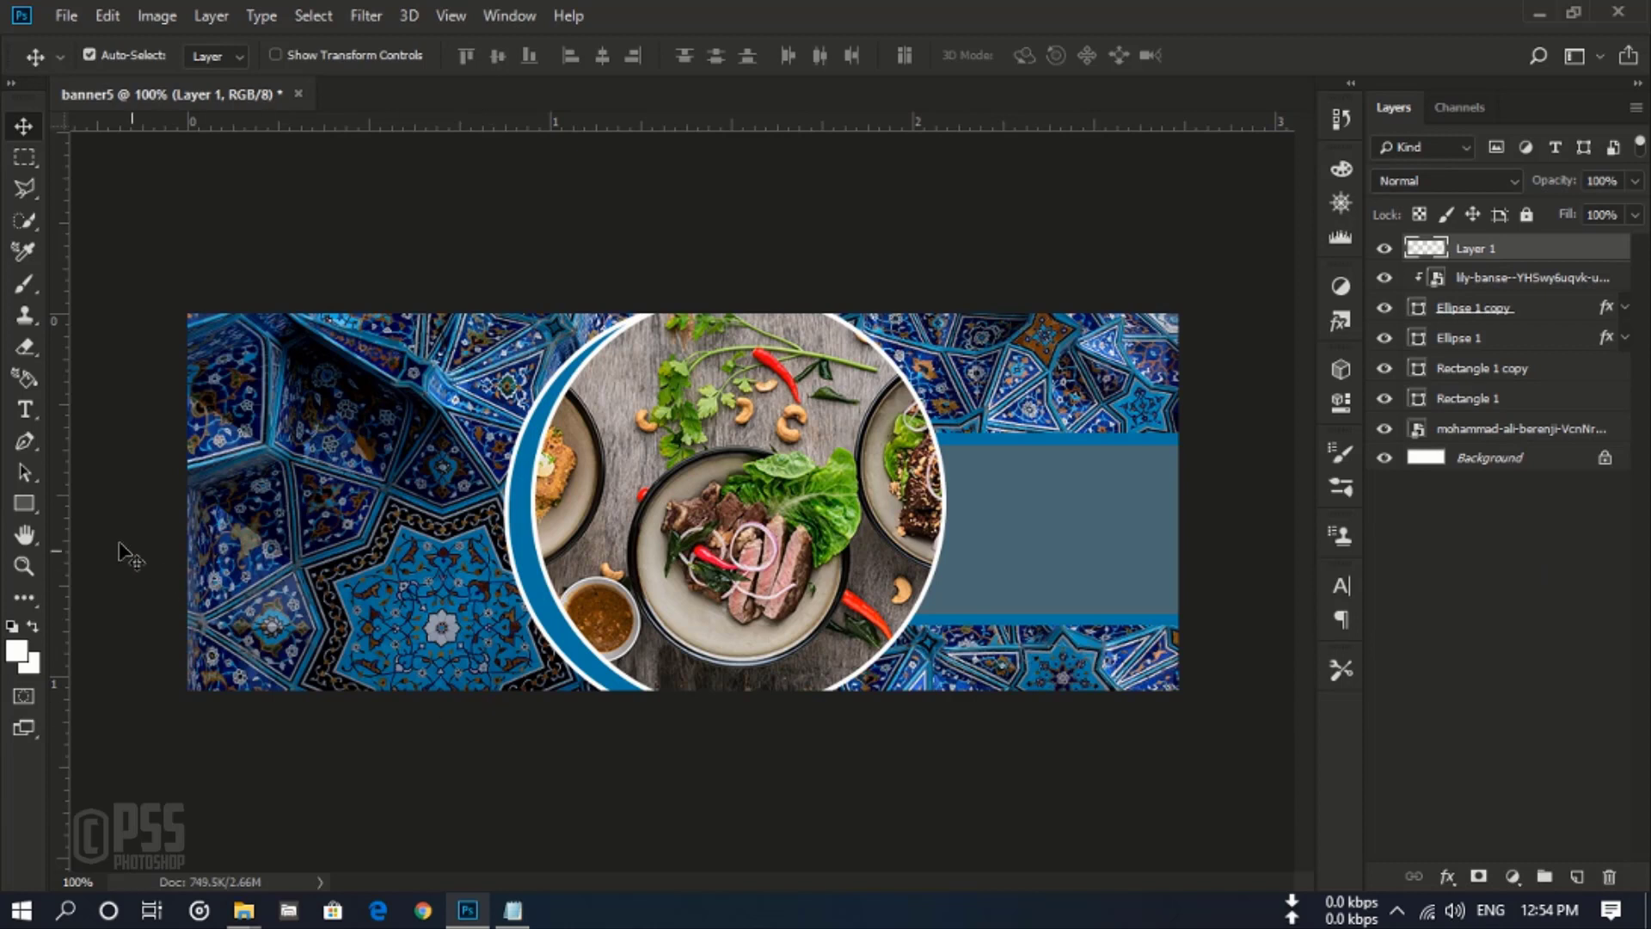
click(29, 512)
right_click(30, 513)
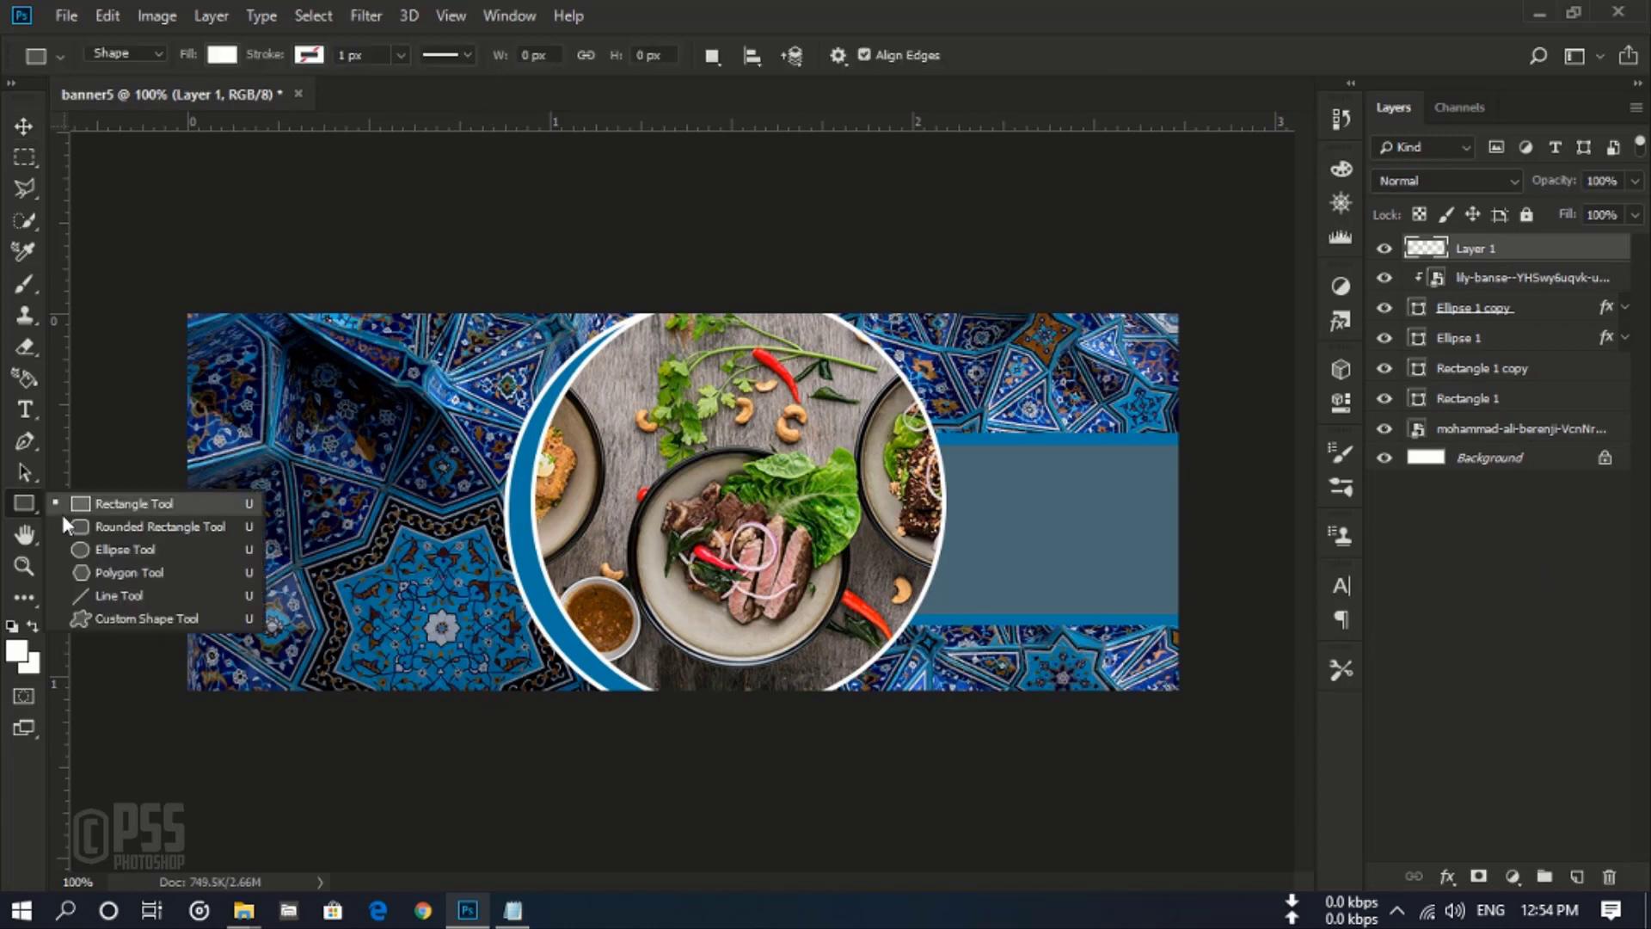
click(133, 524)
mouse_move(260, 569)
mouse_down()
mouse_move(330, 613)
mouse_move(401, 610)
mouse_up()
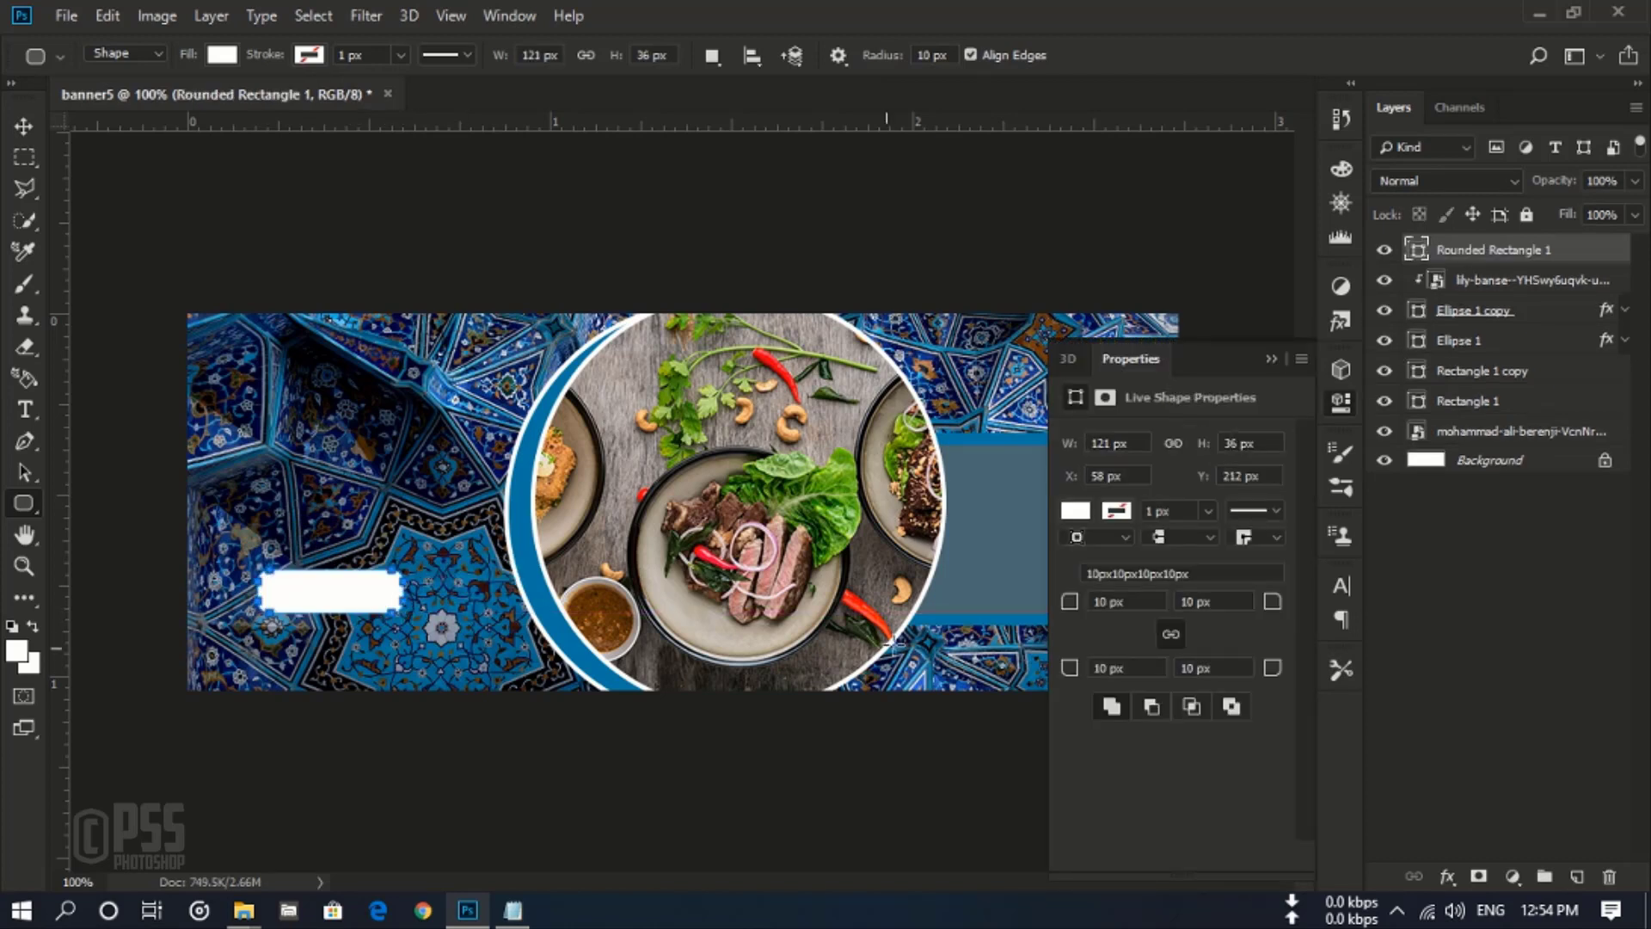
Step: Fill the rounded rectangle with the crescent's blue, #0278a3, sampled from the banner
click(1082, 520)
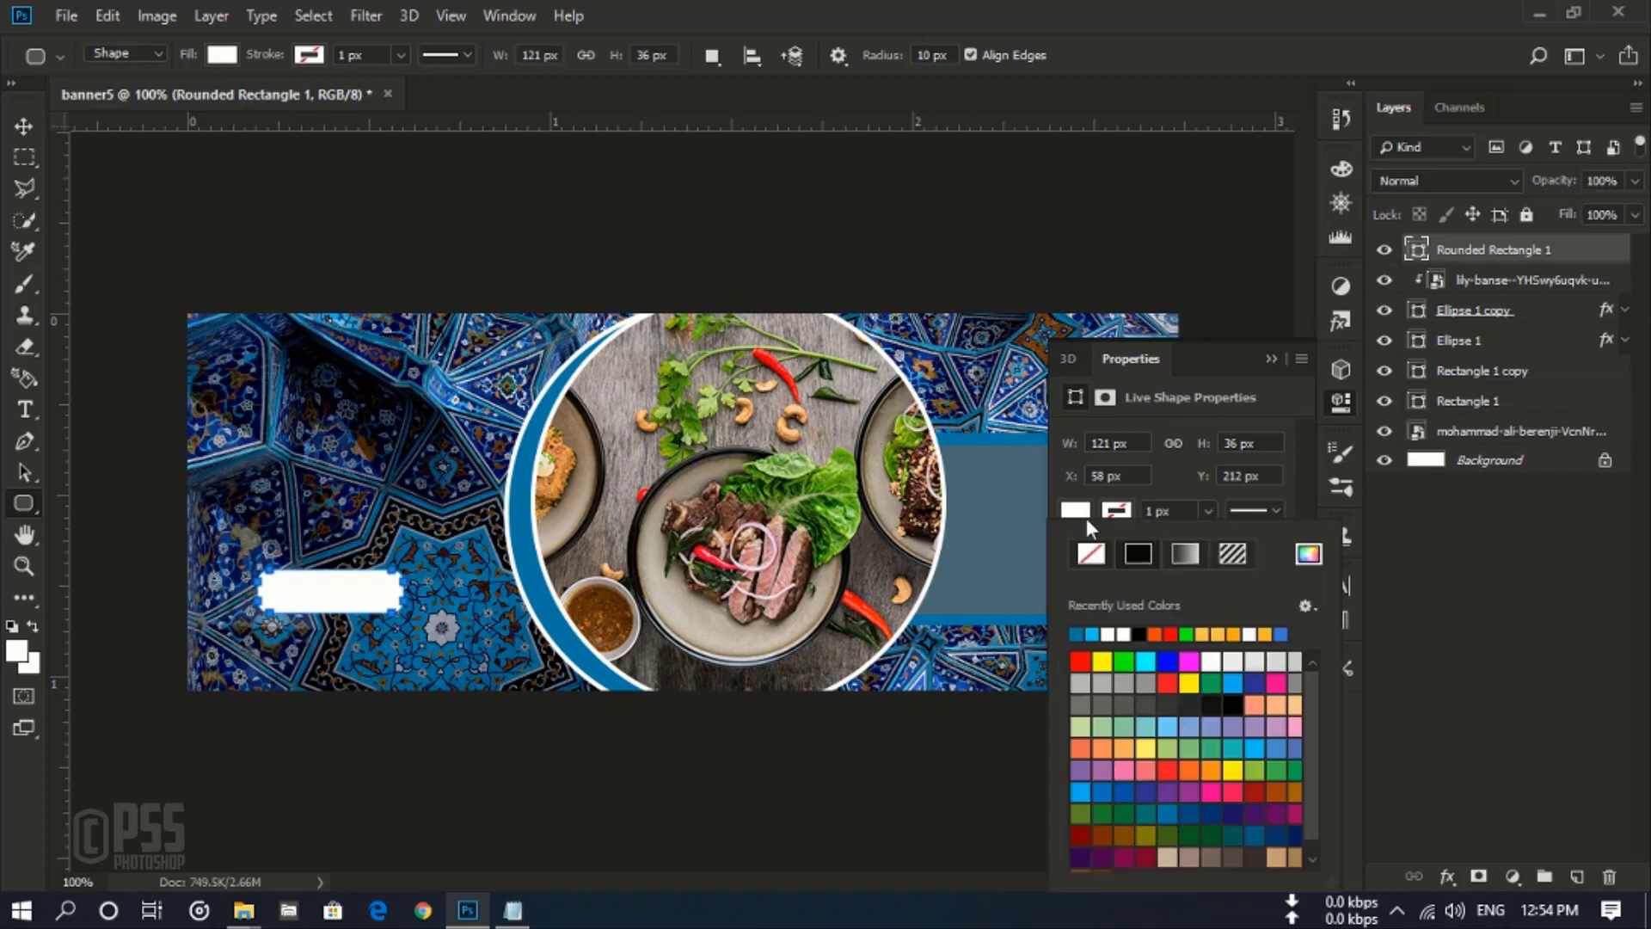
click(1309, 551)
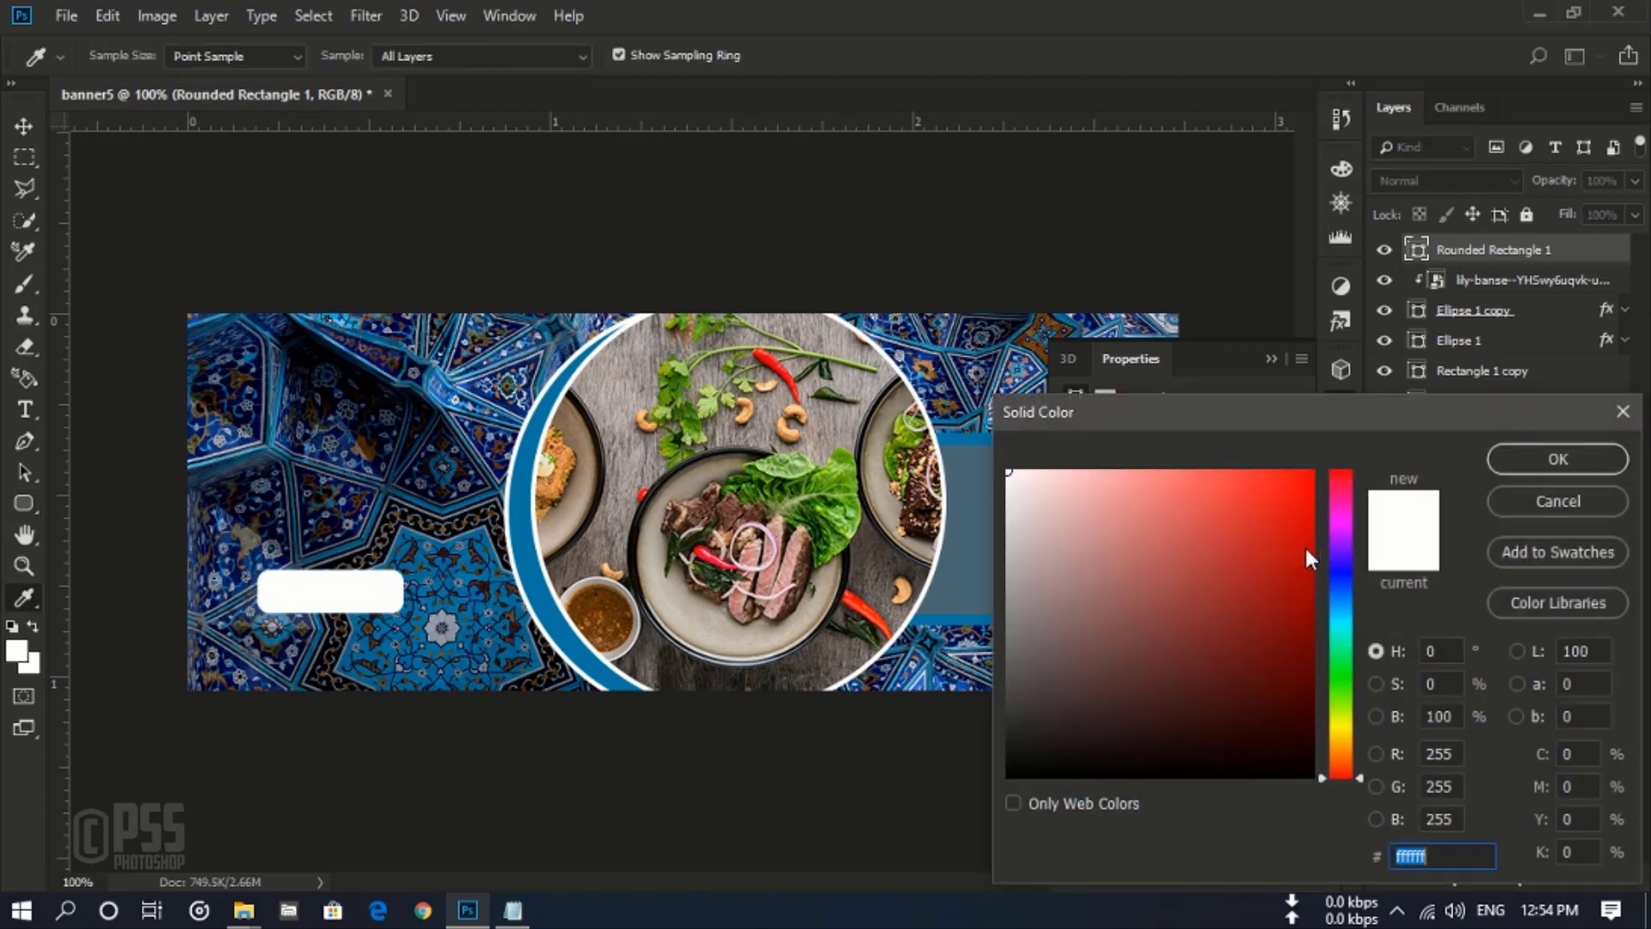
click(530, 569)
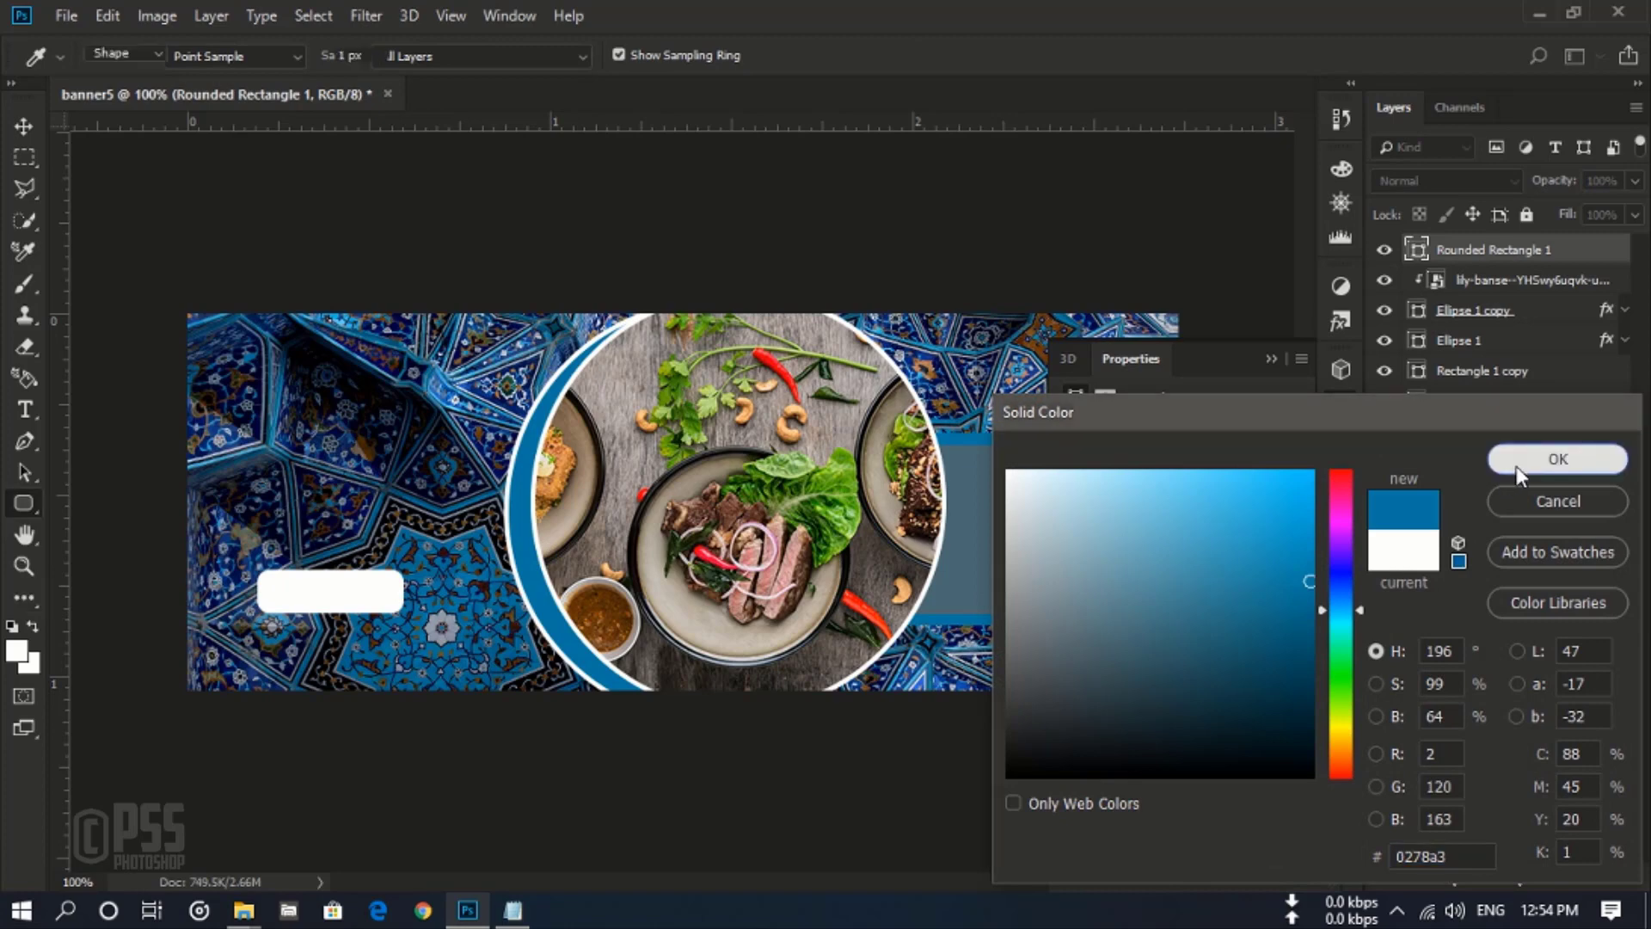
click(1507, 460)
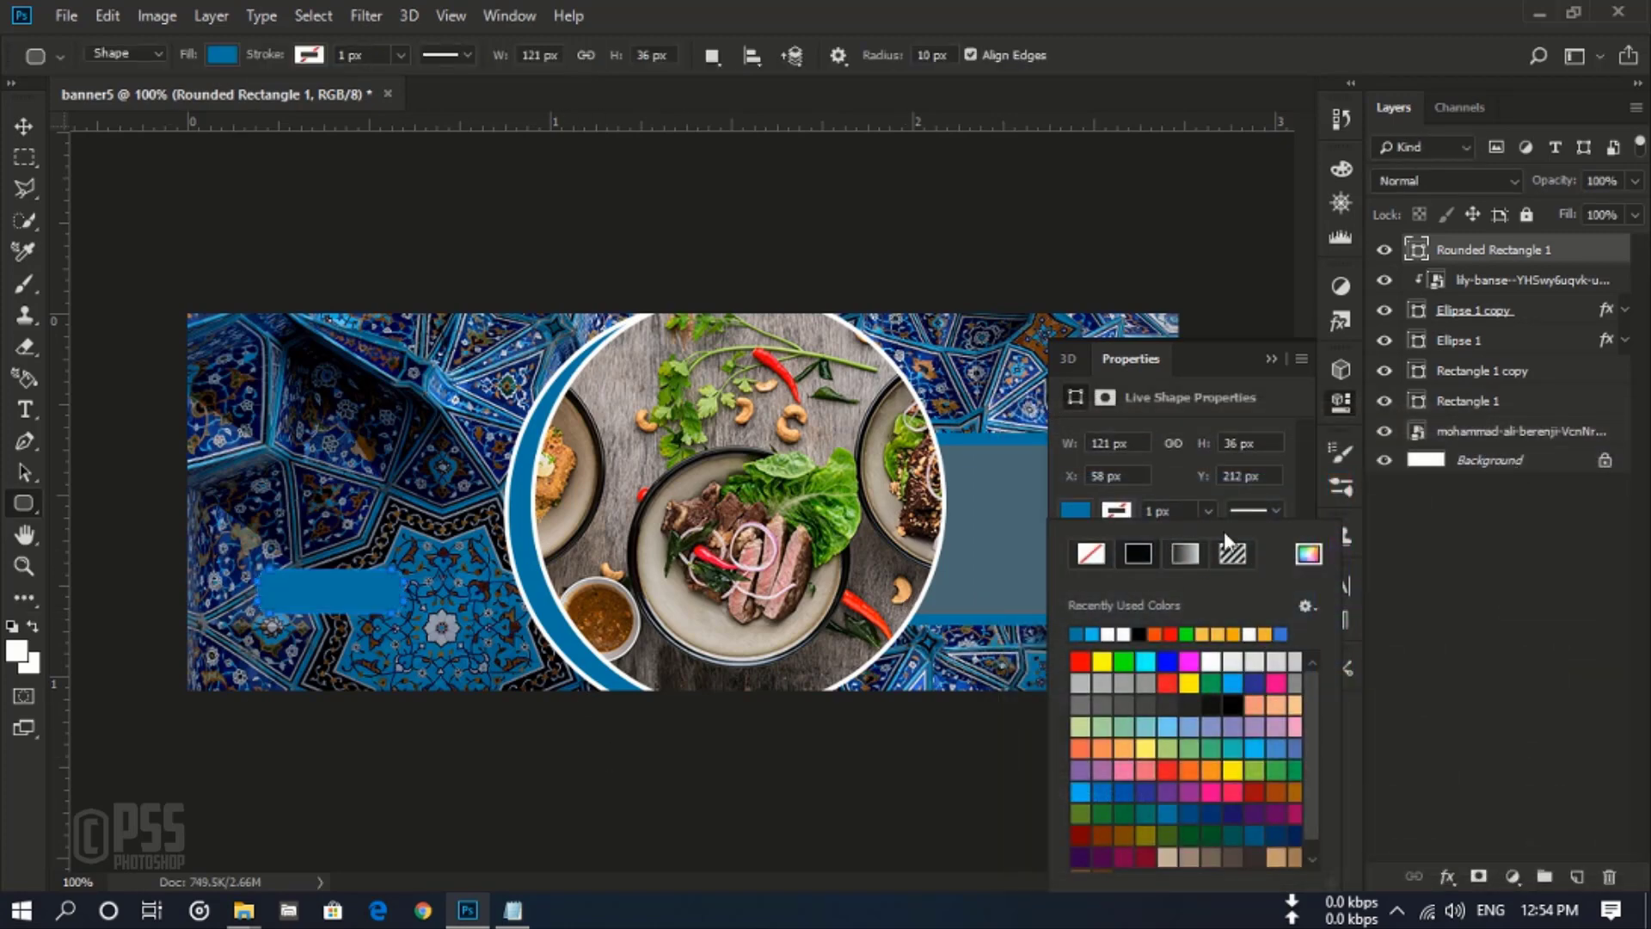
click(1271, 358)
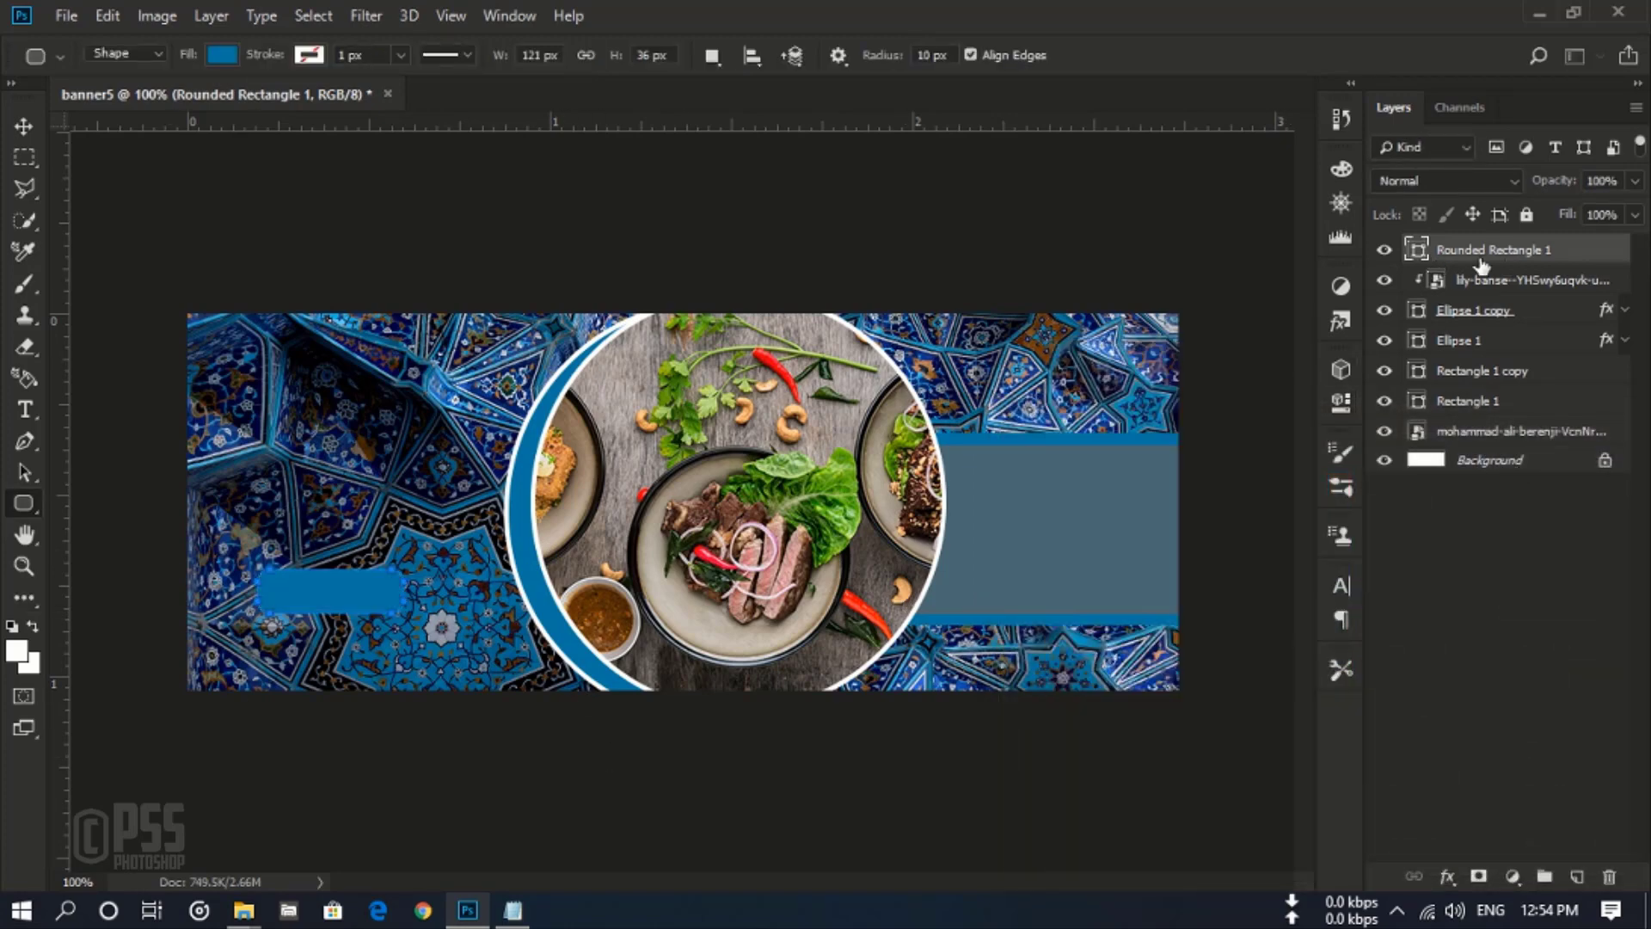
Step: Add a 3 px white outside Stroke effect to the blue rounded rectangle
click(1449, 874)
click(1470, 697)
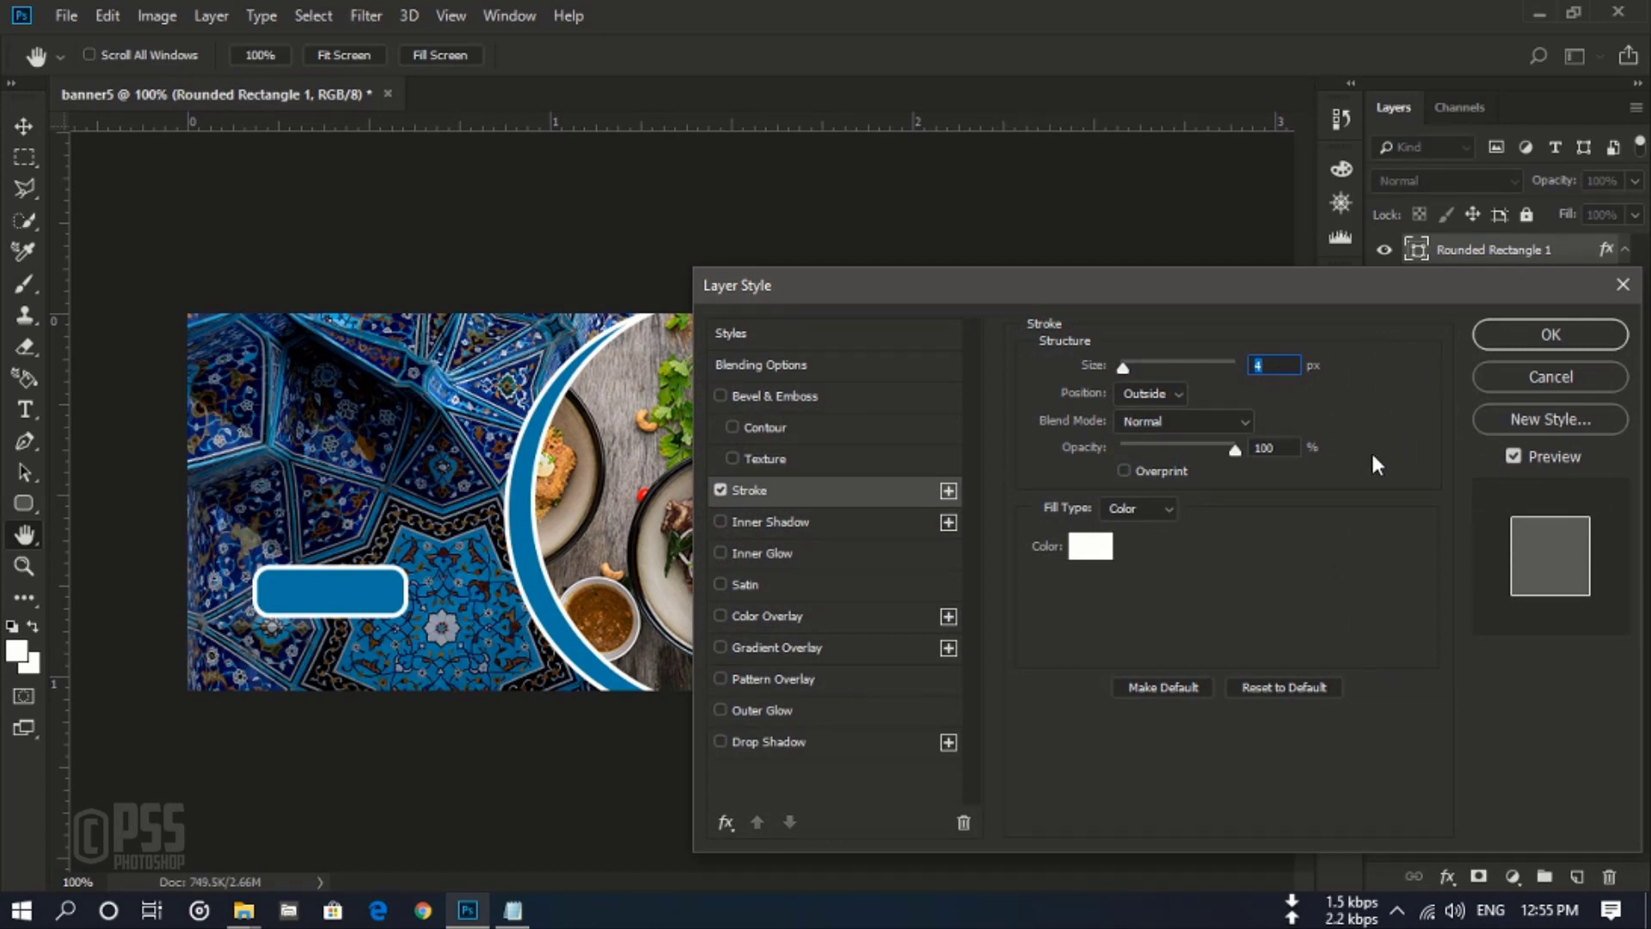
text(3)
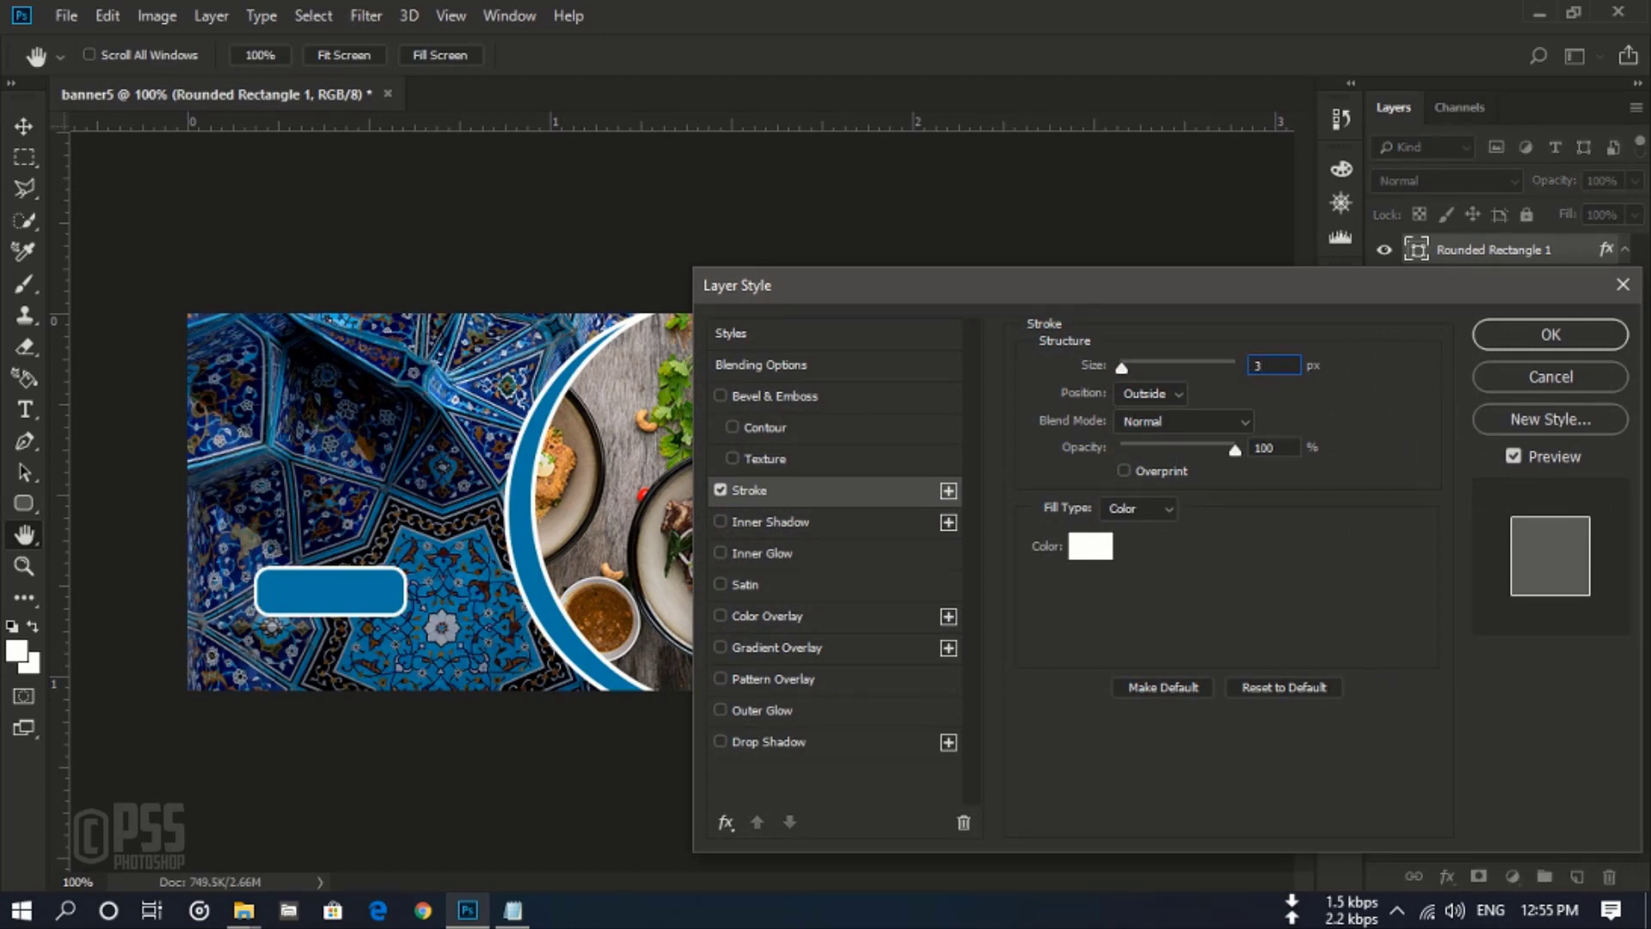
click(1515, 342)
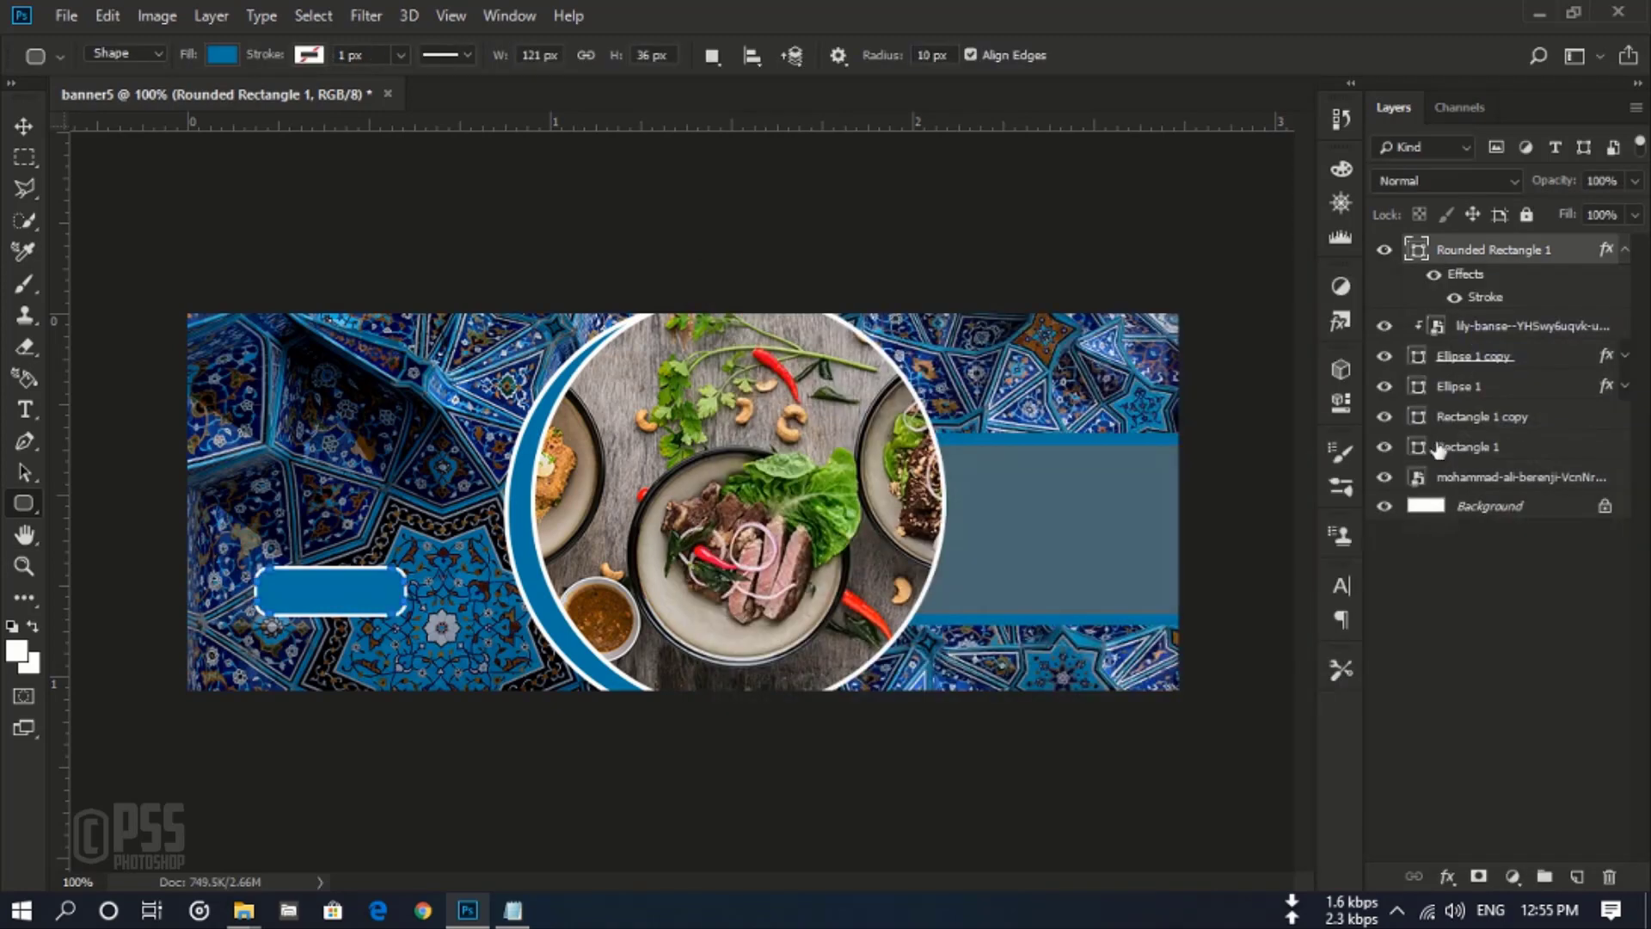
Step: Scale the rounded rectangle to about 67% and place it near the banner's lower-left corner
click(26, 129)
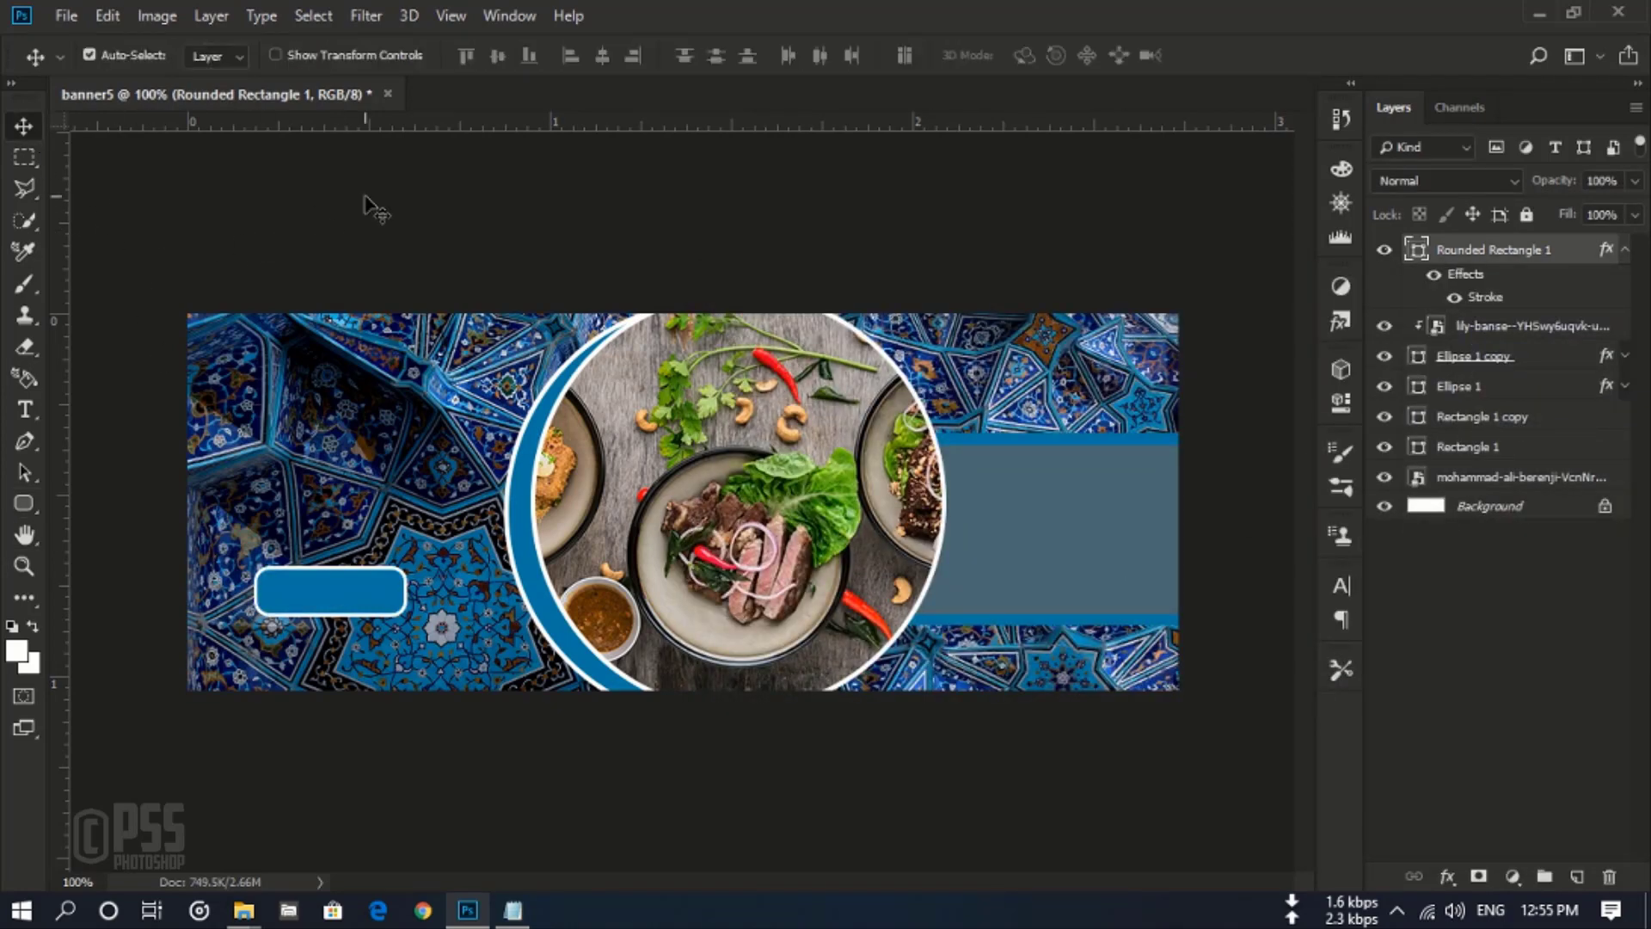
key(ctrl+t)
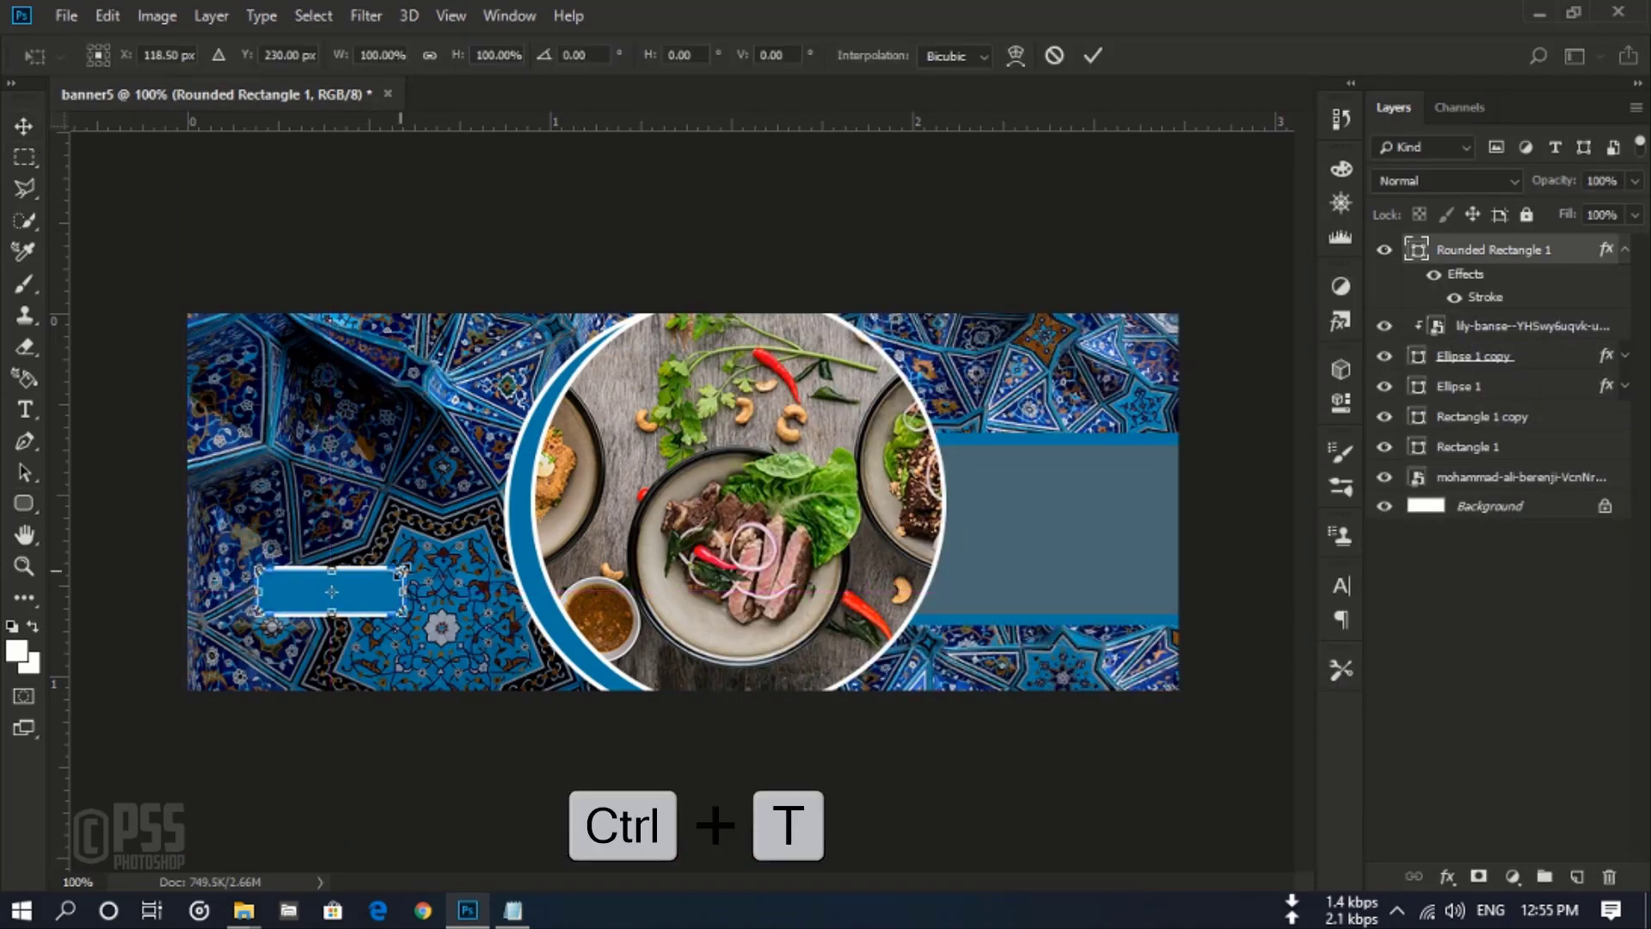
drag(404, 568, 306, 643)
click(1092, 53)
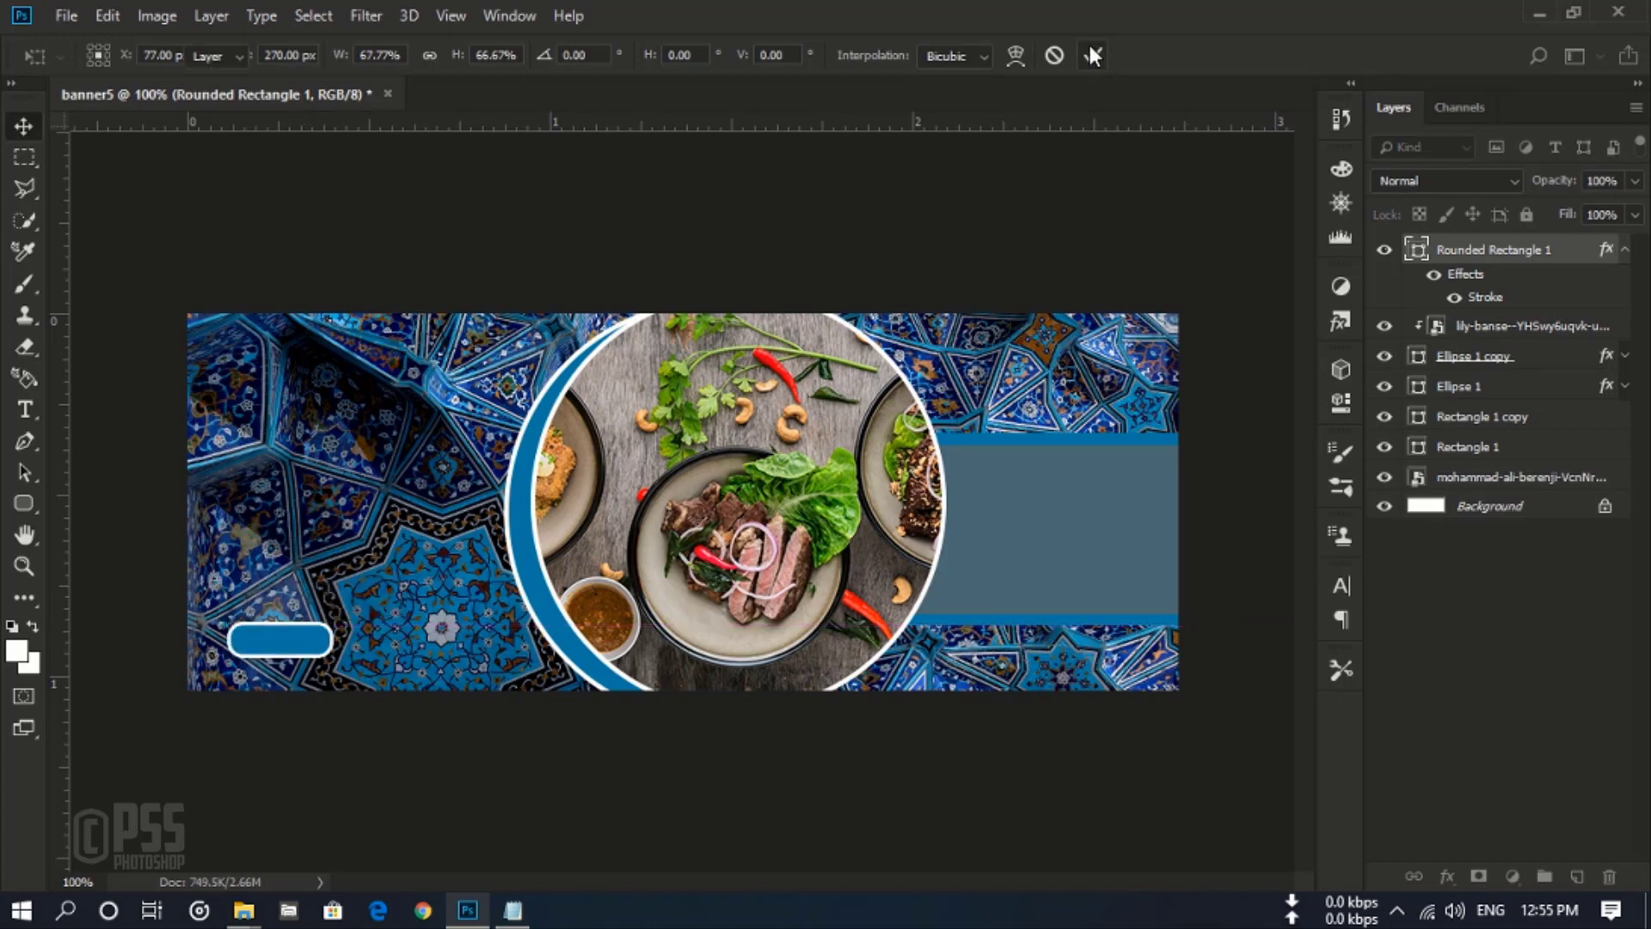
Step: Duplicate the rounded button, place the copy beside it to the right, and collapse both layers' effects lists
key(ctrl+j)
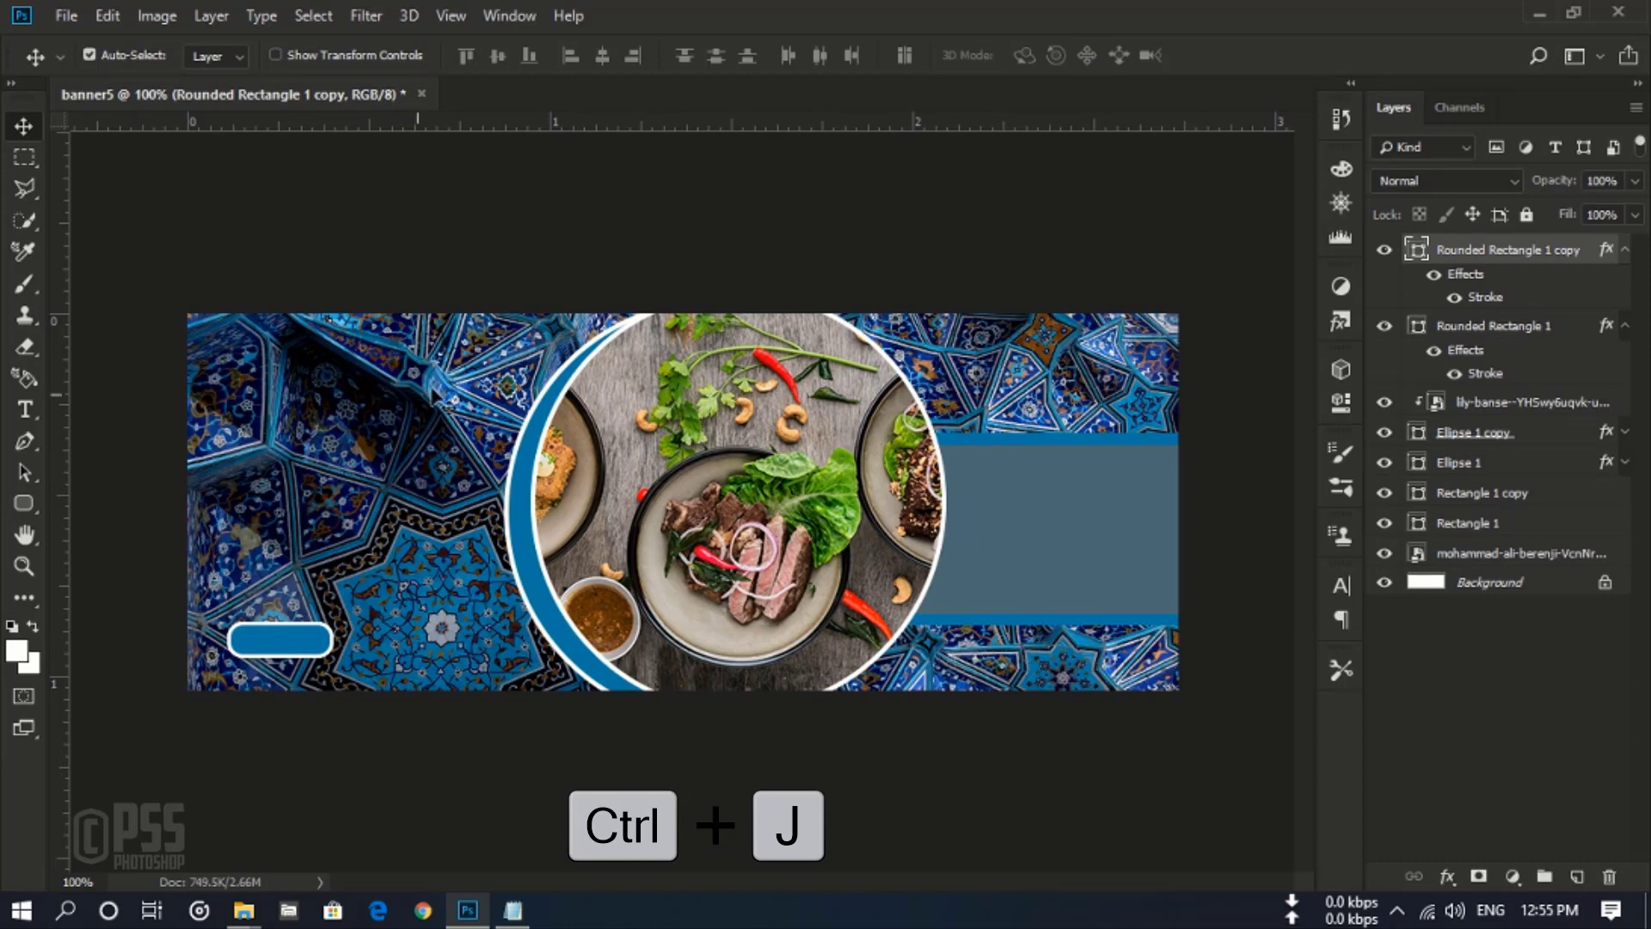
drag(301, 651, 435, 651)
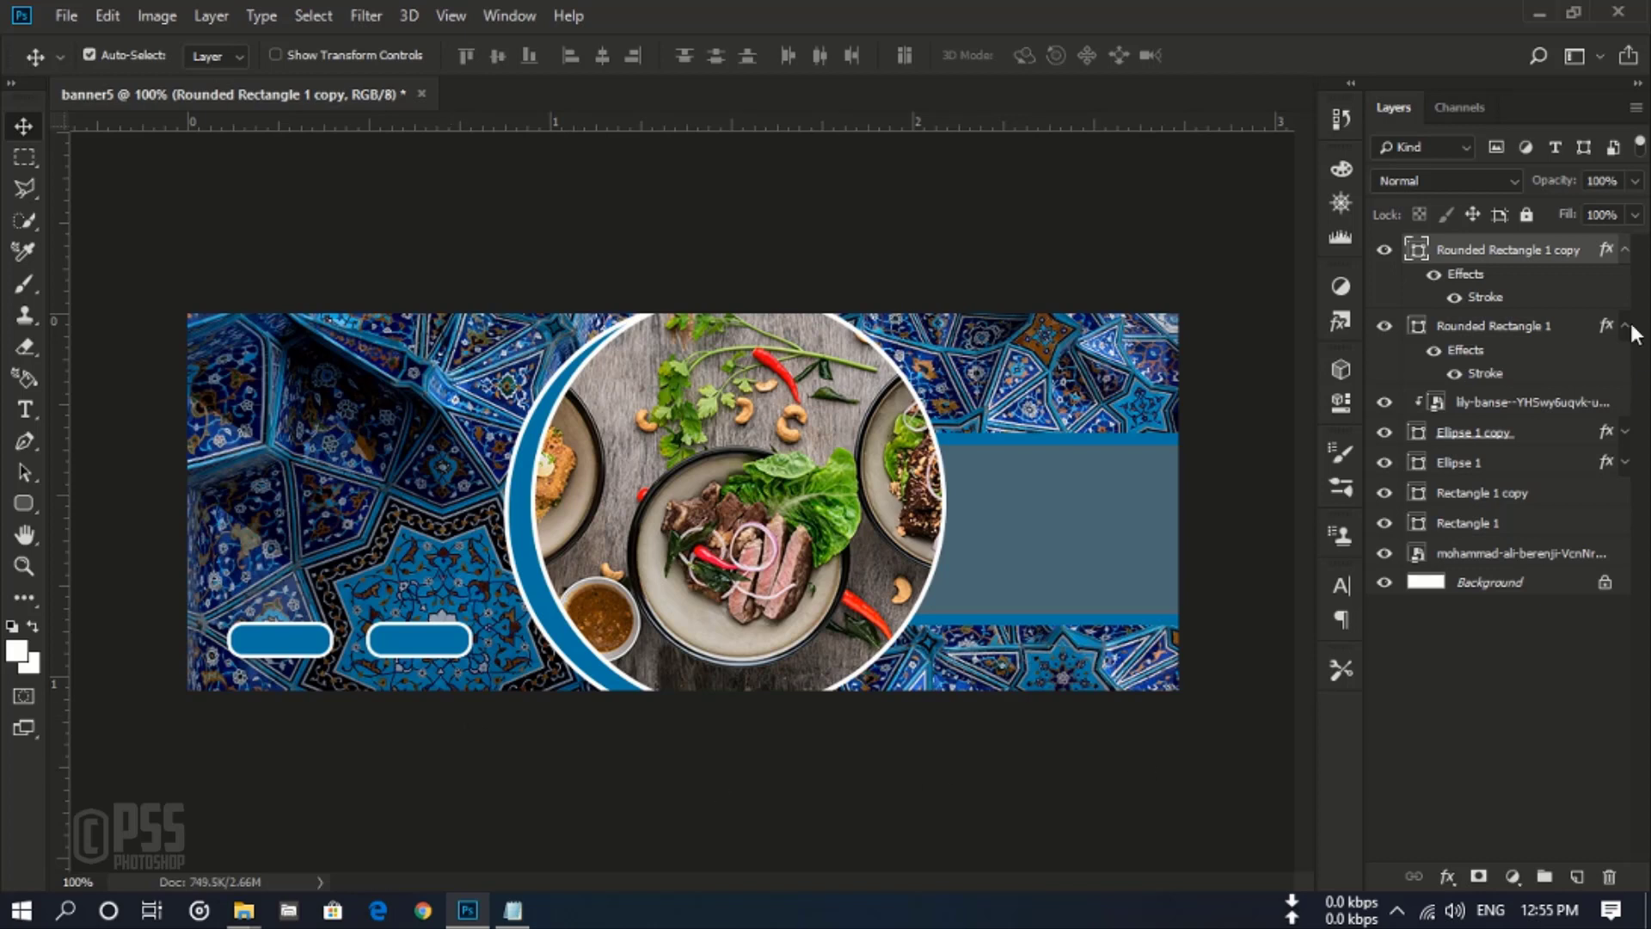
click(1623, 254)
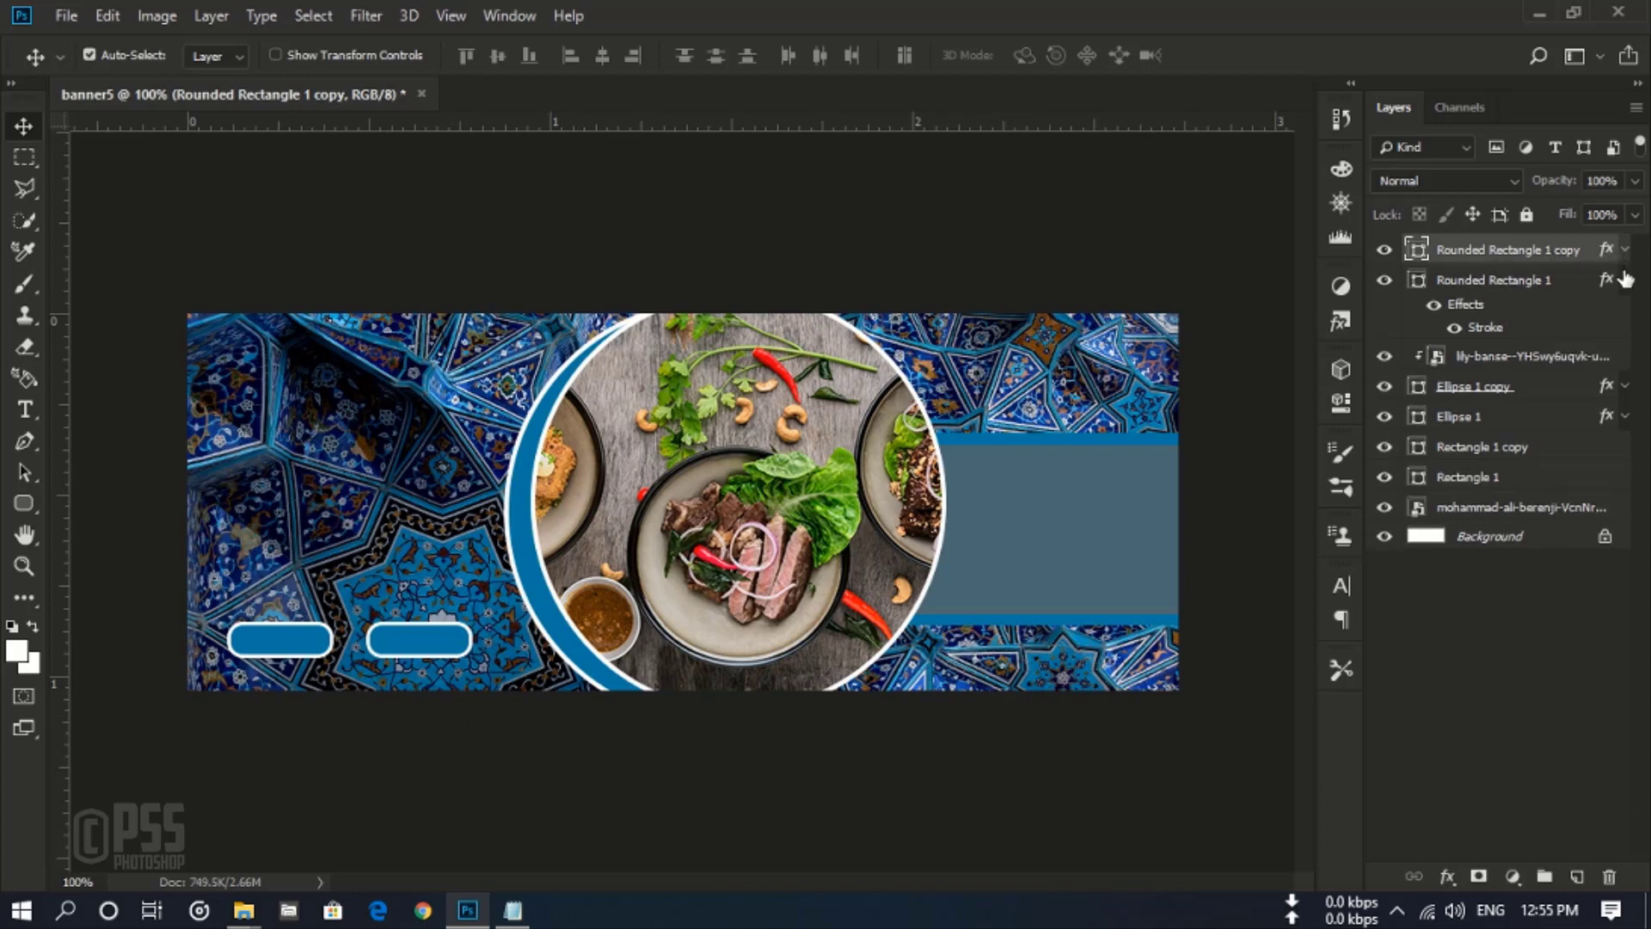
click(1625, 280)
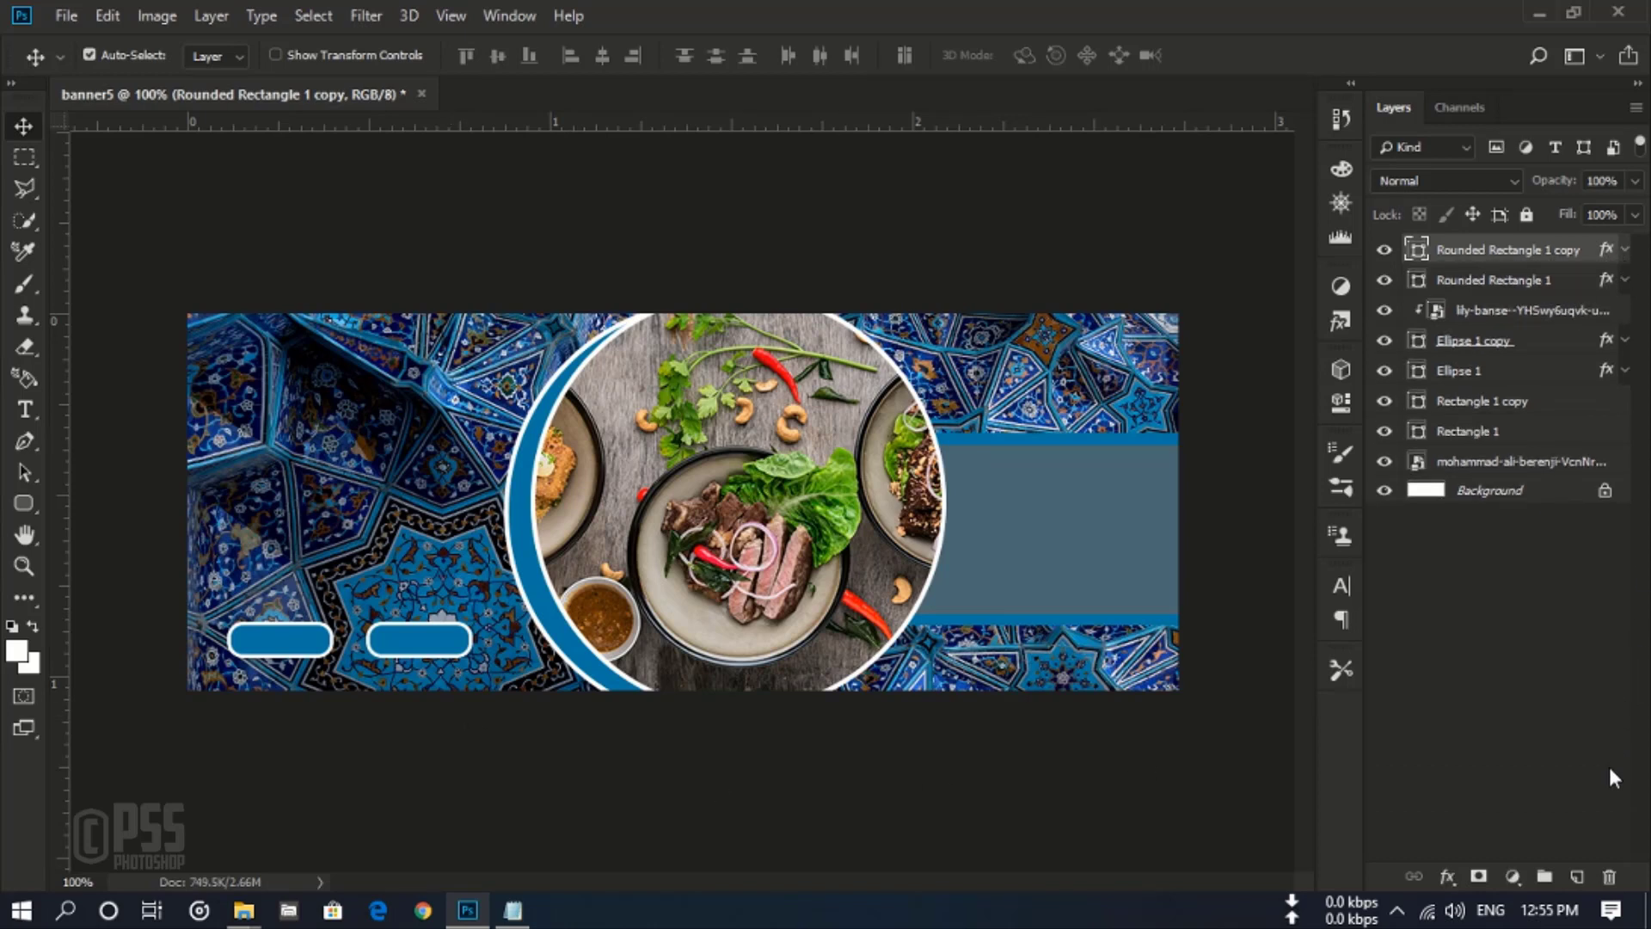
Step: Create a new layer above the button copy and set the Horizontal Type tool to Arial Regular
click(1578, 877)
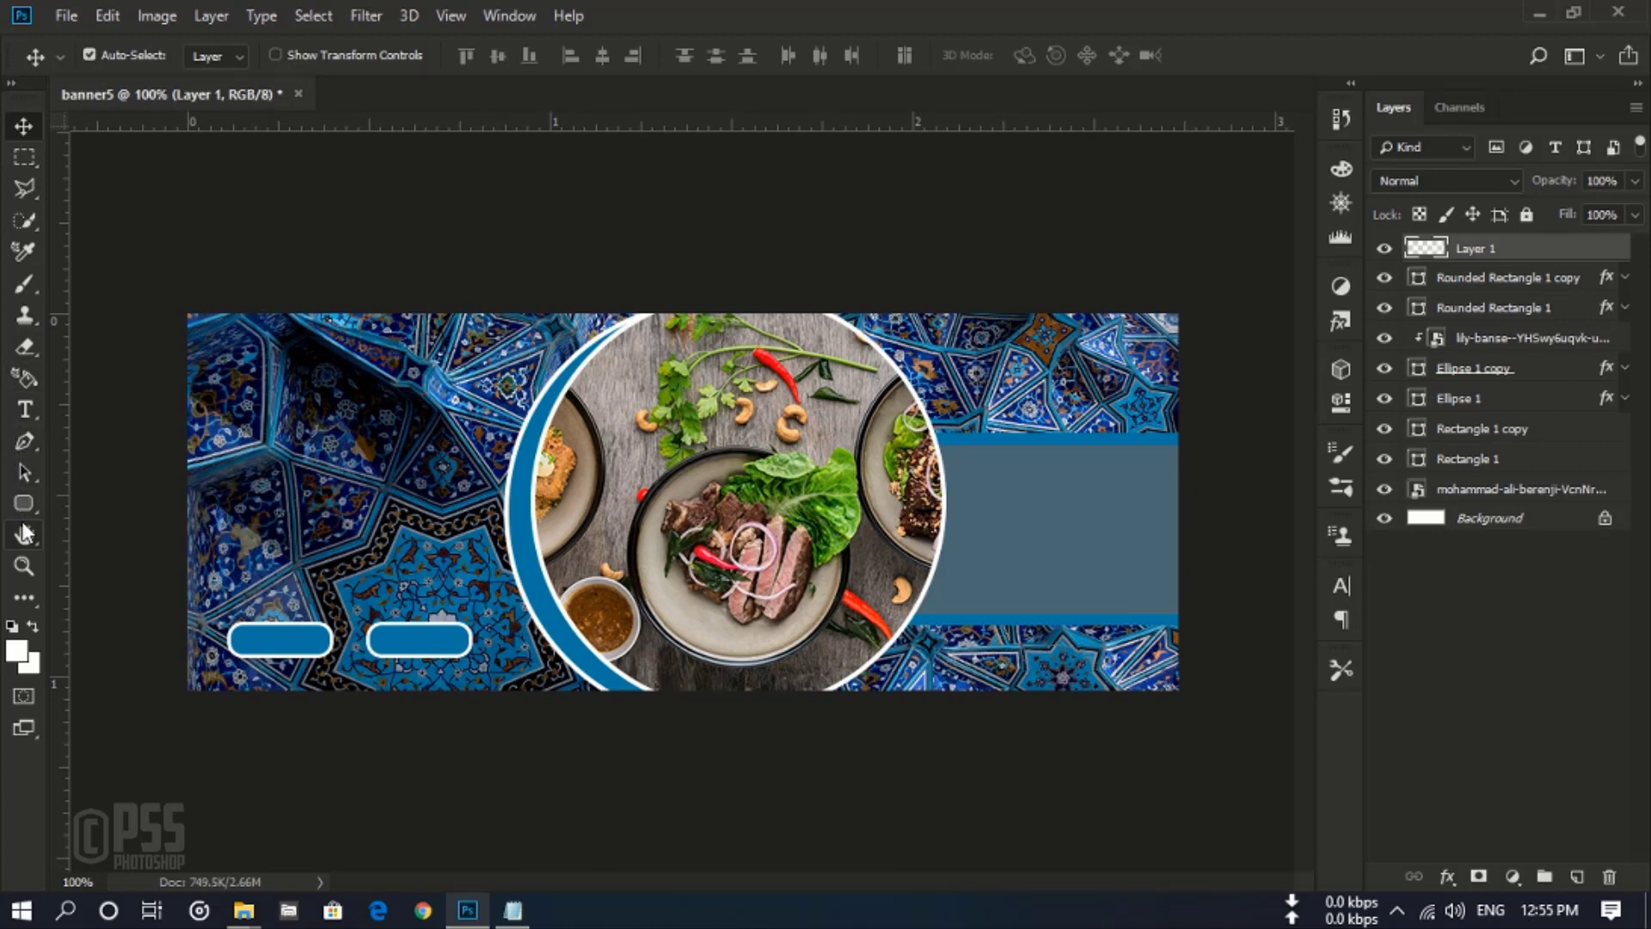
click(27, 411)
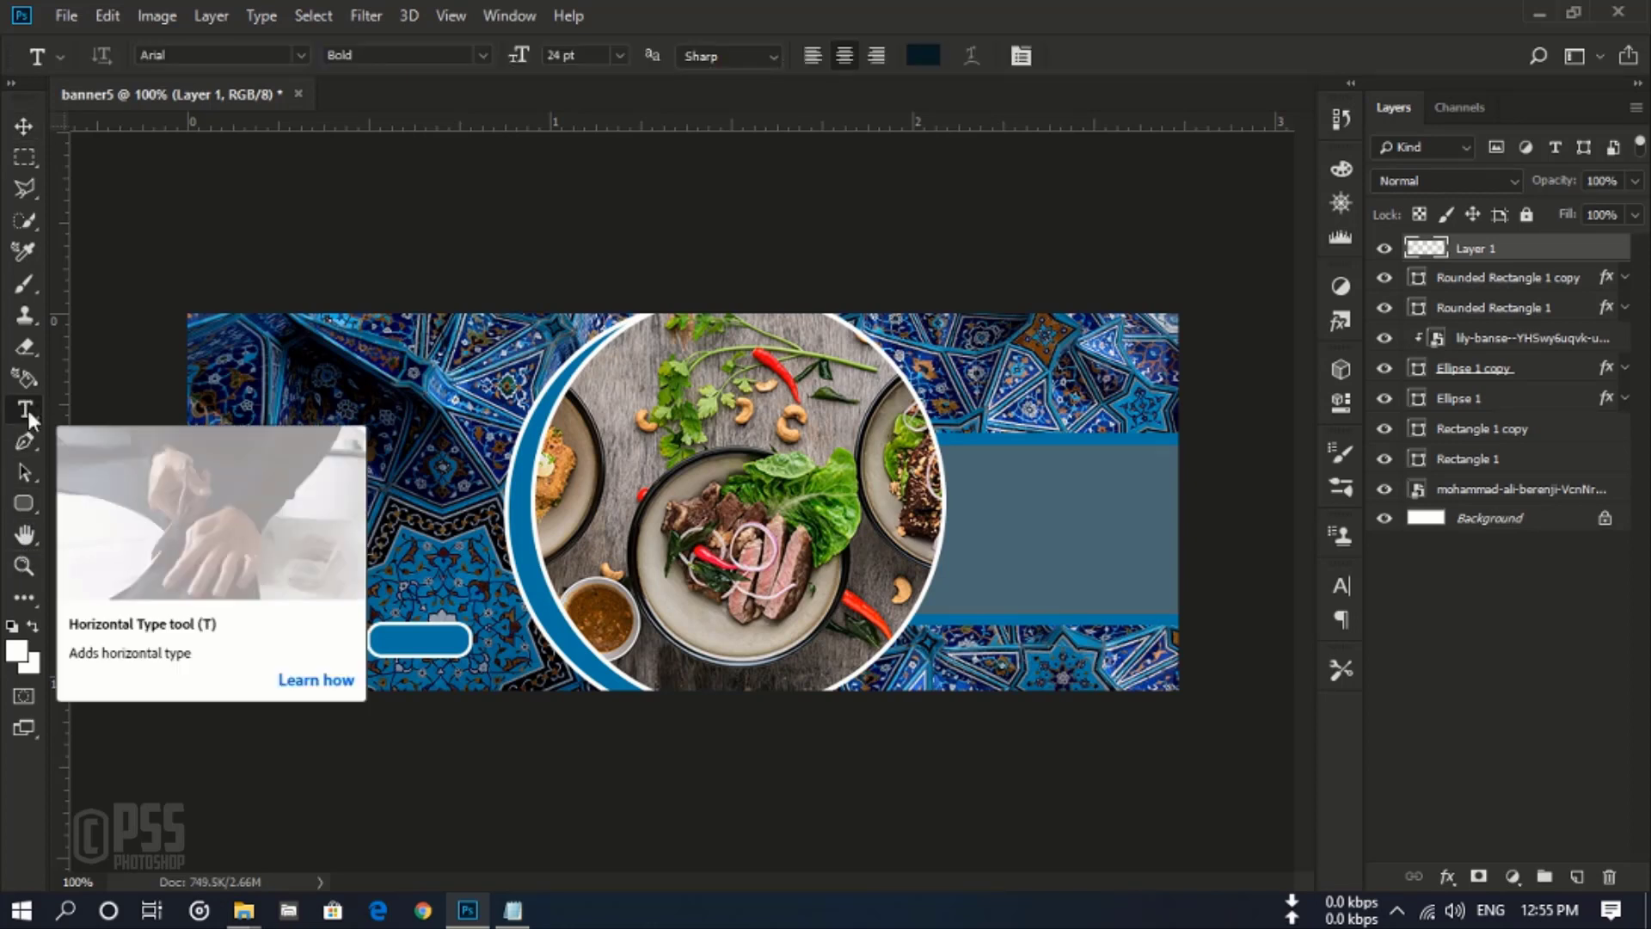
click(298, 50)
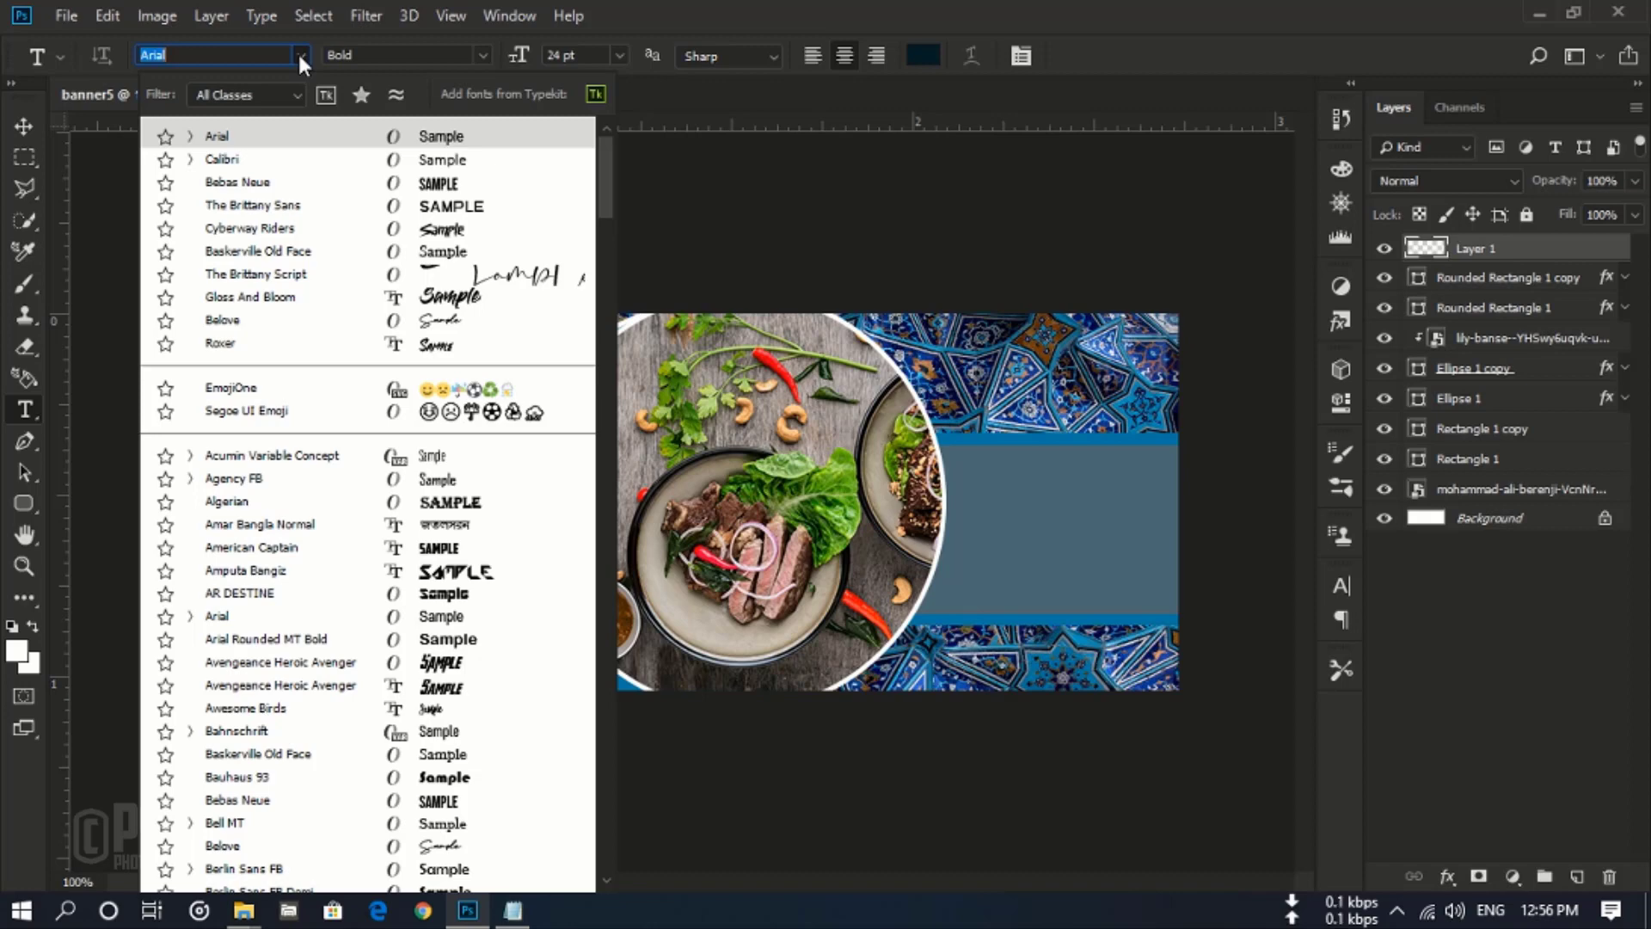
click(346, 136)
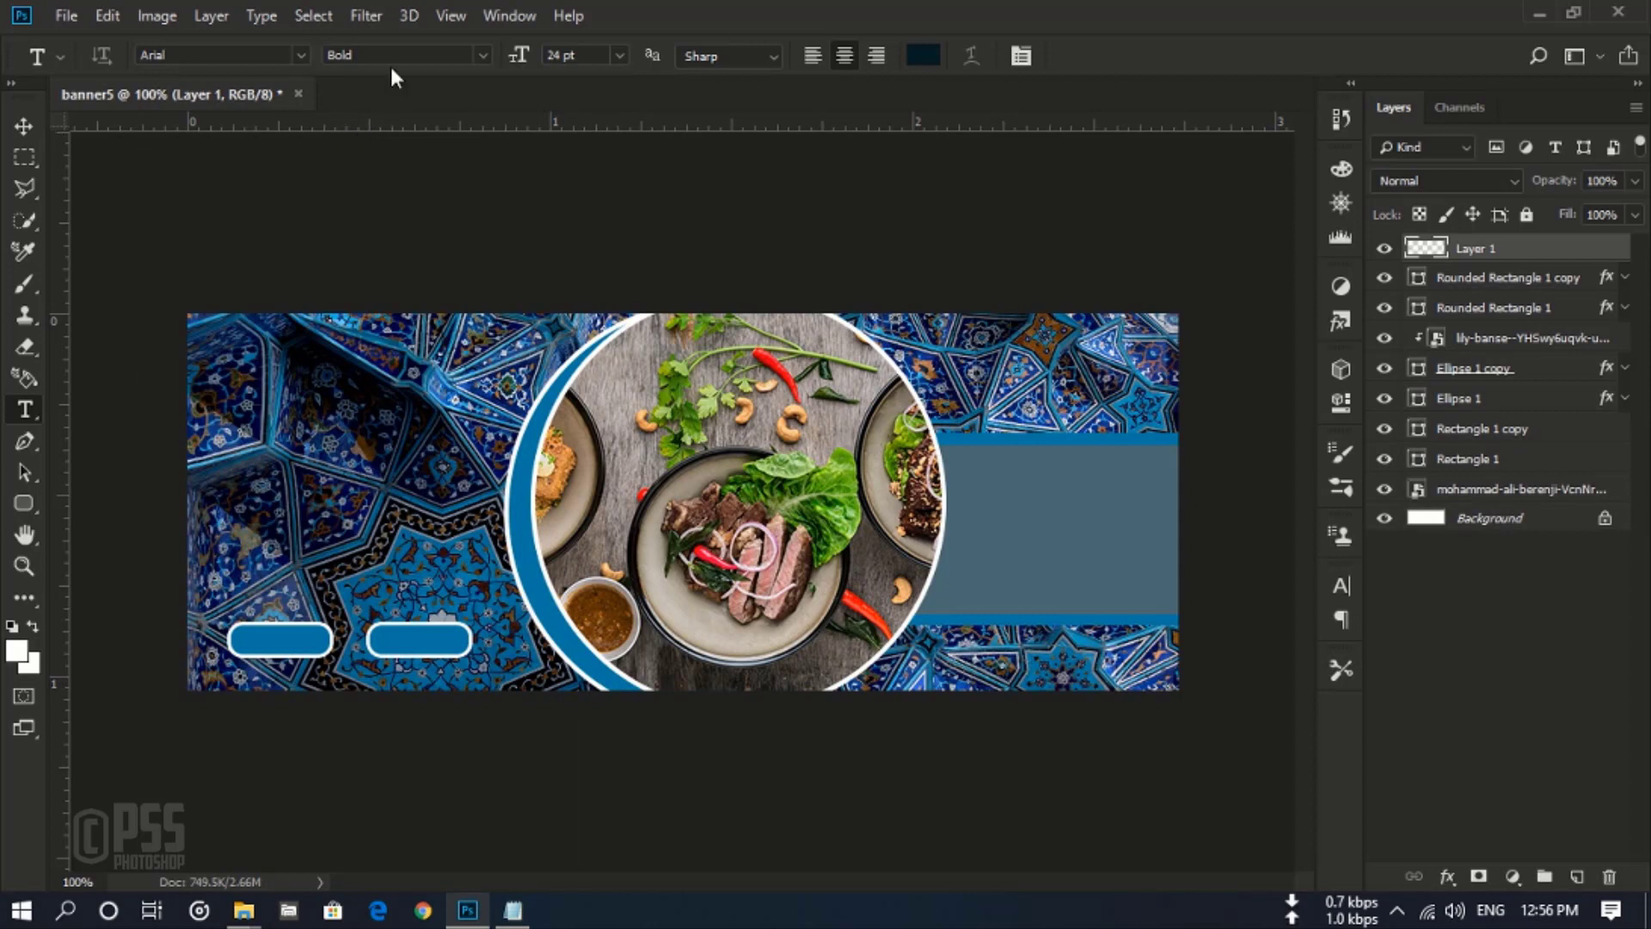
click(366, 56)
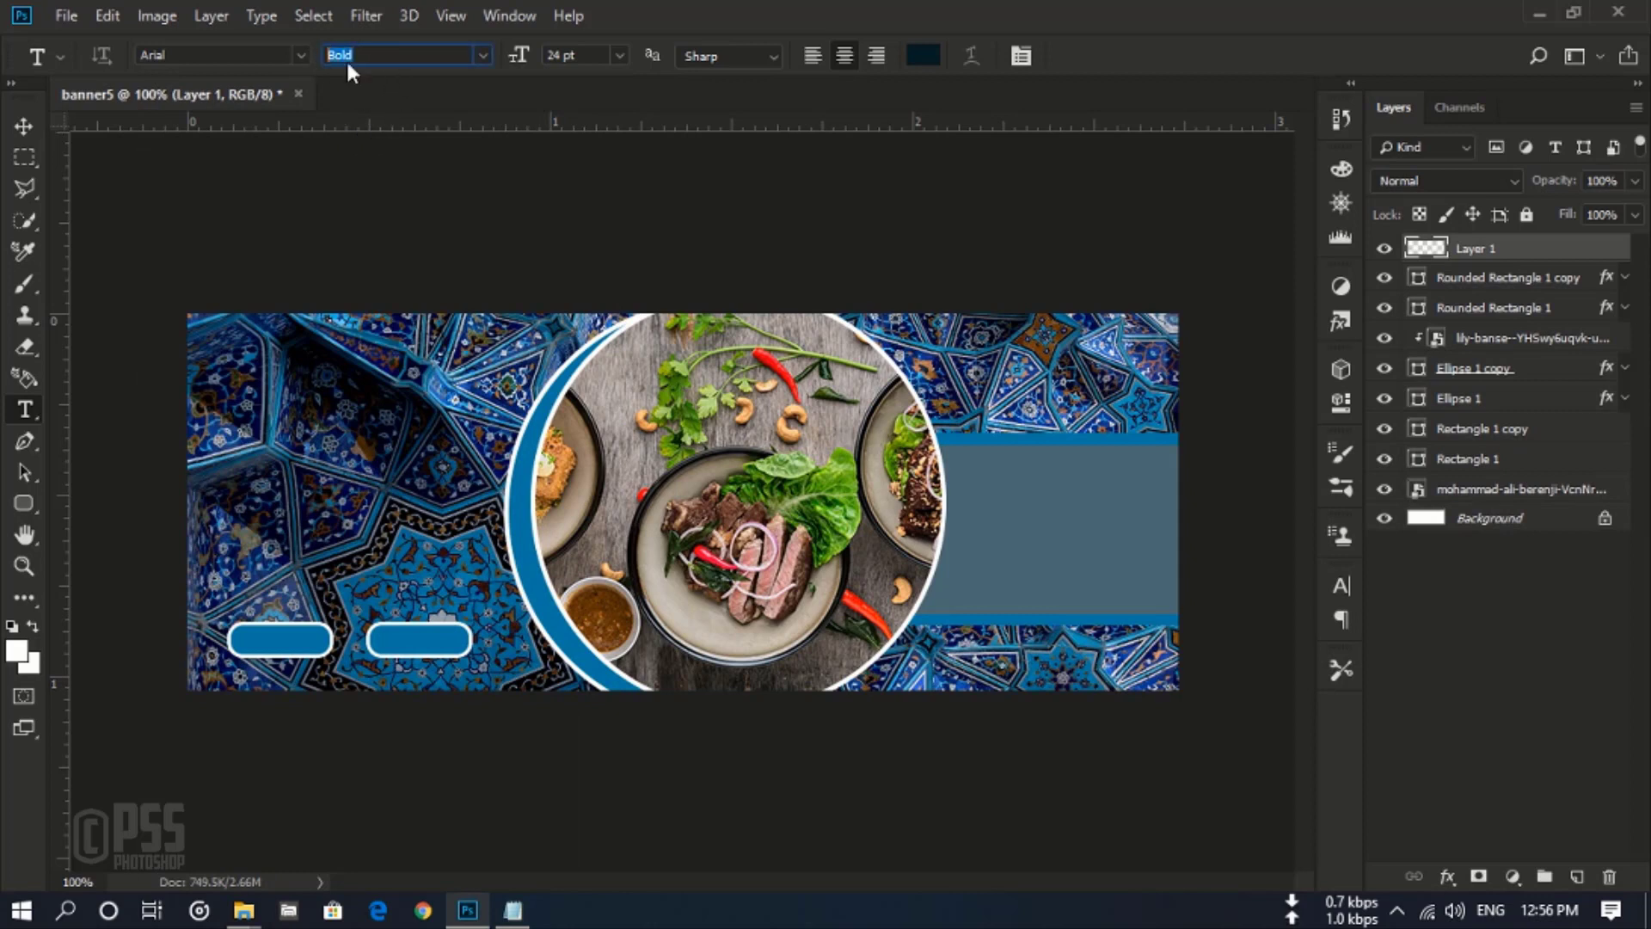
click(483, 56)
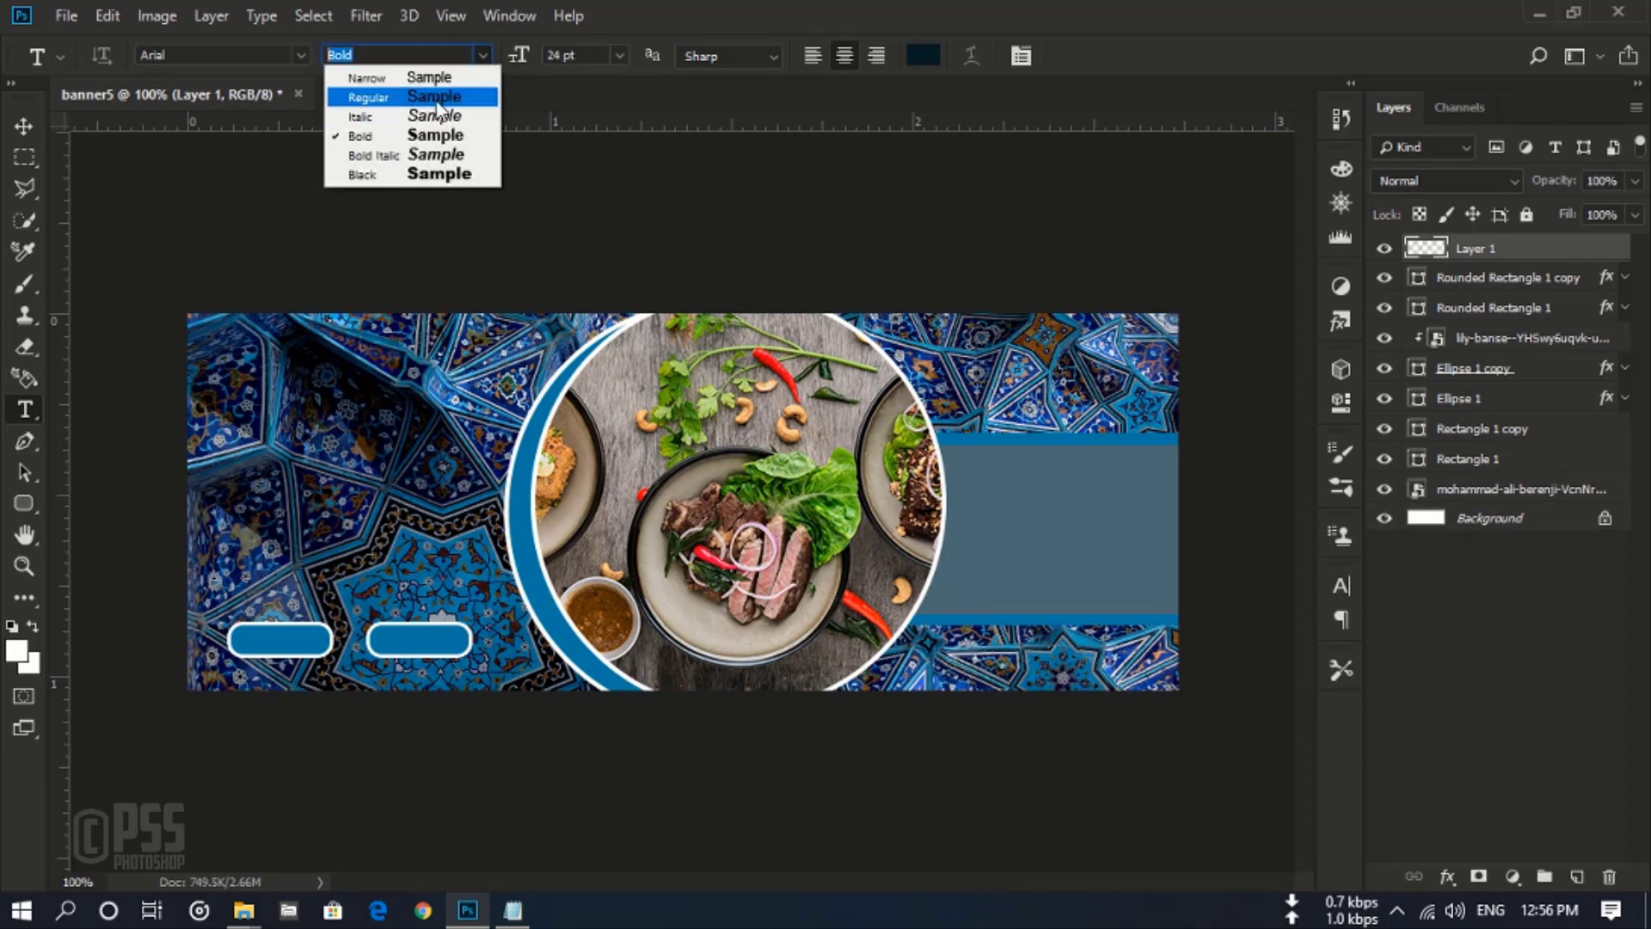
click(388, 106)
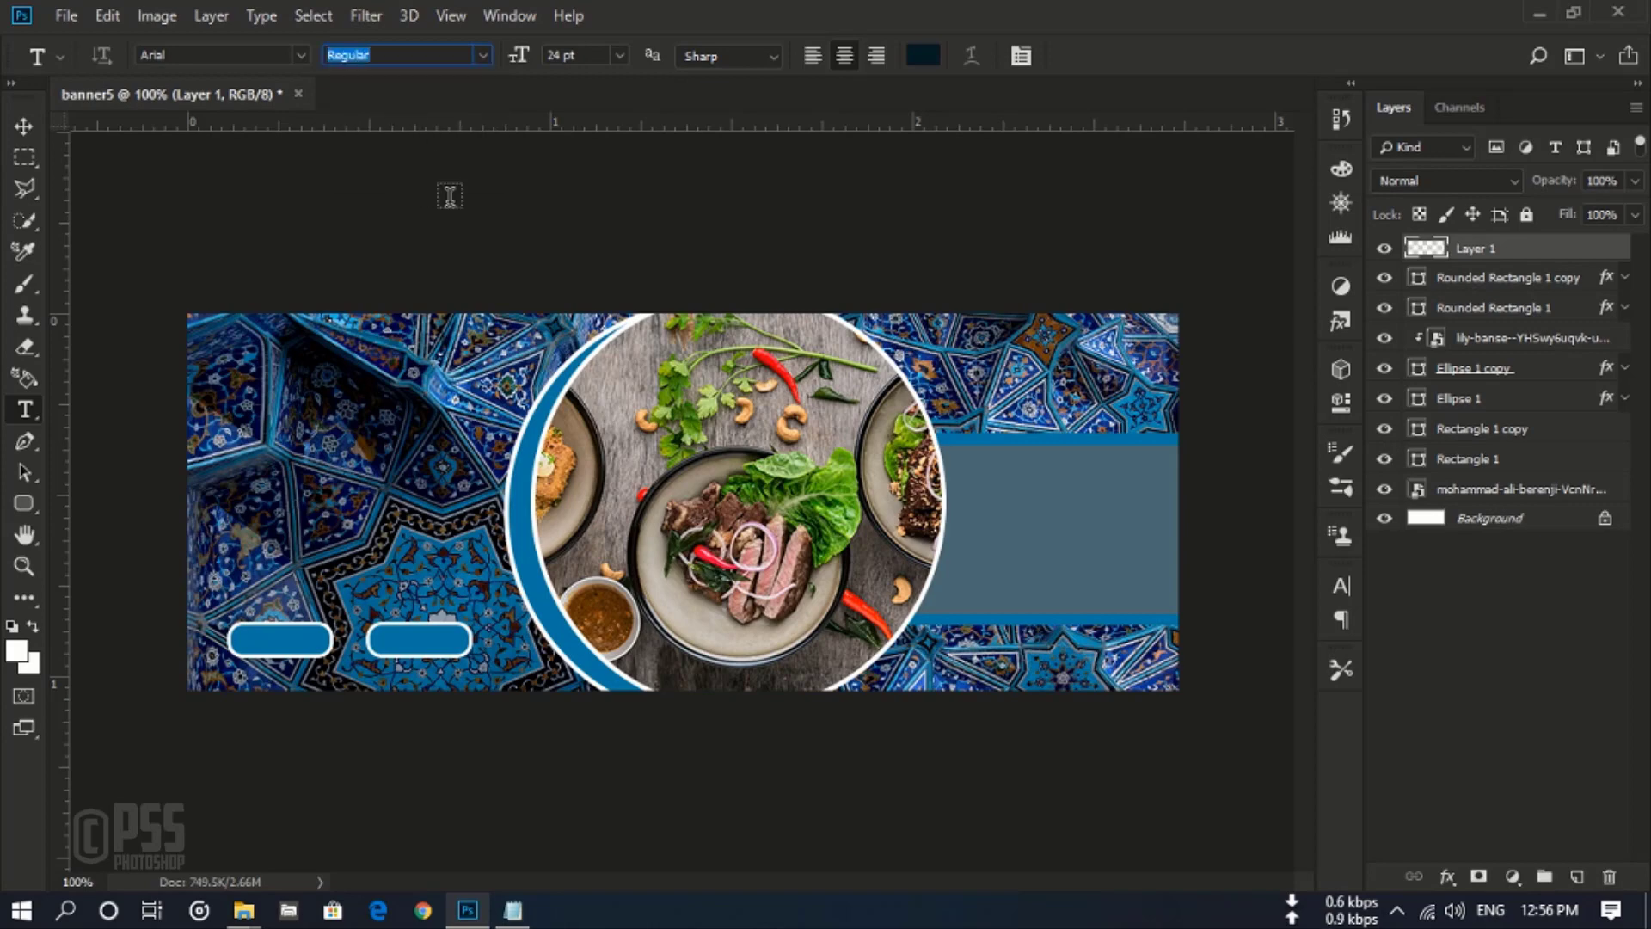
Step: Set the text colour to white, ffffff
click(922, 56)
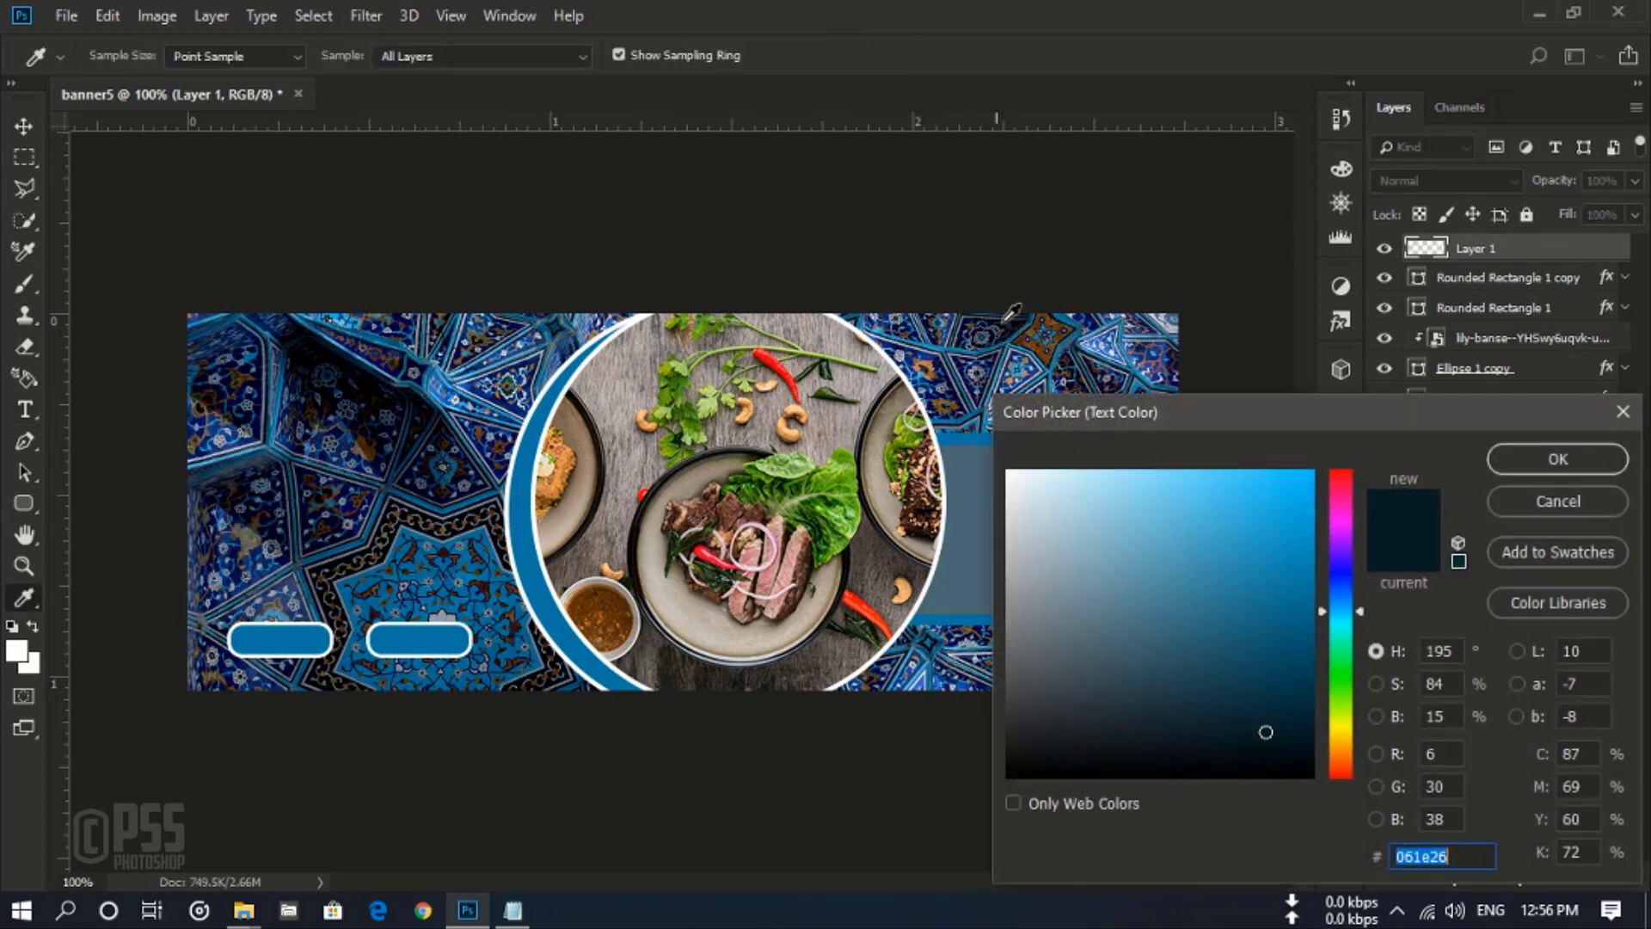
text(ffffff)
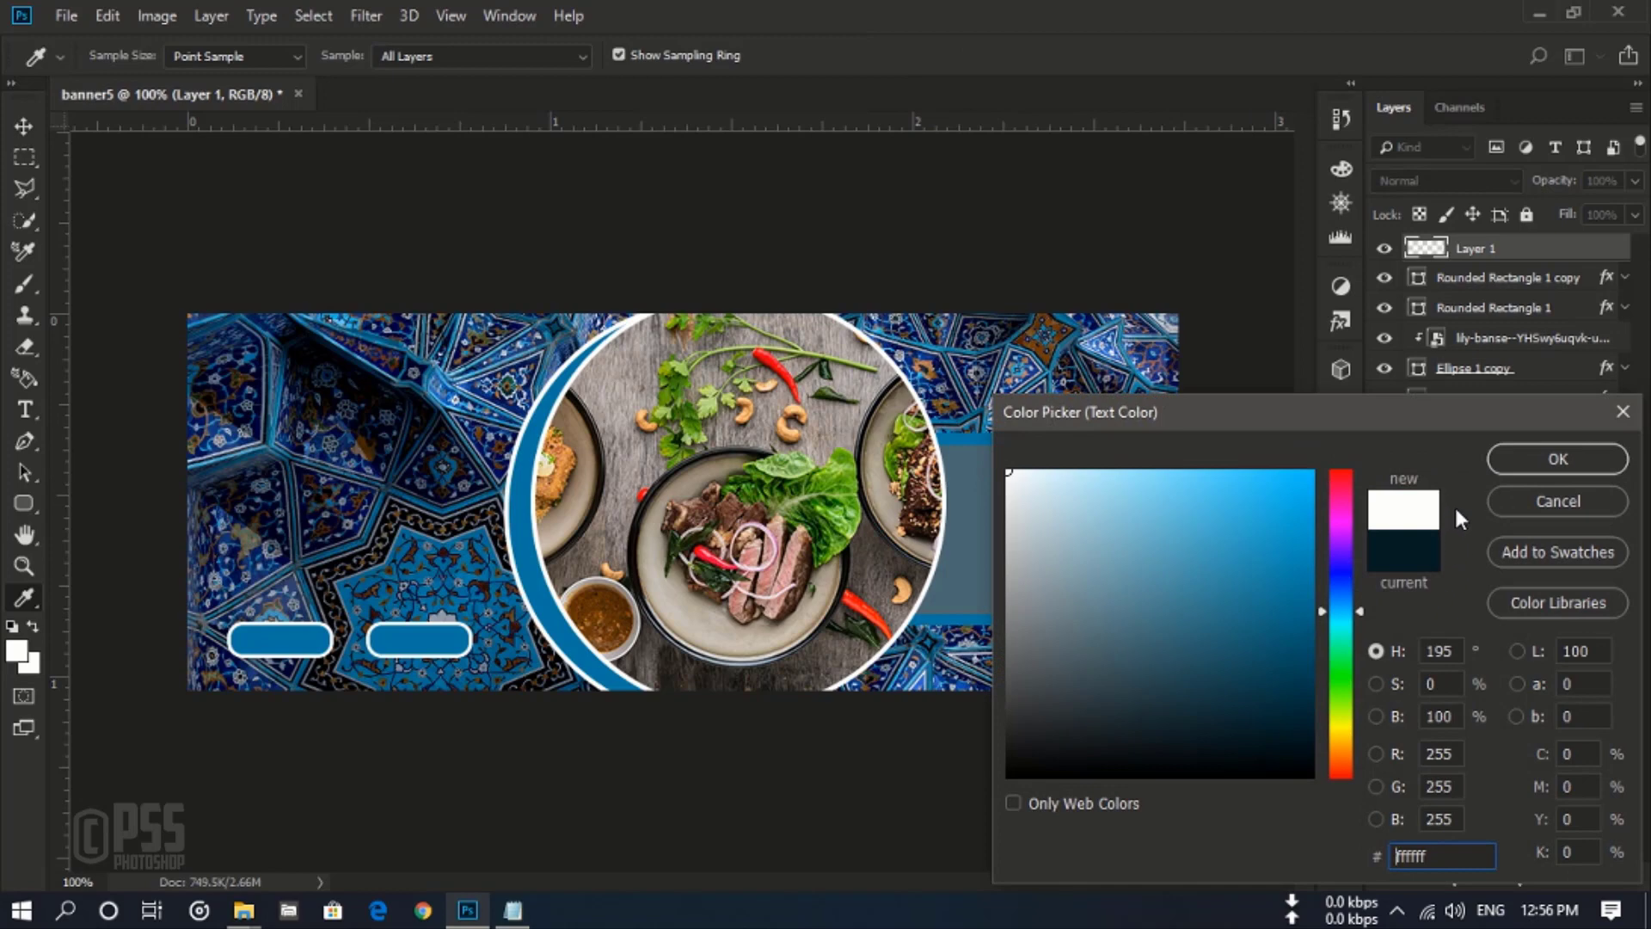
click(1555, 464)
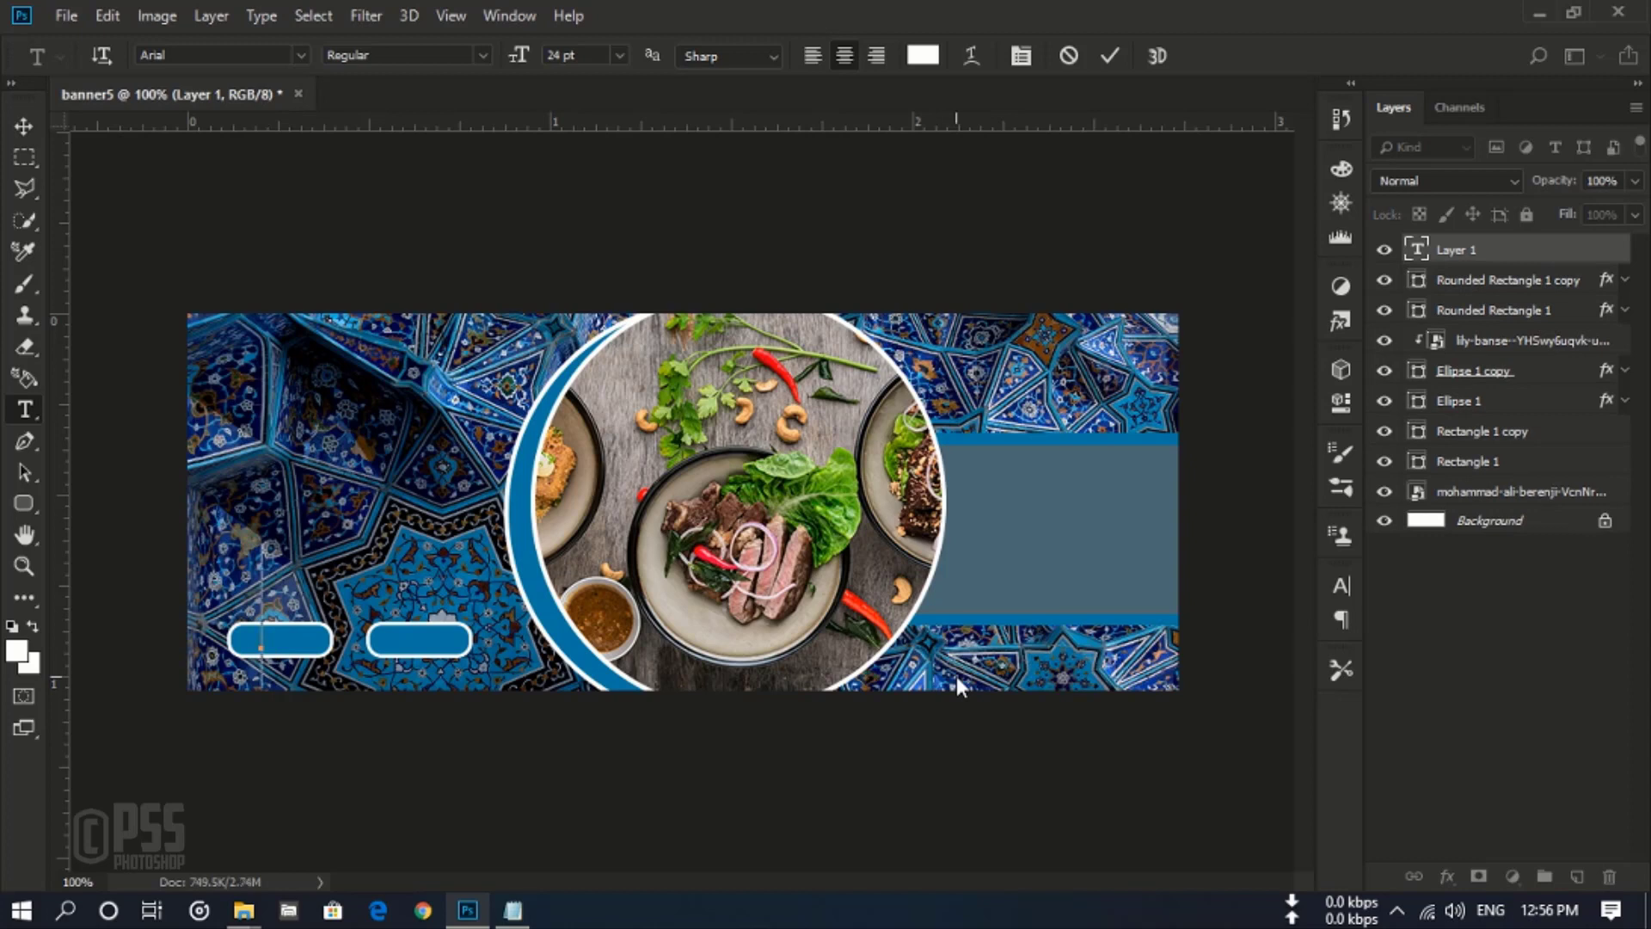
Step: Add the text "More Now" at the left rounded button
text(Mor)
text(e)
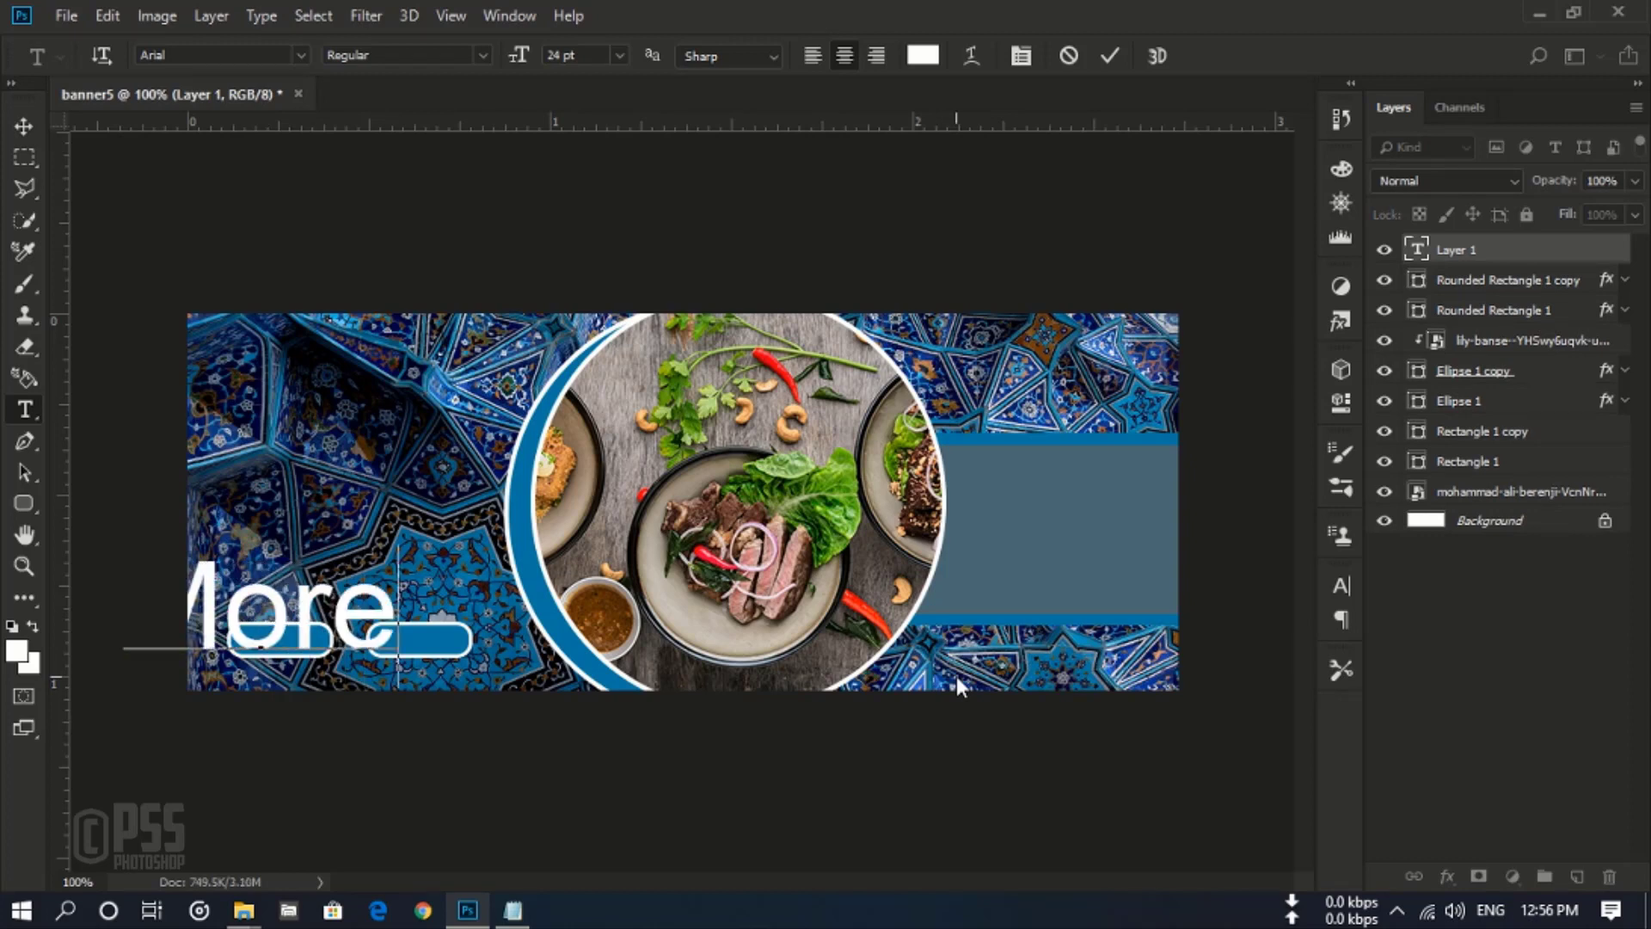
text( N)
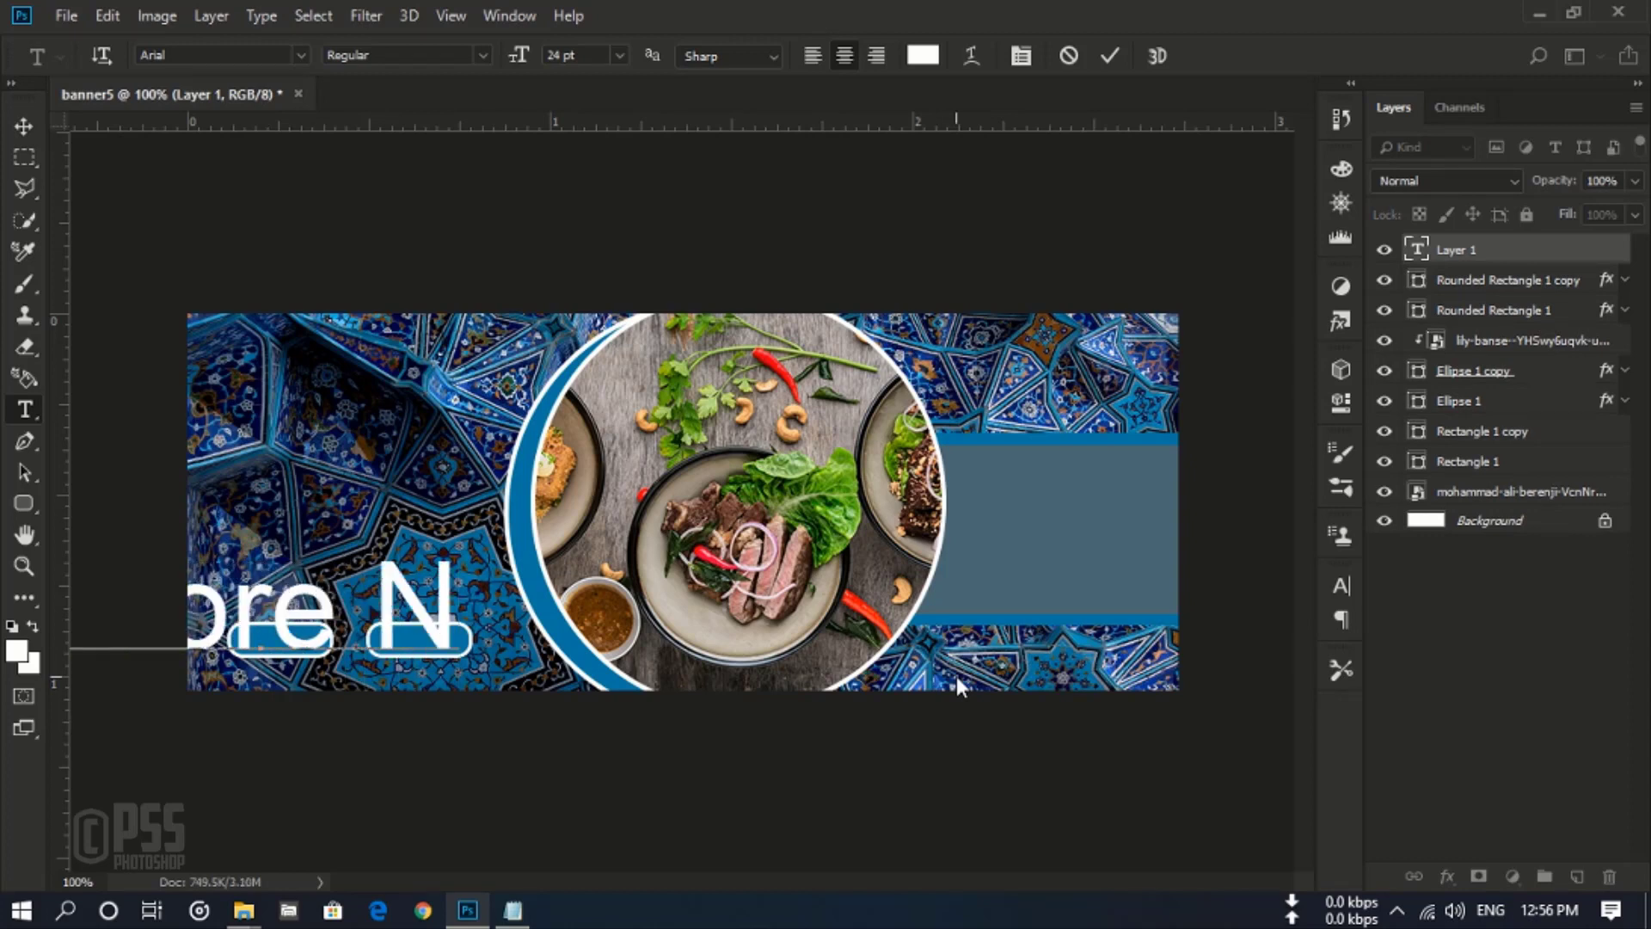
text(ow)
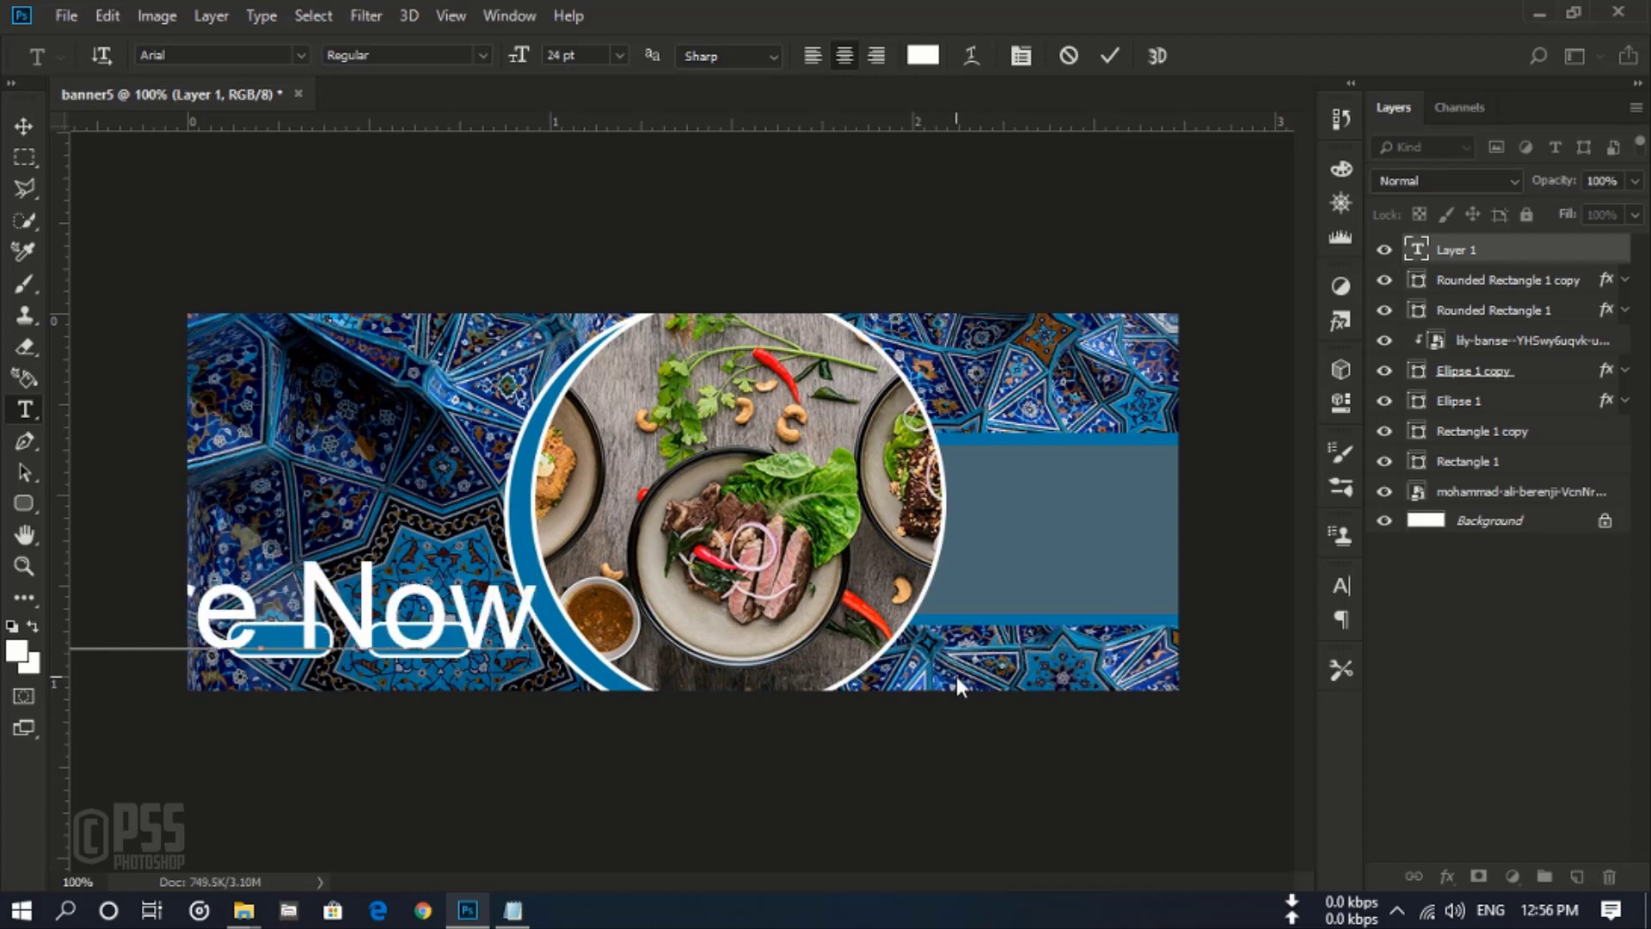
click(1110, 54)
Step: Scale the "More Now" text down proportionally to about 14.6% and place it over the left rounded button
key(ctrl+t)
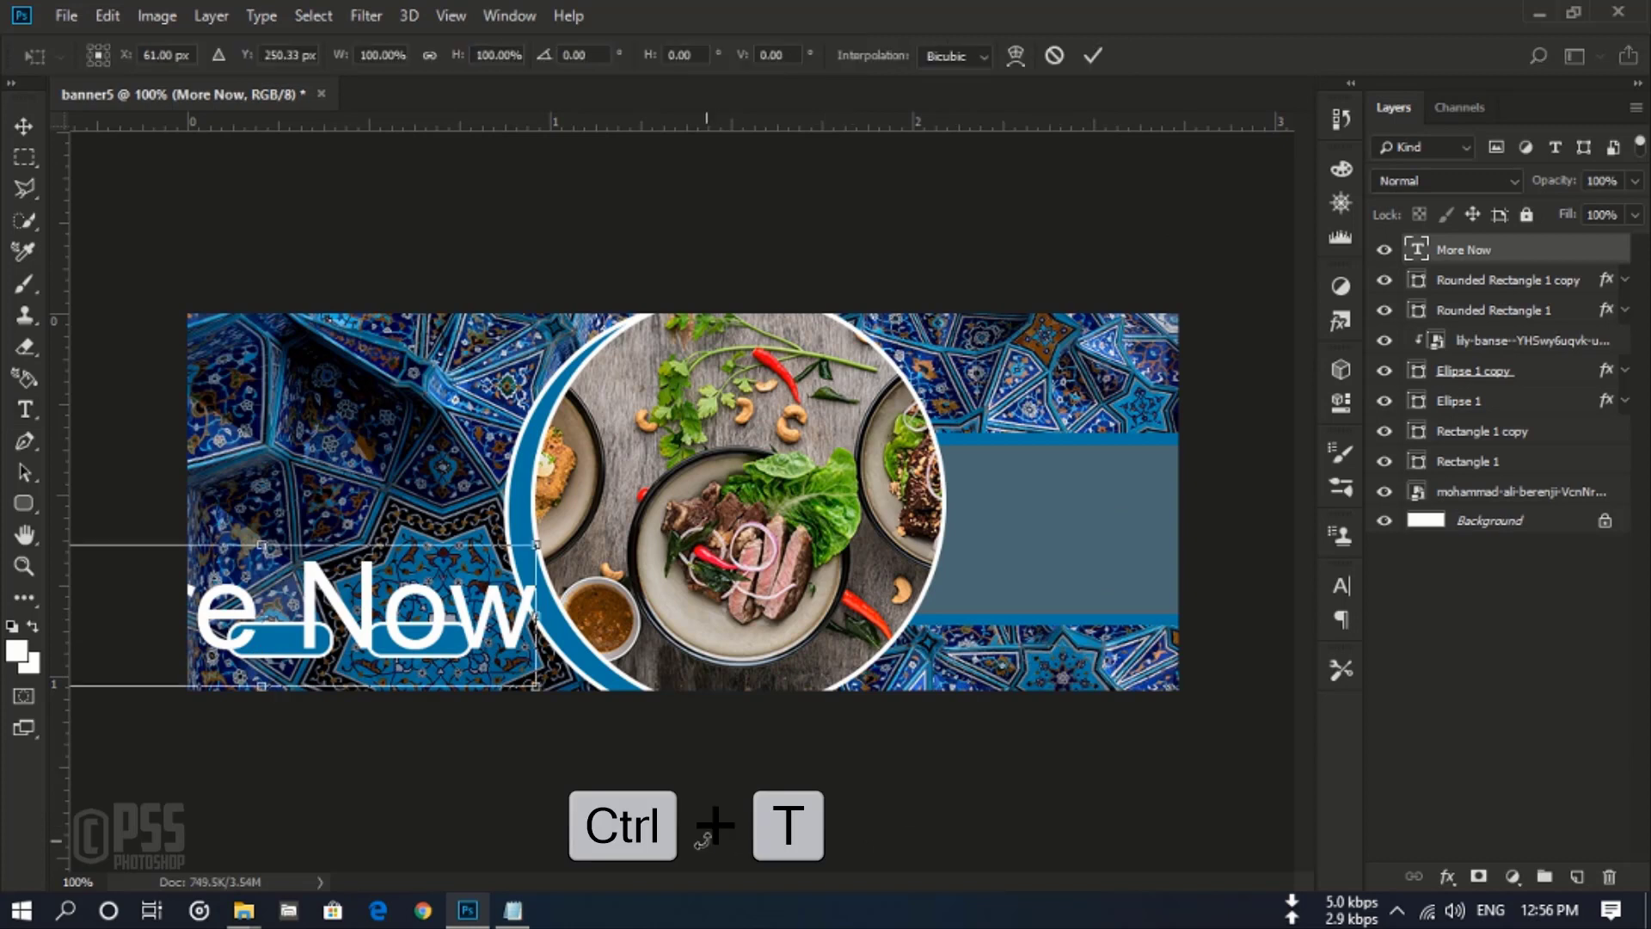
drag(537, 544, 284, 611)
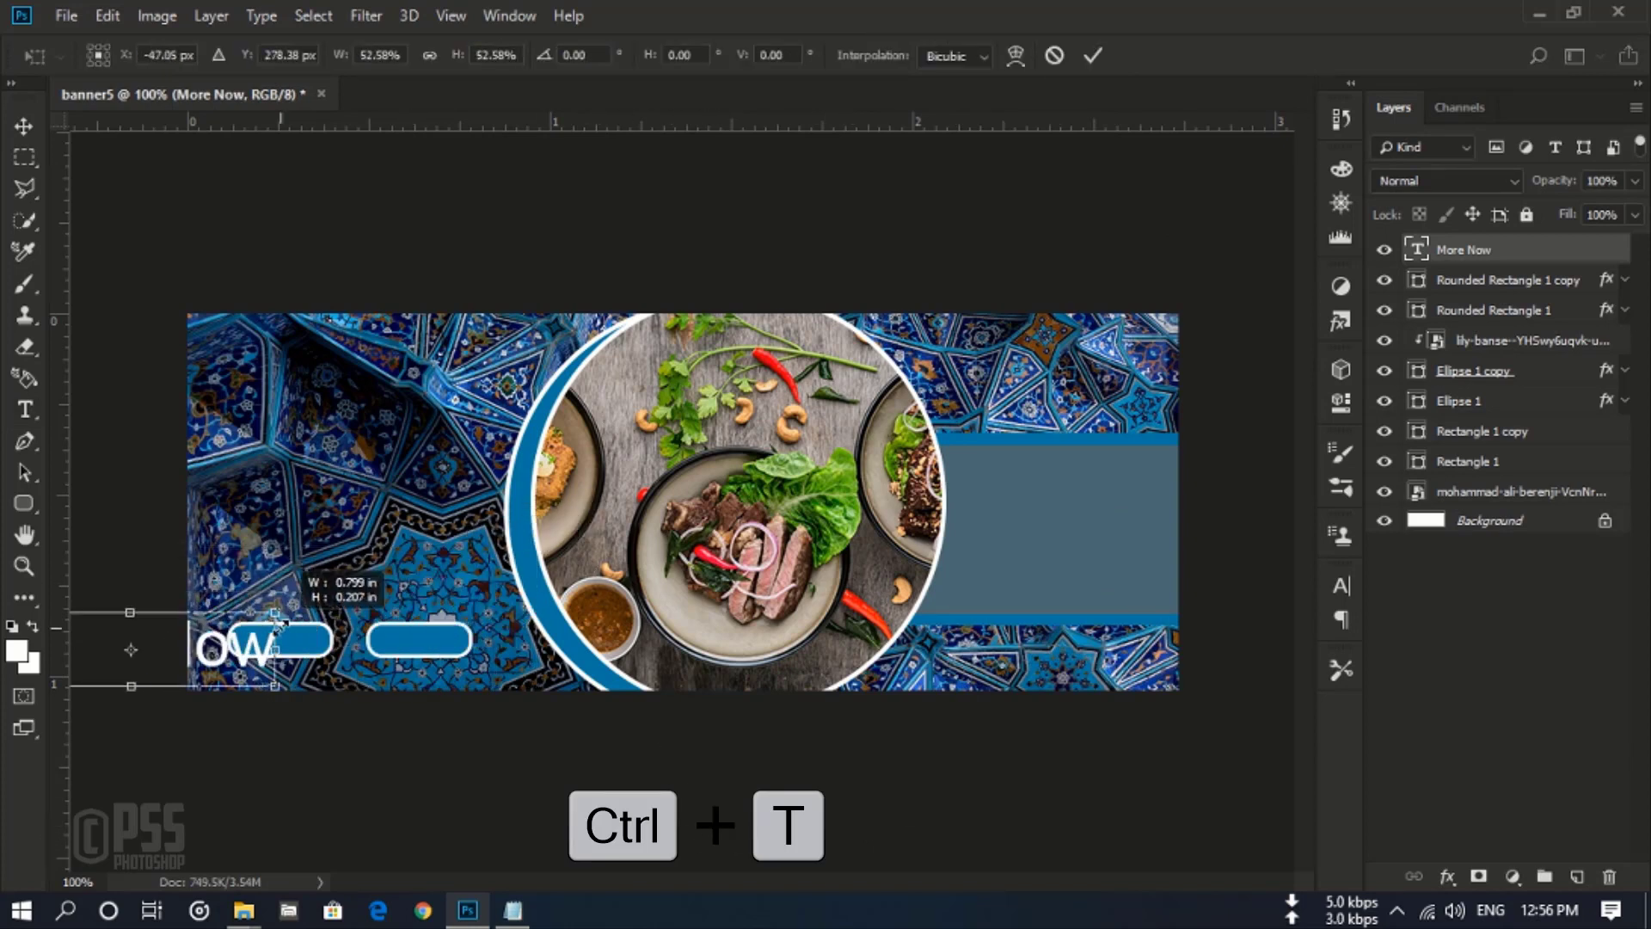
drag(154, 658, 379, 641)
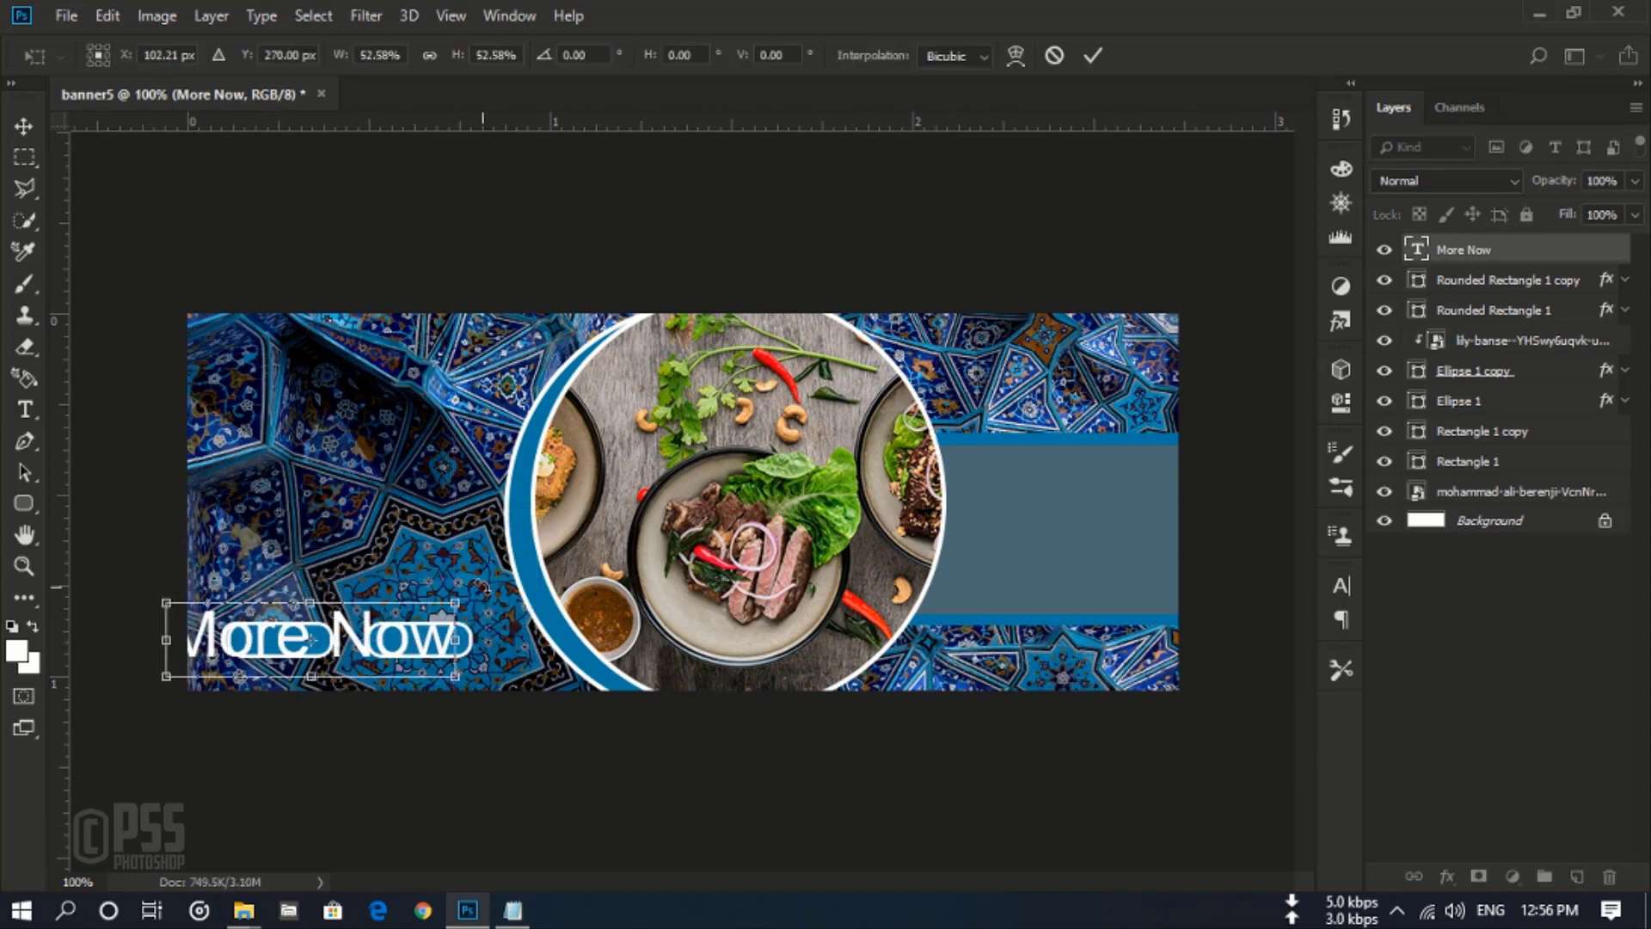
drag(478, 592, 314, 634)
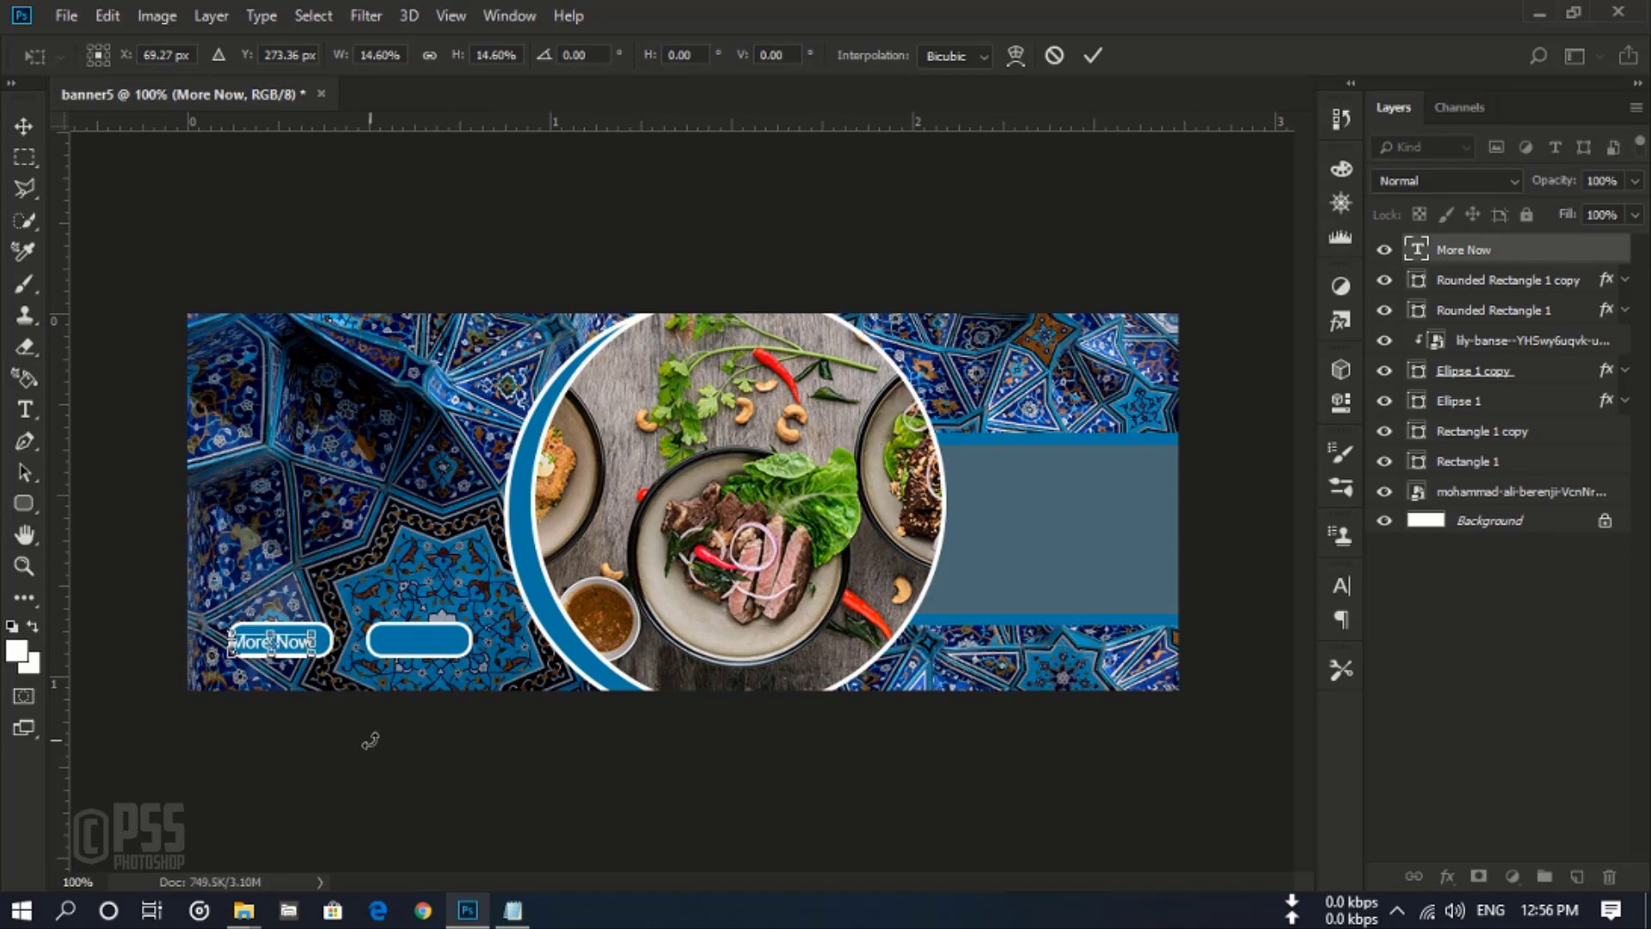
Step: Nudge the "More Now" text about 7 px right and 3 px up to centre it in its button, and apply the transform
key(Right)
key(Right)
key(Right)
key(Right)
key(Right)
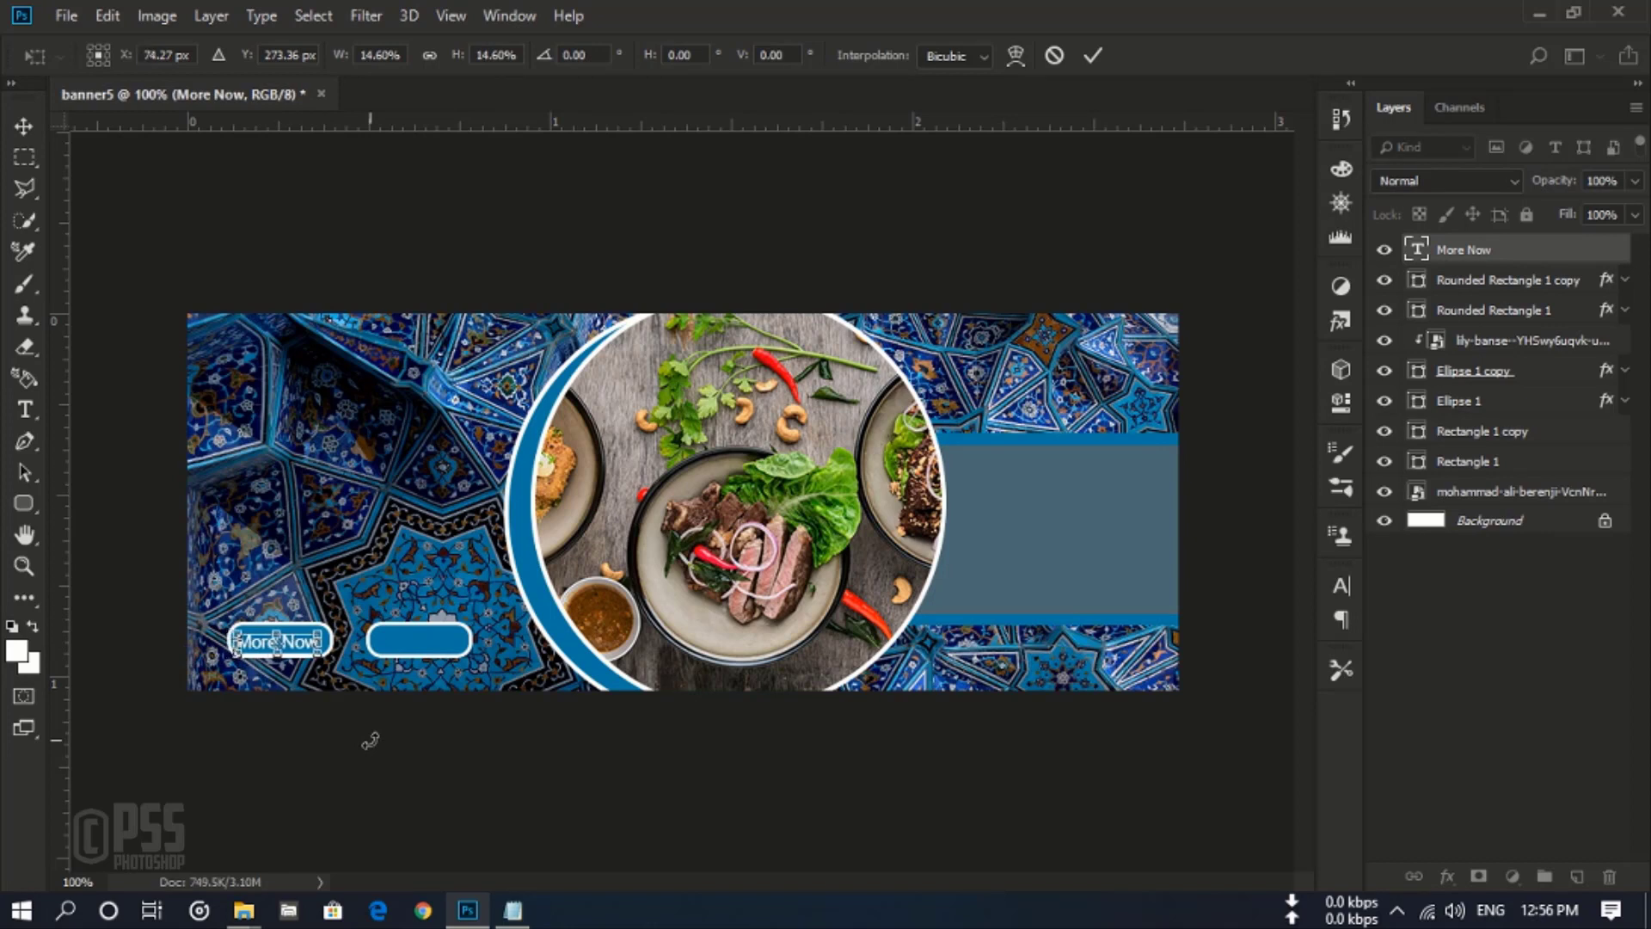
key(Up)
key(Up)
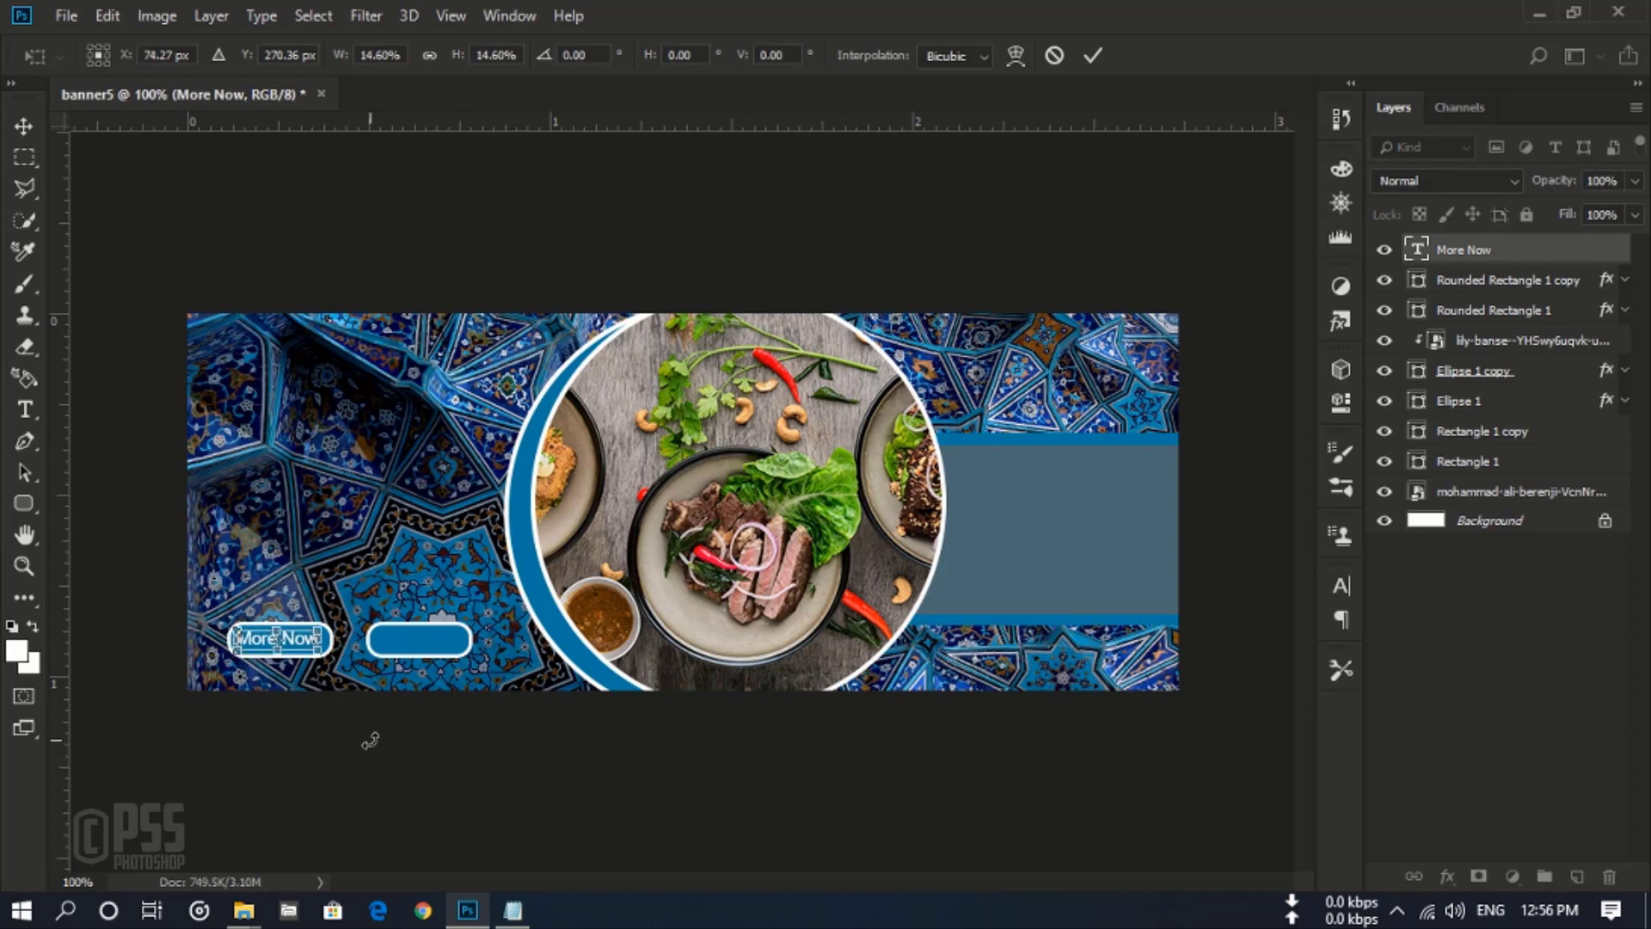
key(Right)
key(Right)
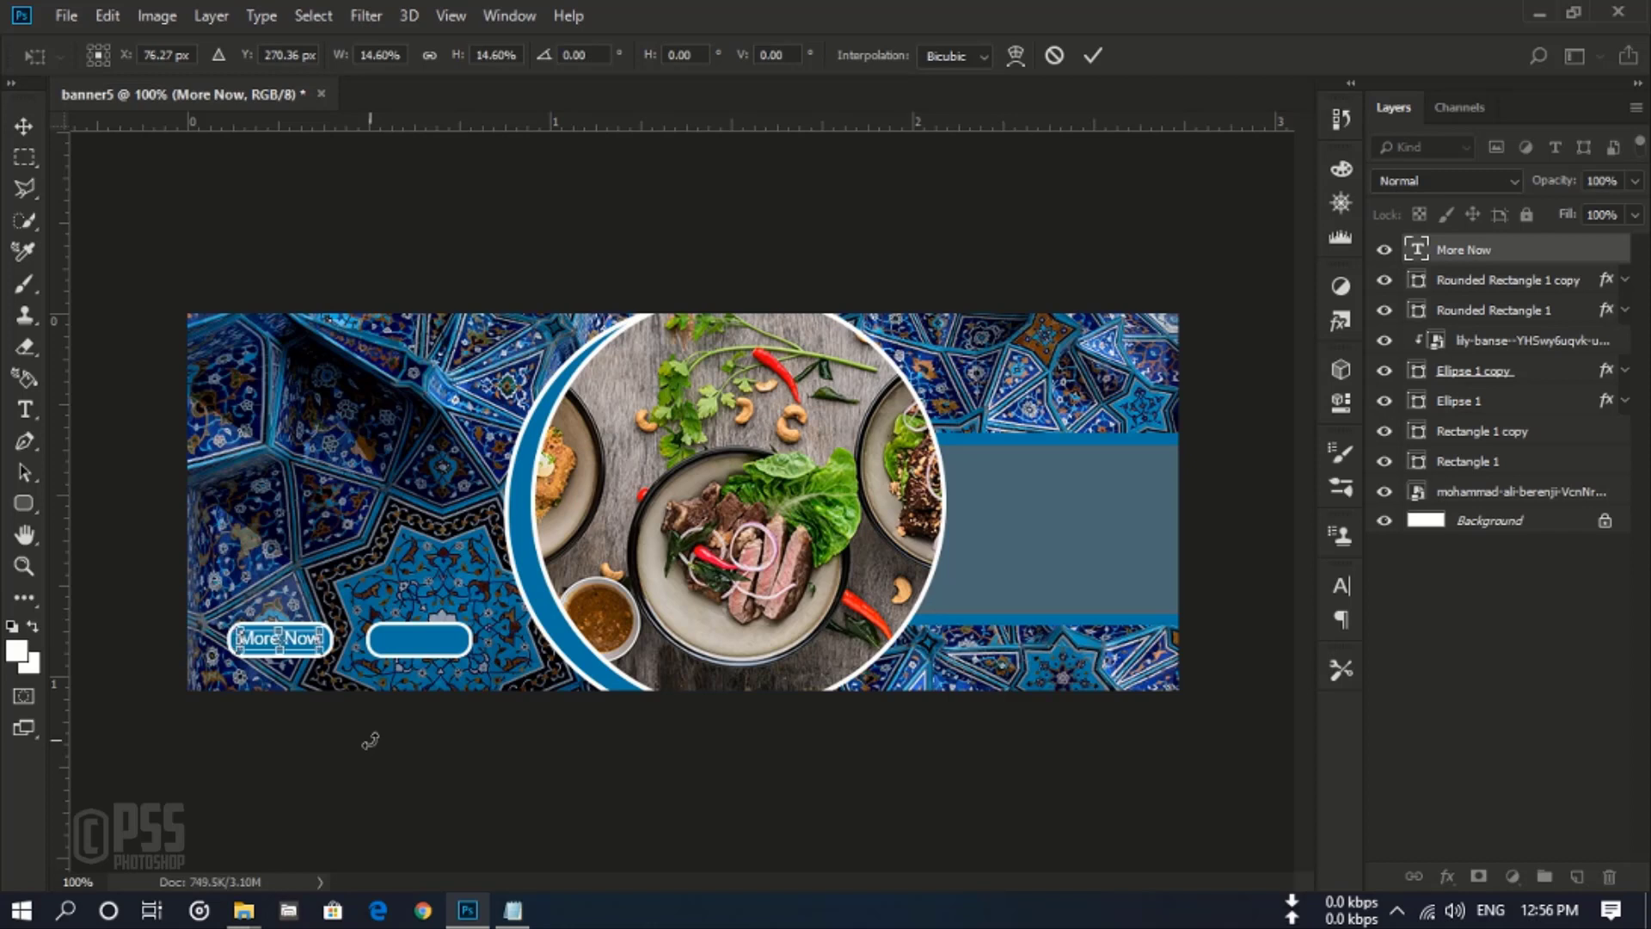
click(1096, 59)
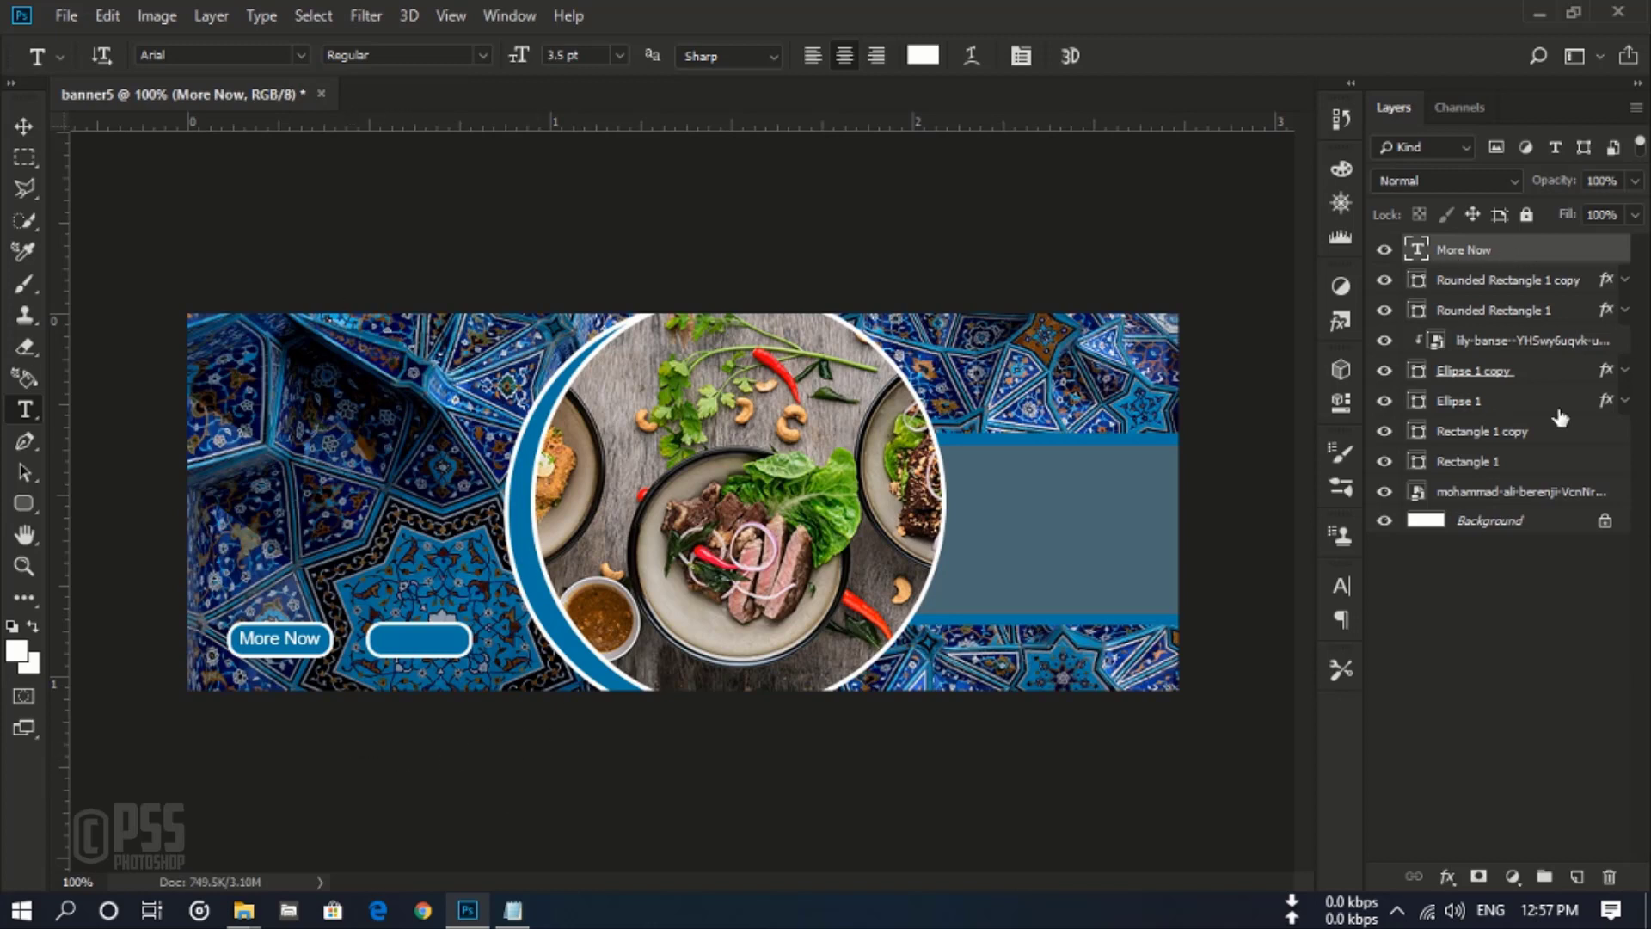
Step: Add the text "Click Here" on a new layer at the right rounded button
click(1577, 878)
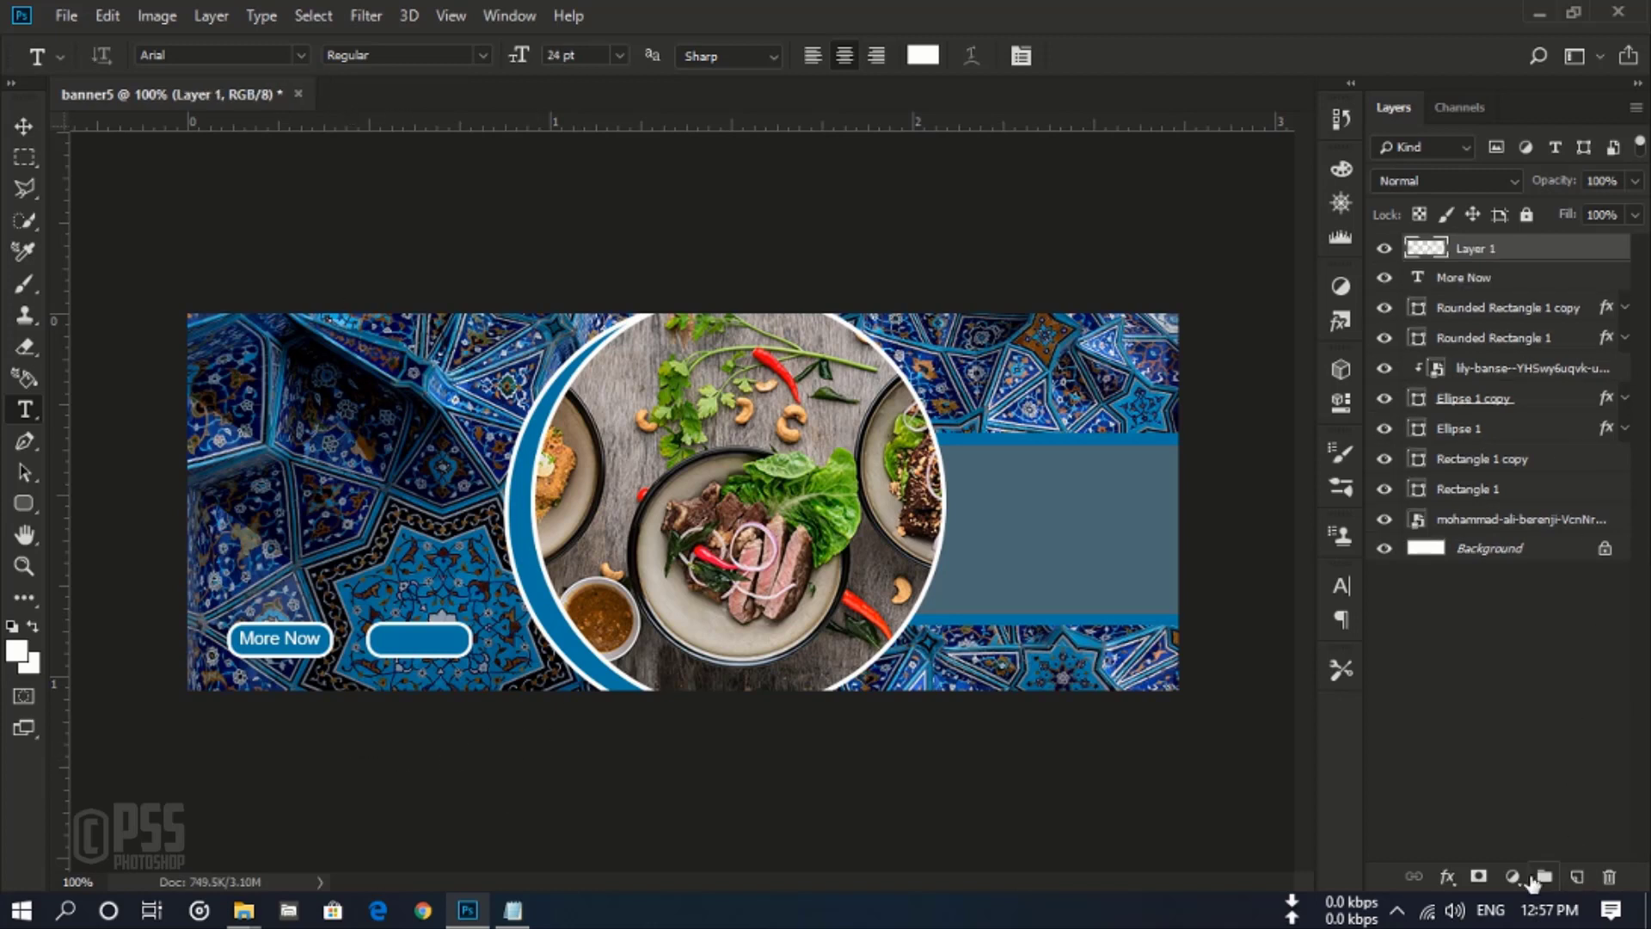
click(387, 640)
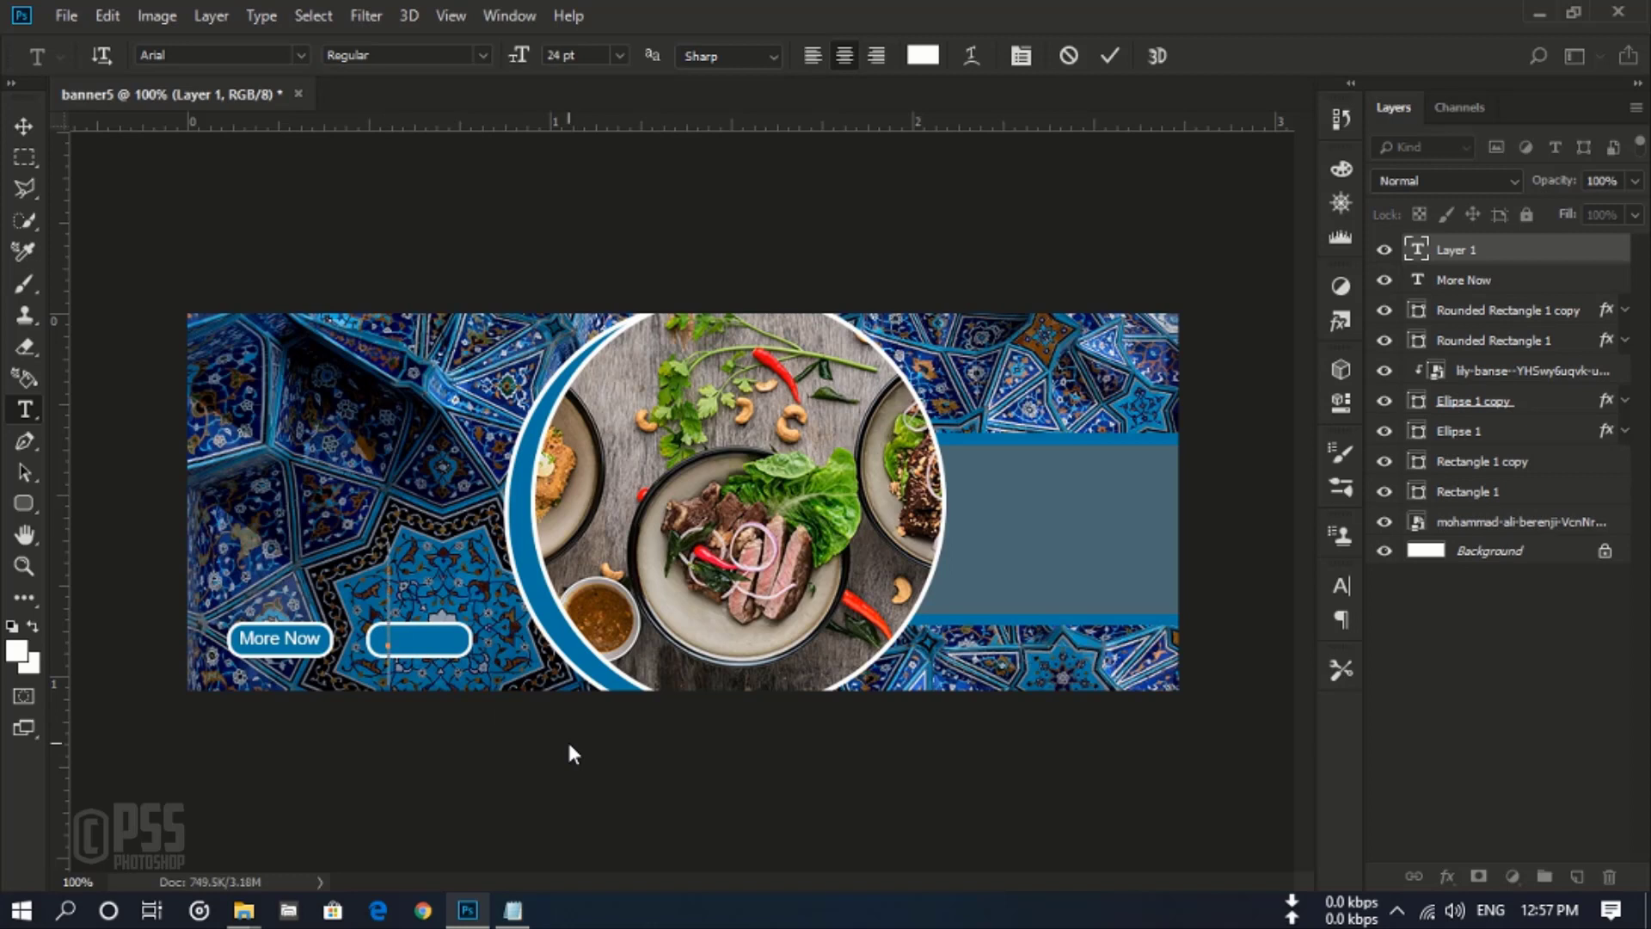
text(Click)
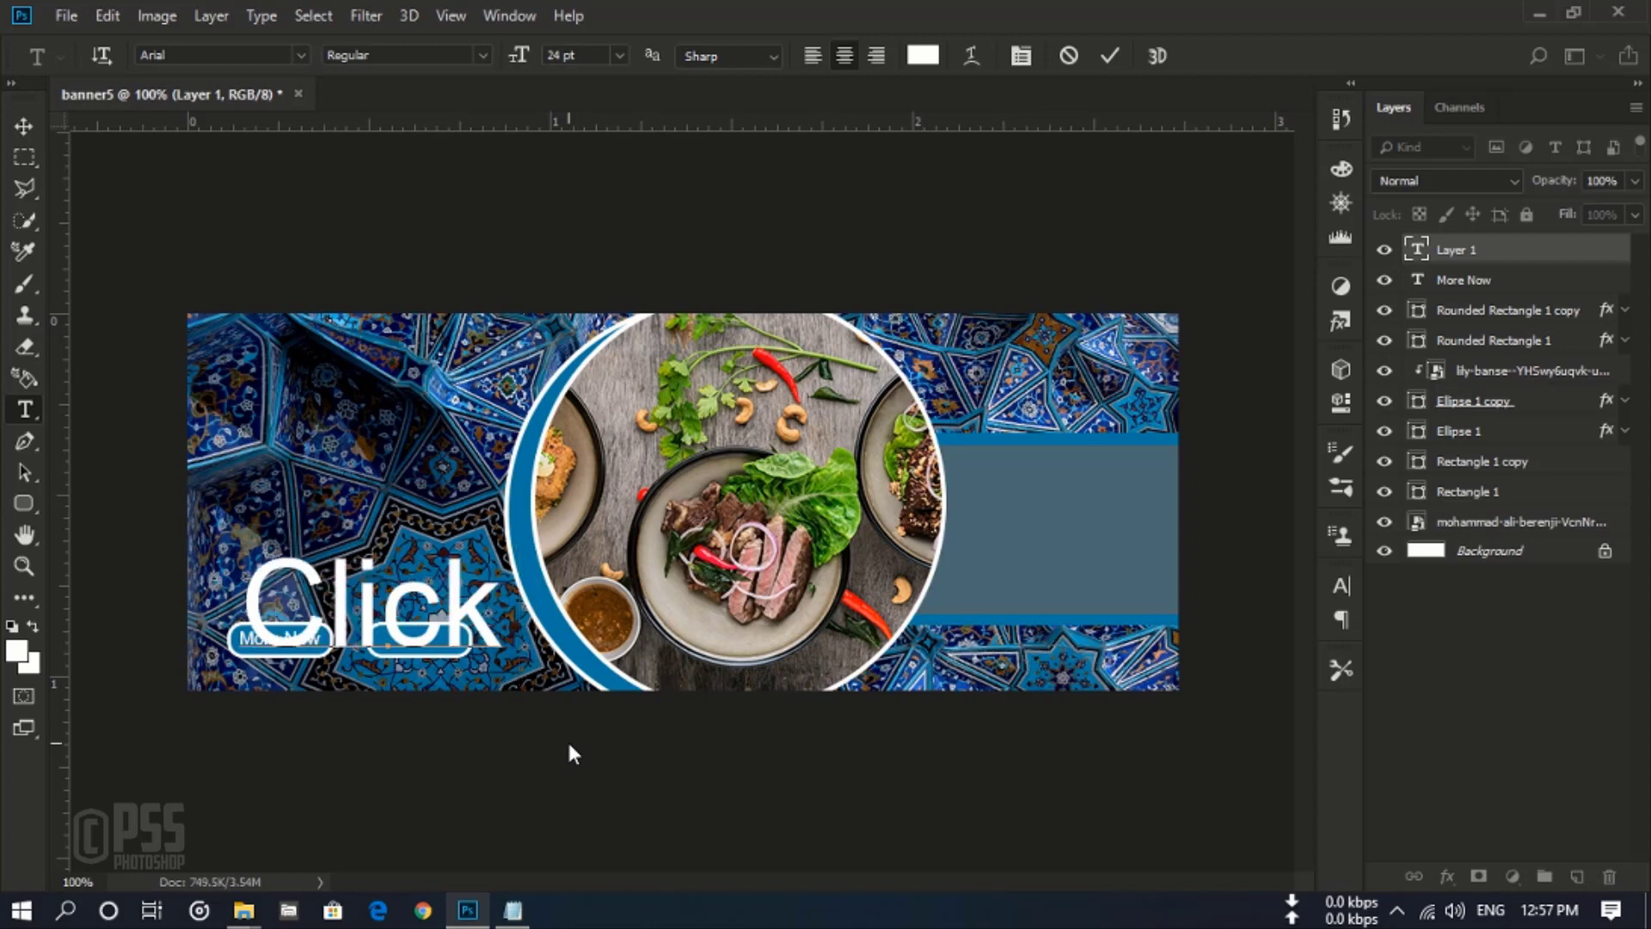
text( Here)
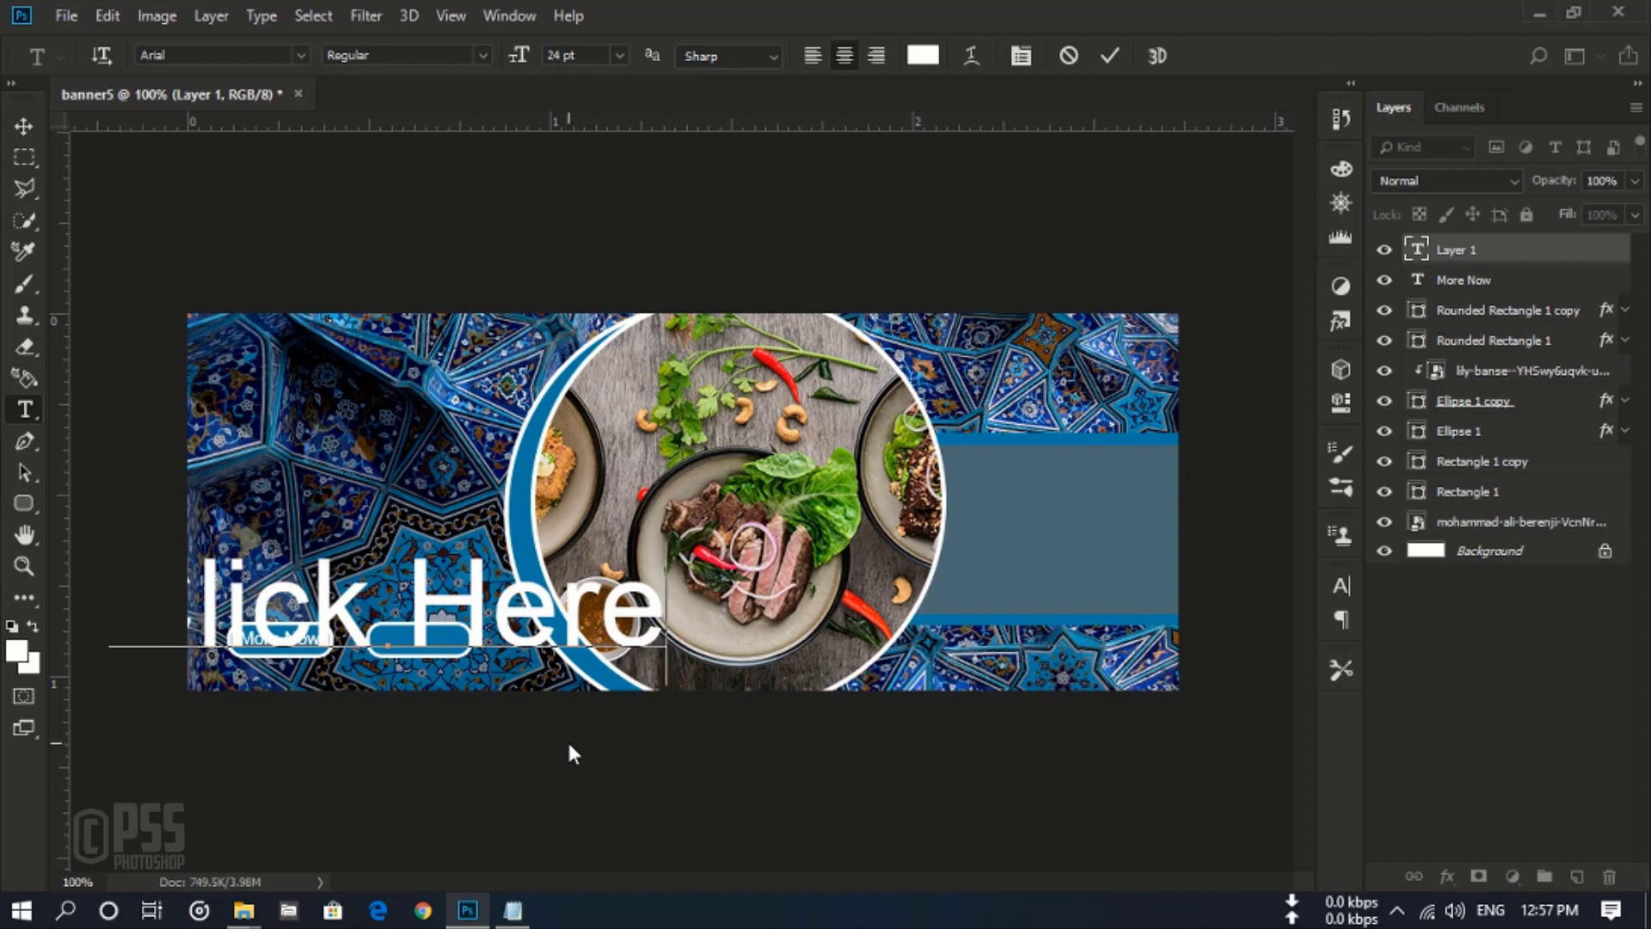
click(1110, 57)
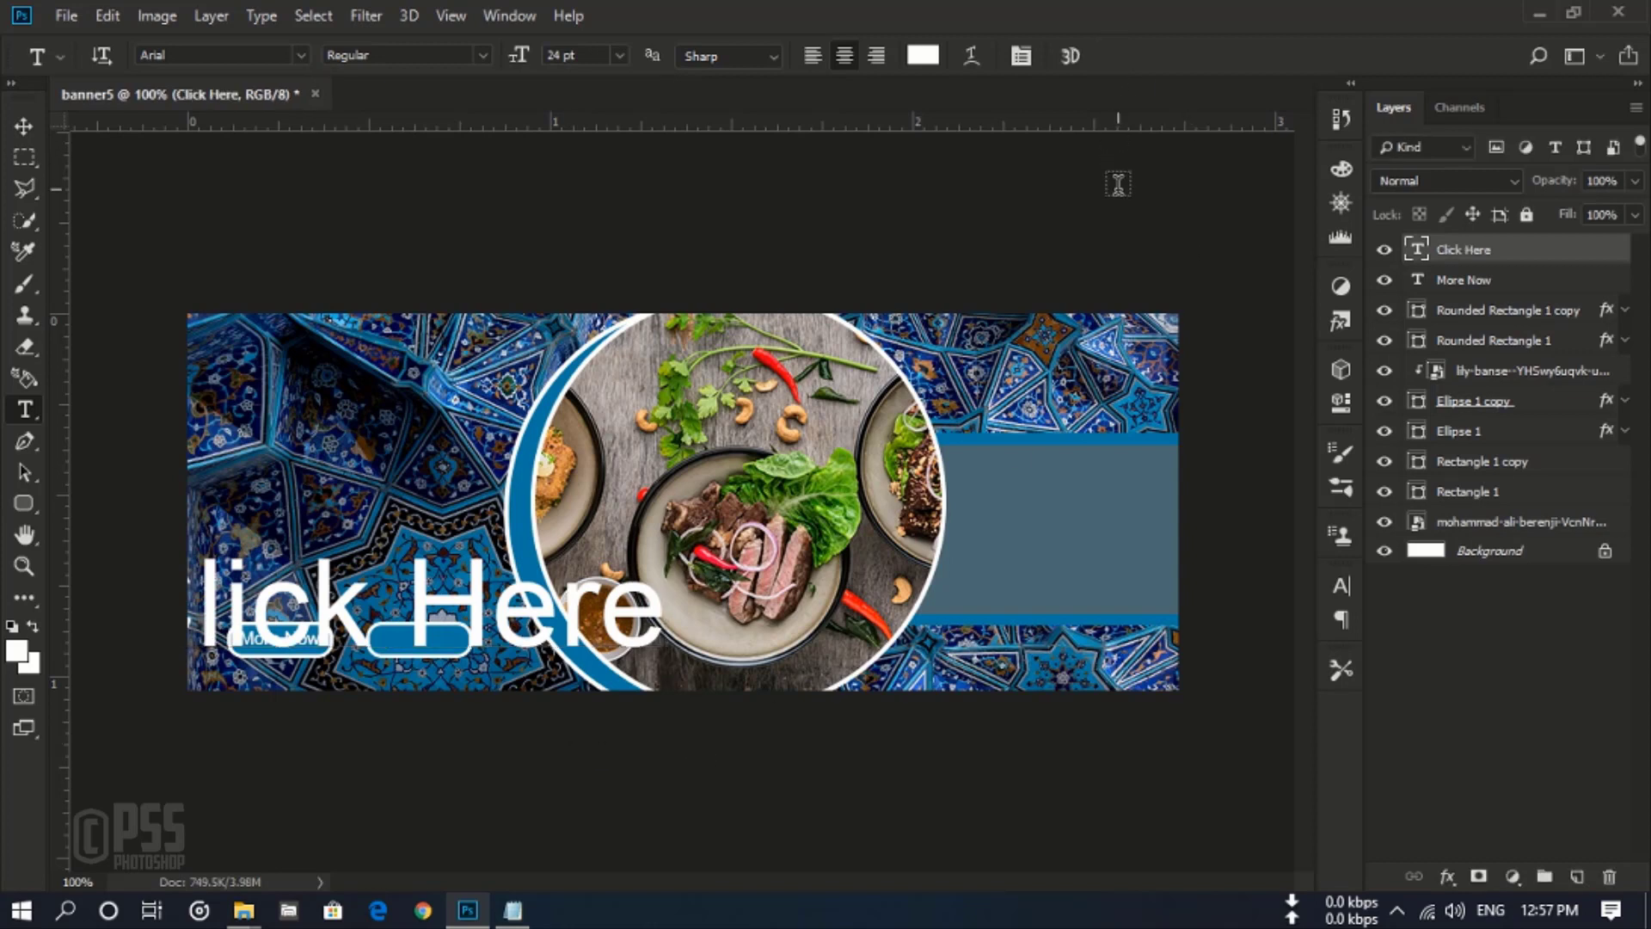
Step: Scale the "Click Here" text proportionally to about 15.3% and centre it inside the right rounded button
key(ctrl+t)
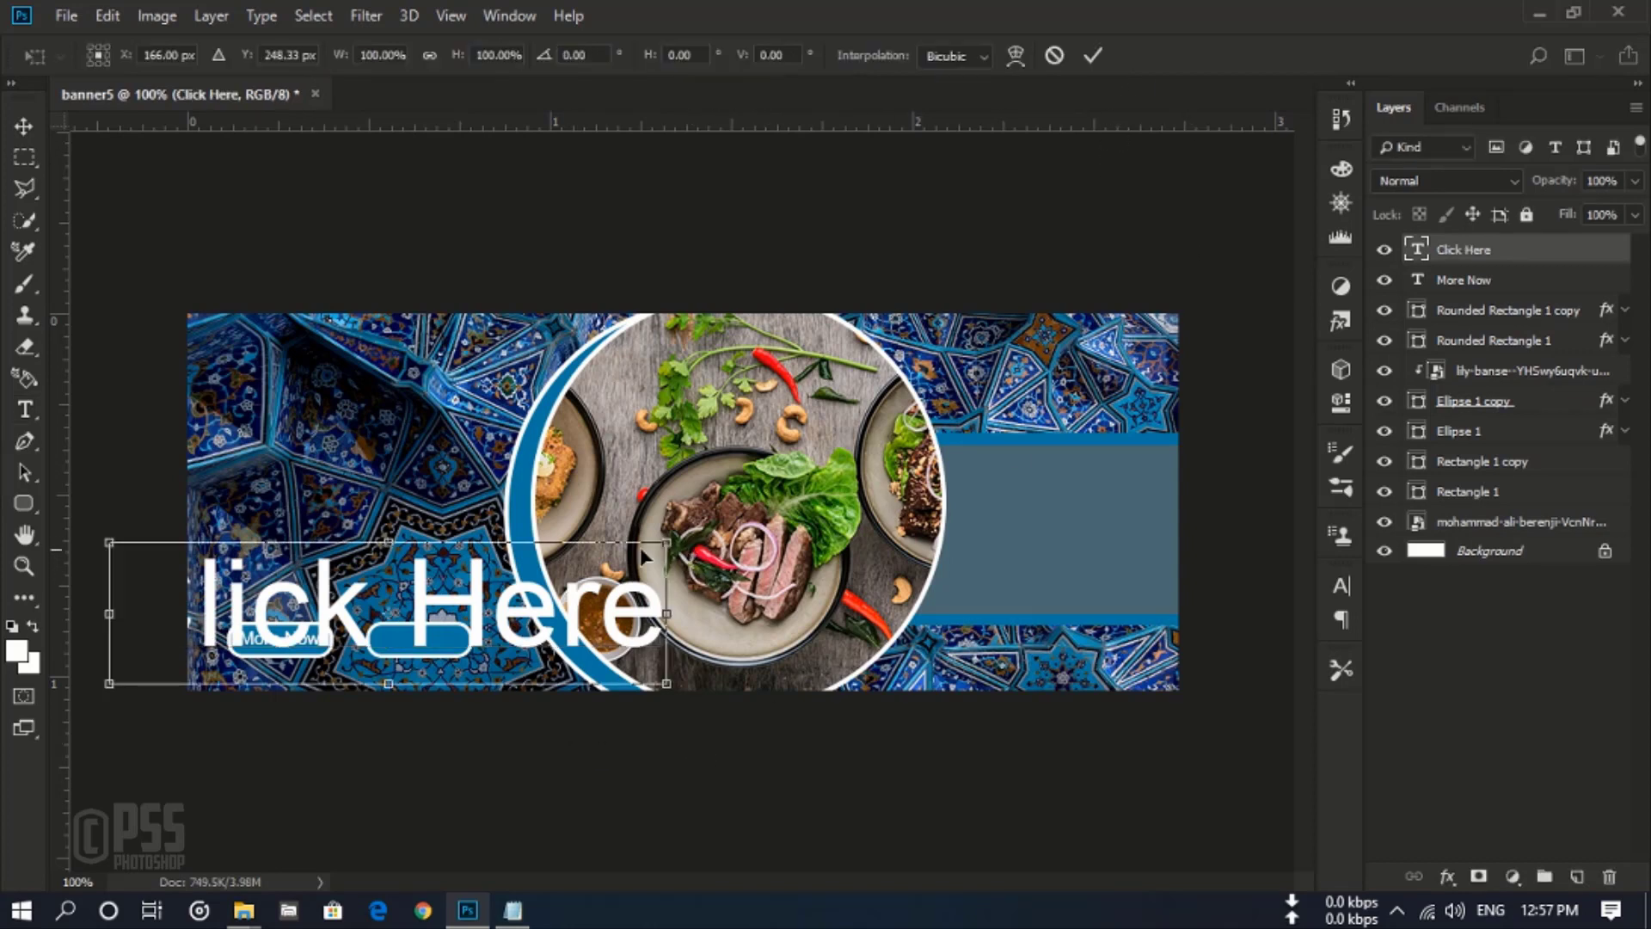
drag(108, 540, 434, 652)
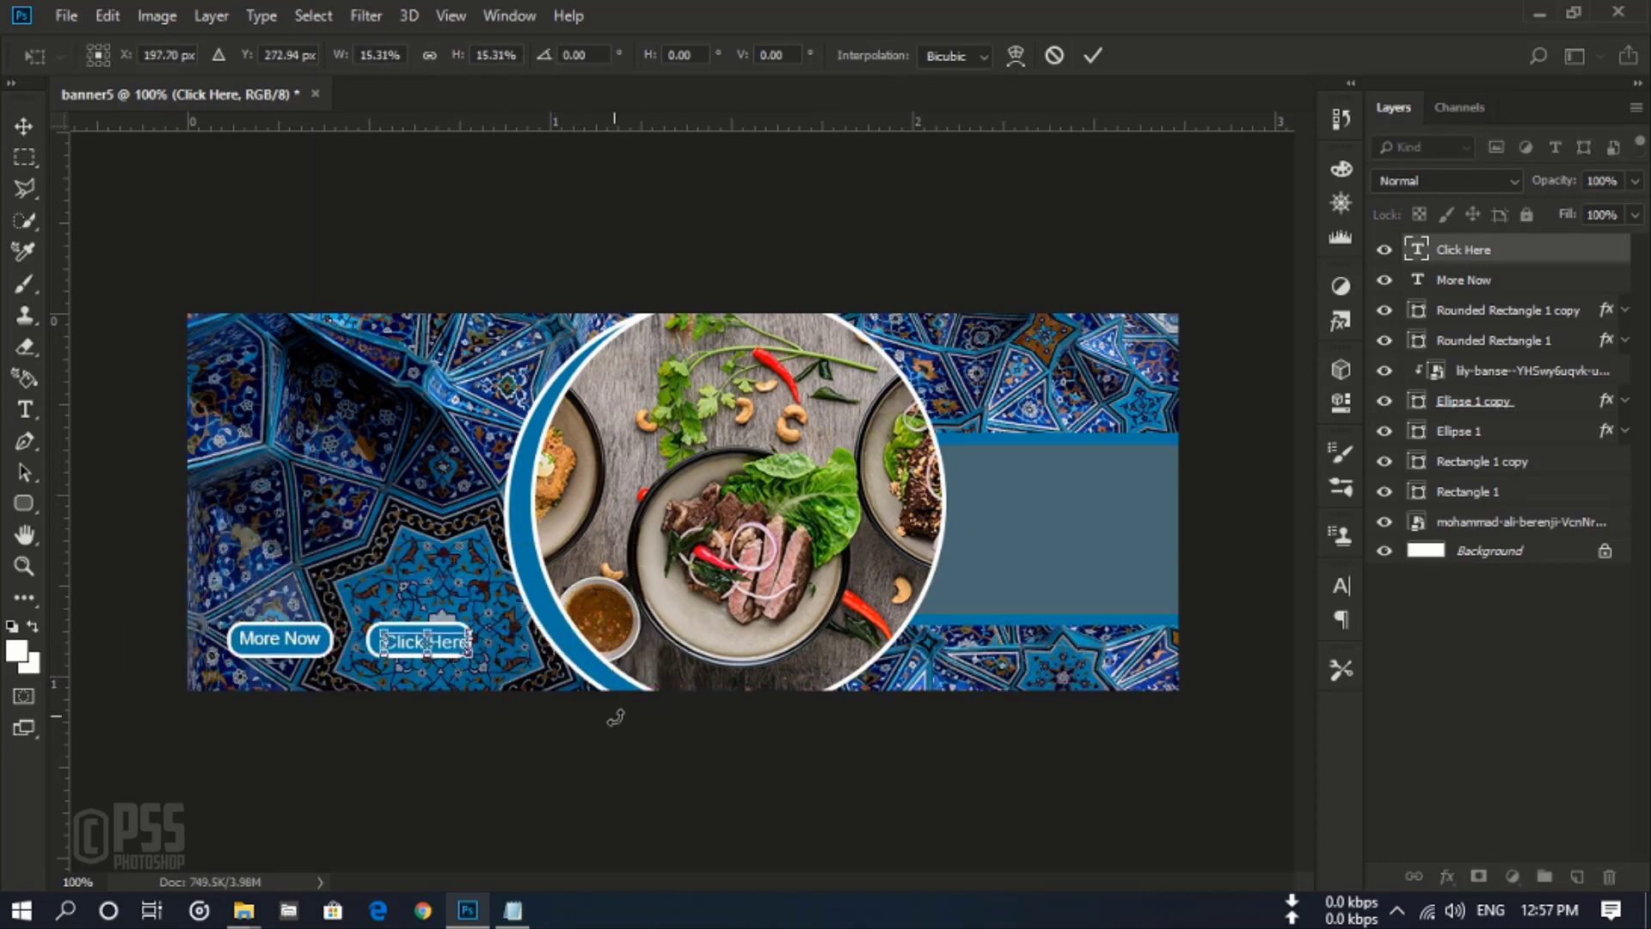
key(Left)
key(Left)
key(Left)
key(Left)
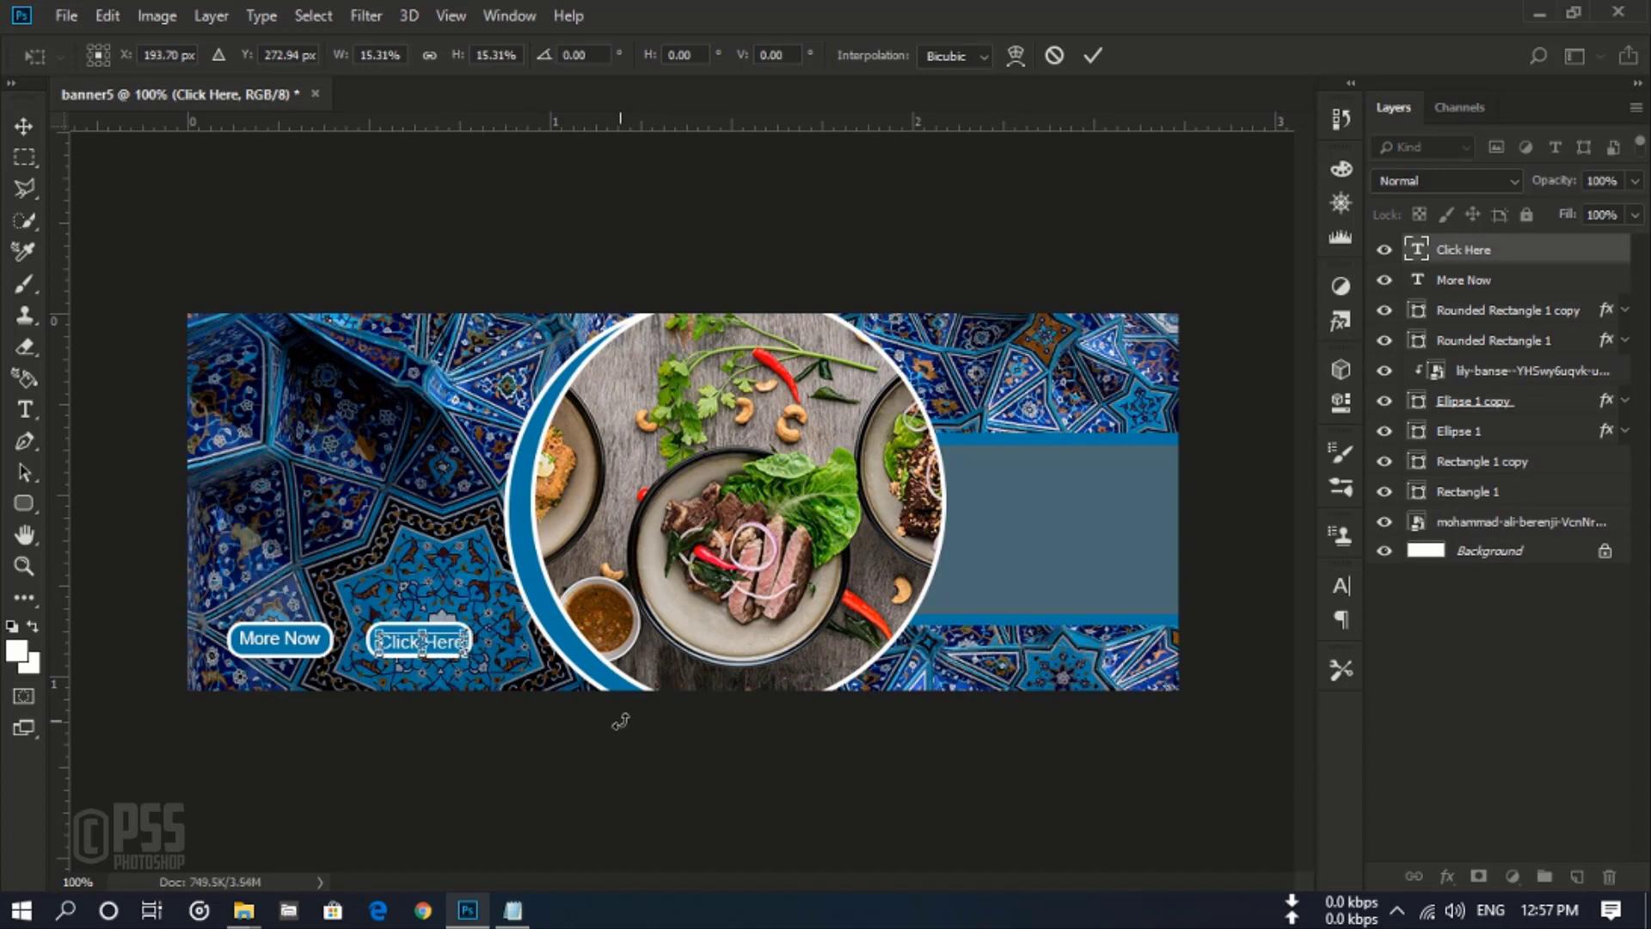
key(Up)
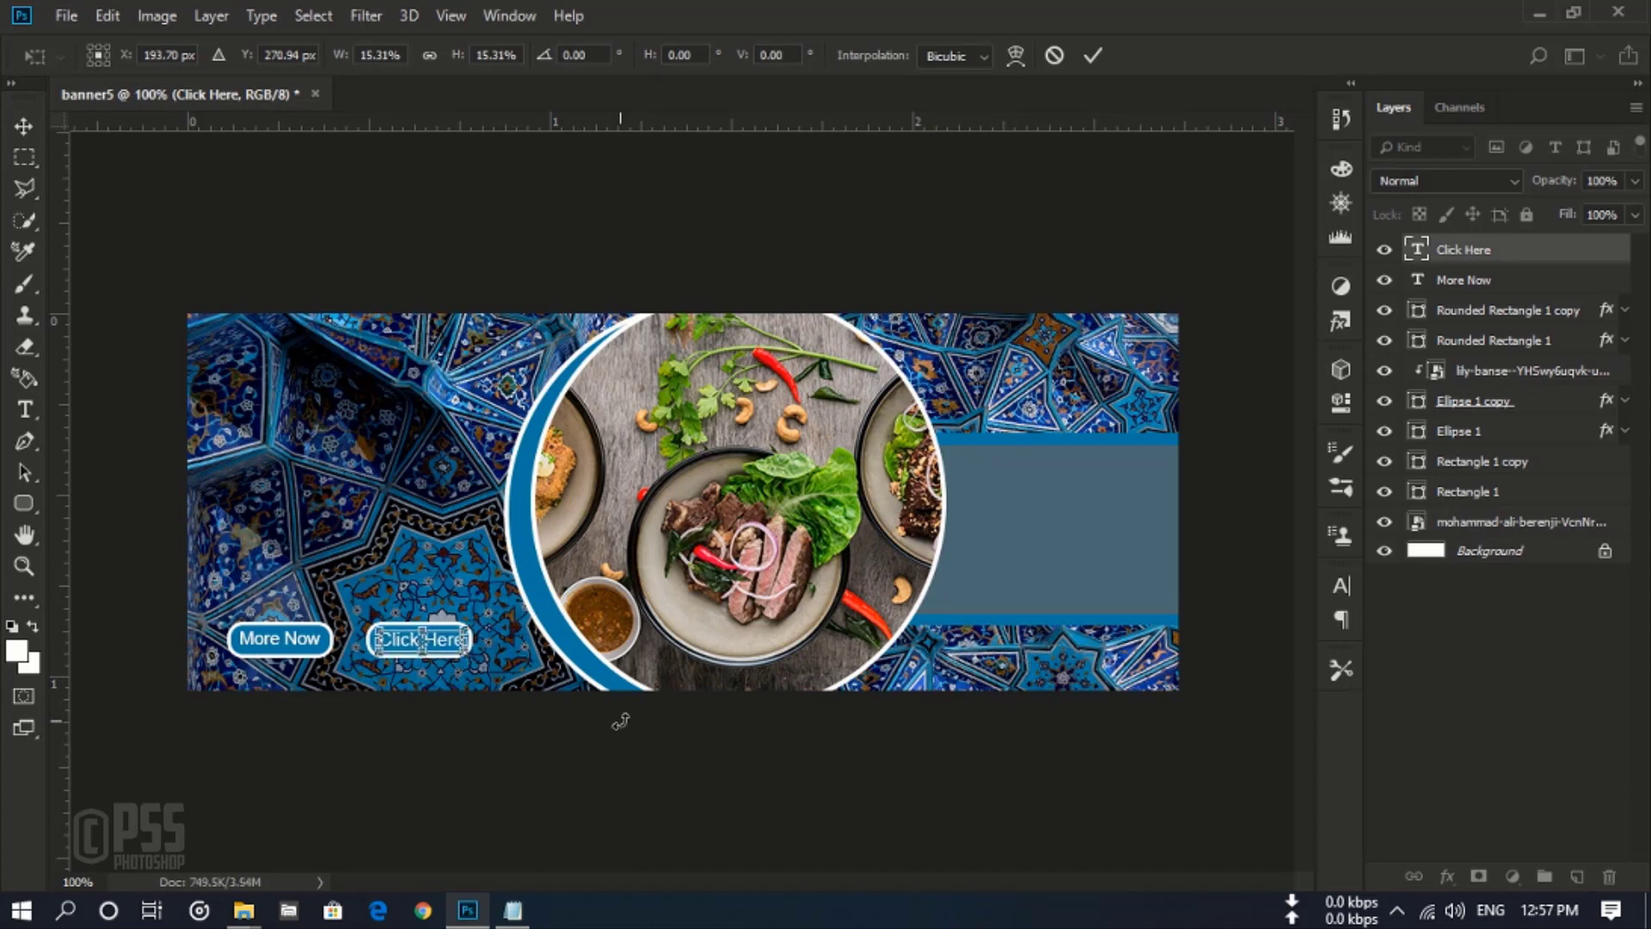
key(Up)
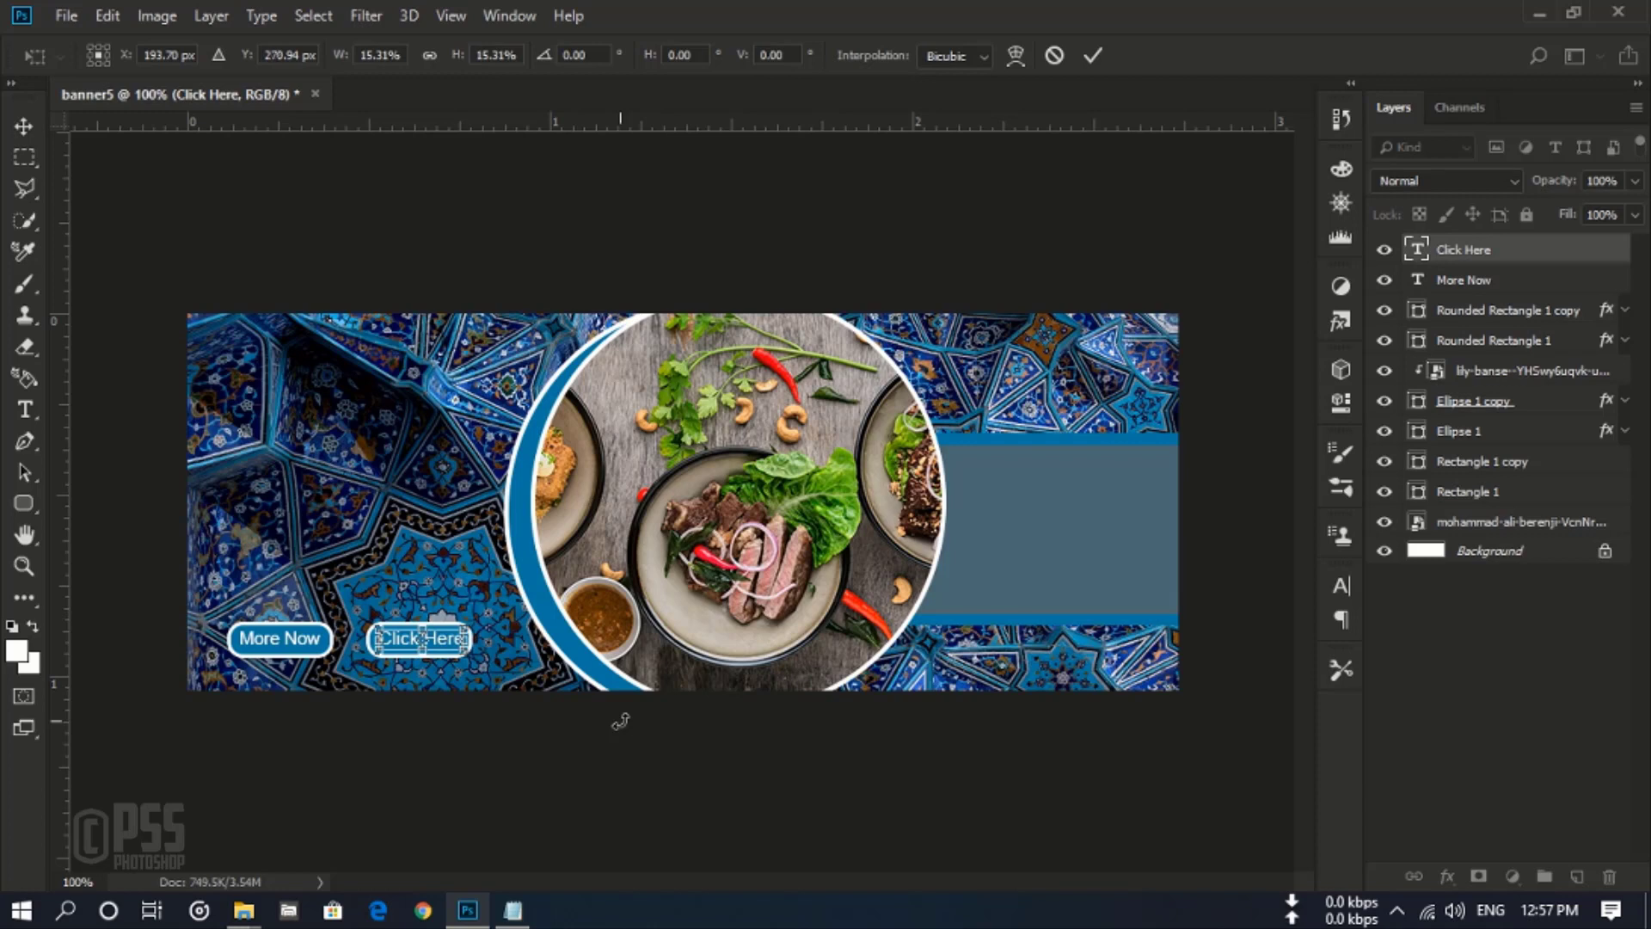
key(Down)
click(1090, 55)
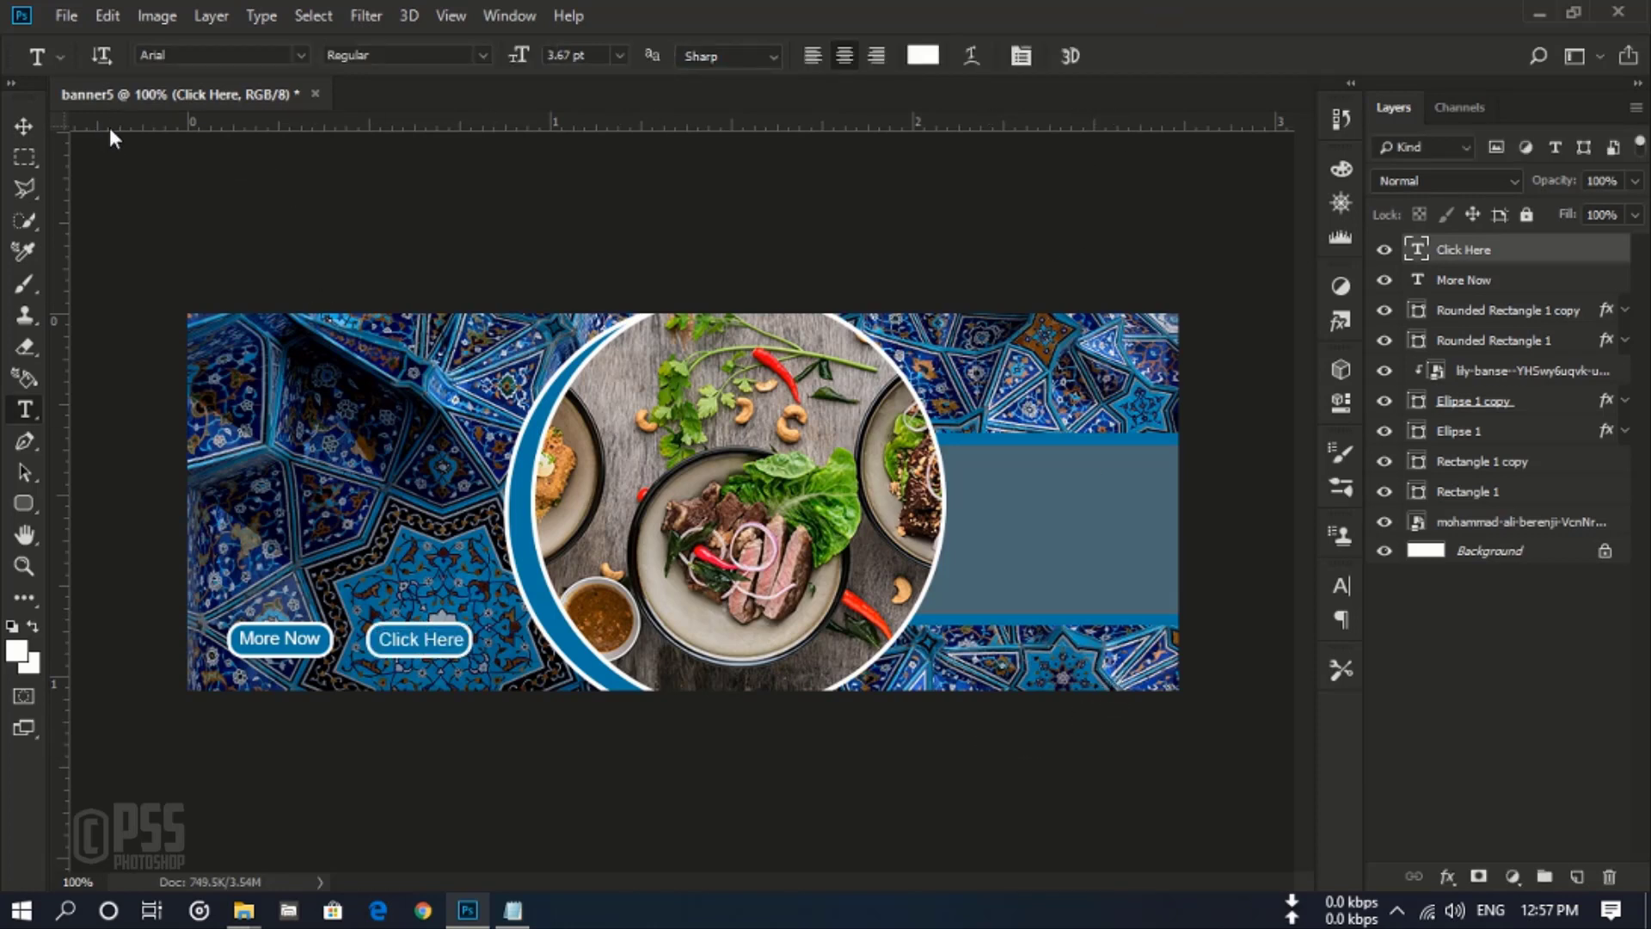
Step: Move the "More Now" text down 1 px to line it up with the "Click Here" label
click(1448, 282)
click(1452, 285)
key(ctrl+t)
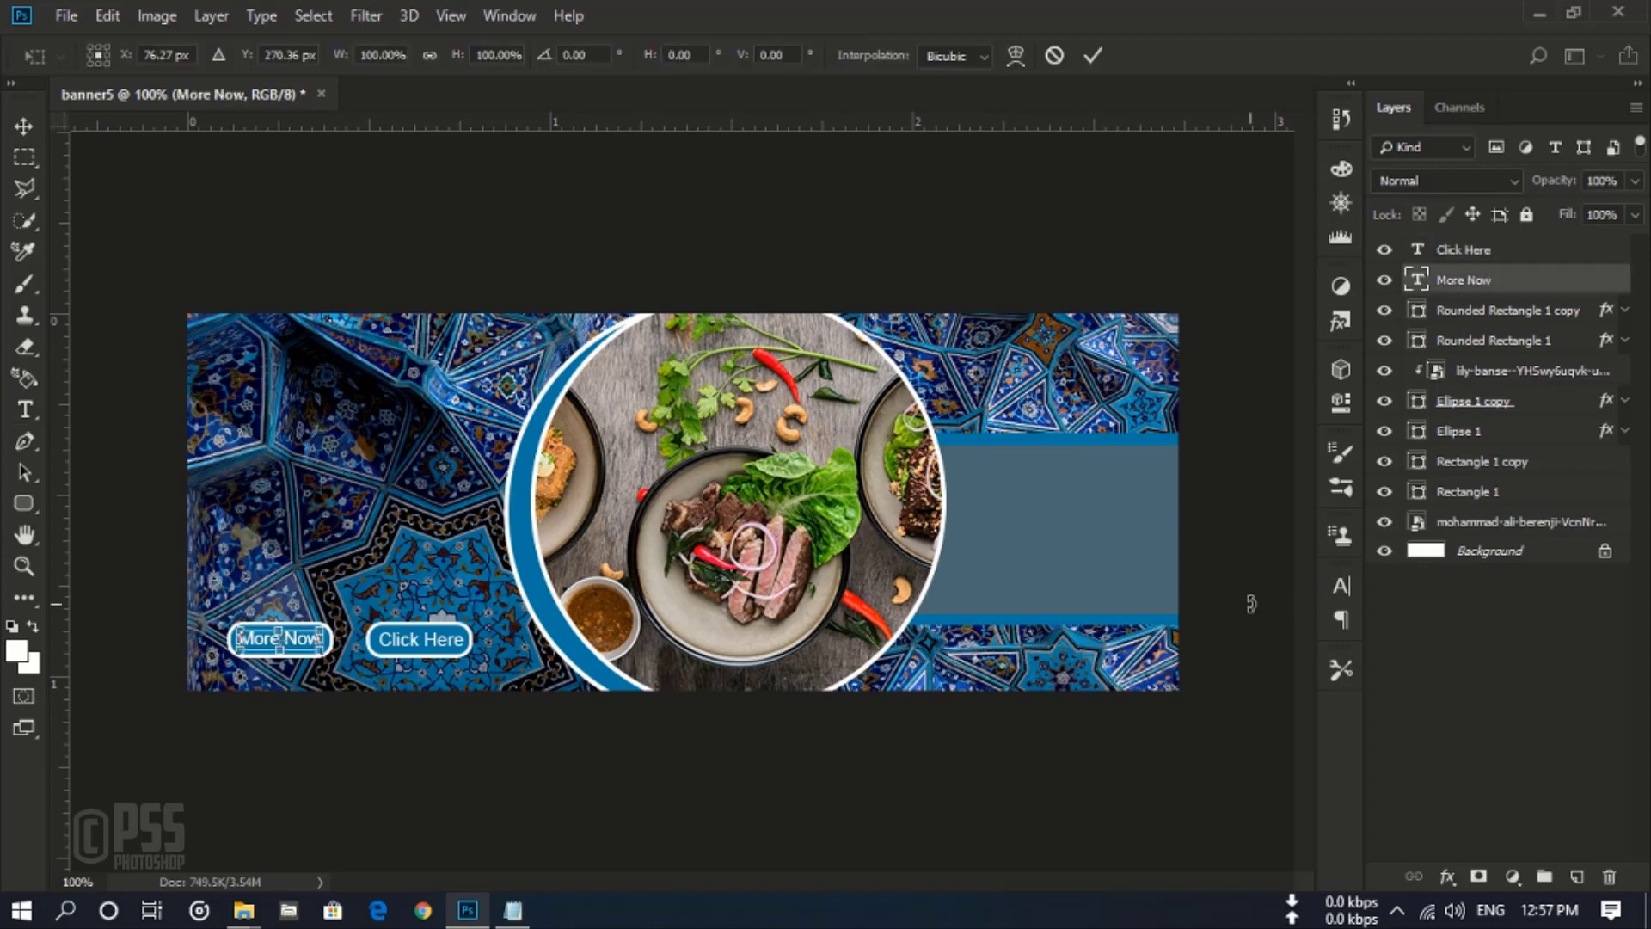
key(Down)
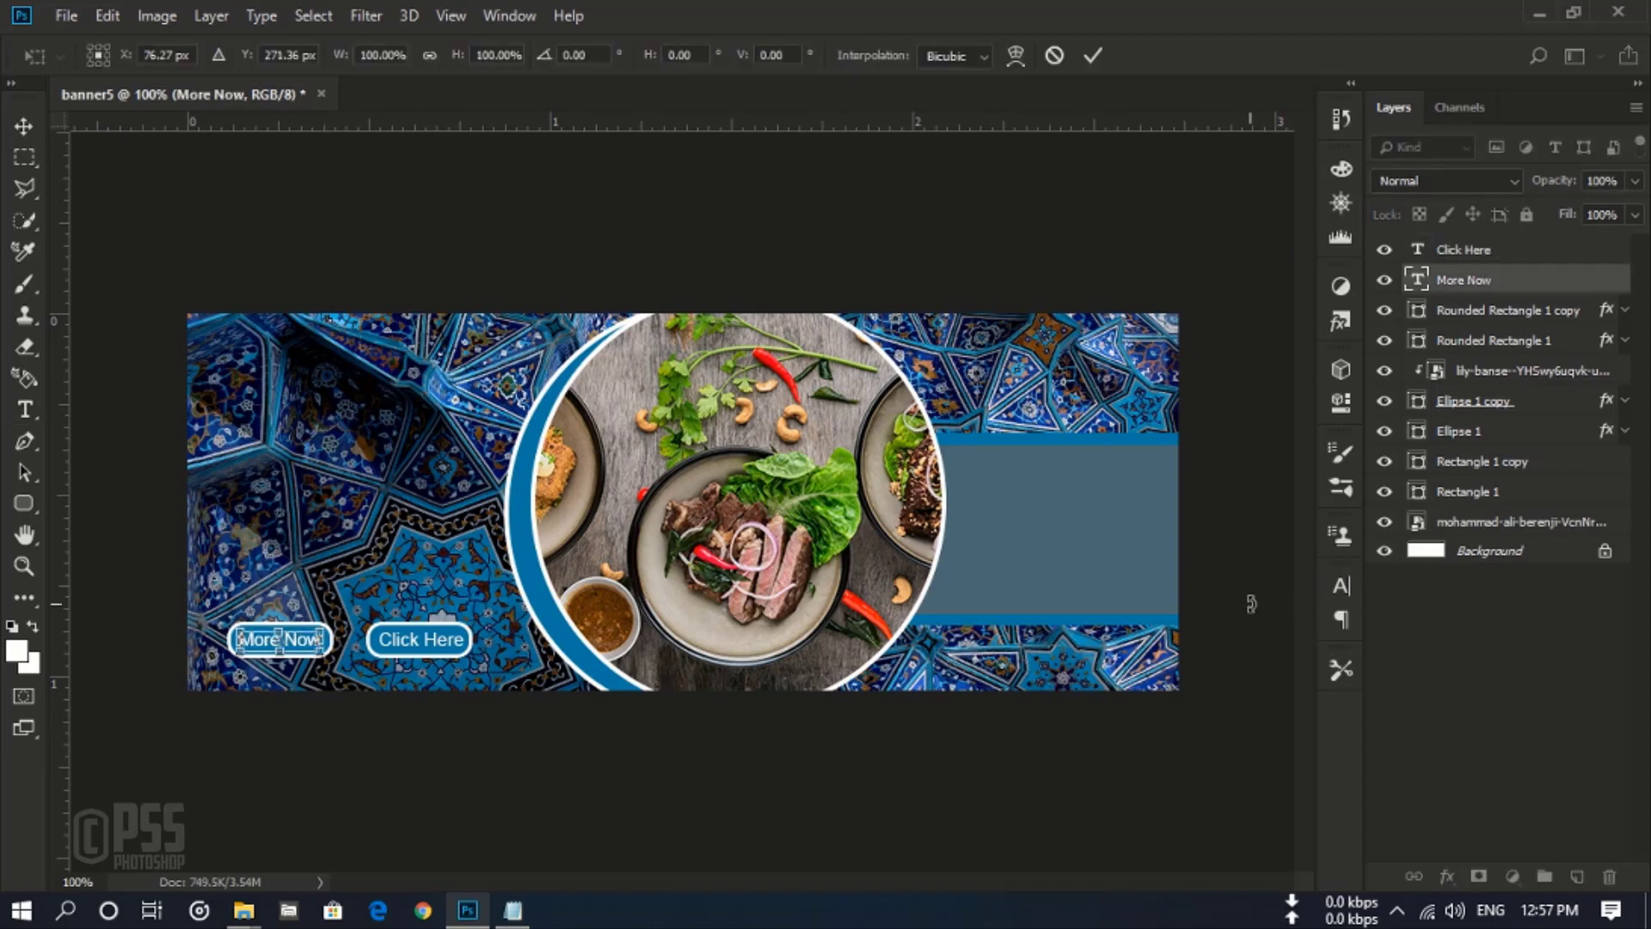
key(Up)
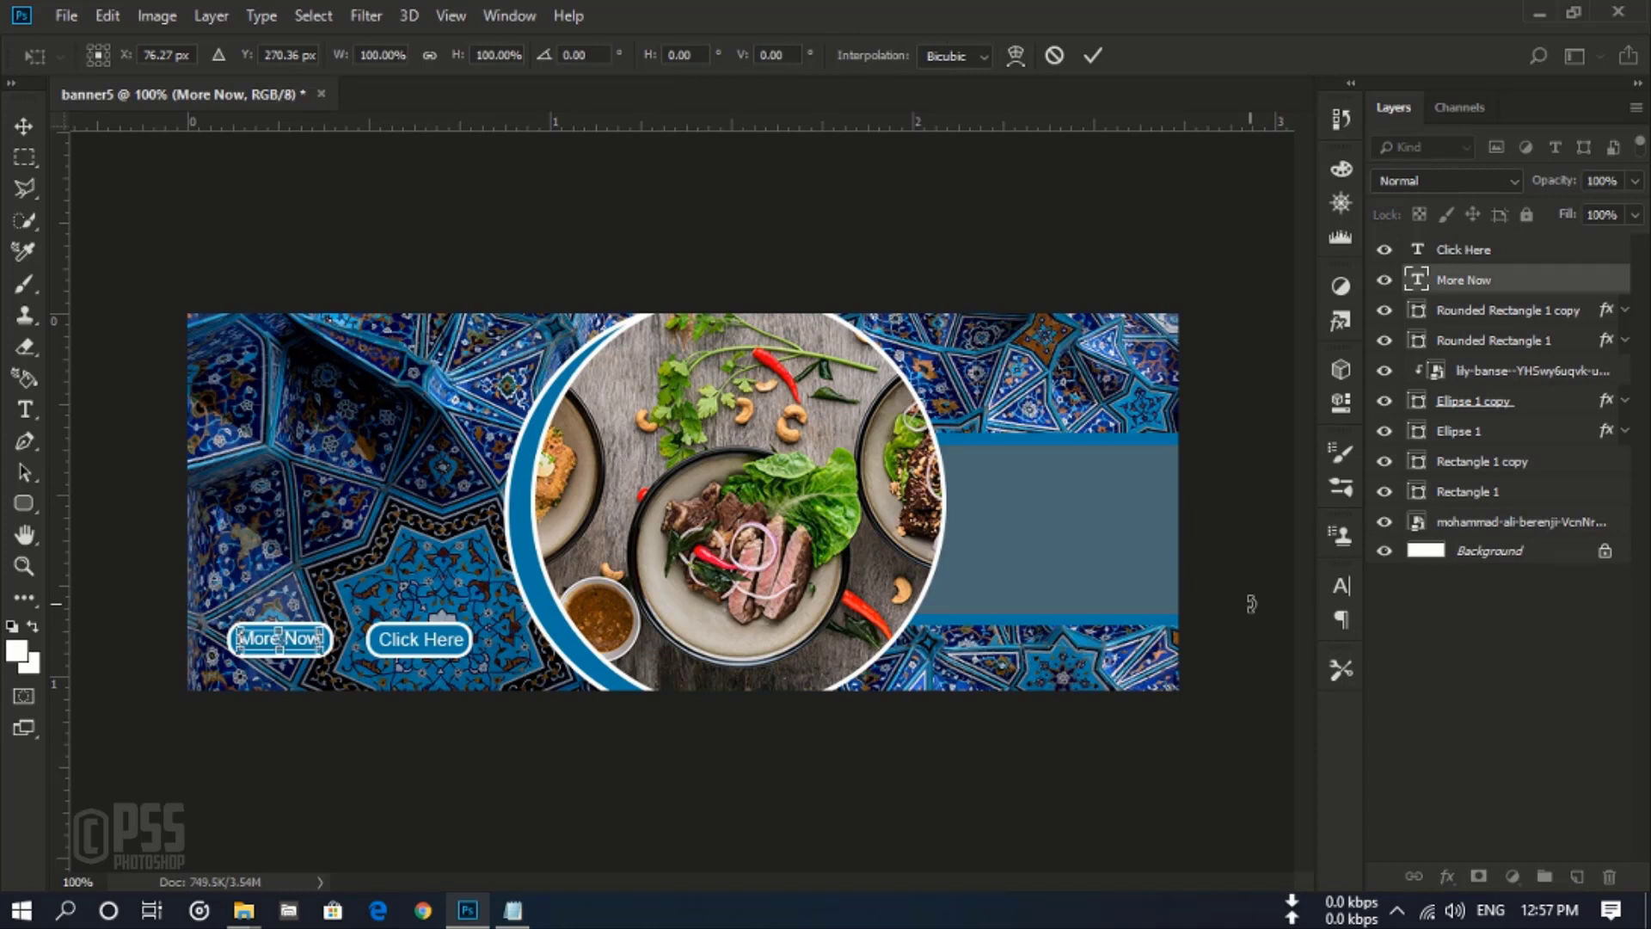
click(1093, 57)
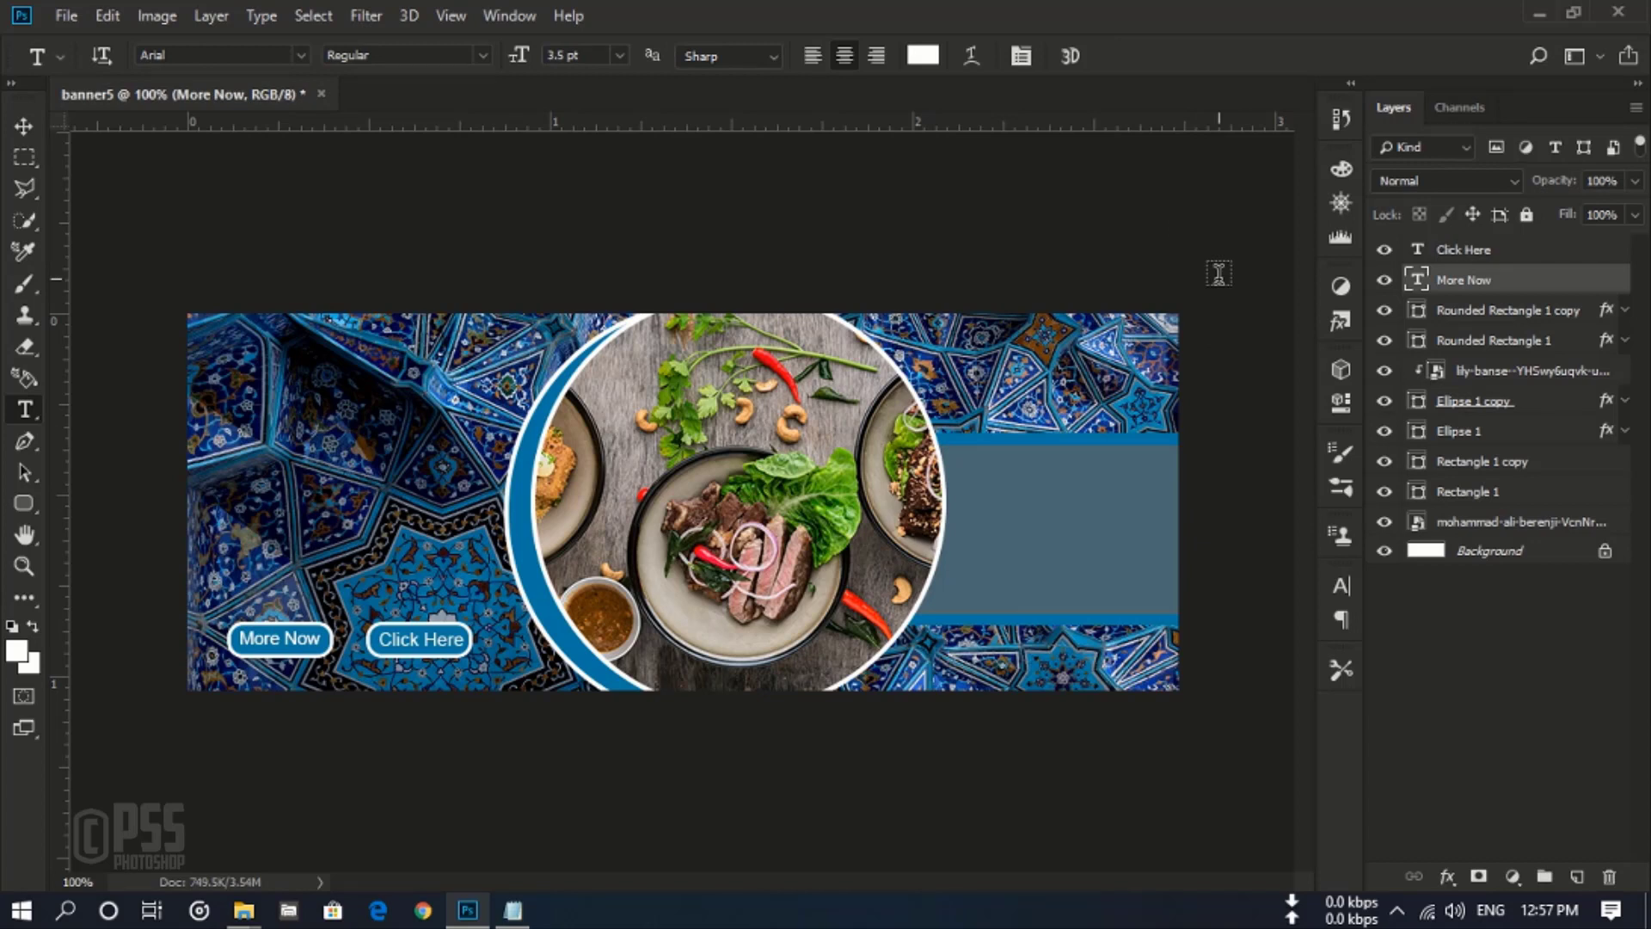
key(ctrl+t)
key(Down)
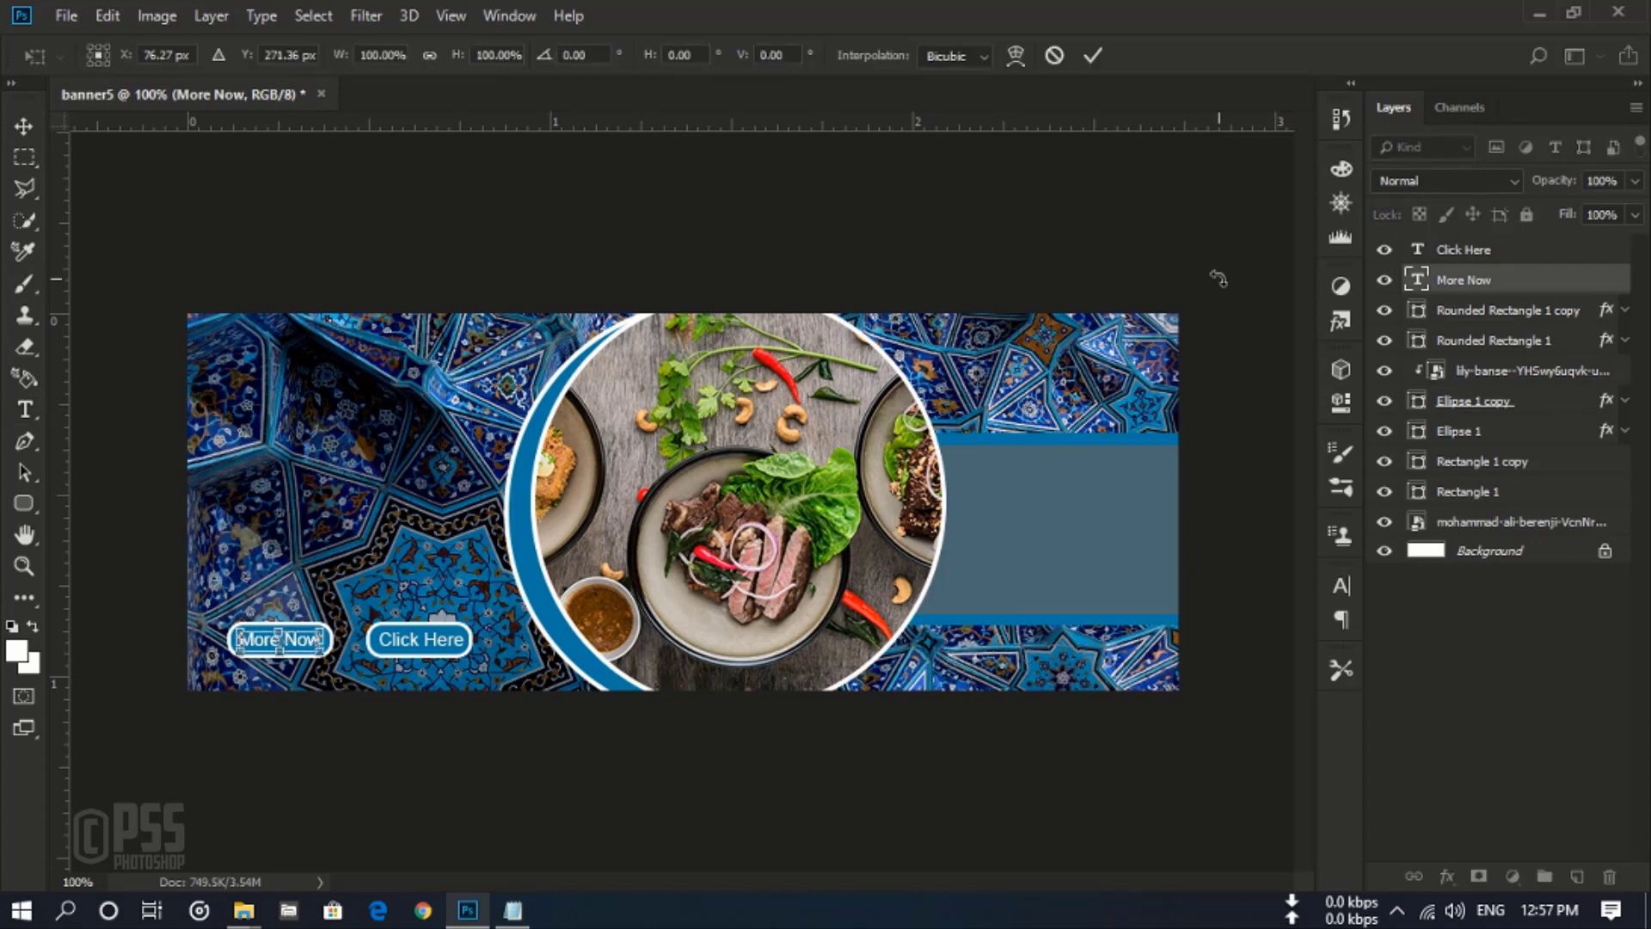
click(1093, 57)
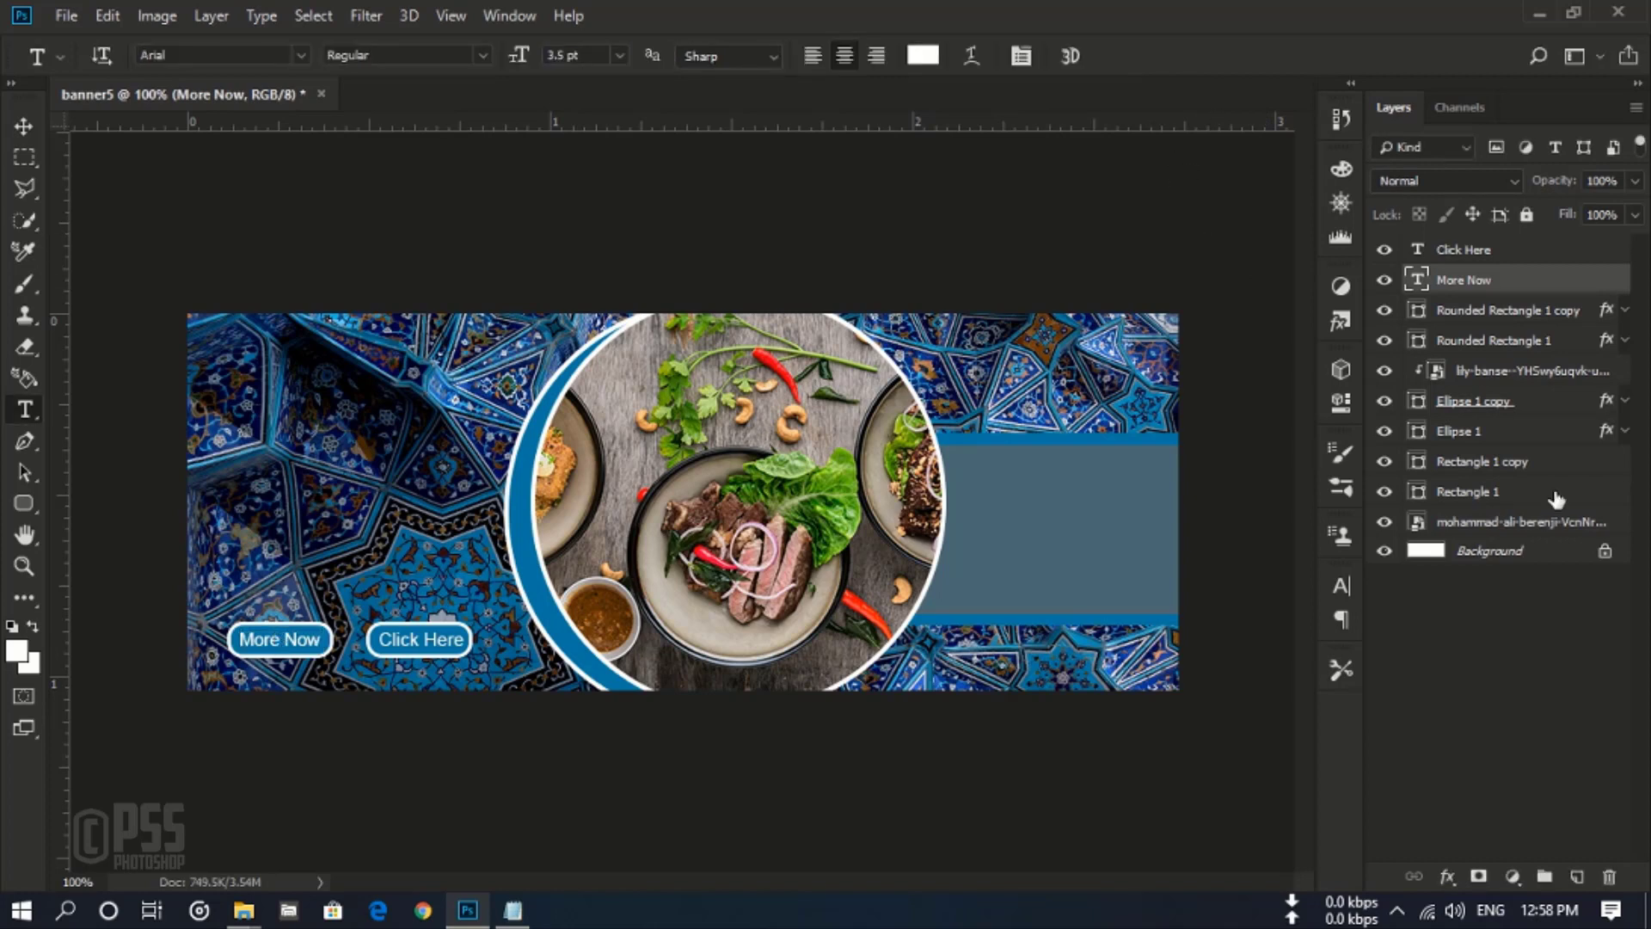
Step: Add the heading text "DERRERT" in Arial Bold on a new top layer, above the two buttons
click(1458, 250)
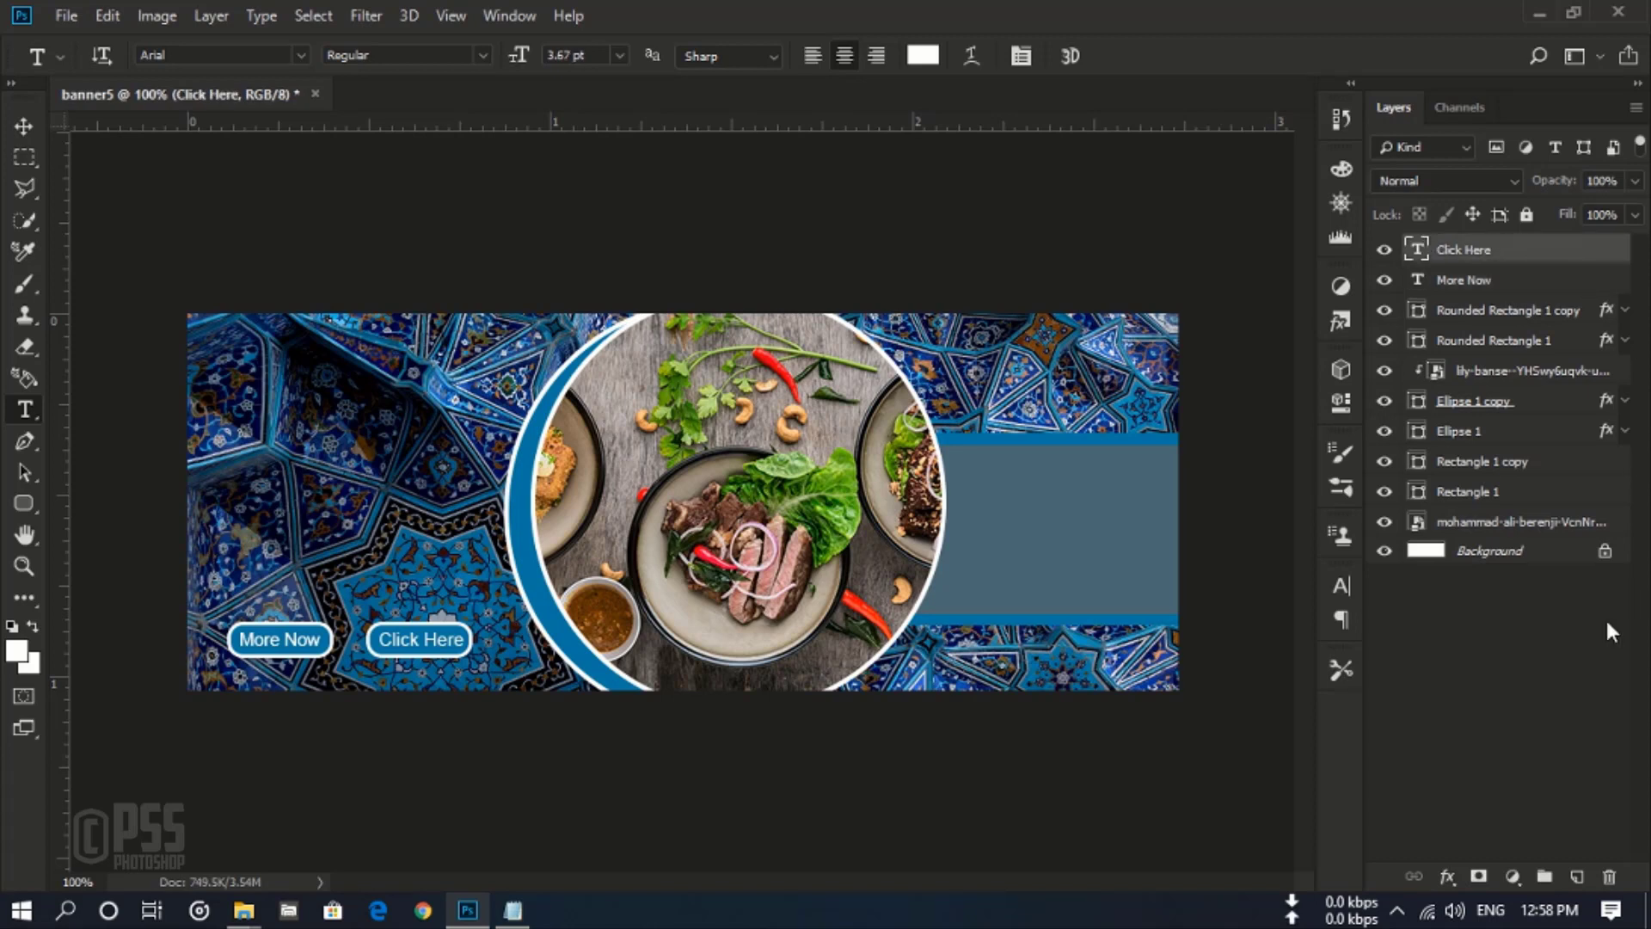
click(1576, 877)
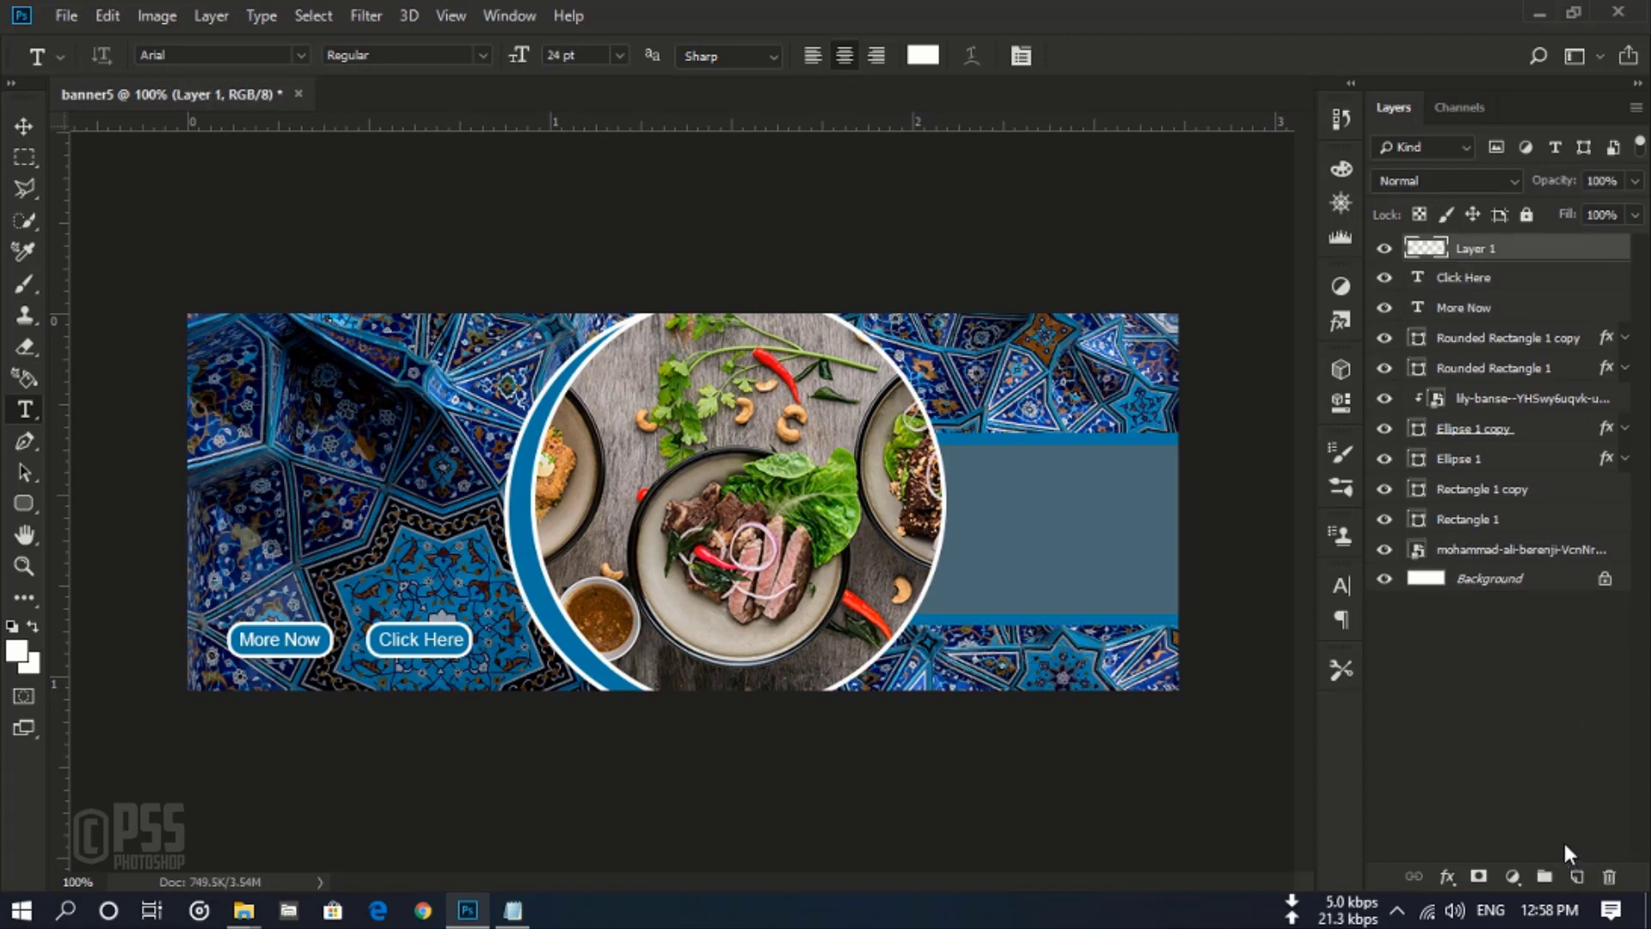
click(478, 54)
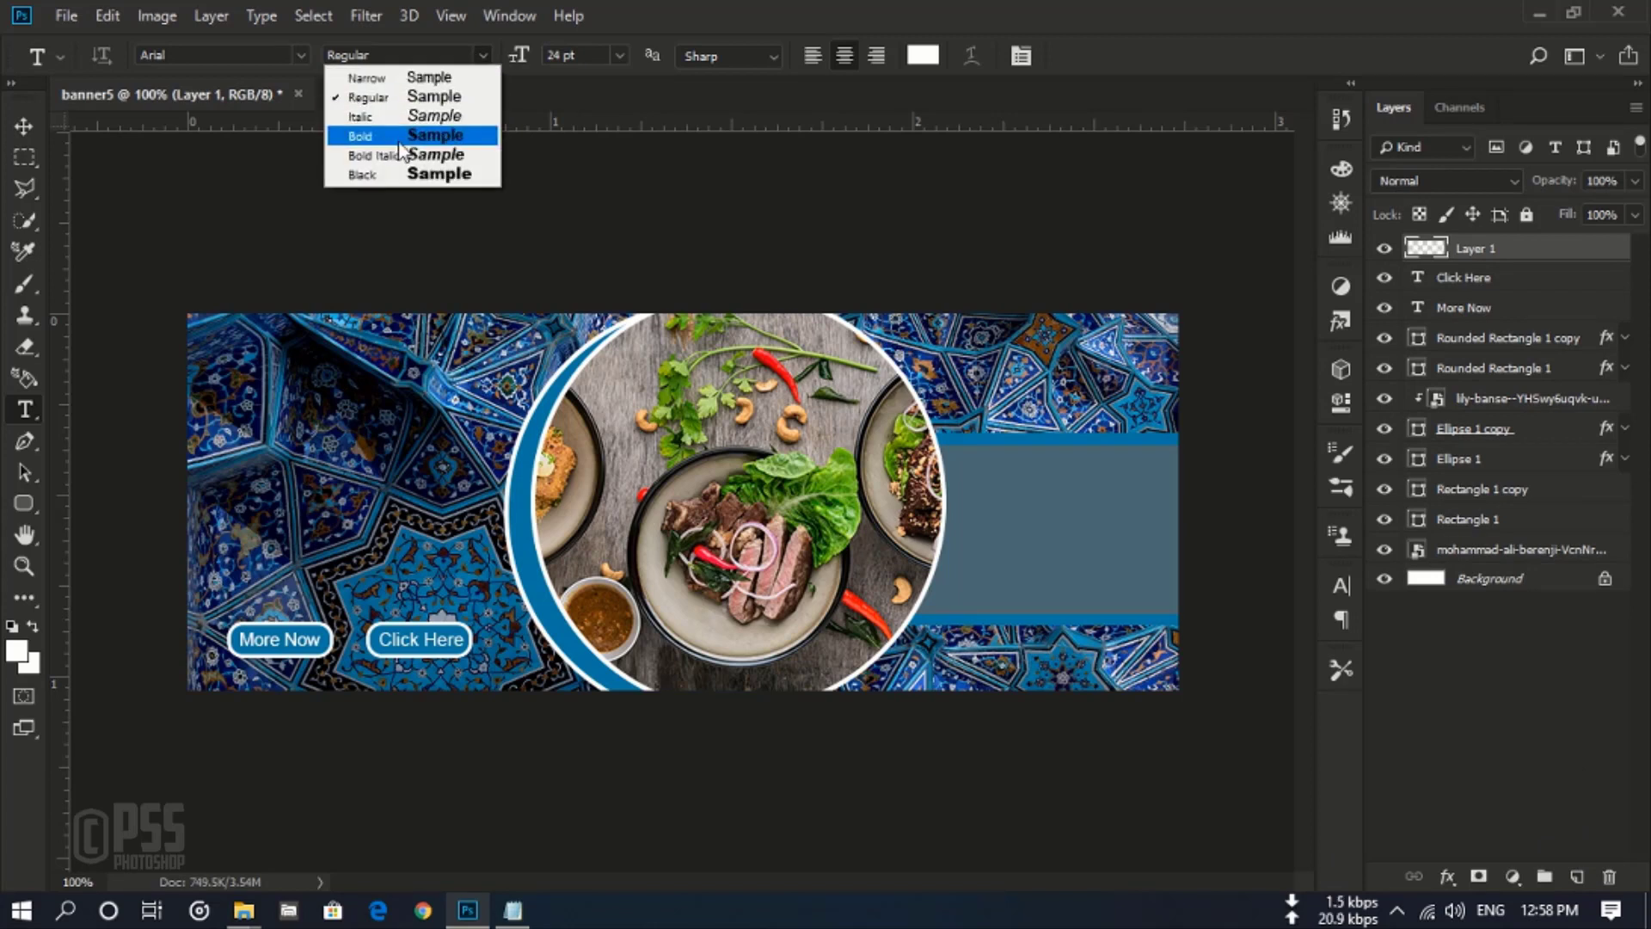
click(433, 140)
click(297, 478)
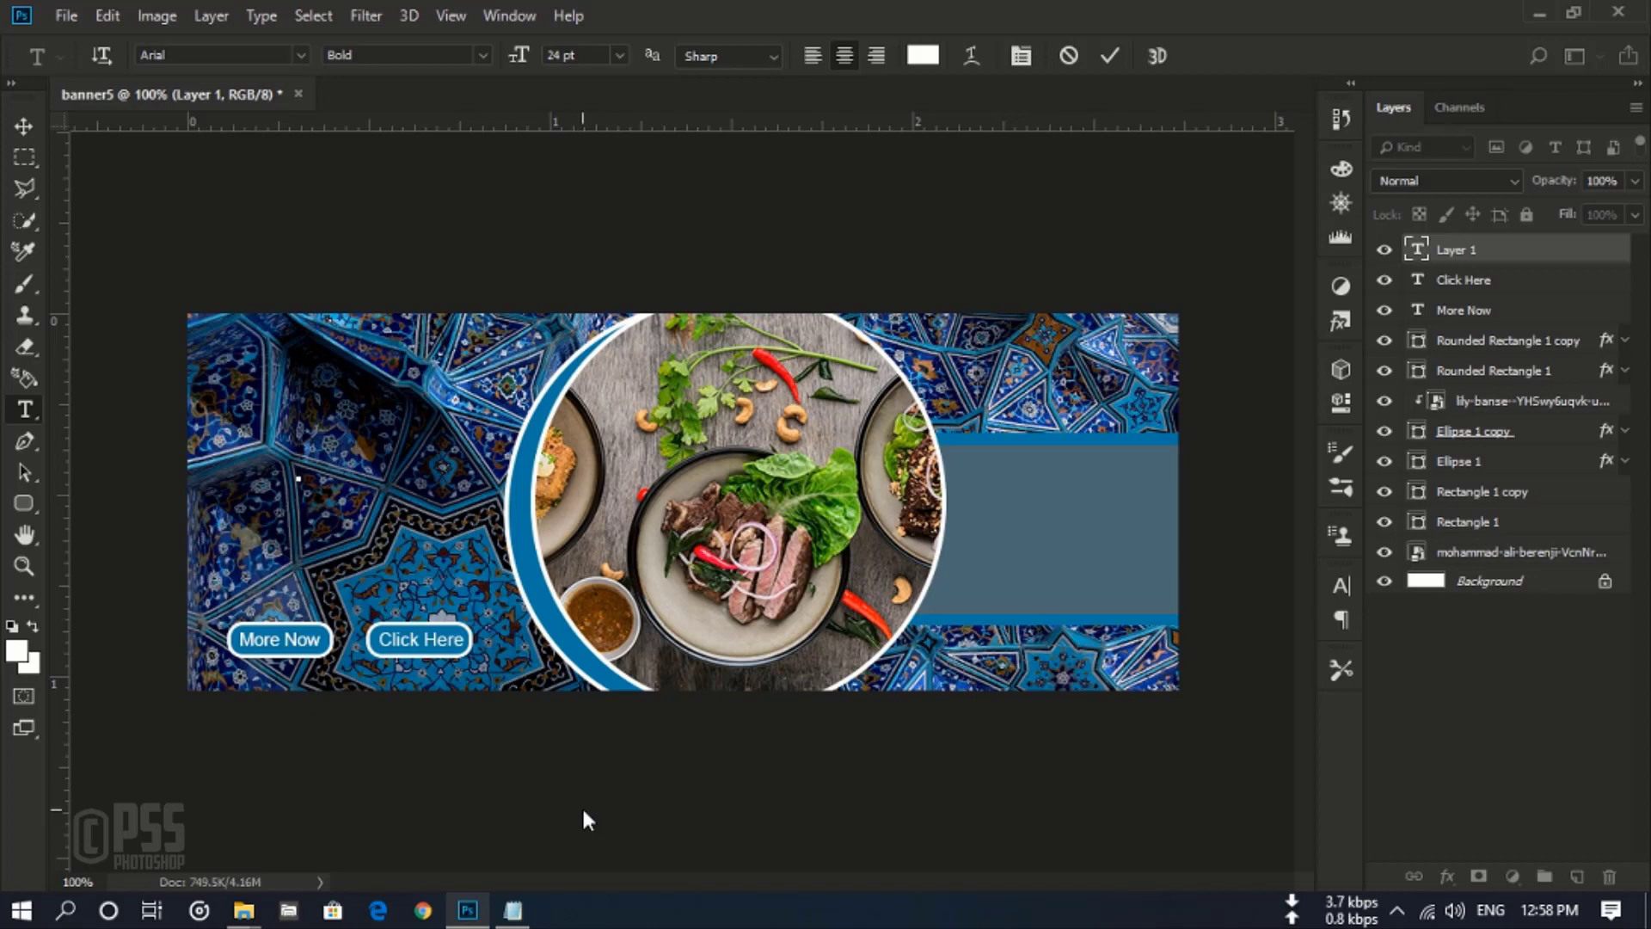
text(DERRERT)
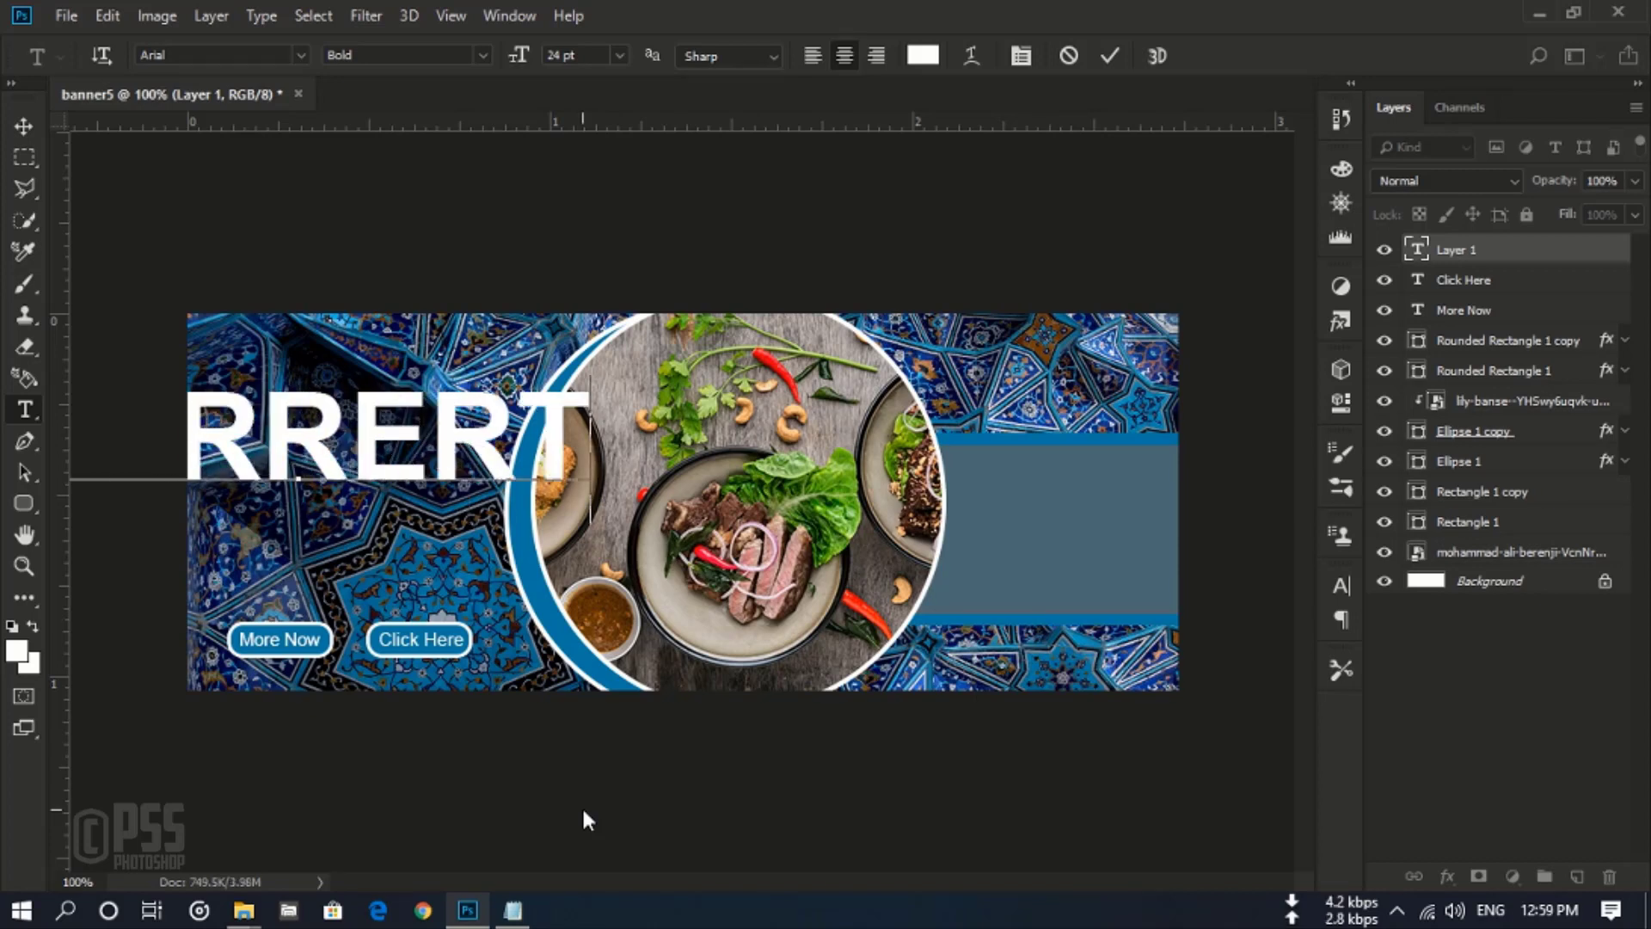
click(1109, 56)
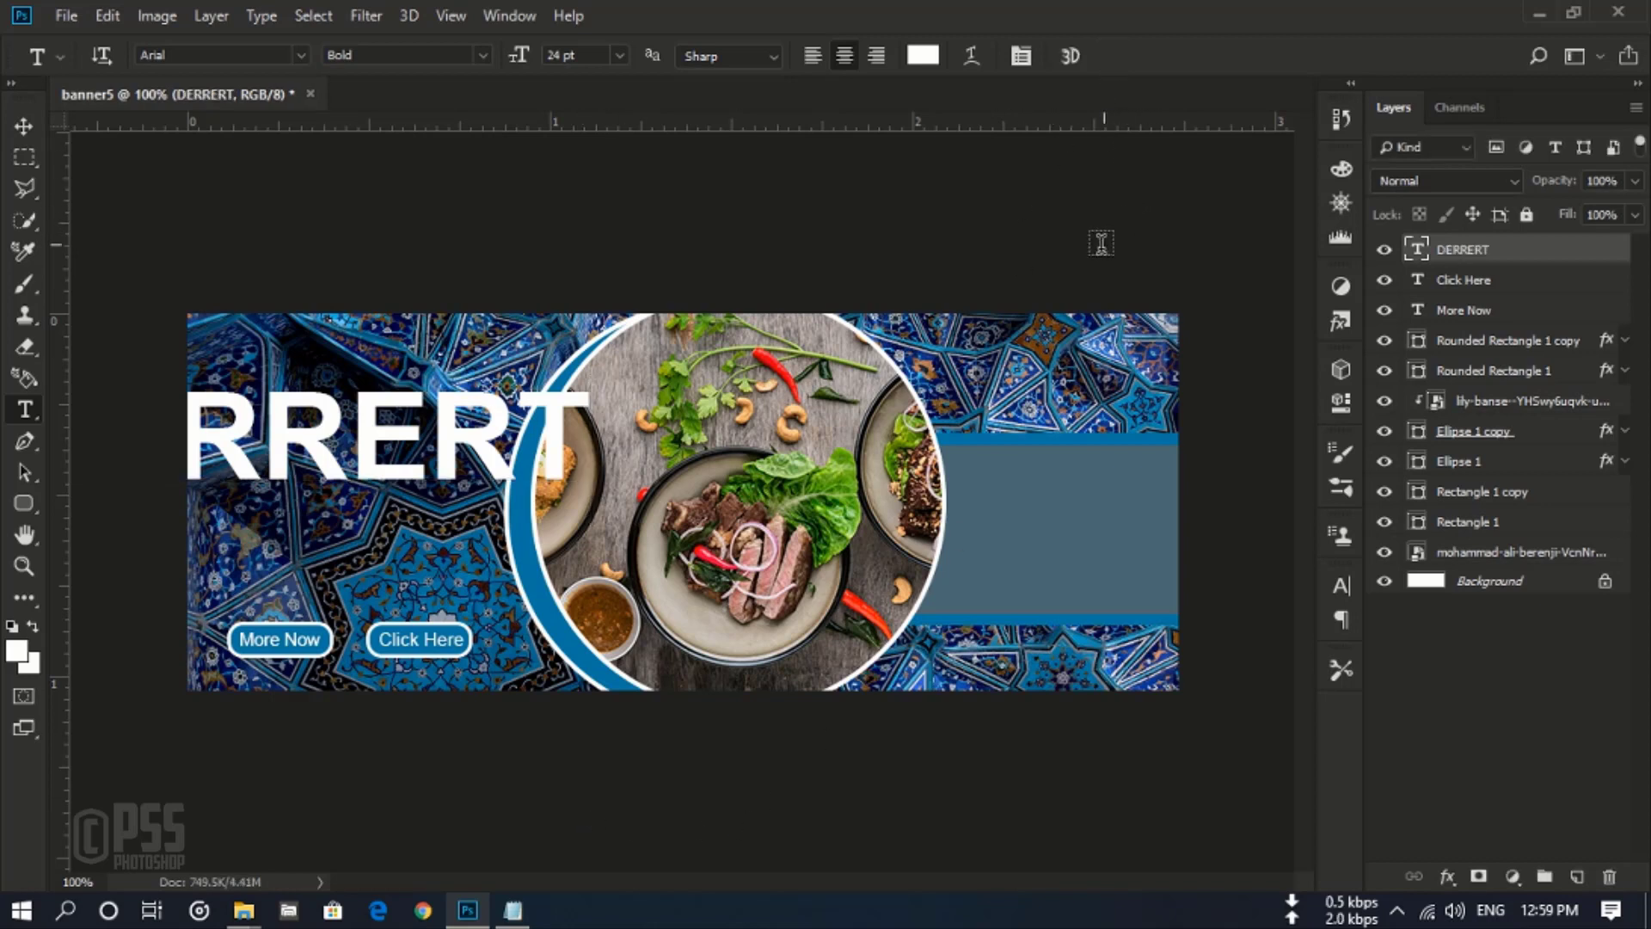
Step: Scale the "DERRERT" heading to about 47% width and 54% height, and place it between the banner's left edge and the blue crescent
key(ctrl+t)
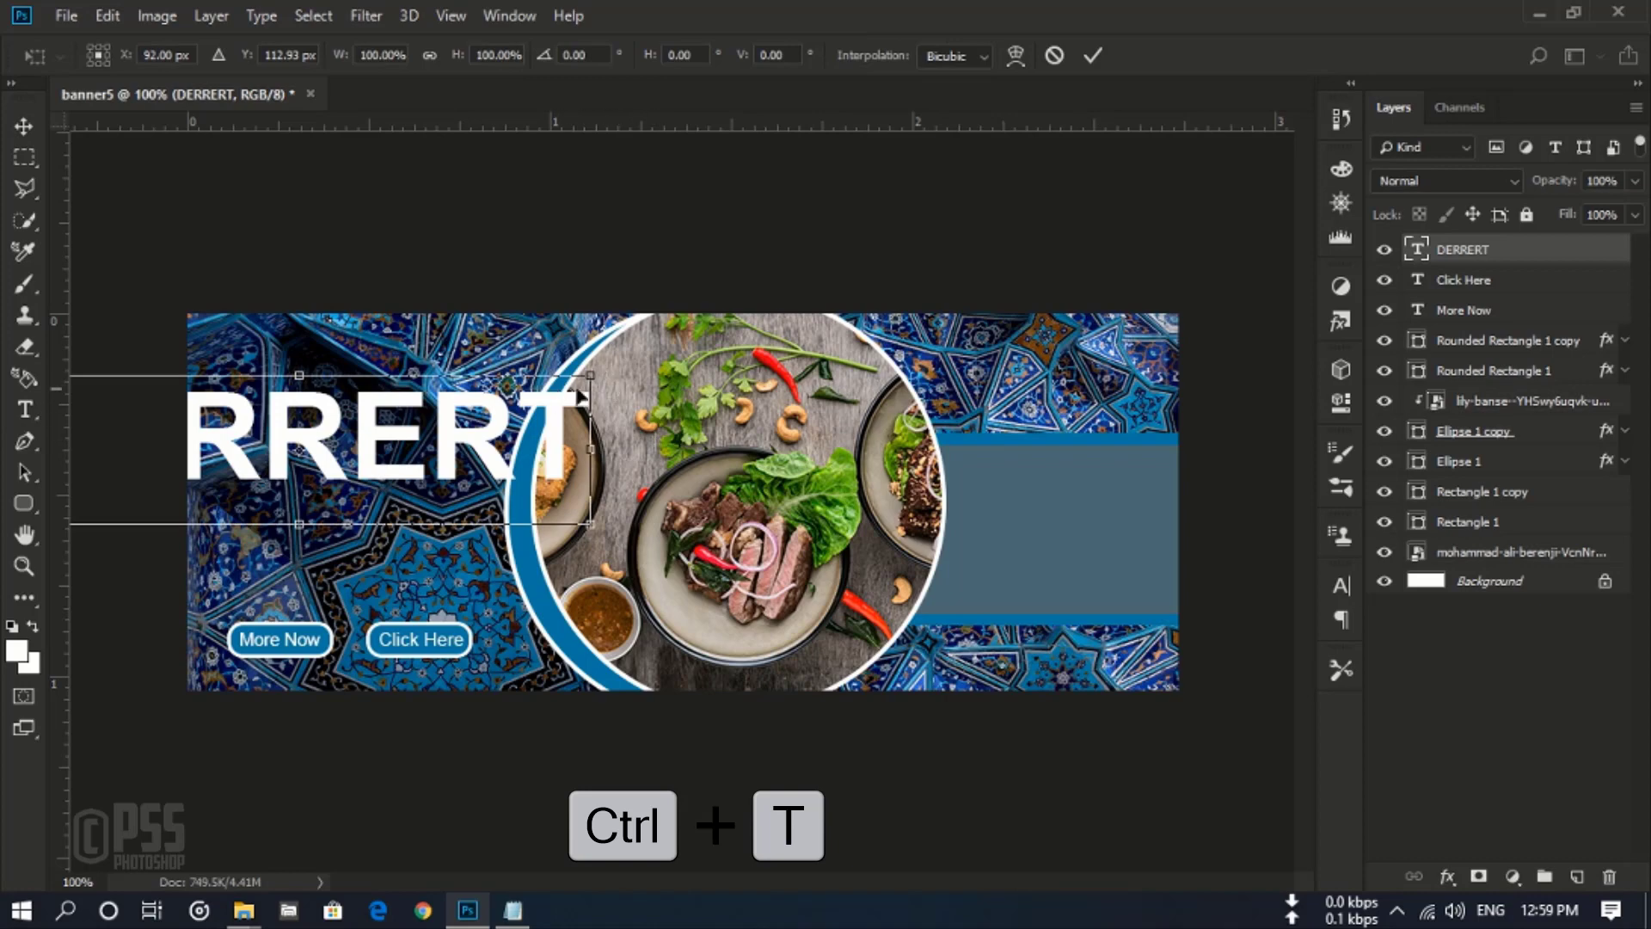
drag(583, 375, 314, 424)
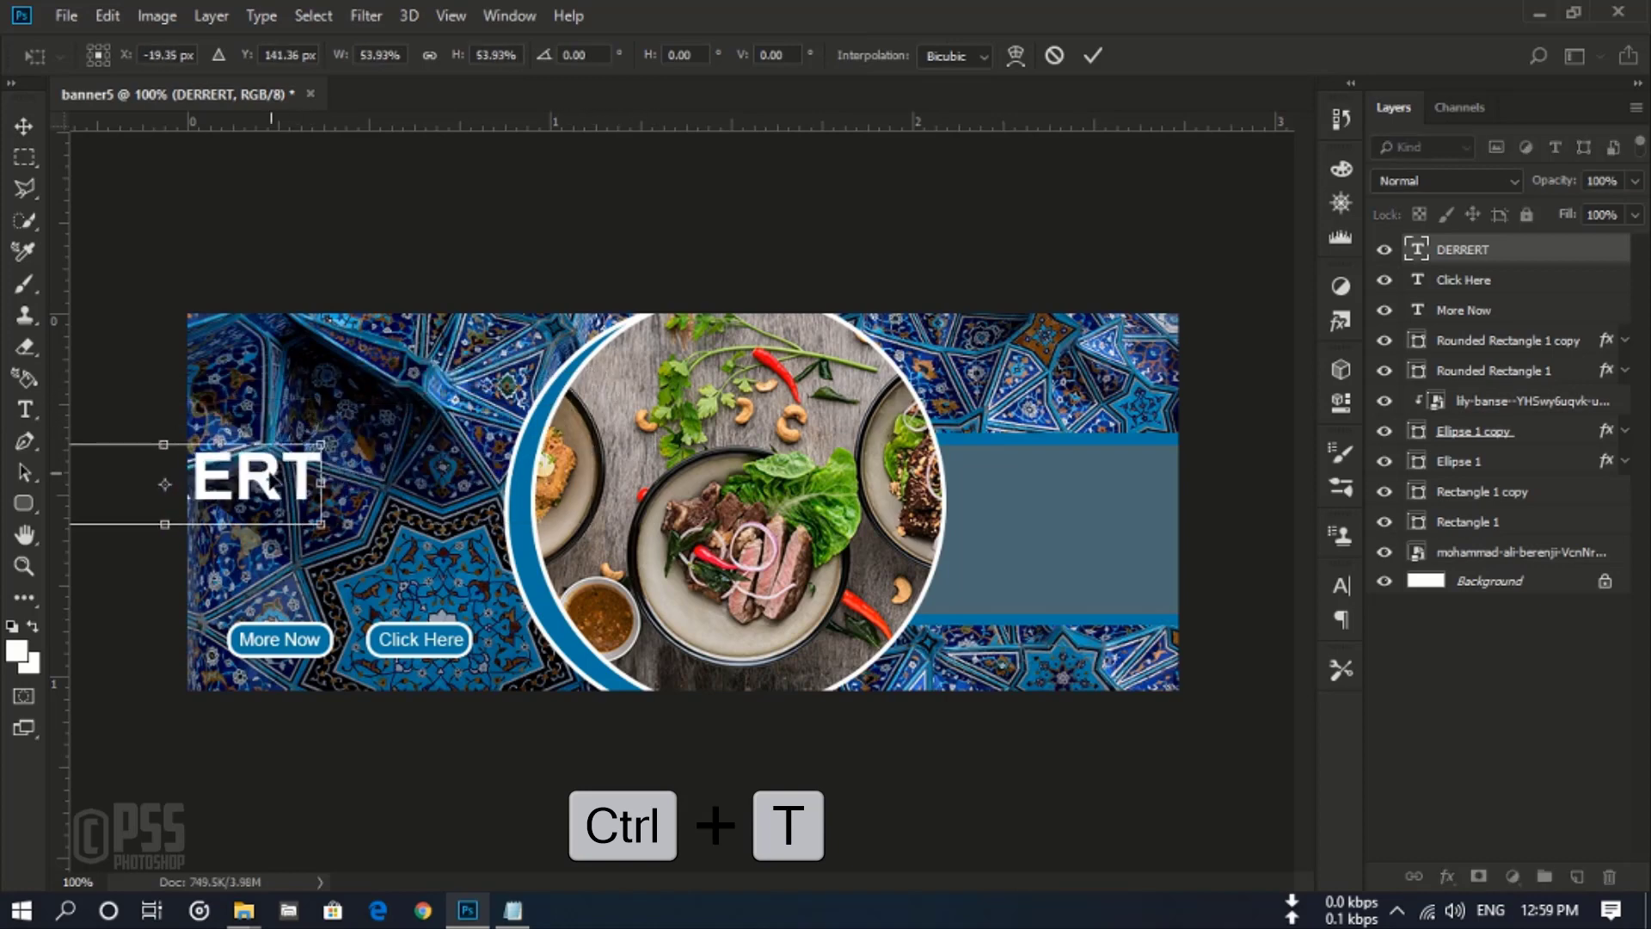
drag(275, 476, 412, 458)
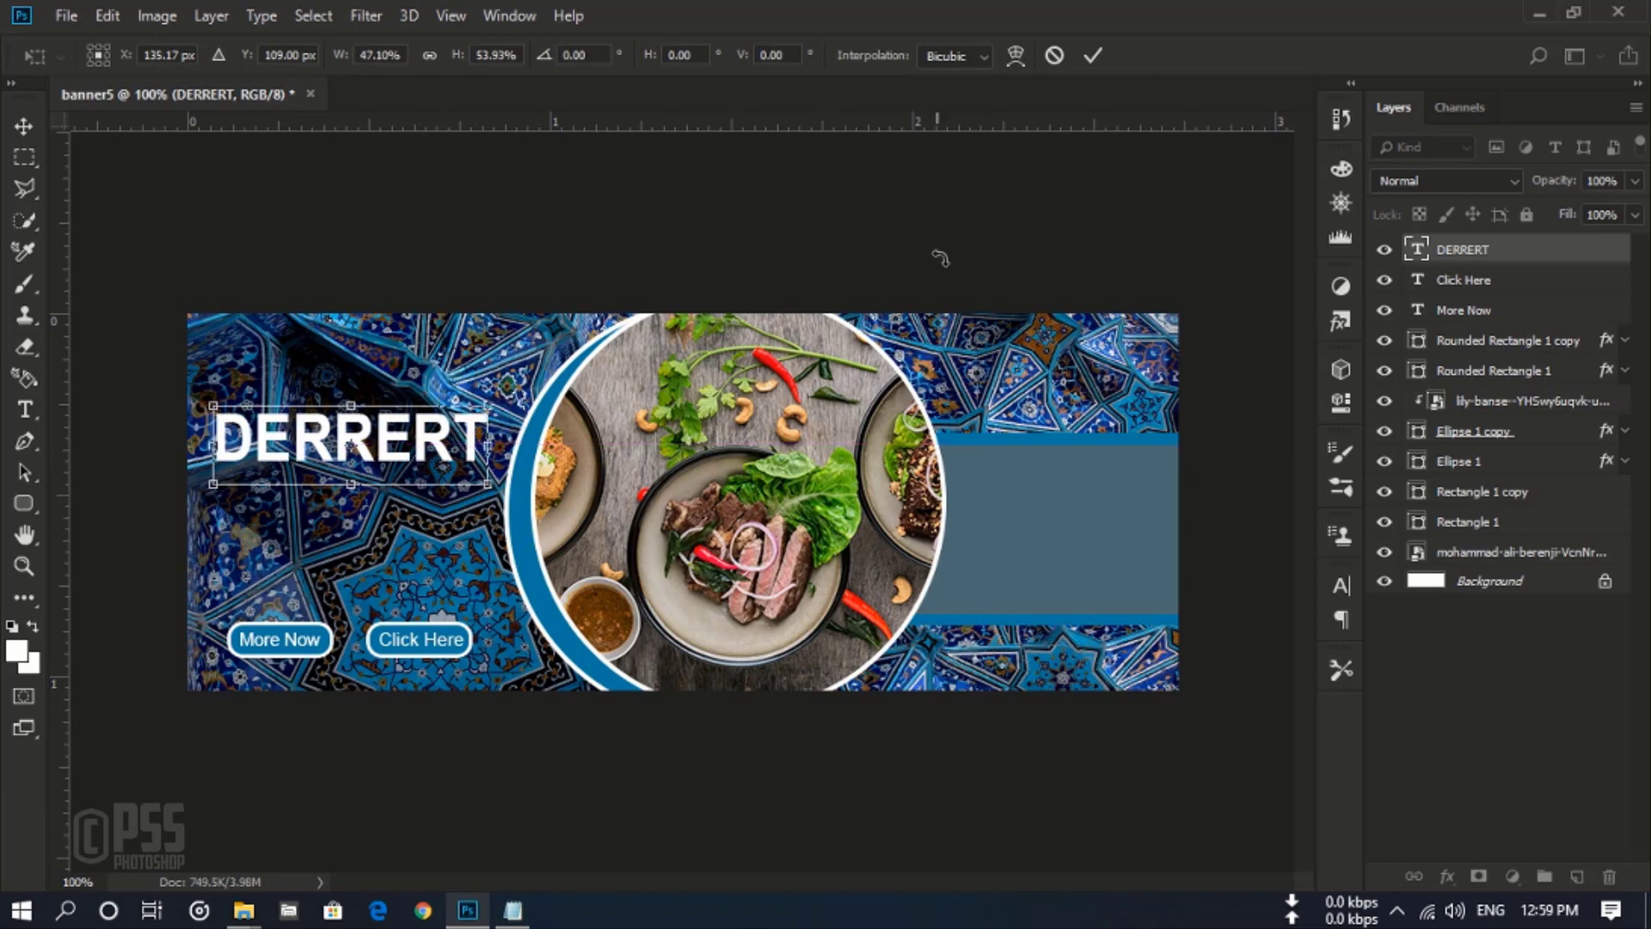
click(1094, 52)
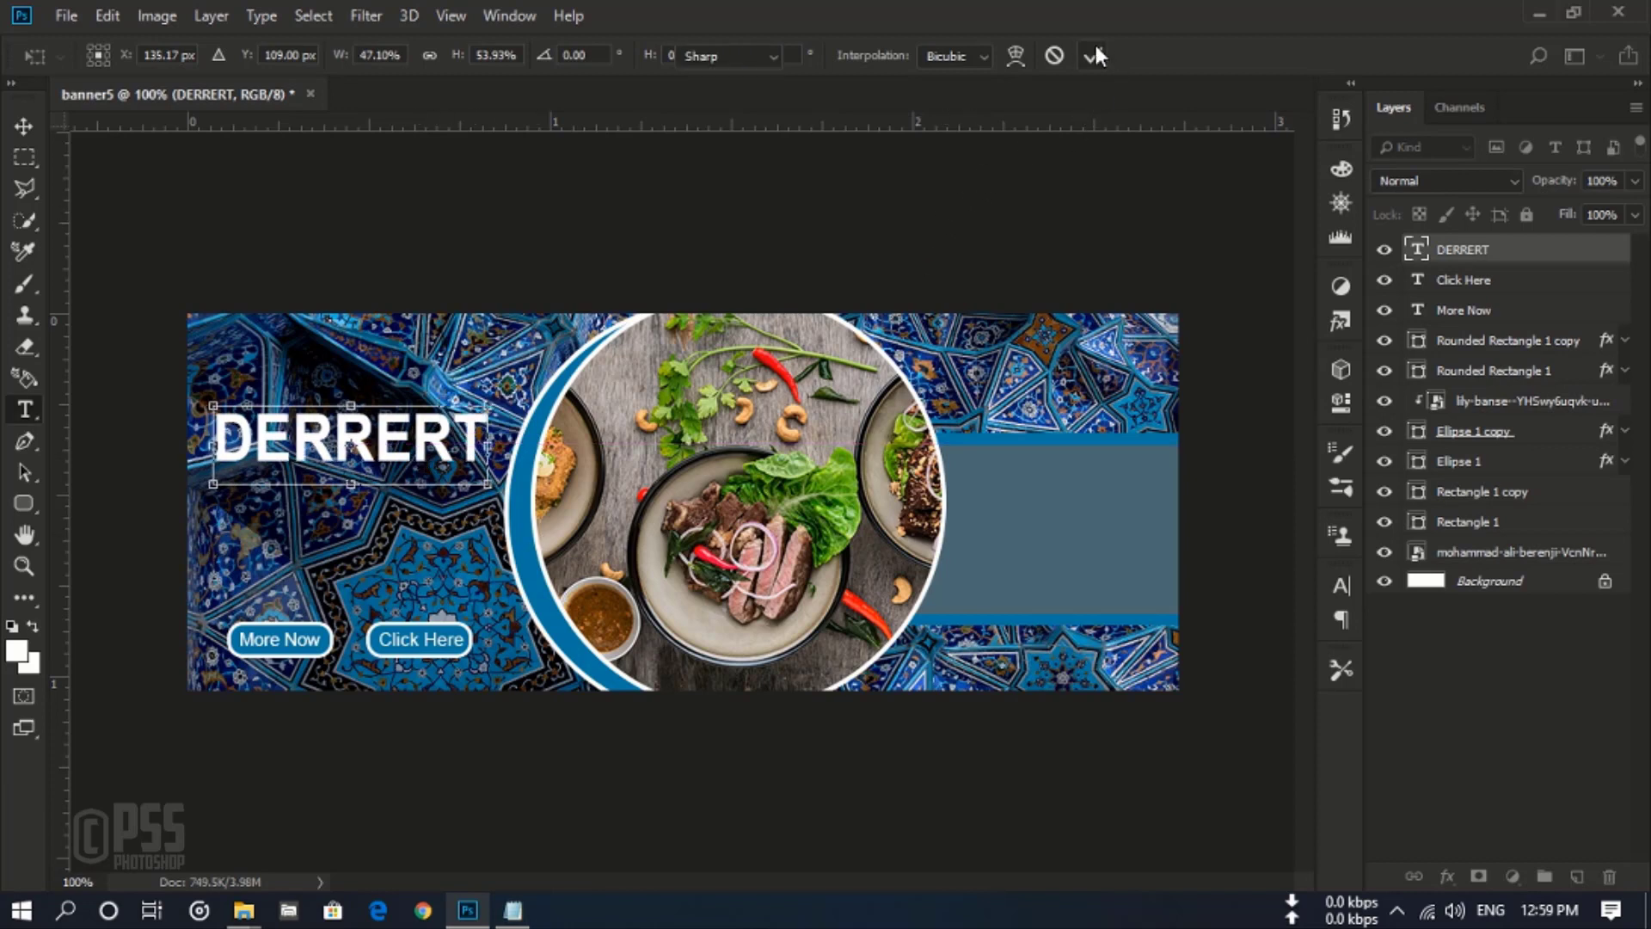
Step: Try black, grey and the crescent's blue as the "DERRERT" heading's text colour, and set it back to white (ffffff)
double_click(1414, 250)
click(925, 61)
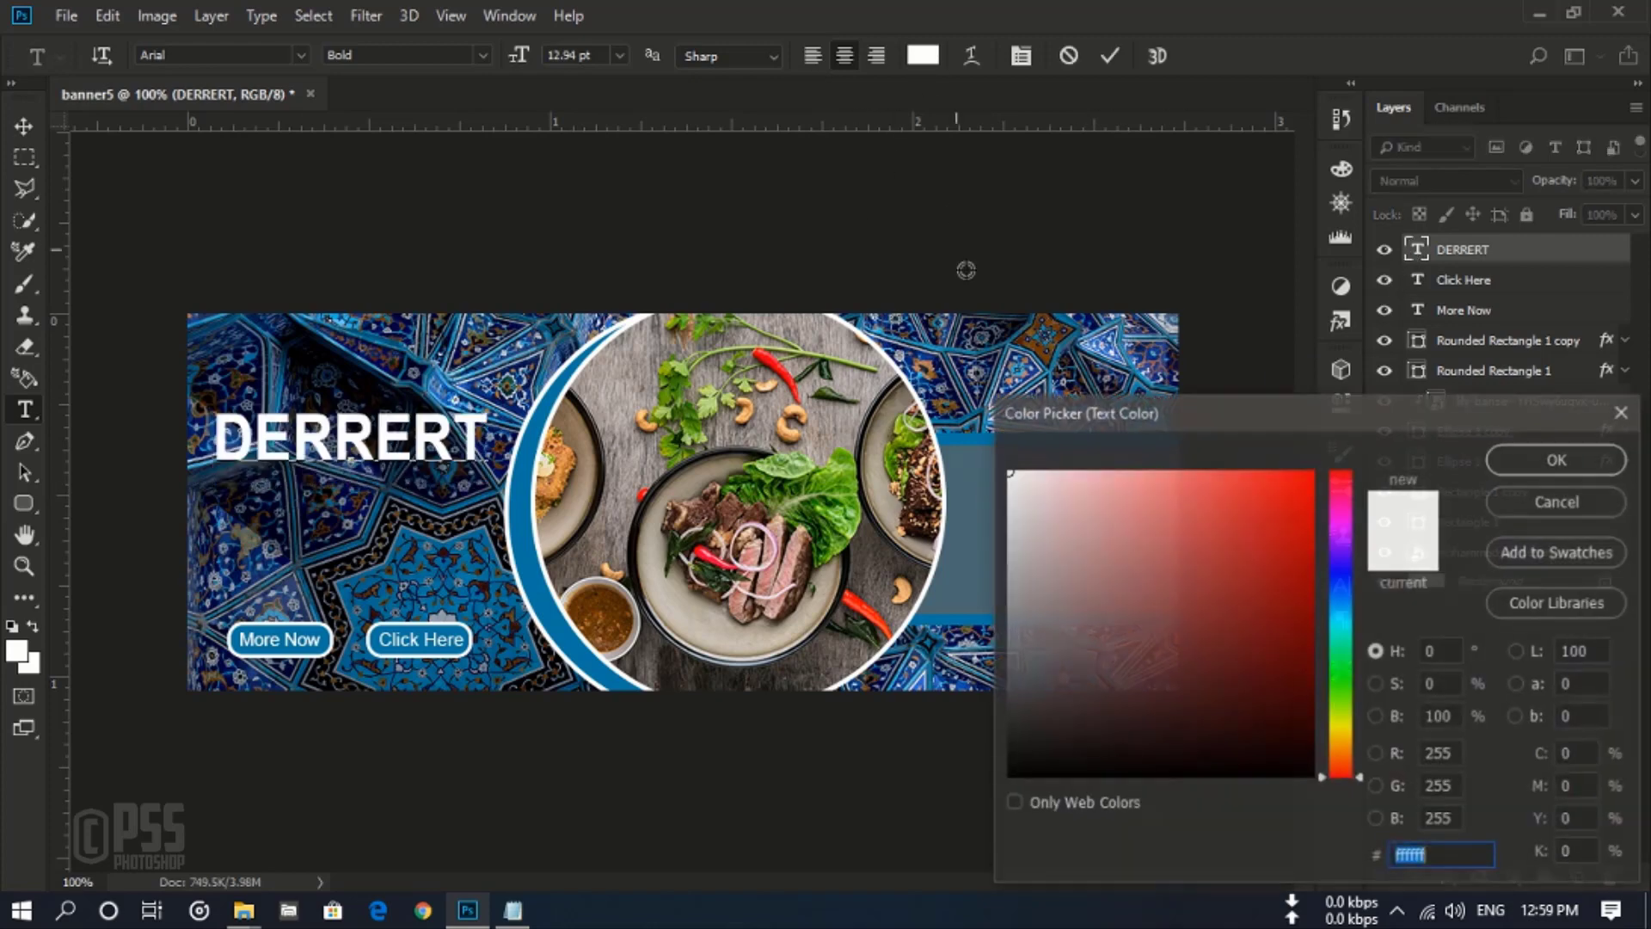
drag(1050, 488, 987, 914)
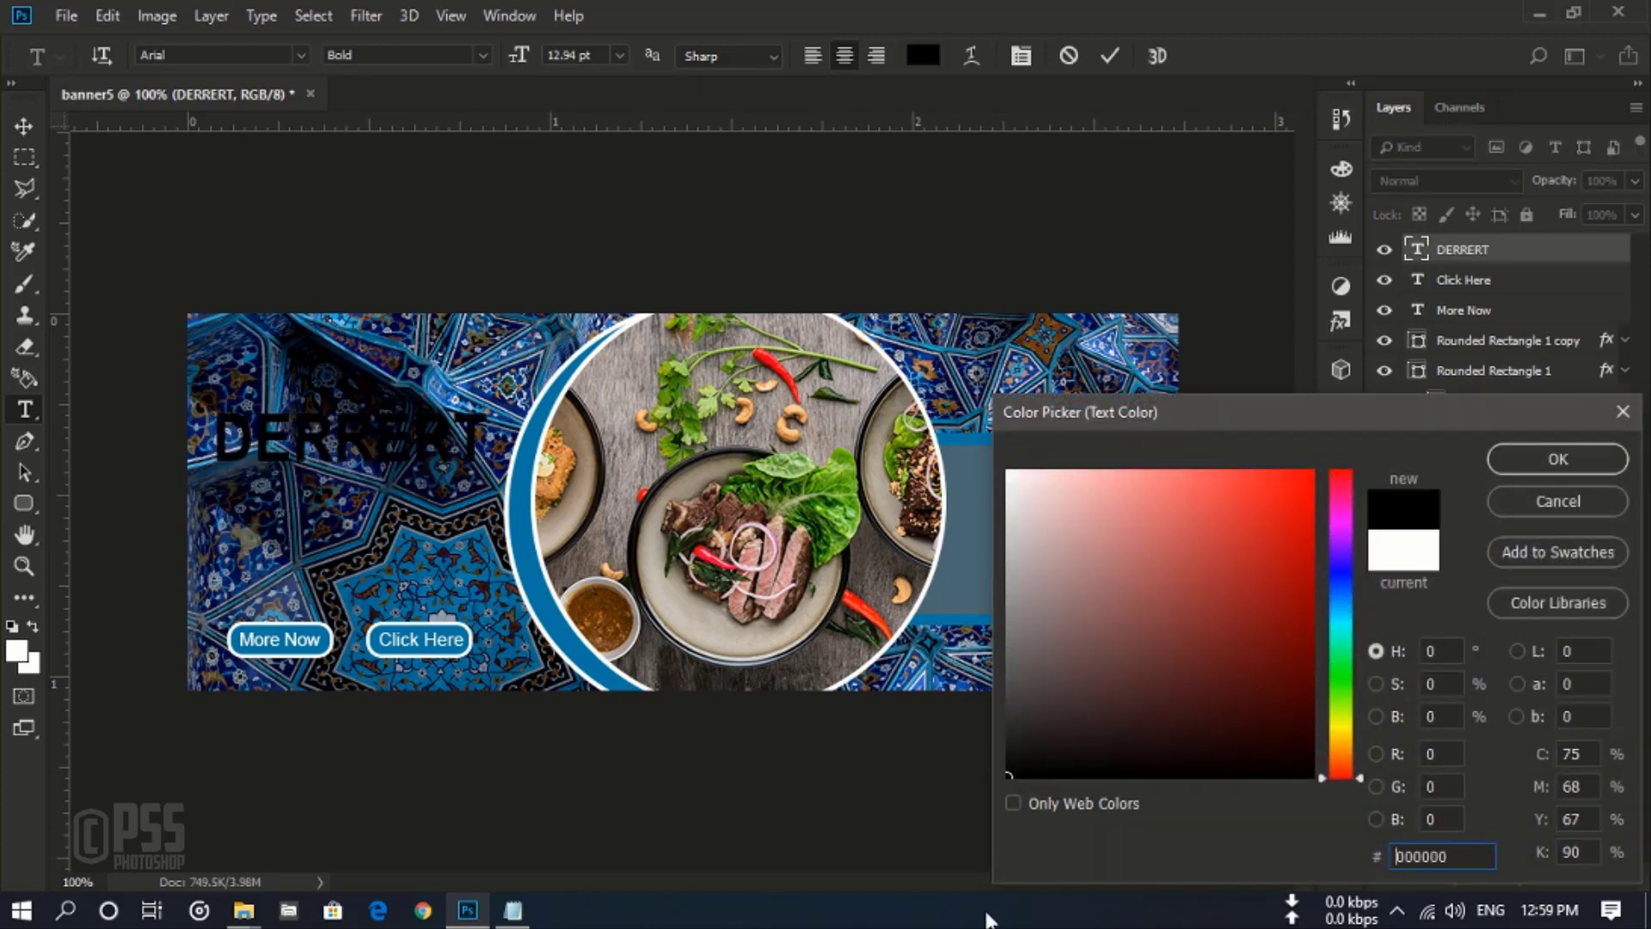
mouse_move(1042, 608)
mouse_down()
mouse_move(1016, 616)
mouse_move(1032, 611)
mouse_move(1024, 593)
mouse_up()
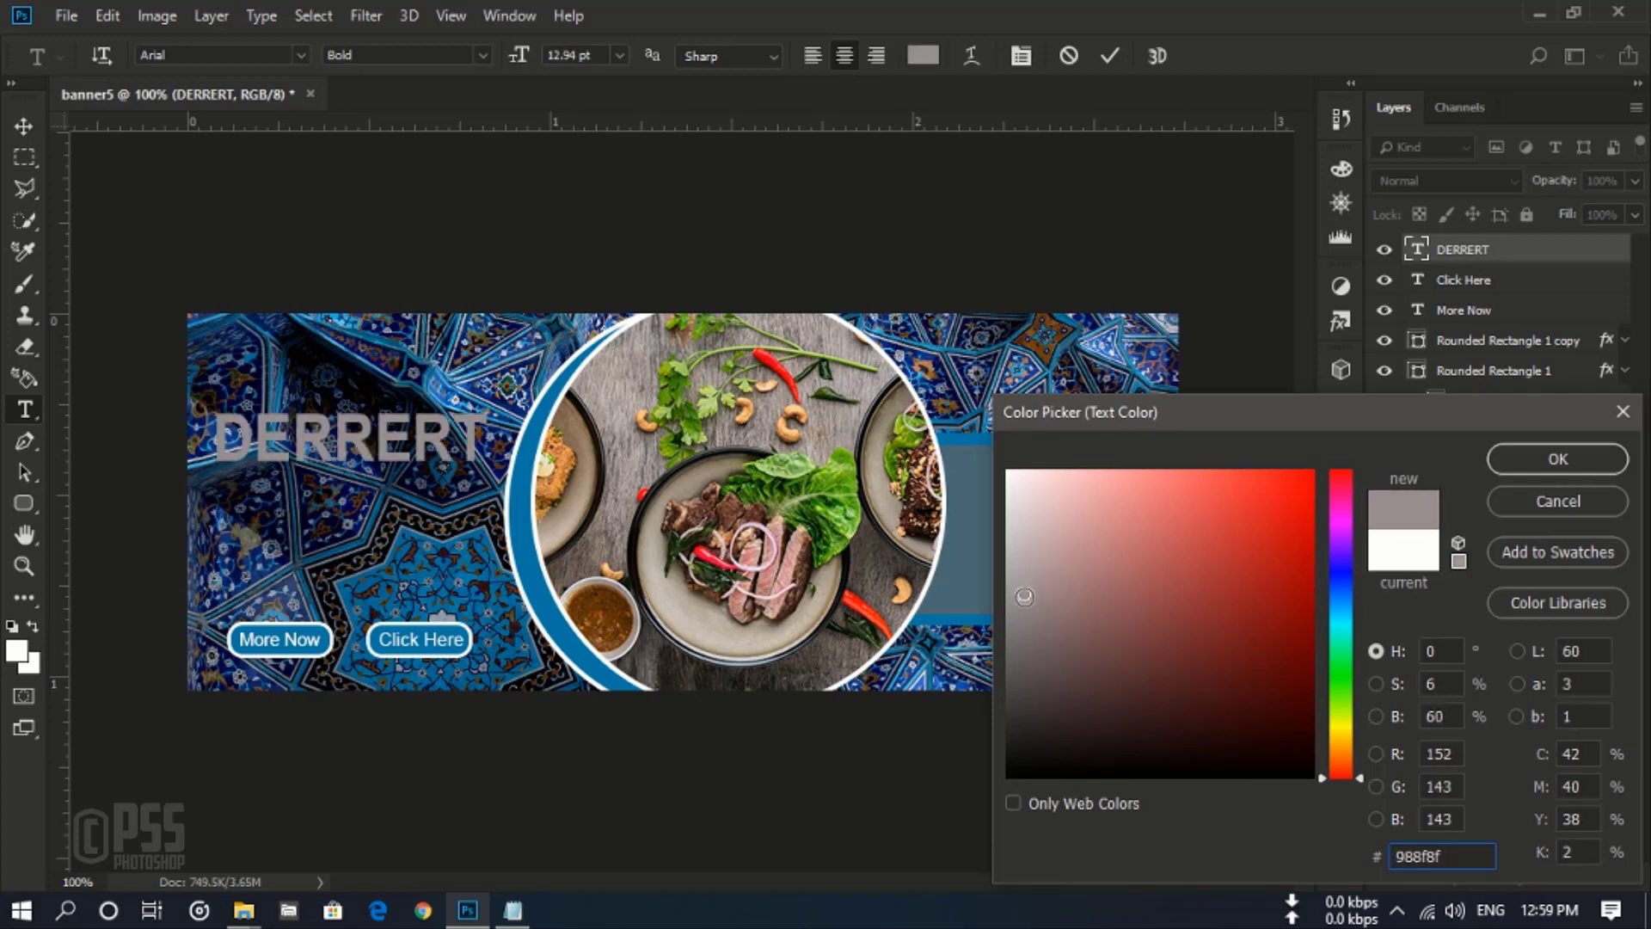
click(533, 571)
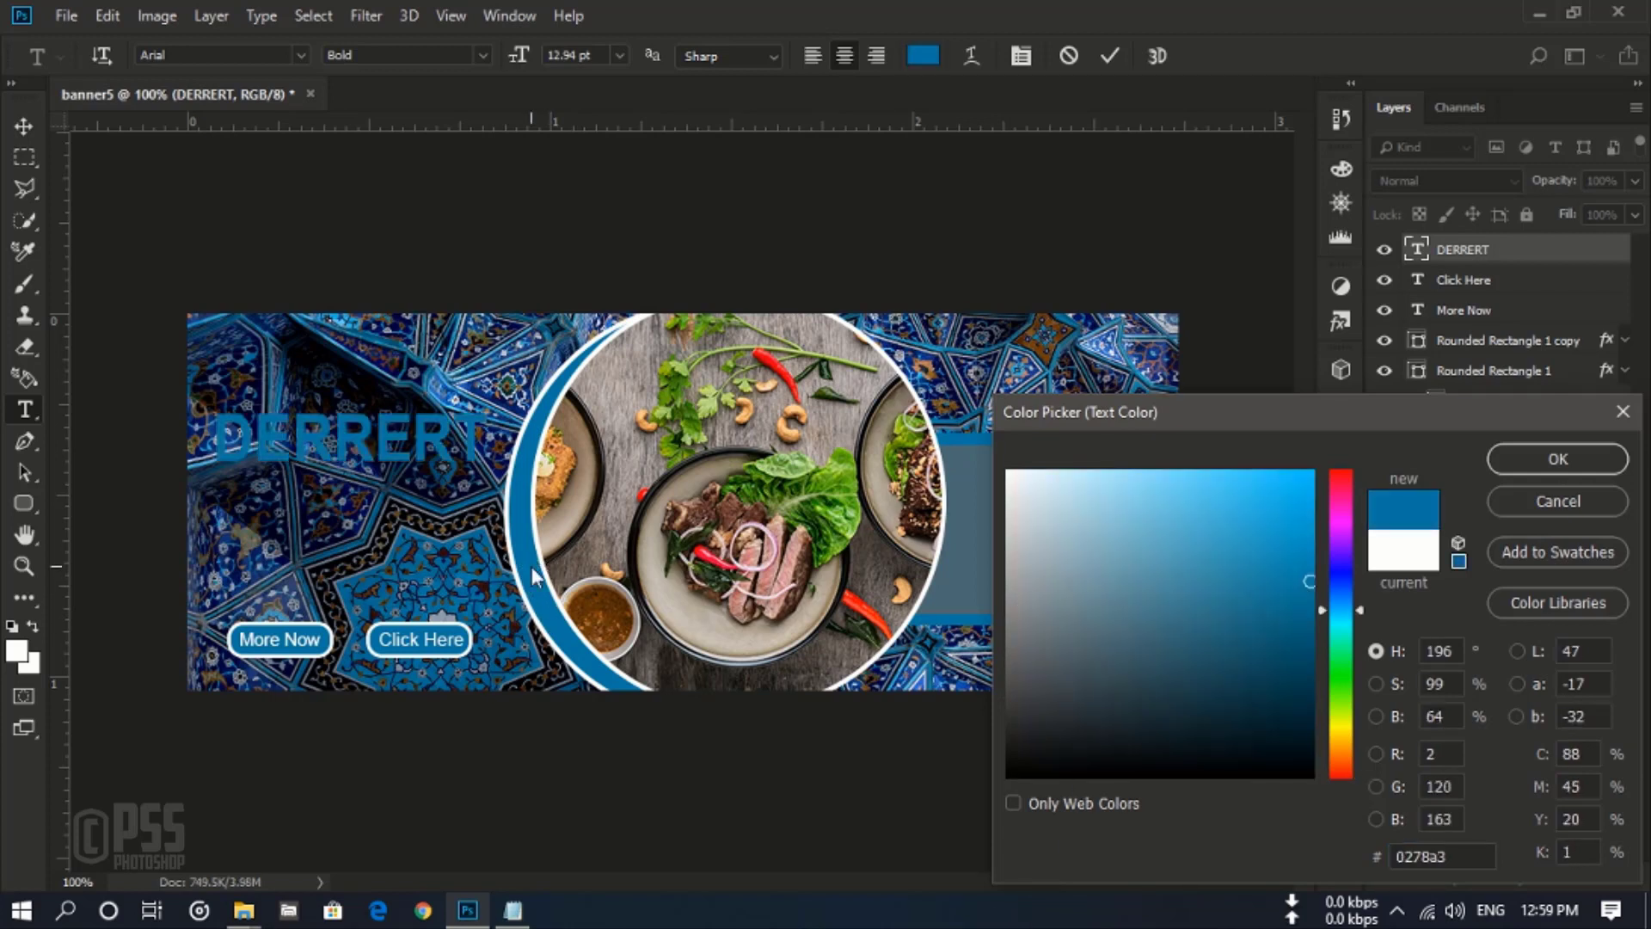
text(ffffff)
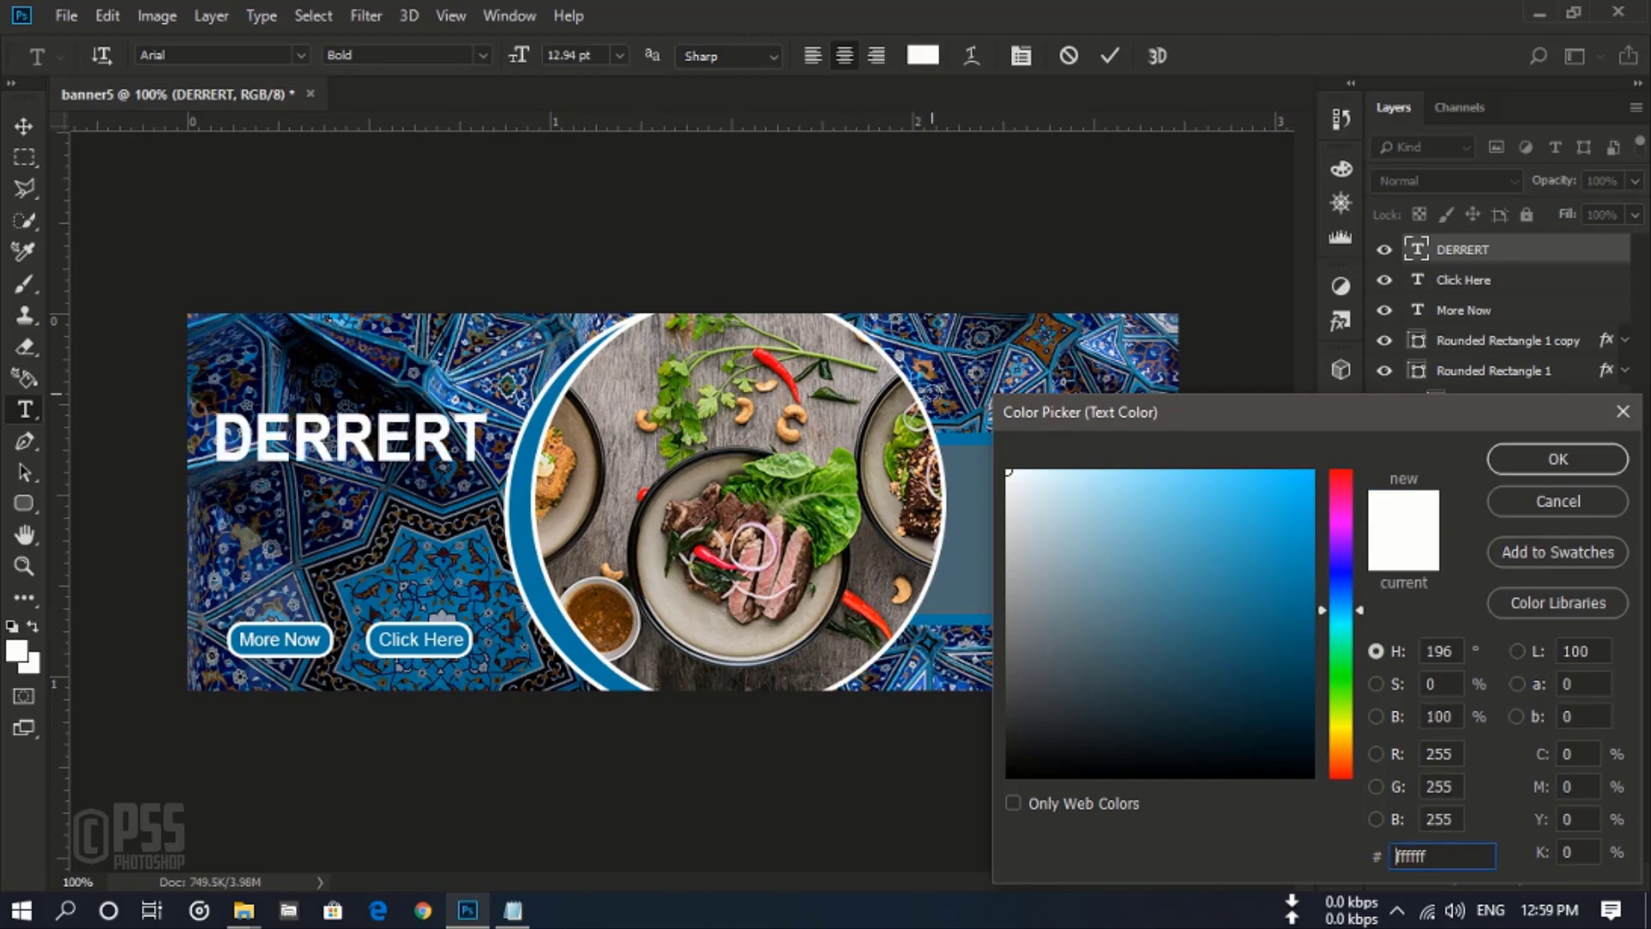
click(1565, 464)
click(1109, 57)
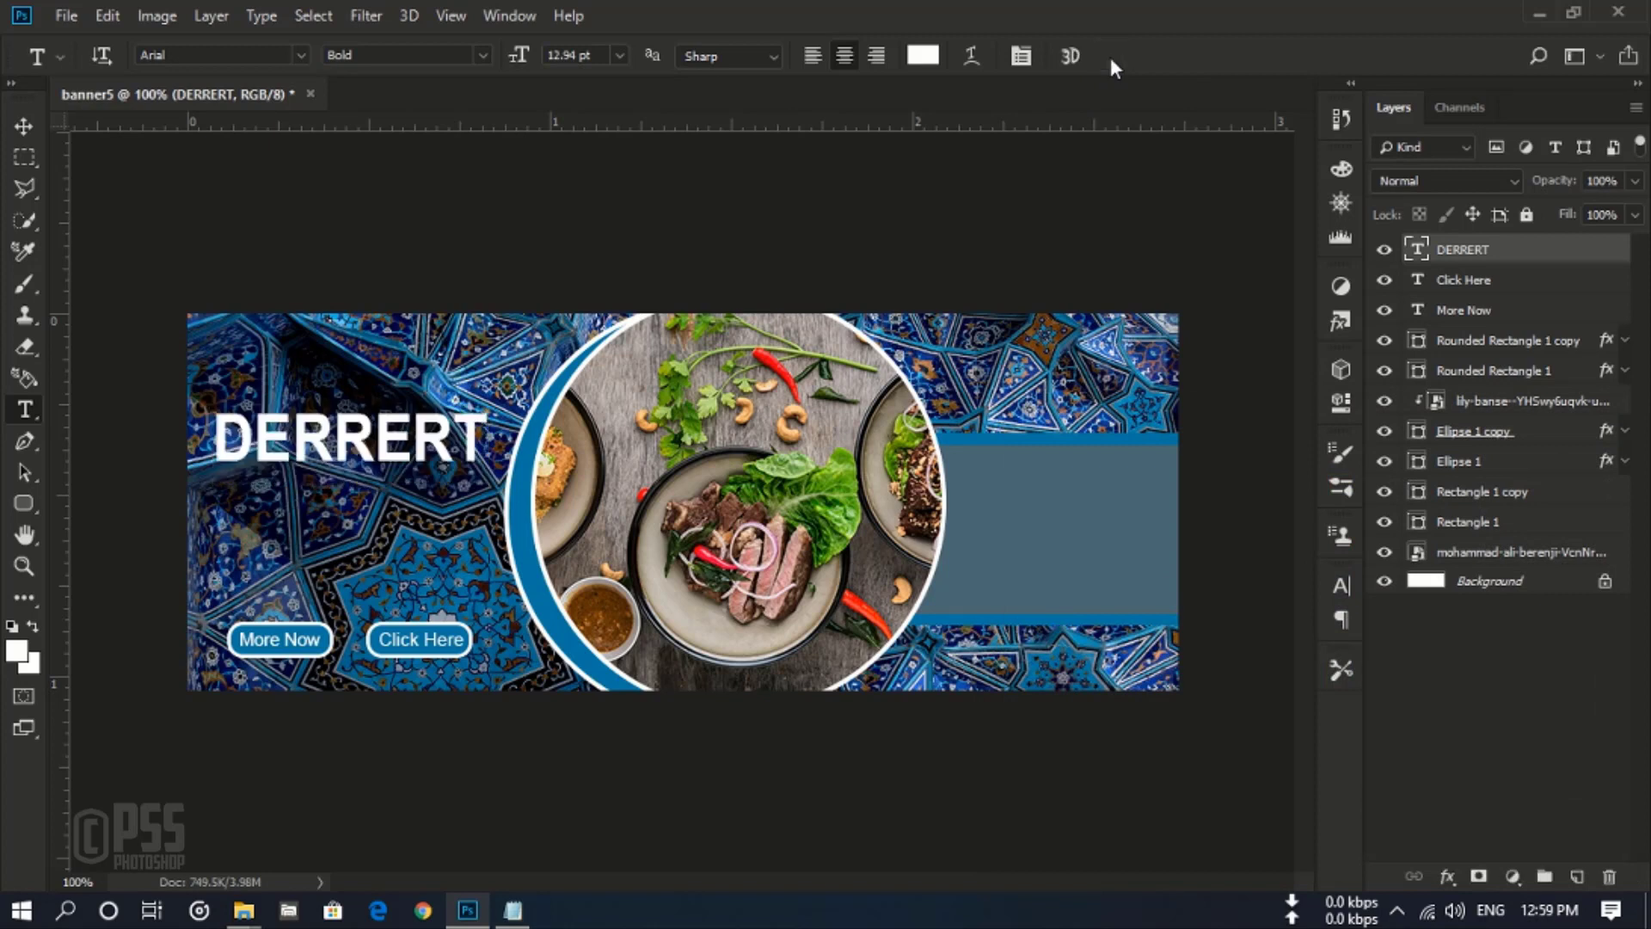
Step: Add a 3 px outside stroke to the "DERRERT" heading in the blue sampled from the crescent (0278a3), and collapse the layer's effects
click(1445, 877)
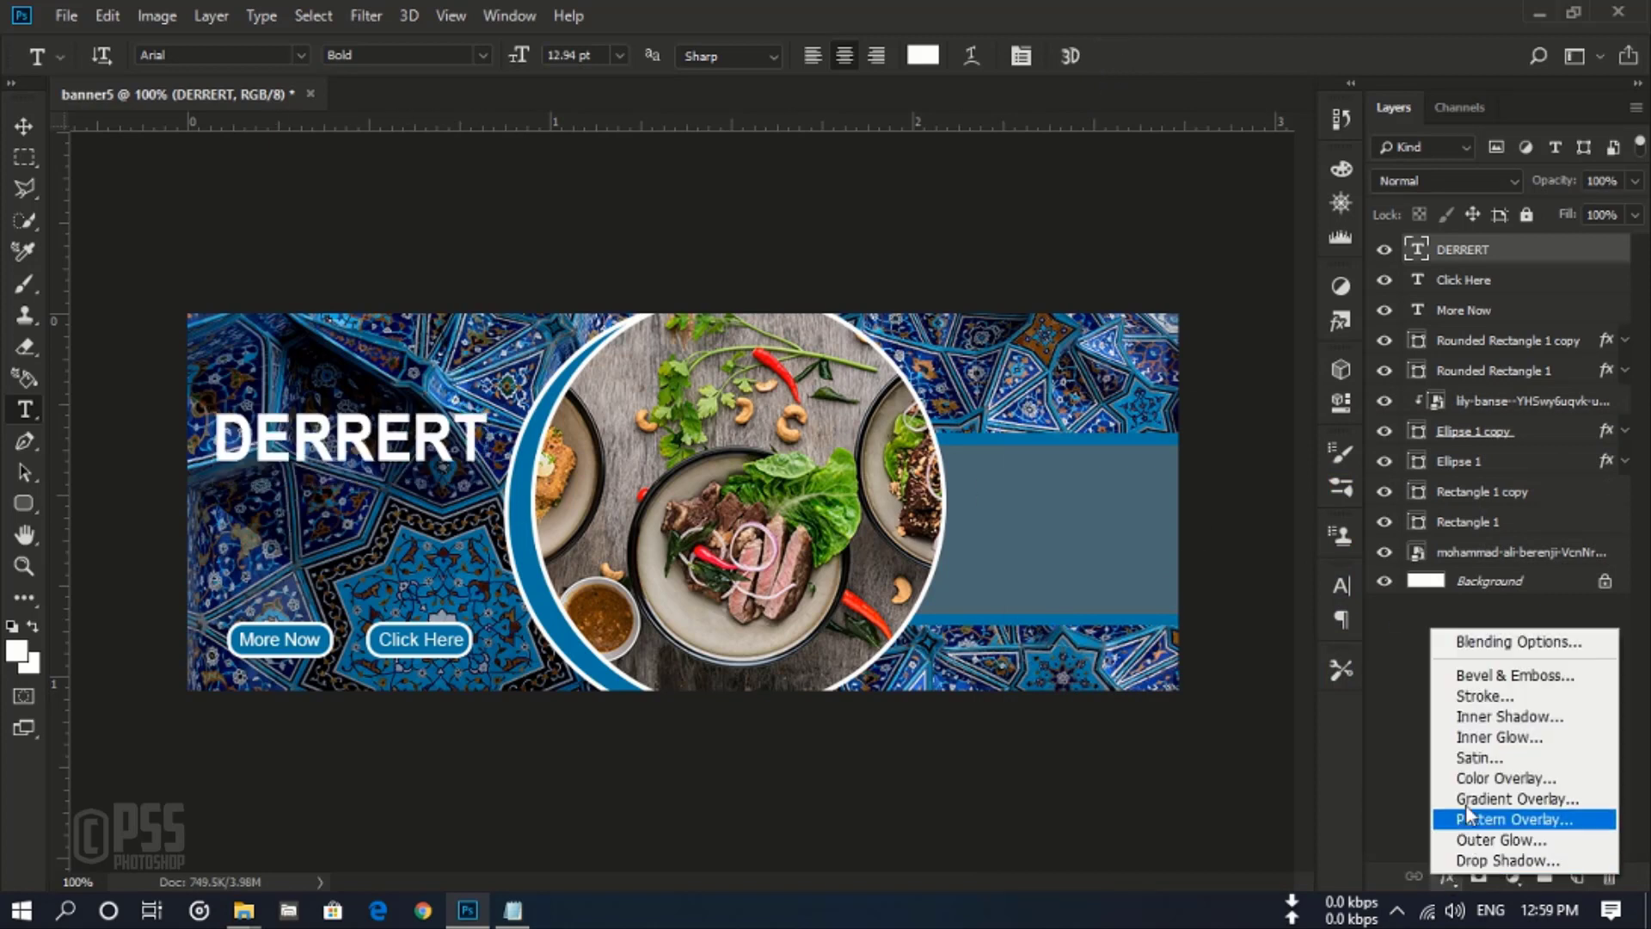
click(1544, 693)
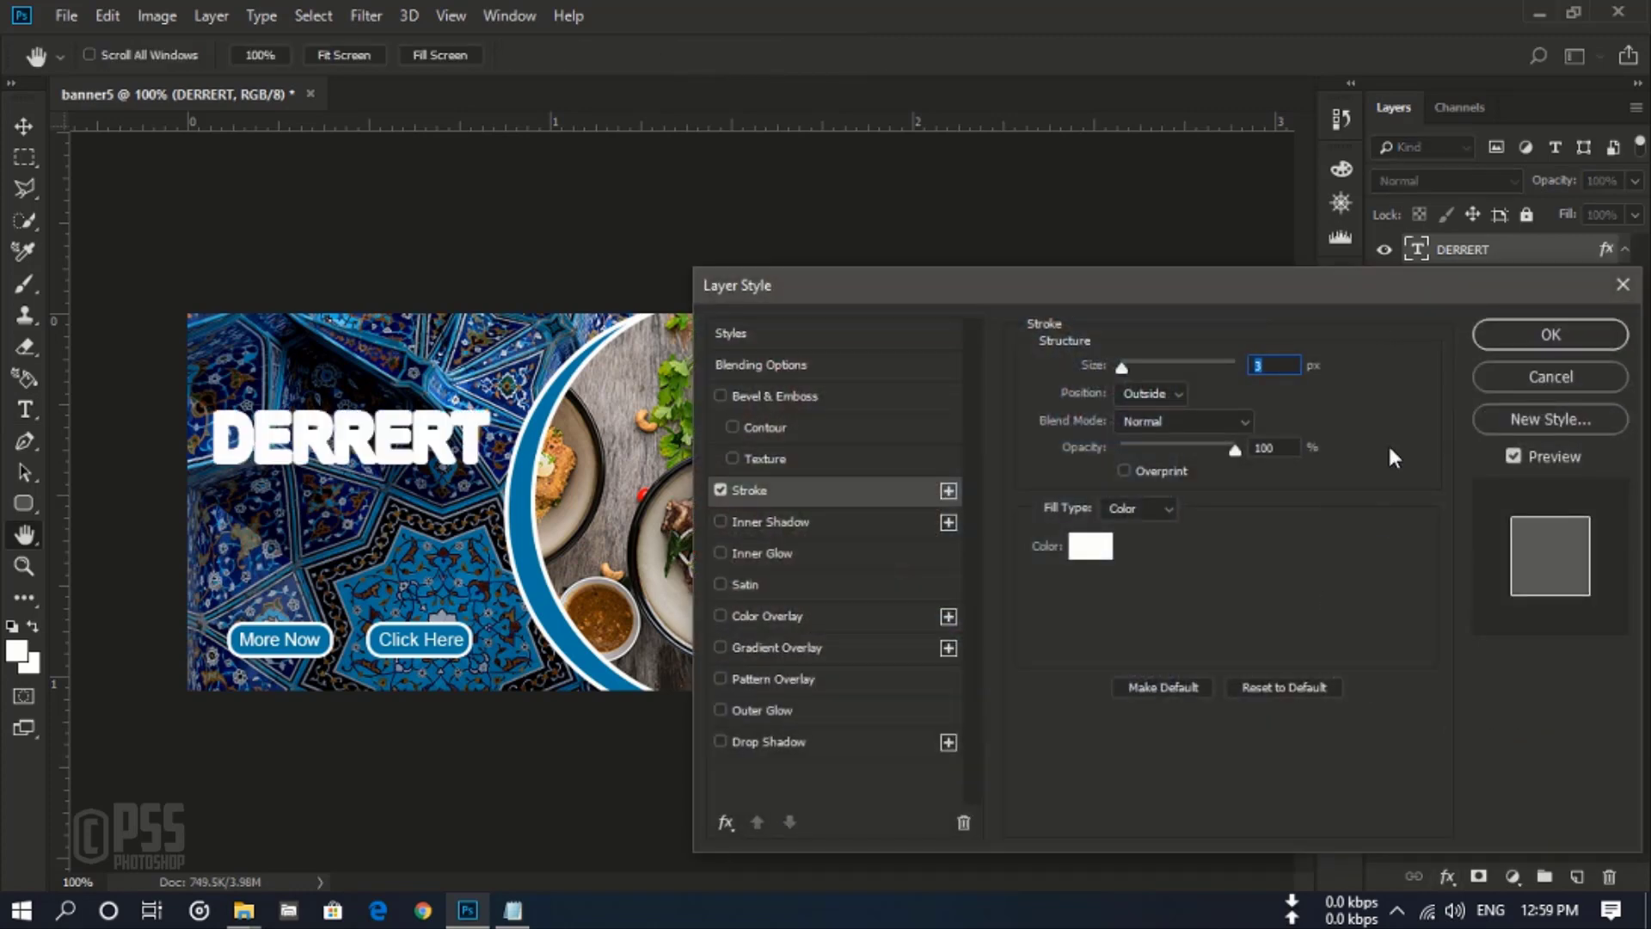
click(1168, 396)
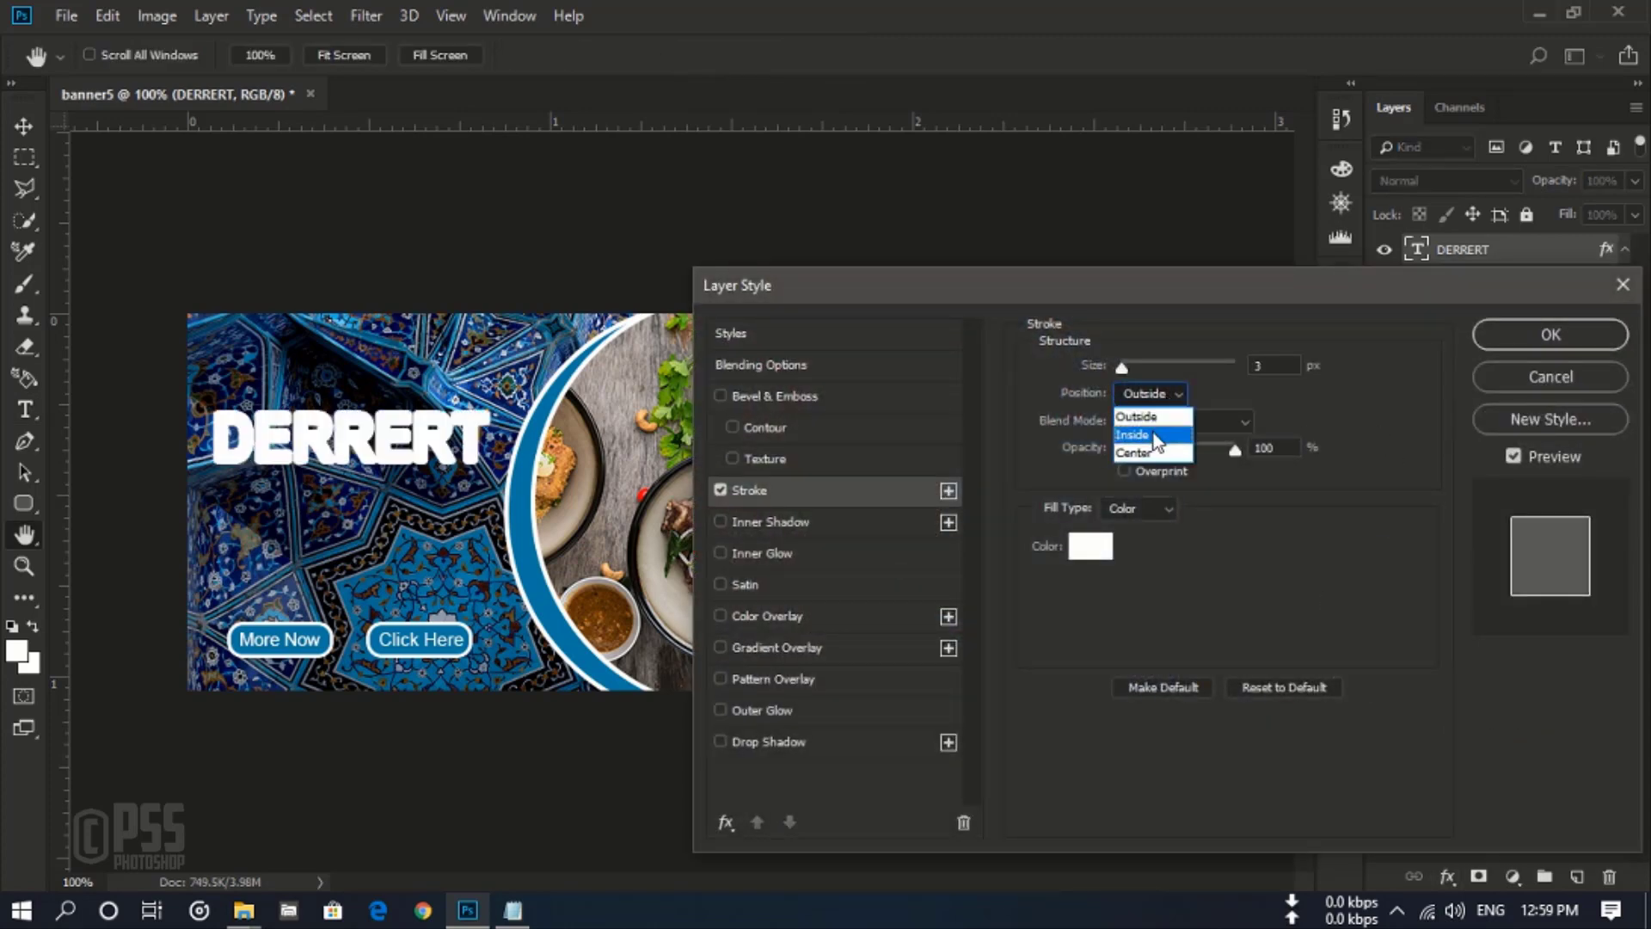
click(1276, 370)
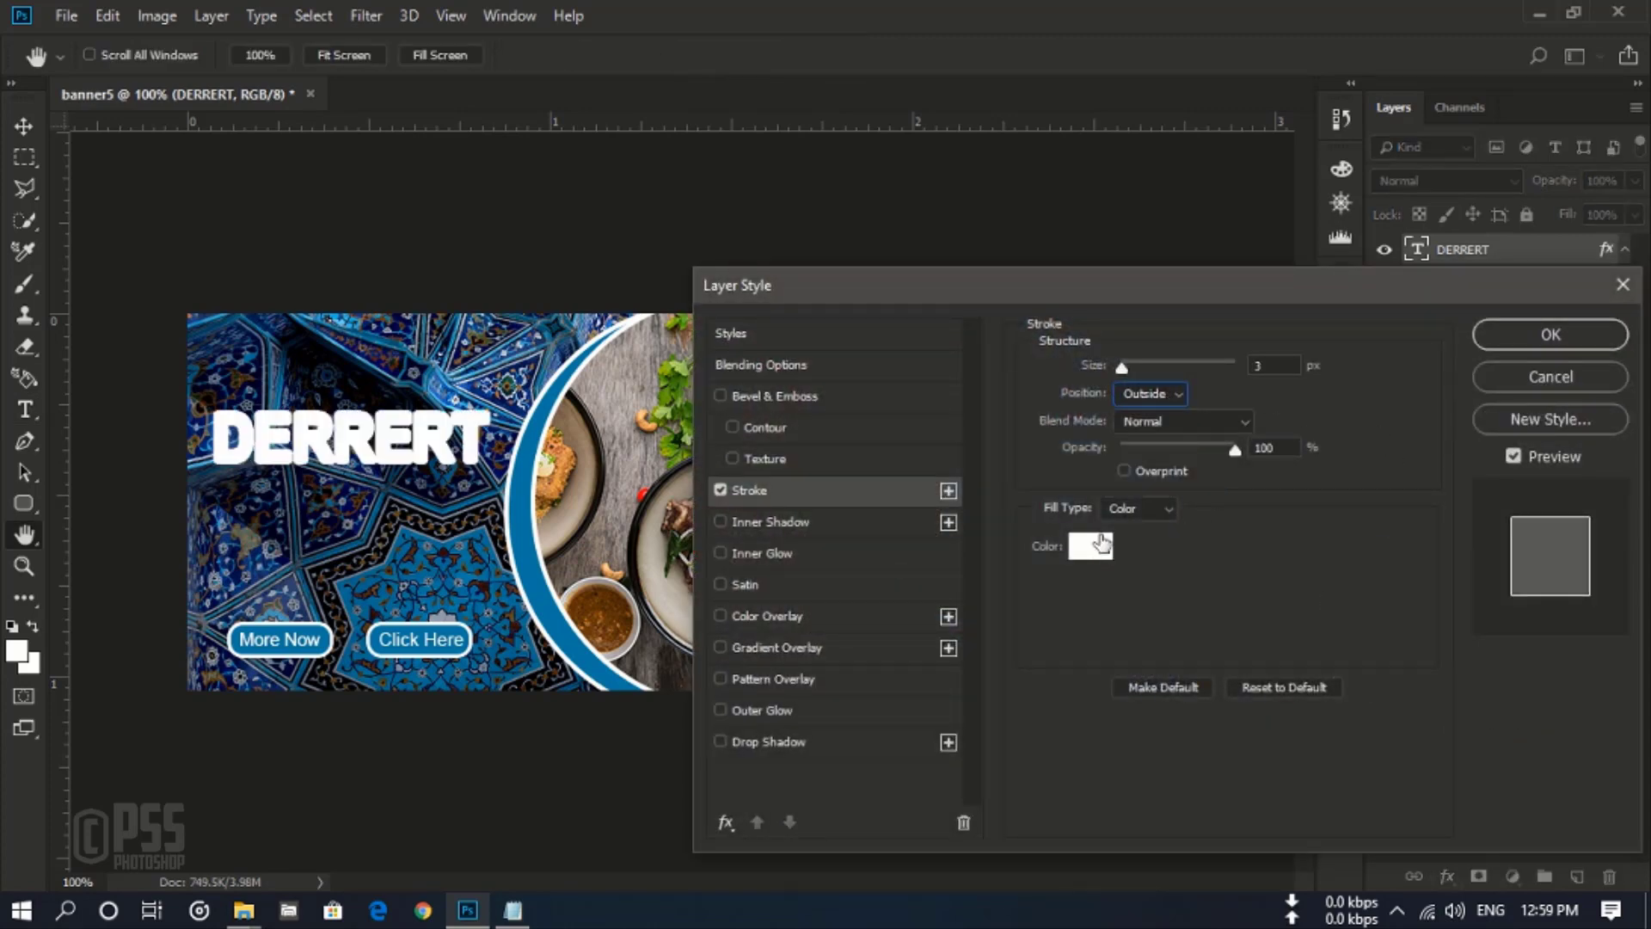
click(1092, 545)
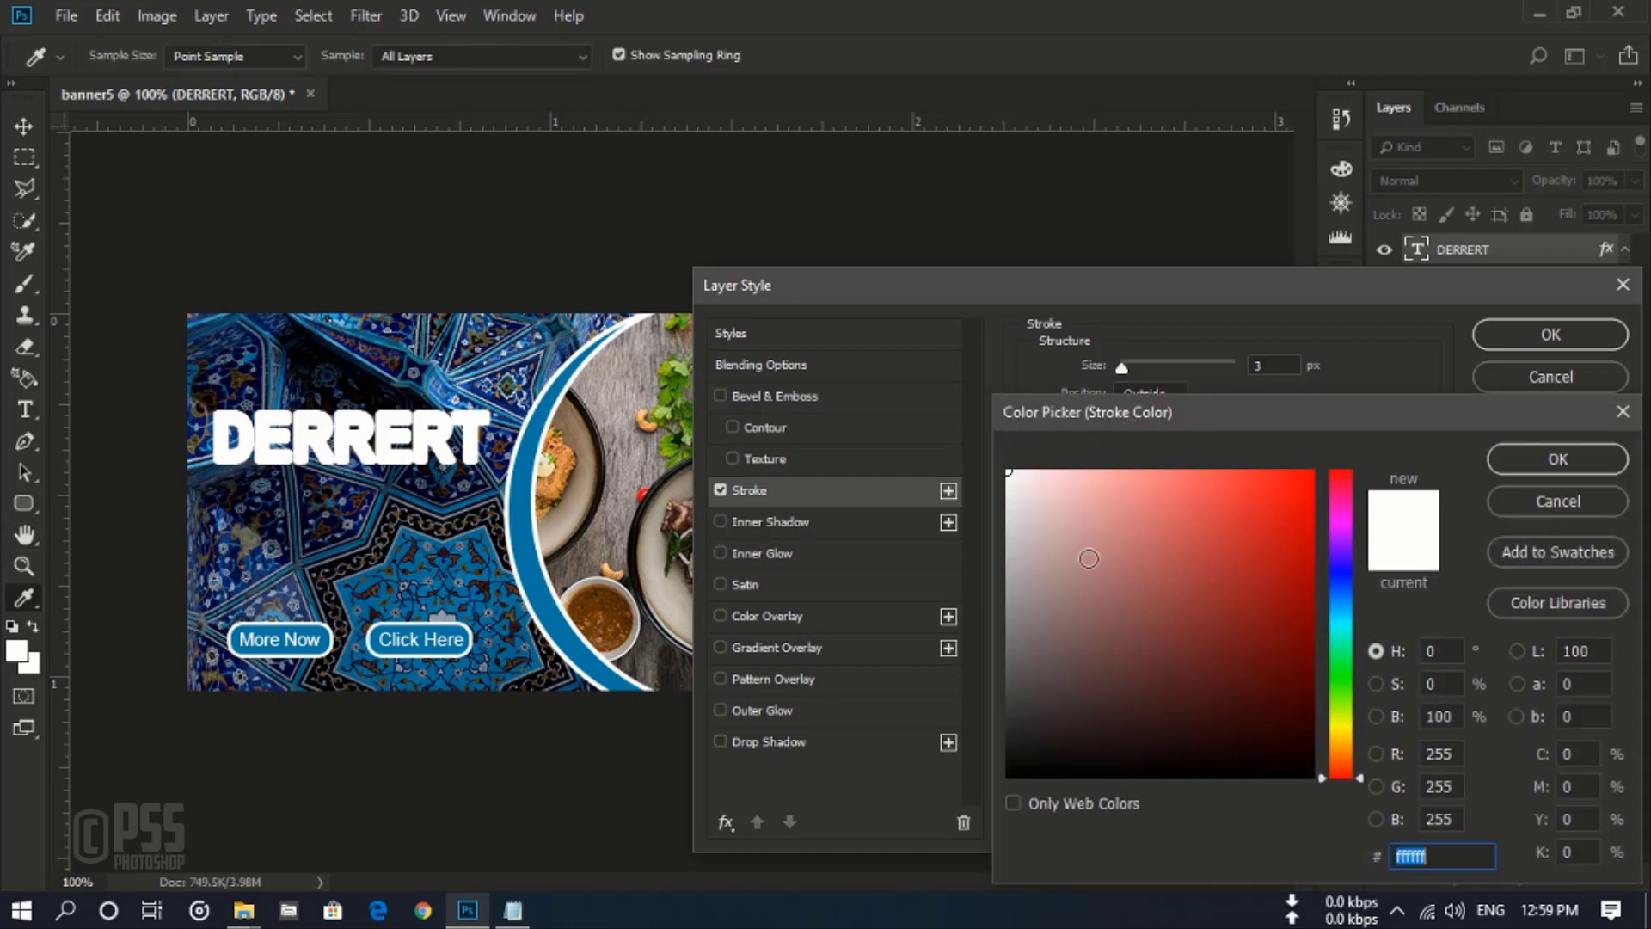
click(522, 548)
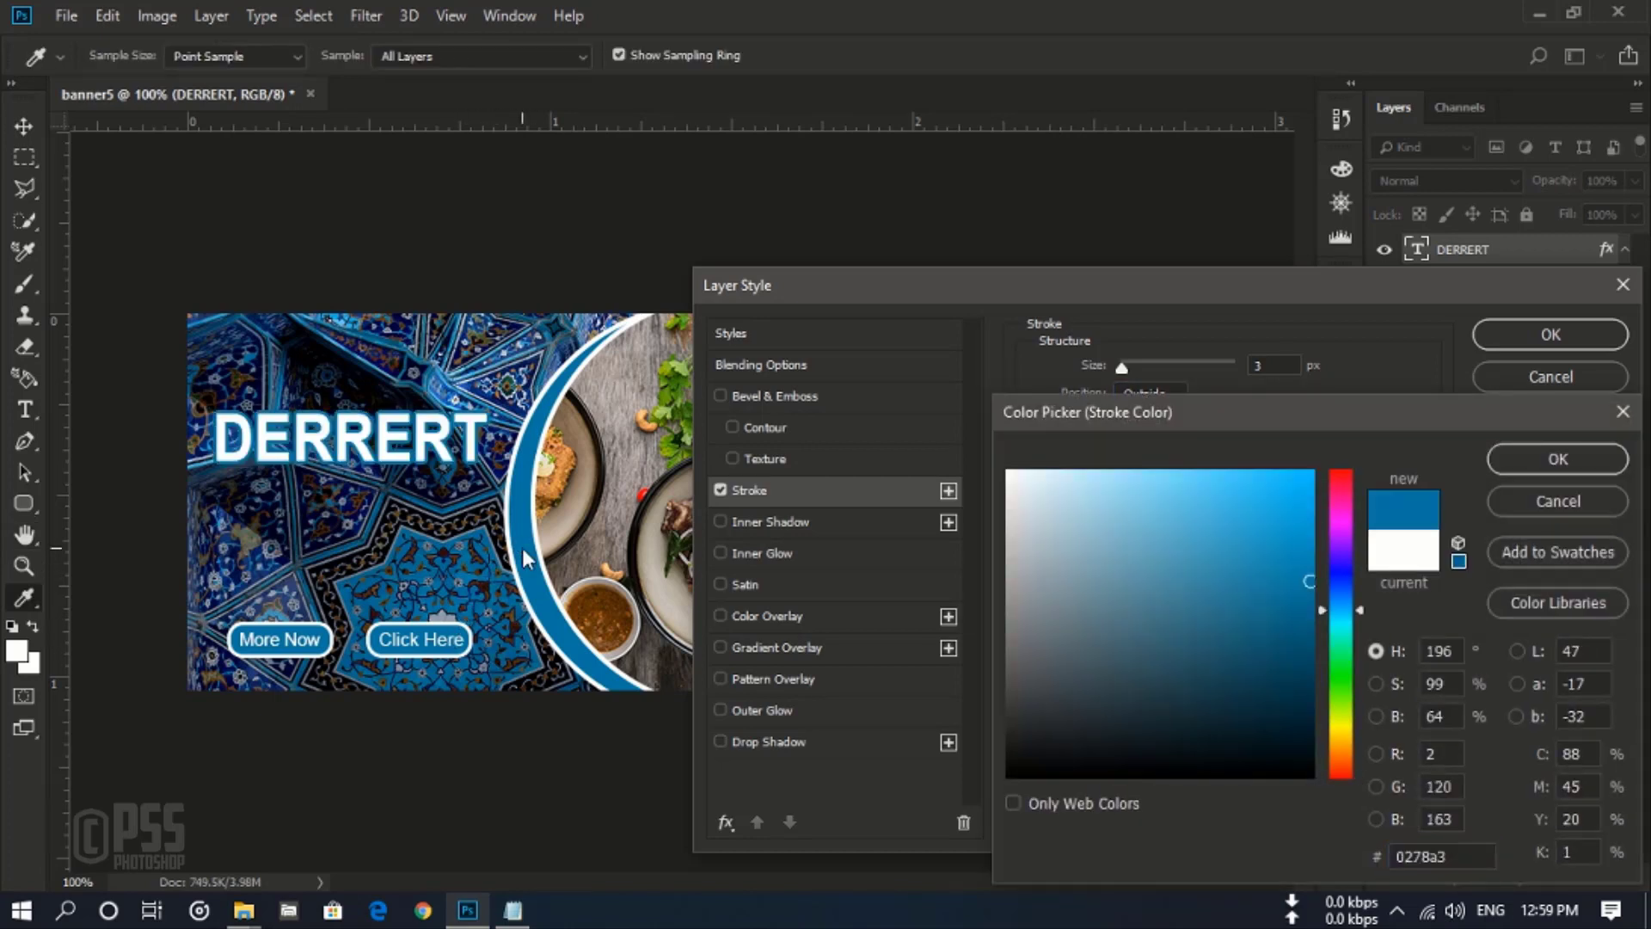
click(1555, 330)
click(1570, 455)
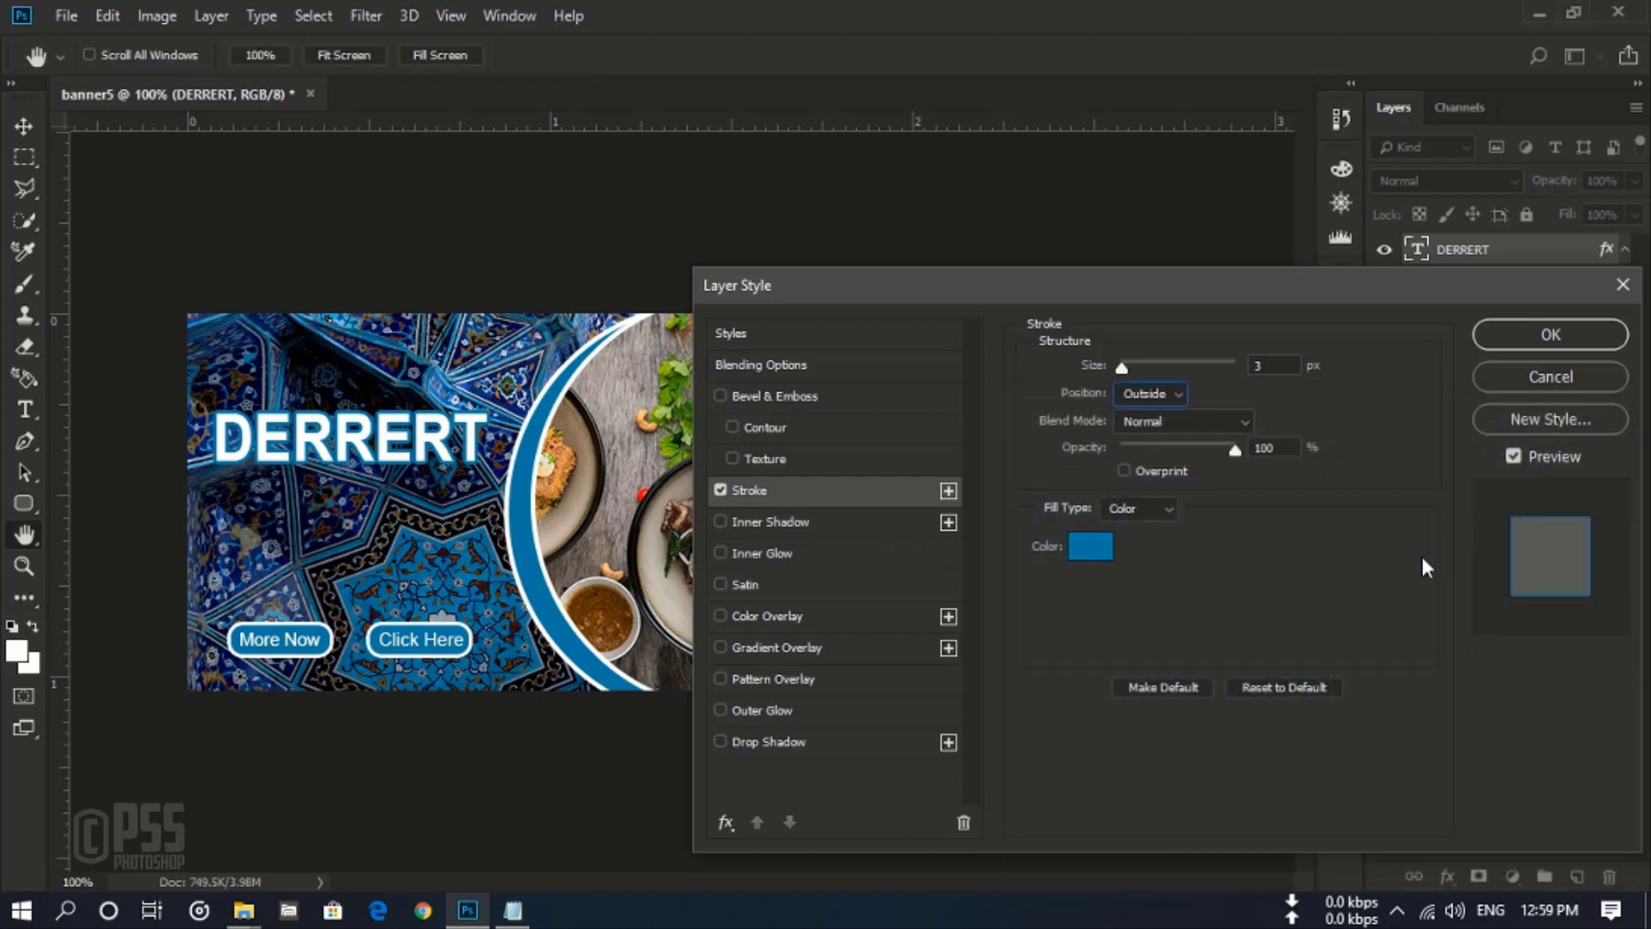
click(1570, 338)
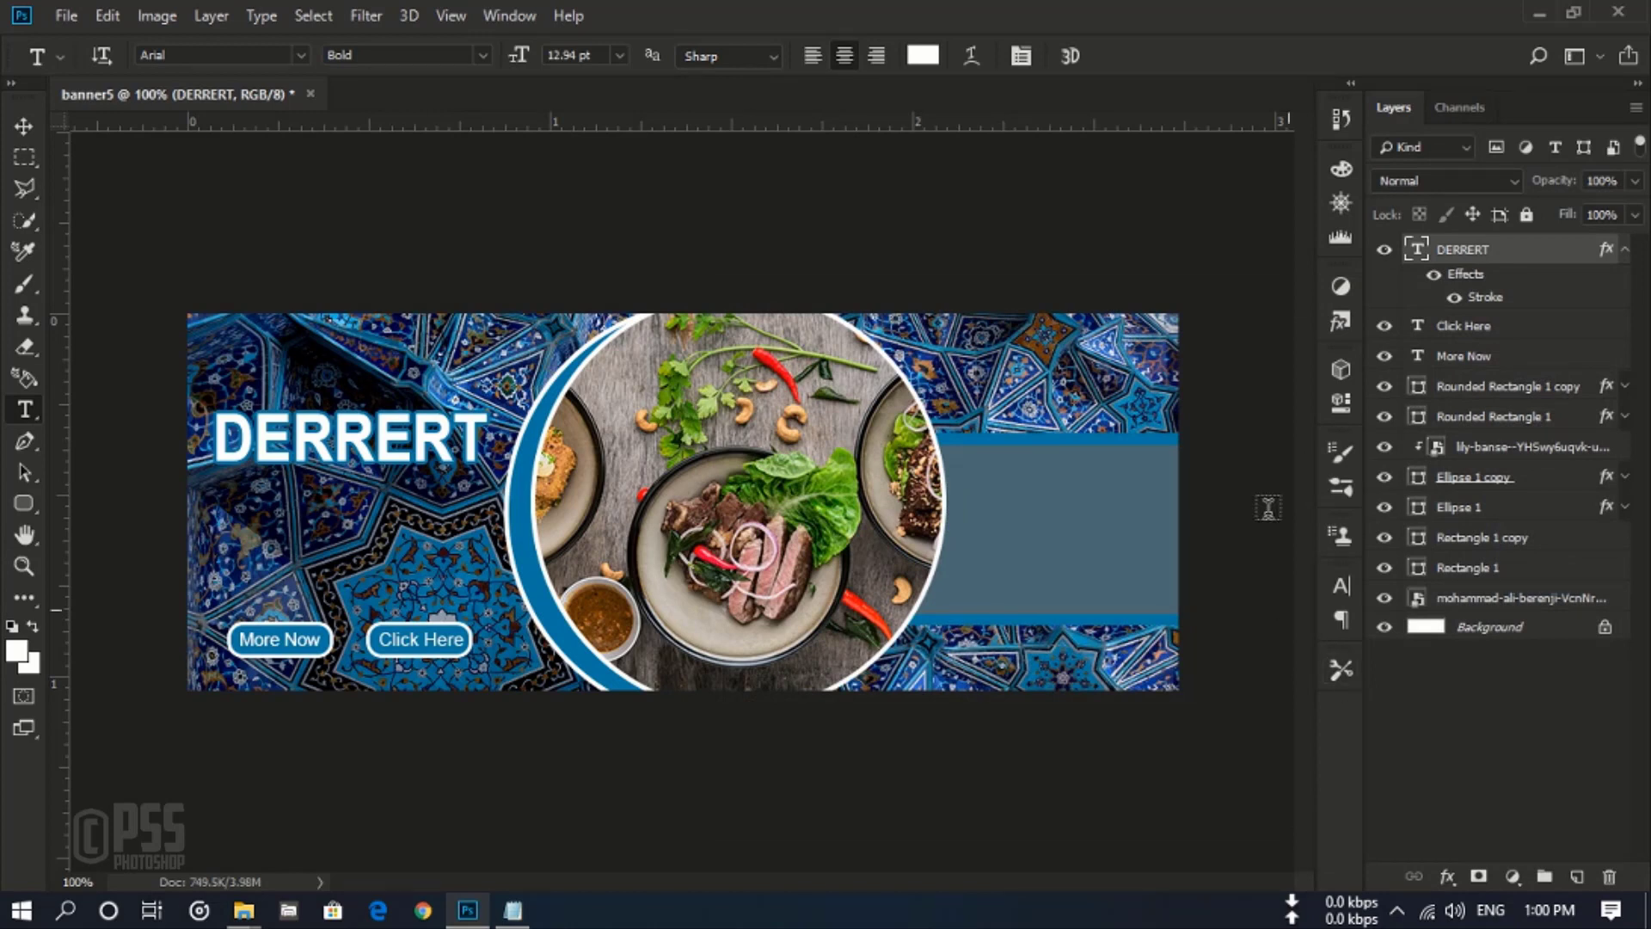
click(1624, 251)
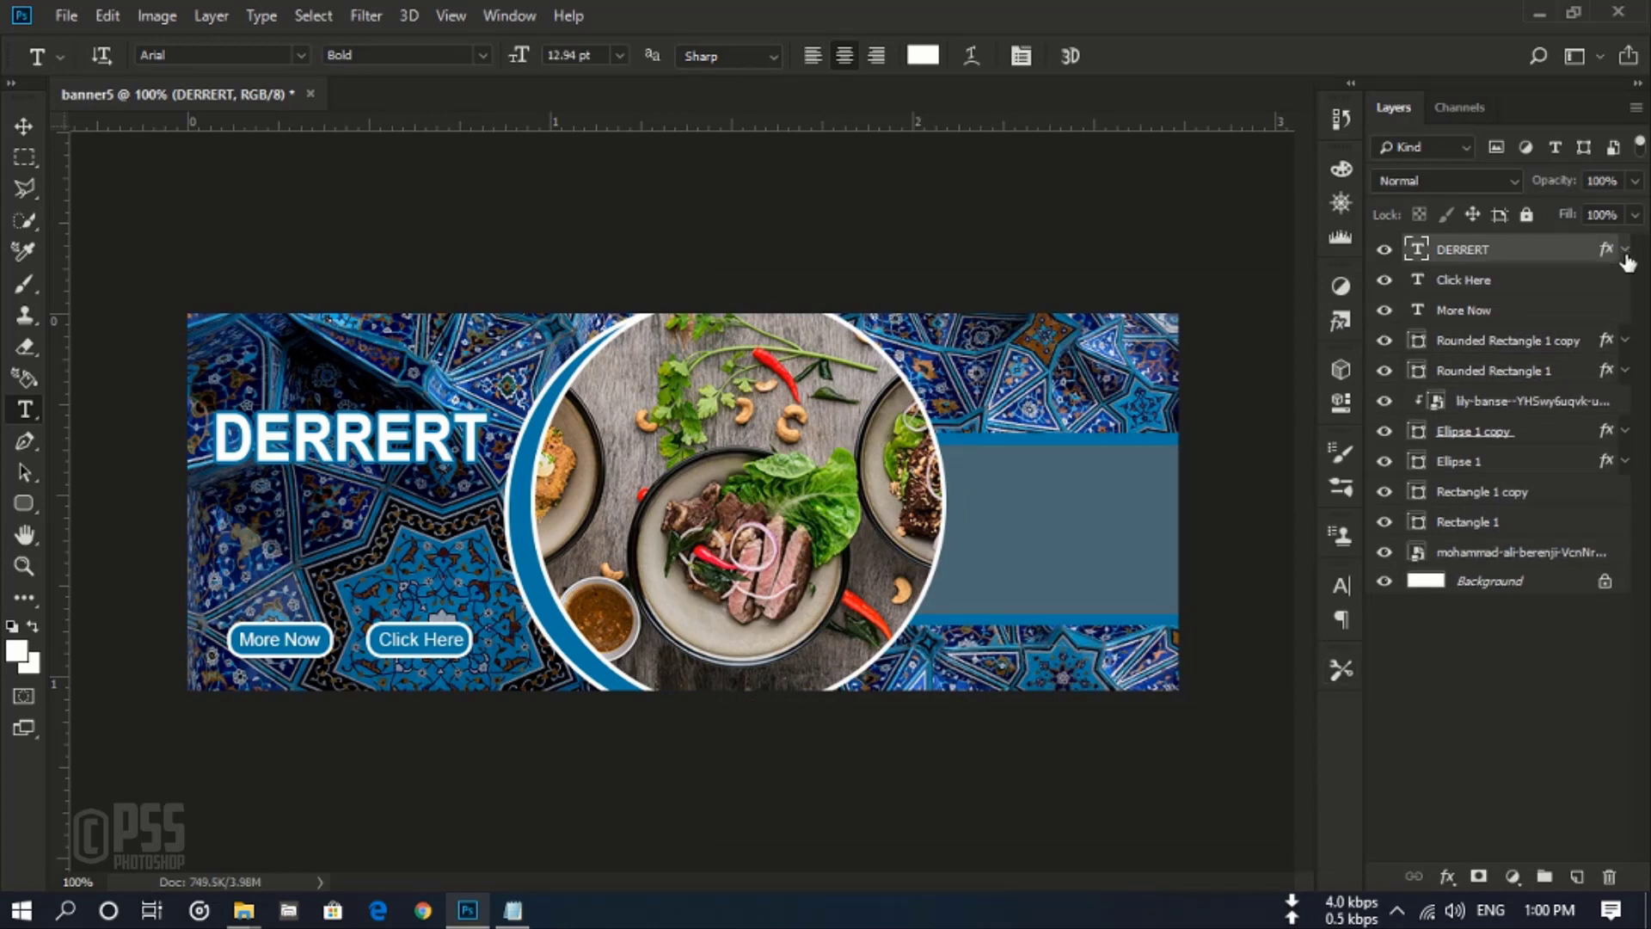
Step: Add the text "Learn everything about food." in Arial Regular 24 pt on a new top layer, below the "DERRERT" heading
click(1579, 875)
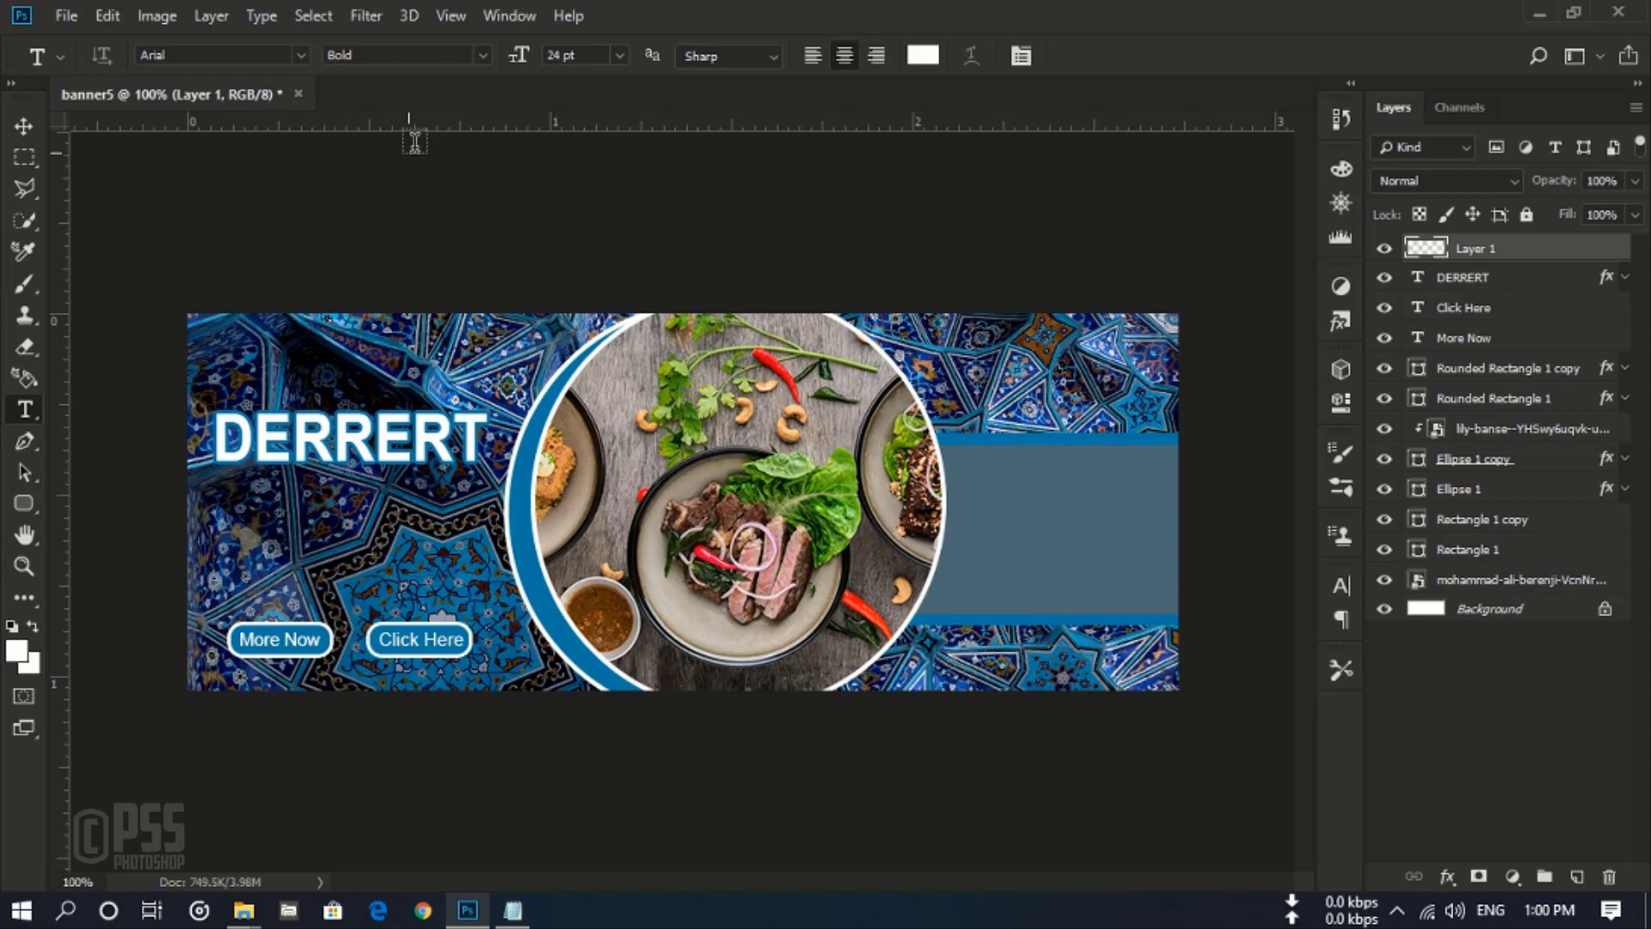
click(483, 55)
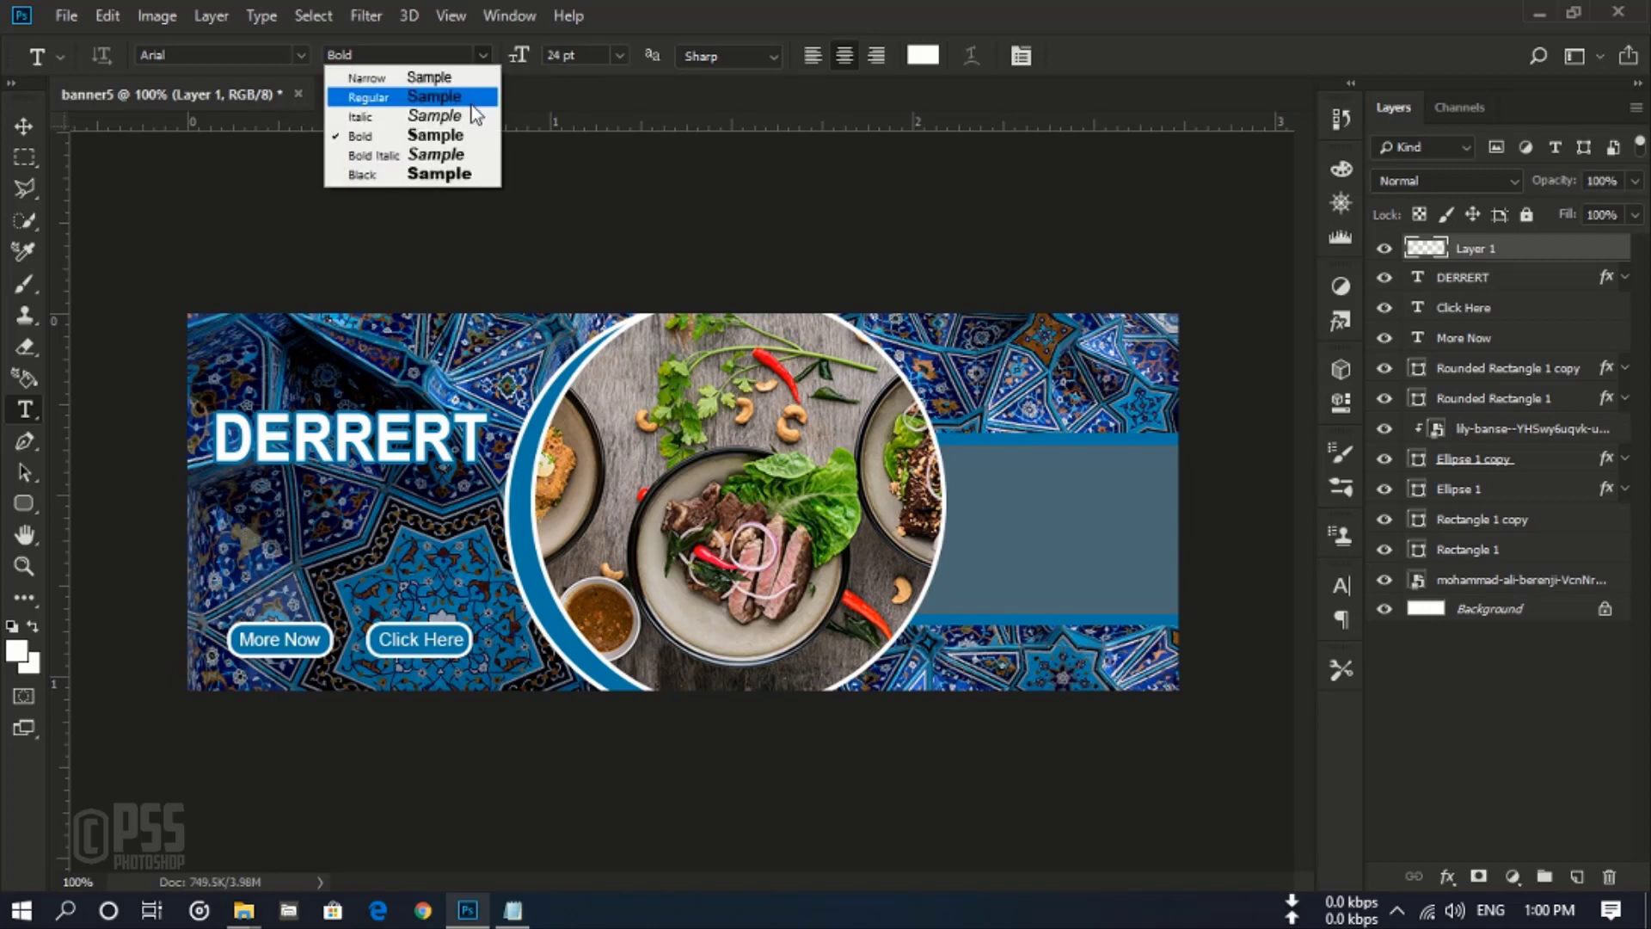
click(471, 103)
click(291, 529)
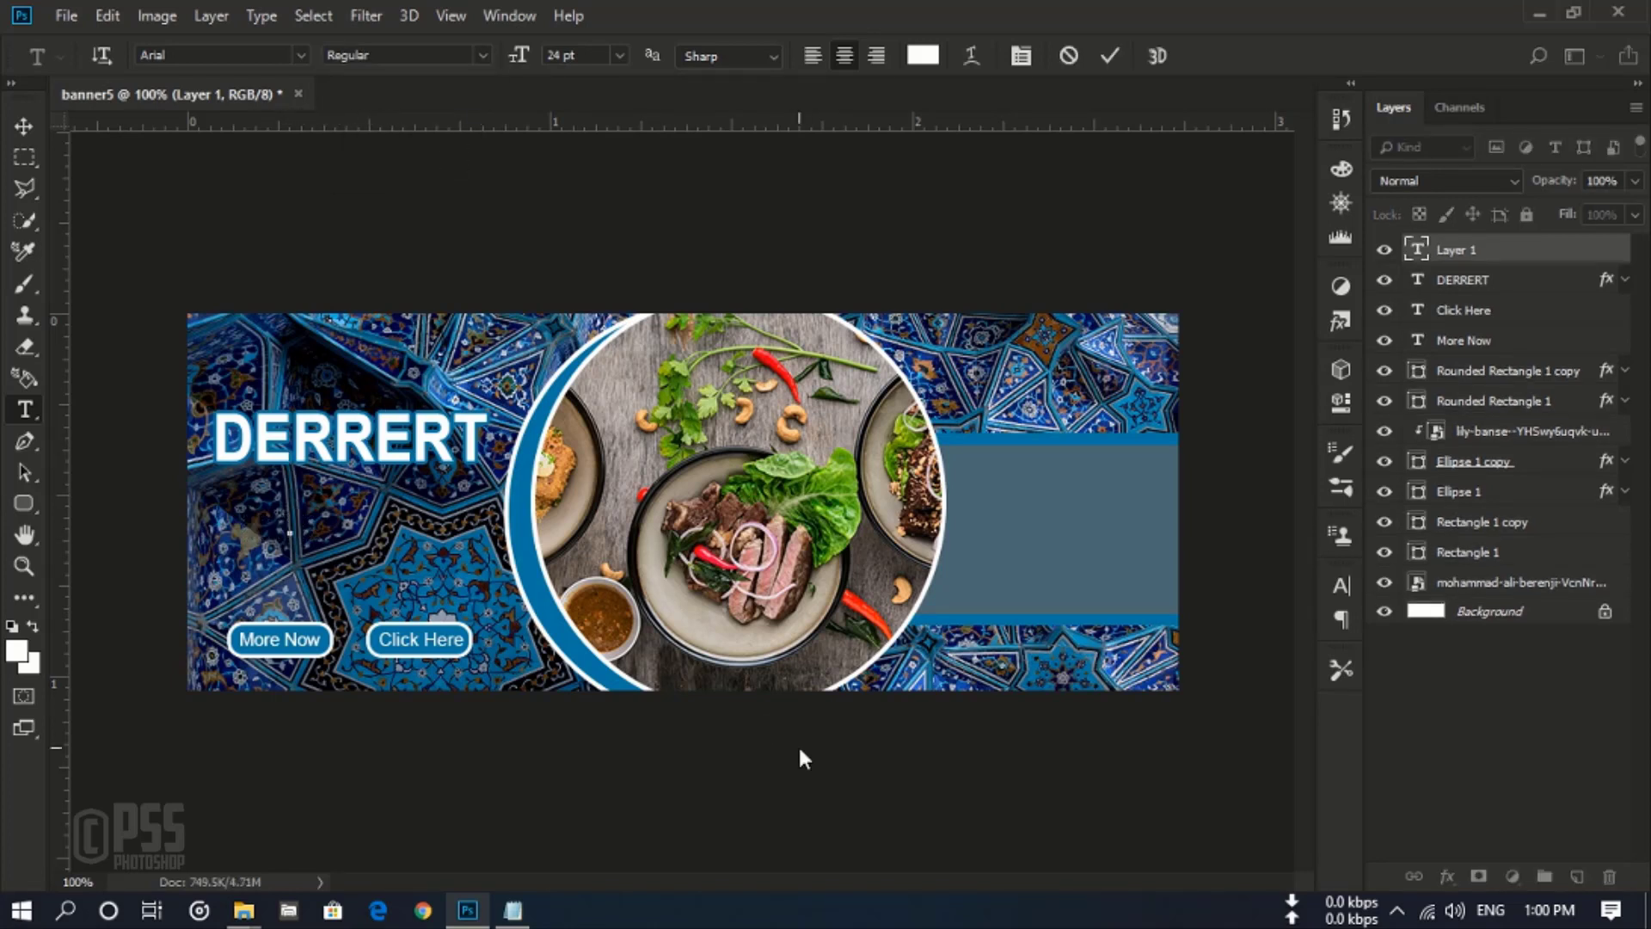
text(l)
key(BackSpace)
text(Leart)
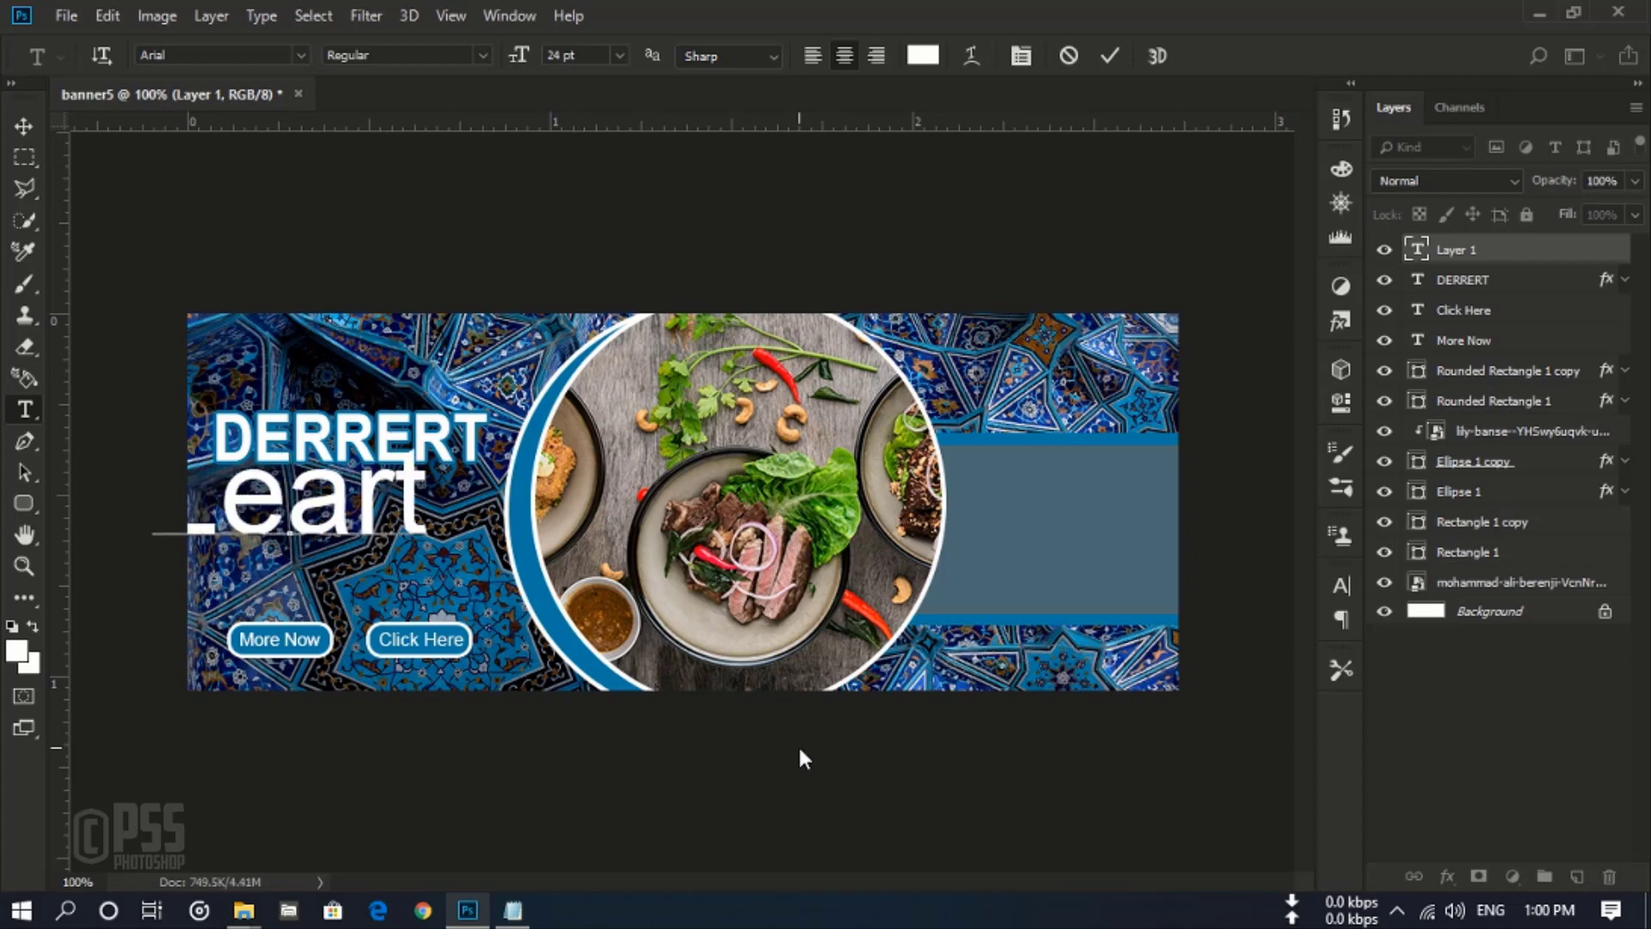
text(n everything abo)
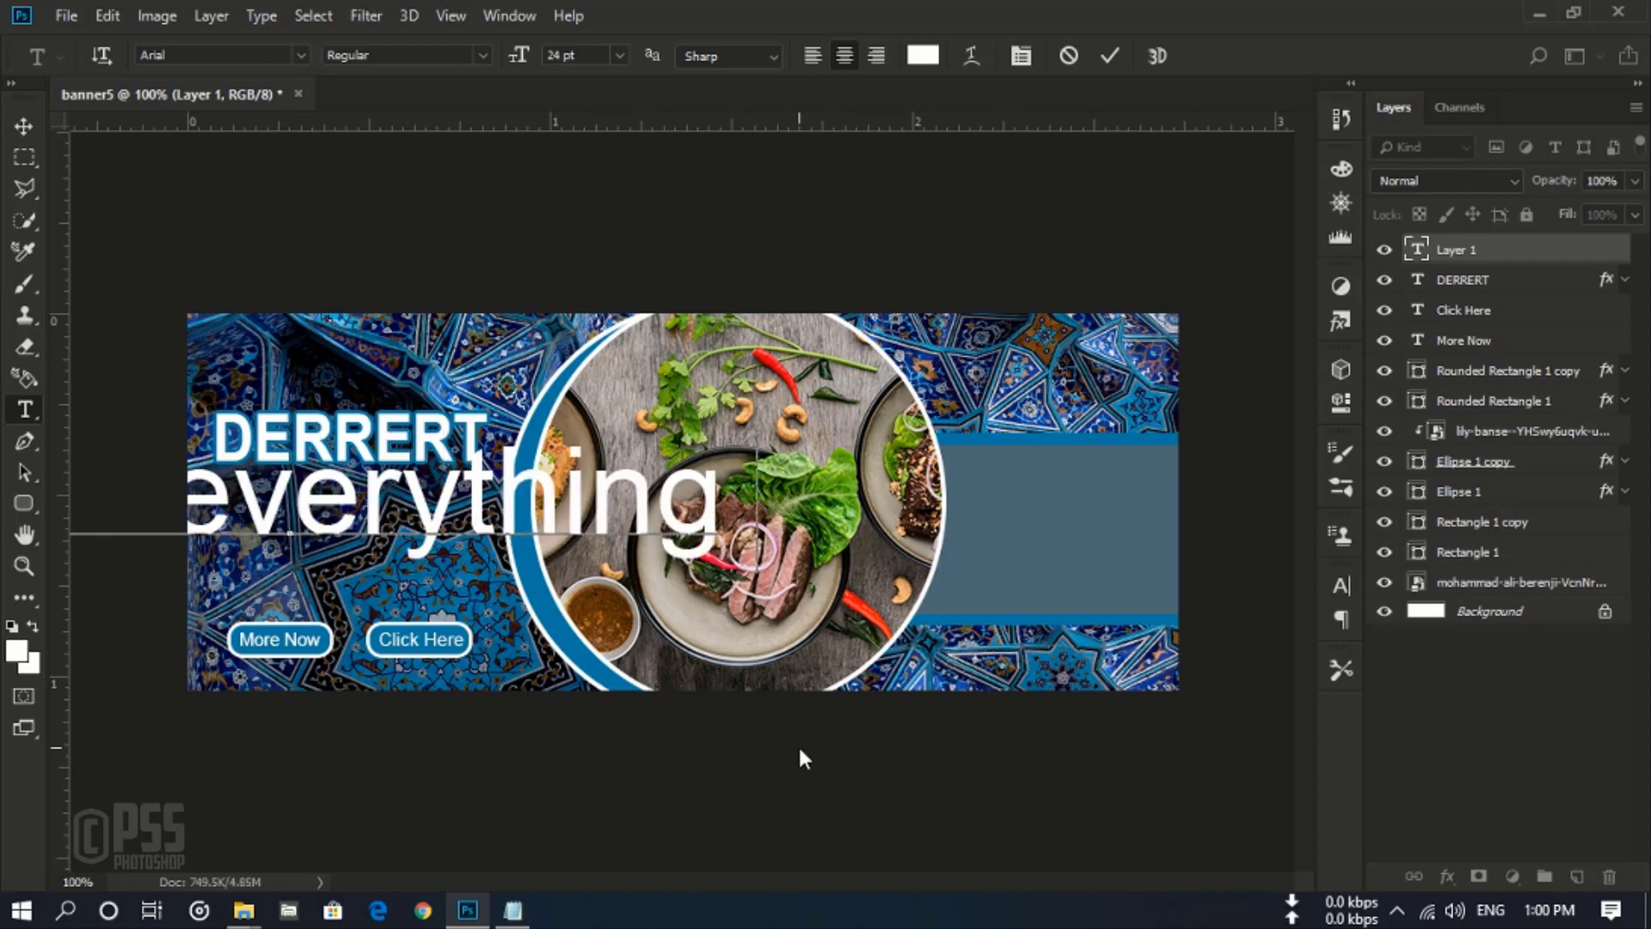
text(ut food)
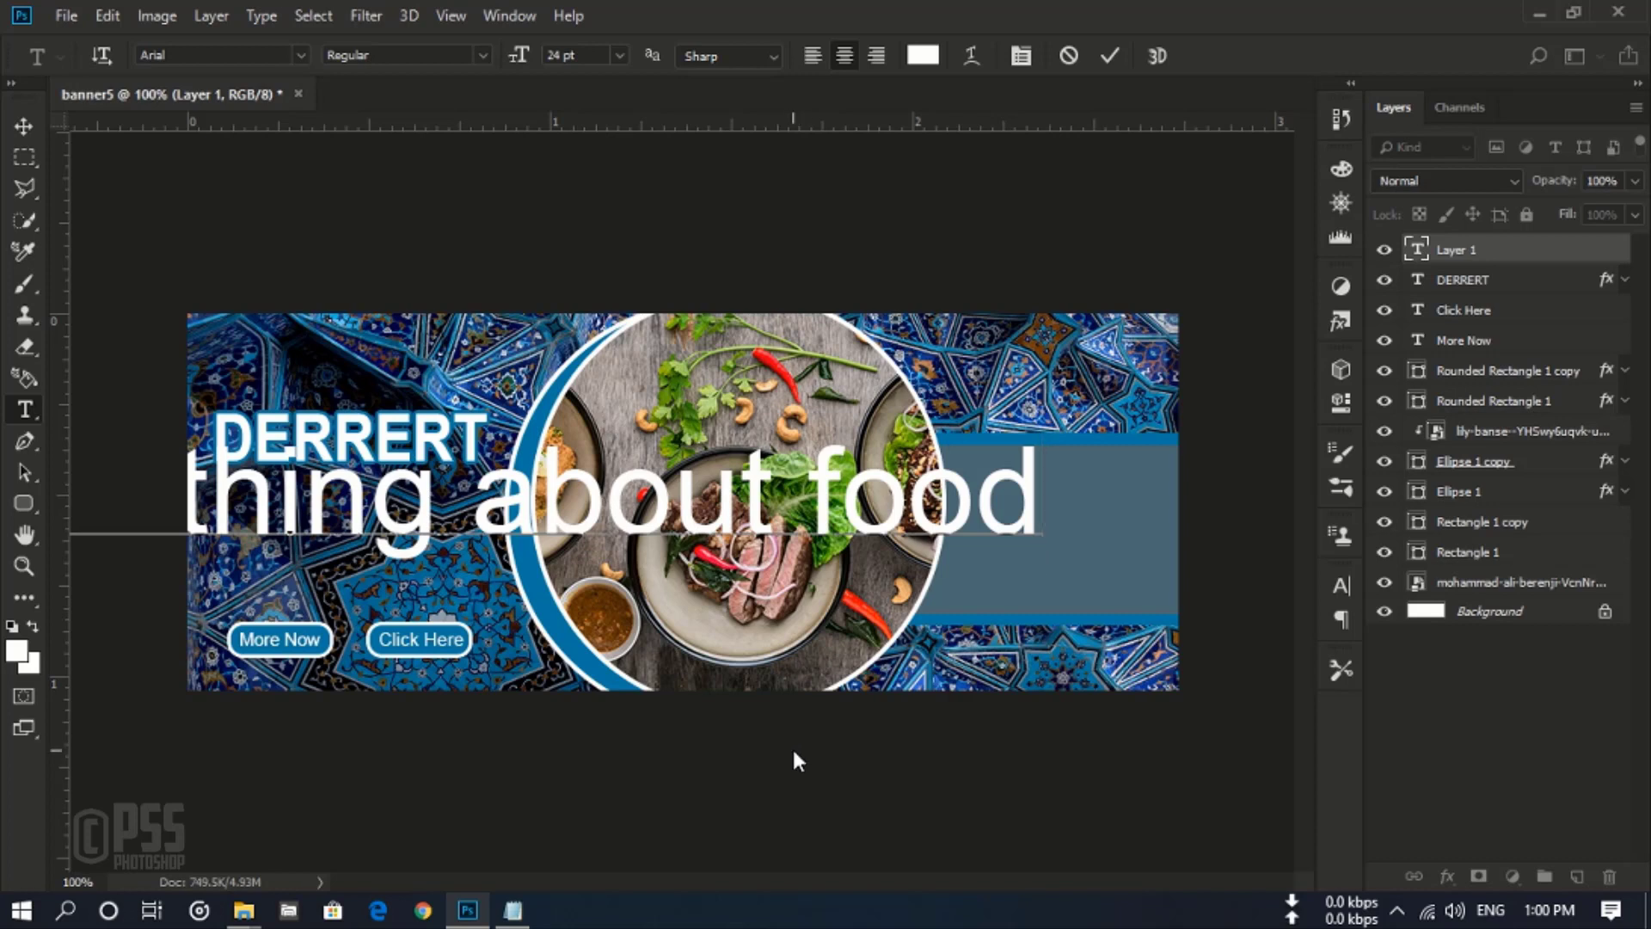
text(.)
click(1108, 57)
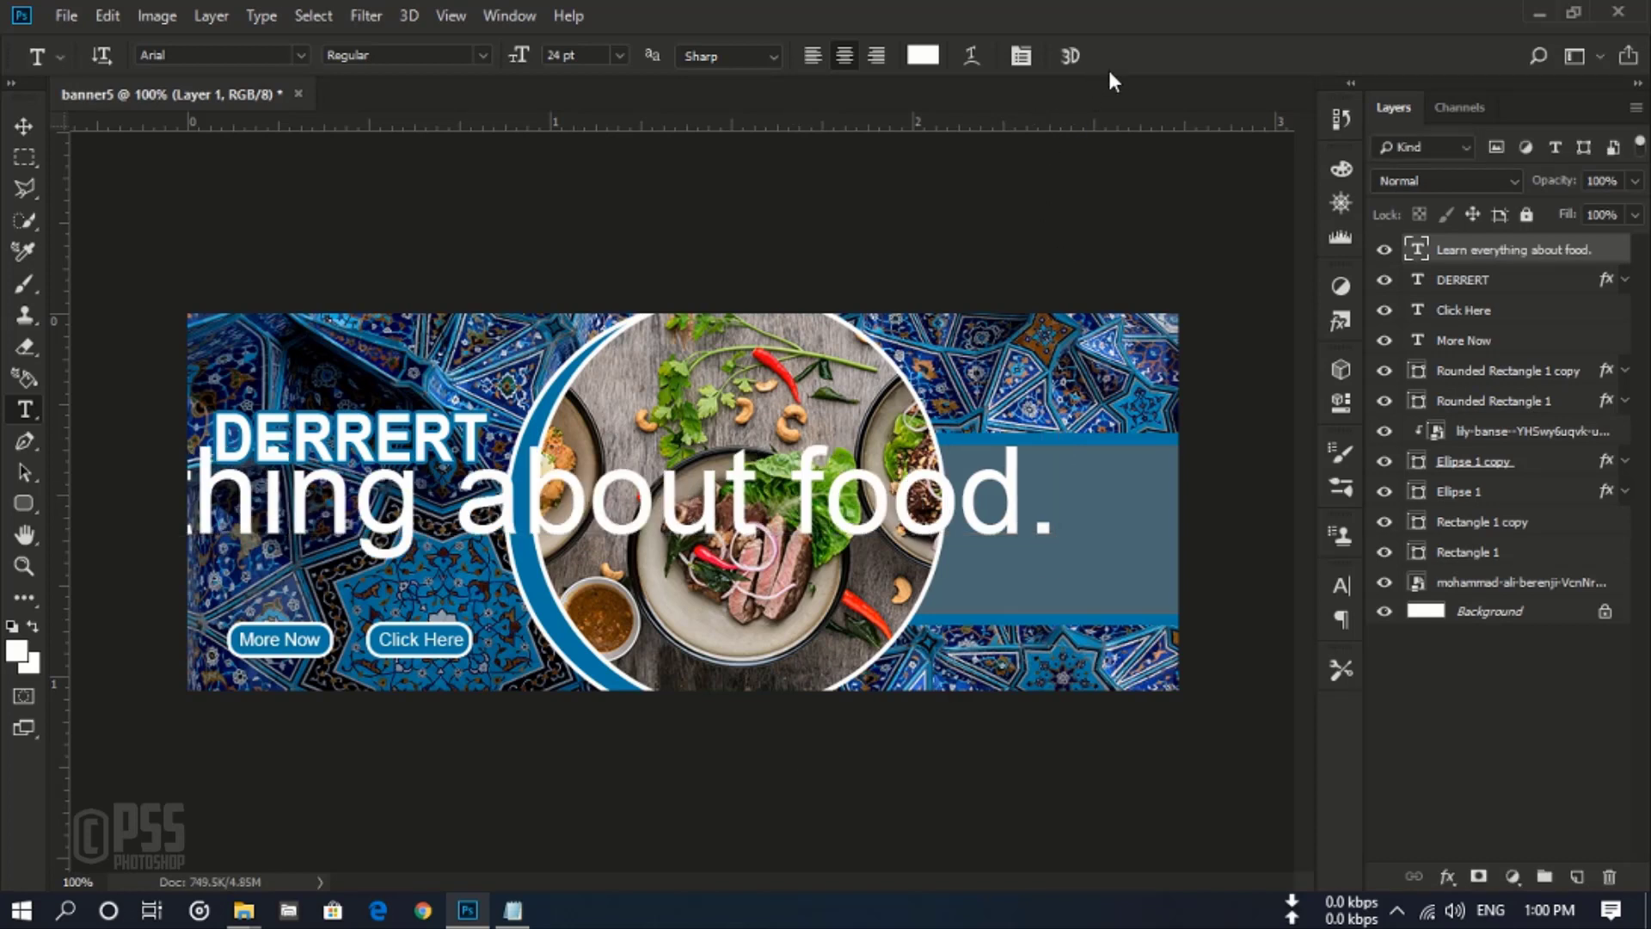
Step: Scale the "Learn everything about food." text proportionally to about 15.7% and centre it directly under the "DERRERT" heading
key(ctrl+t)
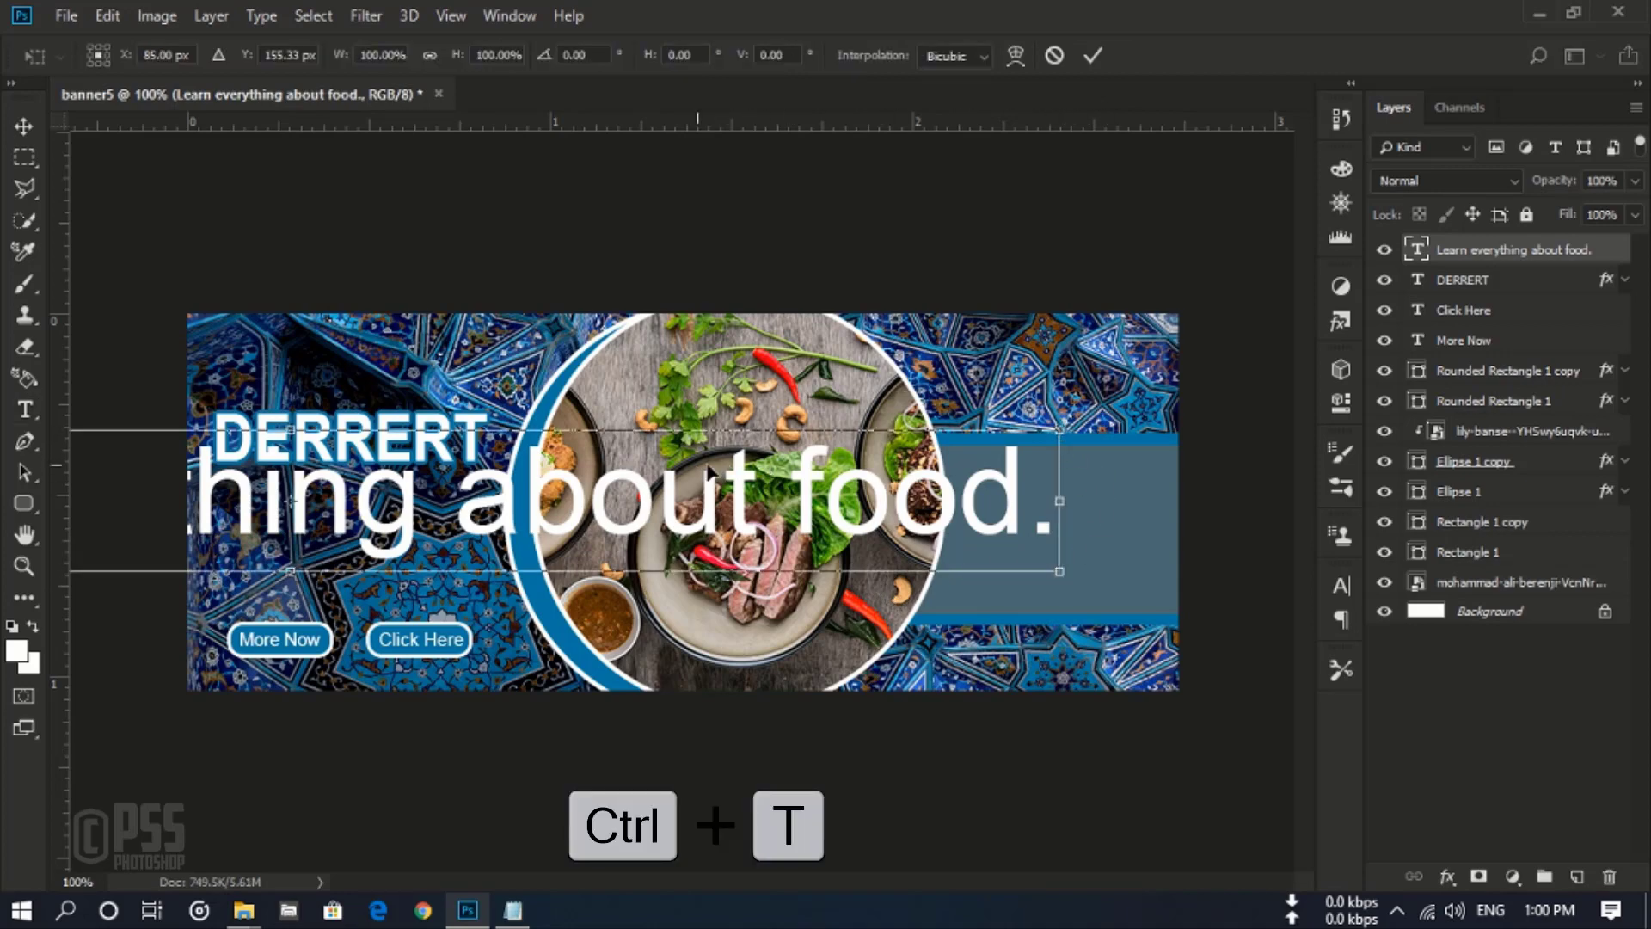
drag(711, 471, 884, 455)
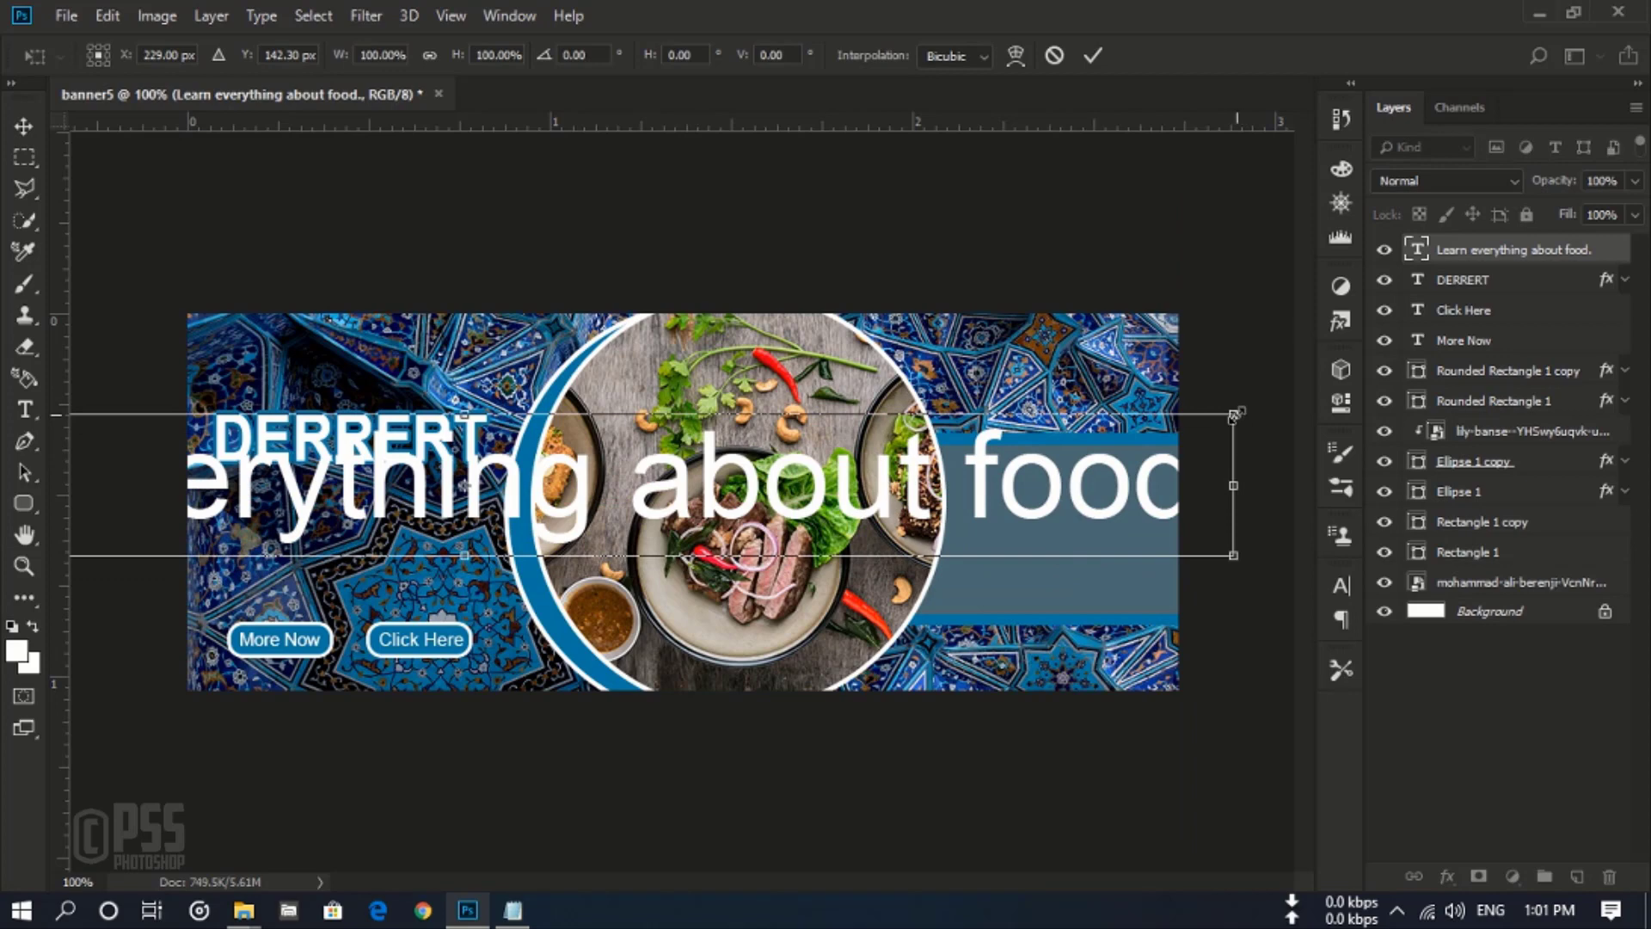
drag(1233, 414, 428, 497)
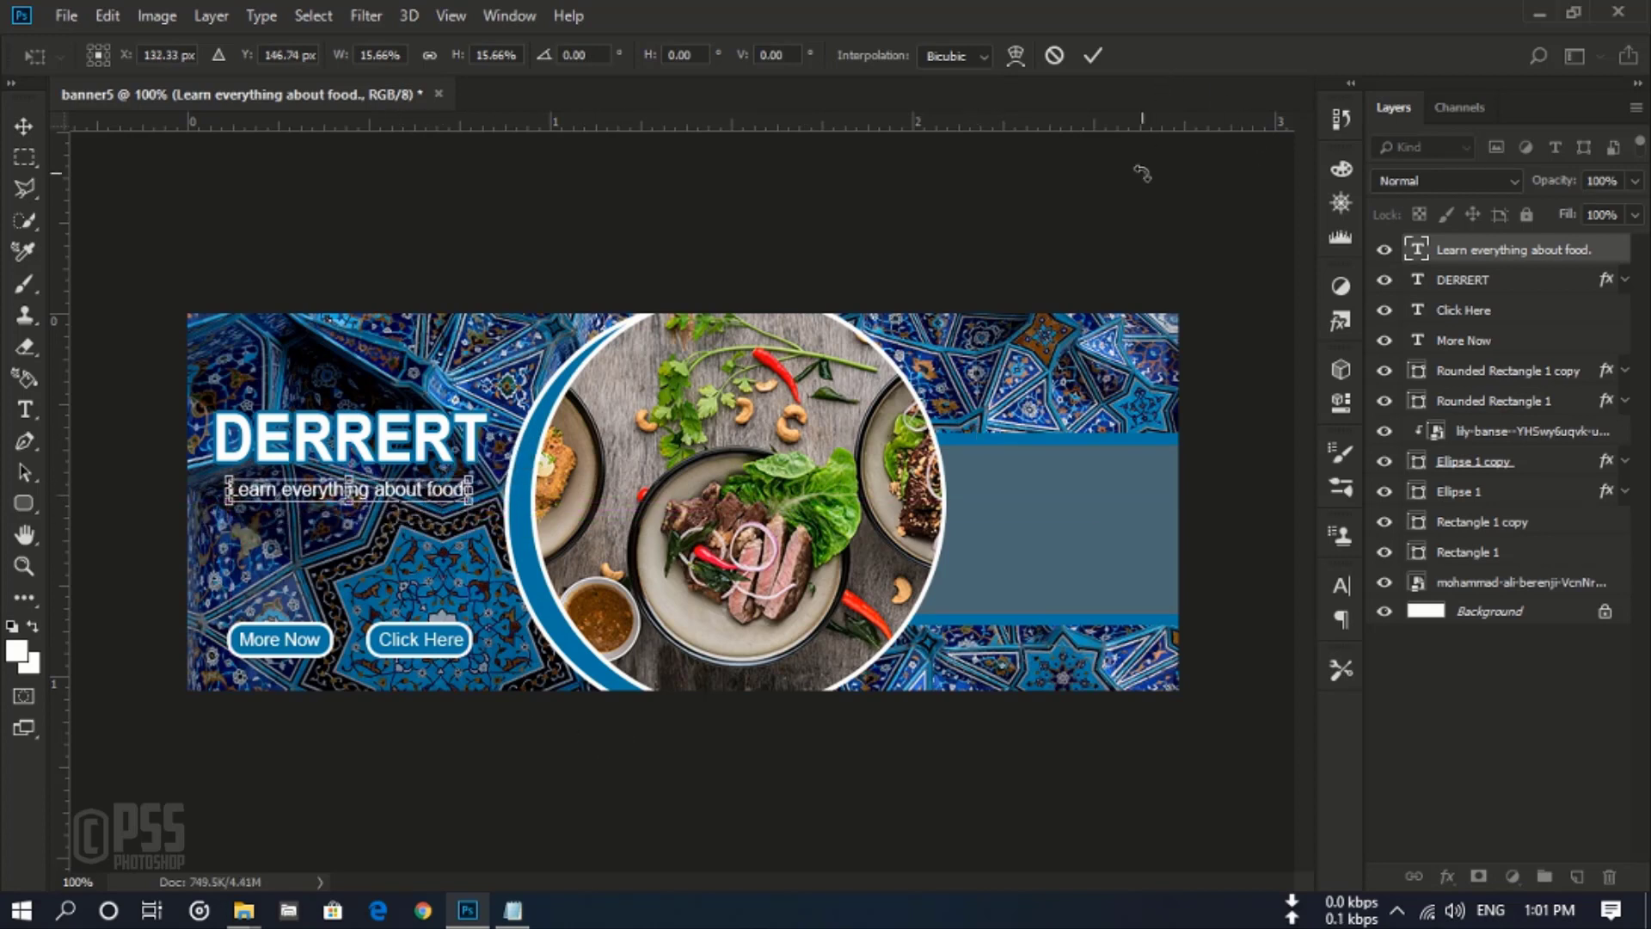
key(Left)
key(Left)
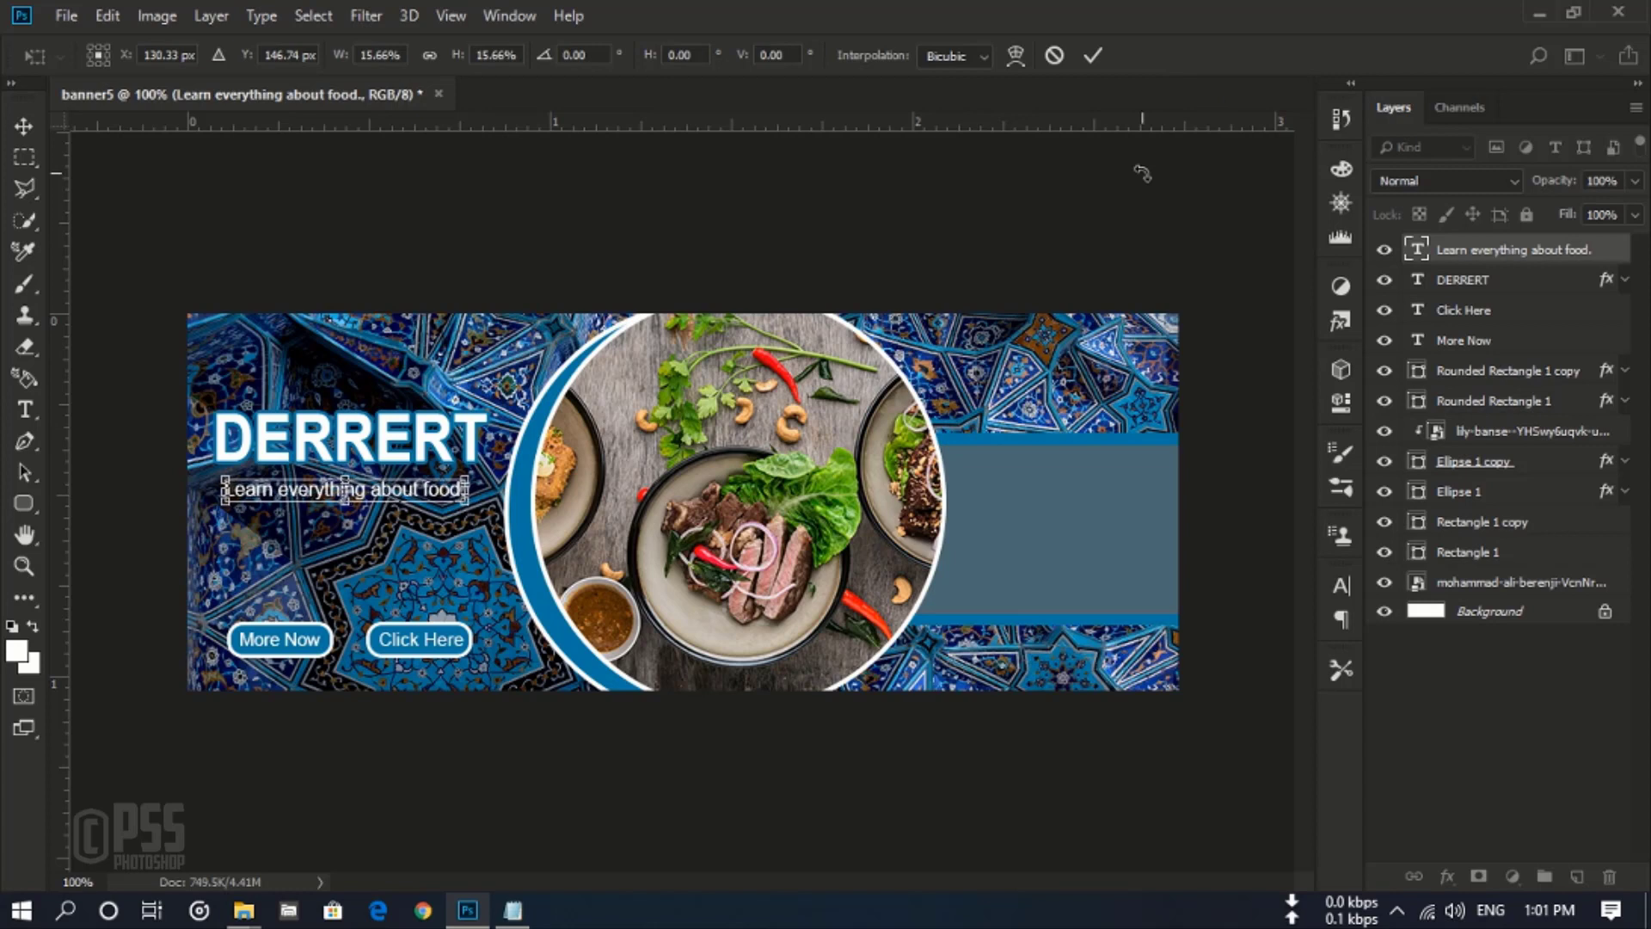
click(1086, 54)
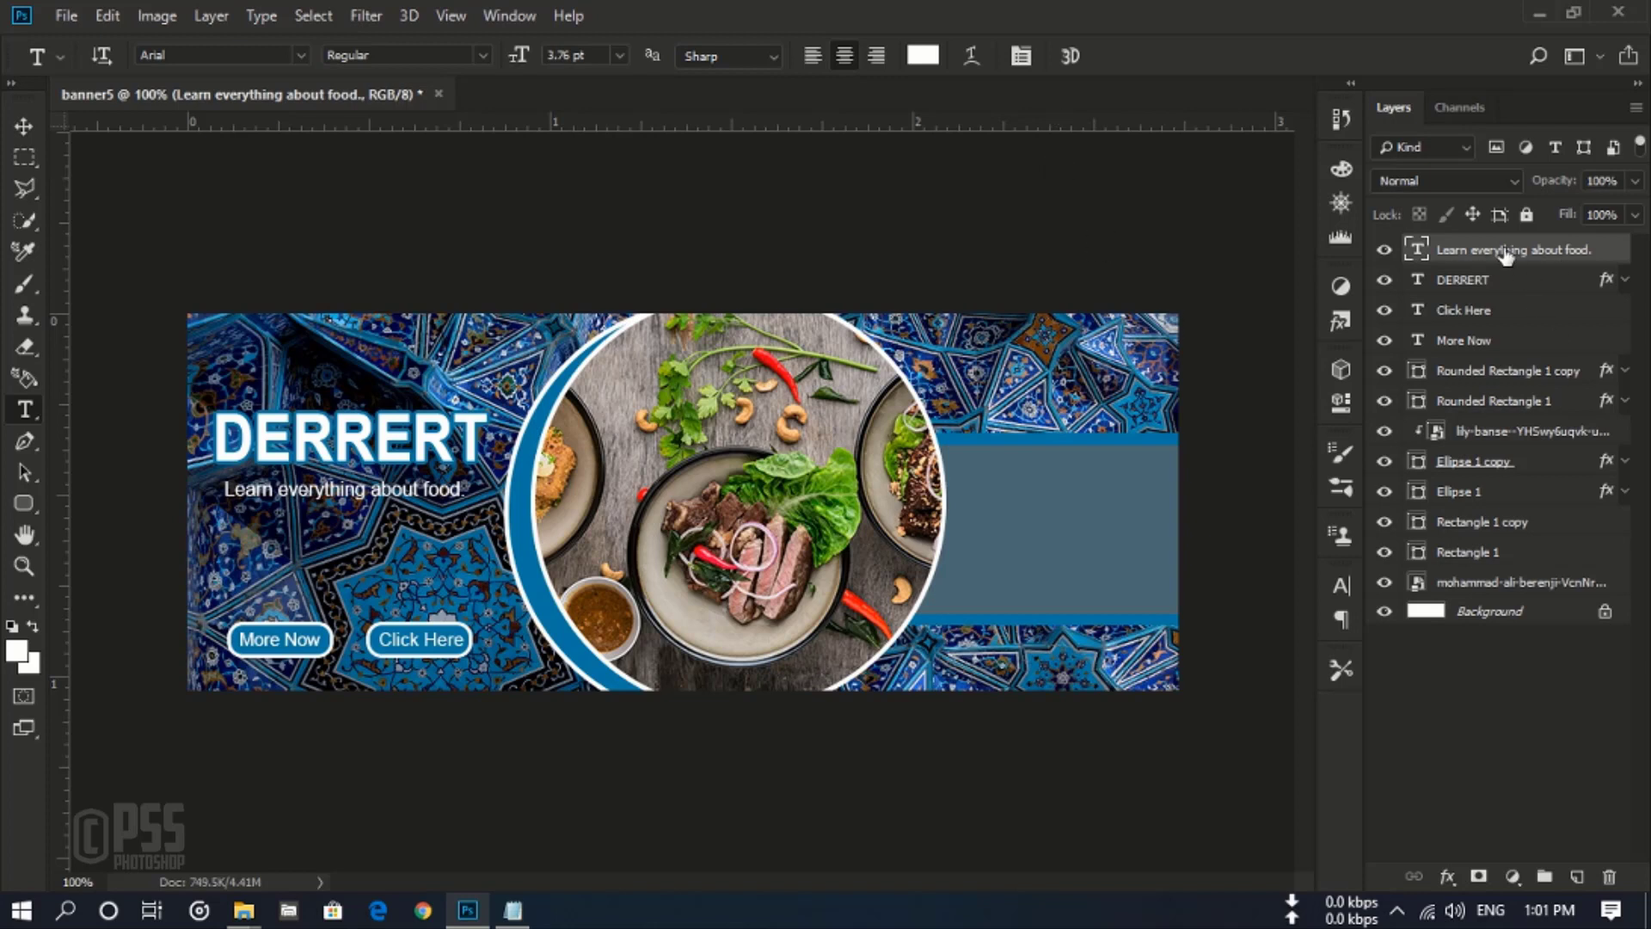
Step: Add the contact phone number in Arial Regular 24 pt on a new top layer, over the grey band
click(1576, 876)
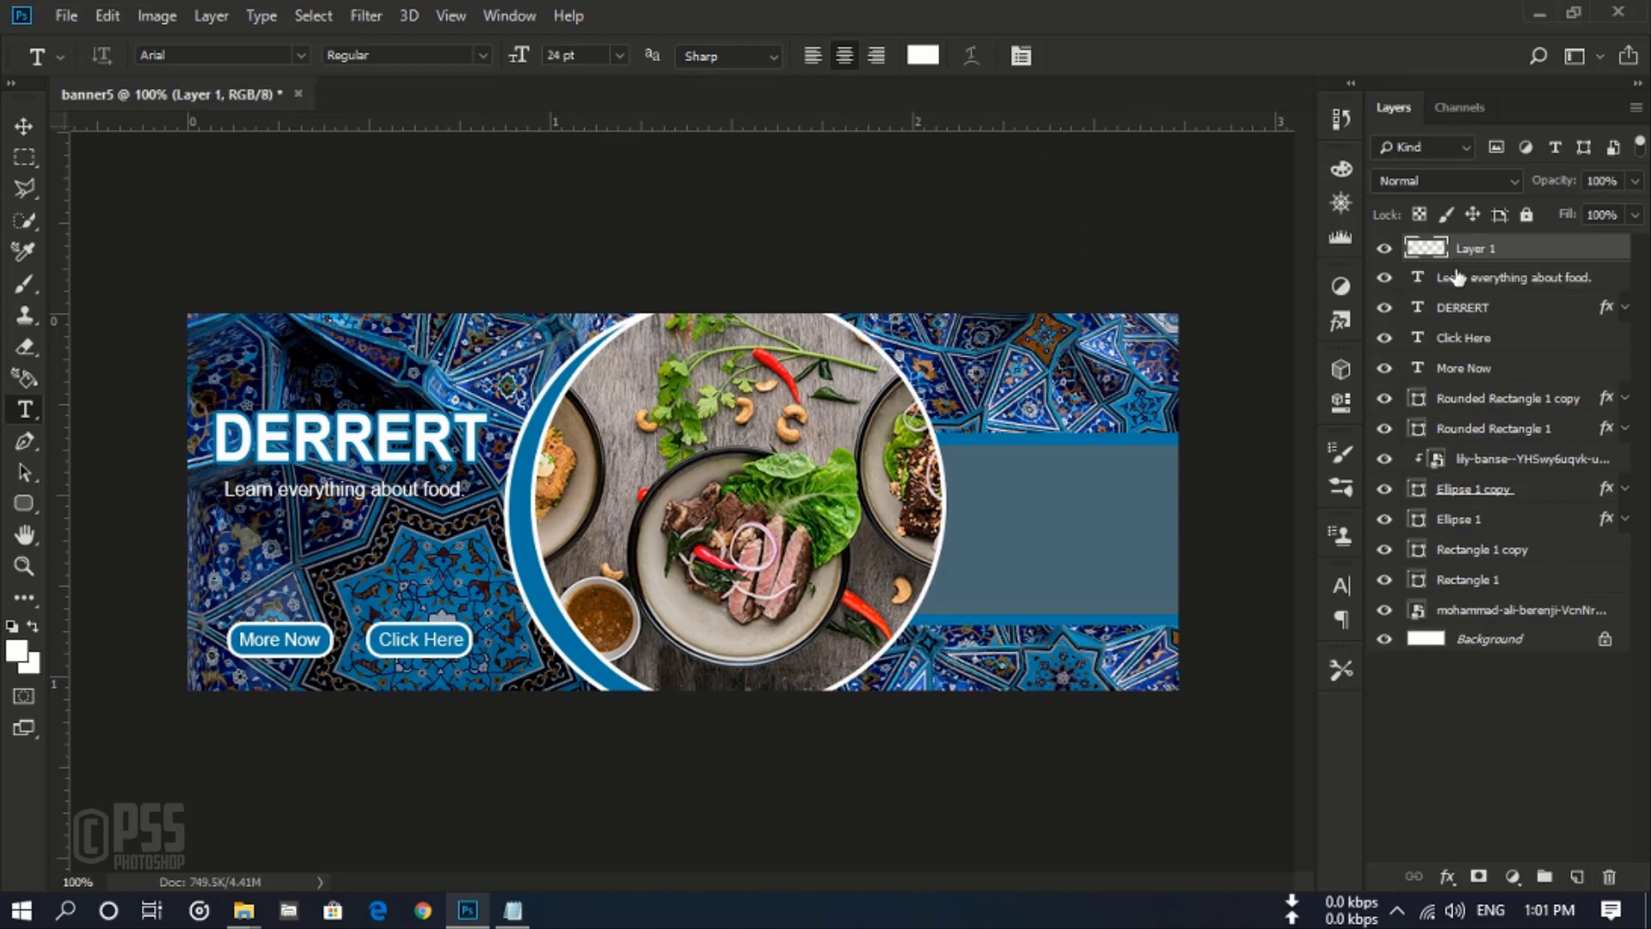
click(1010, 514)
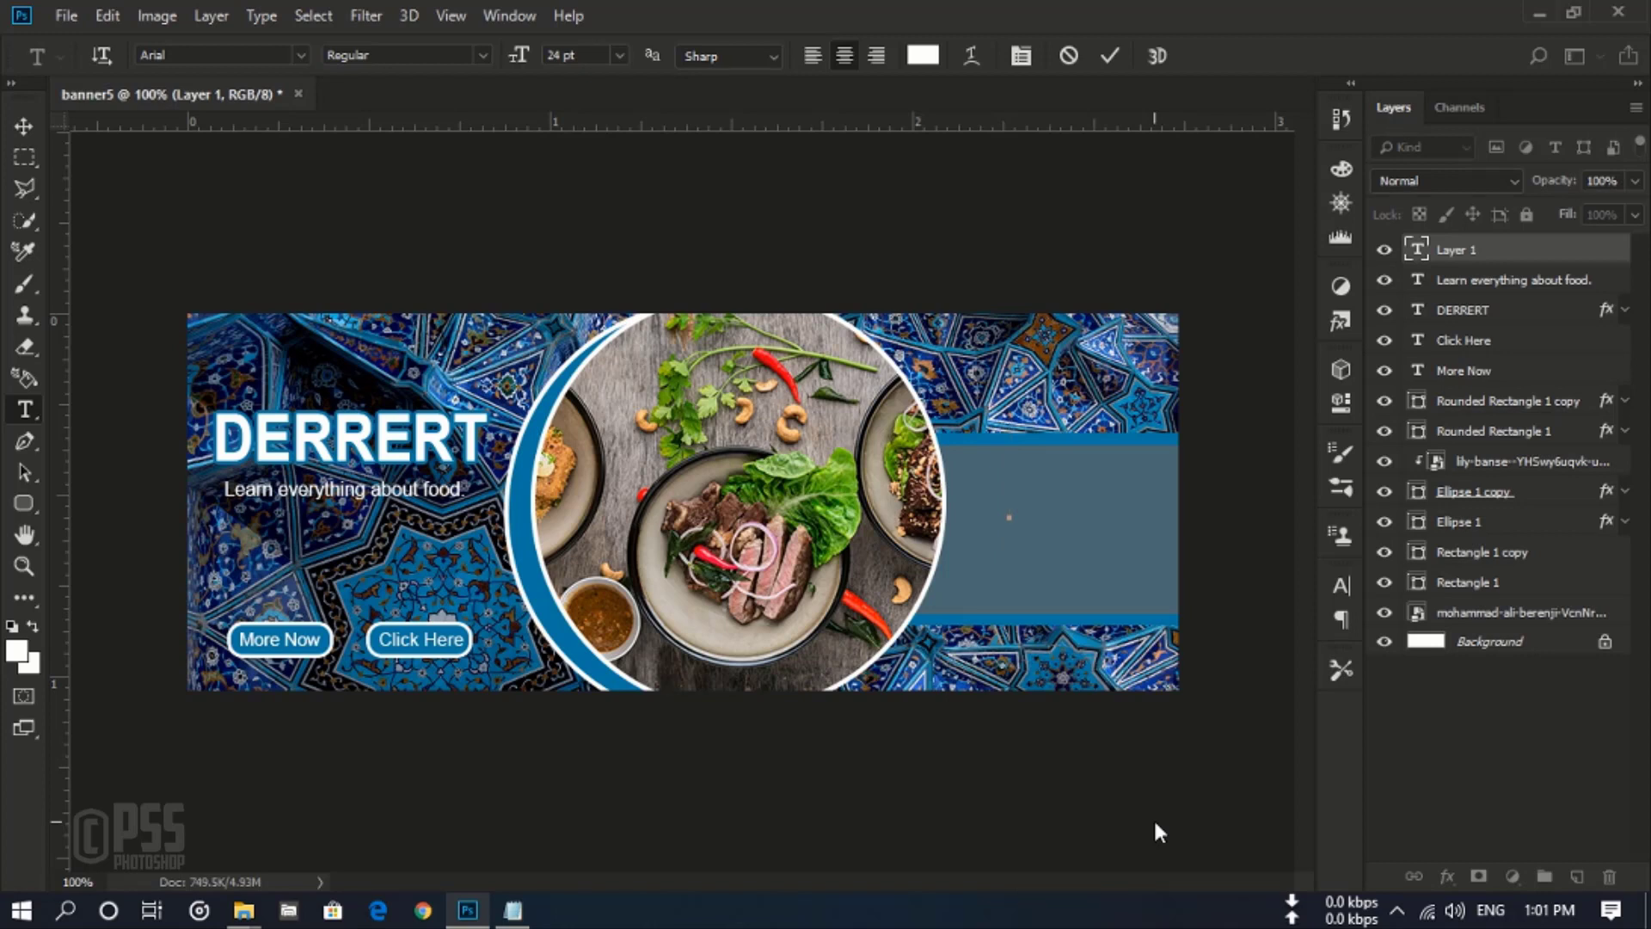
text(+o2)
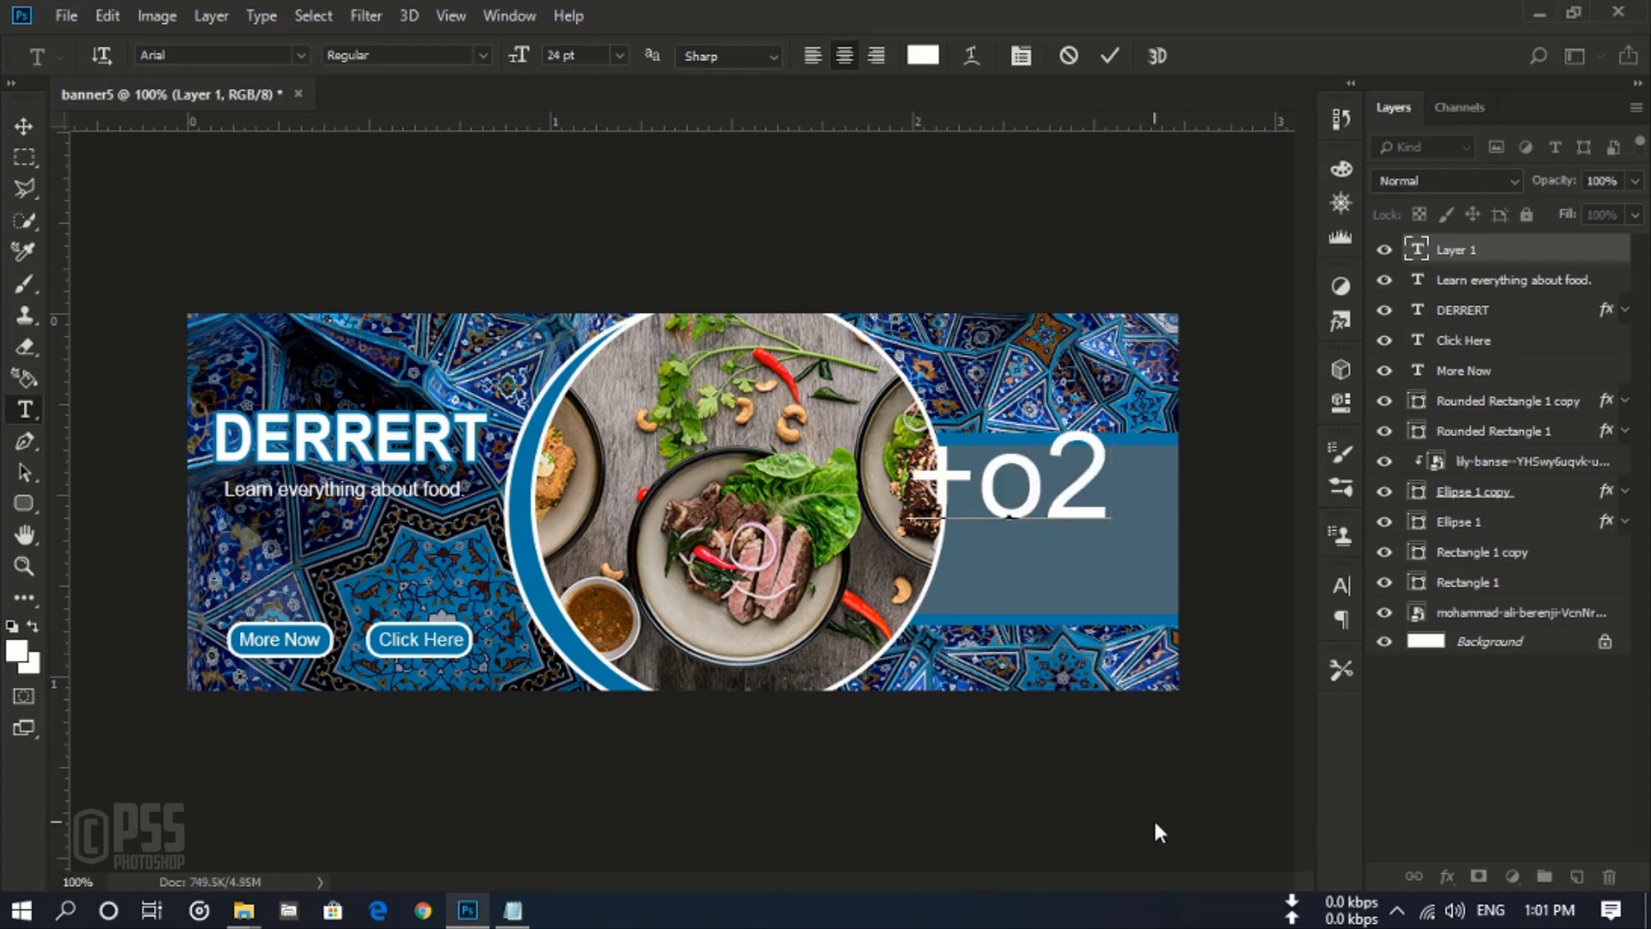
text(745630)
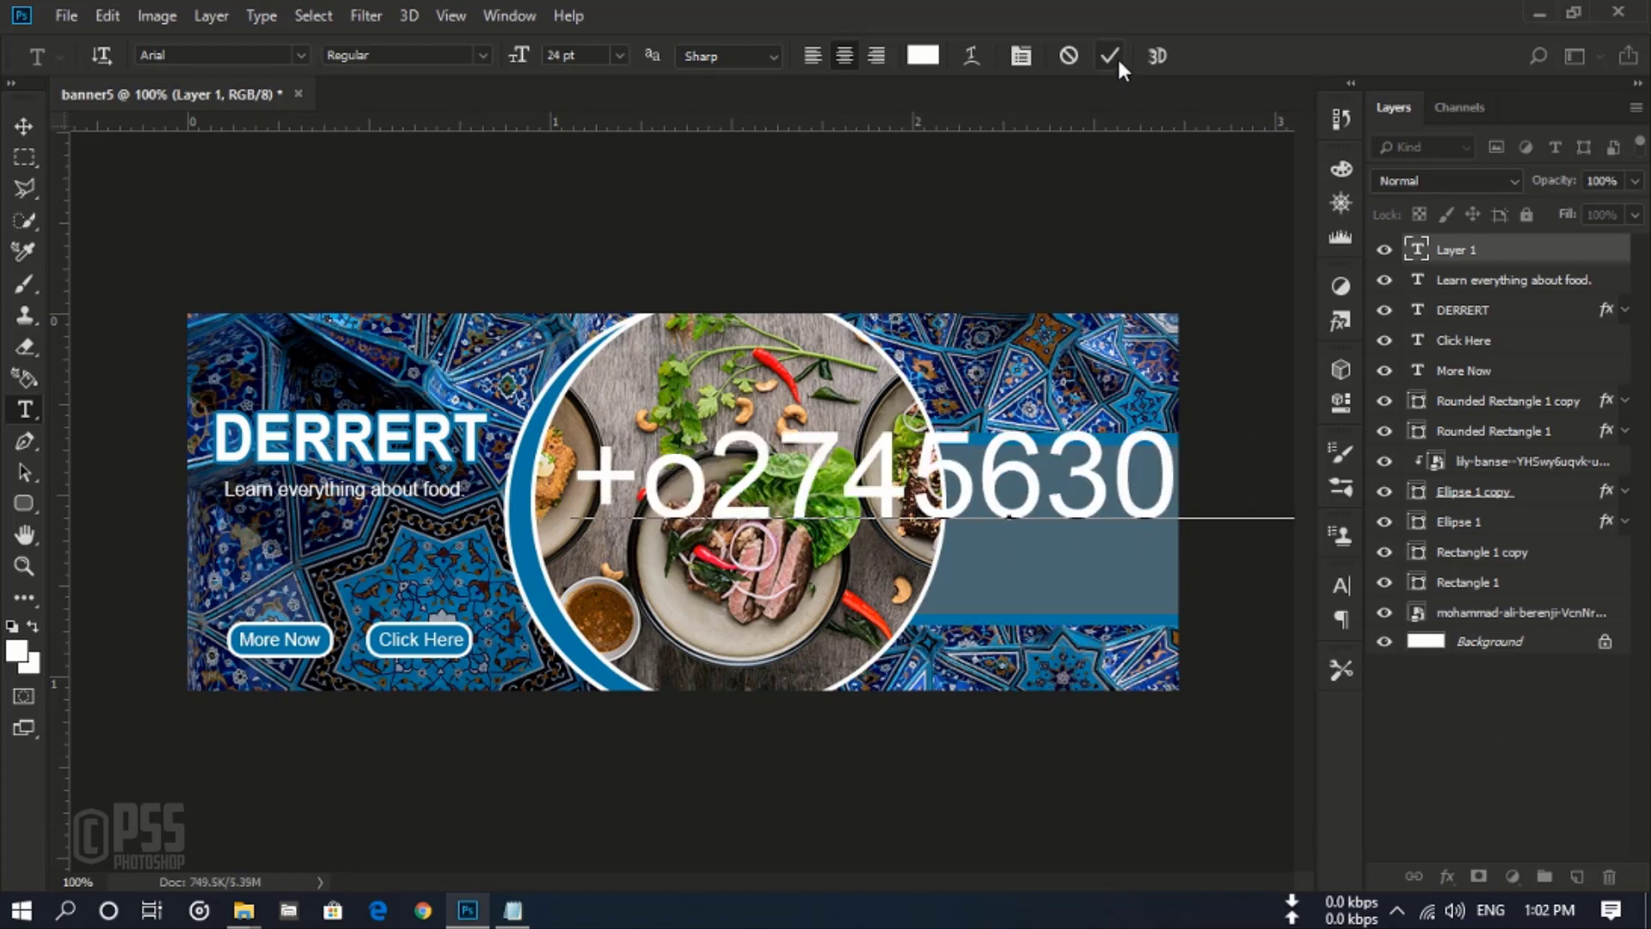
click(1110, 55)
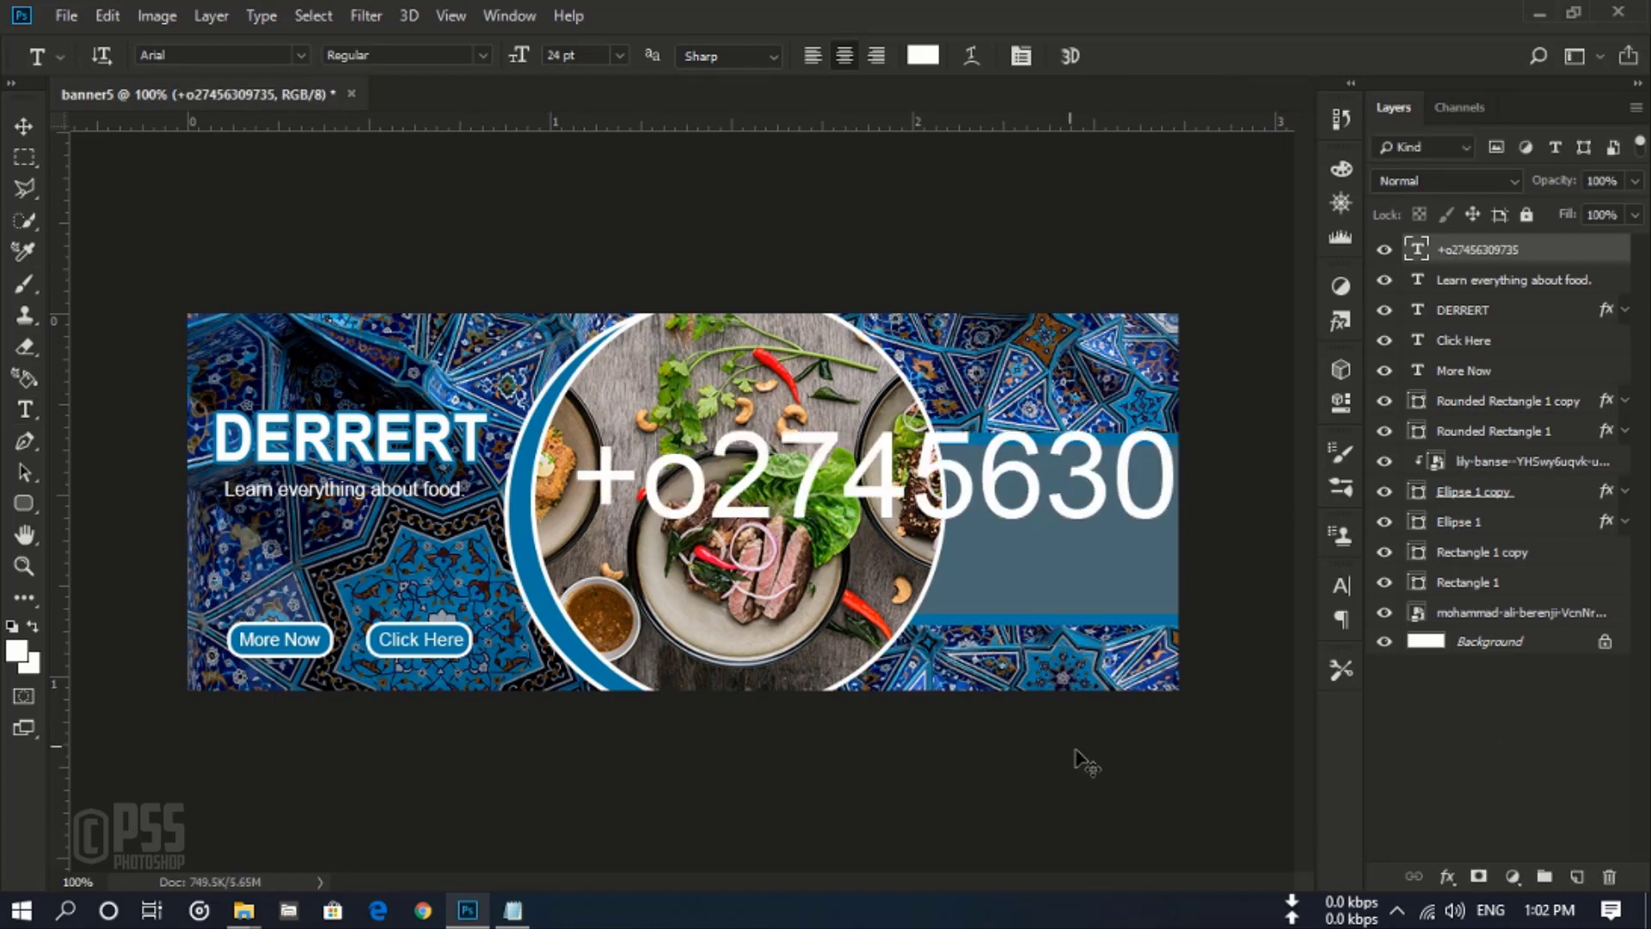
Step: Scale the contact phone number proportionally to about 17.9% and position it in the upper part of the grey band
key(ctrl+t)
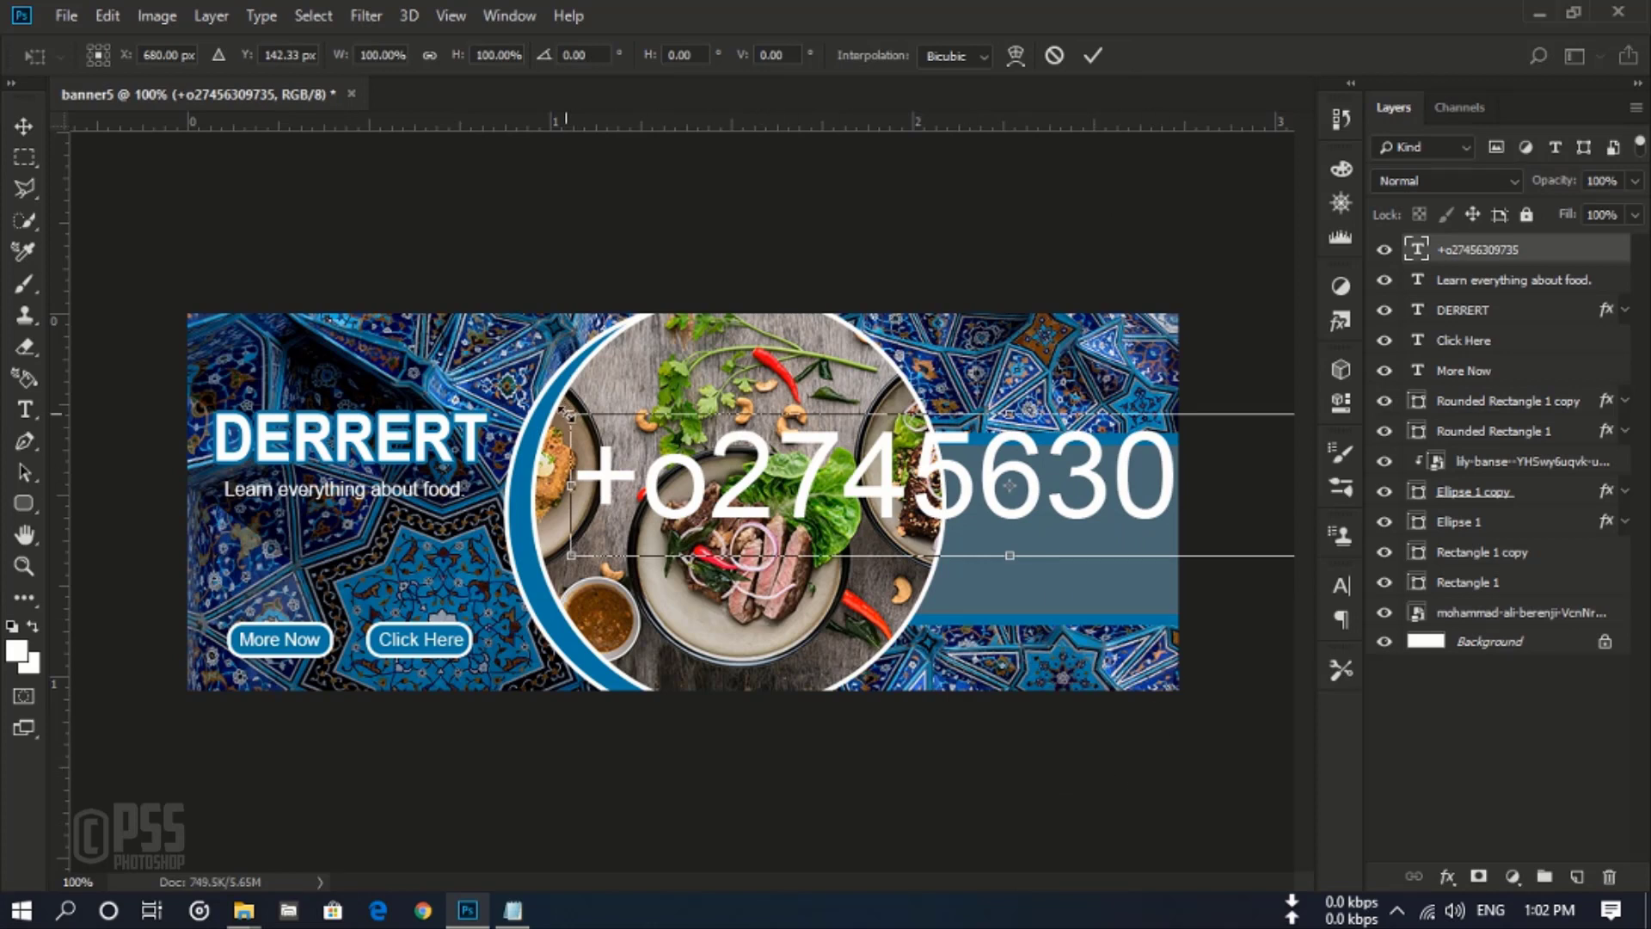
drag(569, 415, 970, 479)
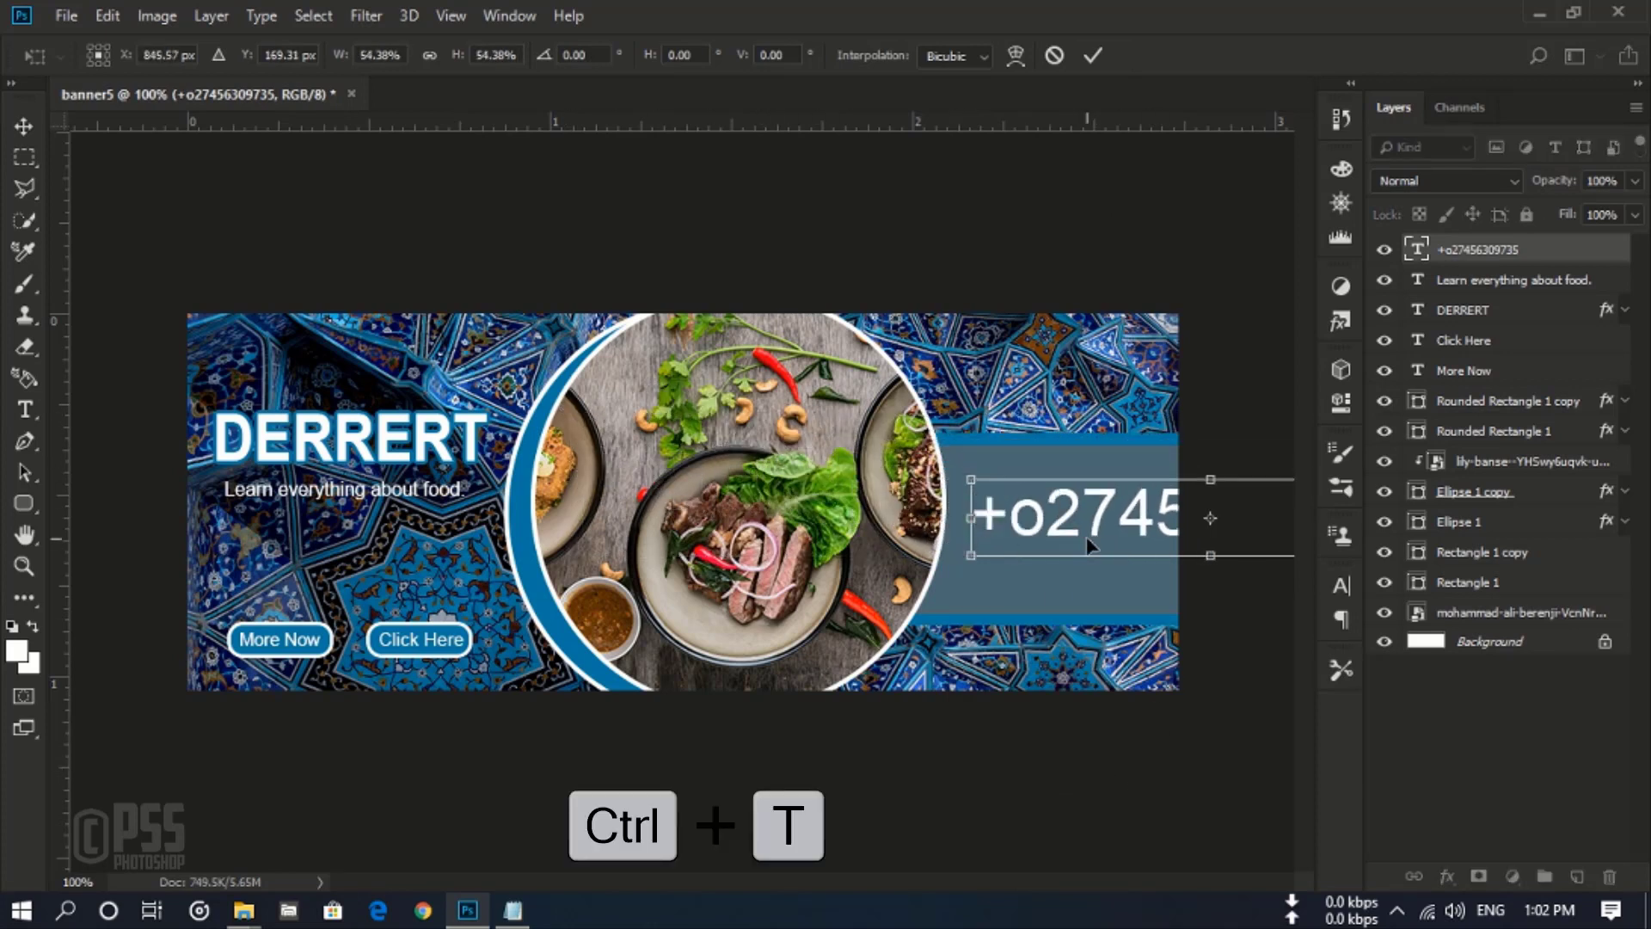
drag(1111, 516, 843, 478)
drag(1179, 479, 1120, 504)
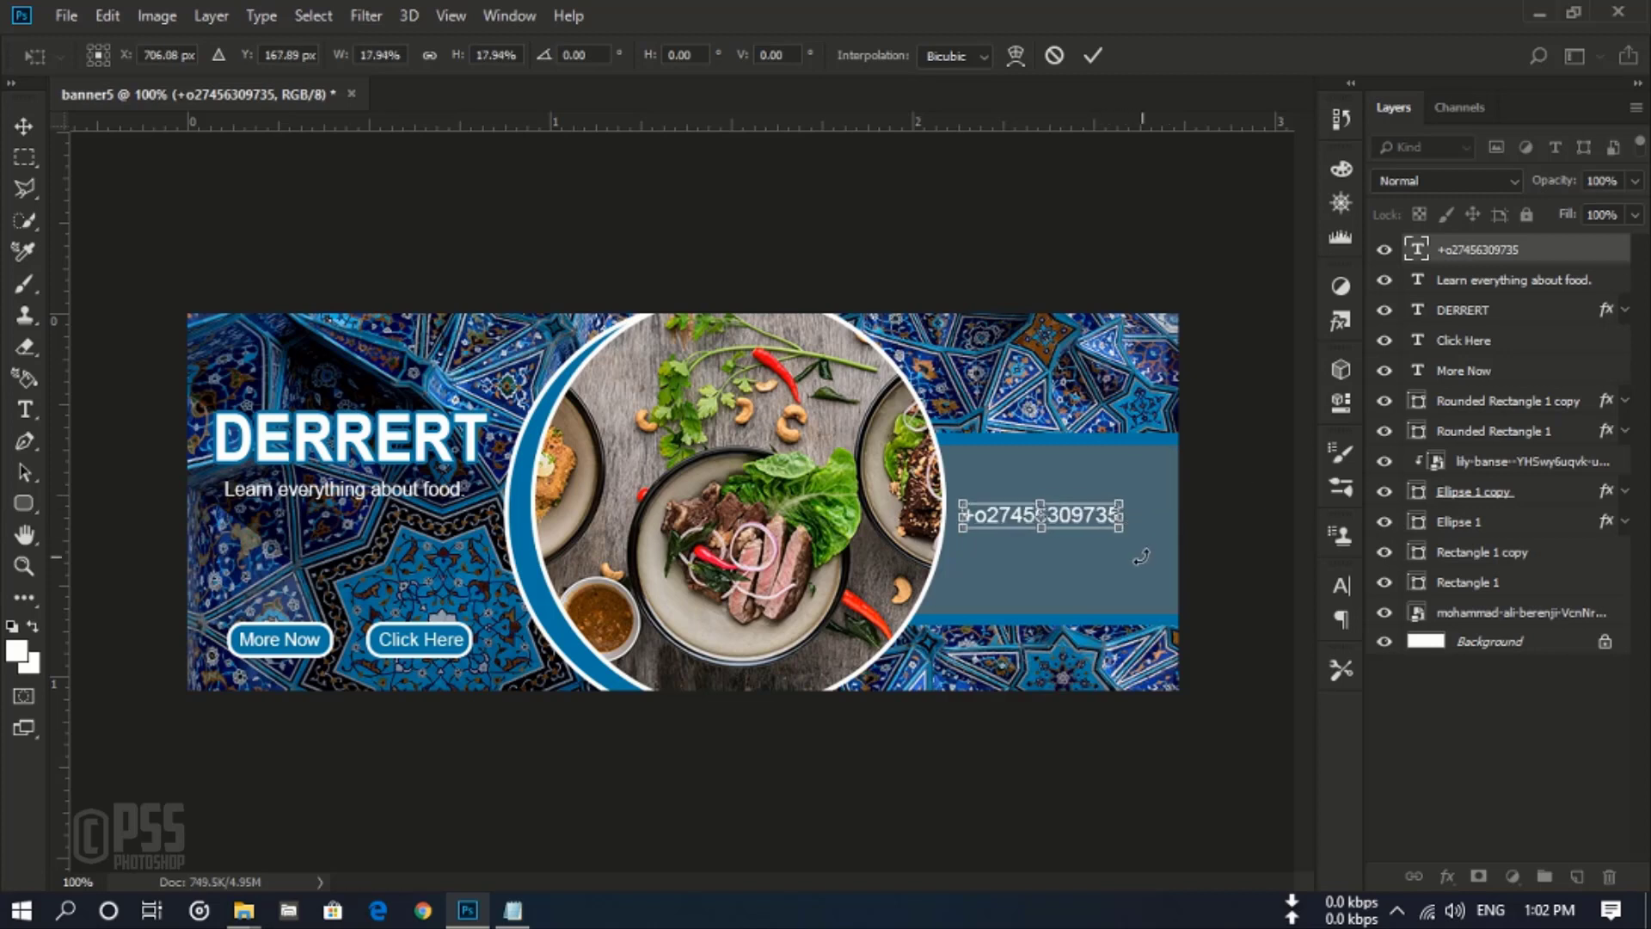
drag(1085, 519, 1101, 508)
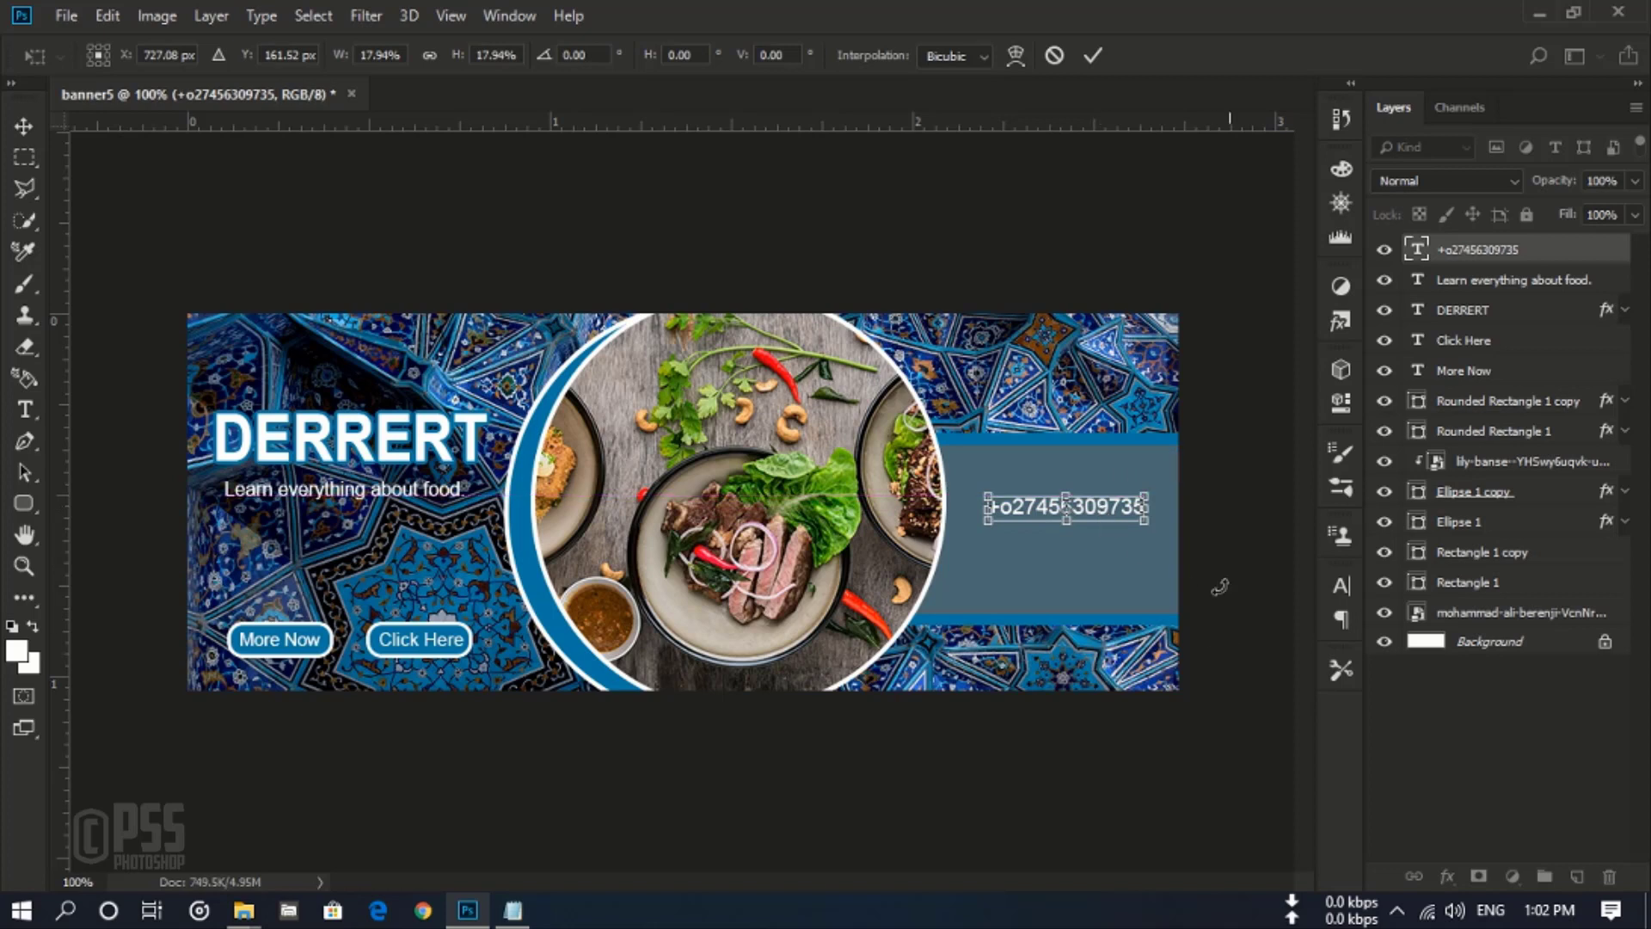
click(1093, 55)
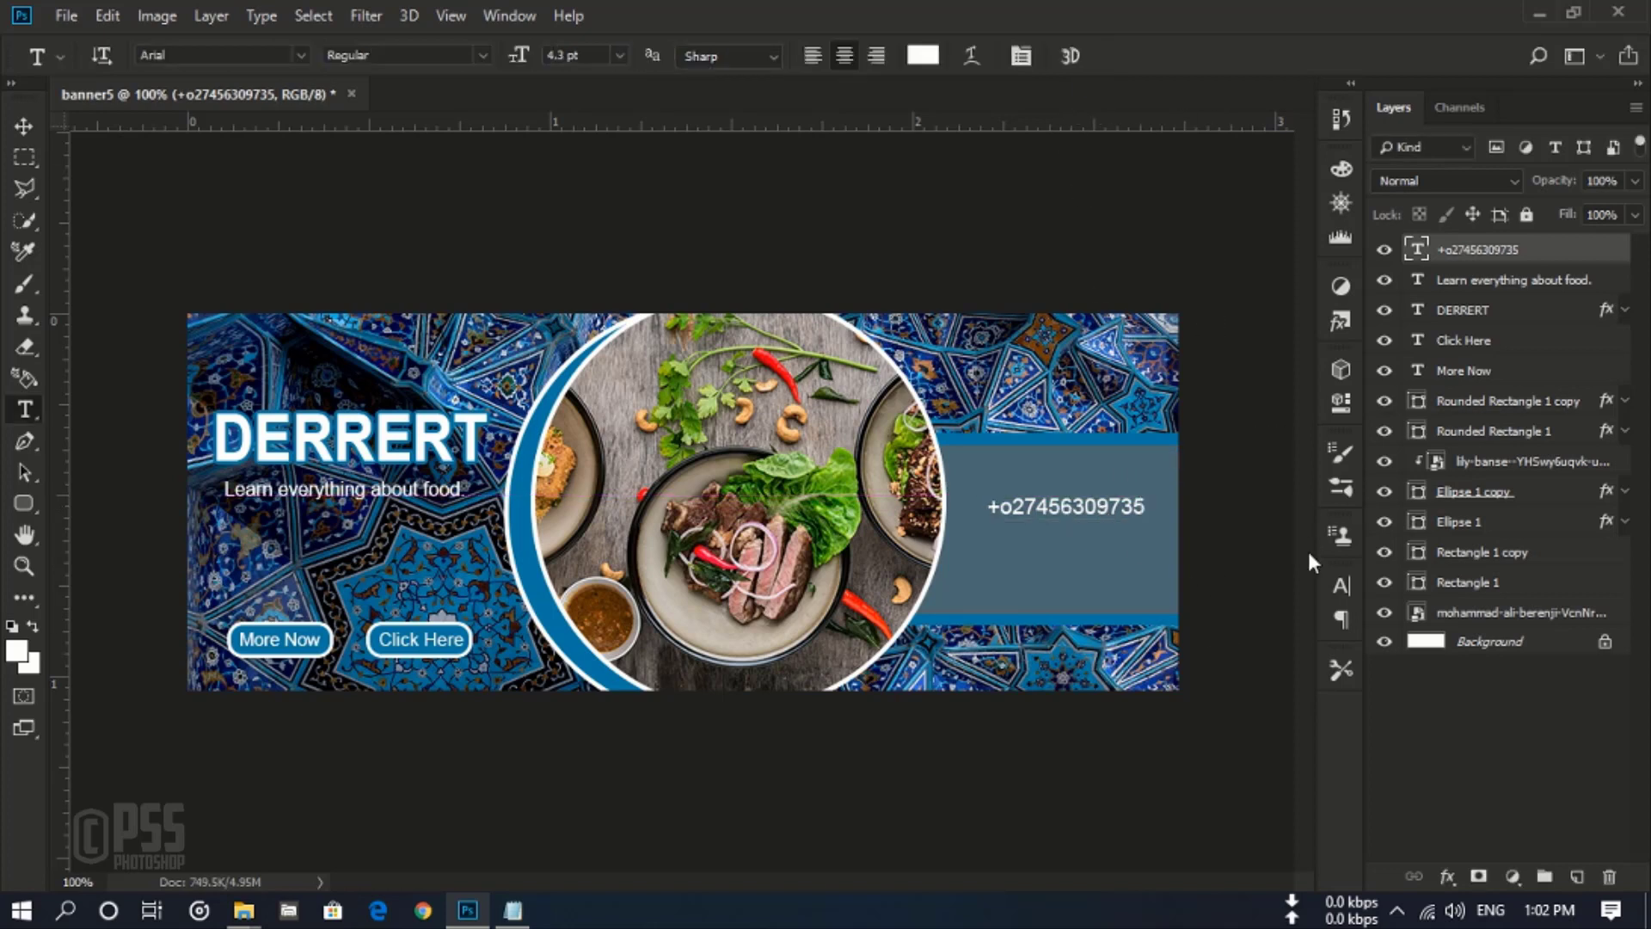
Step: Add the contact e-mail address in Arial Regular 24 pt on a new top layer, over the grey band
click(1576, 876)
click(994, 550)
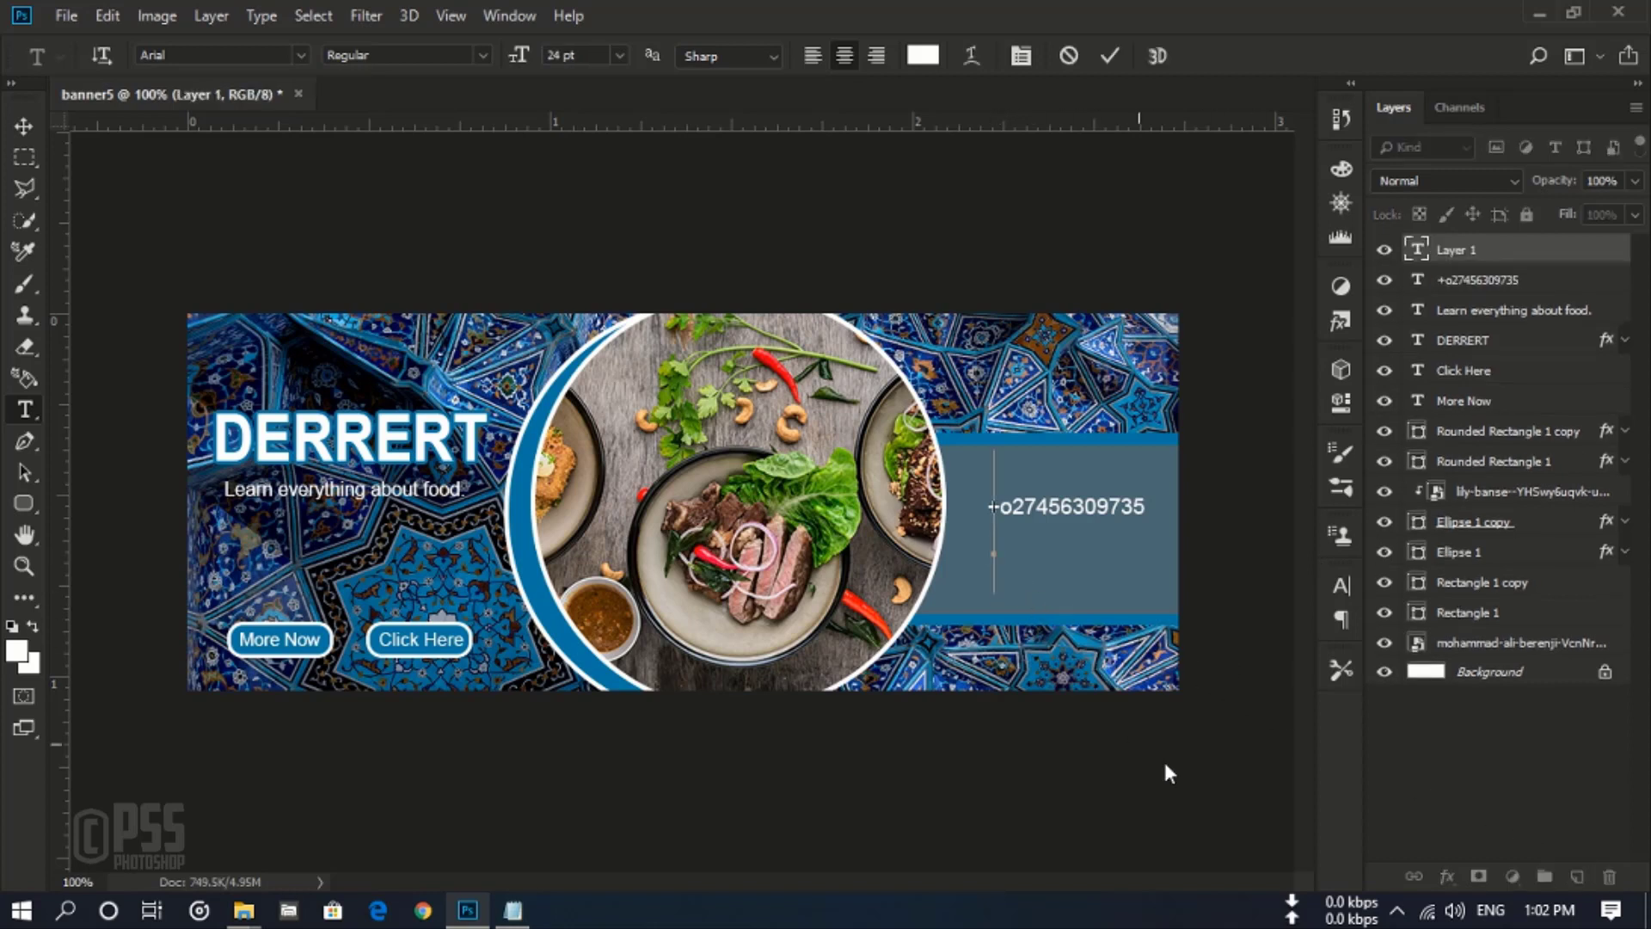
text(example)
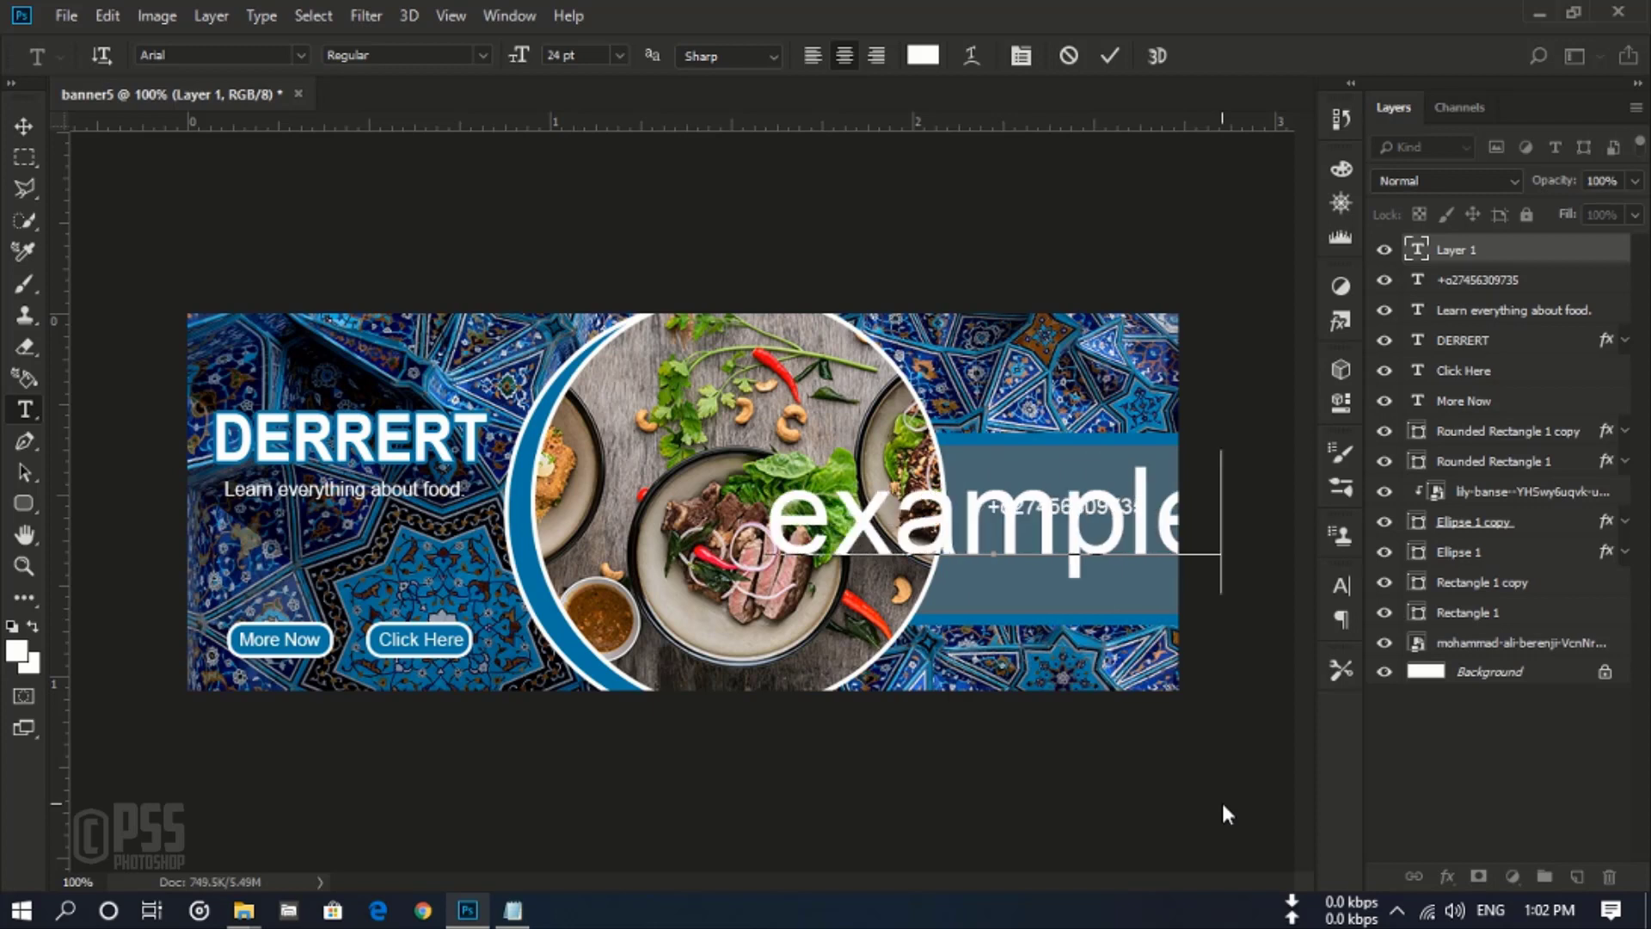
text(@gm)
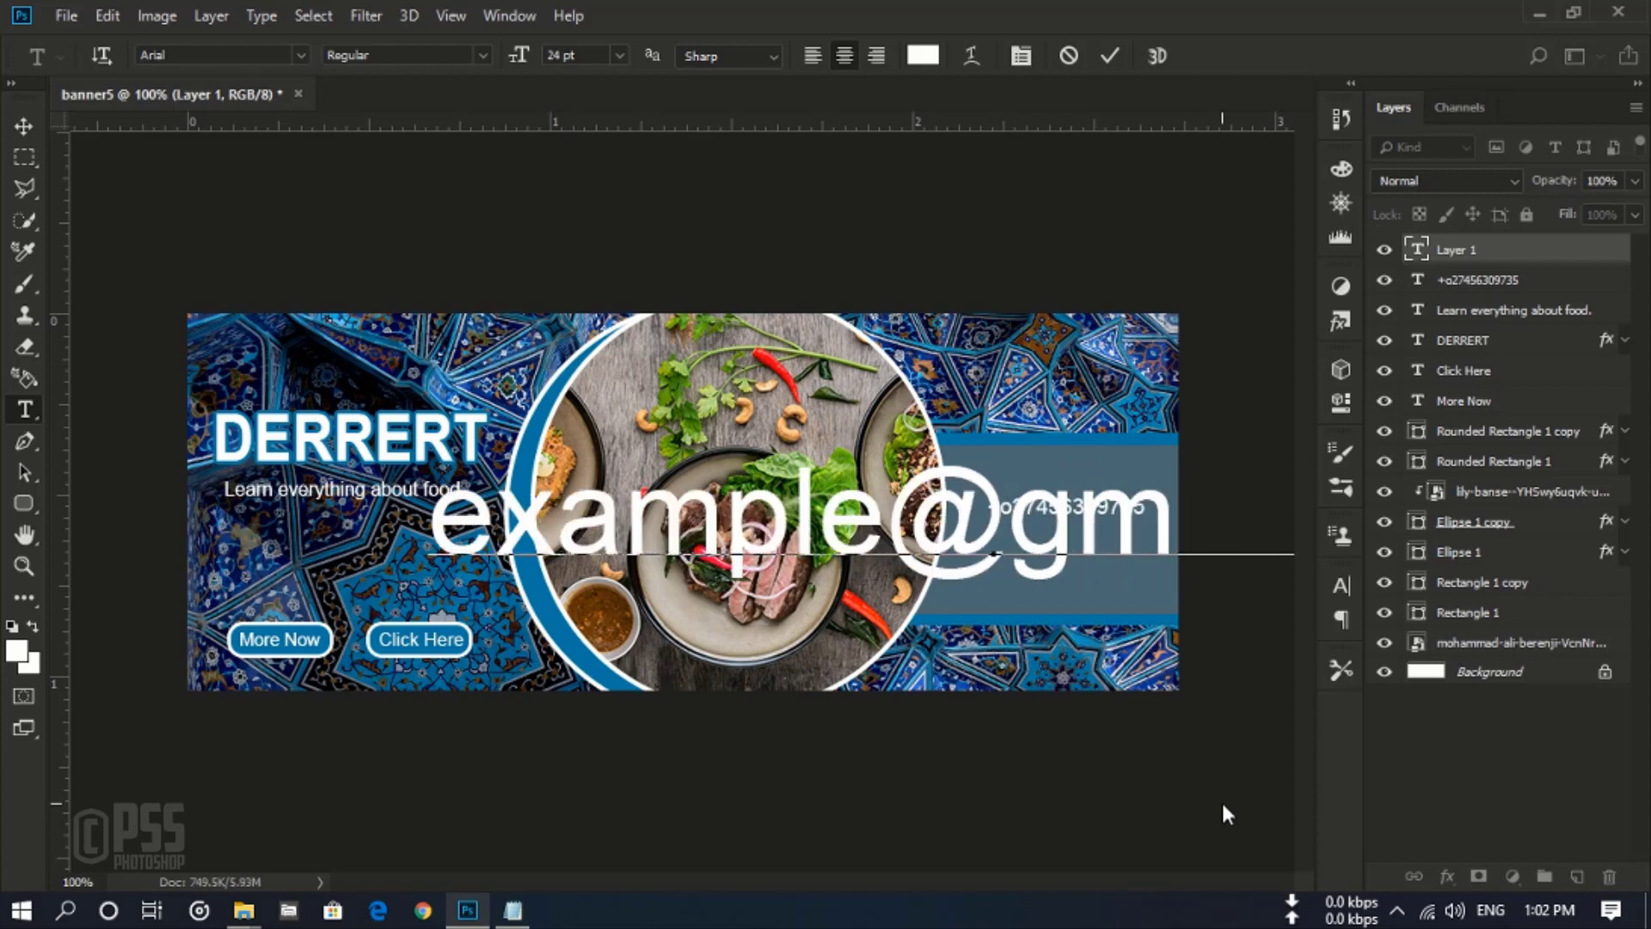
click(1117, 50)
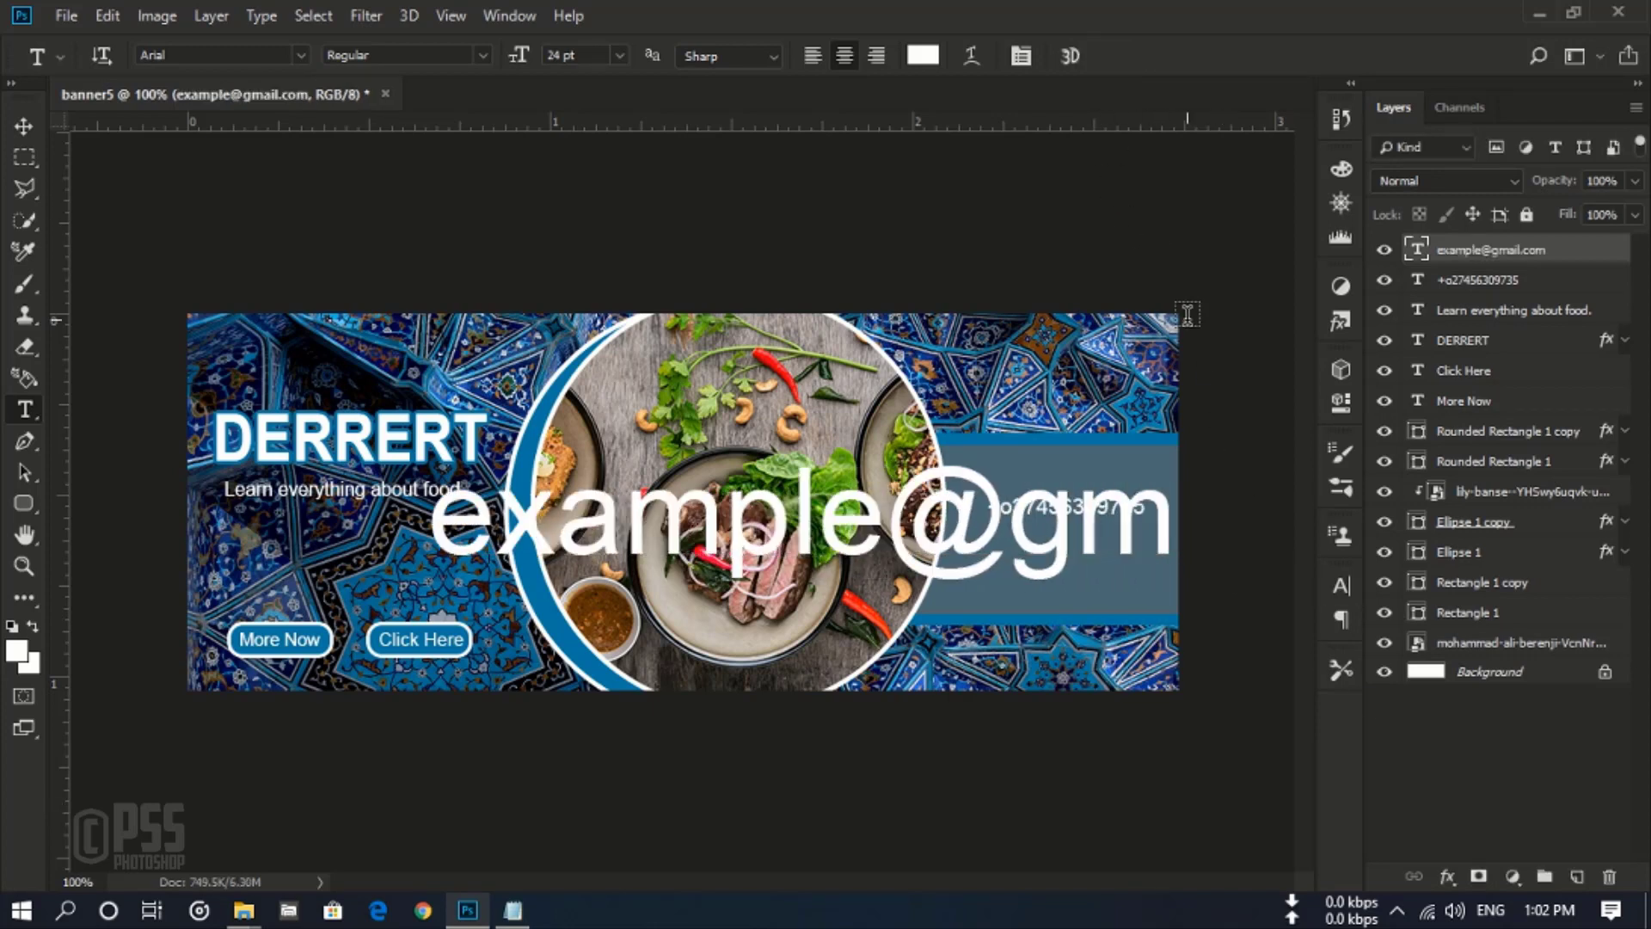
Step: Scale the contact e-mail proportionally to about 13.9% and place it directly under the phone number, matching its width
key(ctrl+t)
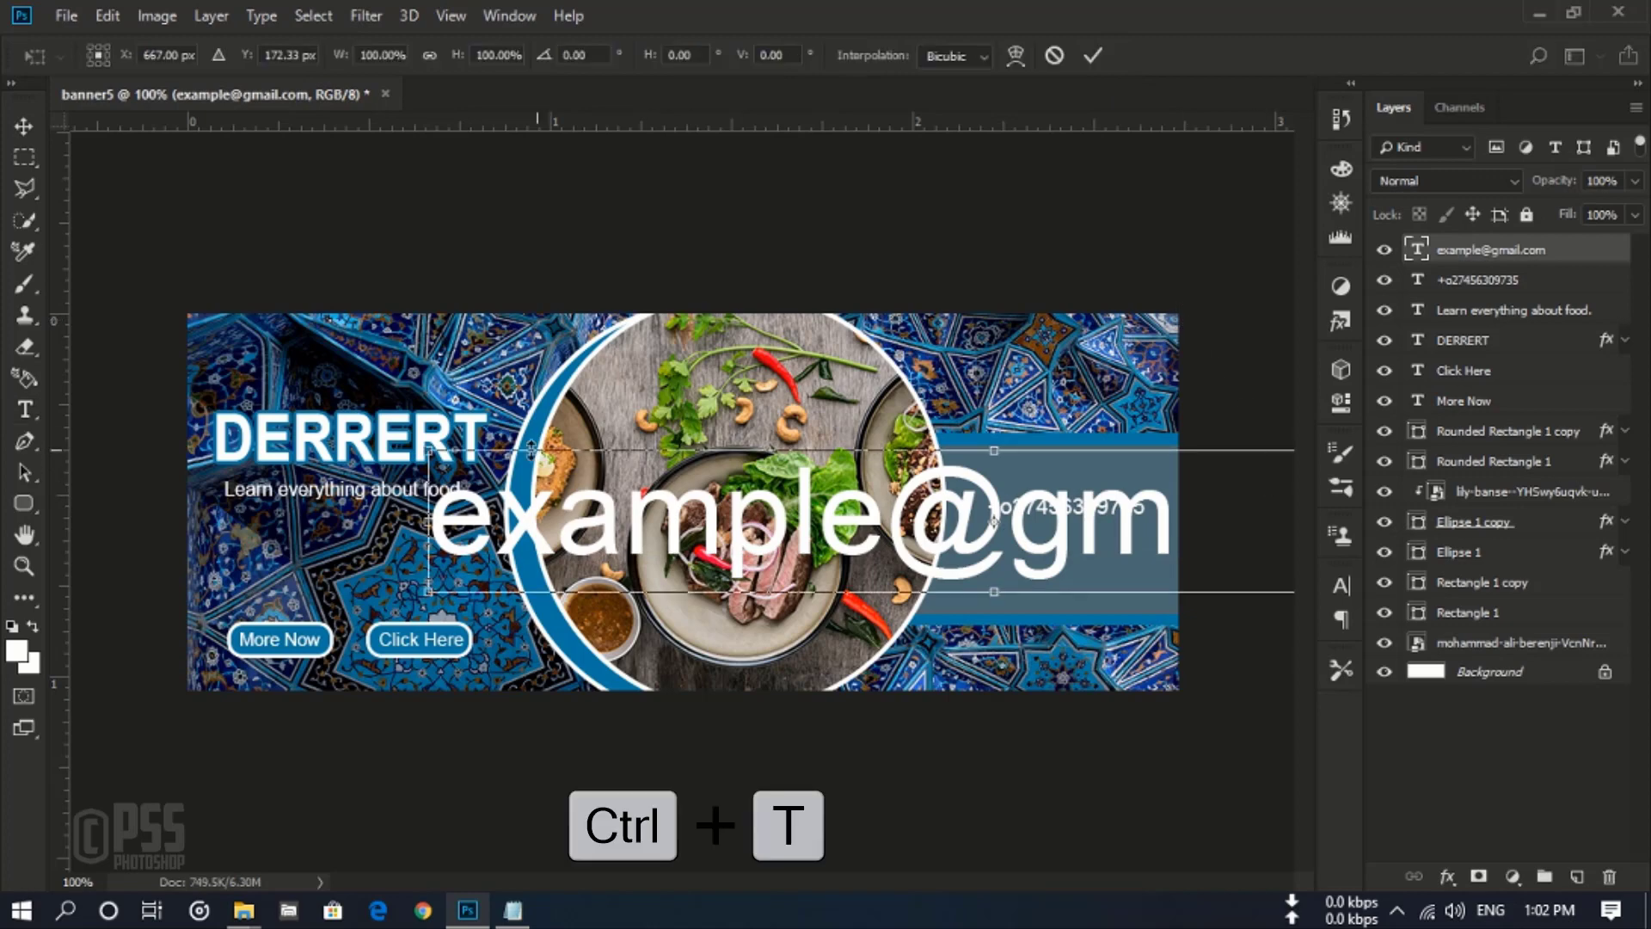
drag(430, 451, 1059, 530)
drag(1232, 568, 928, 531)
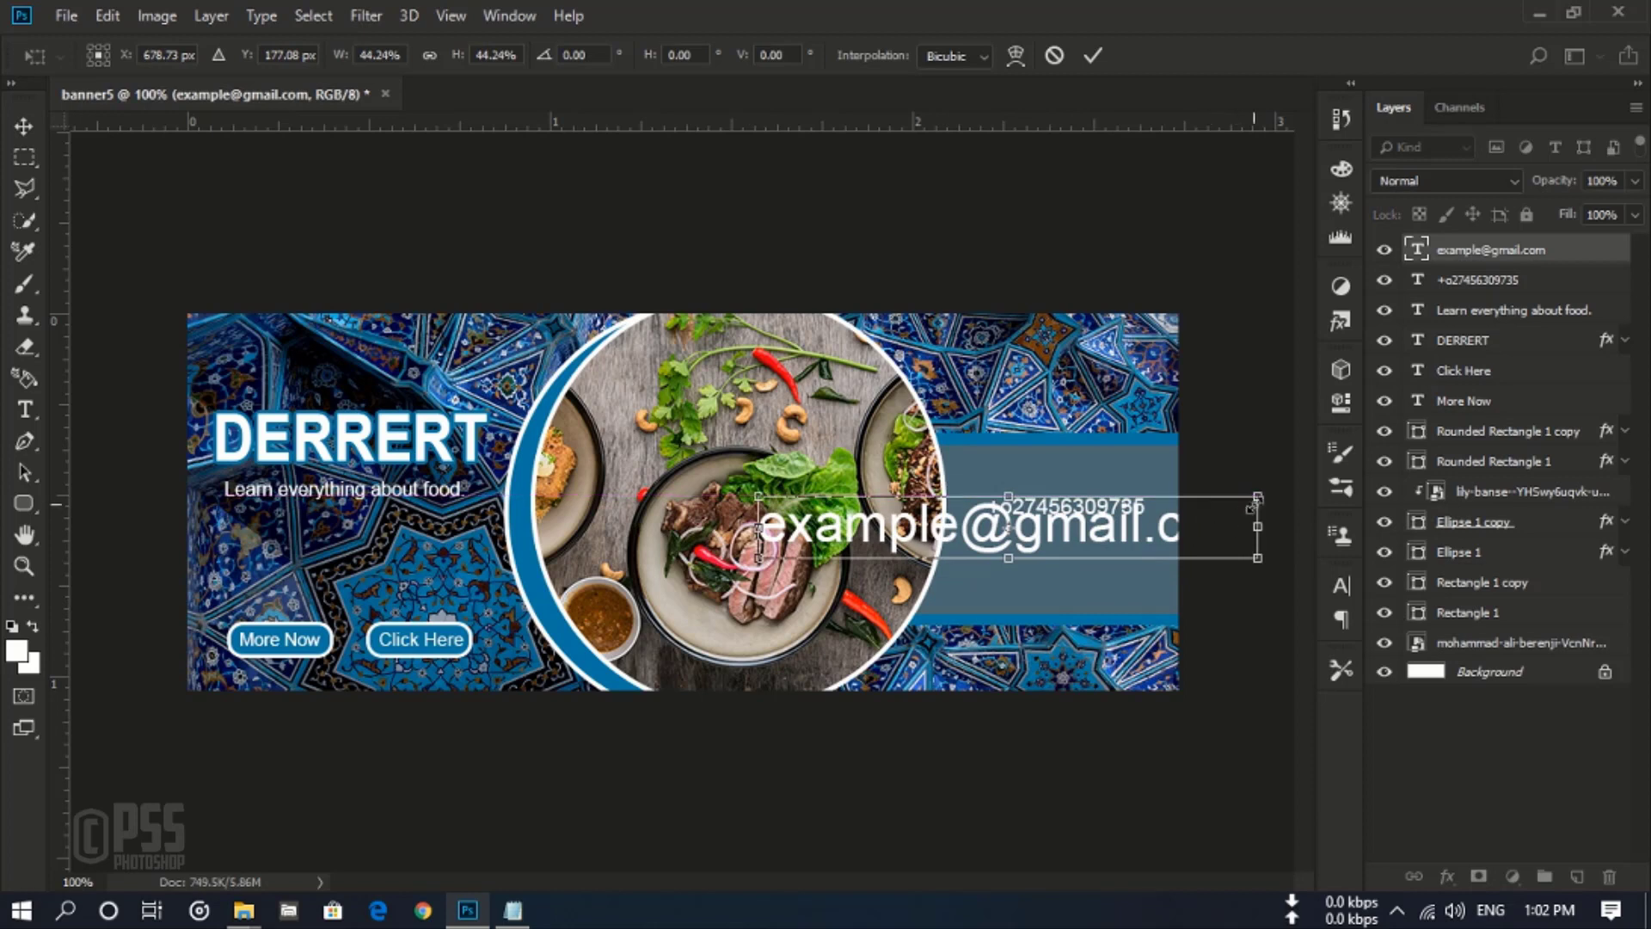
drag(1264, 554, 1122, 547)
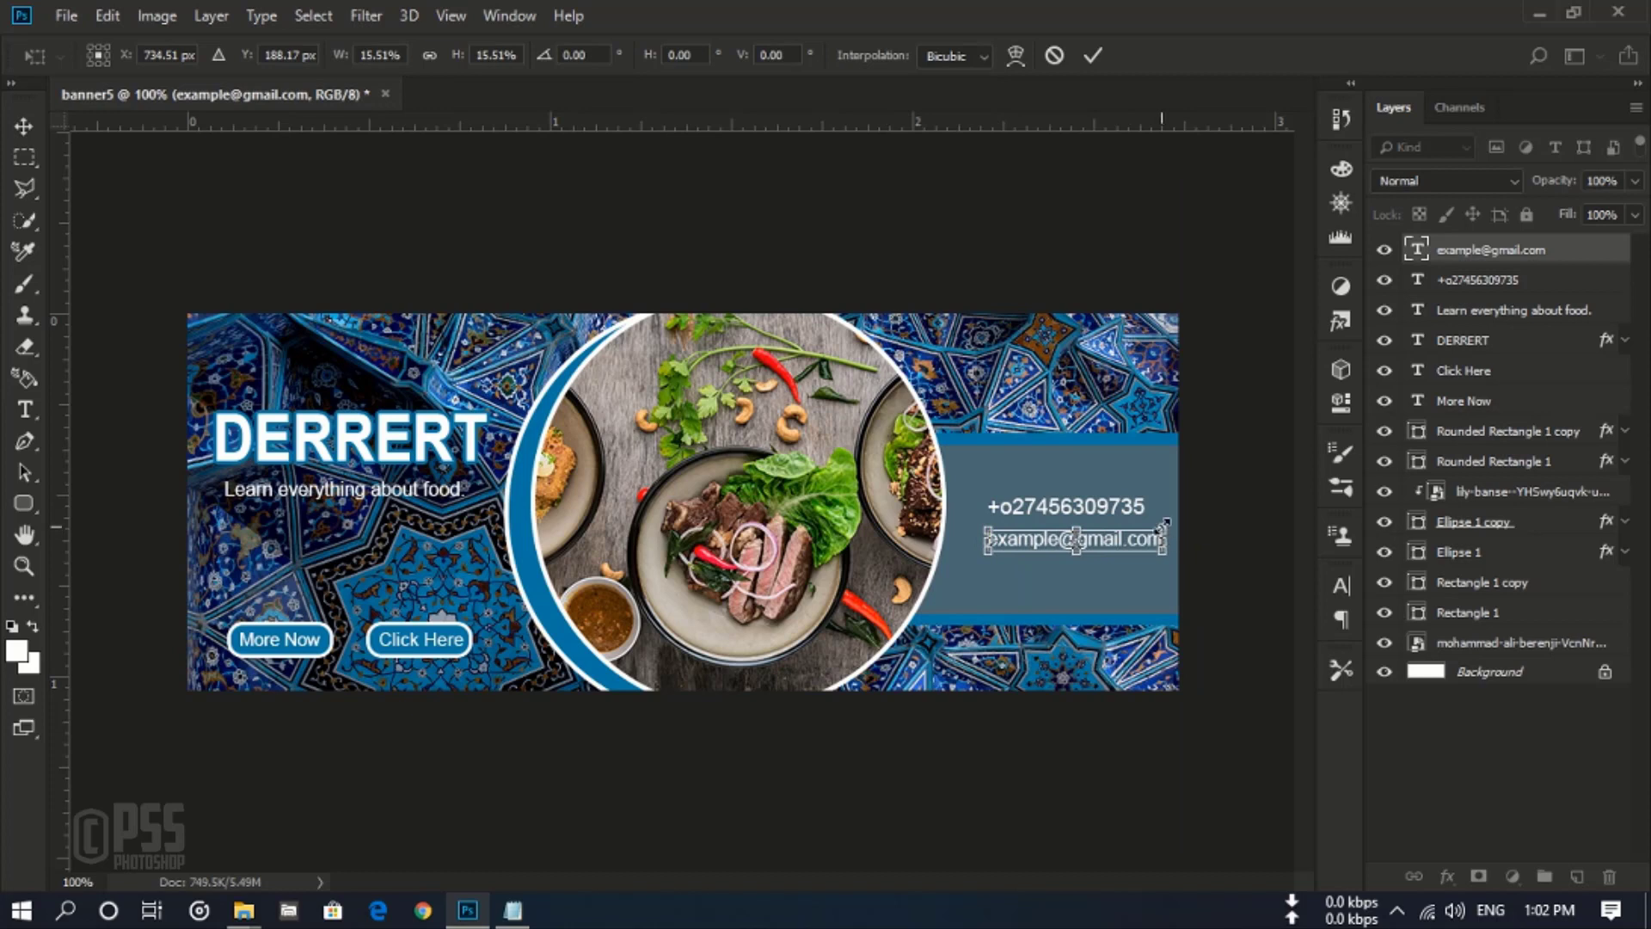
drag(1165, 522, 1118, 529)
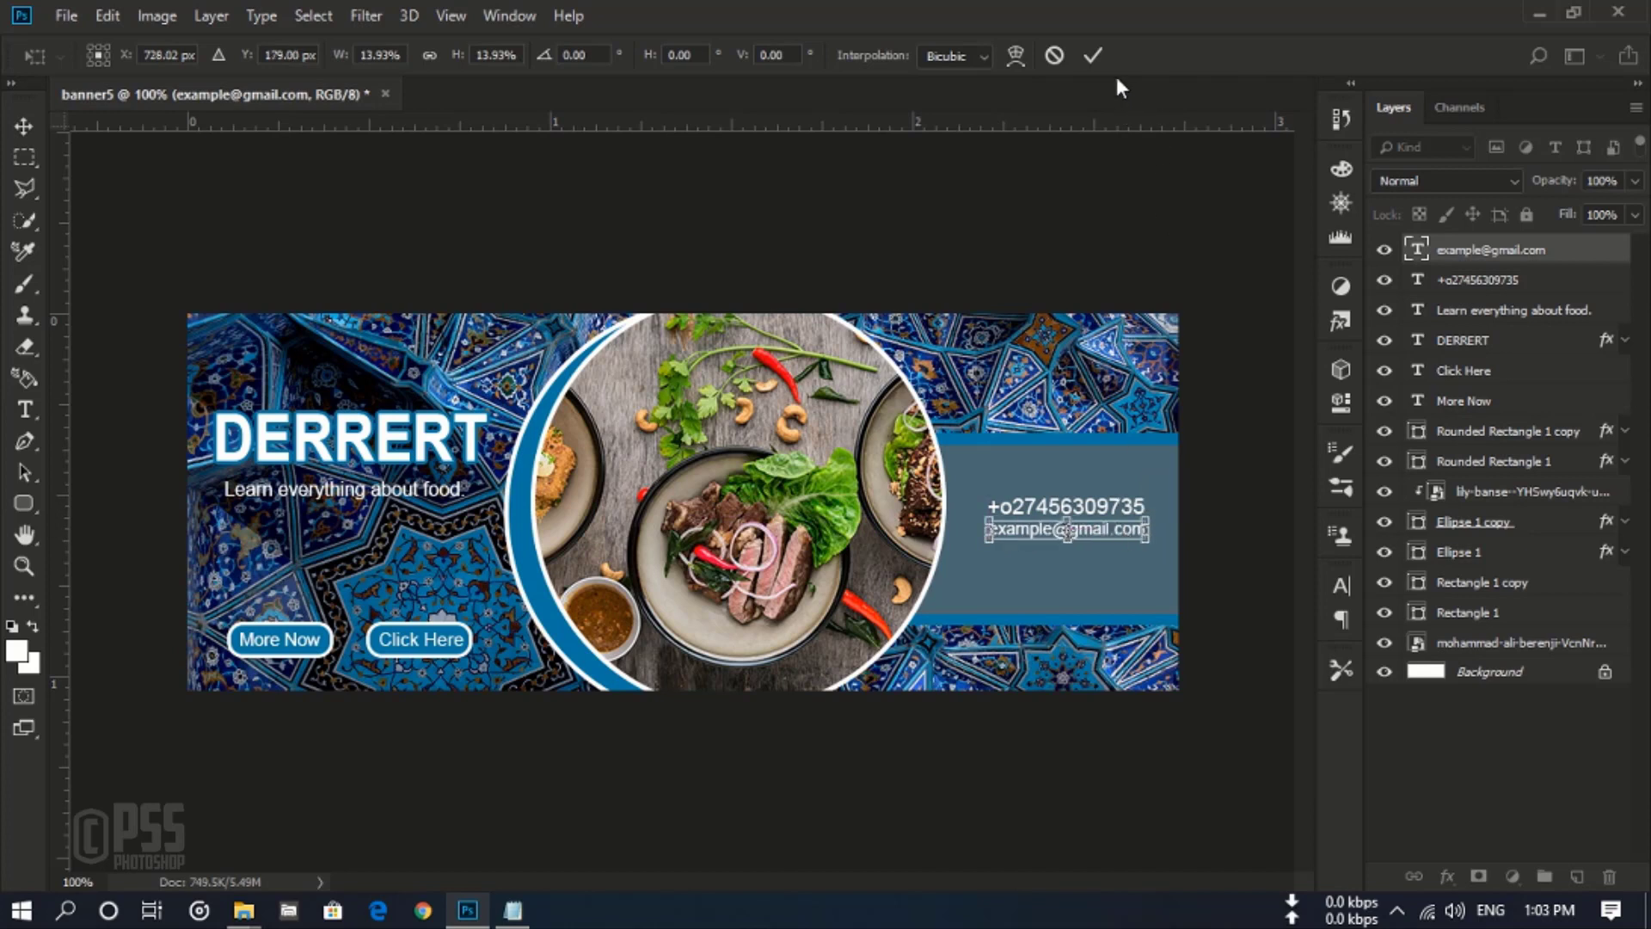
click(1092, 56)
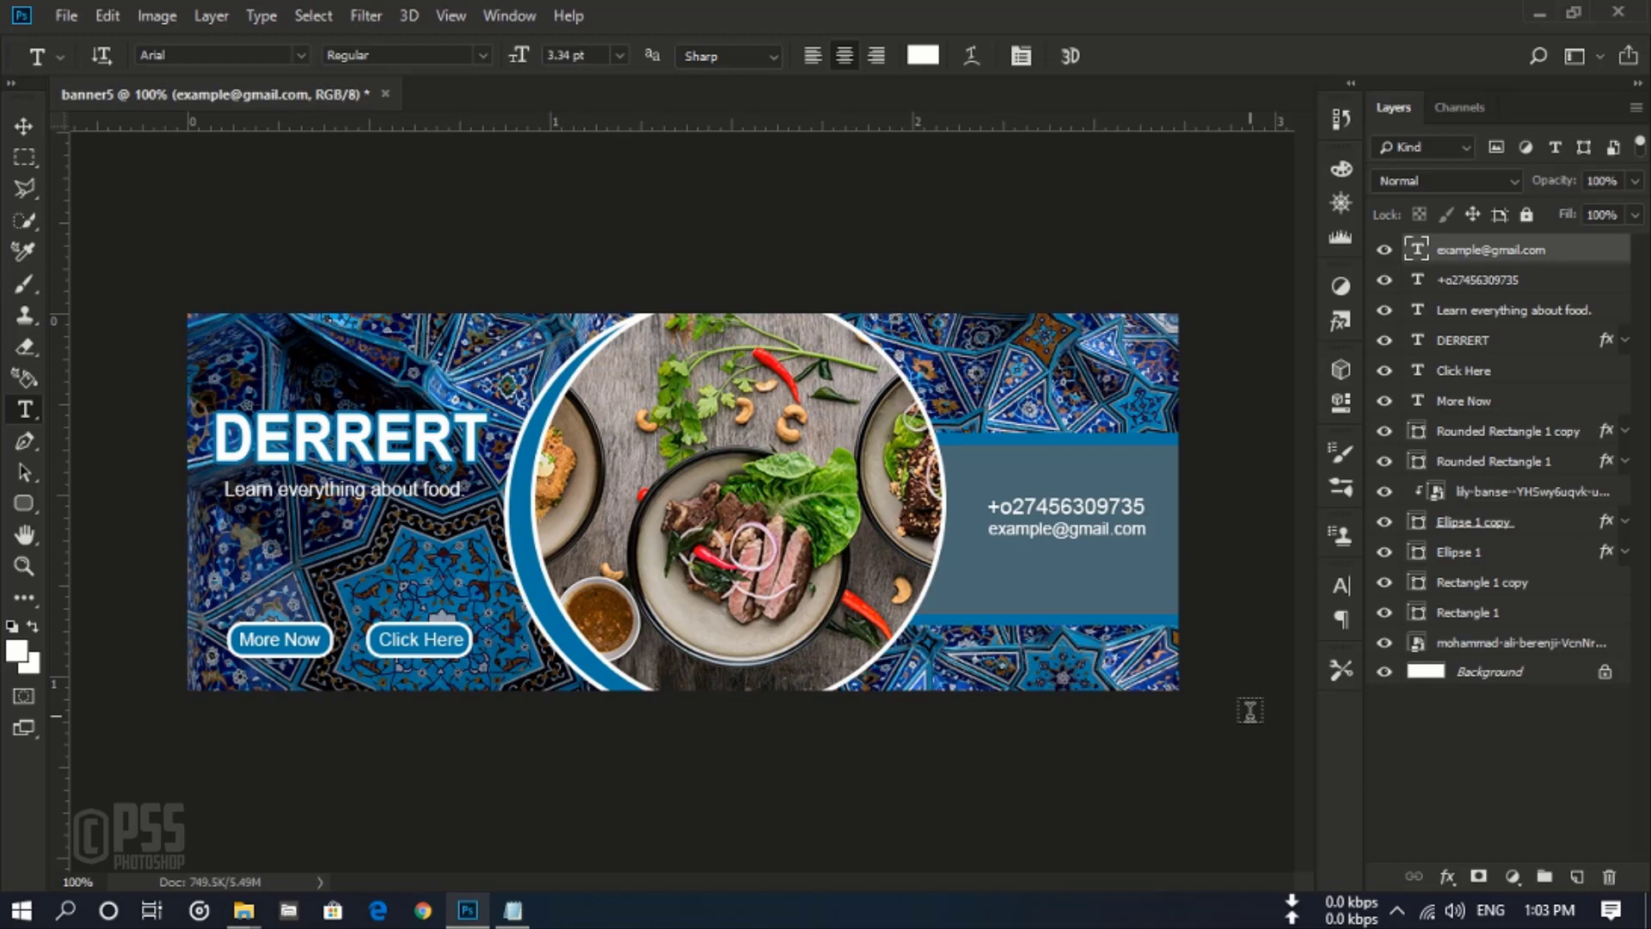
drag(54, 383, 983, 455)
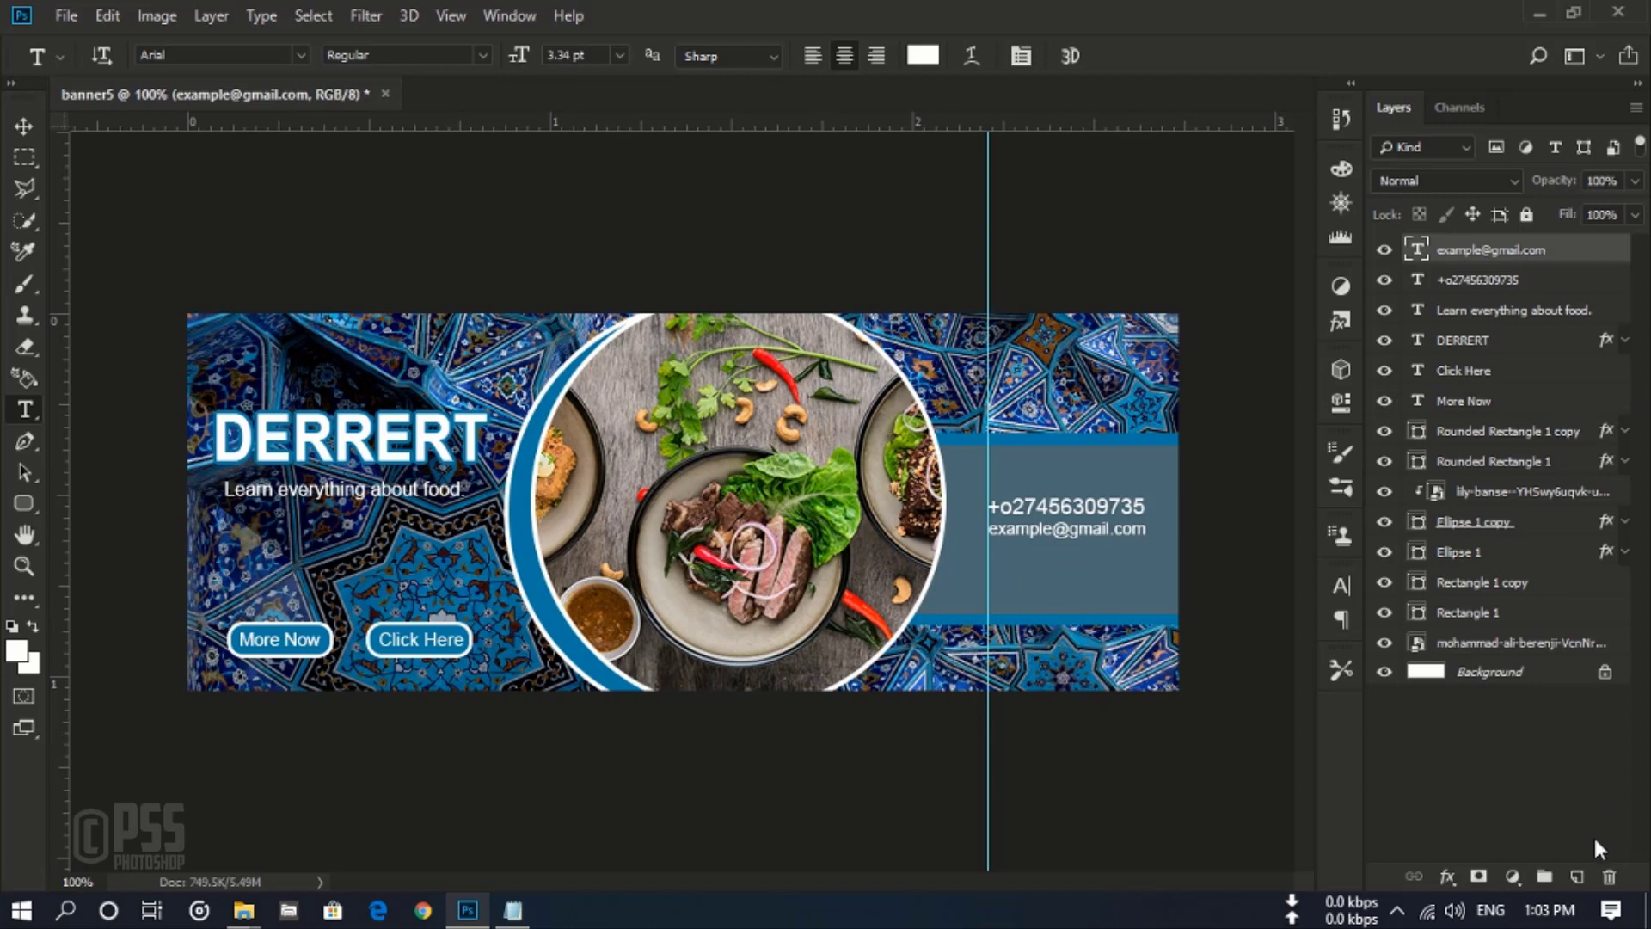
click(1576, 876)
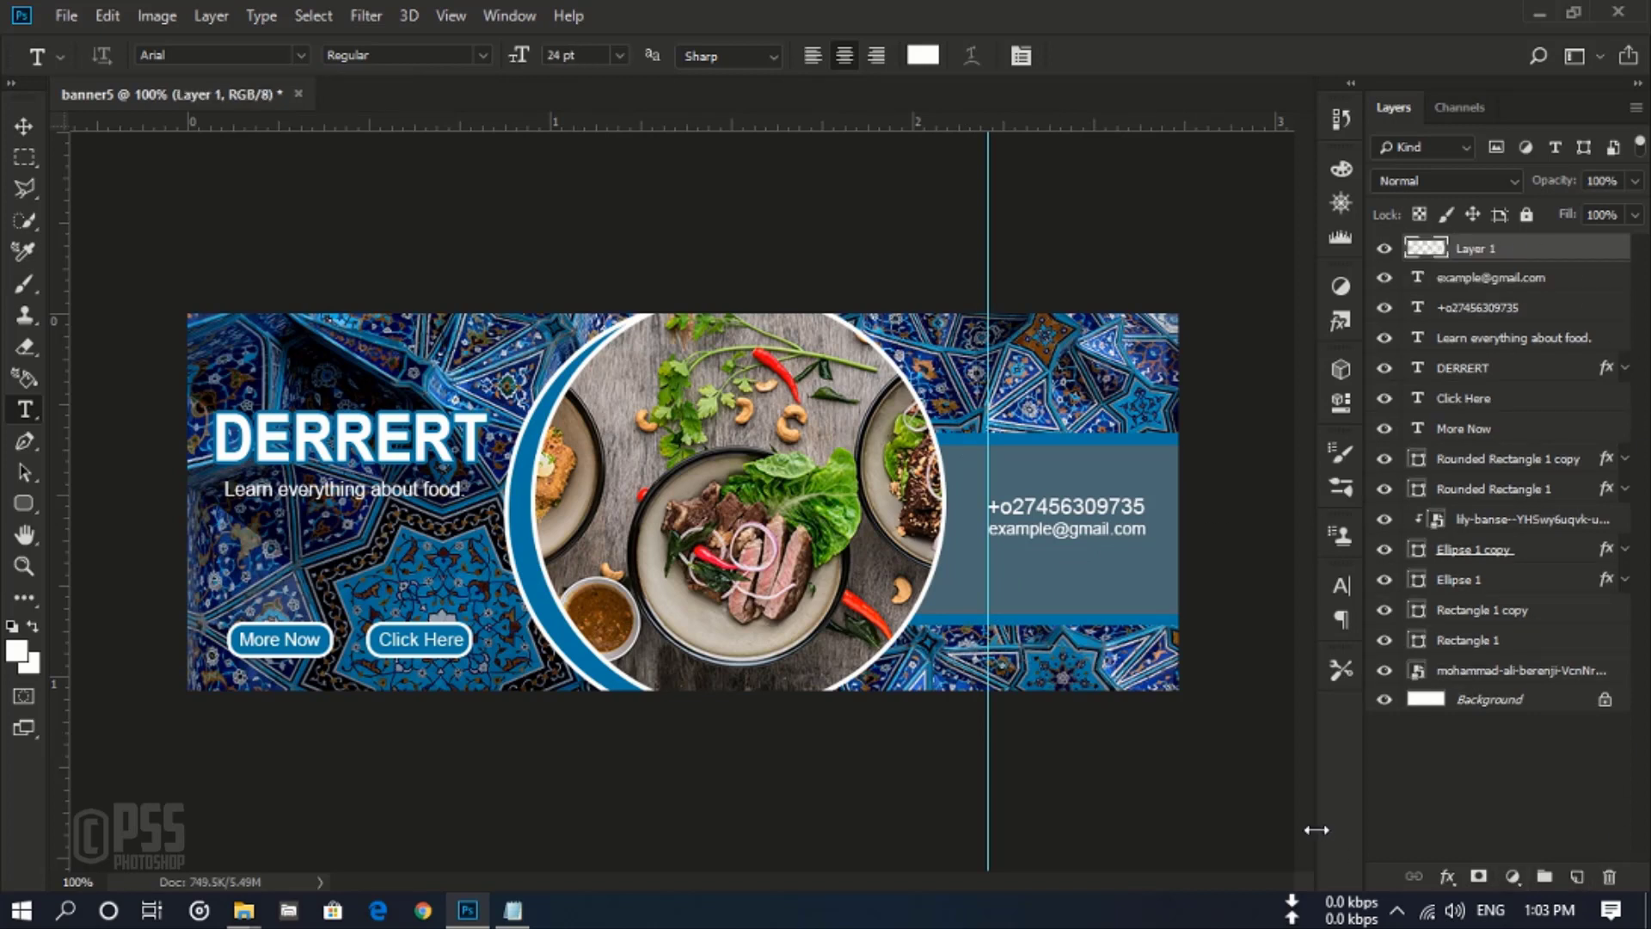
click(996, 562)
text(WWW)
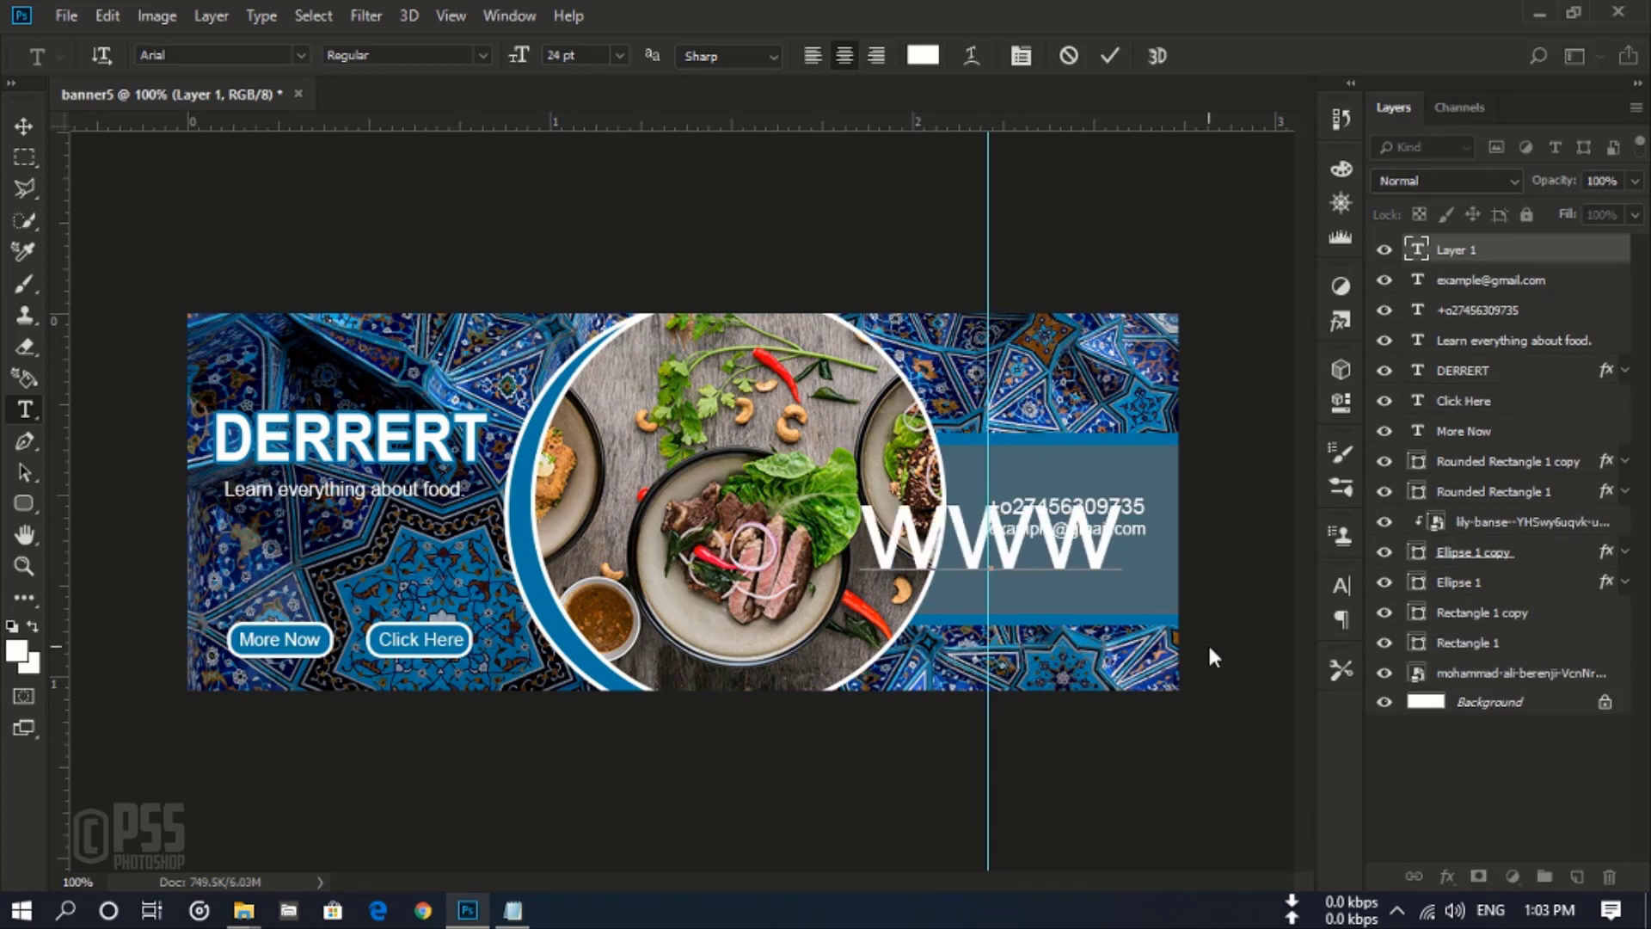
text(.example.com)
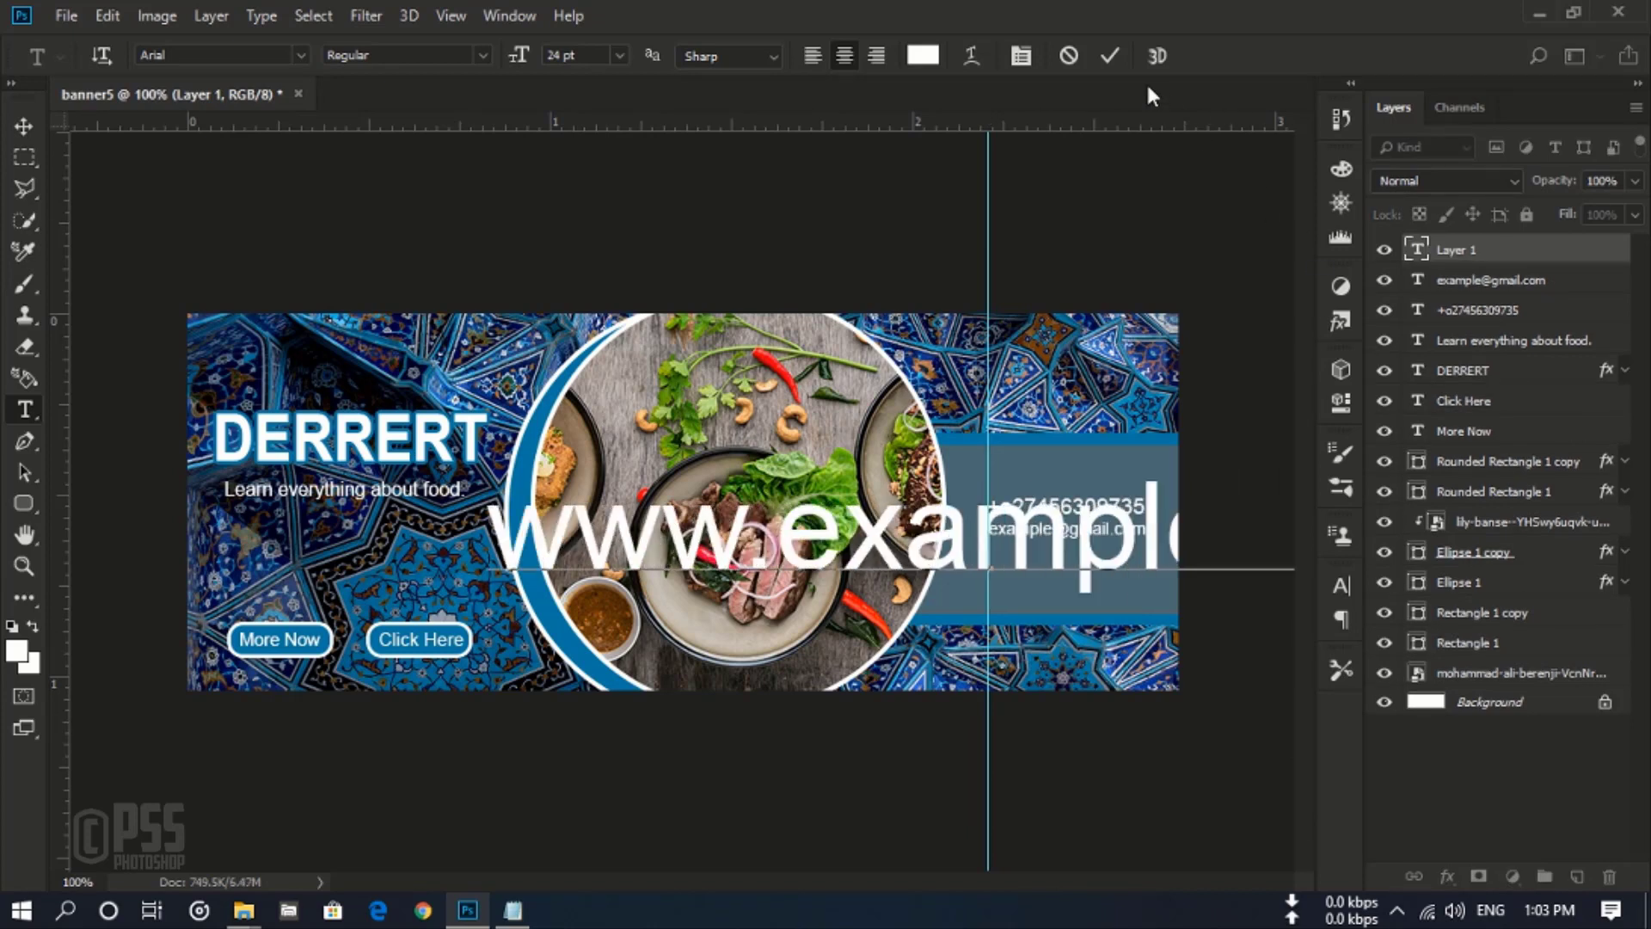
click(1111, 56)
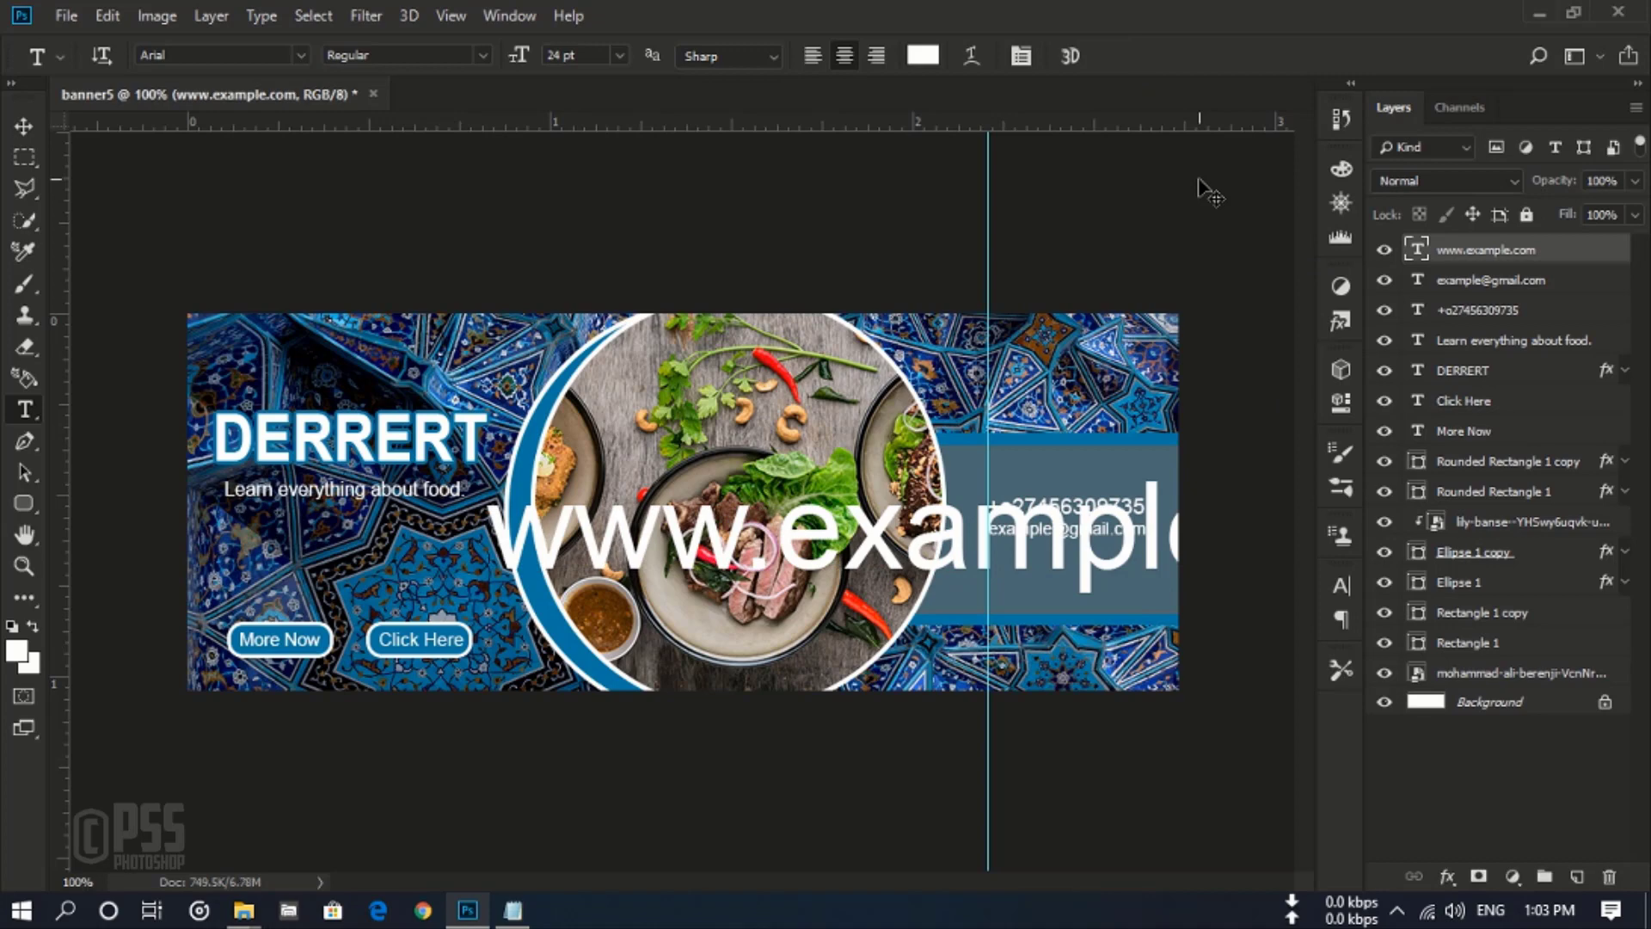
key(ctrl+t)
drag(1152, 541, 847, 528)
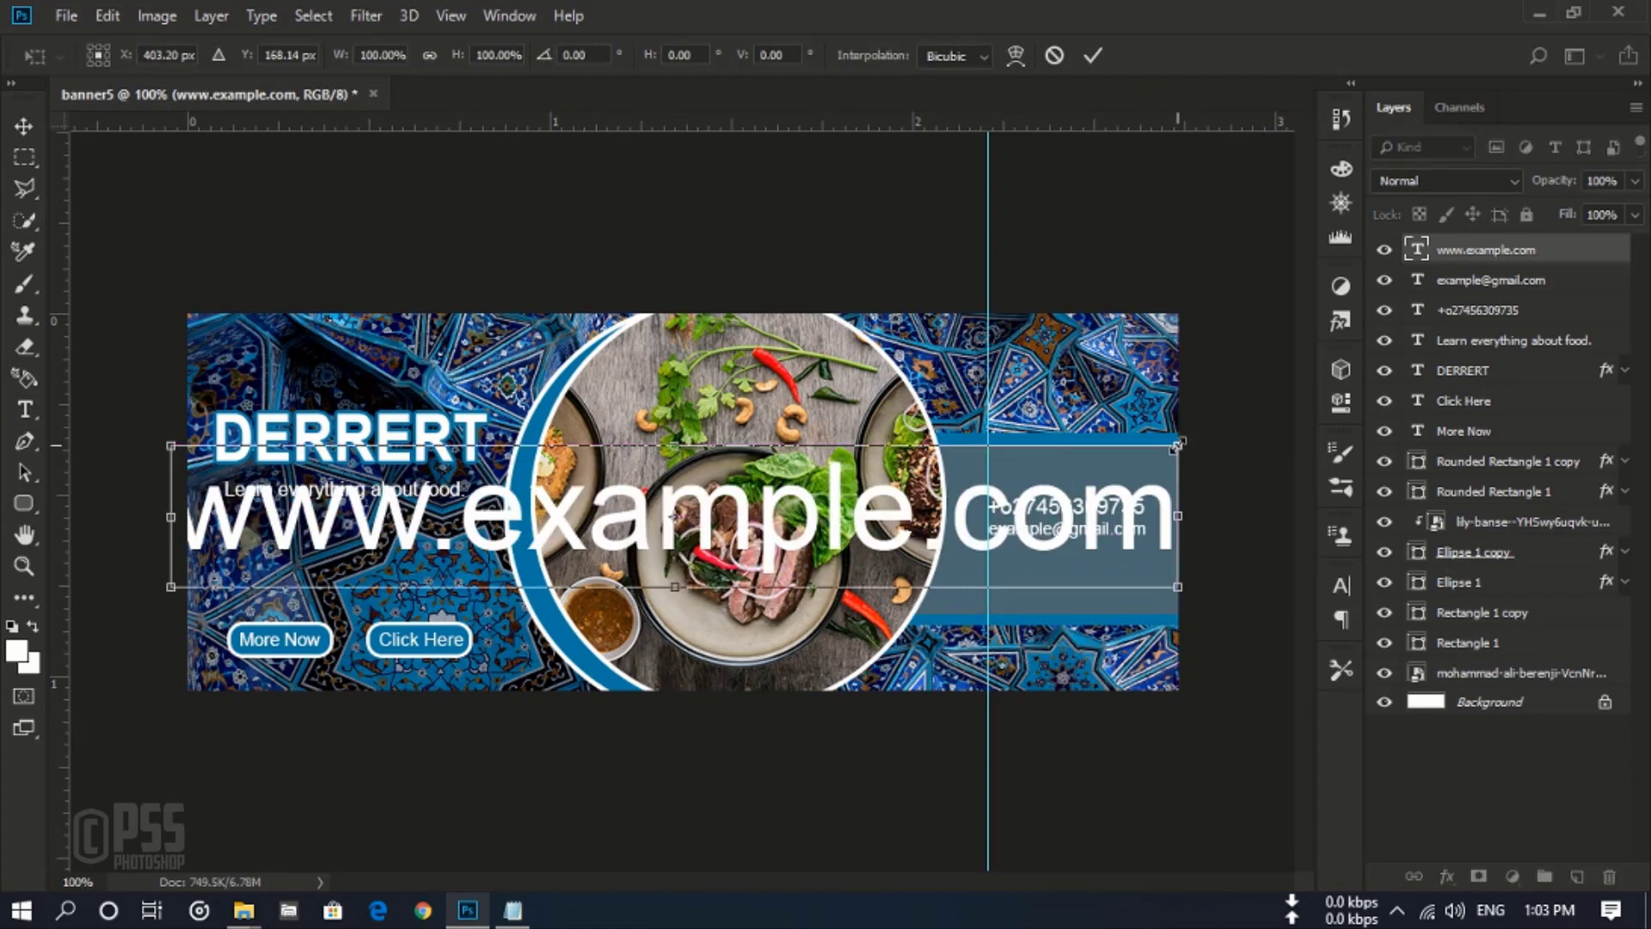
drag(1176, 446, 1154, 564)
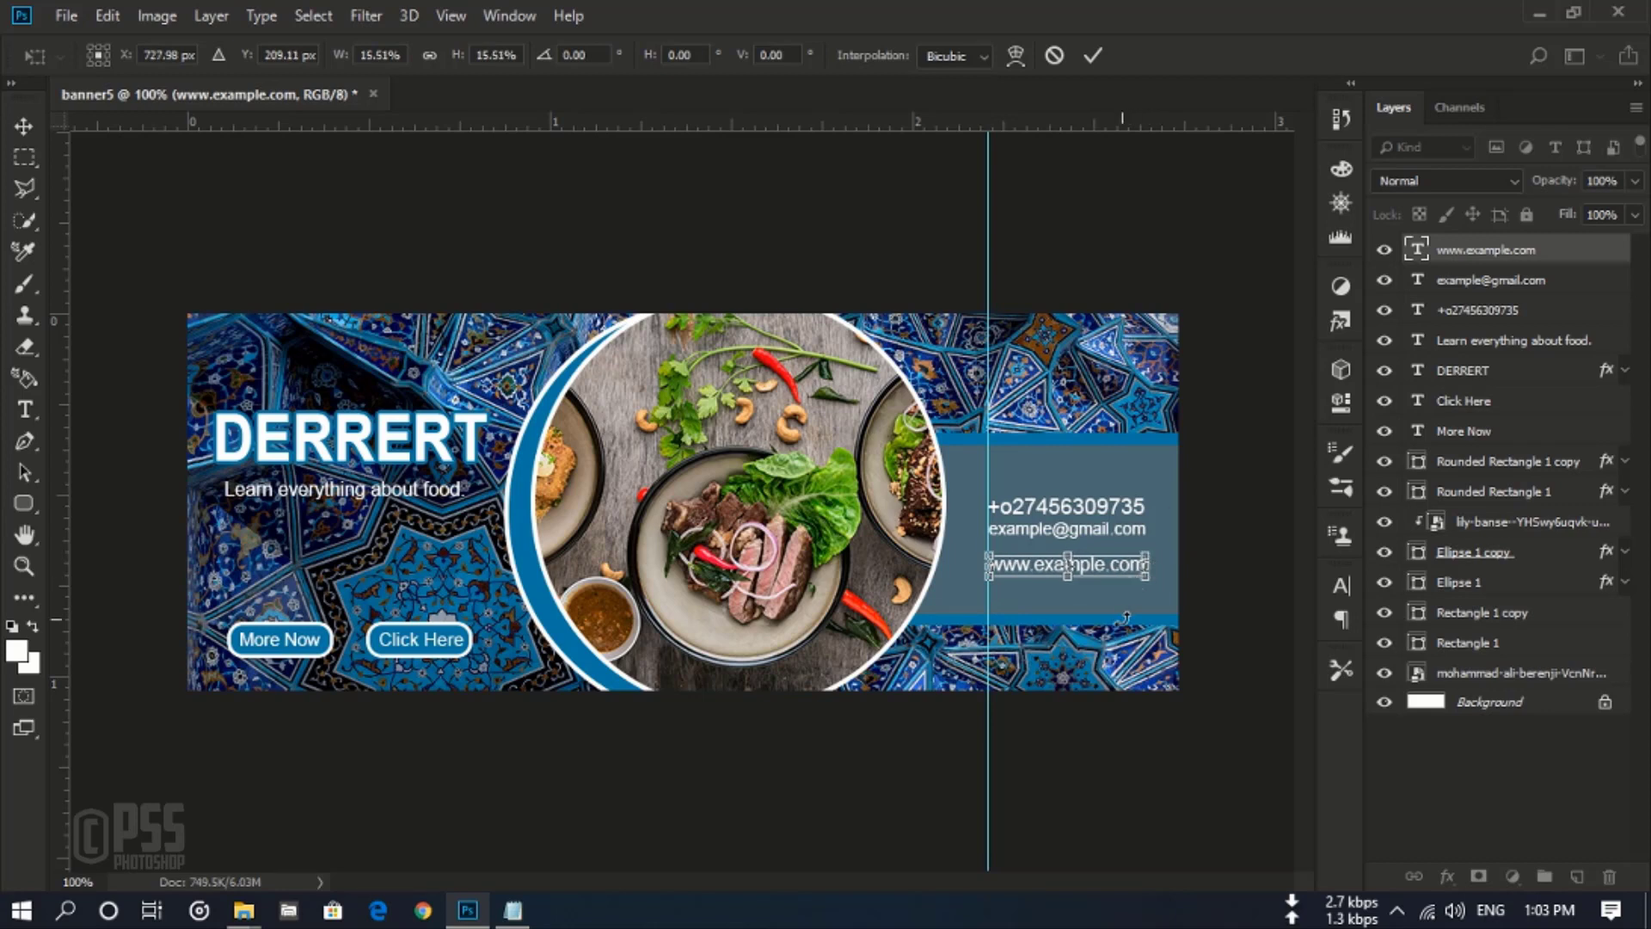
click(1091, 56)
Step: Move the contact e-mail text down 5 px to even the spacing between the three contact lines
click(1529, 282)
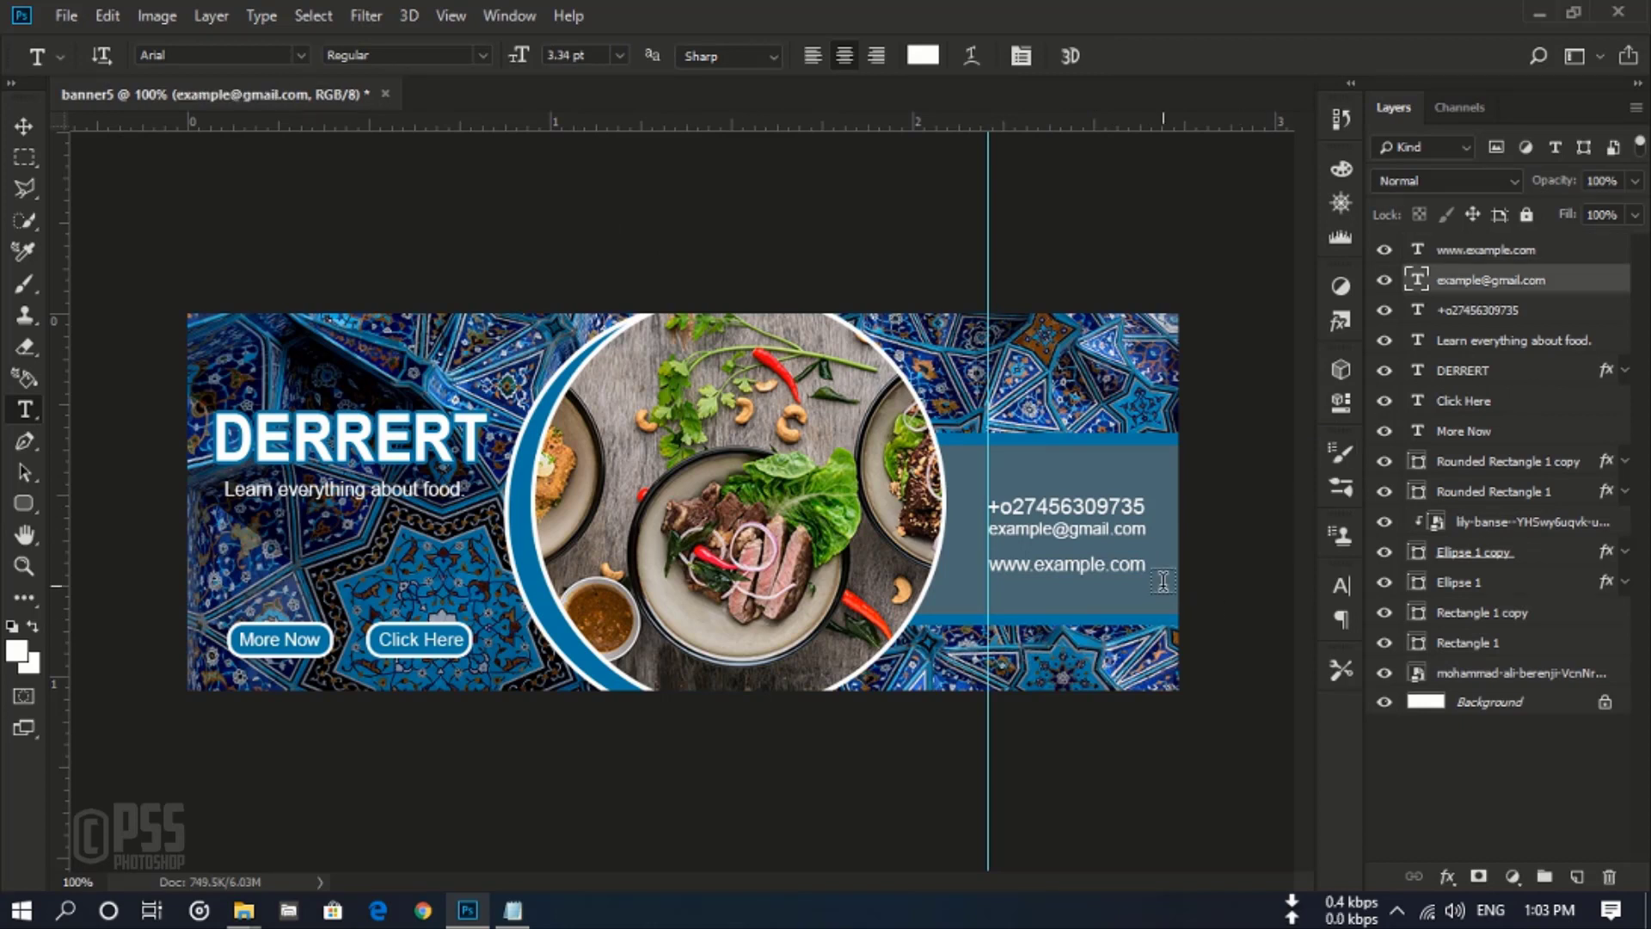
key(ctrl+t)
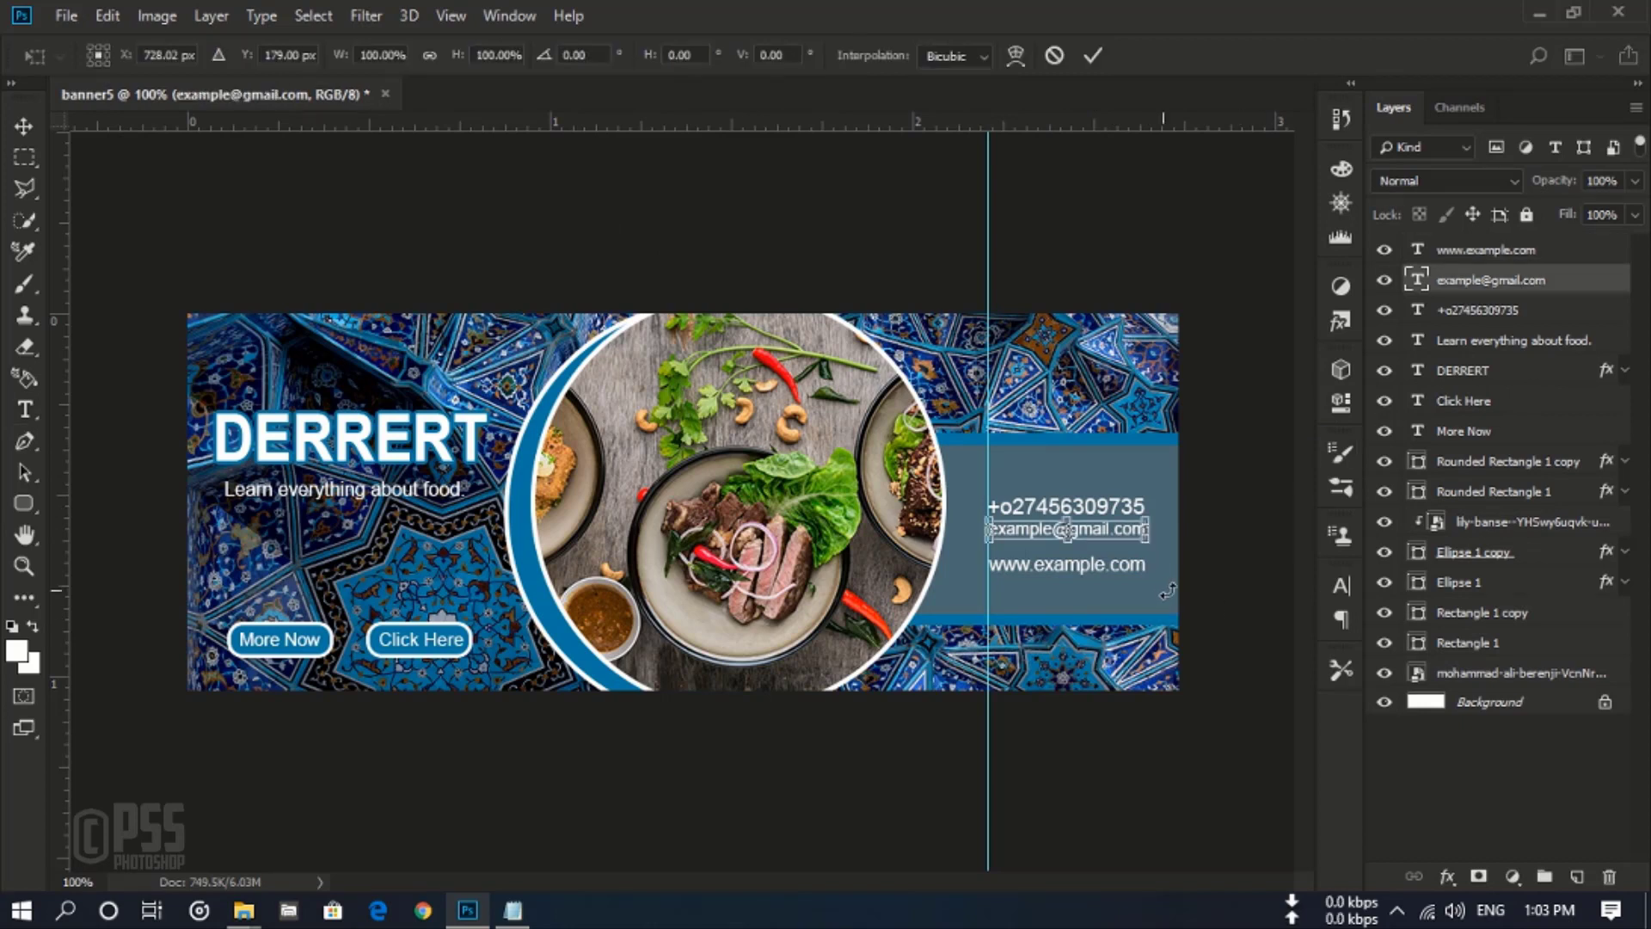
click(23, 127)
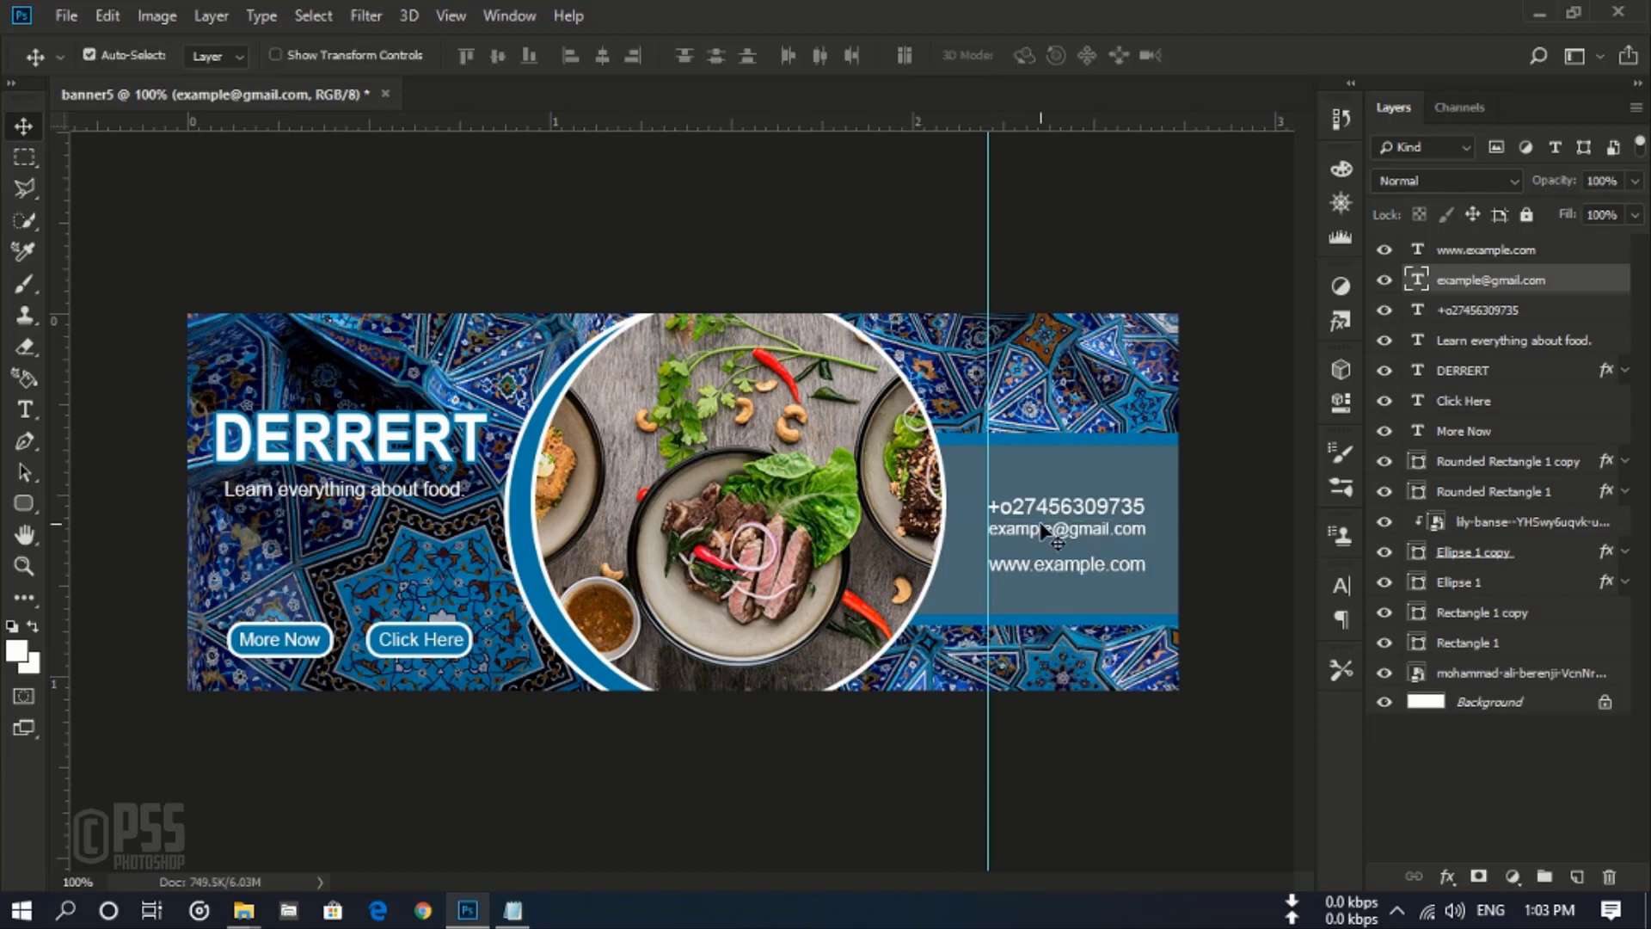
key(ctrl+t)
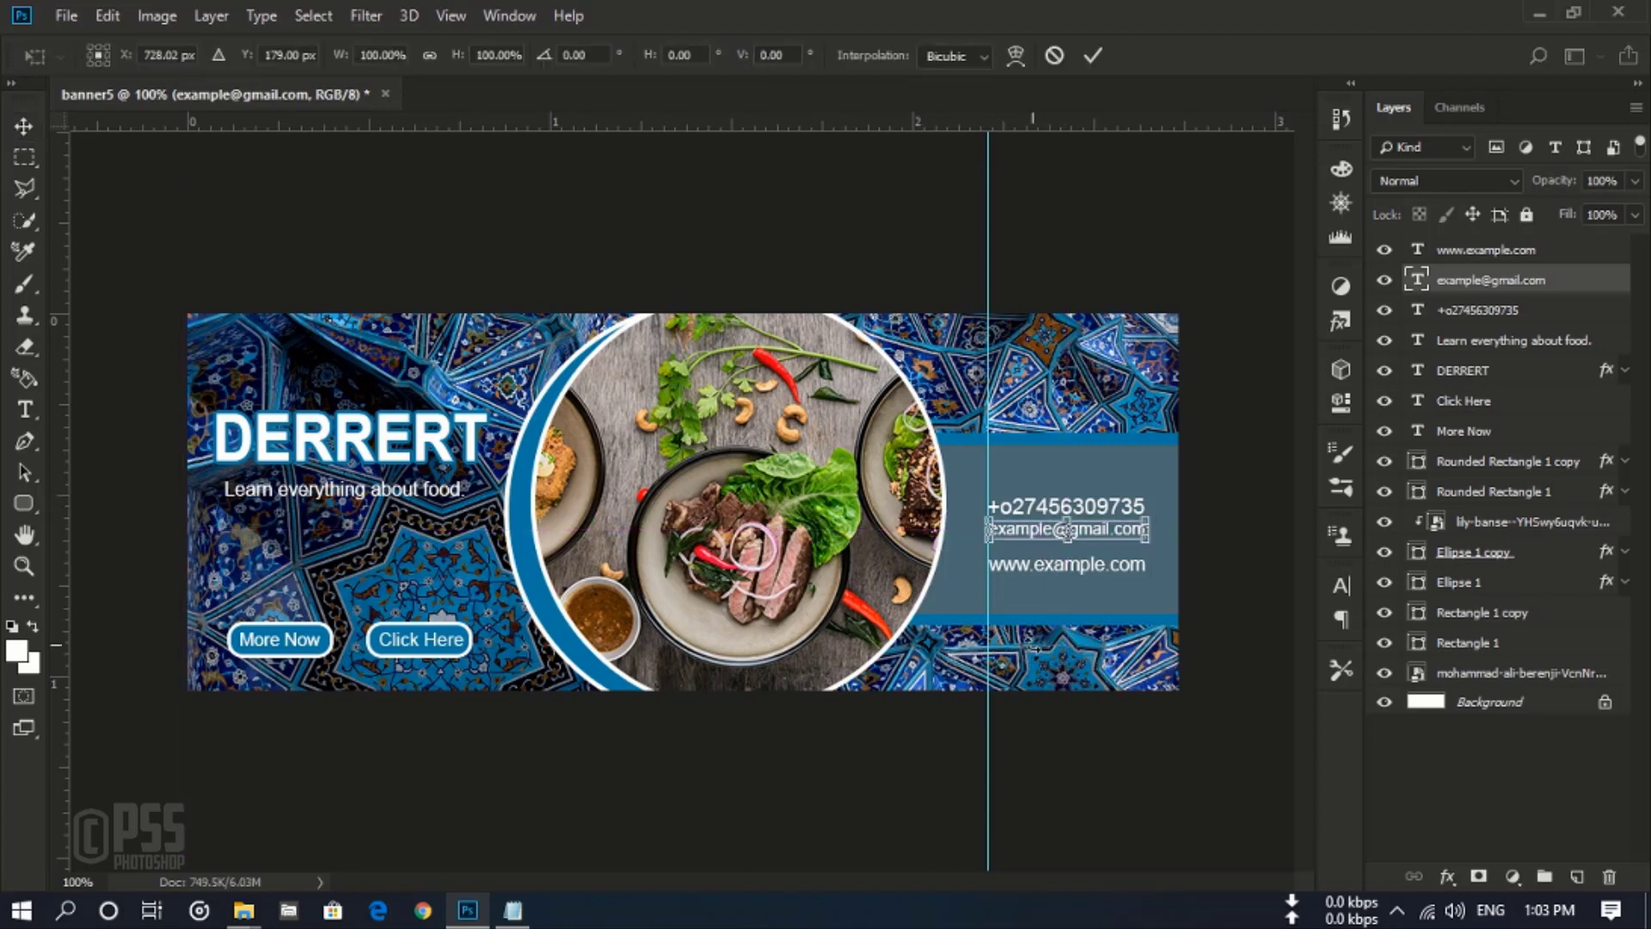
key(Down)
key(Down)
key(Down)
key(Down)
key(Down)
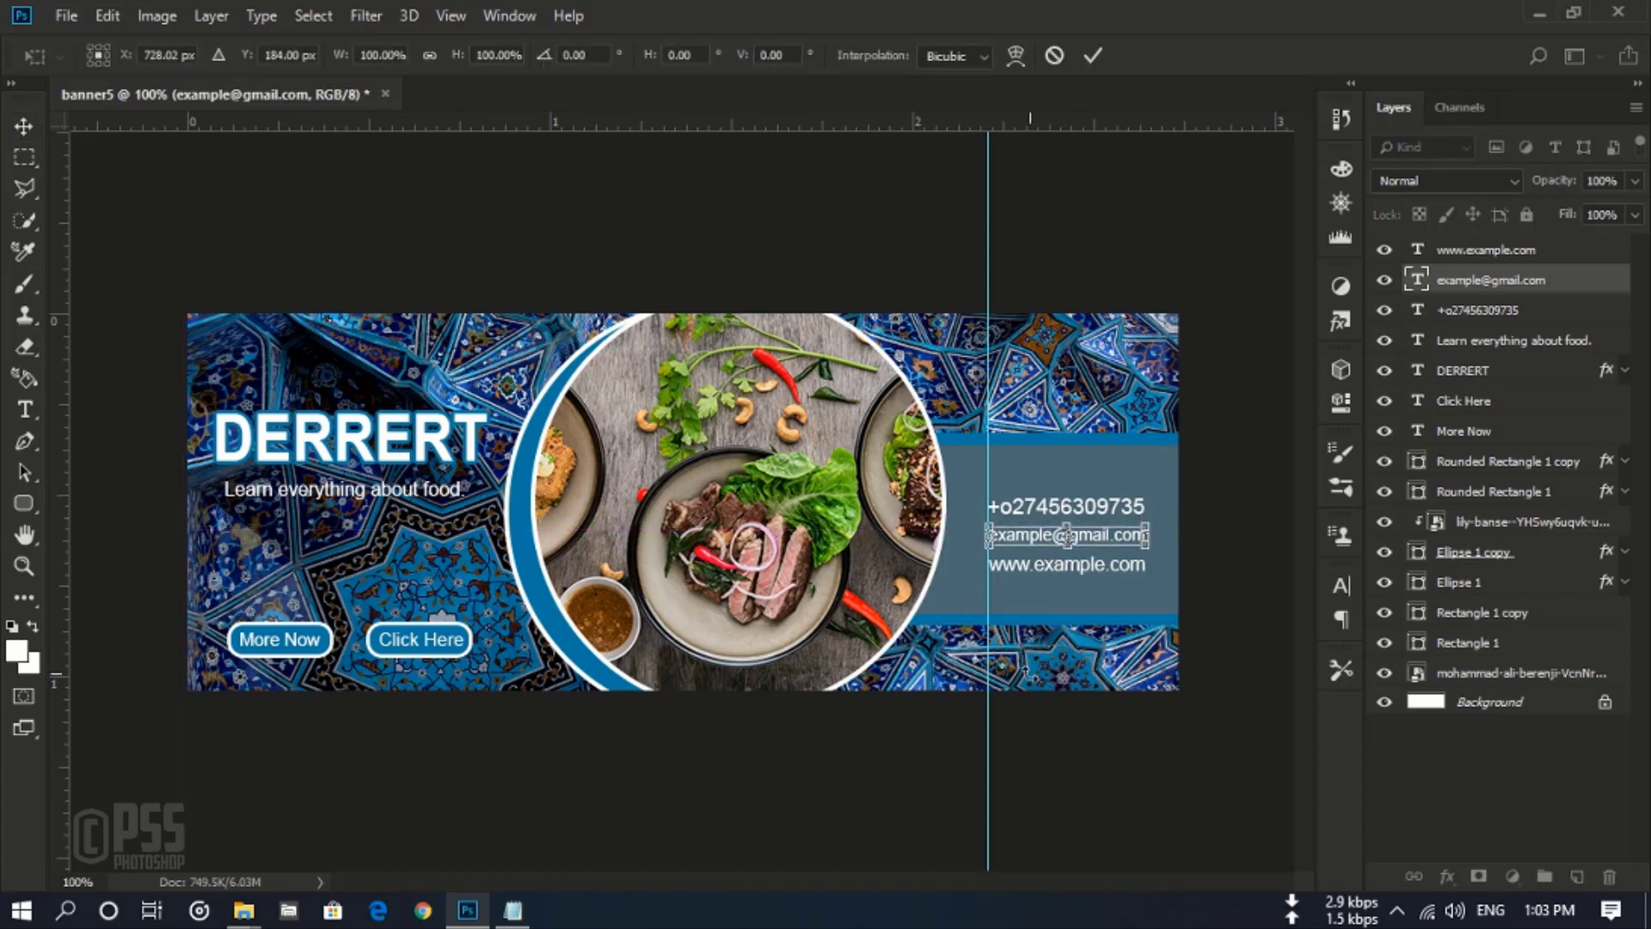
click(1090, 55)
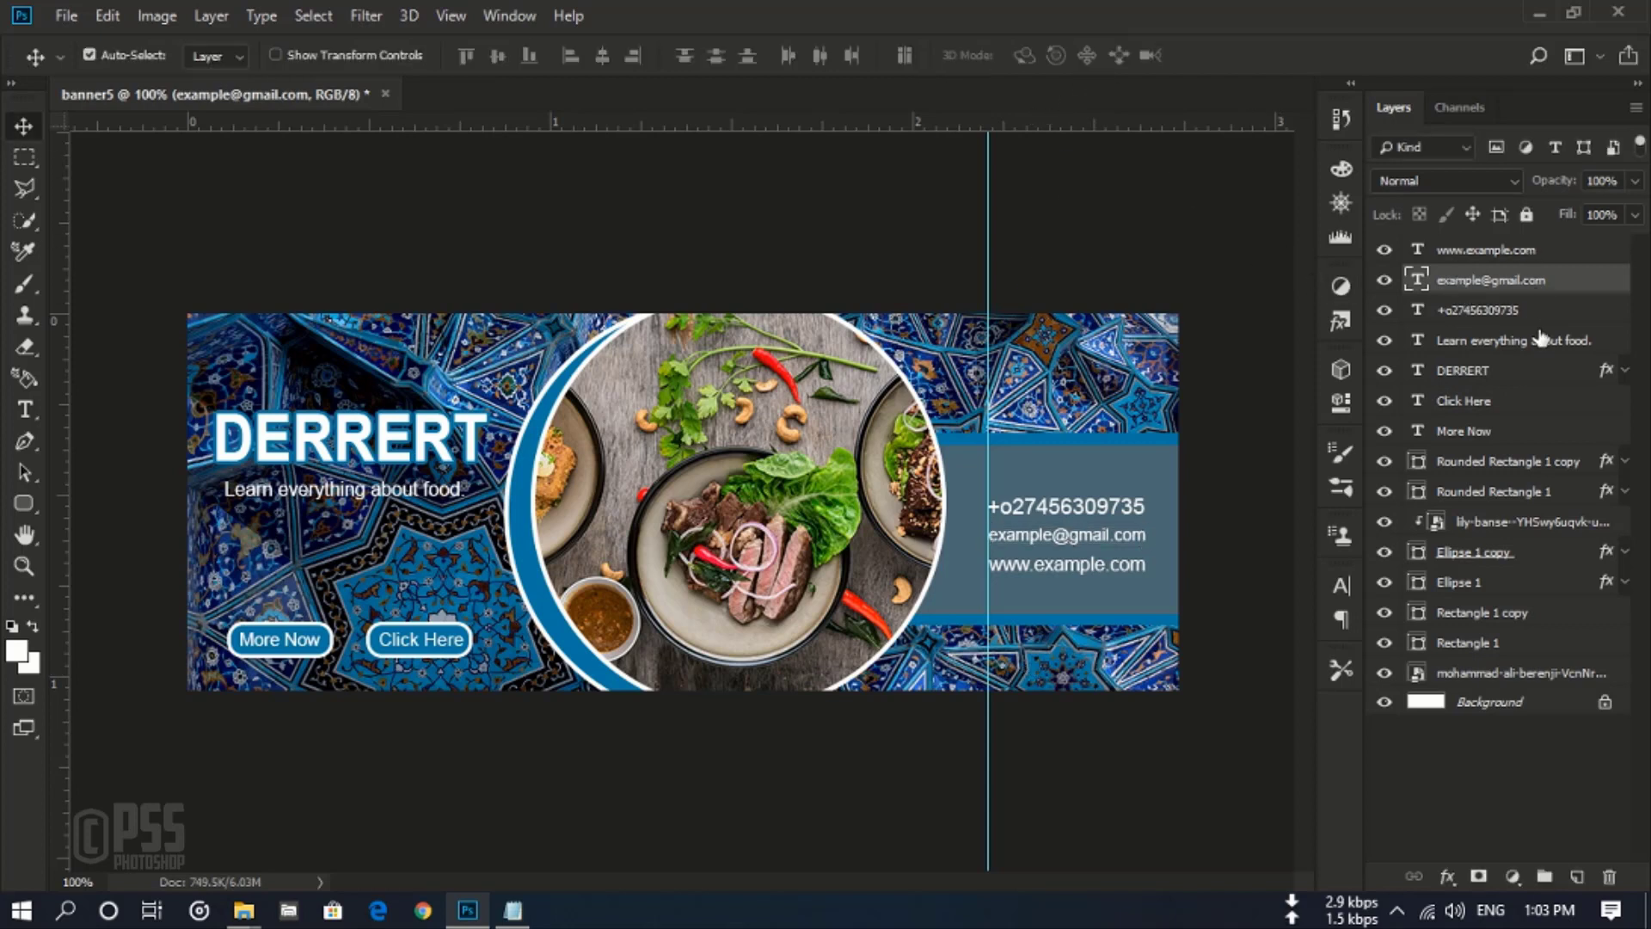
Step: Set the opacity of the three contact text layers to 60% and move the vertical guide off the banner's left side
click(1539, 255)
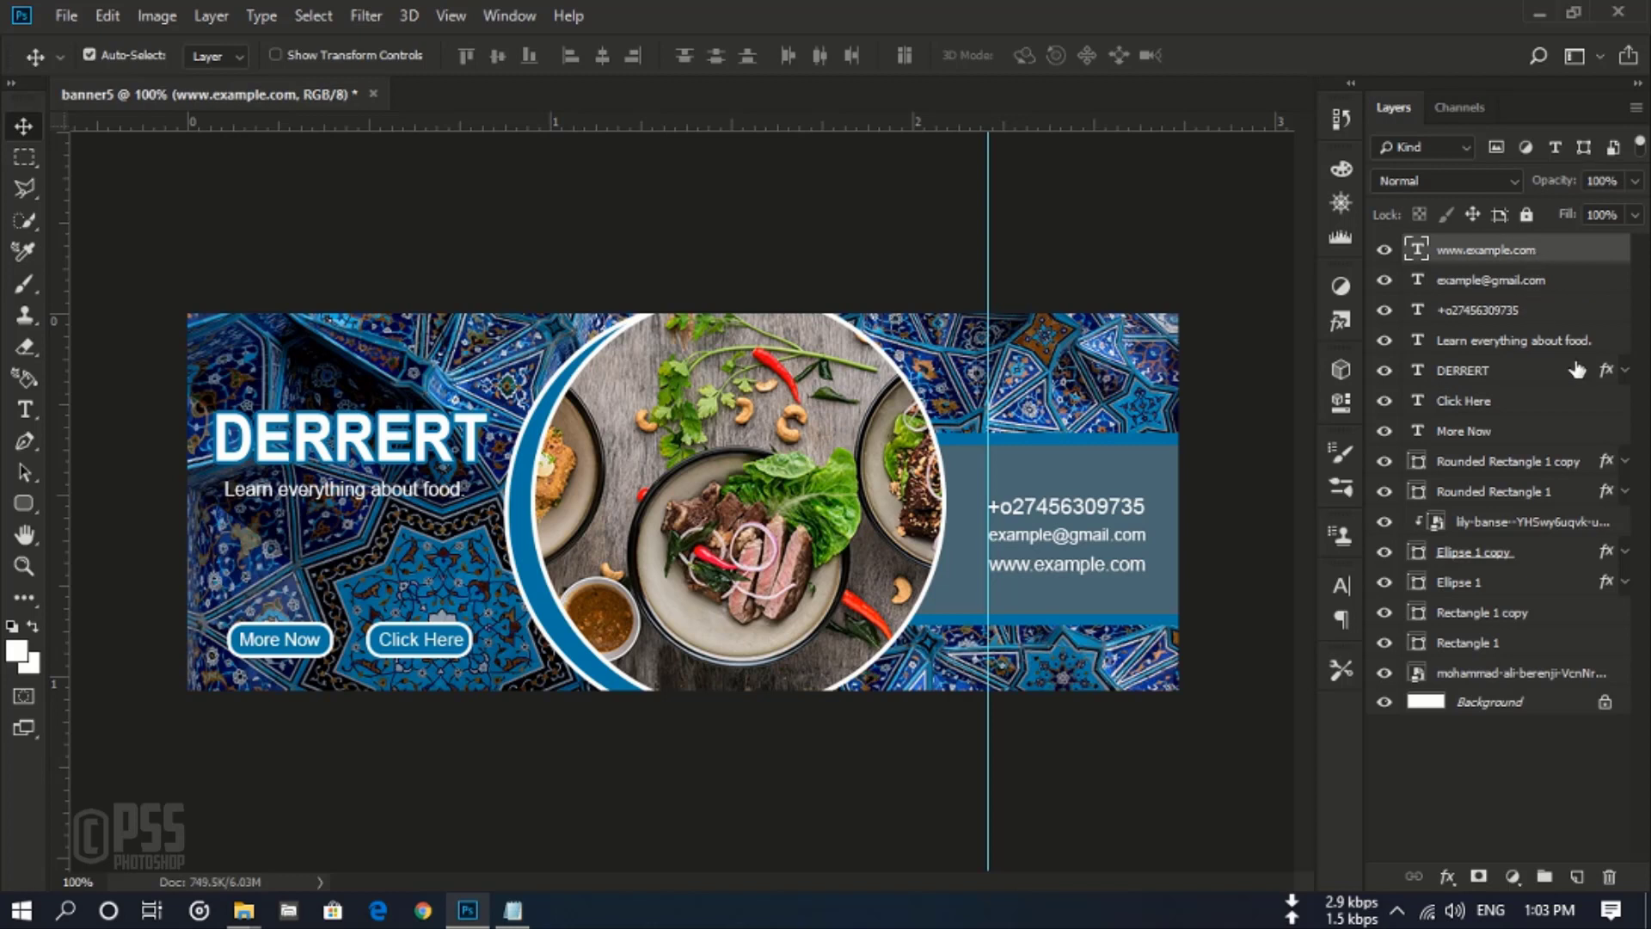
shift+click(1535, 316)
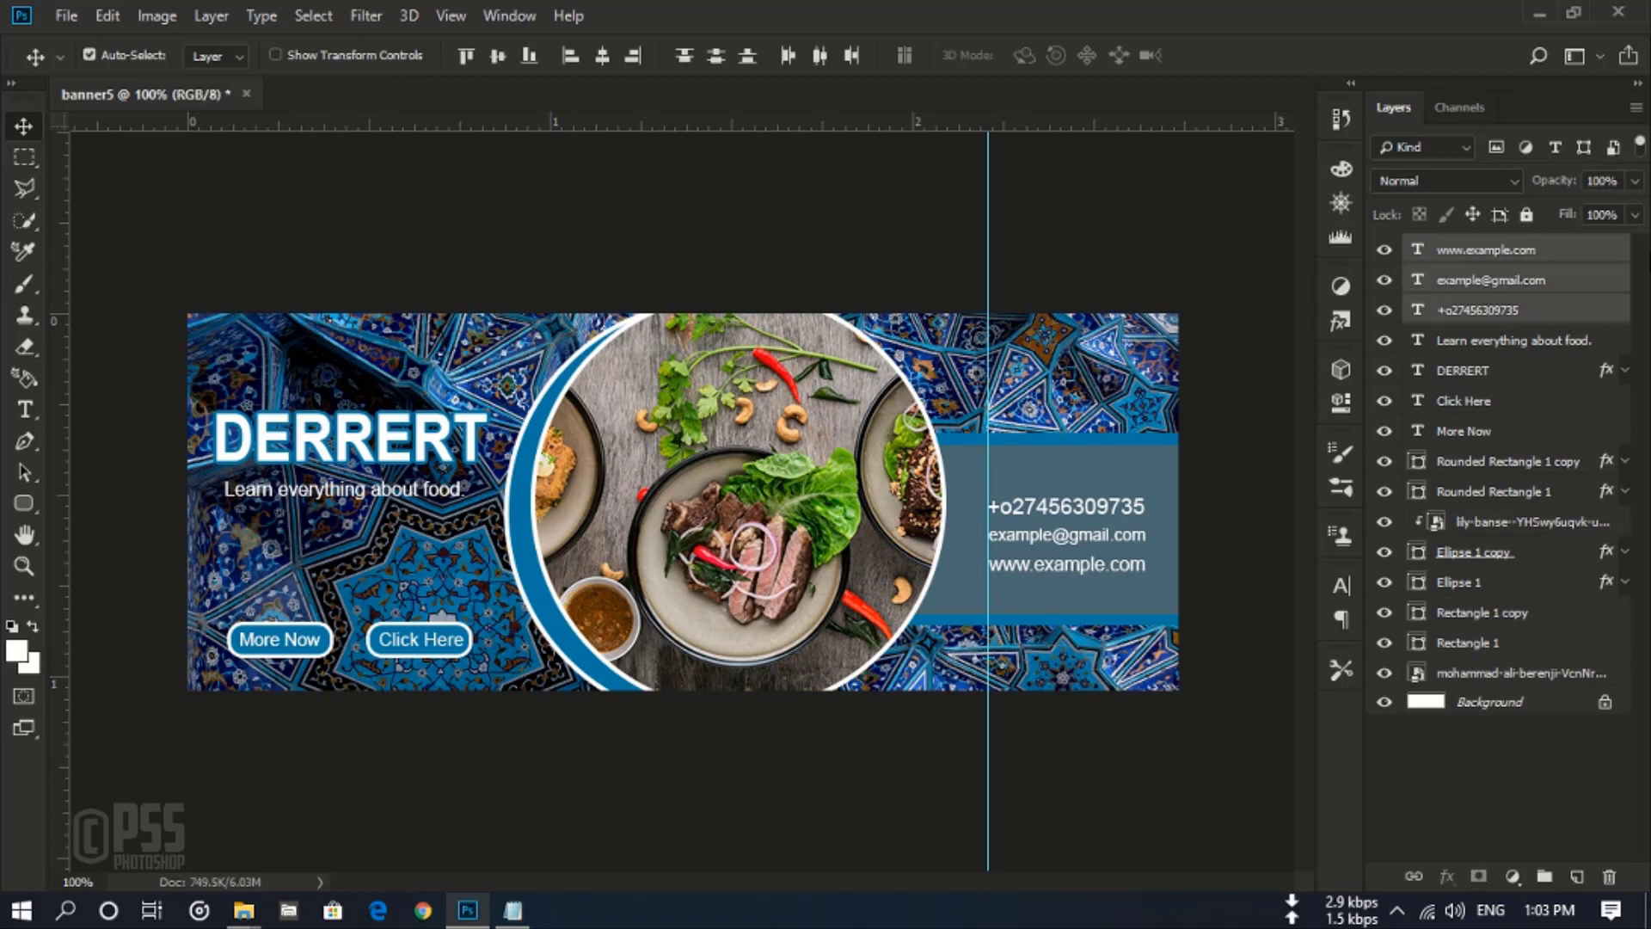
click(1634, 180)
drag(1634, 208, 1589, 215)
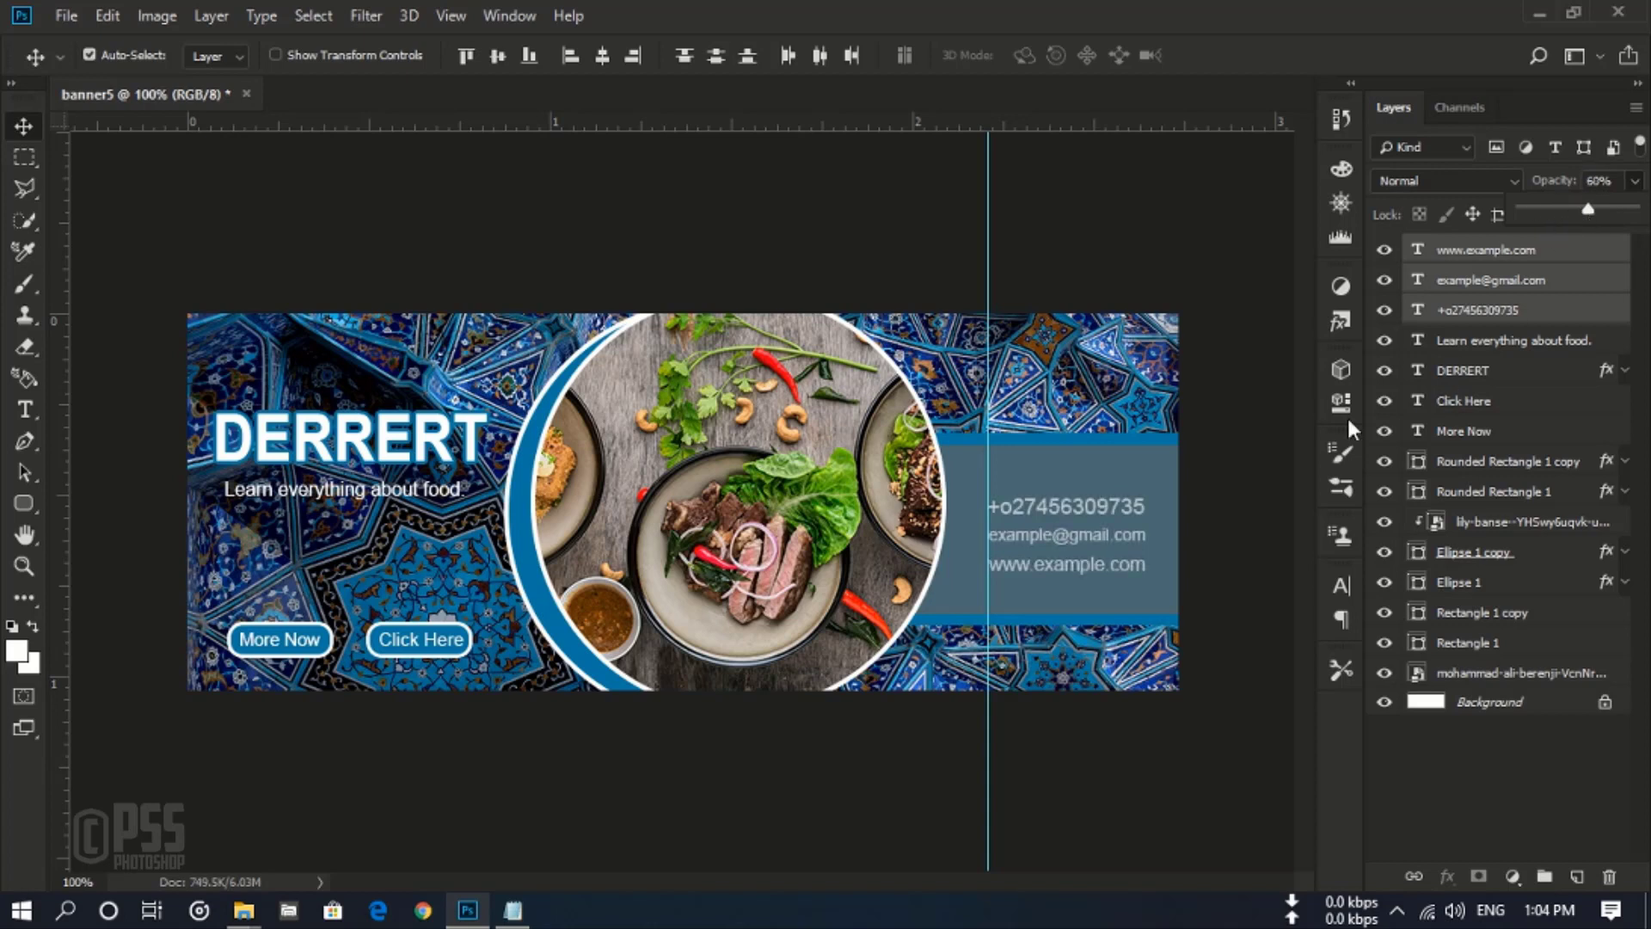
drag(988, 263, 152, 254)
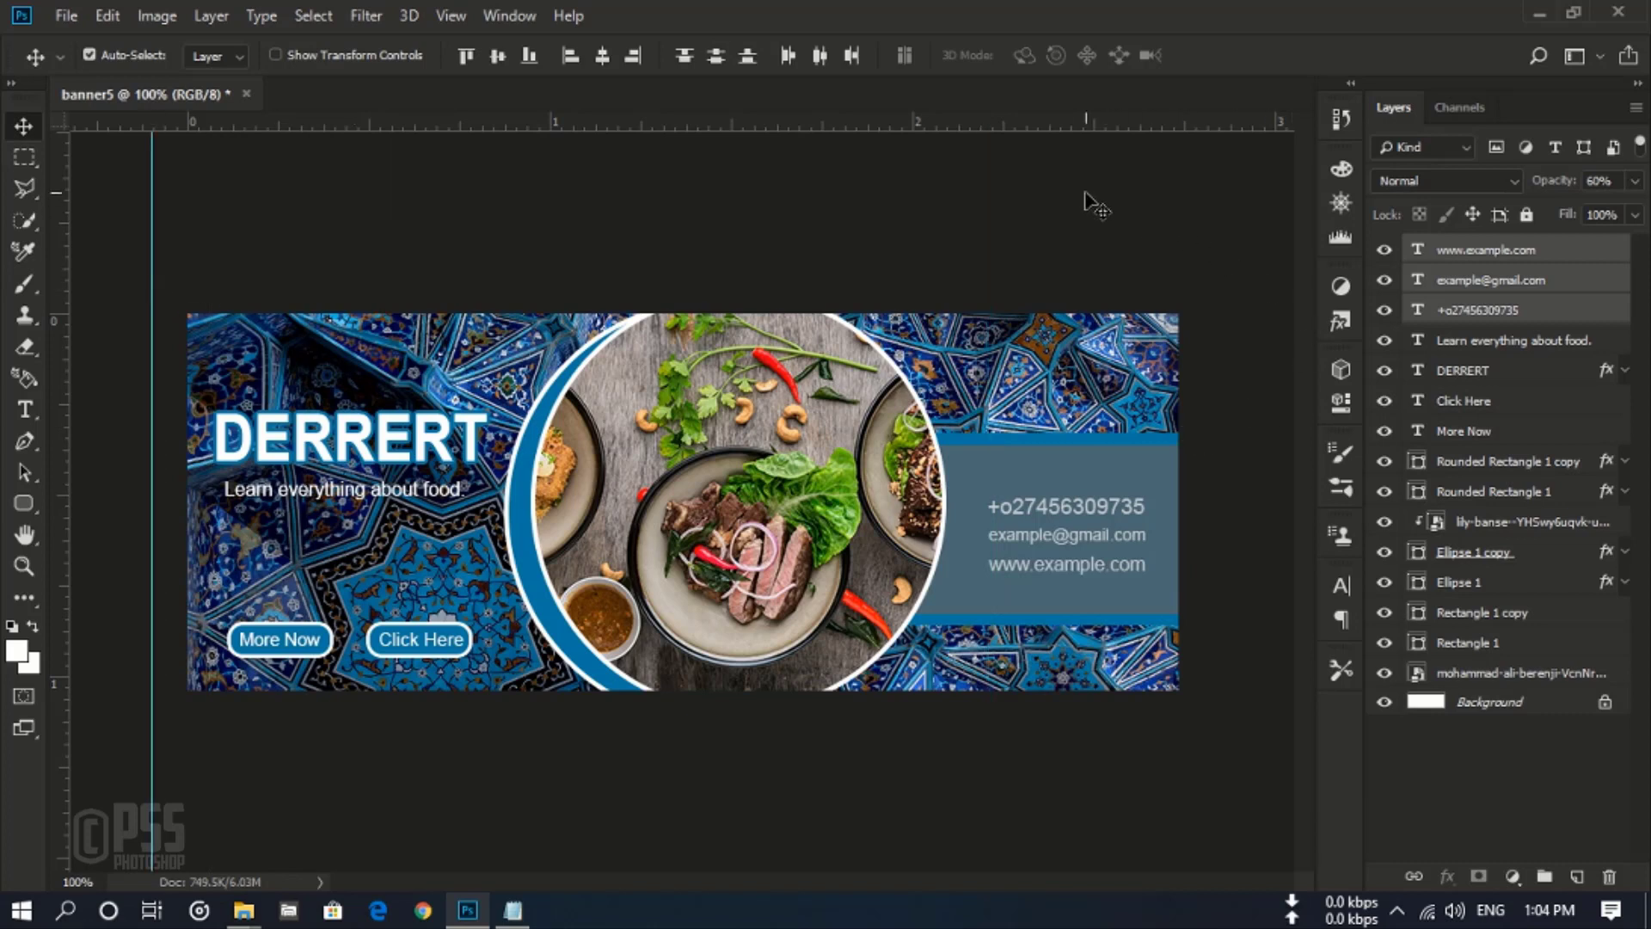